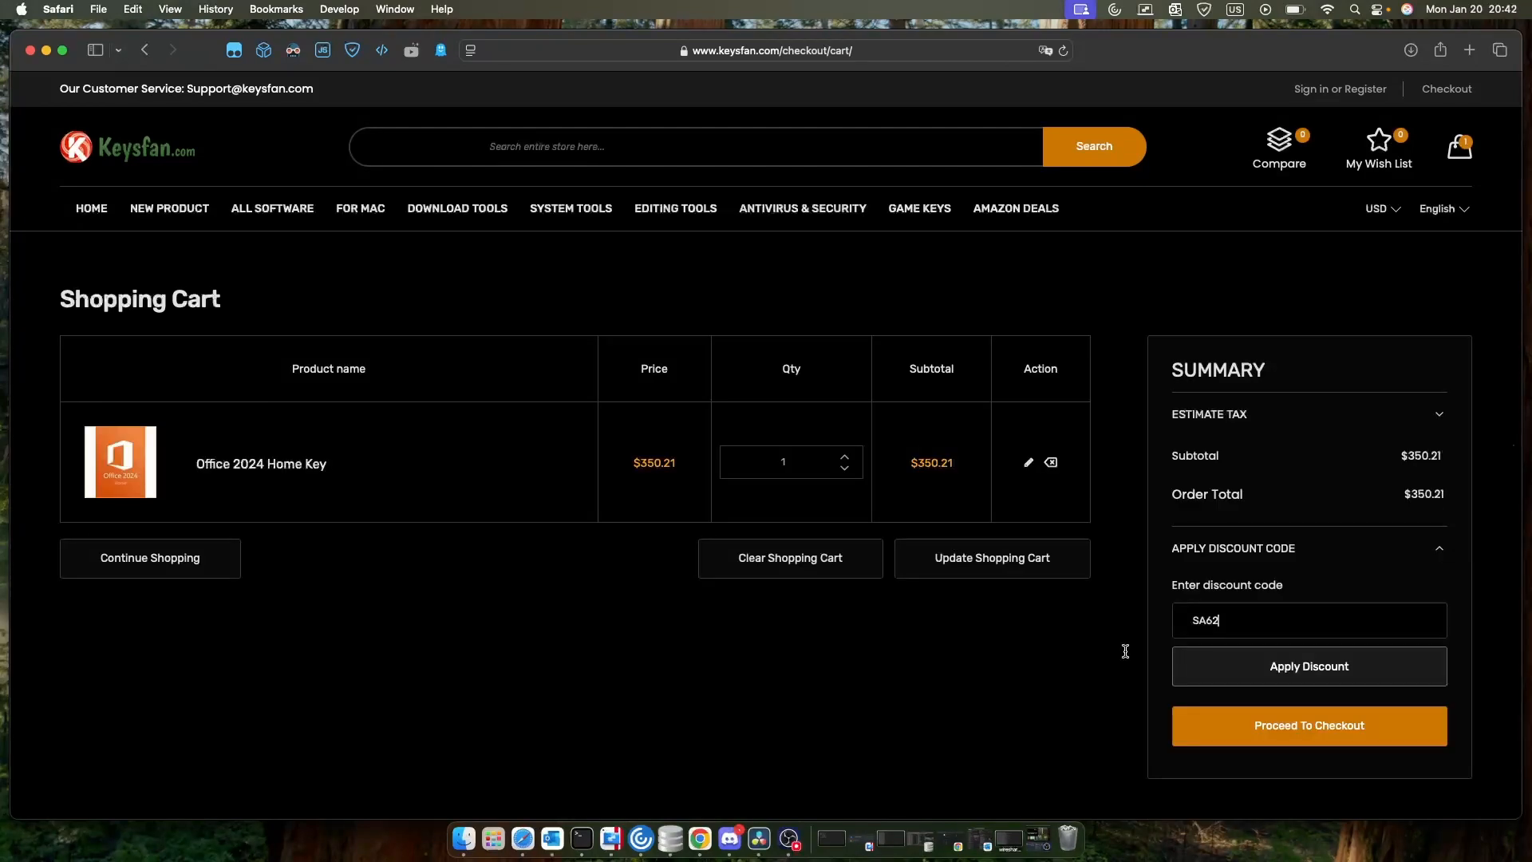
Apply coupon SA62 to the Office 2024 Home Key cart for 62% off, totalling $133.08.
click(1331, 666)
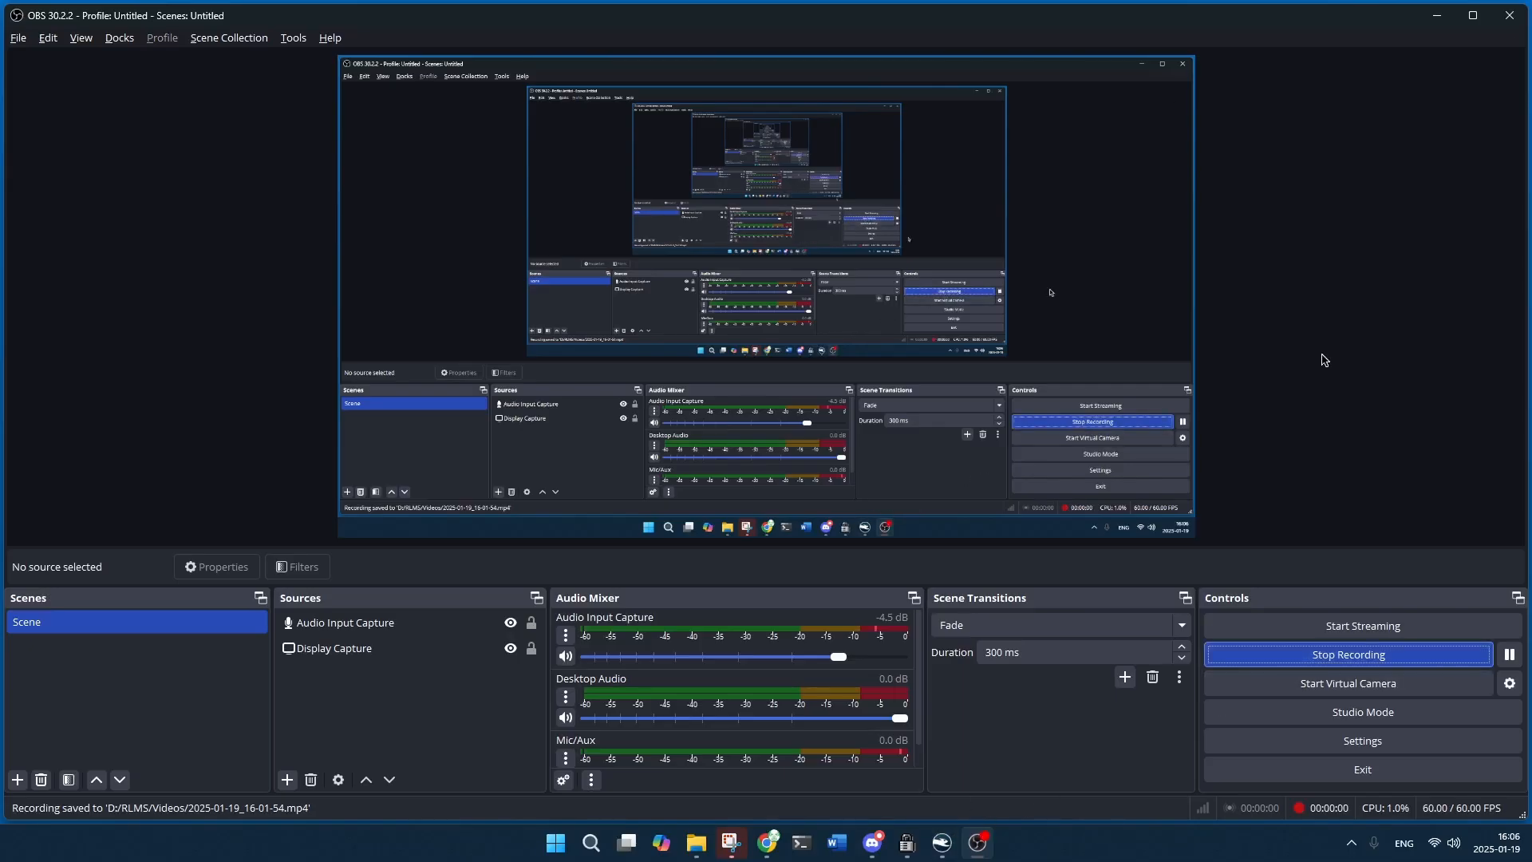
Minimize OBS Studio and bring back the Belkasoft Windows case dashboard.
click(1436, 15)
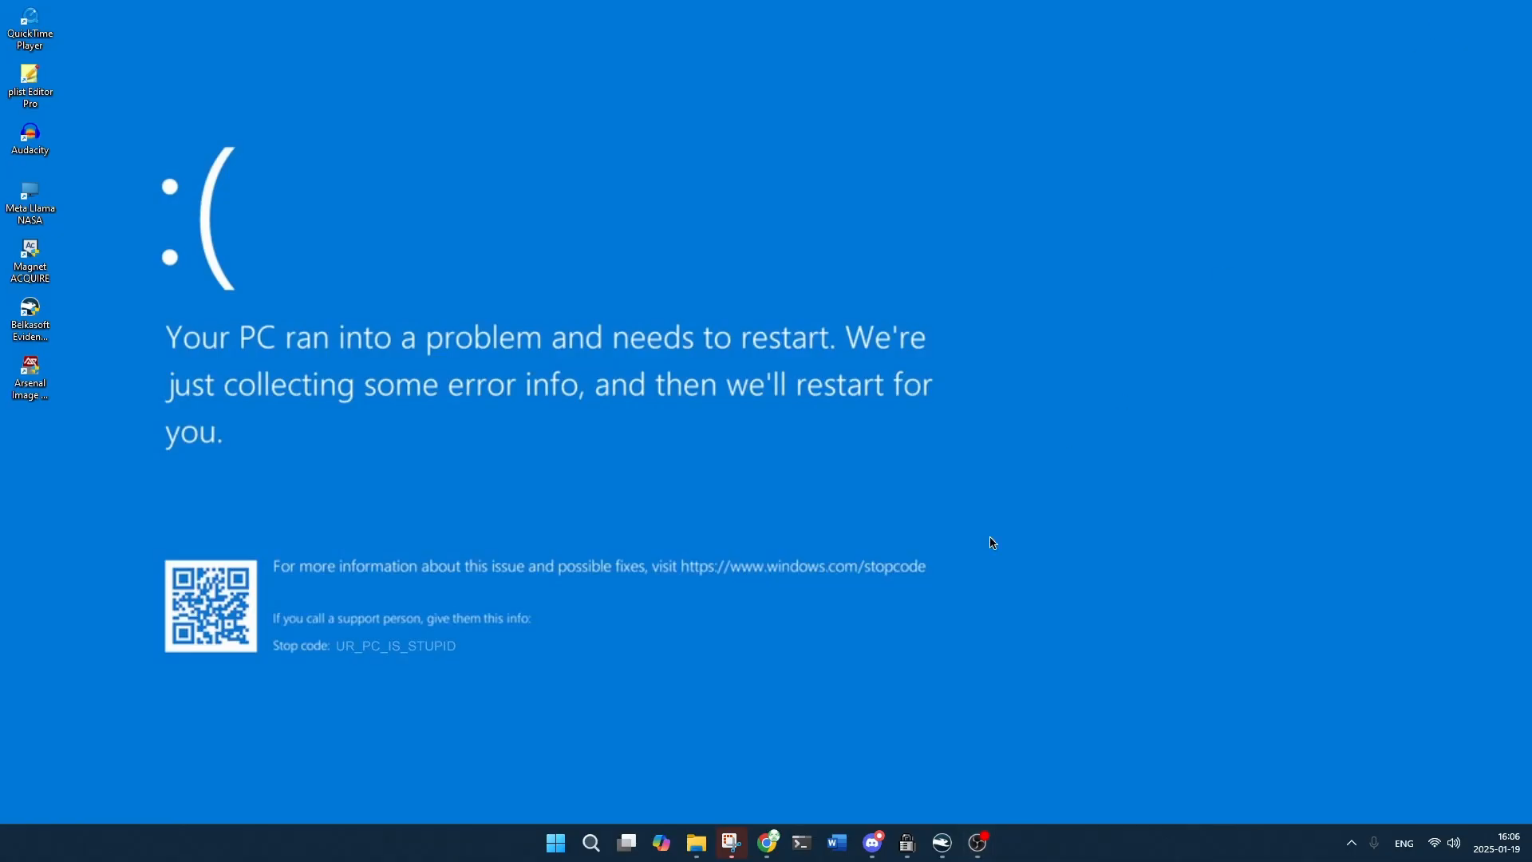
click(942, 843)
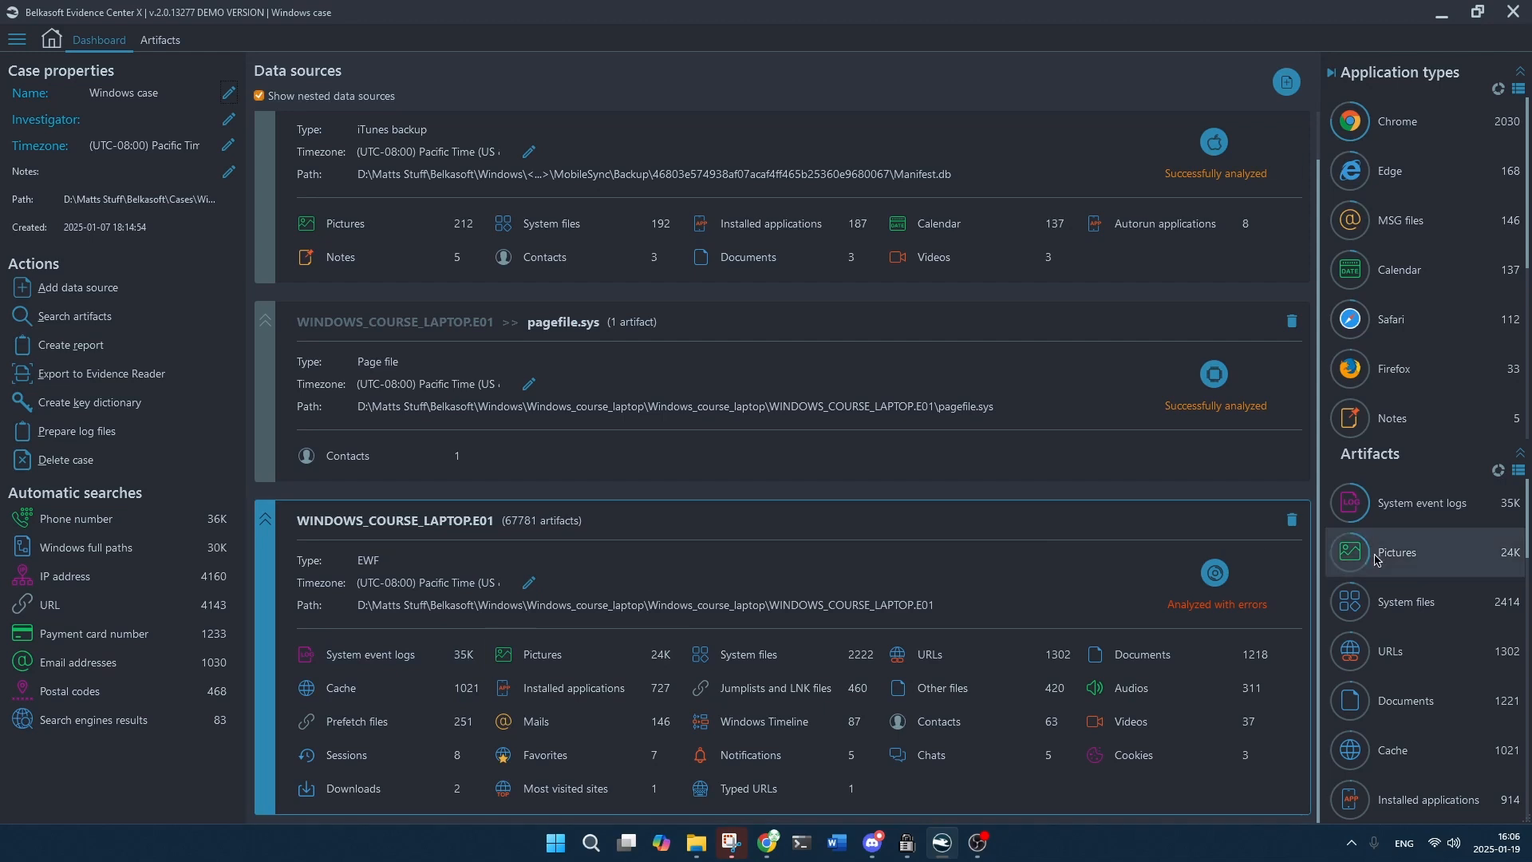
Browse the laptop image's sources in the Artifacts view, then return to the case Dashboard.
click(1407, 125)
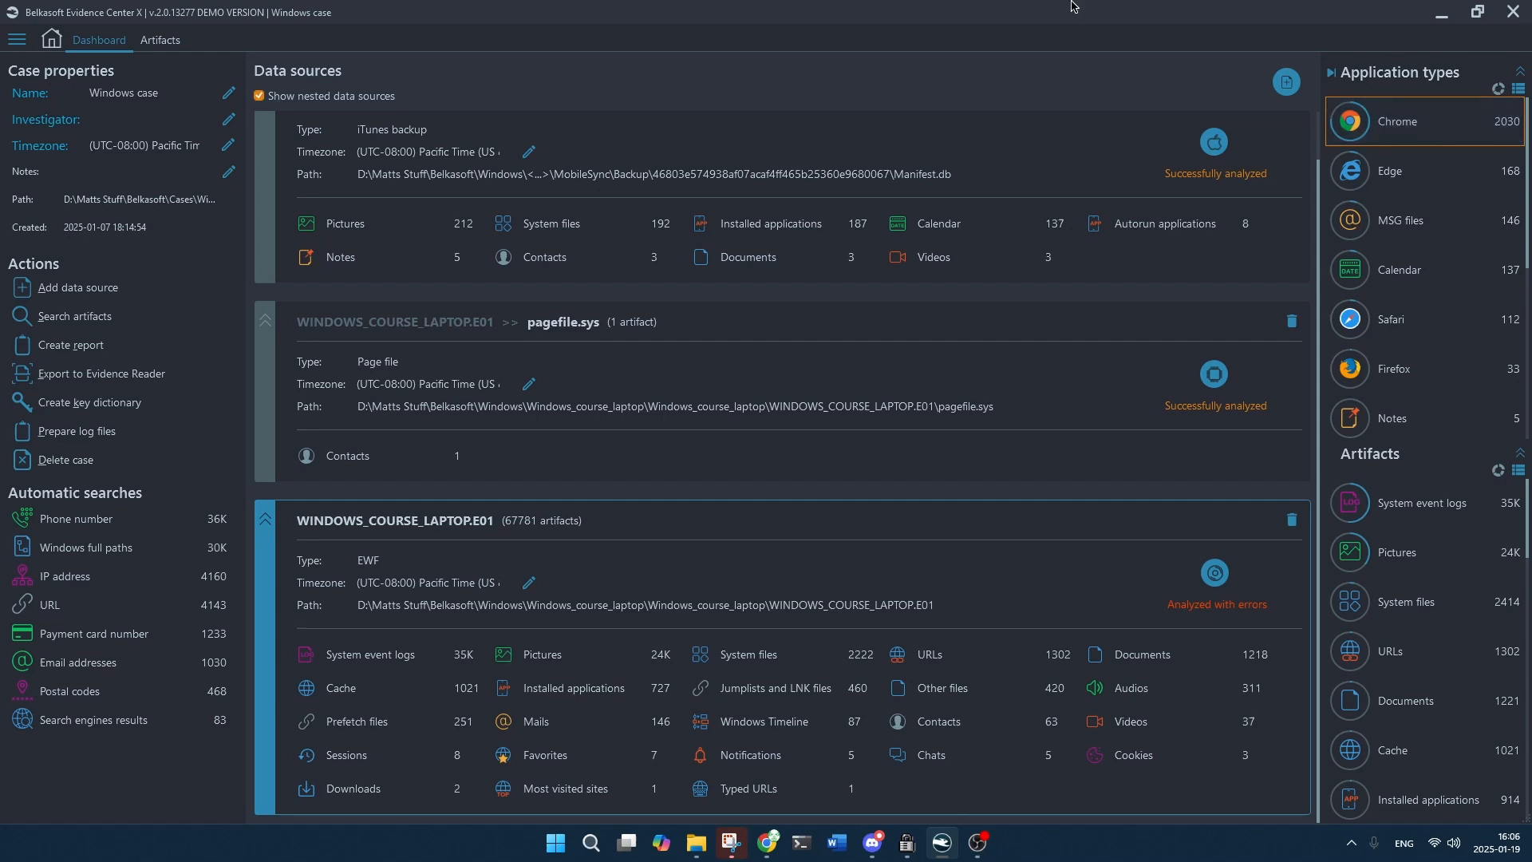
click(171, 42)
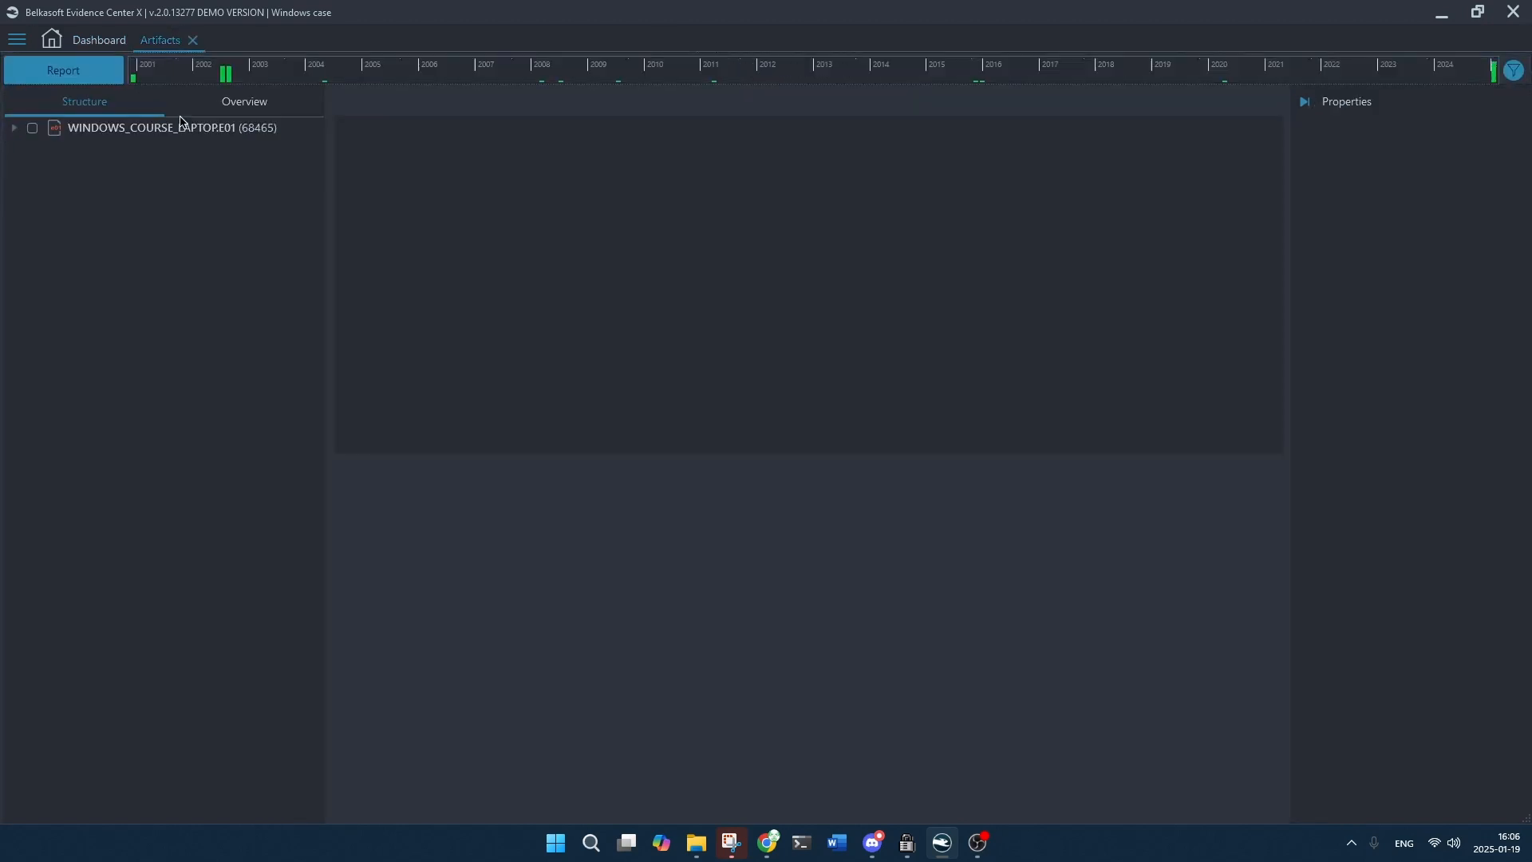
click(16, 129)
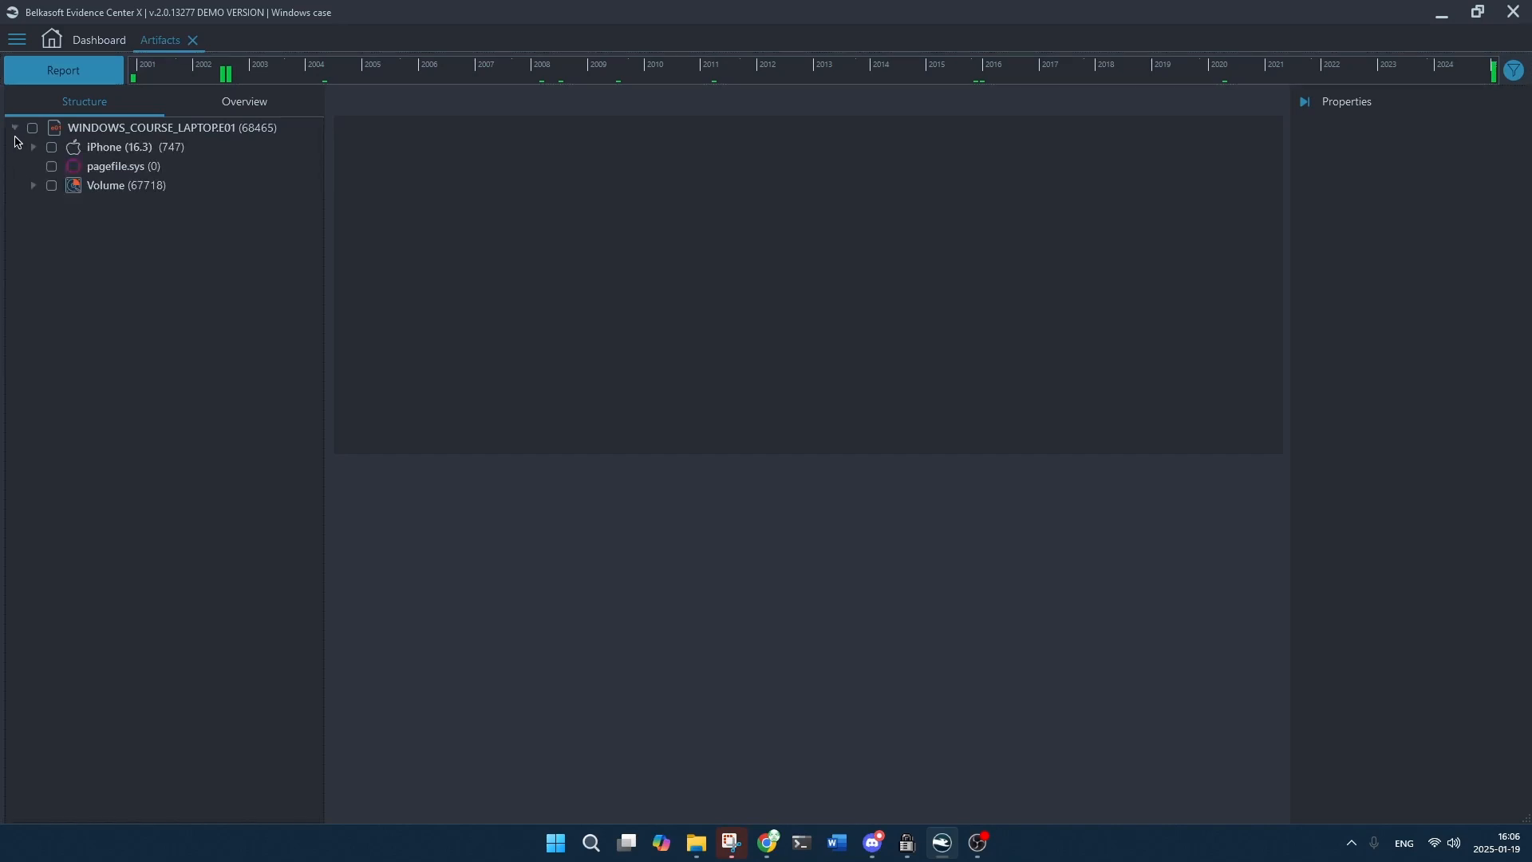
click(96, 40)
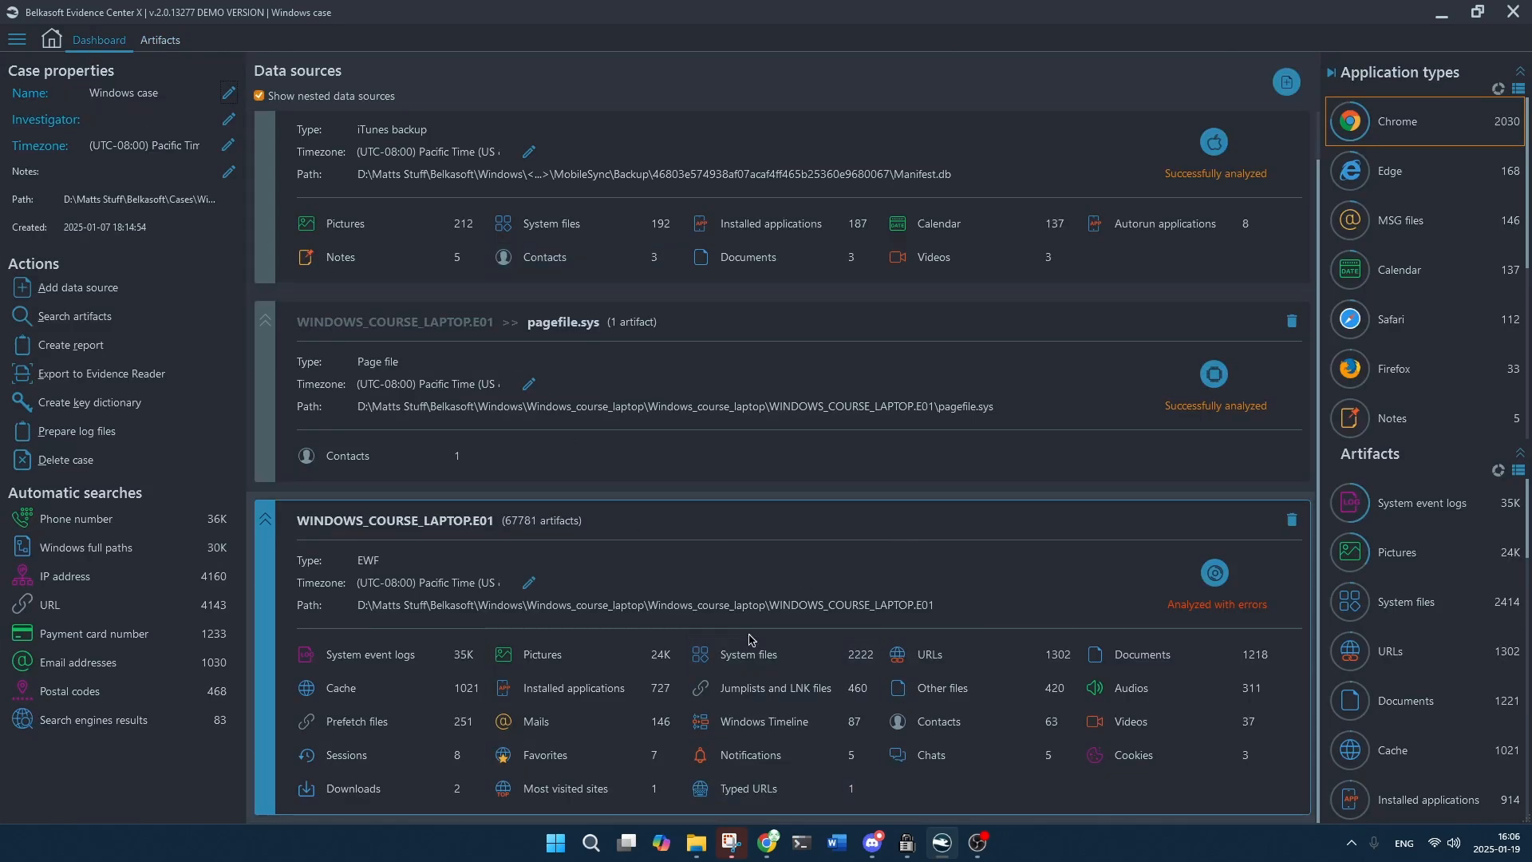
scroll(667, 556, up, 1)
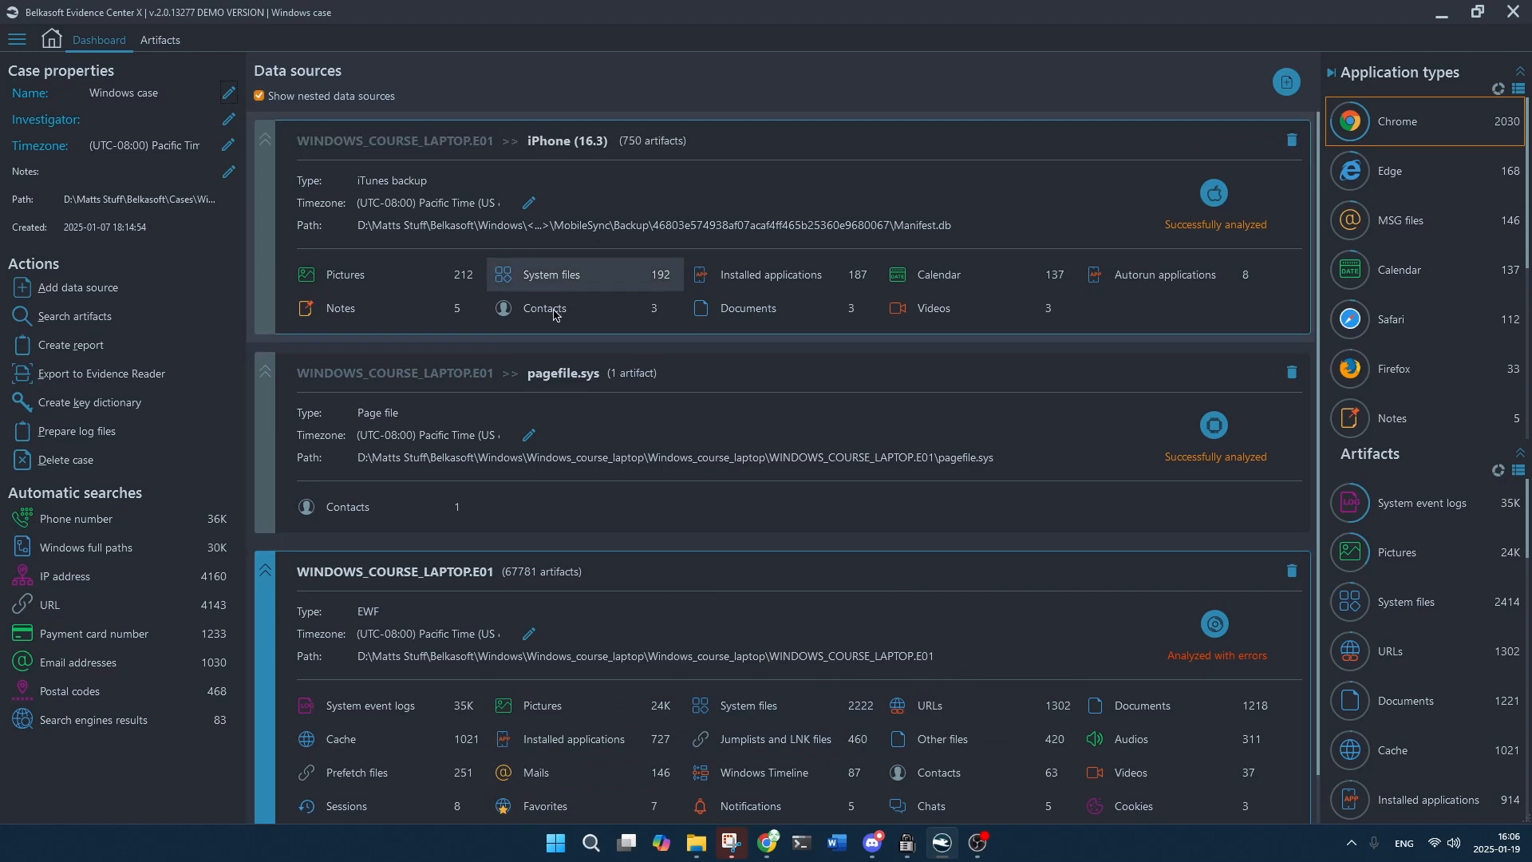
scroll(611, 594, down, 1)
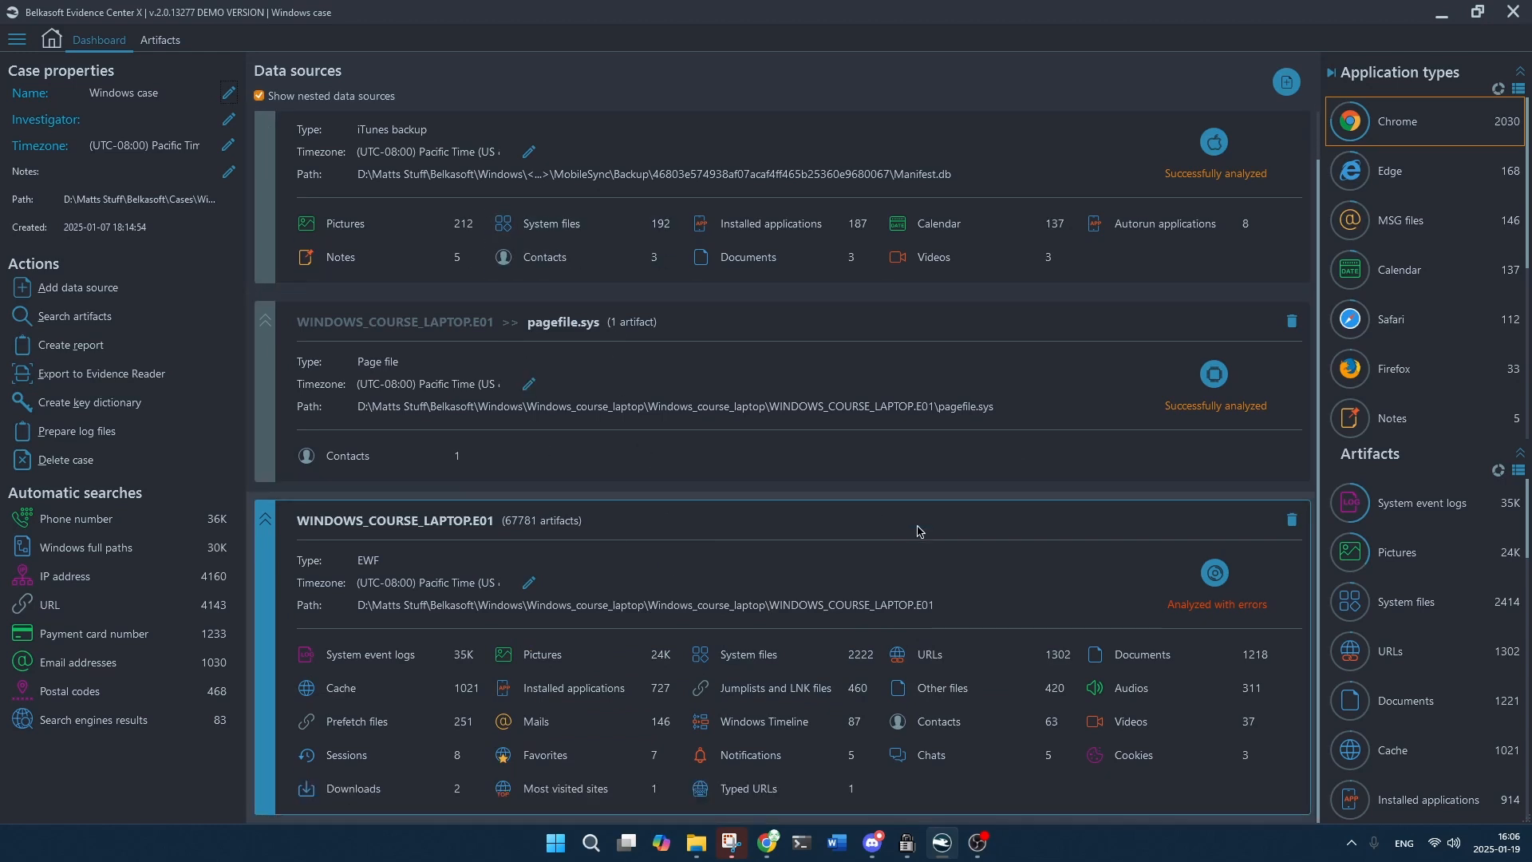
Add an existing Image source and open WINDOWS_COURSE_LAPTOP.E01 from the file picker.
click(128, 287)
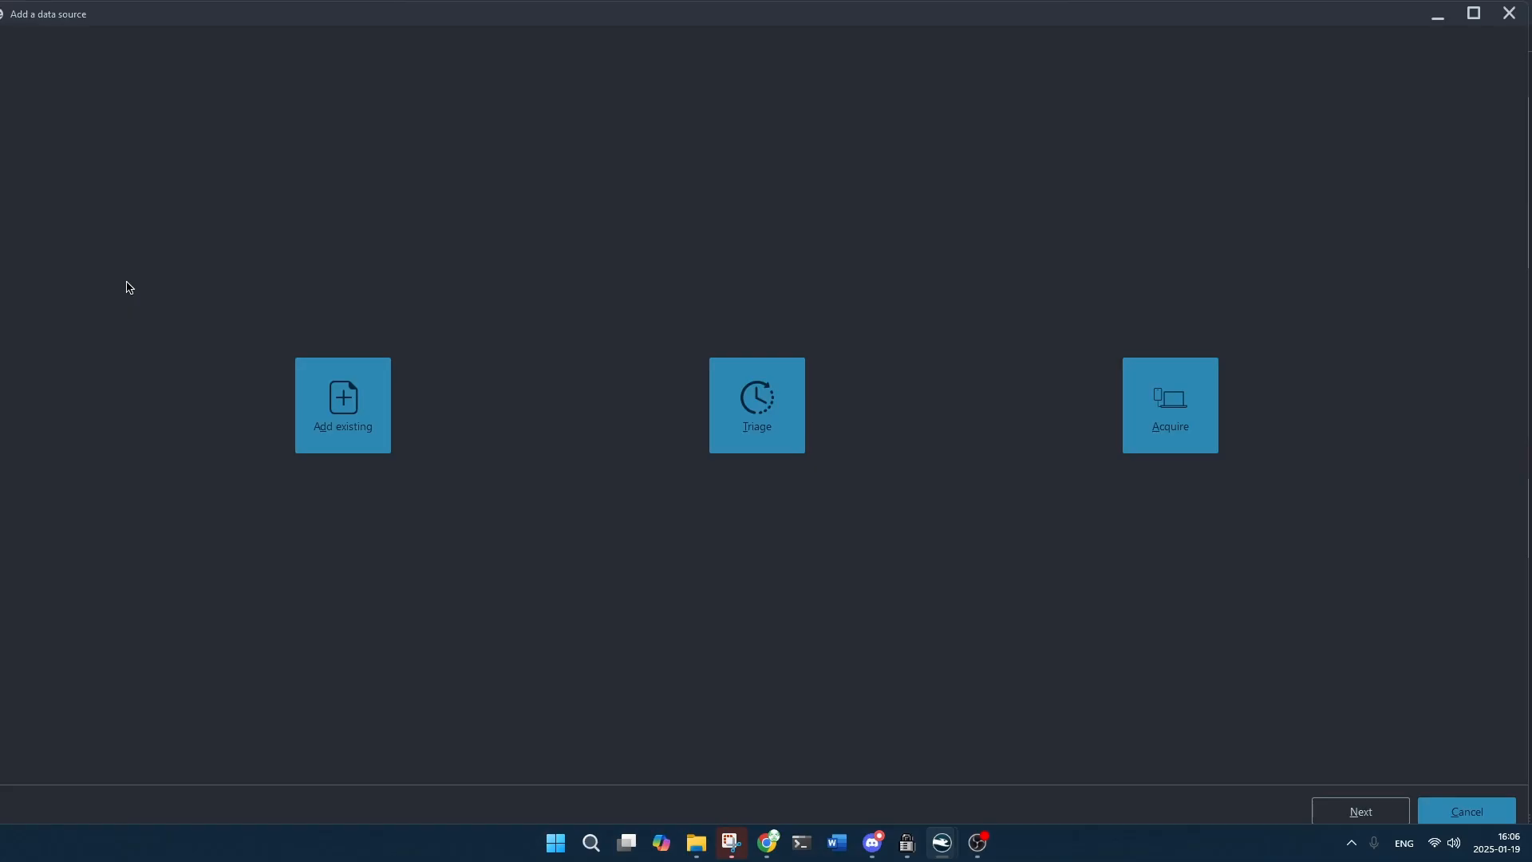
click(354, 407)
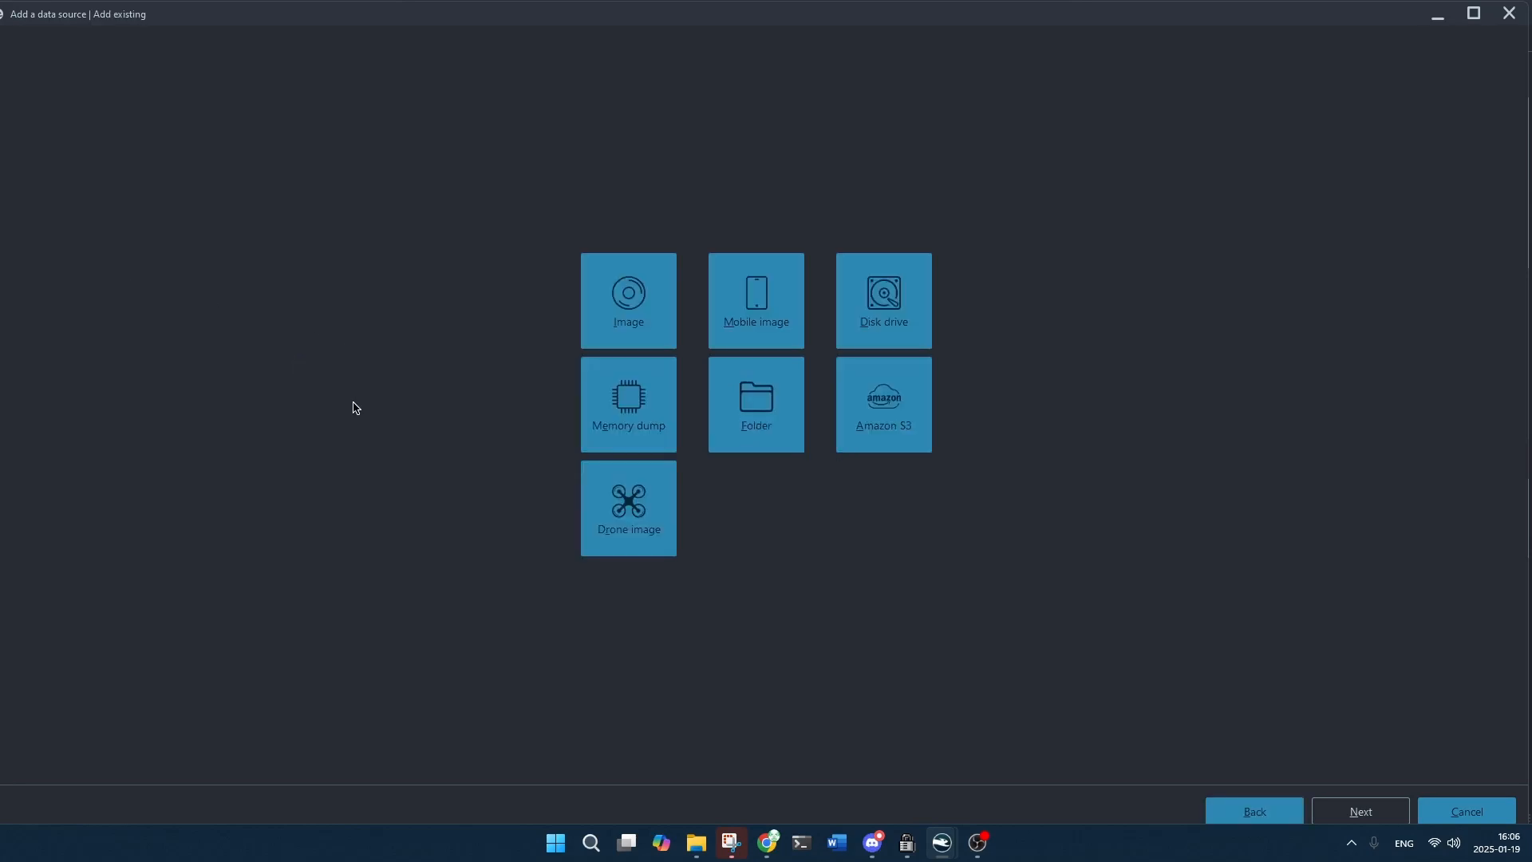
click(609, 309)
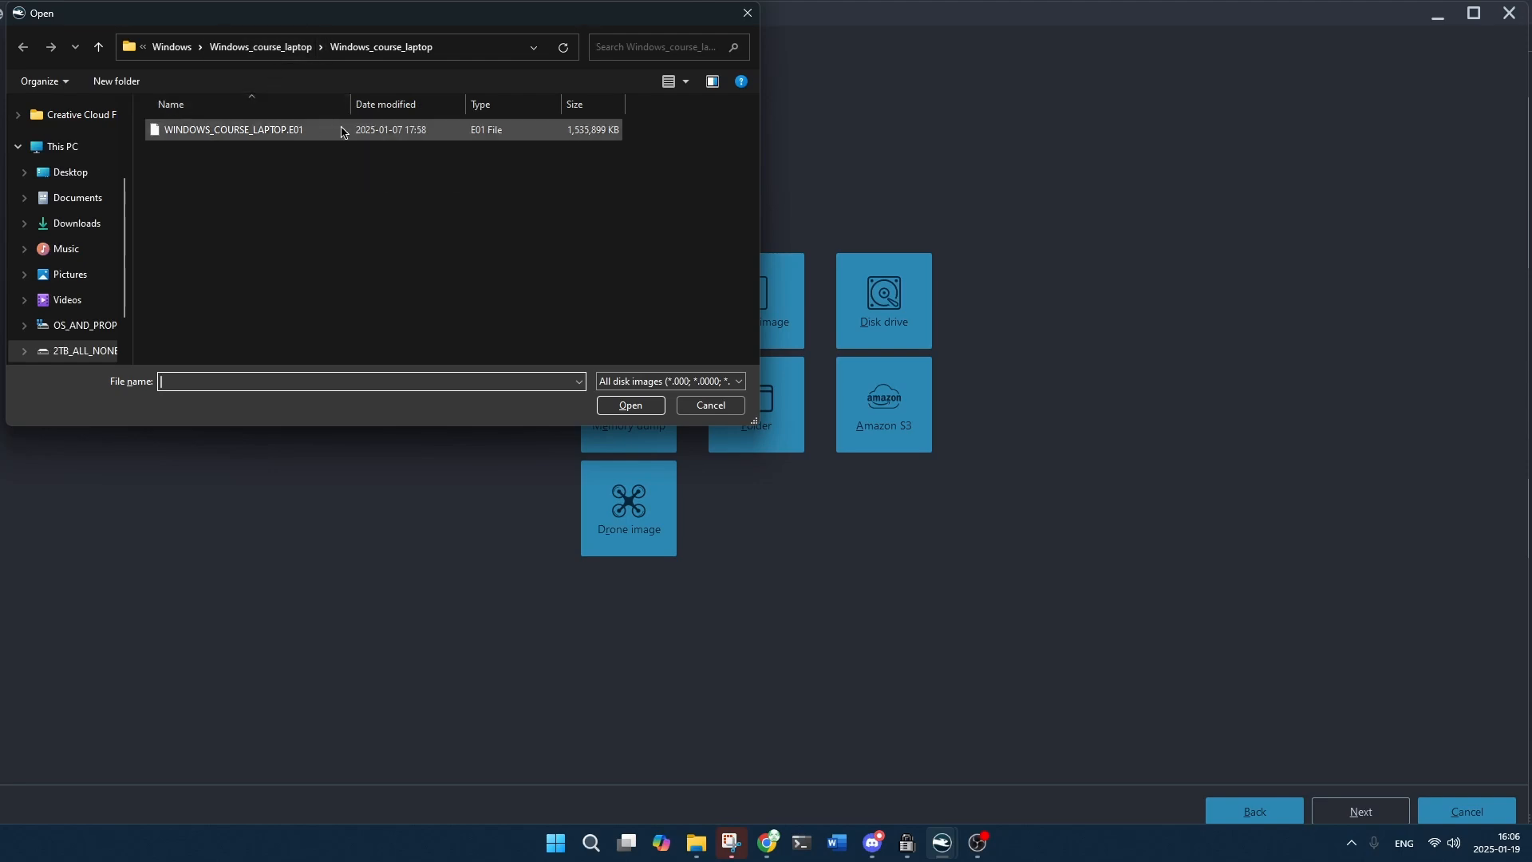
click(396, 130)
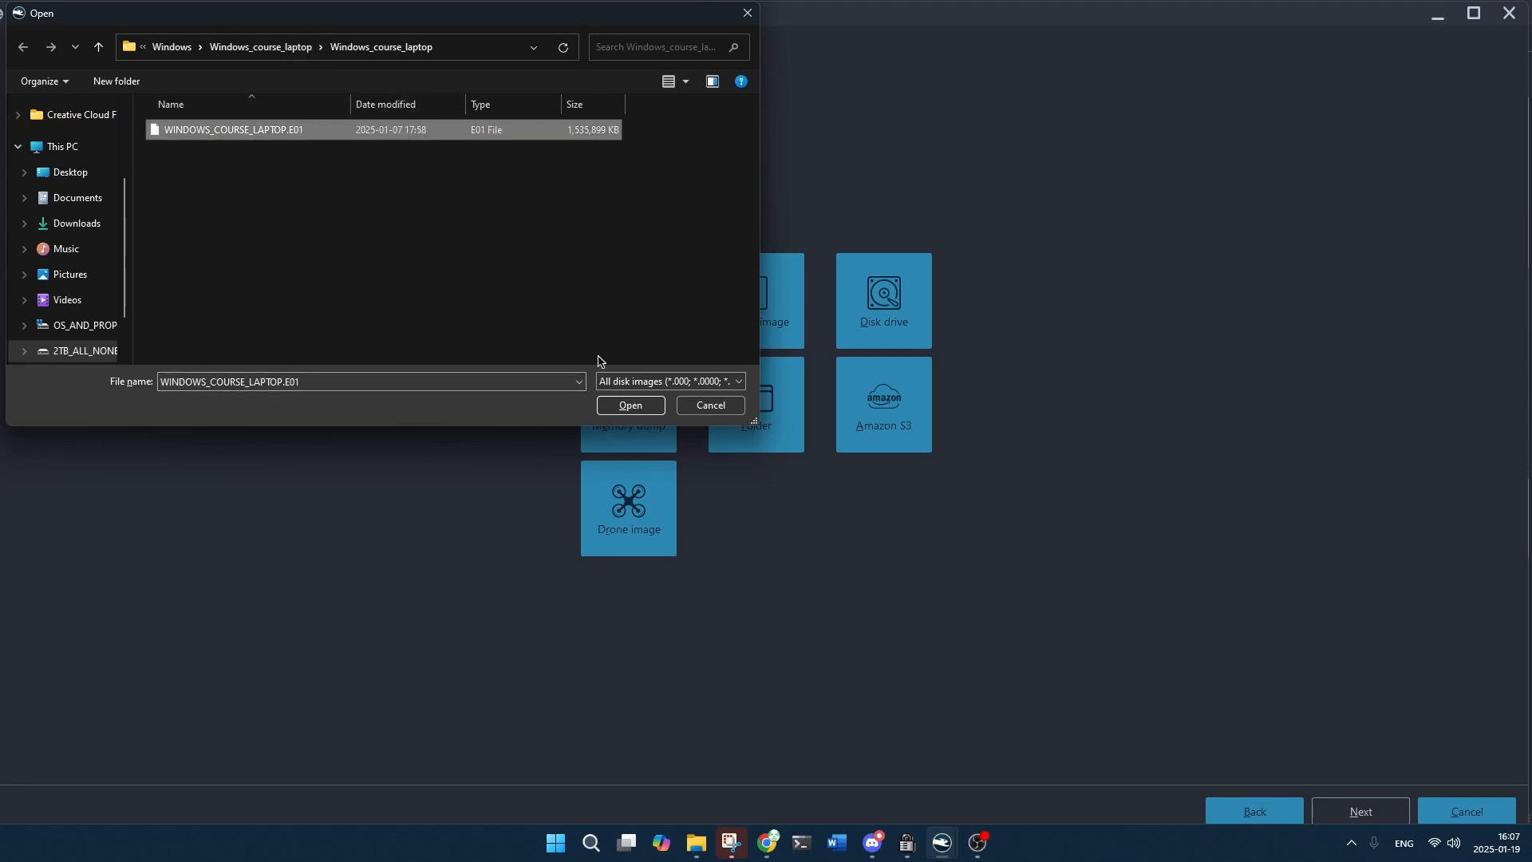
click(747, 14)
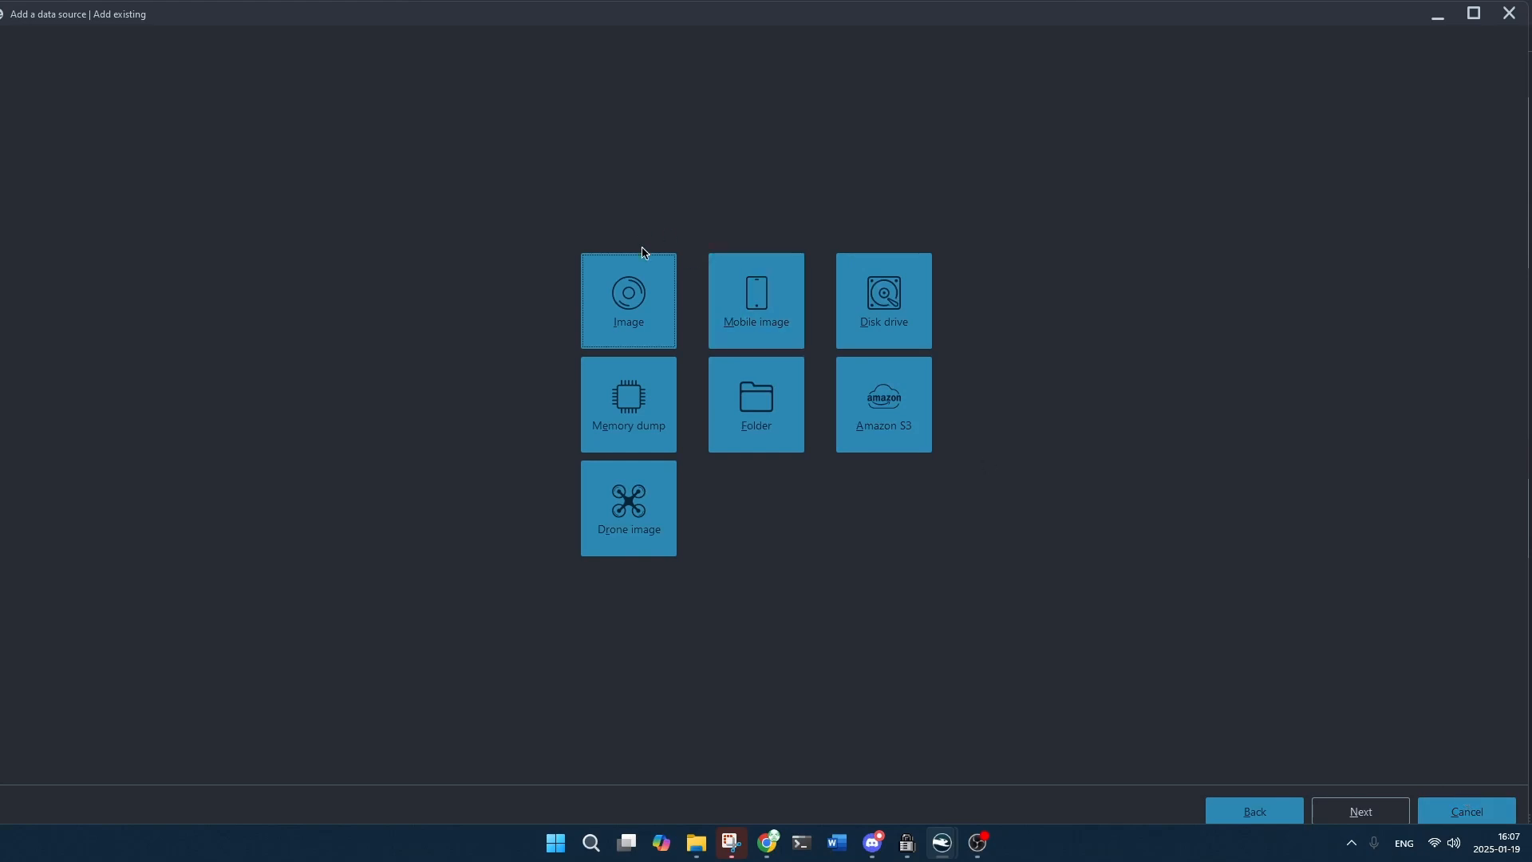
click(641, 293)
click(351, 131)
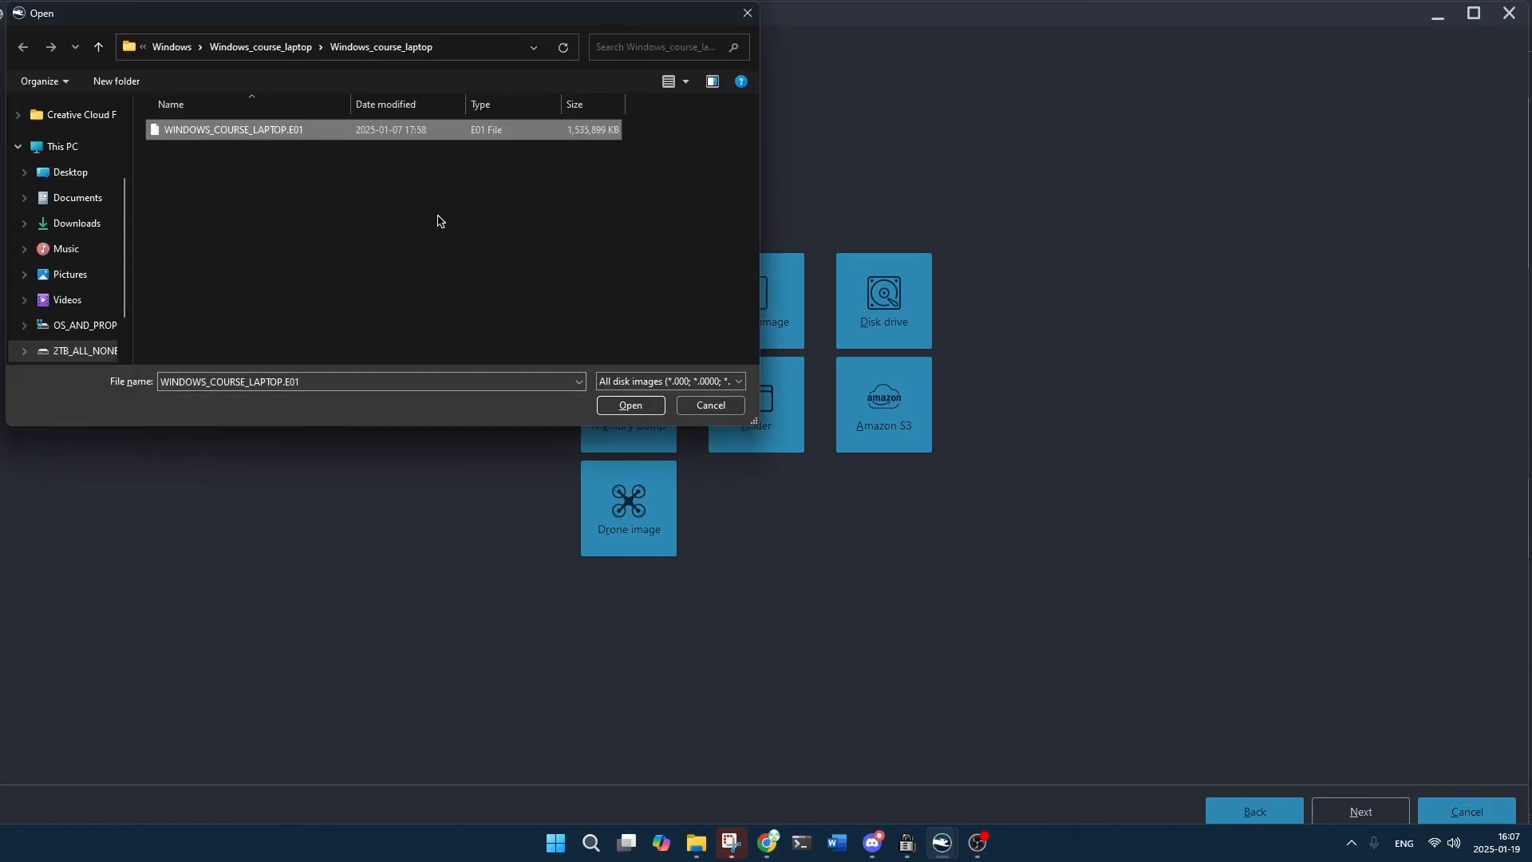
click(628, 408)
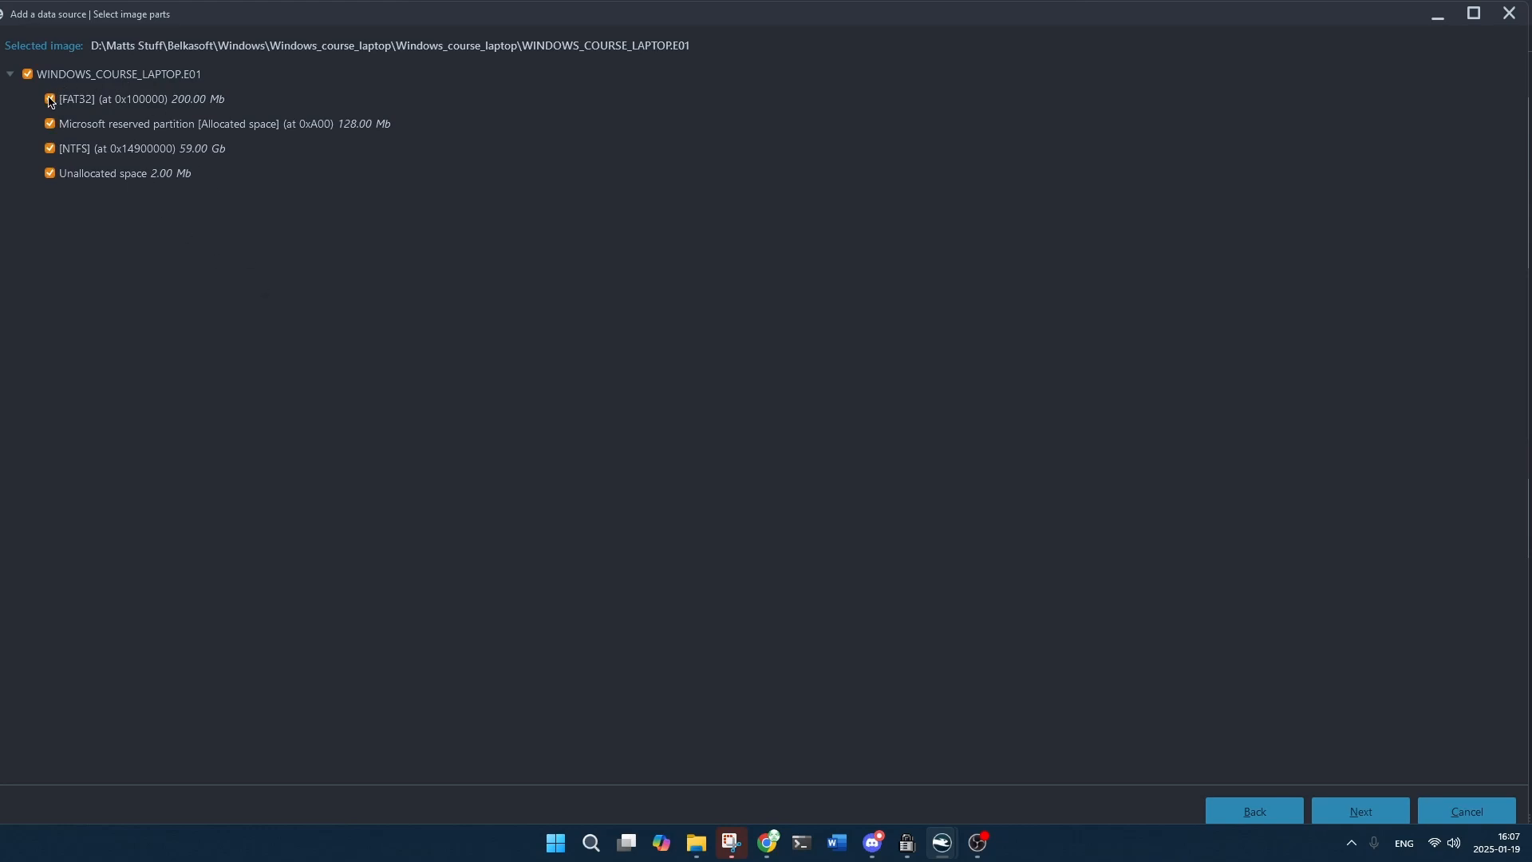
Keep all four image parts (FAT32, reserved, NTFS, unallocated) selected and confirm them.
click(50, 149)
click(49, 173)
click(49, 148)
click(51, 100)
click(1361, 810)
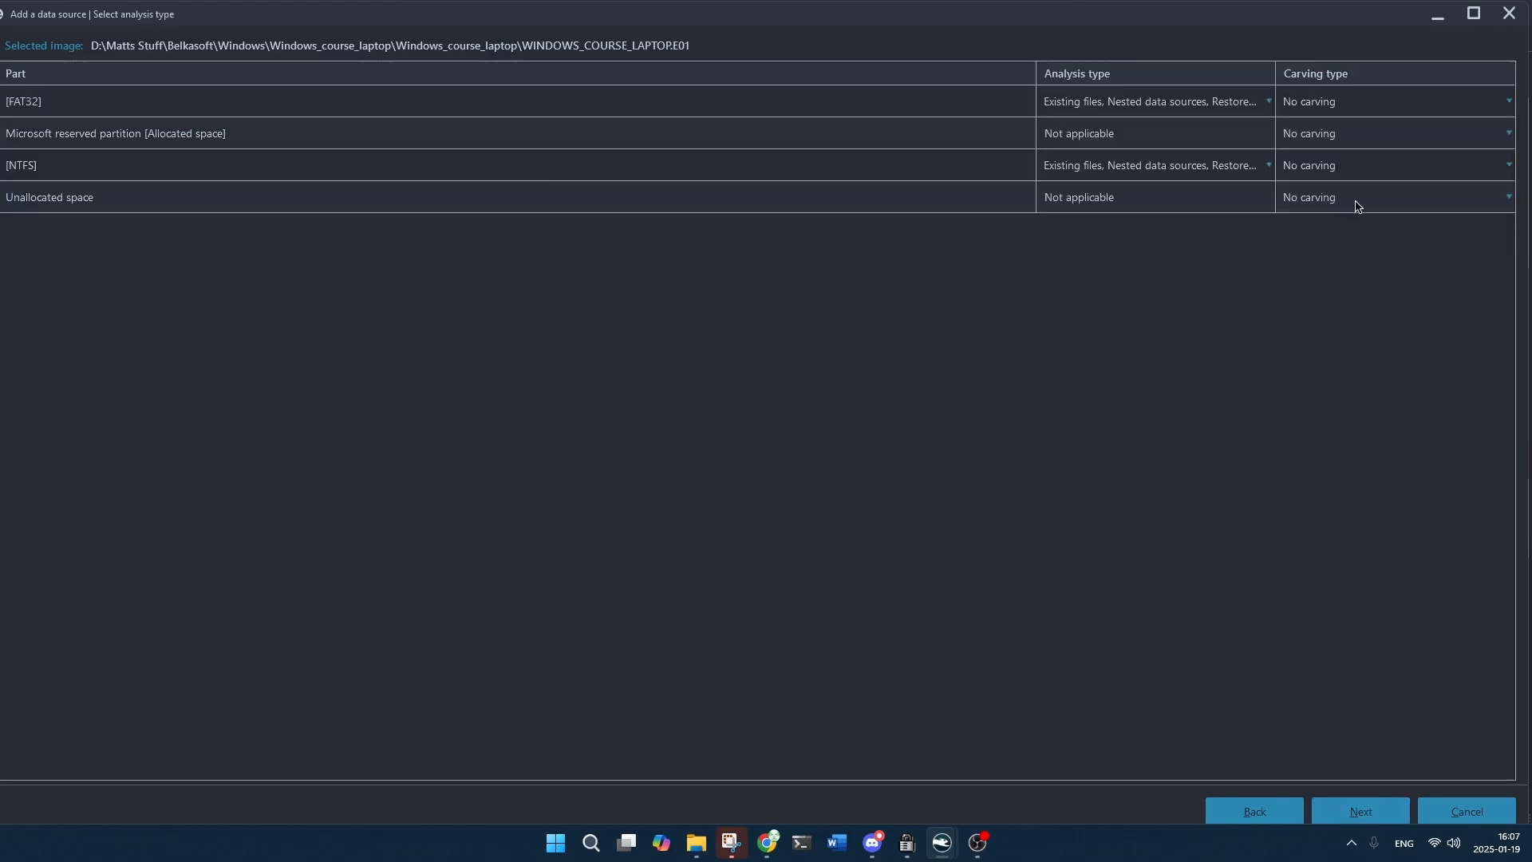
Set the FAT32 and reserved partitions to Carve all space.
click(1362, 105)
click(1367, 152)
click(1359, 130)
click(1361, 152)
click(1364, 255)
click(1311, 134)
click(1331, 185)
click(1356, 257)
Set NTFS to carve free space only and unallocated space to carve all space.
click(1342, 169)
click(1345, 241)
click(1347, 253)
click(1330, 206)
click(1334, 248)
click(1292, 315)
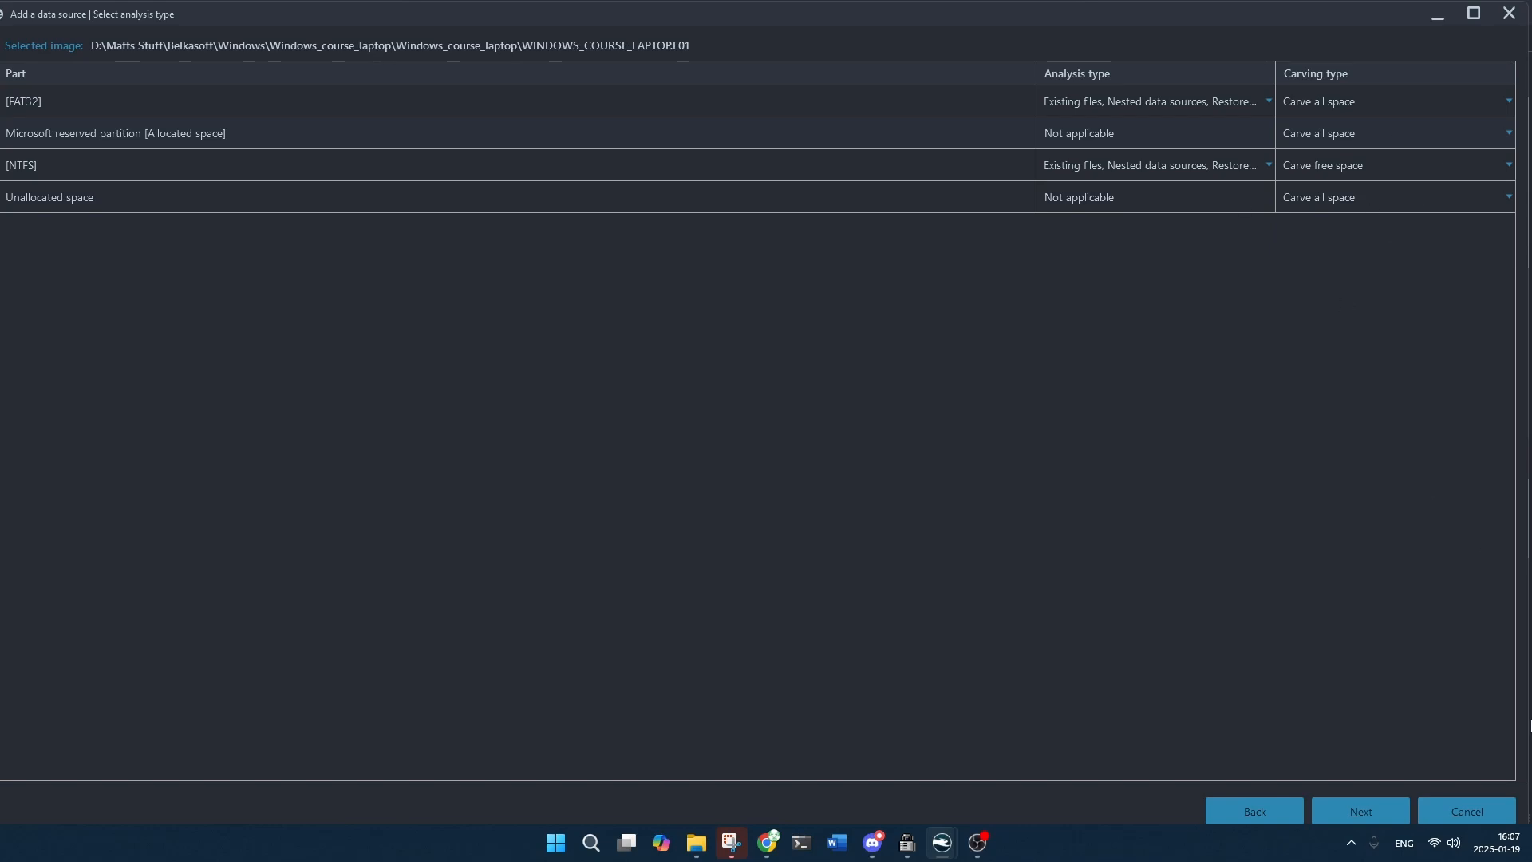
click(1354, 811)
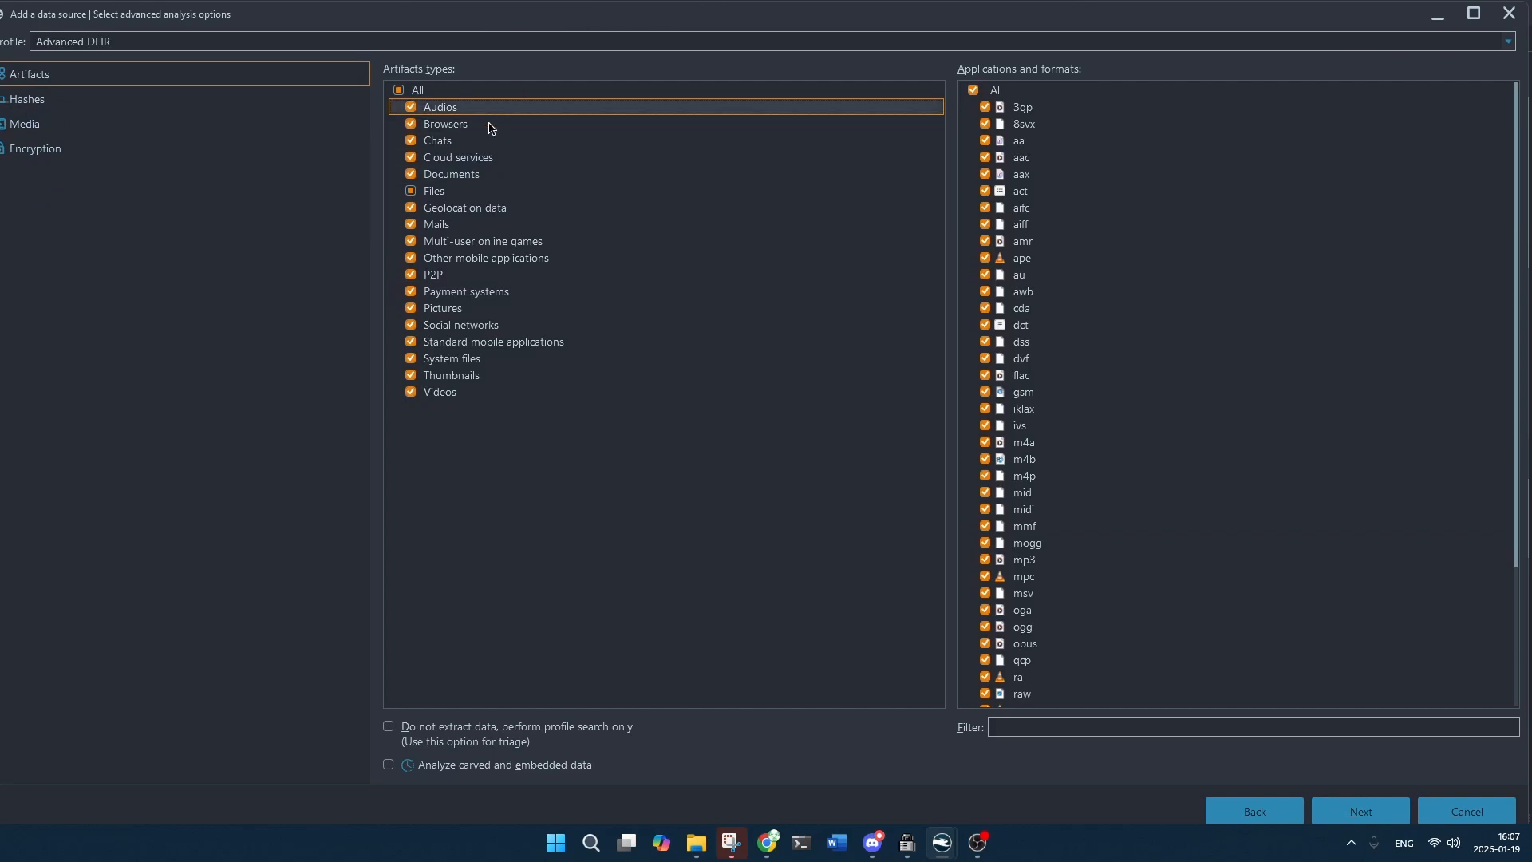
Enable Analyze carved and embedded data in the advanced DFIR options.
scroll(1065, 334, down, 3)
scroll(1065, 334, down, 1)
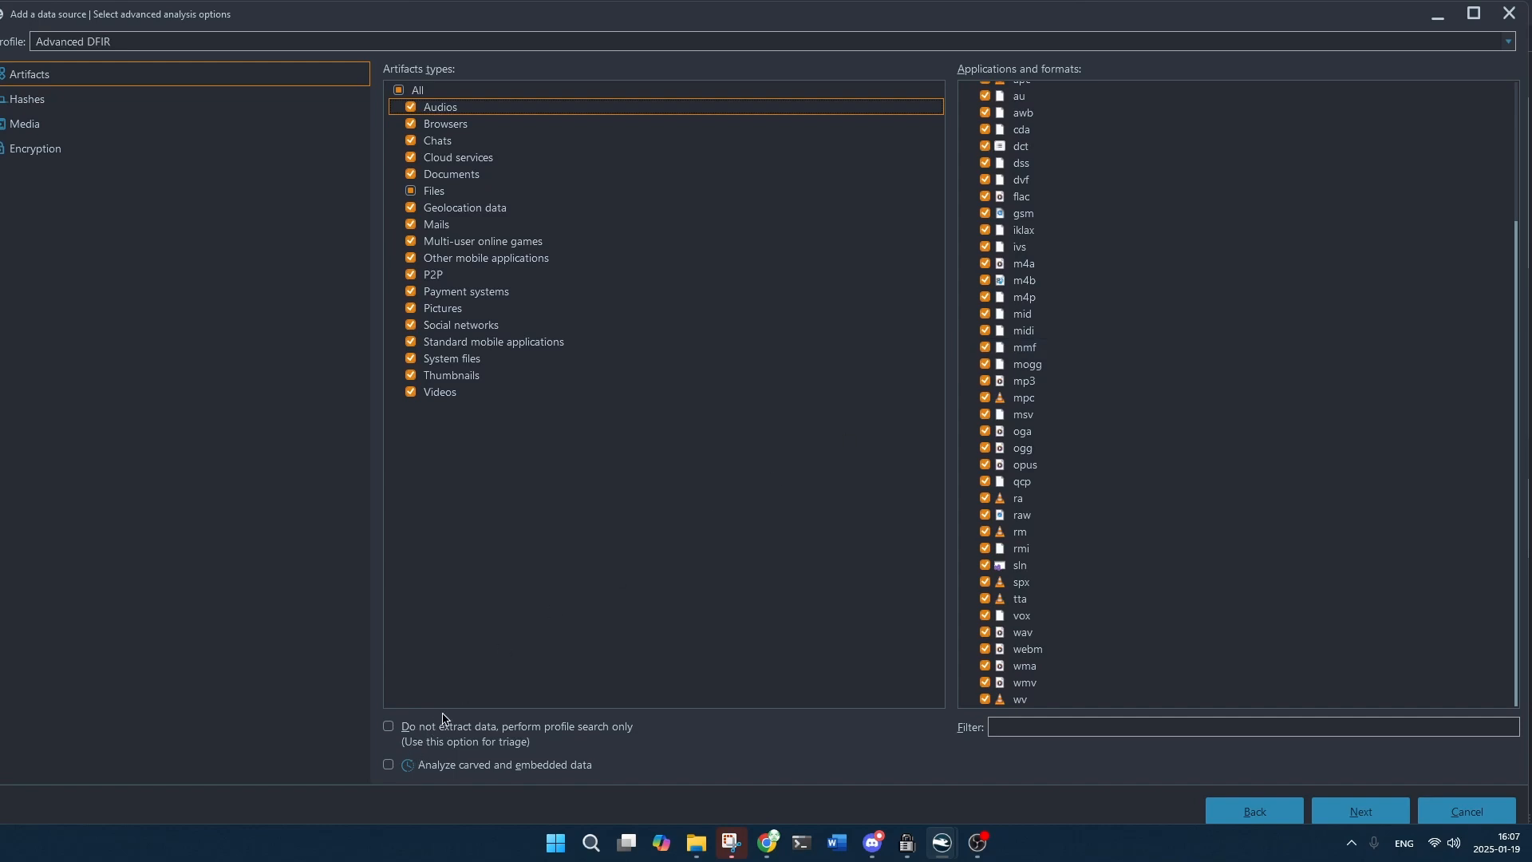
click(391, 764)
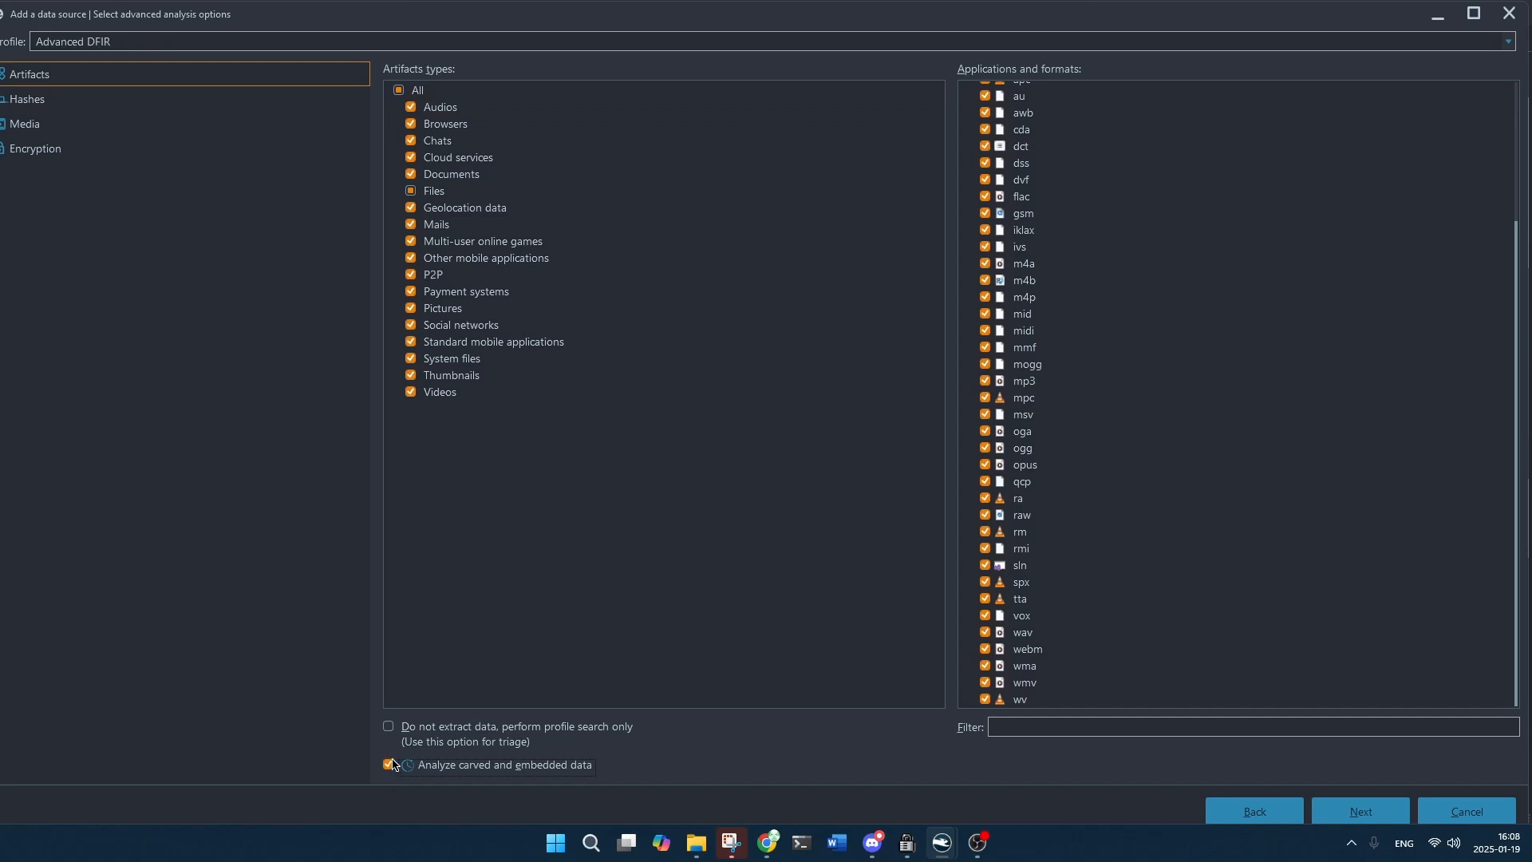
Review the Hashes, Media and Encryption options, decline saving a profile, and cancel the wizard.
click(1376, 807)
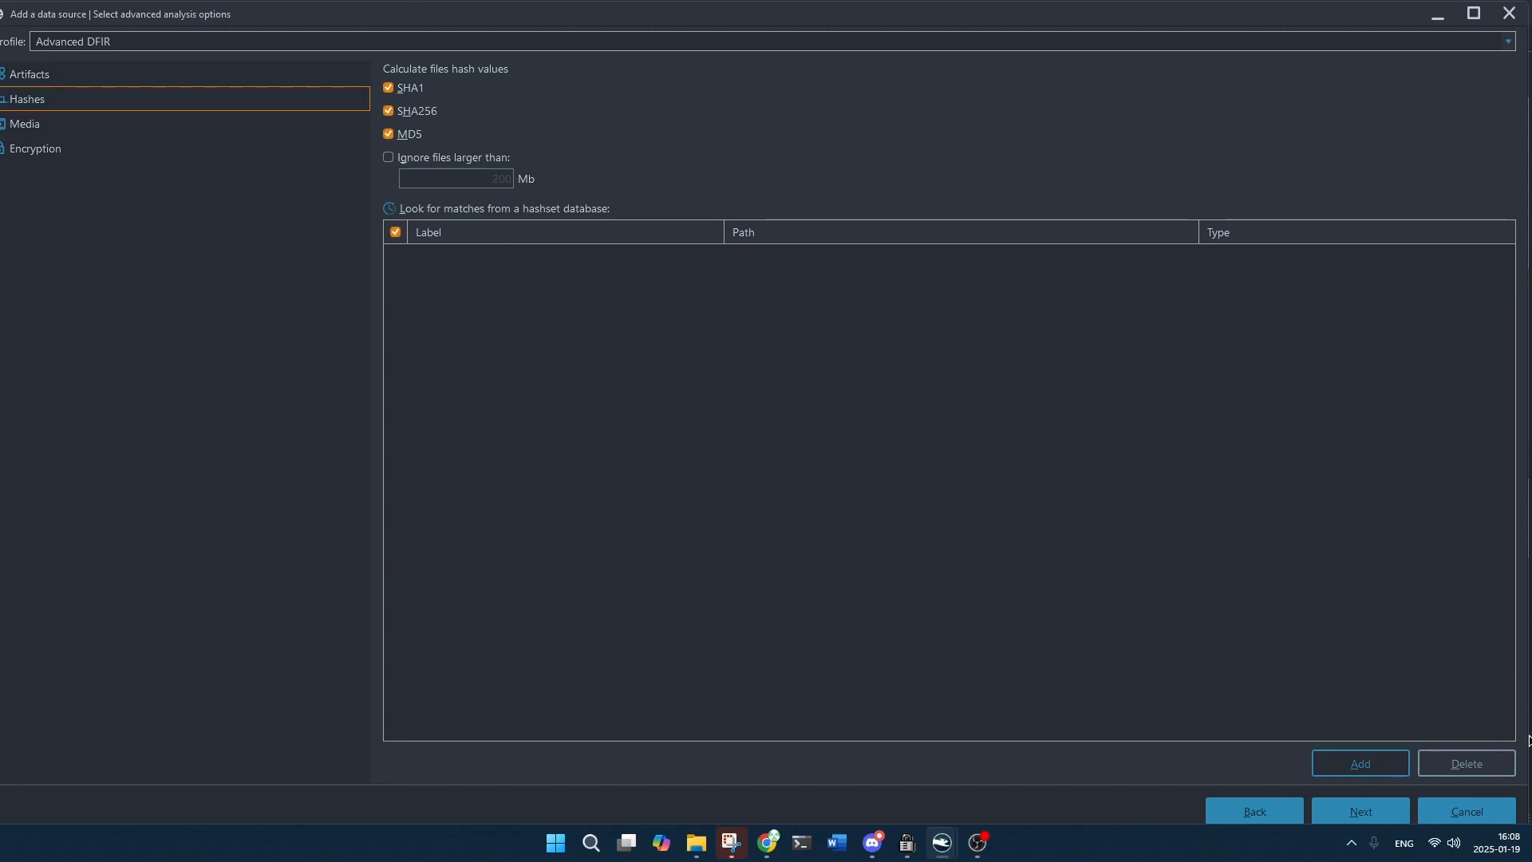
click(1367, 813)
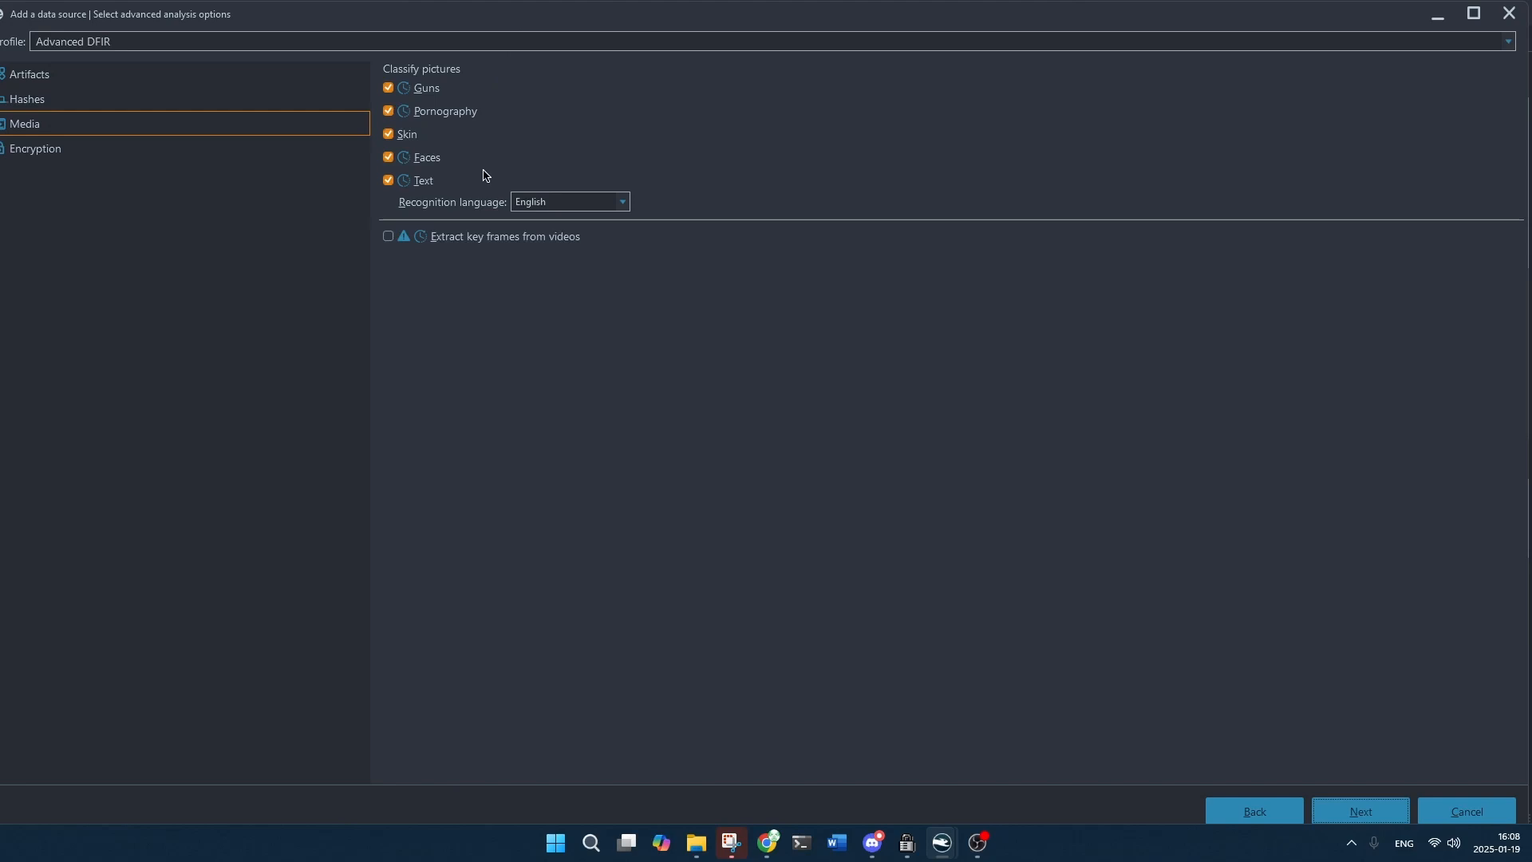
click(1372, 822)
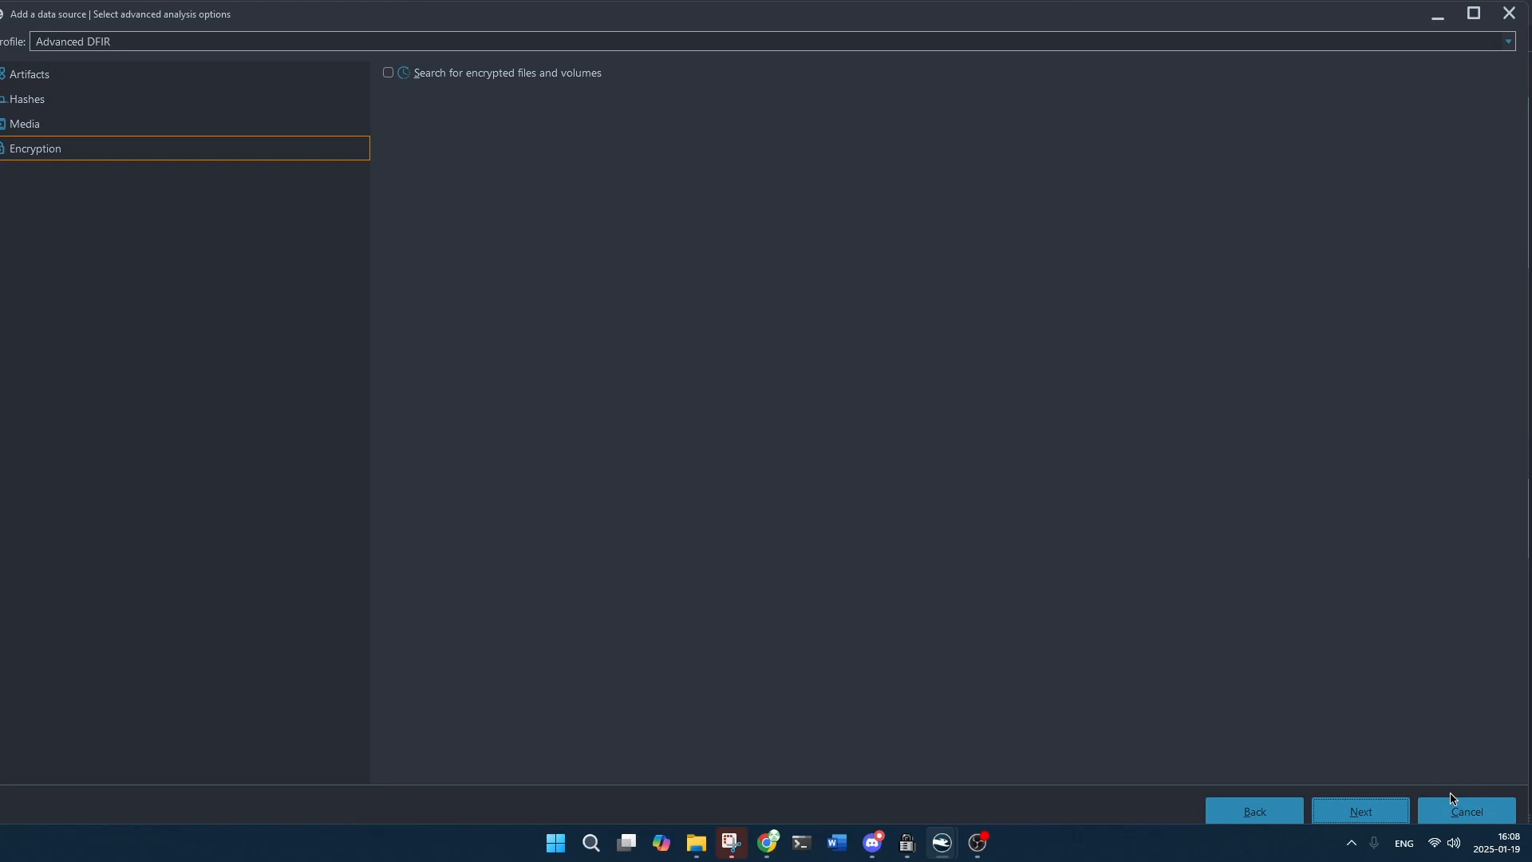
click(1372, 811)
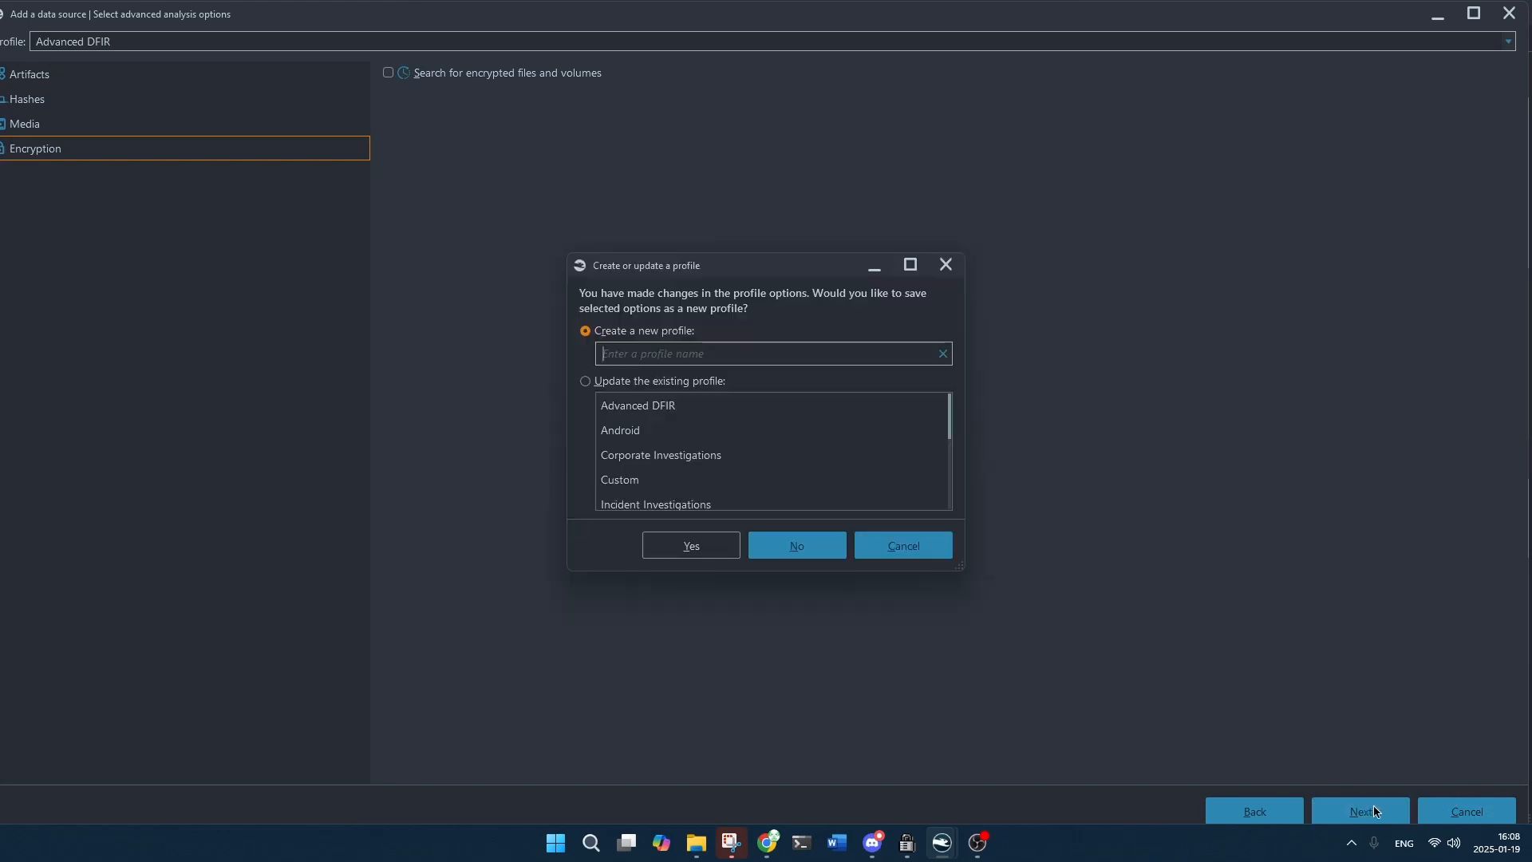
click(903, 543)
click(1483, 815)
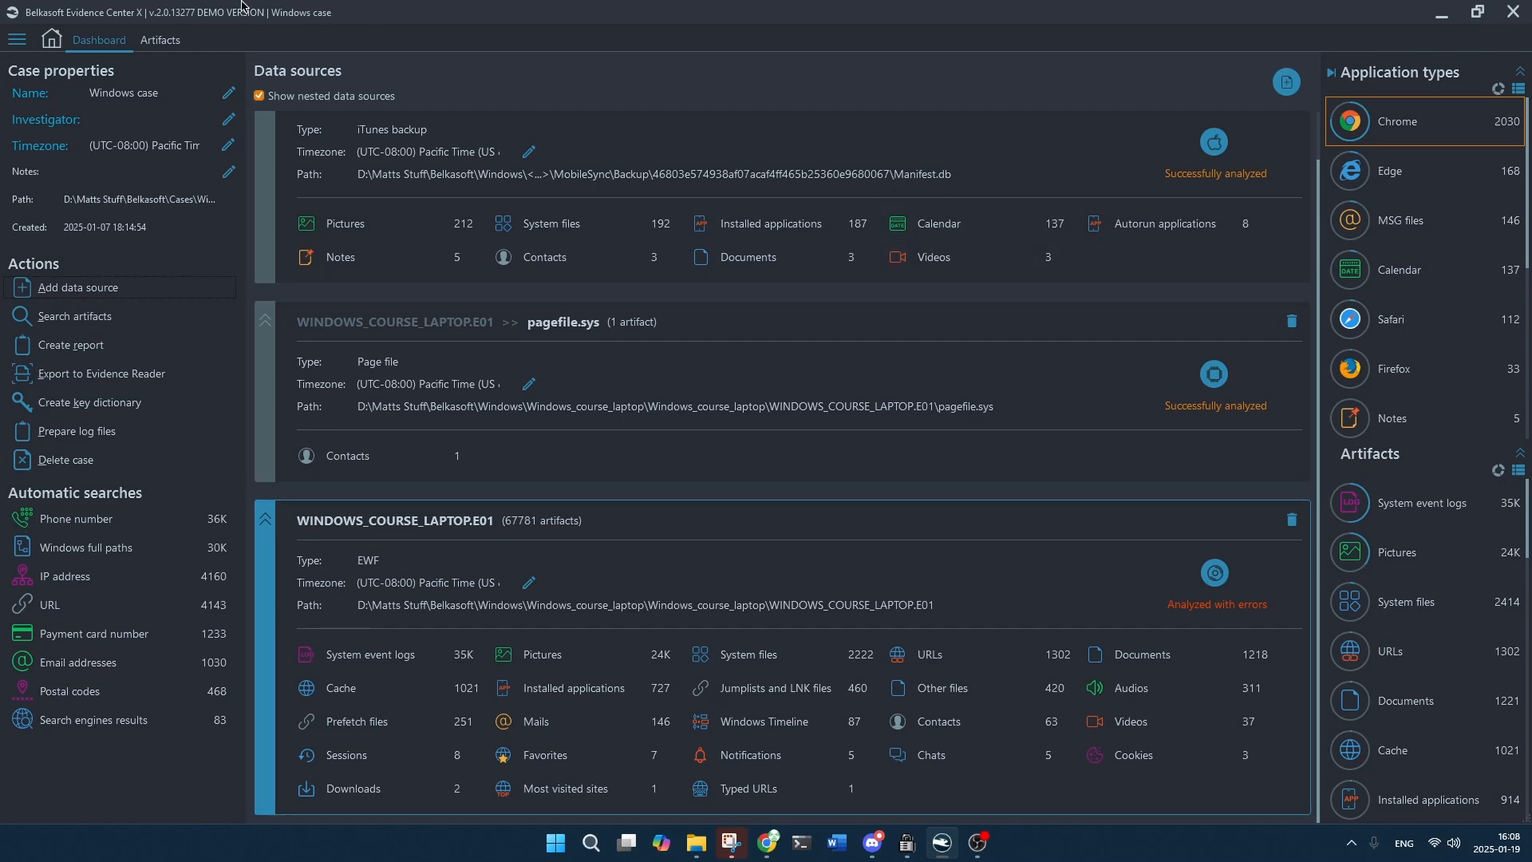
In Artifacts, expand the Volume's FAT32 partition and list its Other files.
click(176, 46)
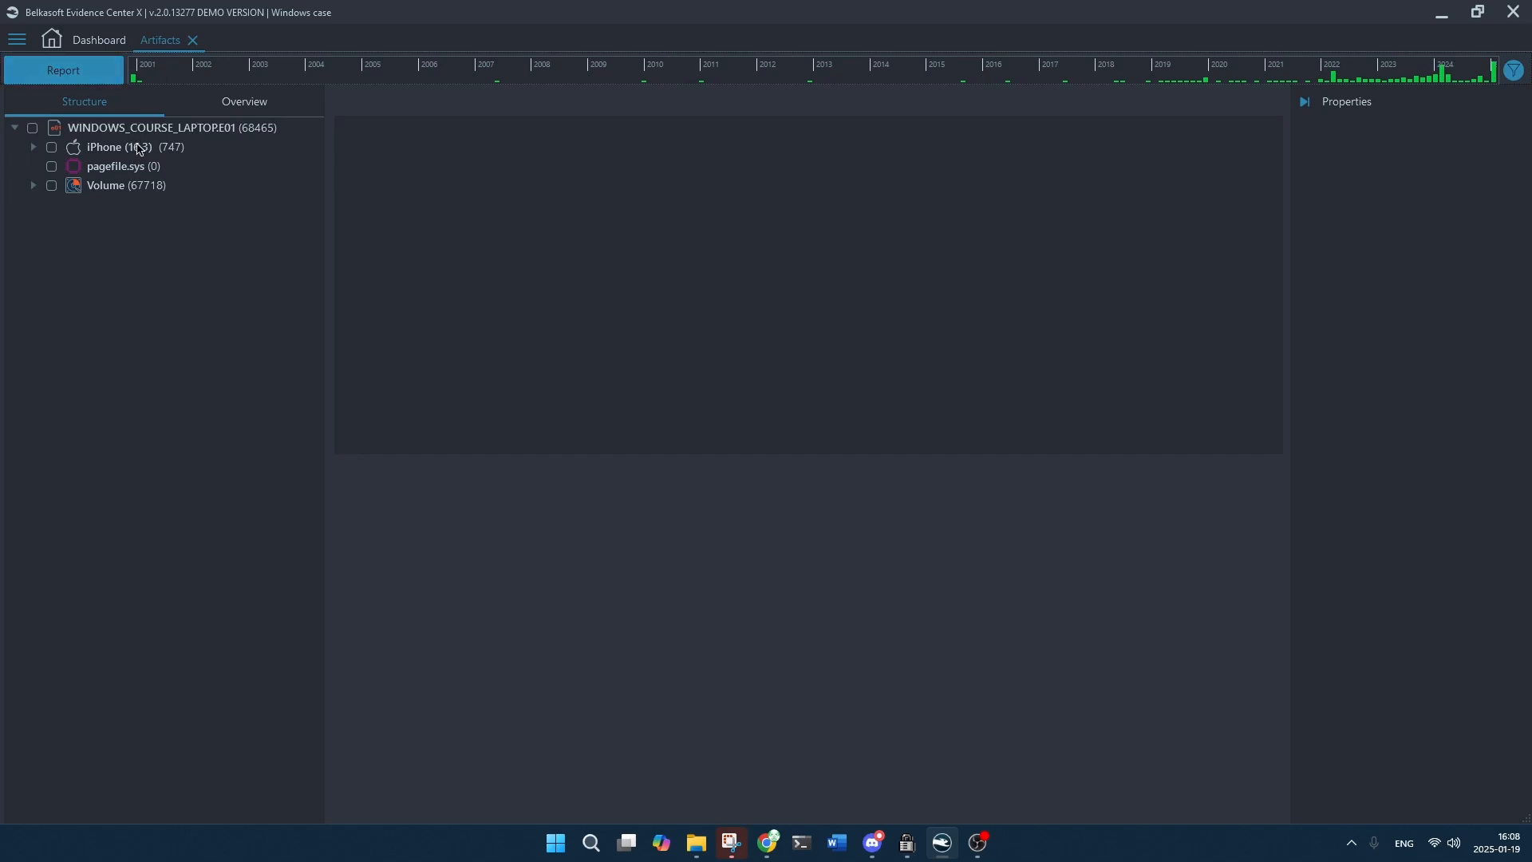
click(96, 186)
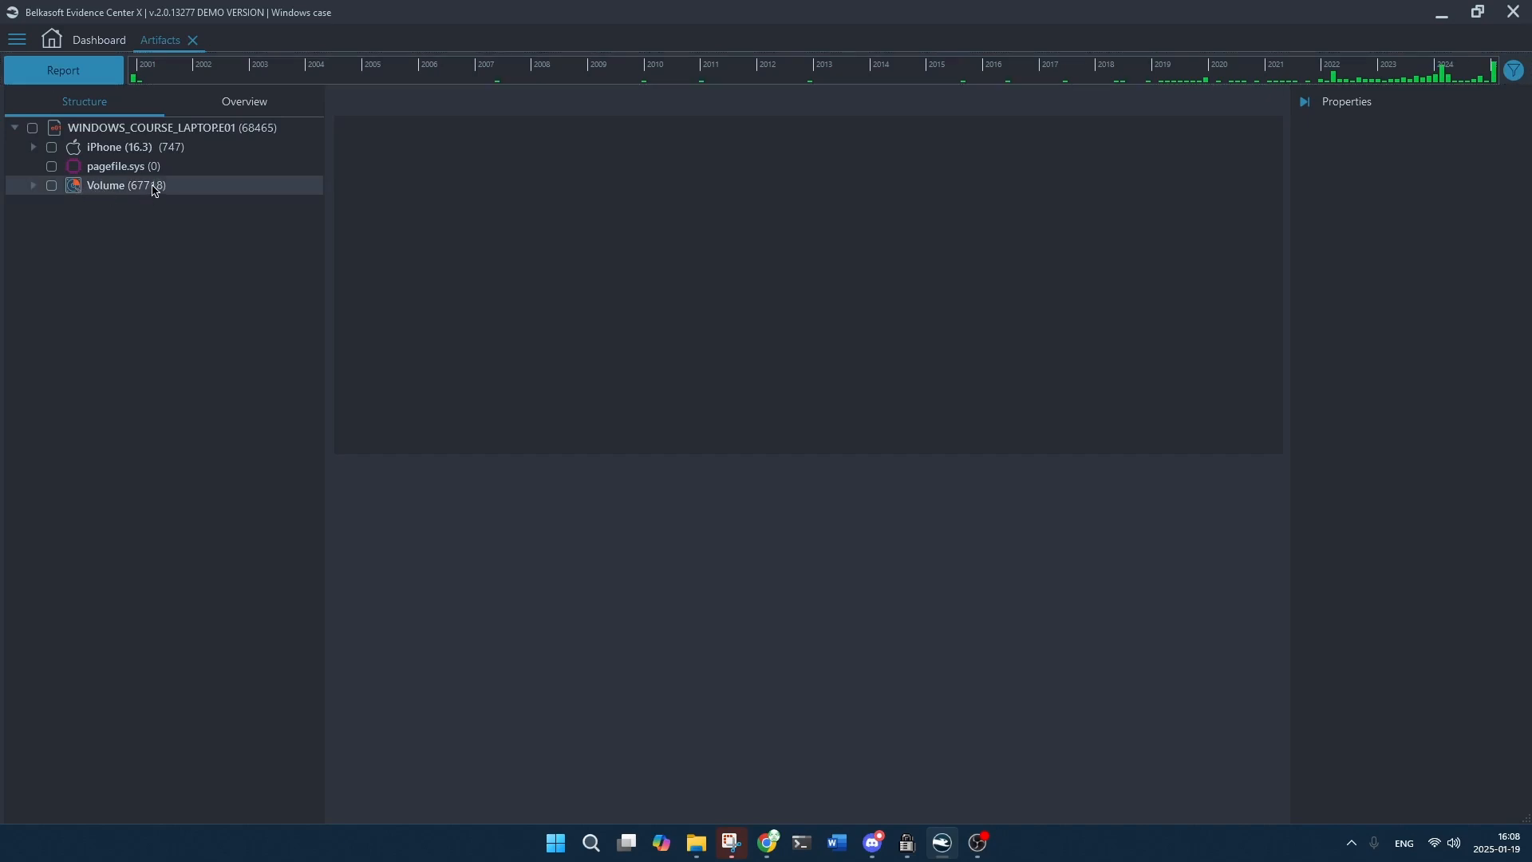
click(33, 186)
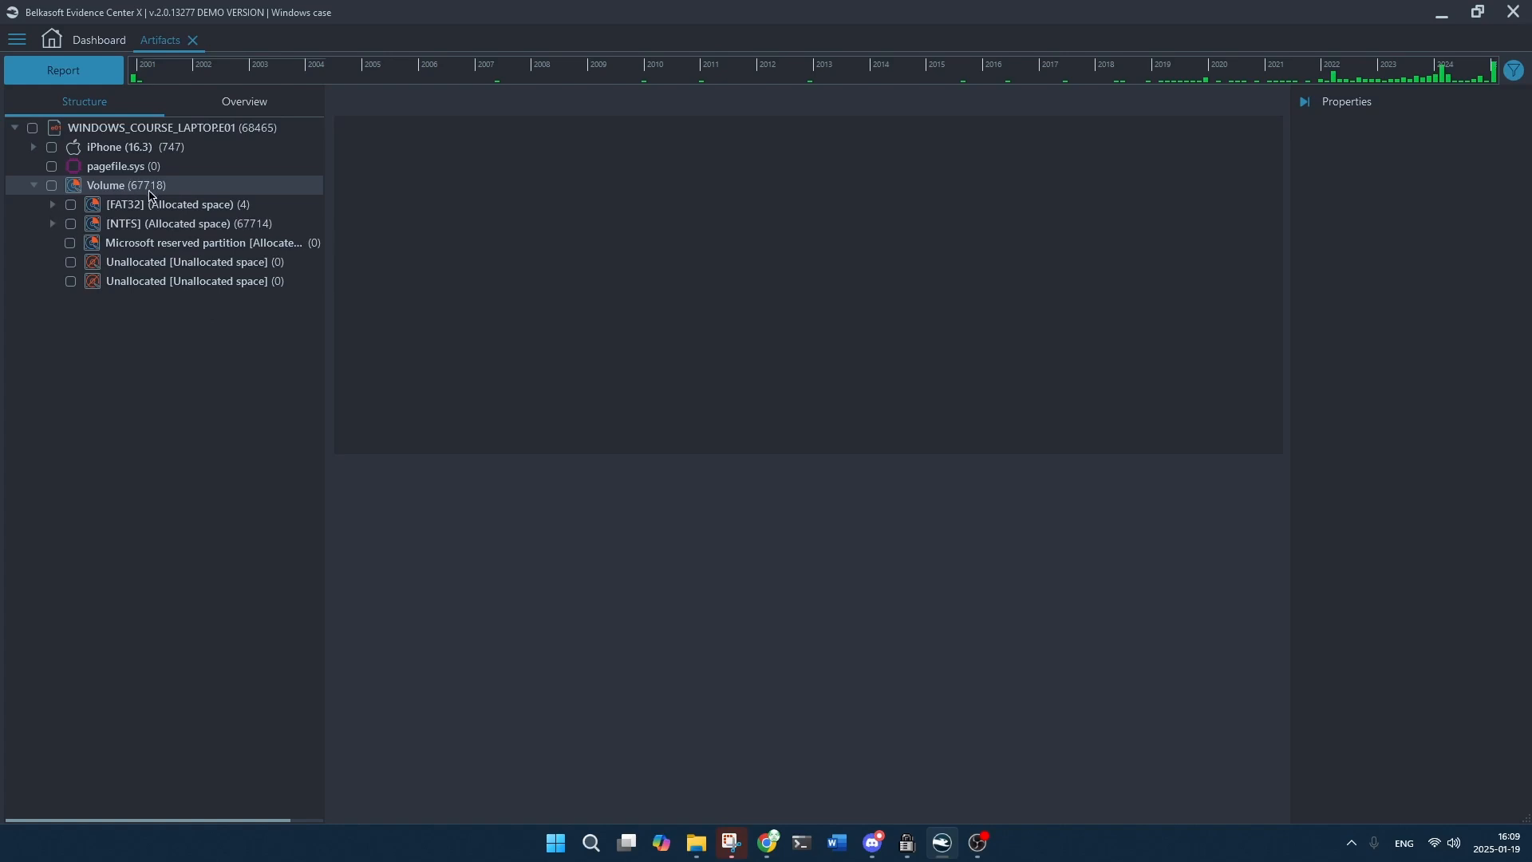
click(55, 208)
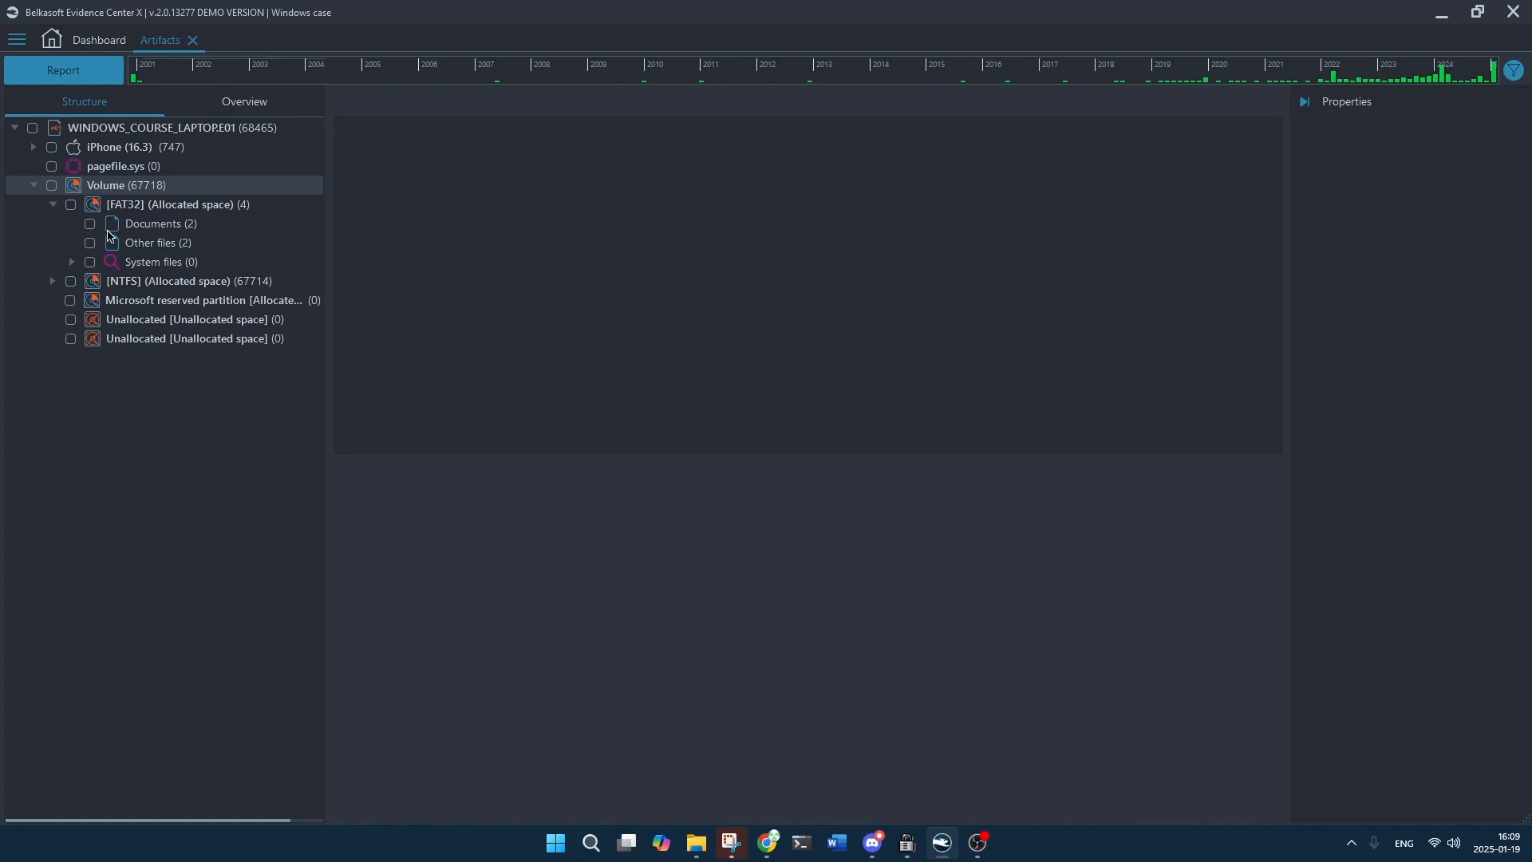
click(166, 243)
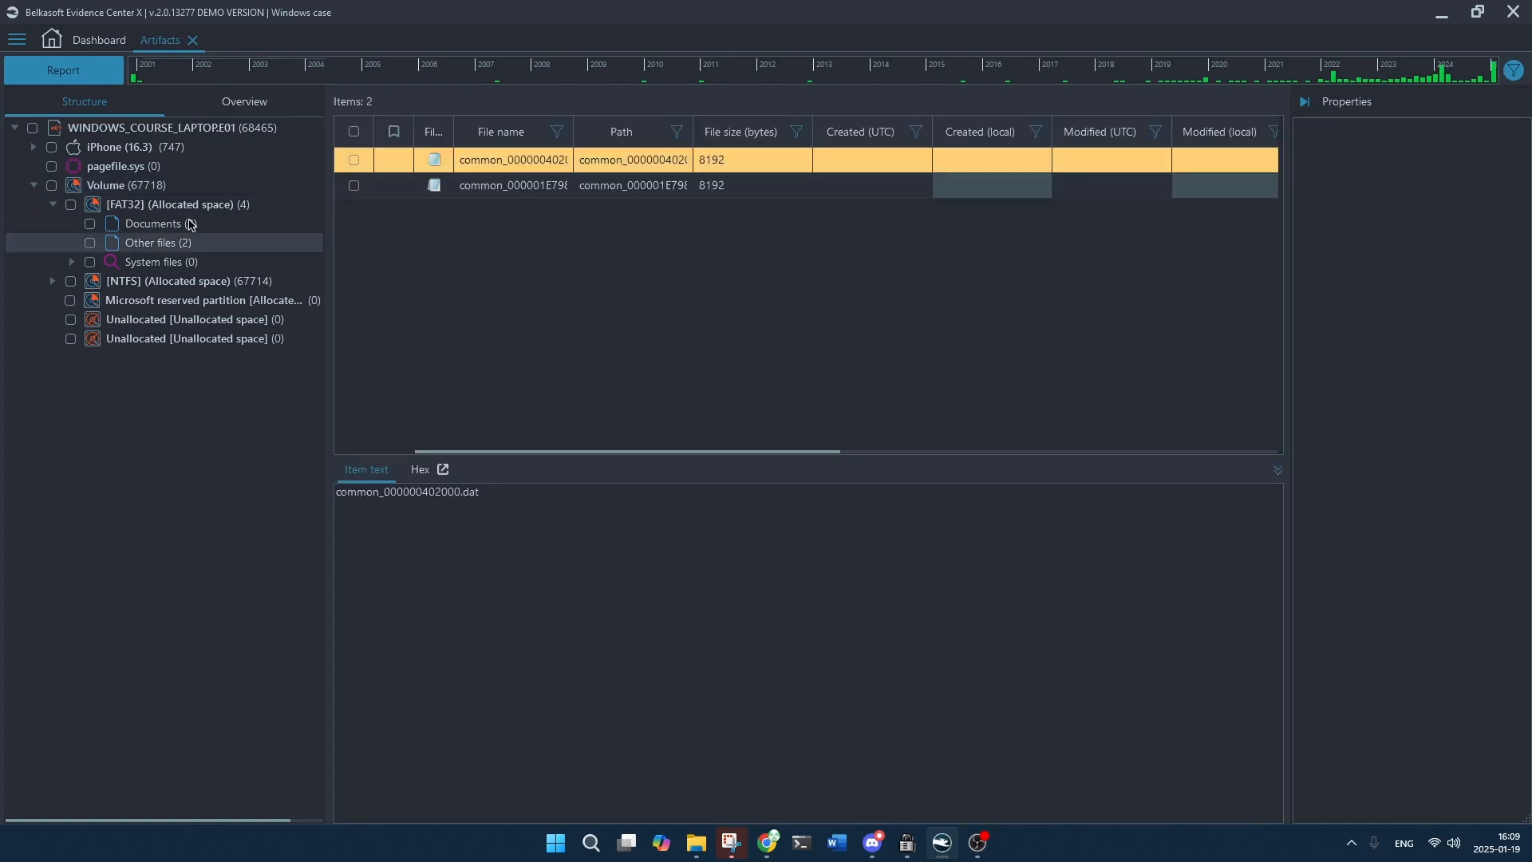
Compare the two carved .dat files, then show FAT32's Documents (2).
click(612, 188)
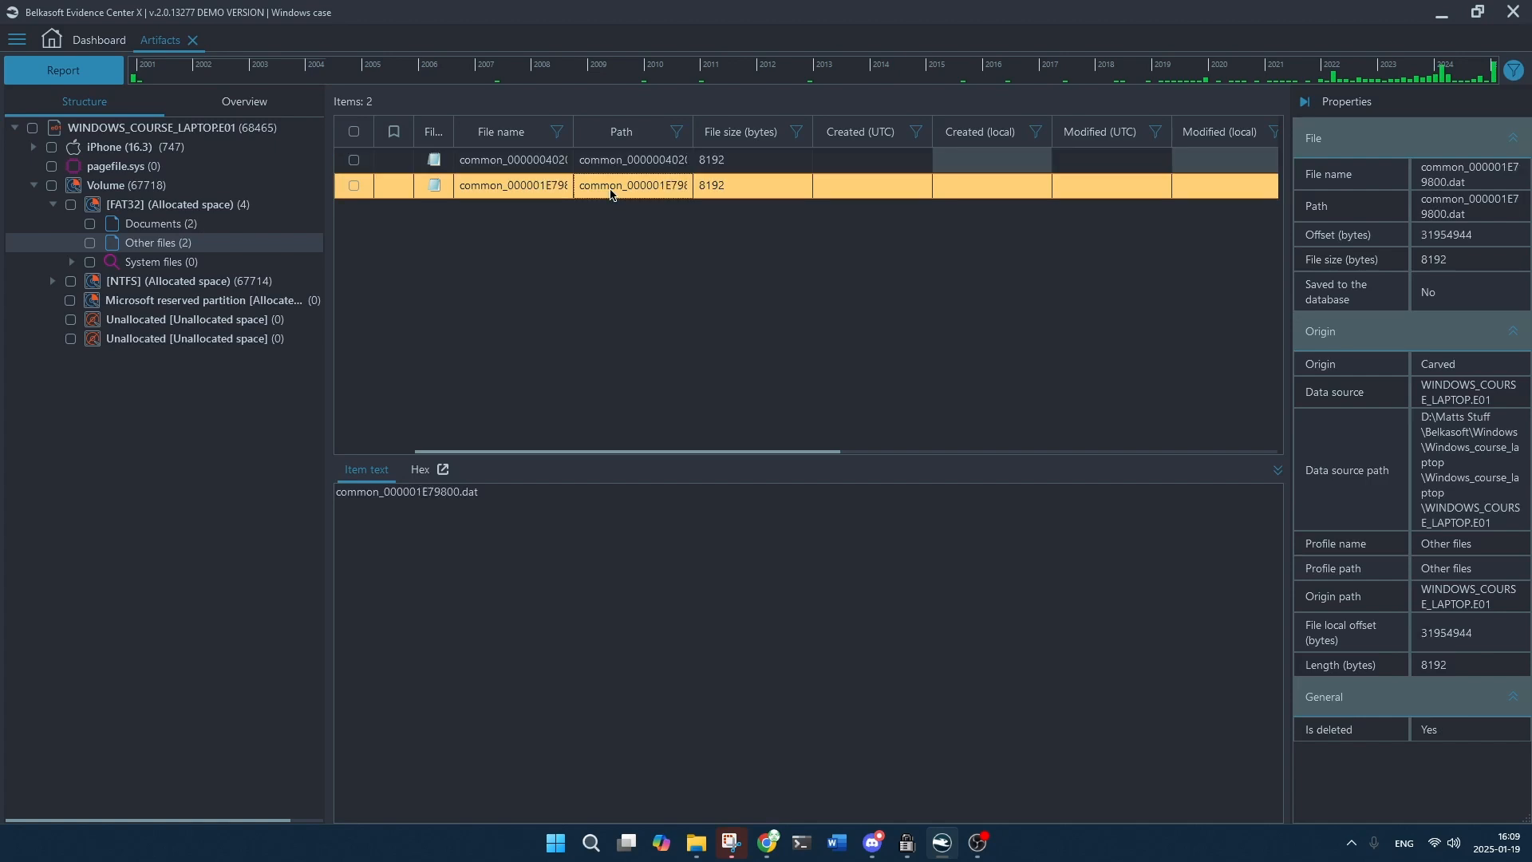
click(561, 170)
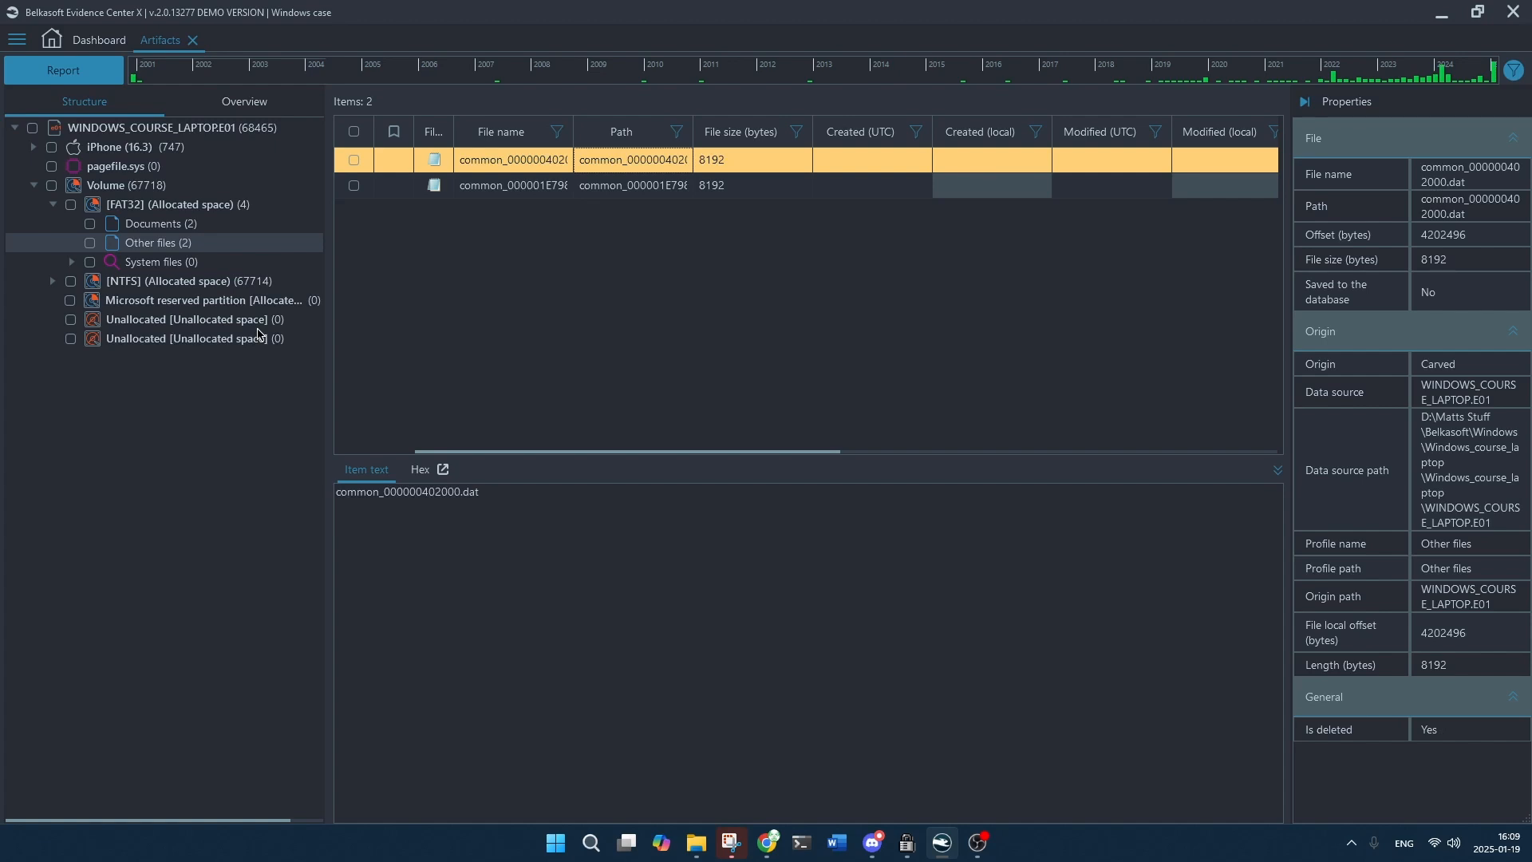
click(156, 226)
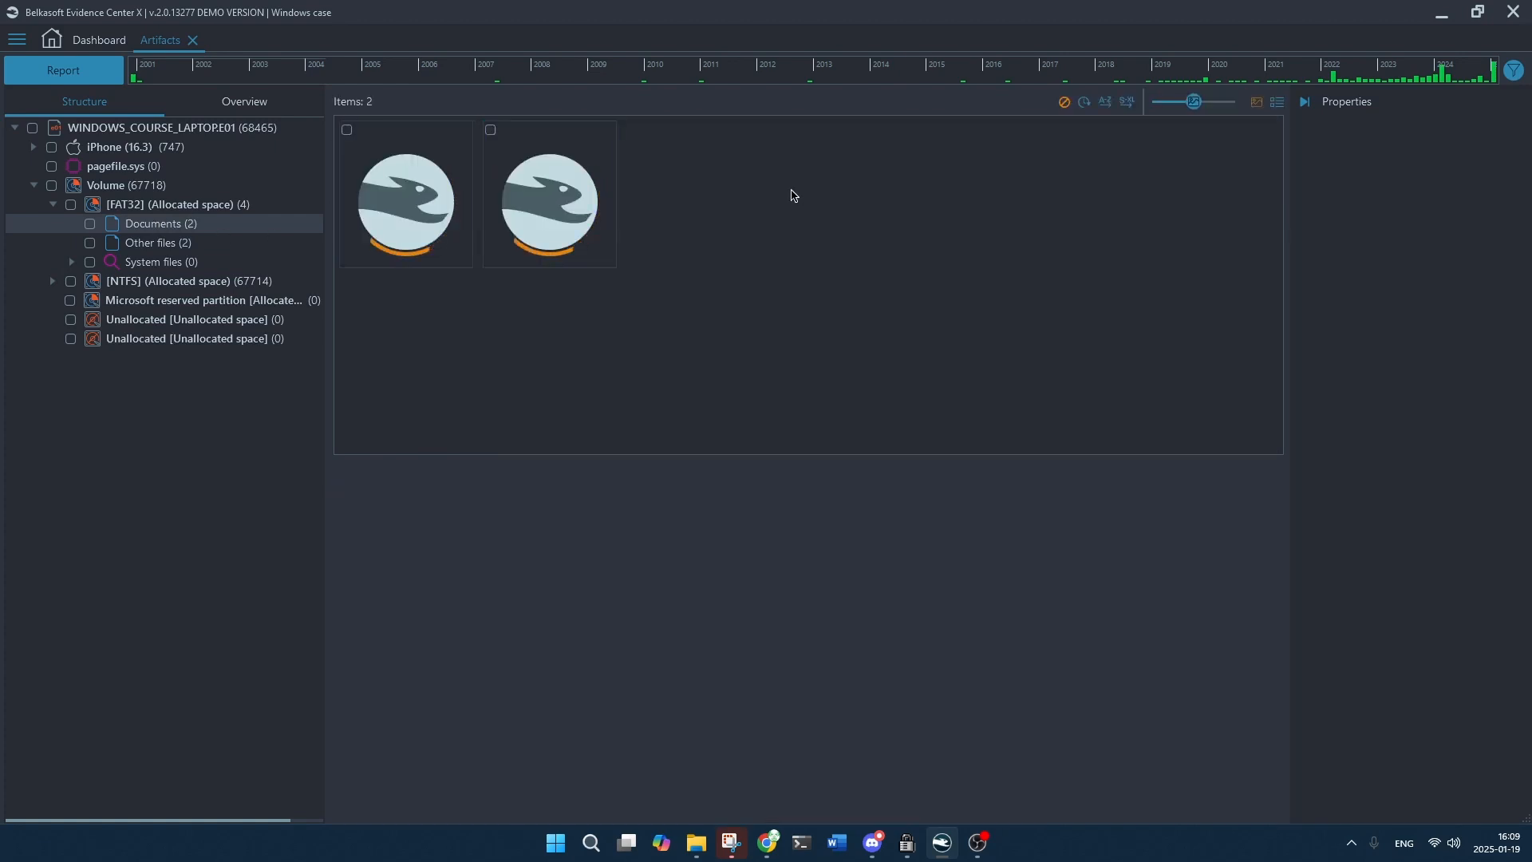
Scroll through BCD.LOG's Item text, then expand [NTFS] (Allocated space) and open Audios (311).
click(500, 194)
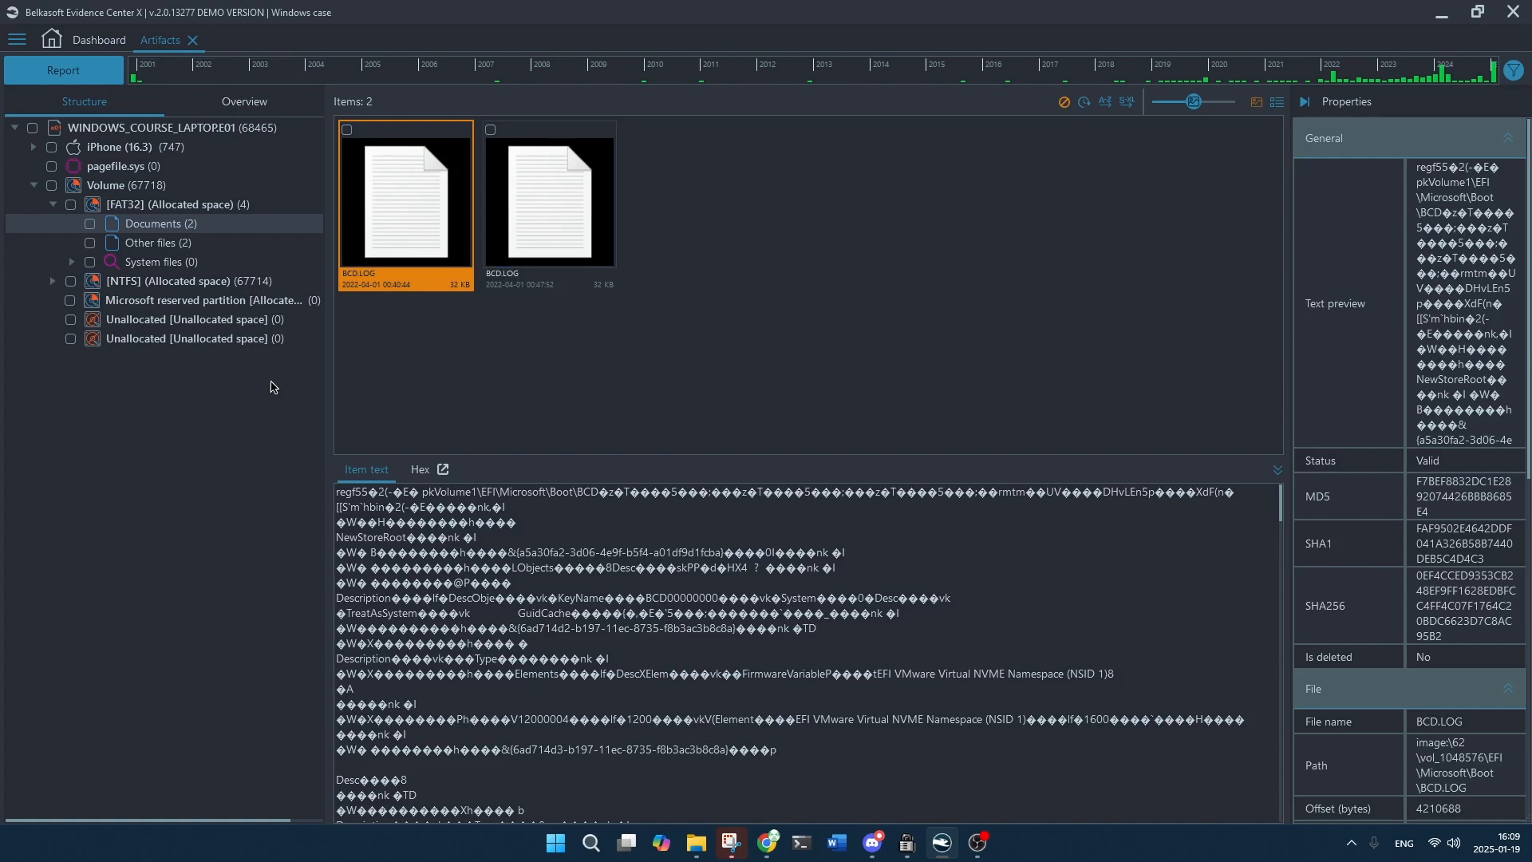
scroll(684, 592, down, 4)
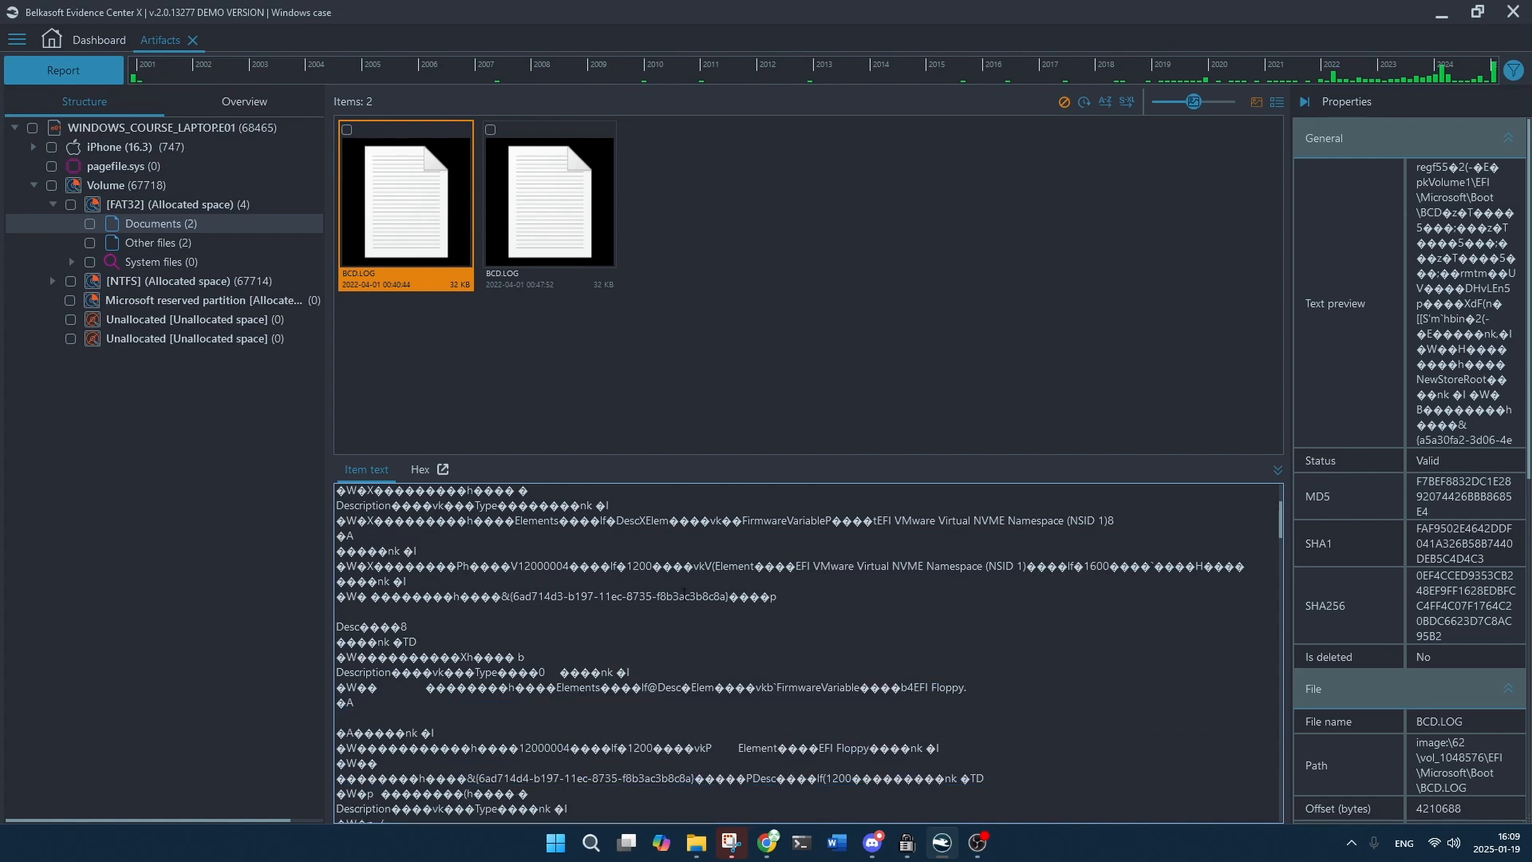
scroll(684, 592, down, 2)
scroll(683, 594, down, 2)
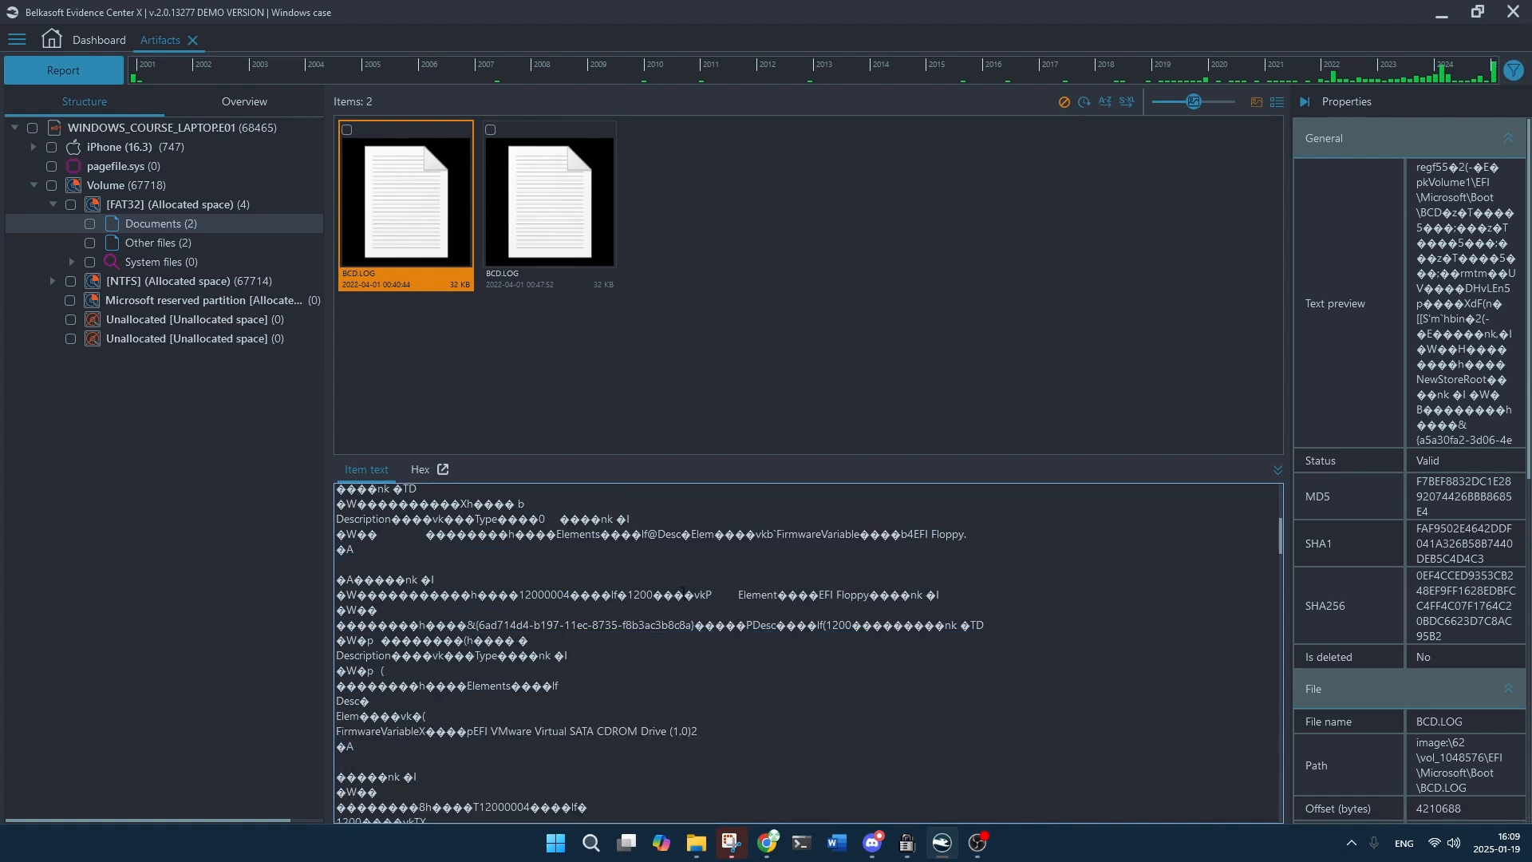
scroll(684, 593, down, 10)
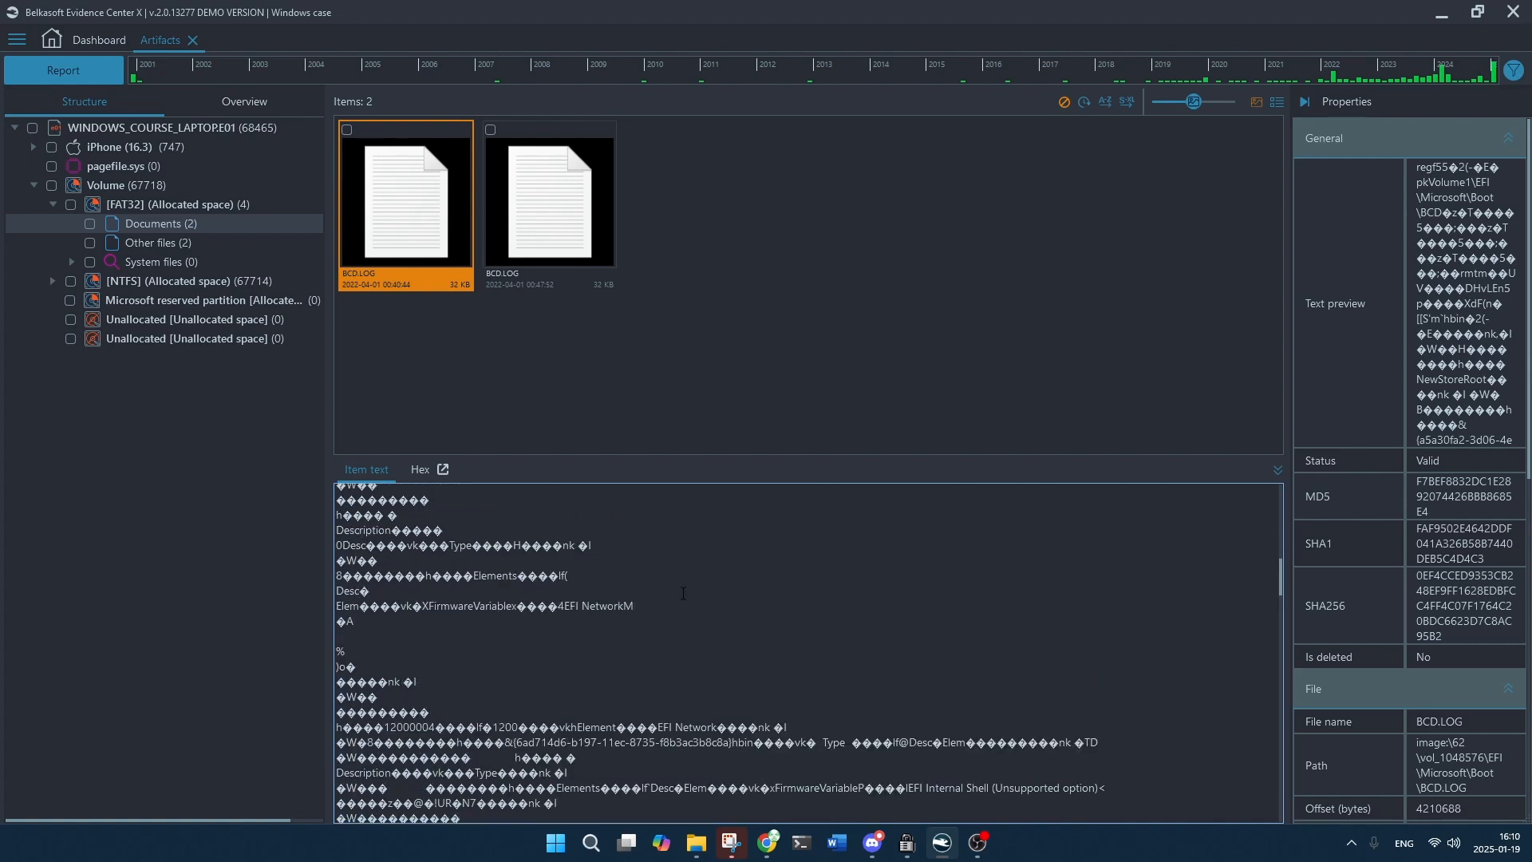
scroll(683, 592, down, 10)
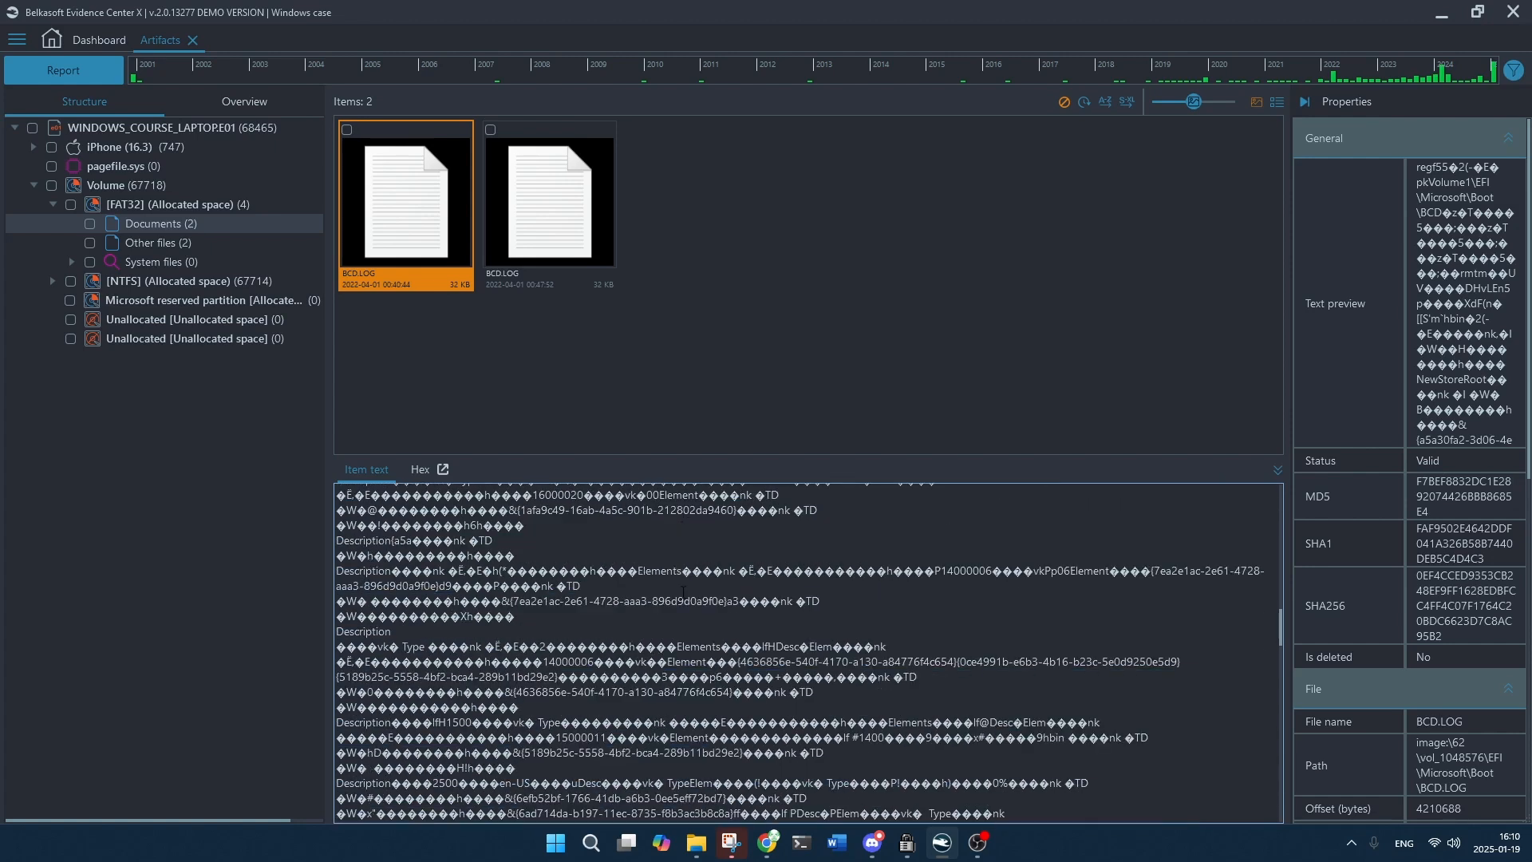
scroll(683, 593, down, 2)
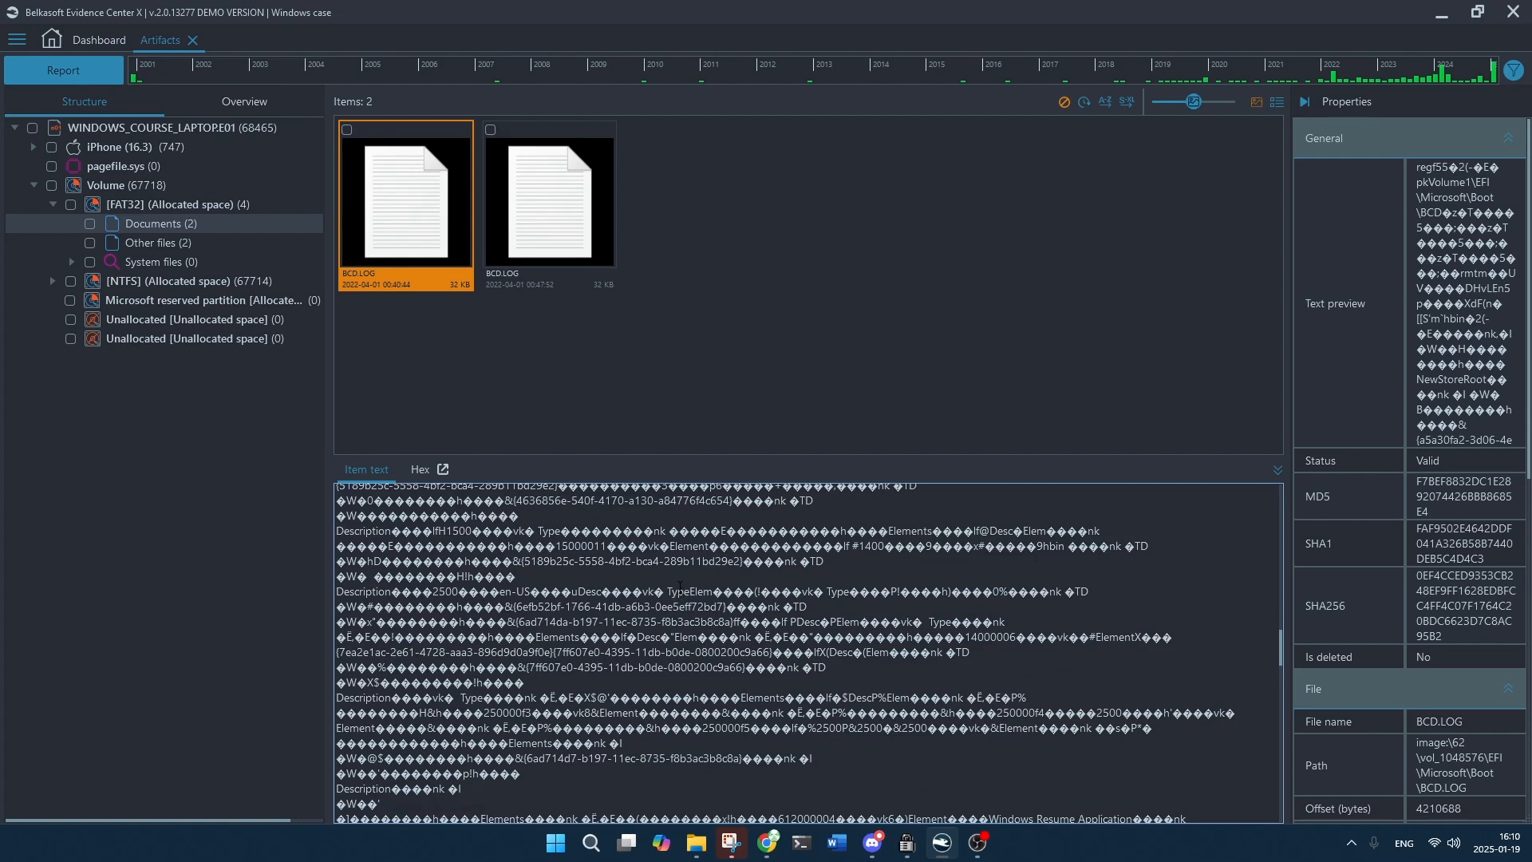
scroll(684, 591, down, 5)
scroll(669, 577, down, 3)
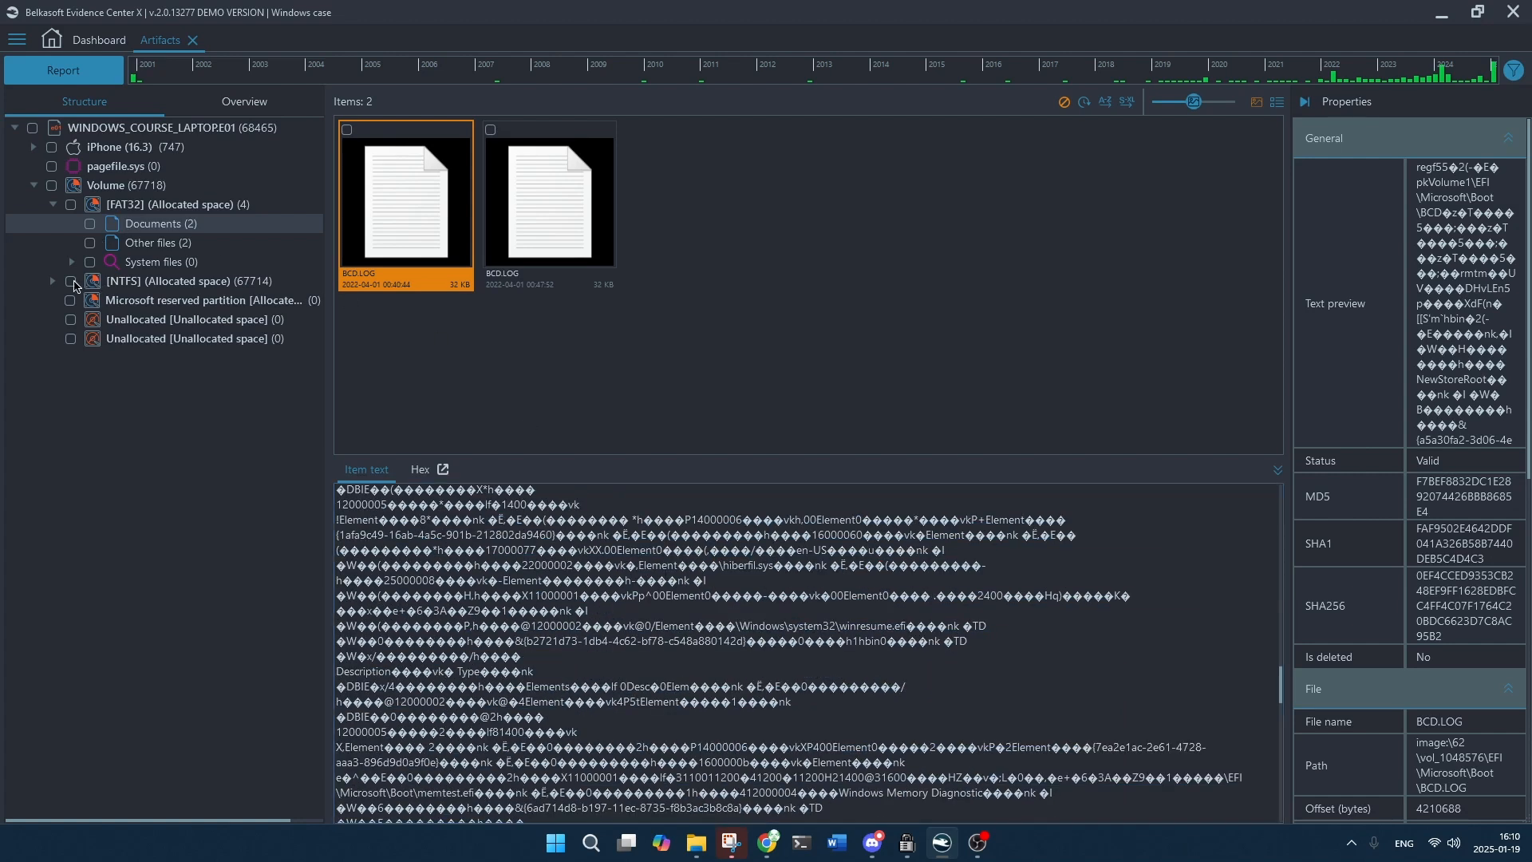
click(53, 281)
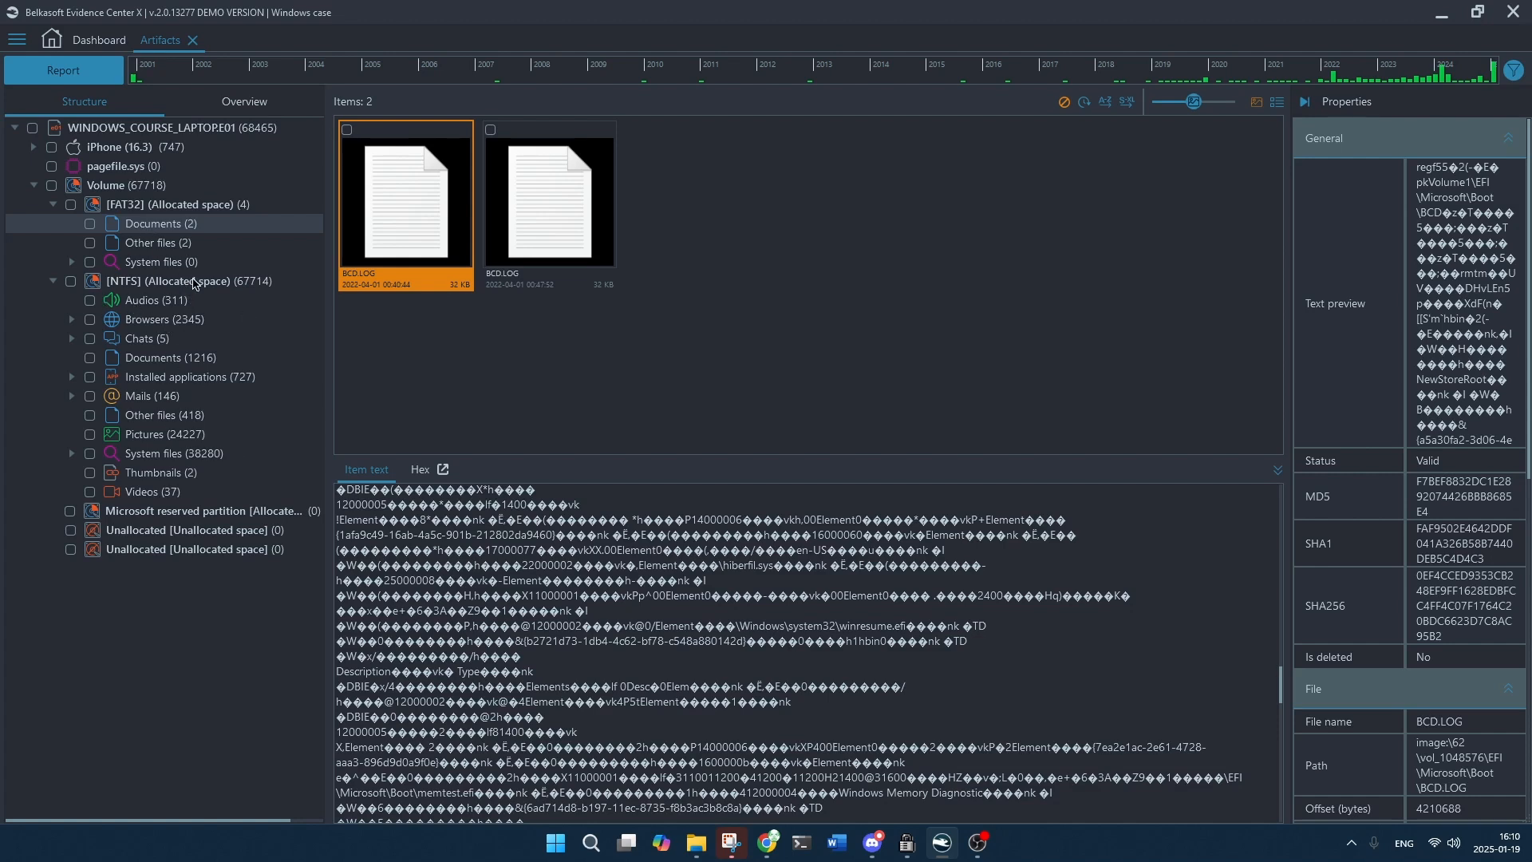
click(166, 301)
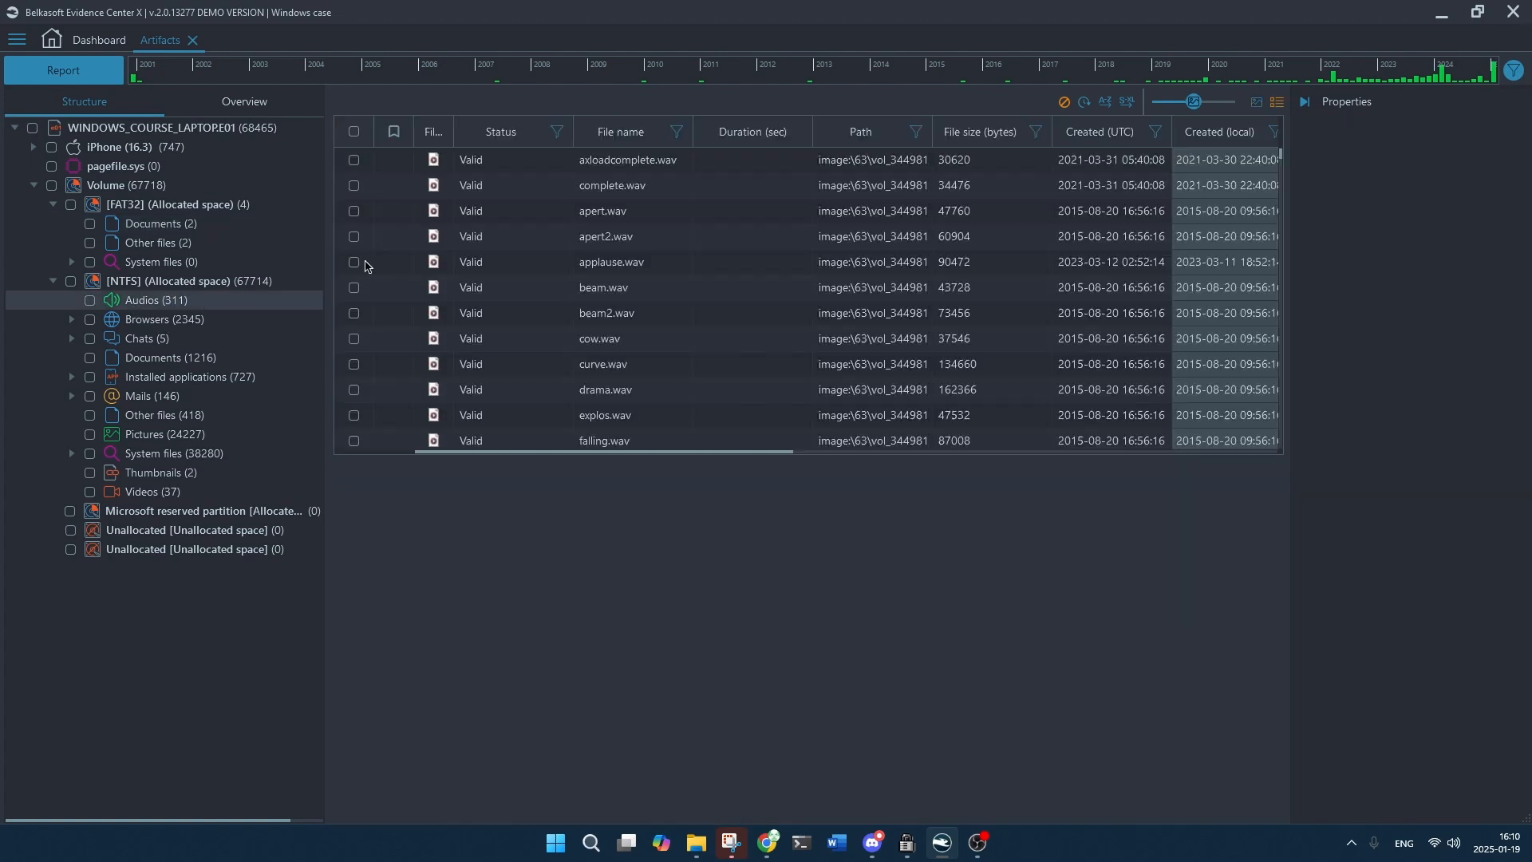
Inspect beam2.wav and scroll the audio list, then switch to NTFS Browsers (2345).
scroll(685, 237, down, 1)
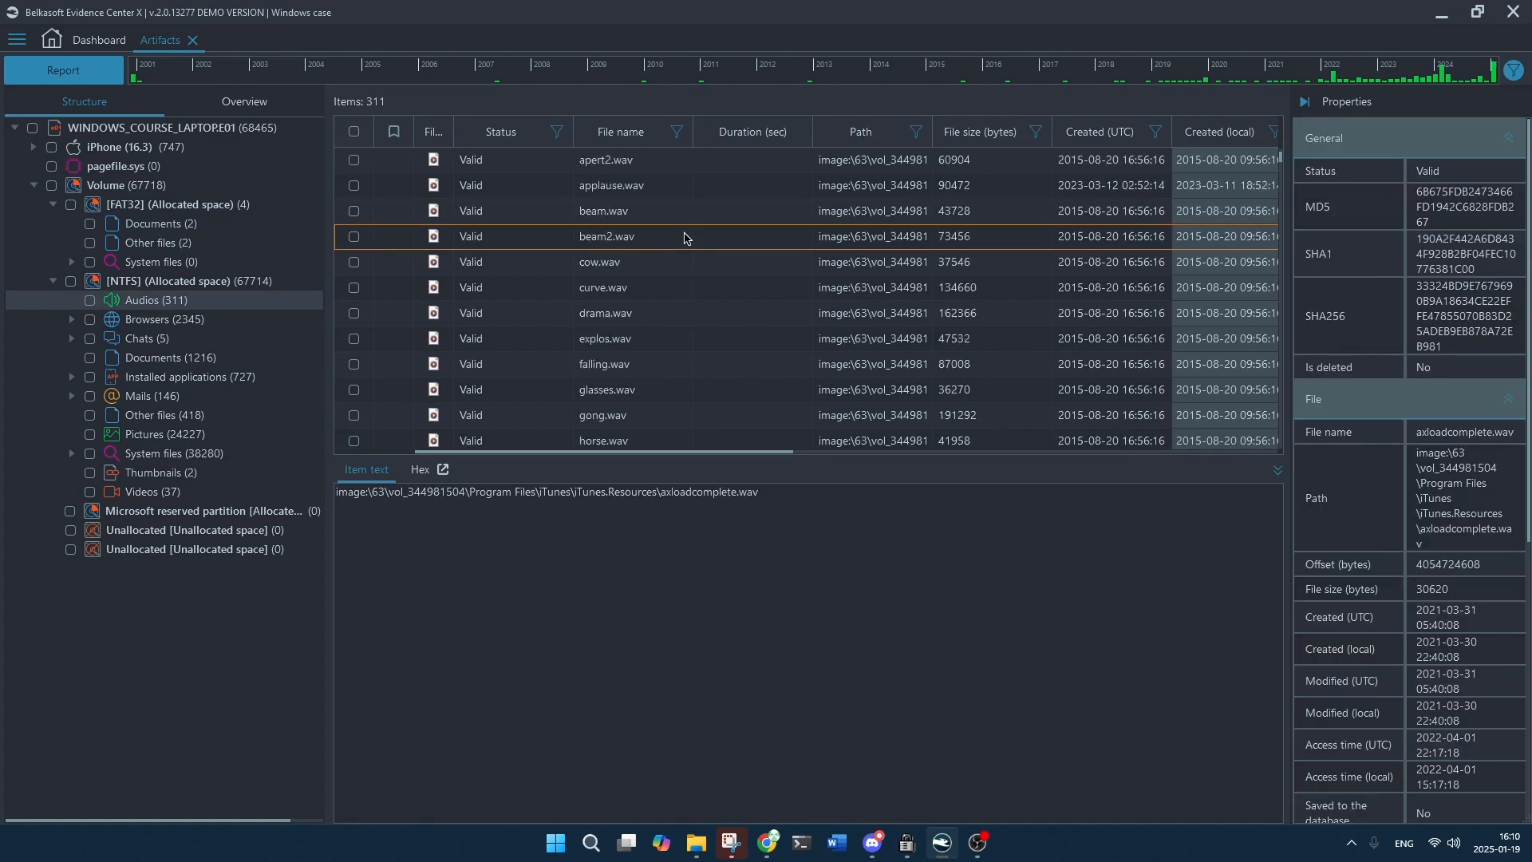
click(672, 243)
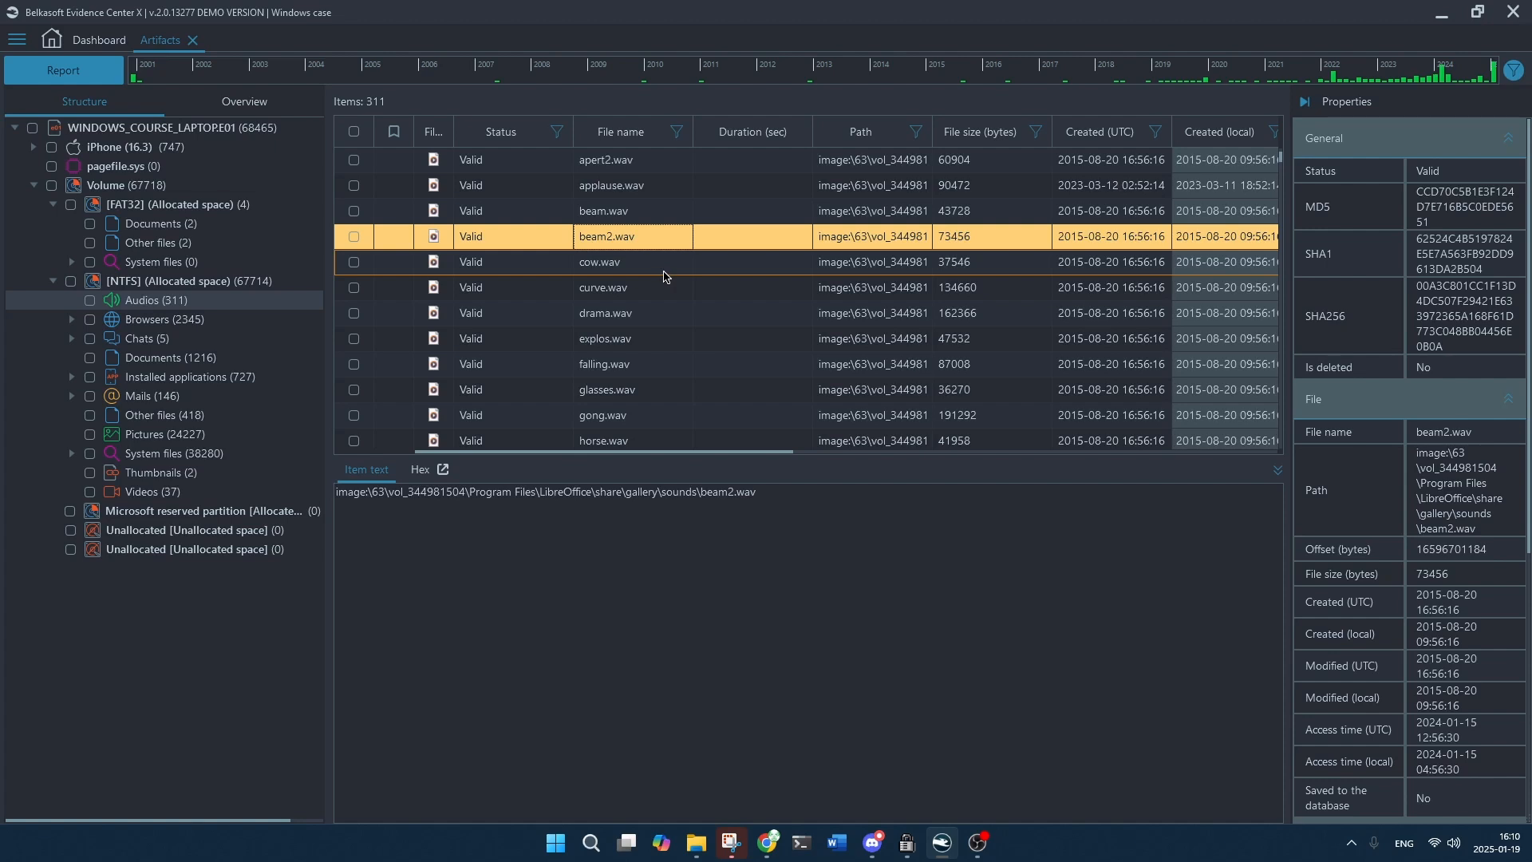
scroll(666, 256, down, 7)
scroll(662, 266, down, 10)
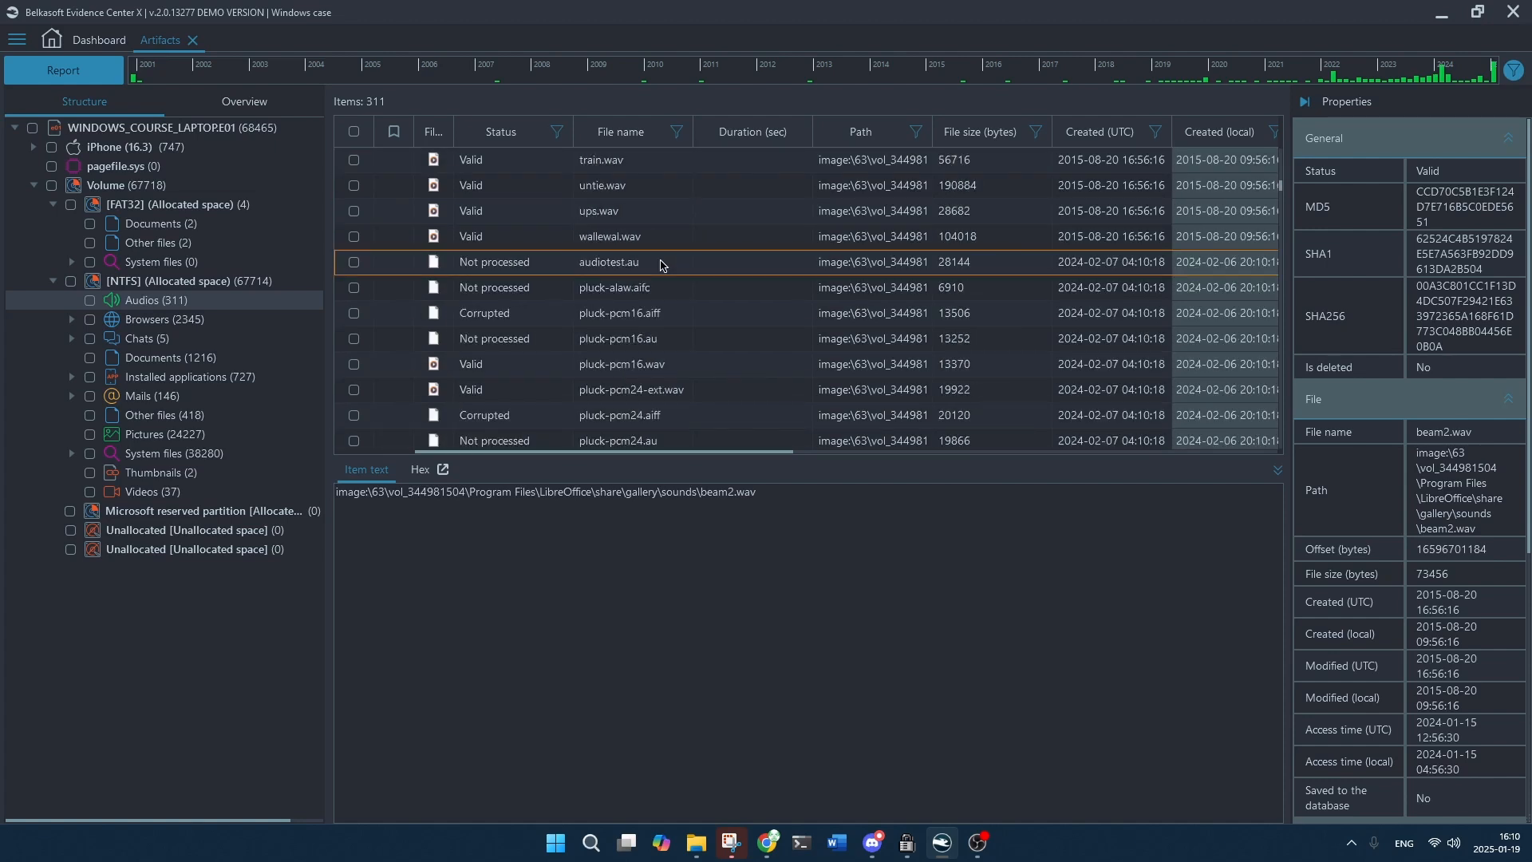
scroll(659, 257, down, 10)
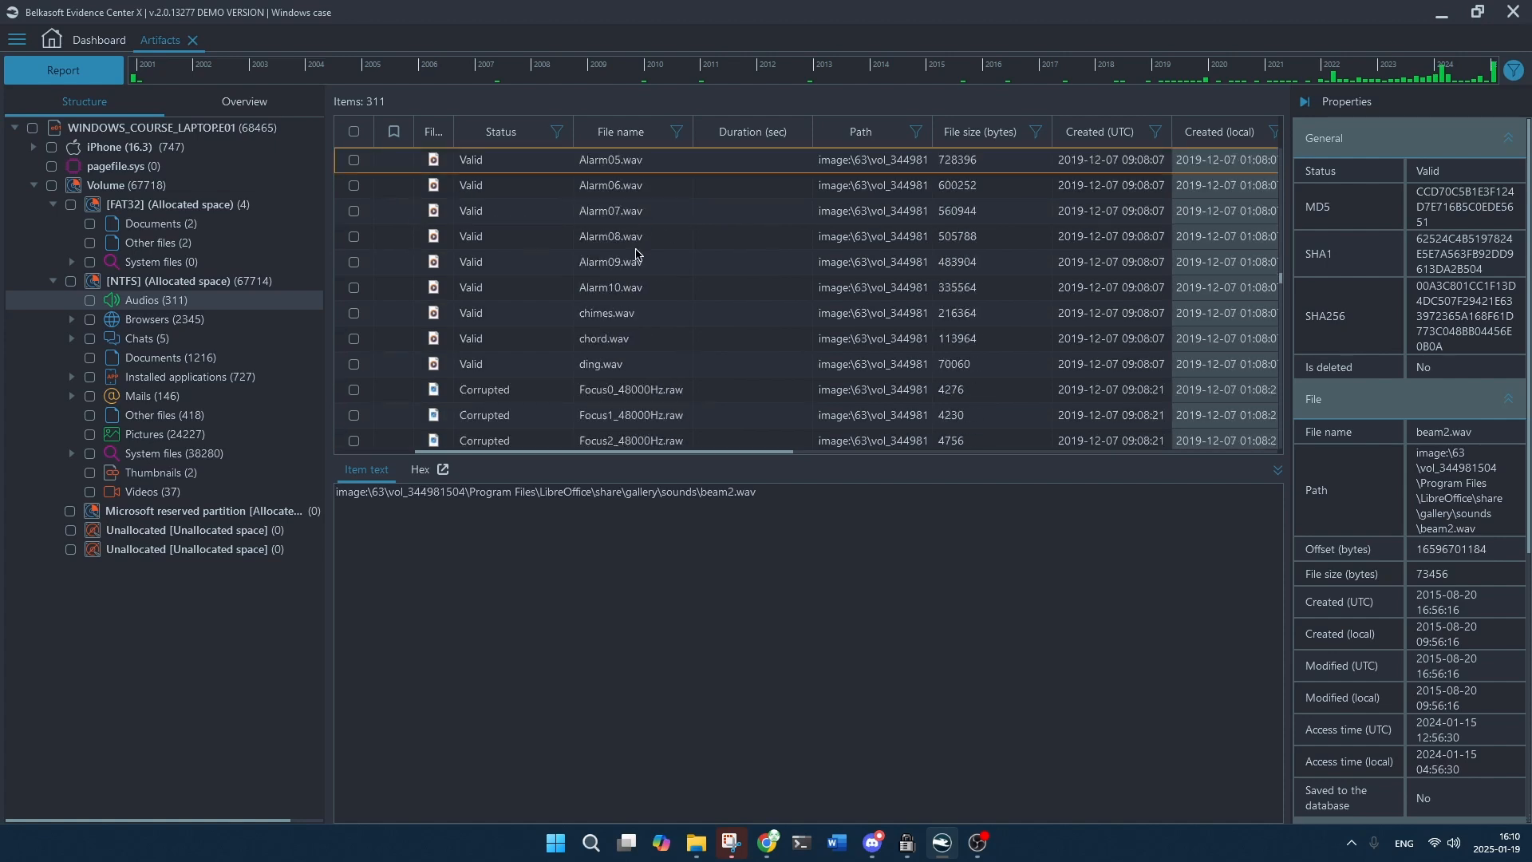
click(207, 321)
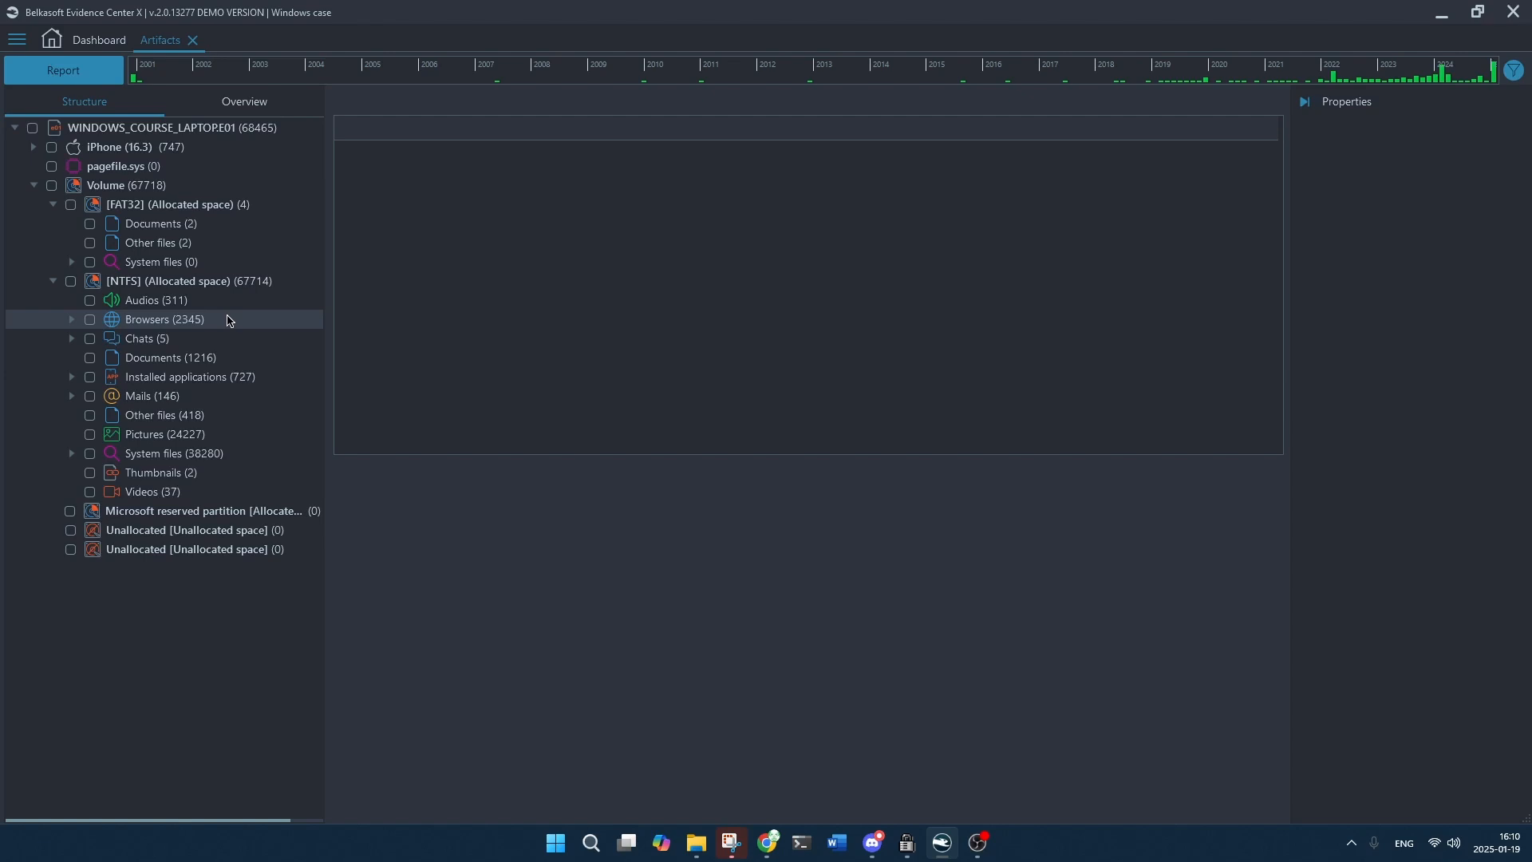
Expand Browsers and Chats, view the carved Nate ON, Twitter and VKontakte messages, then expand Installed applications.
click(71, 320)
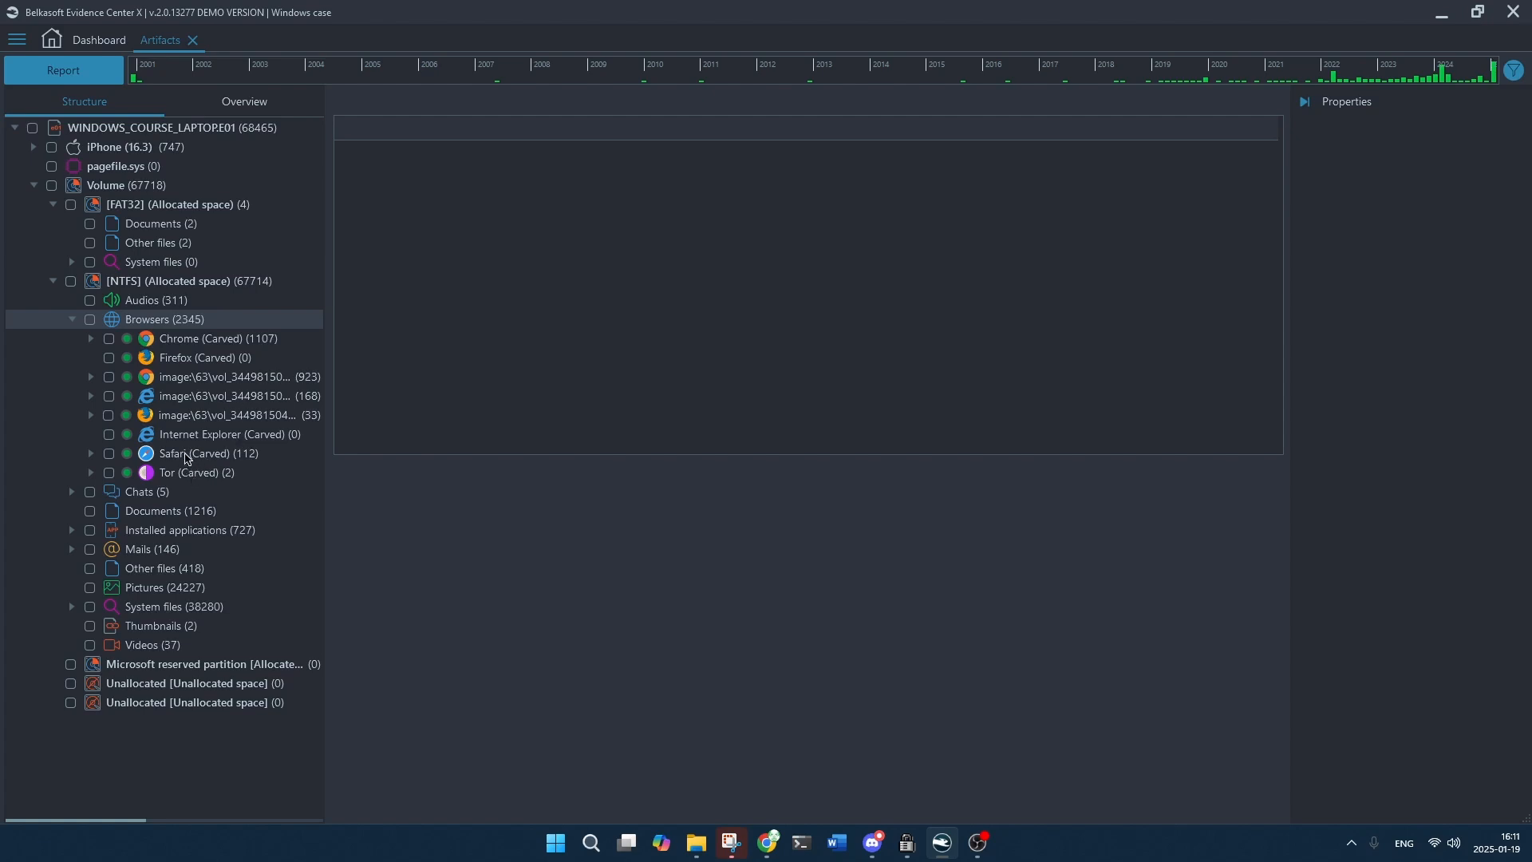
click(72, 491)
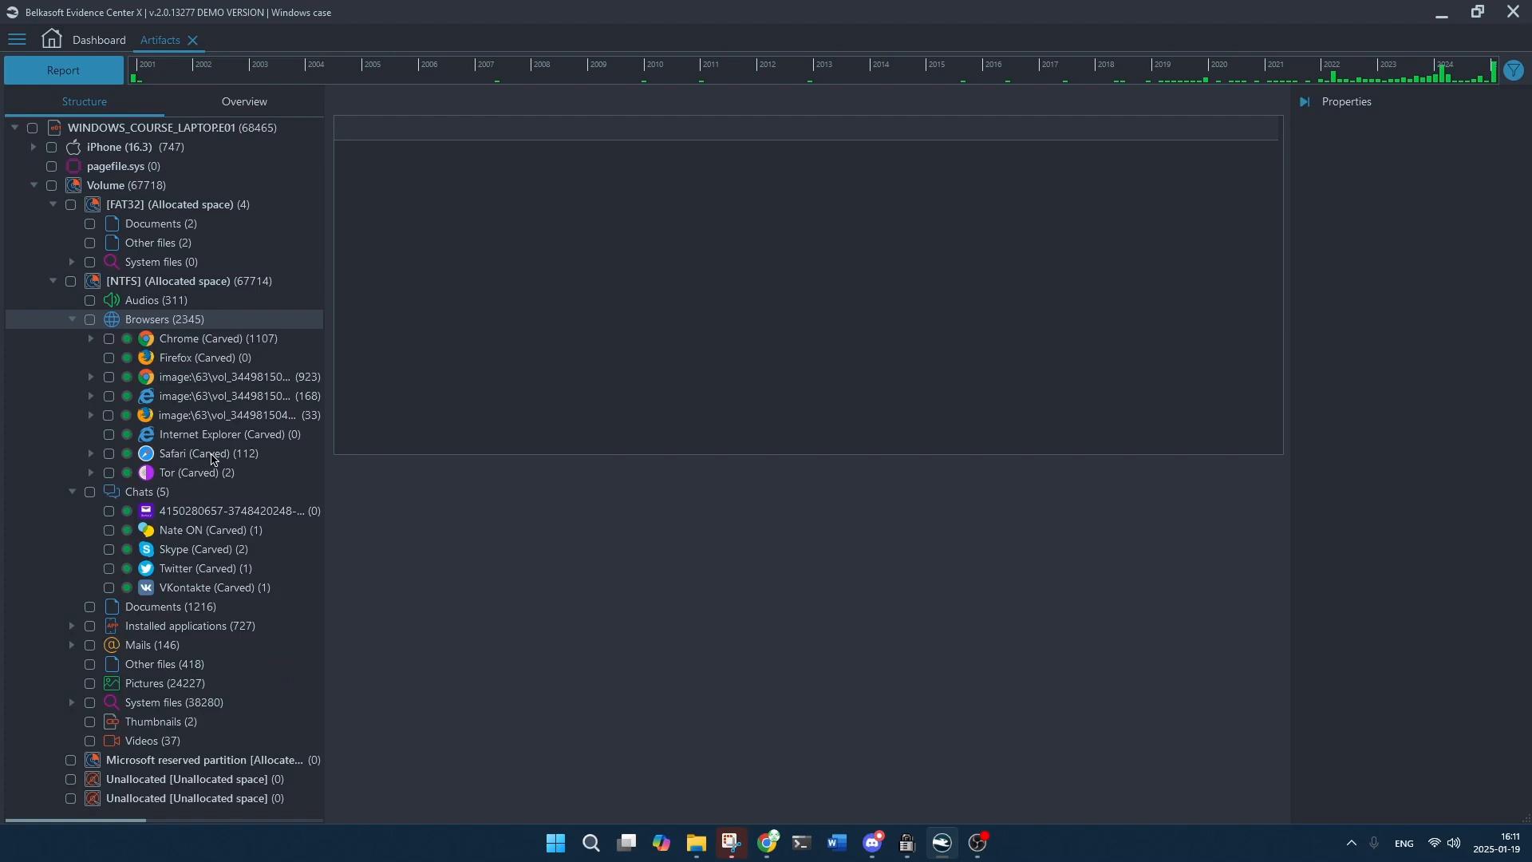
click(192, 519)
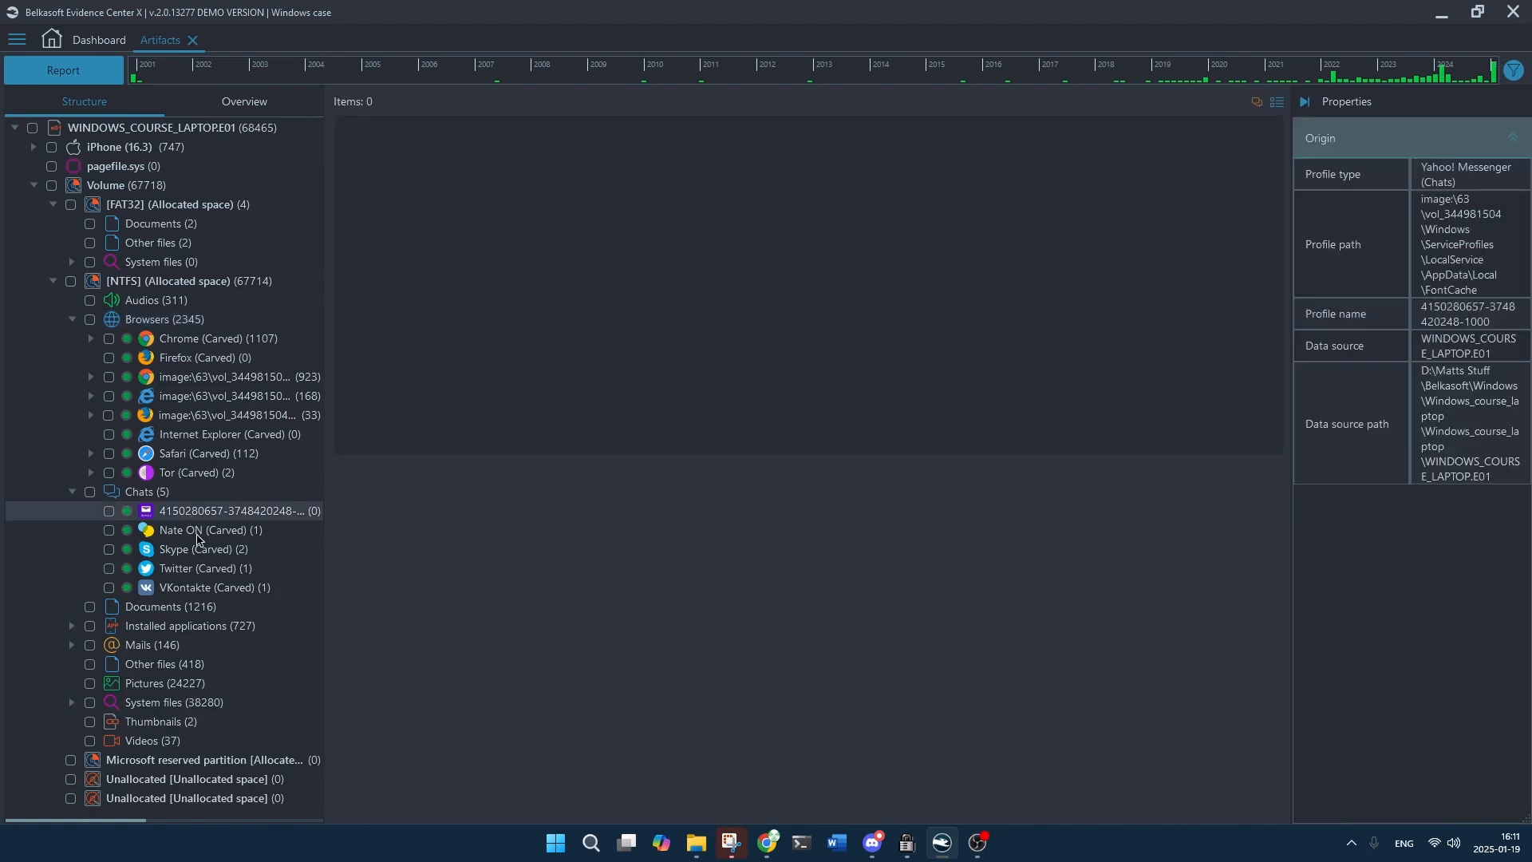
click(197, 533)
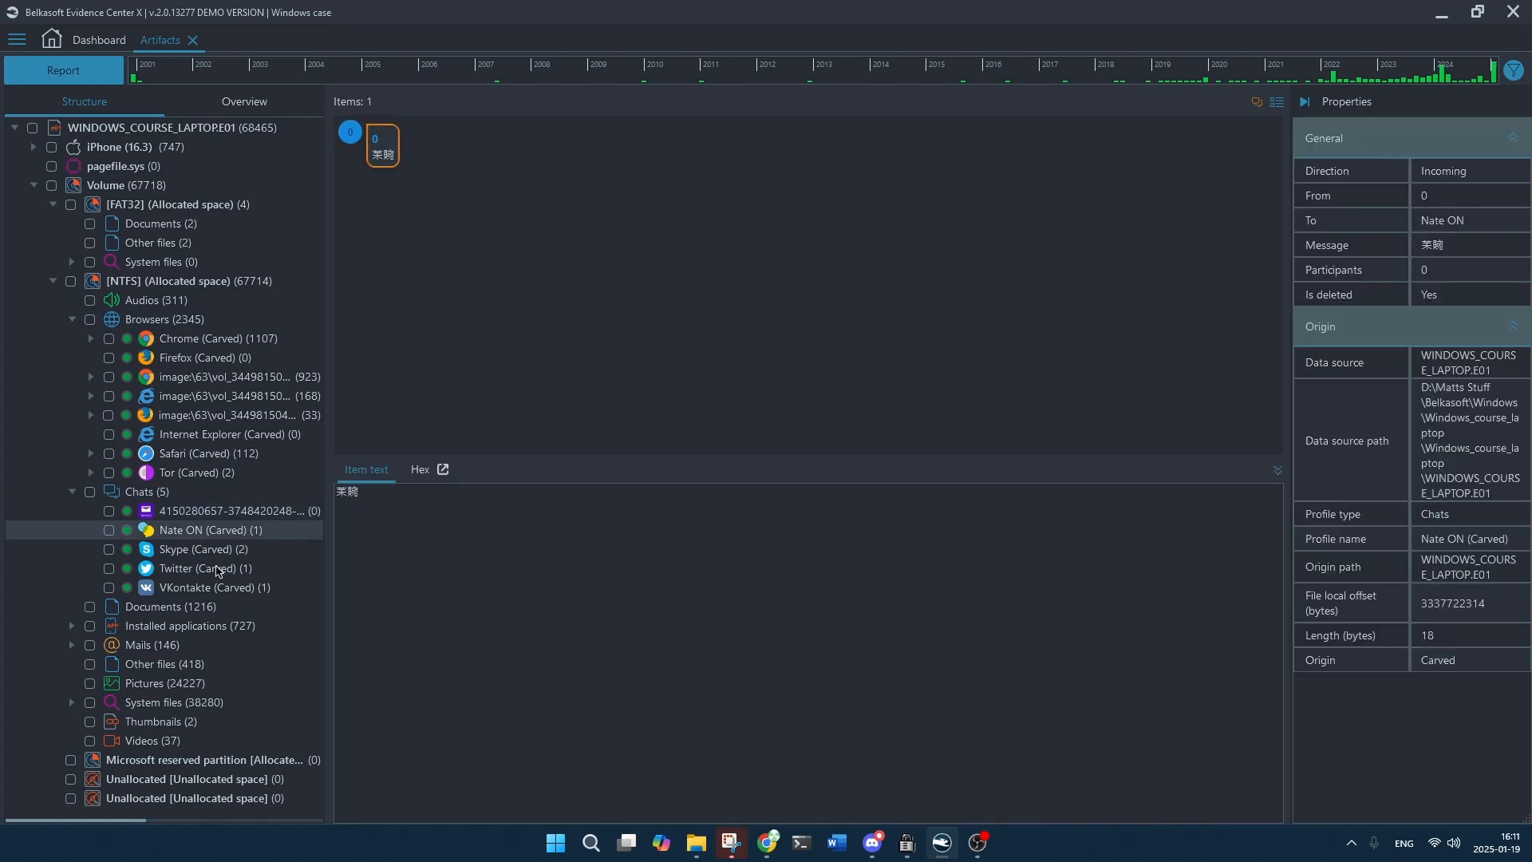
click(217, 568)
click(229, 589)
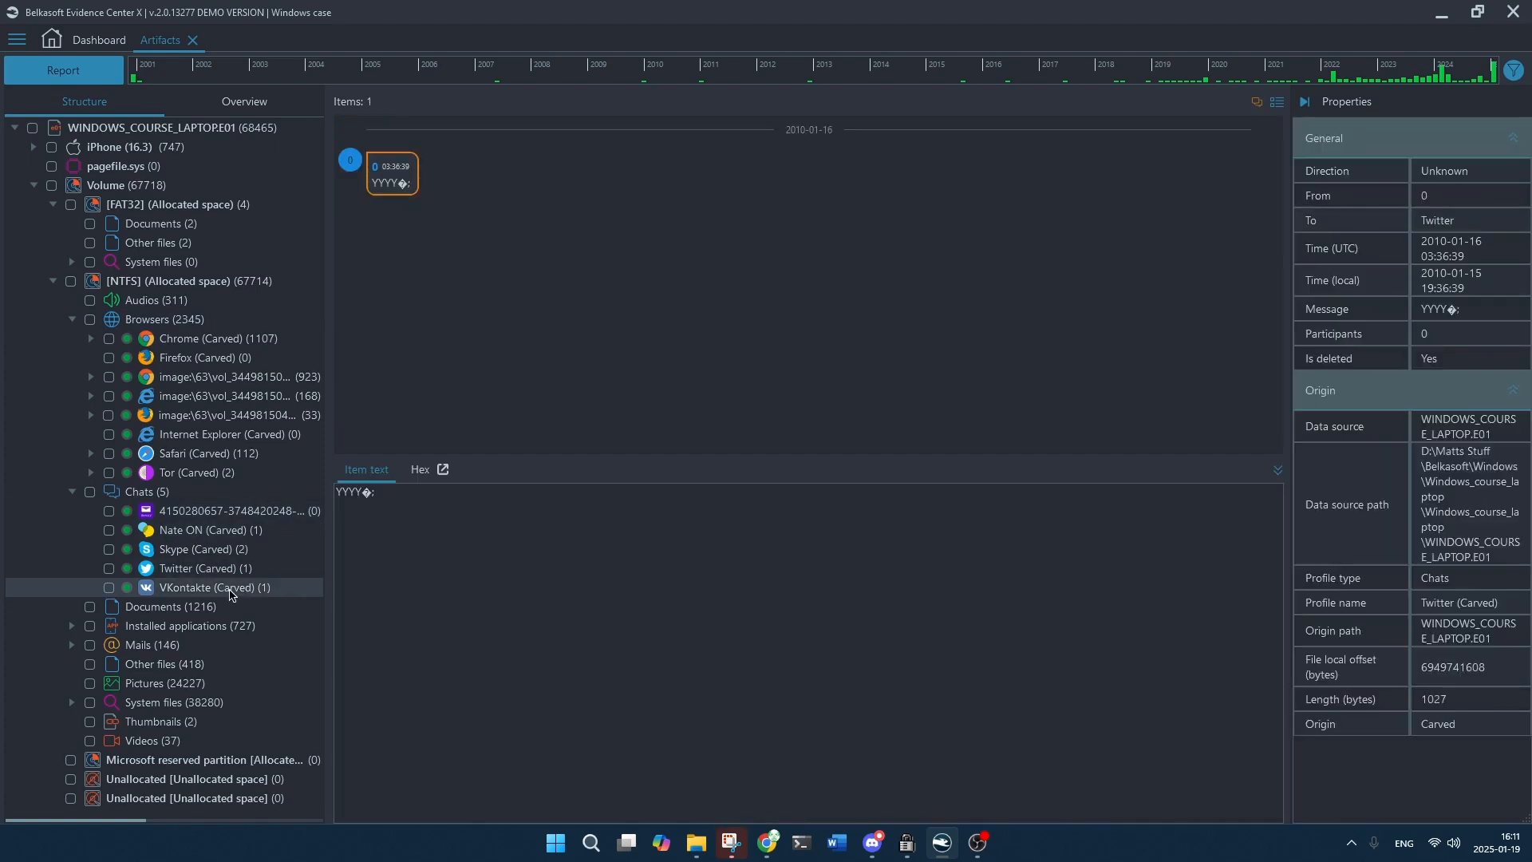
click(72, 625)
scroll(188, 598, down, 1)
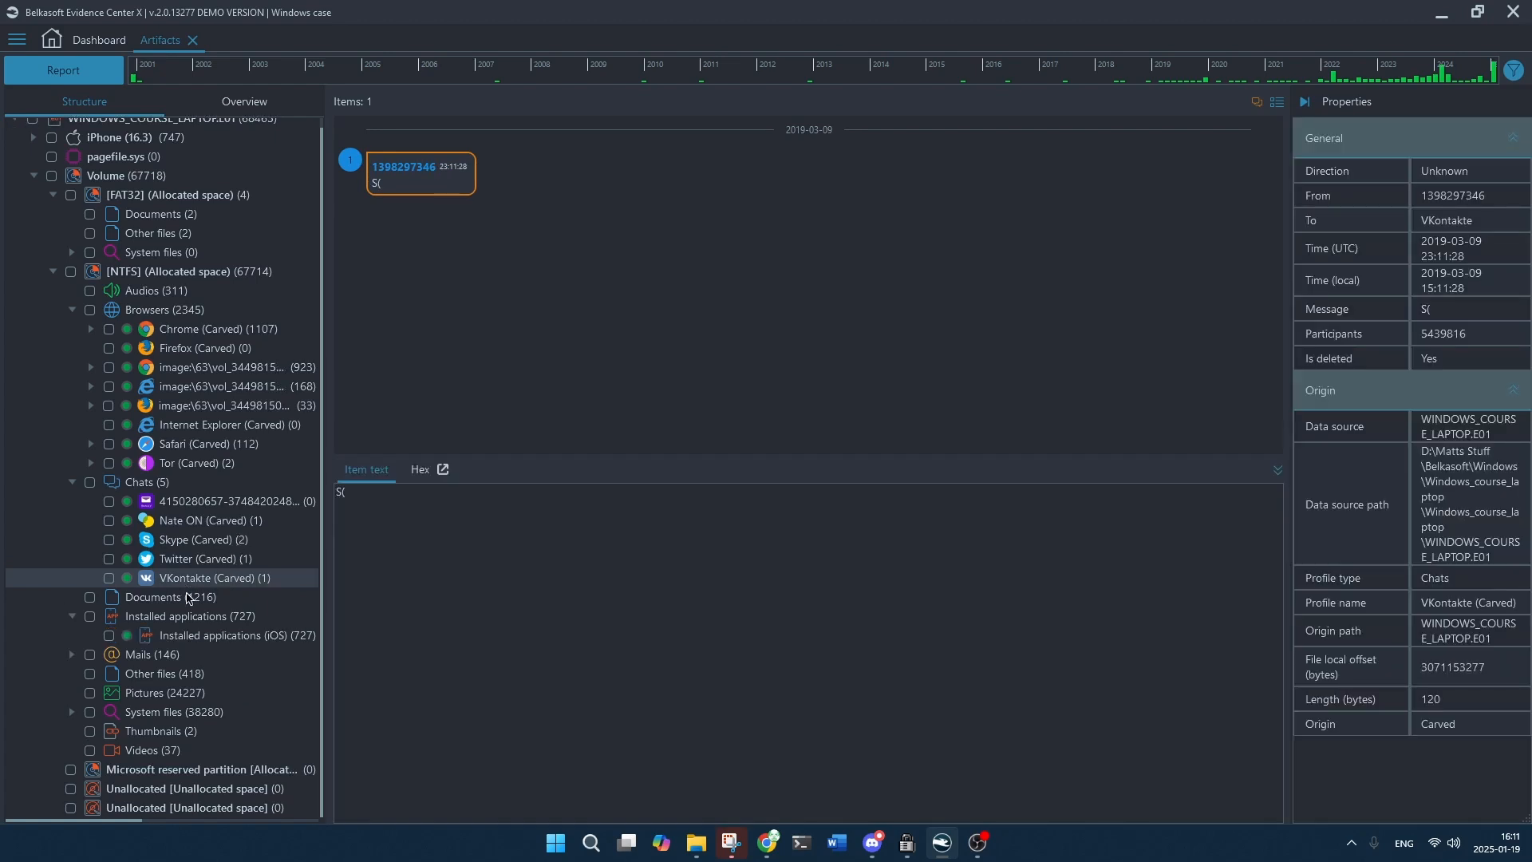
List the 727 installed iOS apps and view com.apple.DiagnosticsService.Diagnostic-8374's properties and hex.
click(238, 635)
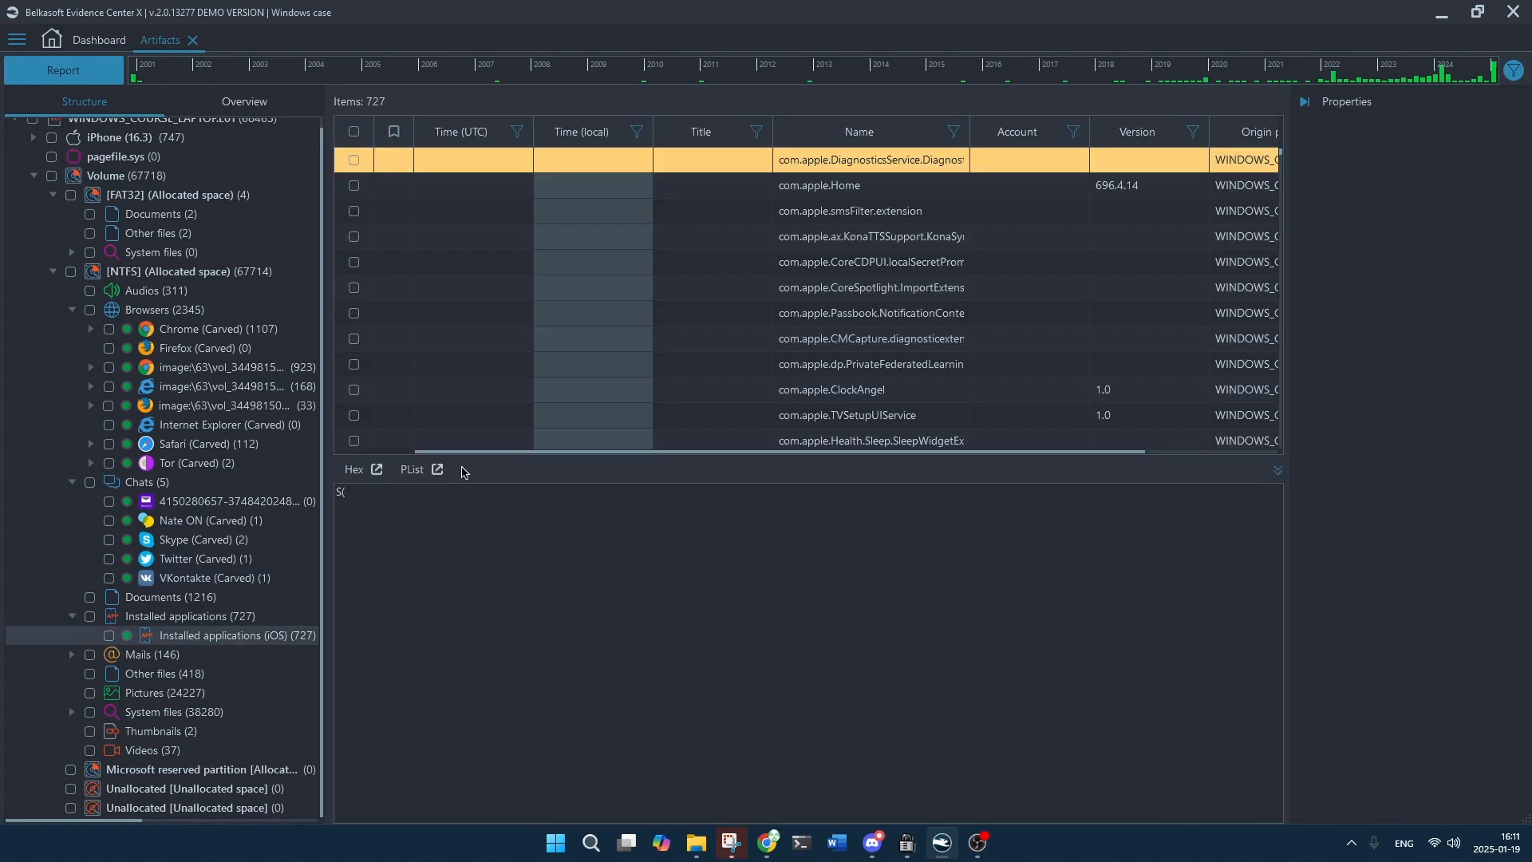
scroll(967, 292, down, 5)
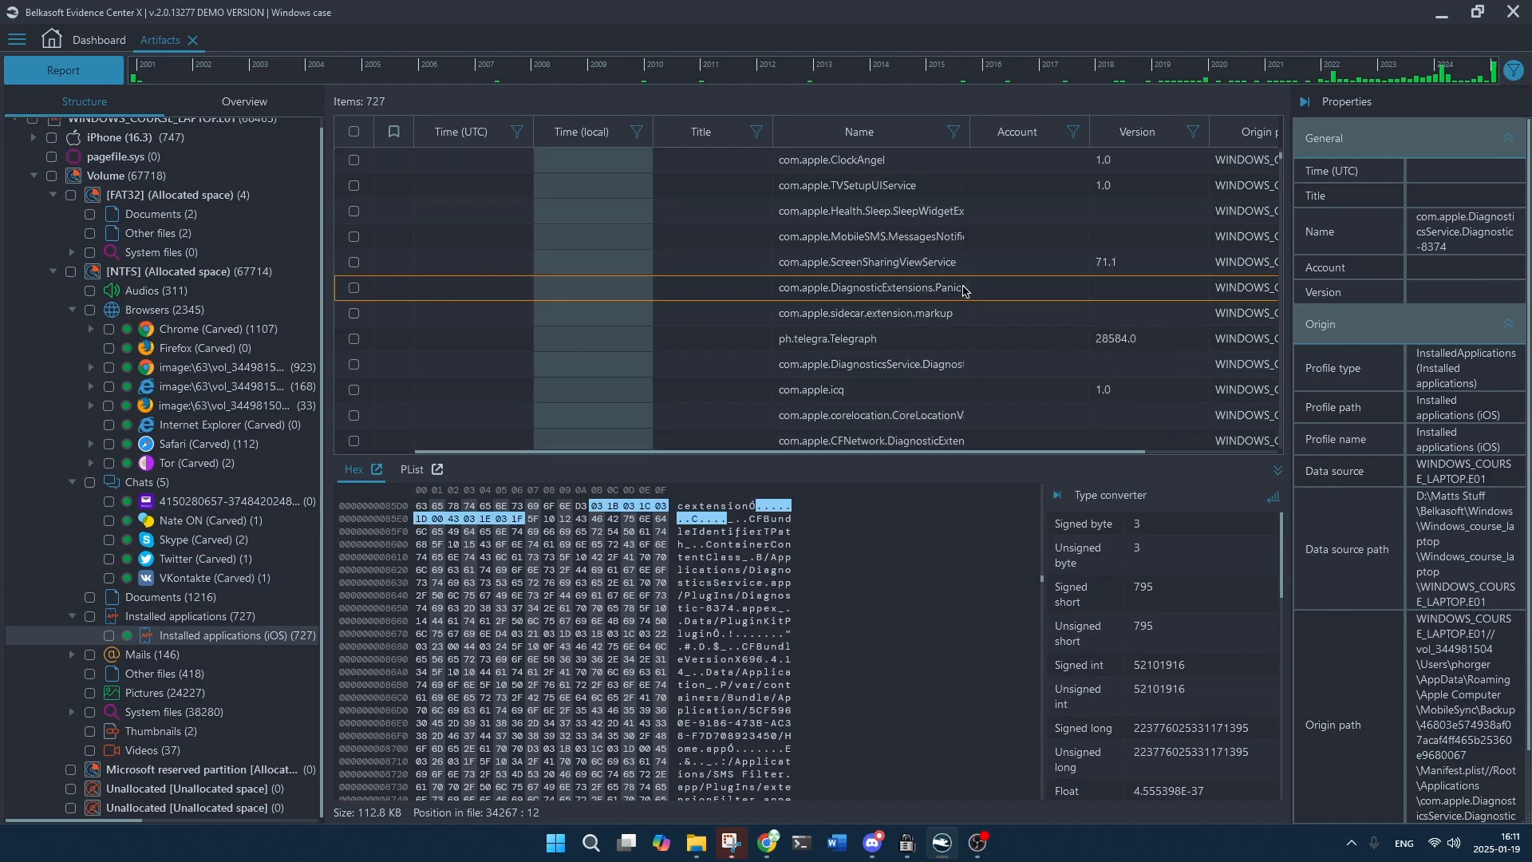
scroll(959, 289, down, 10)
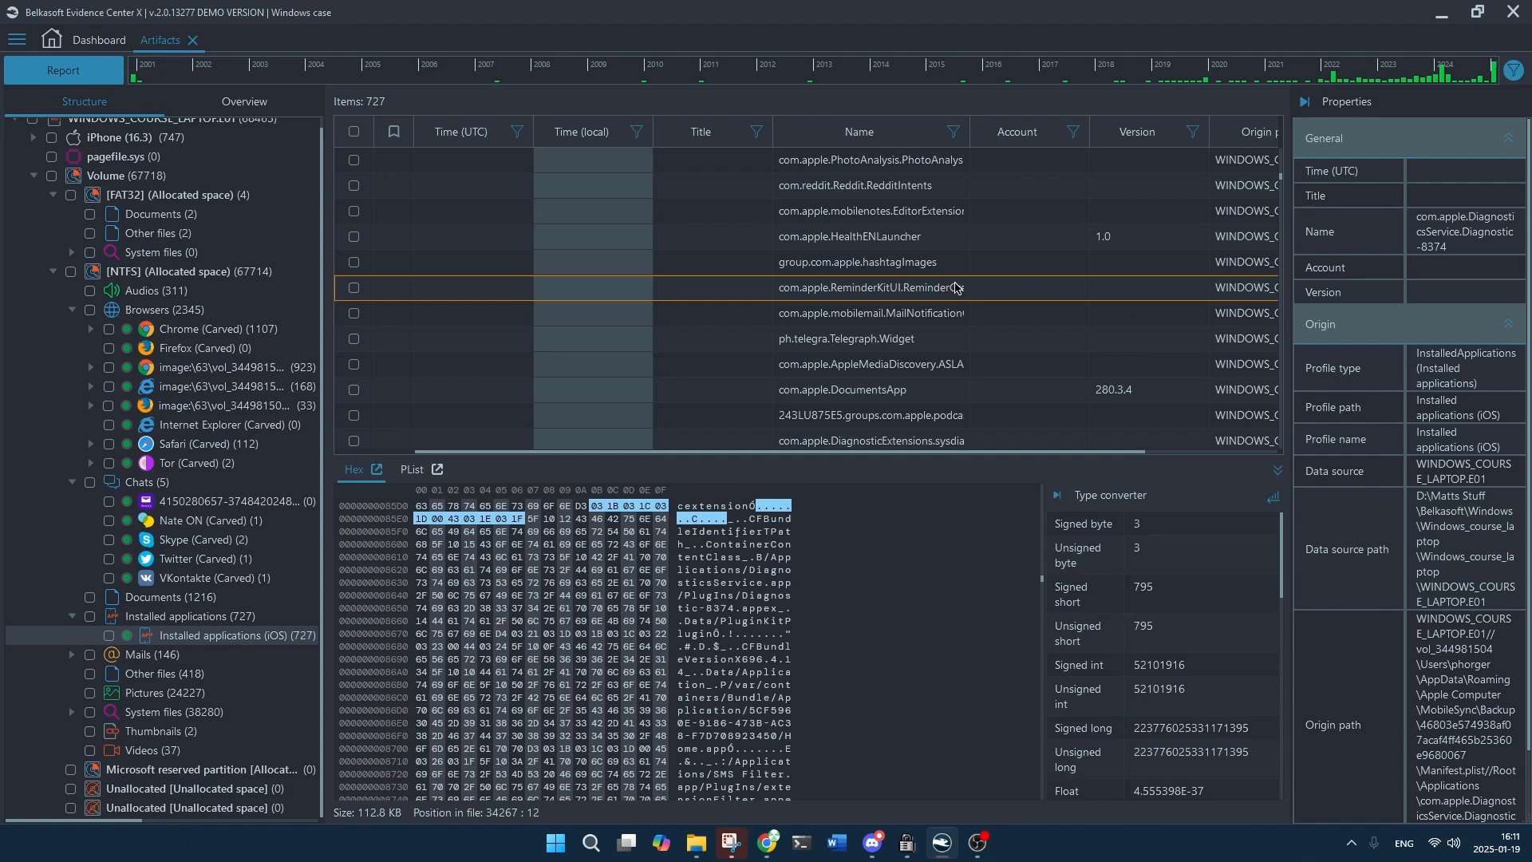
scroll(899, 304, down, 10)
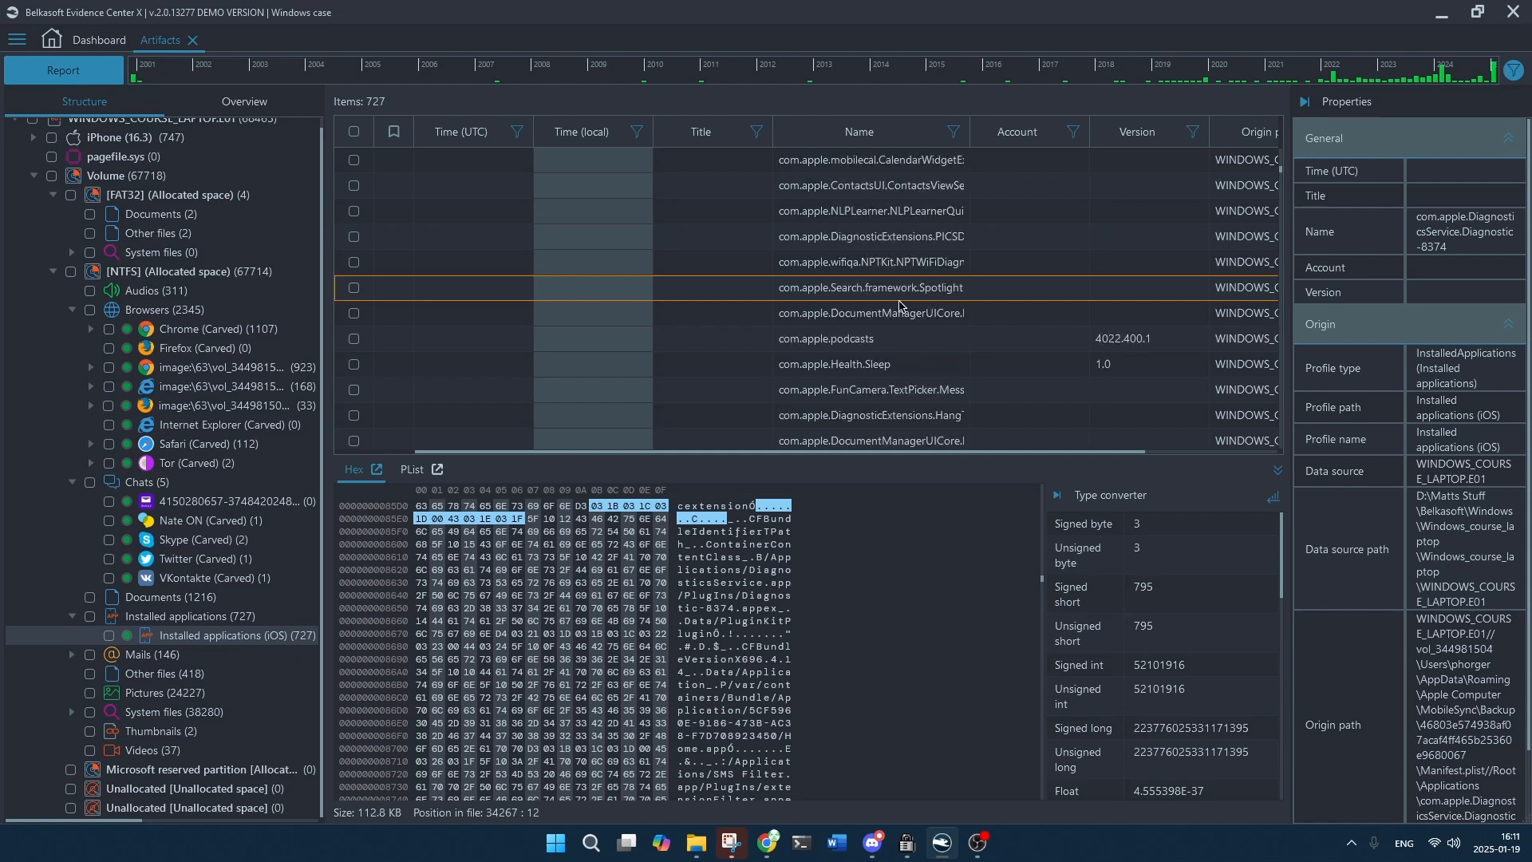
scroll(899, 304, down, 10)
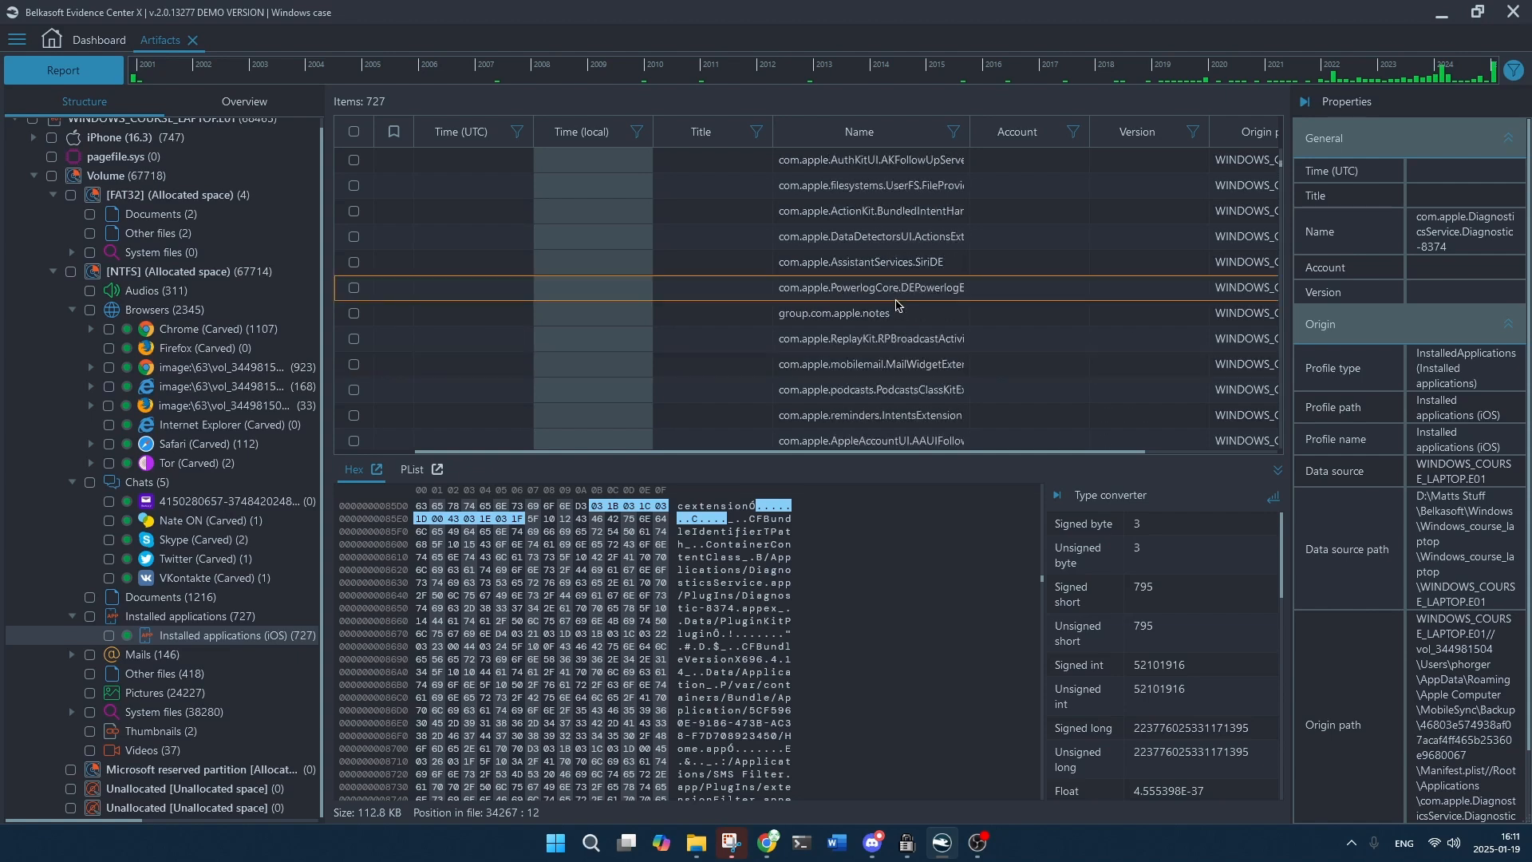
scroll(896, 304, down, 10)
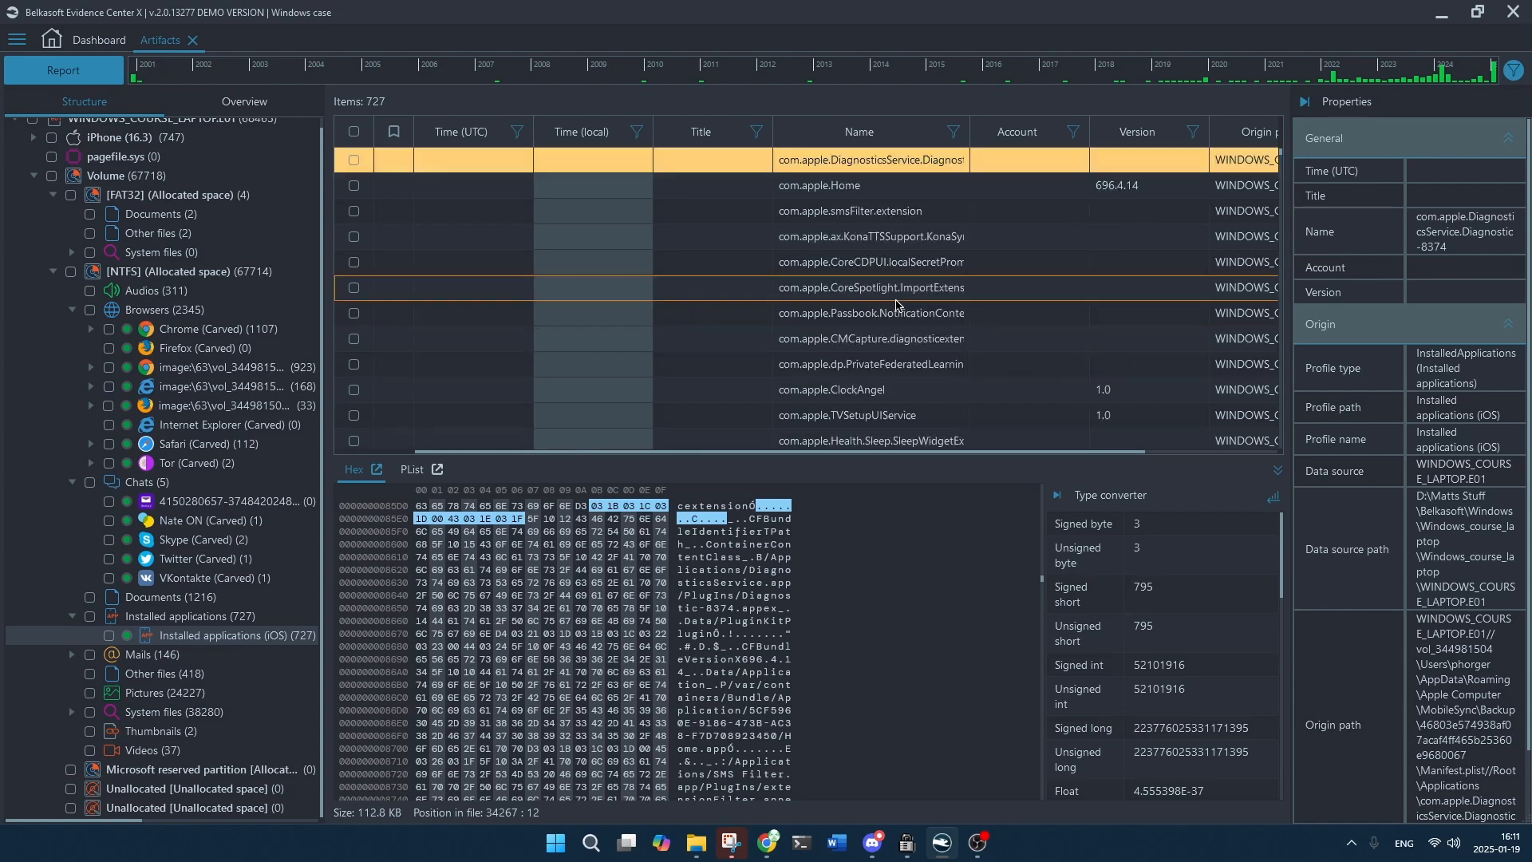
scroll(896, 304, down, 10)
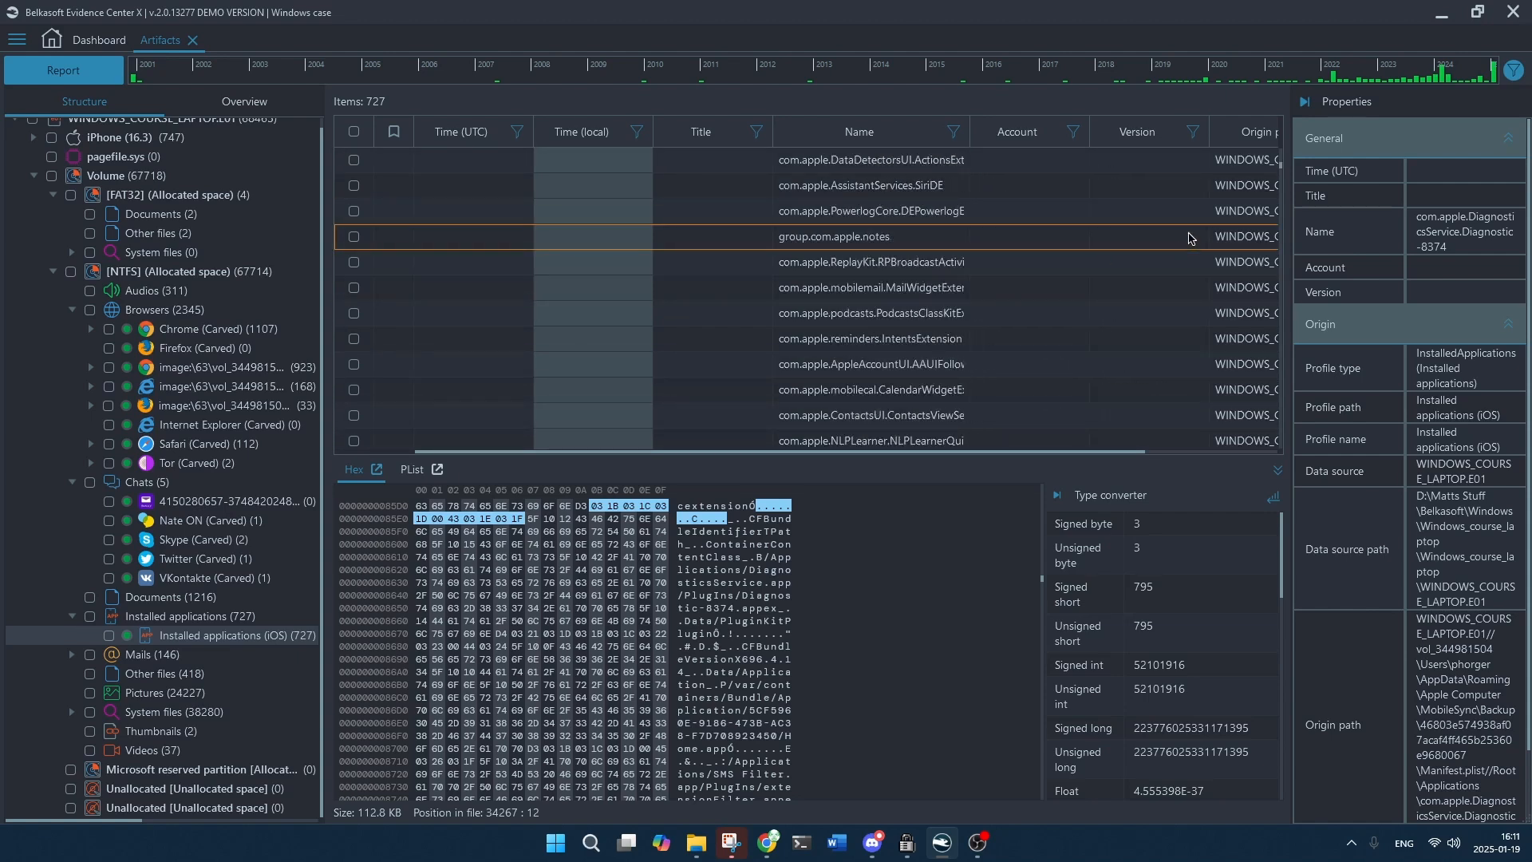
drag(1282, 168, 1290, 458)
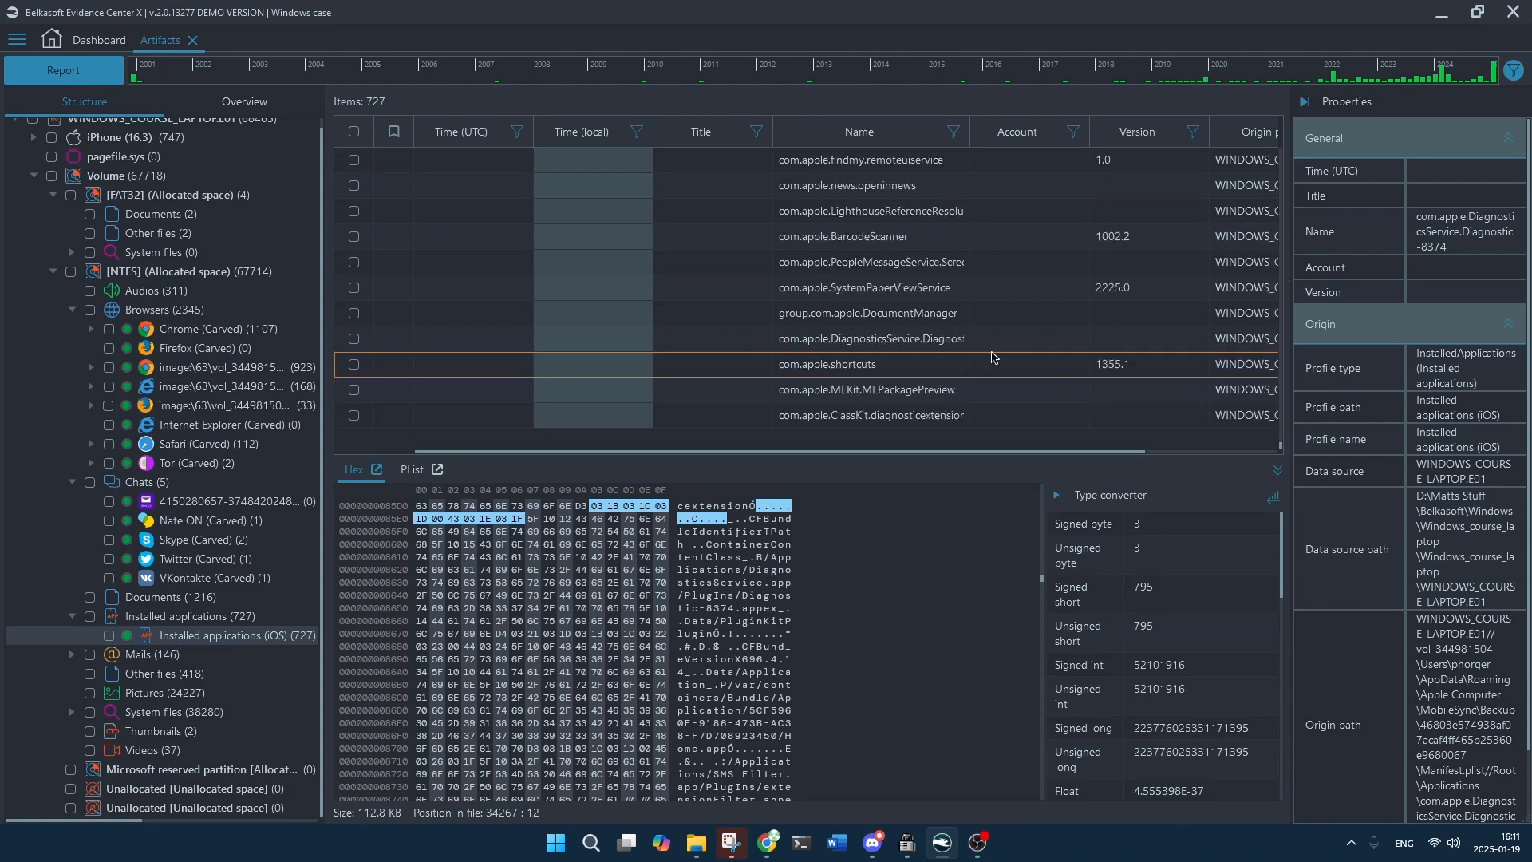
scroll(933, 319, up, 5)
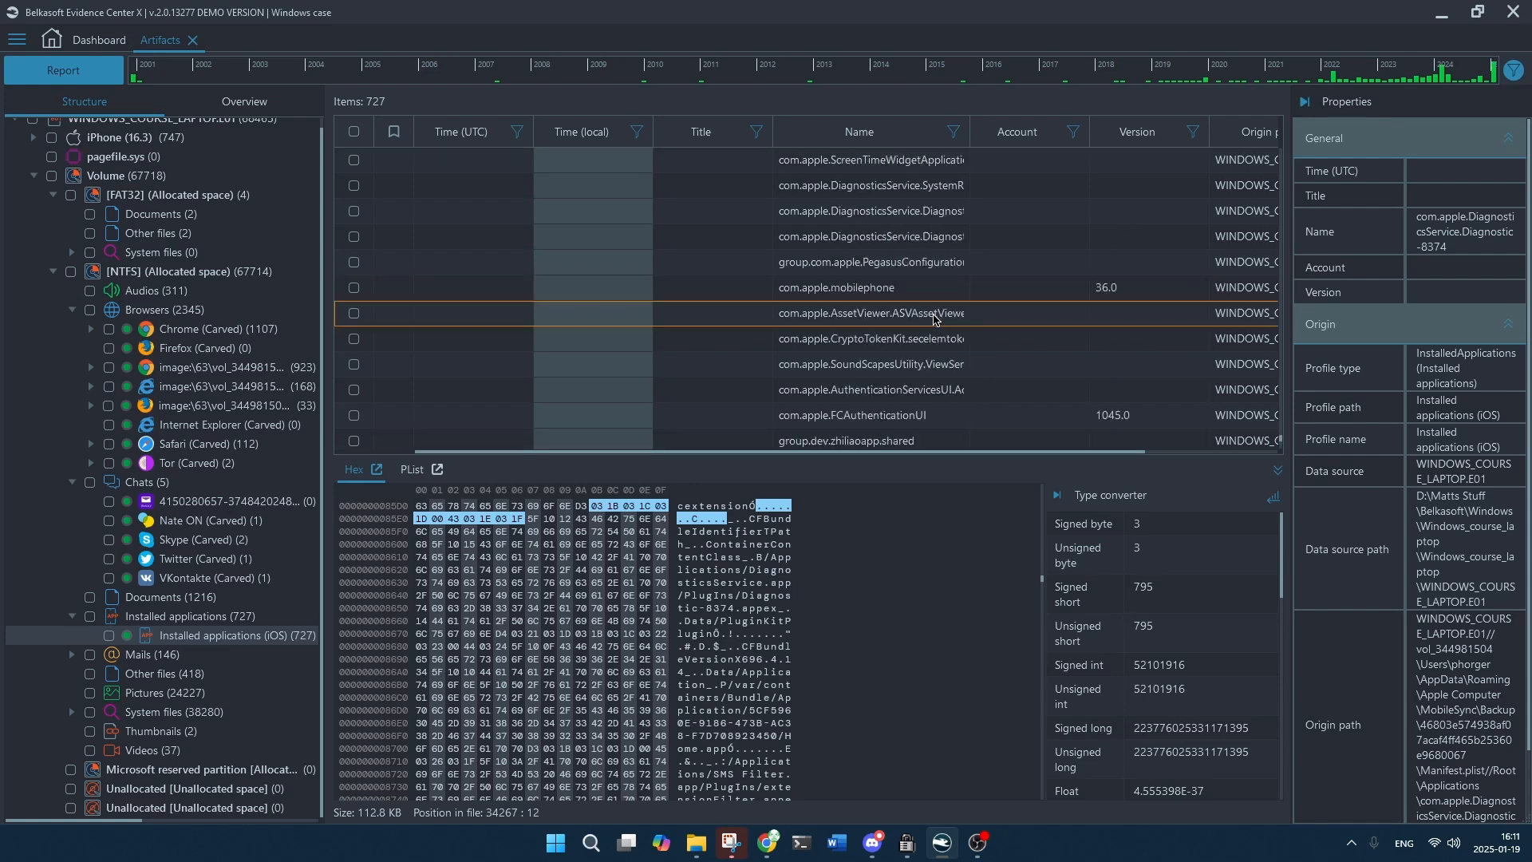
scroll(934, 318, up, 5)
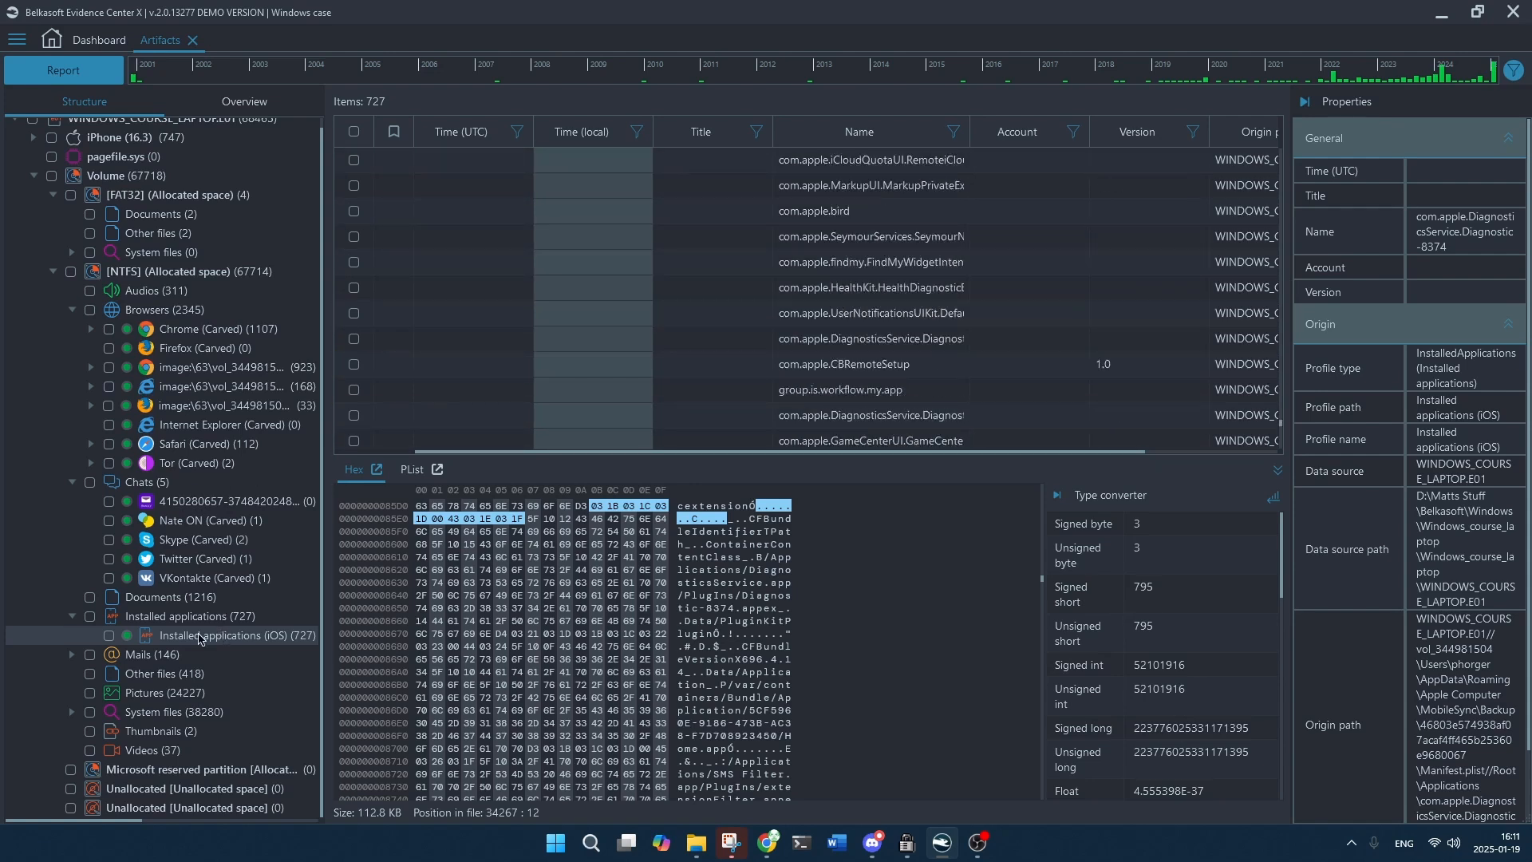
Open Mails > MSG (146) and select the second mail item.
click(73, 655)
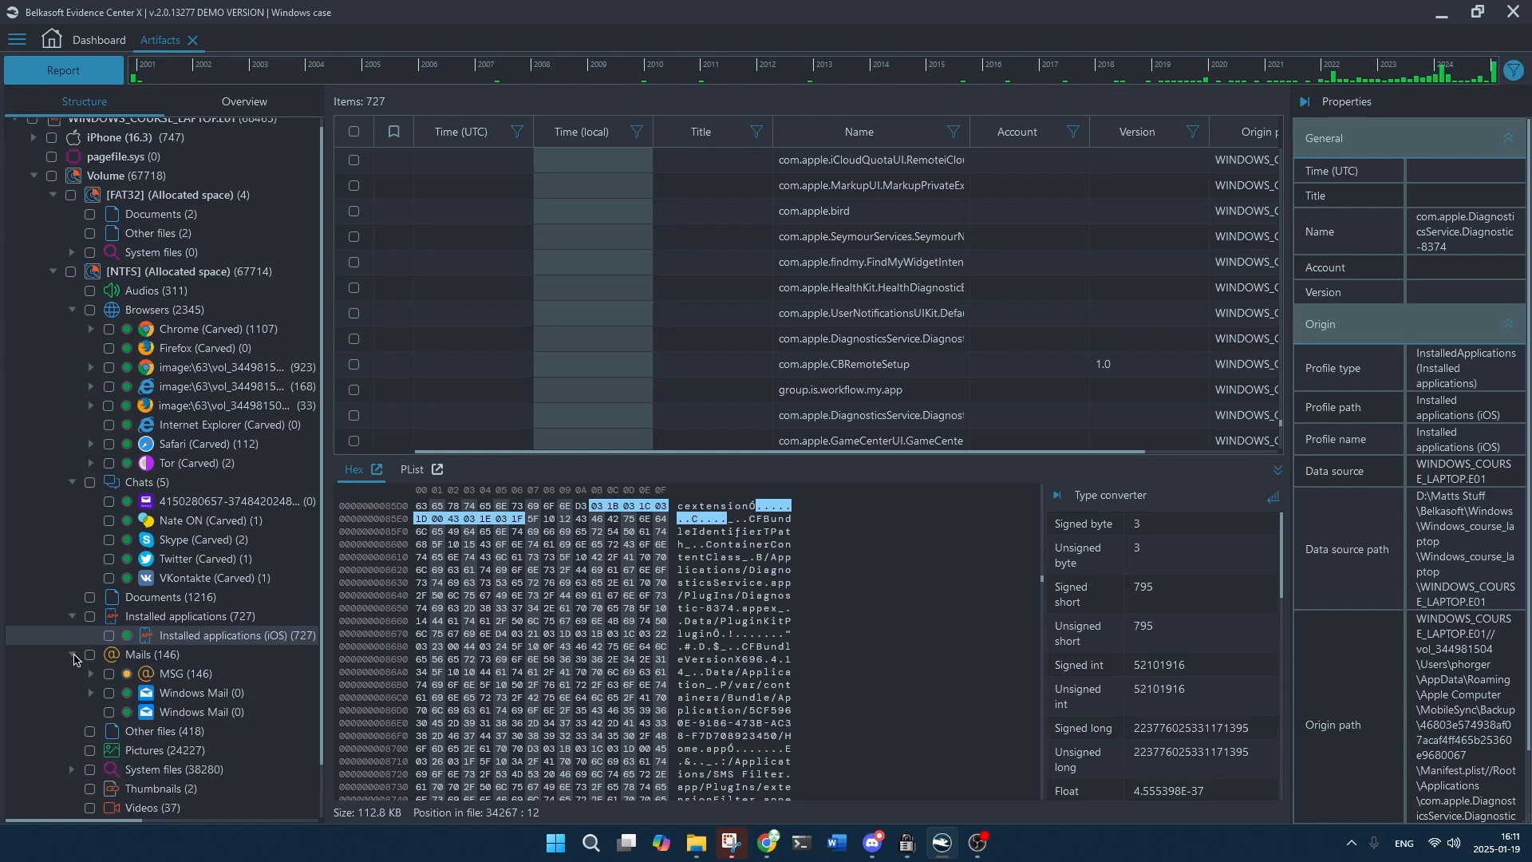
click(212, 677)
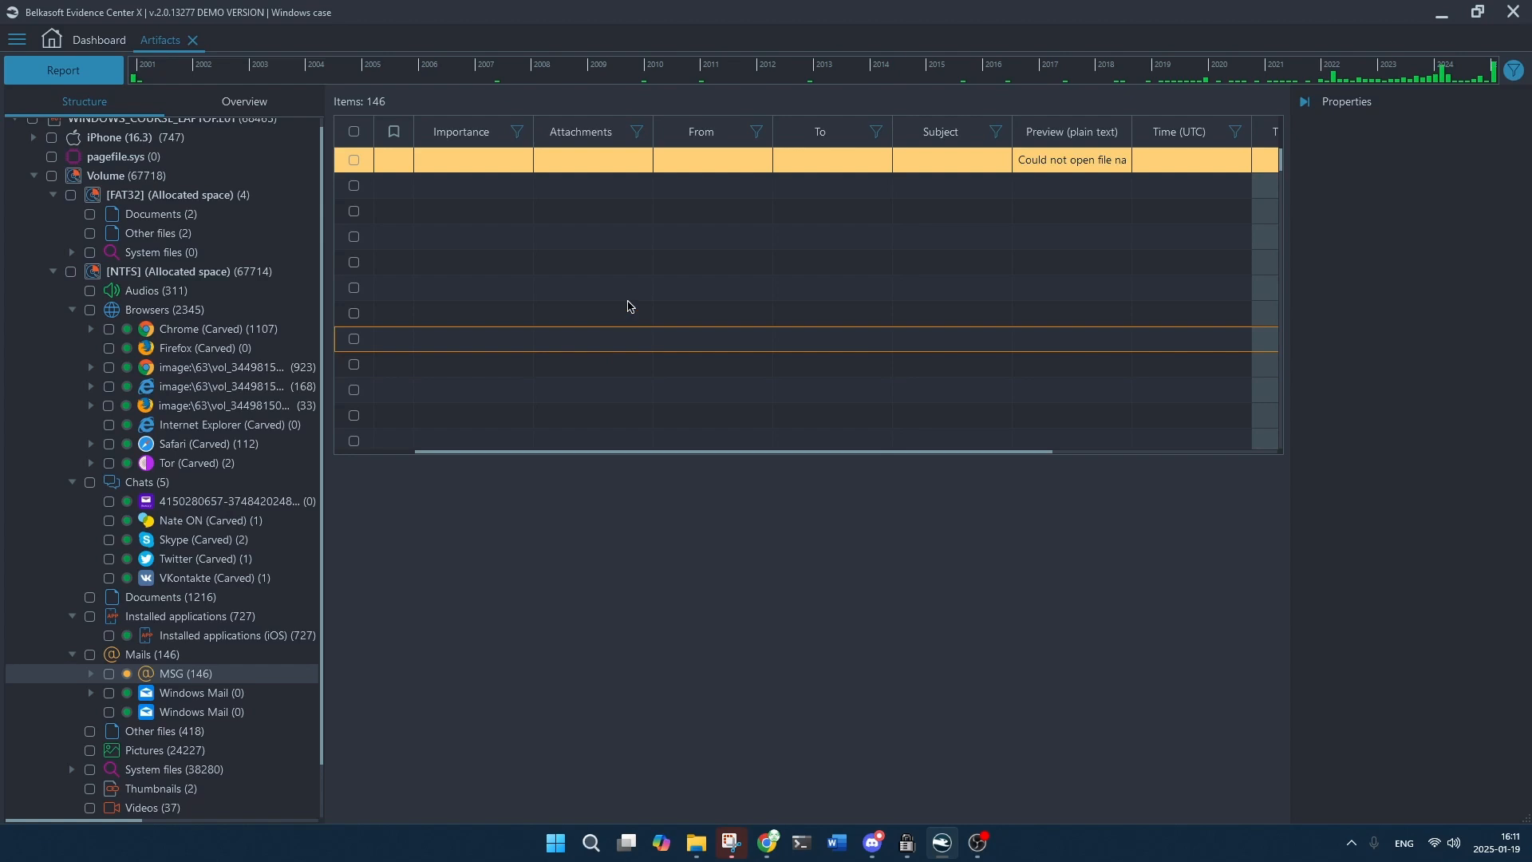
click(619, 186)
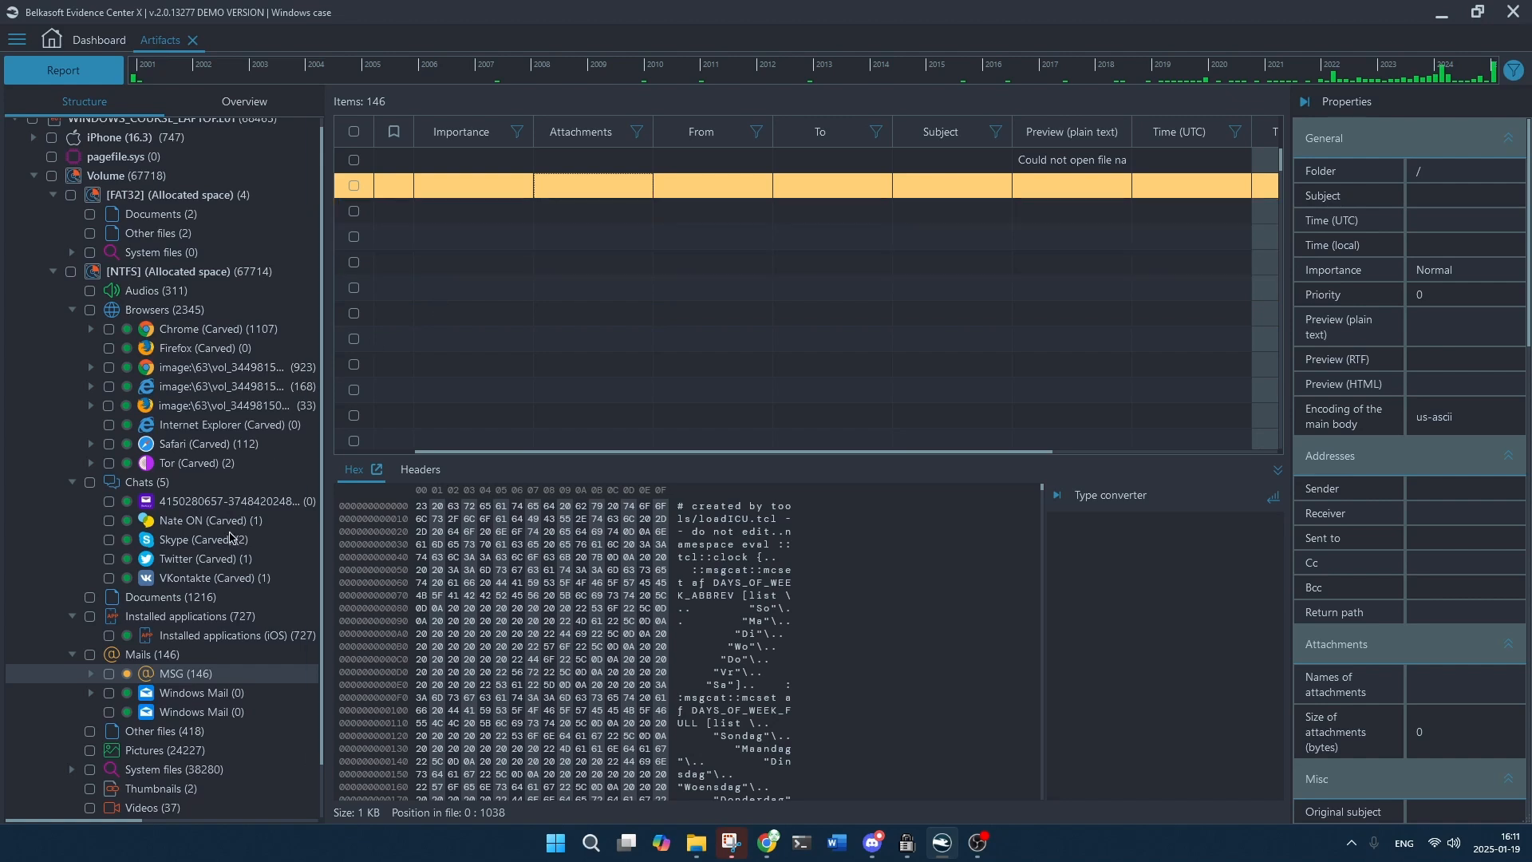
scroll(227, 591, down, 1)
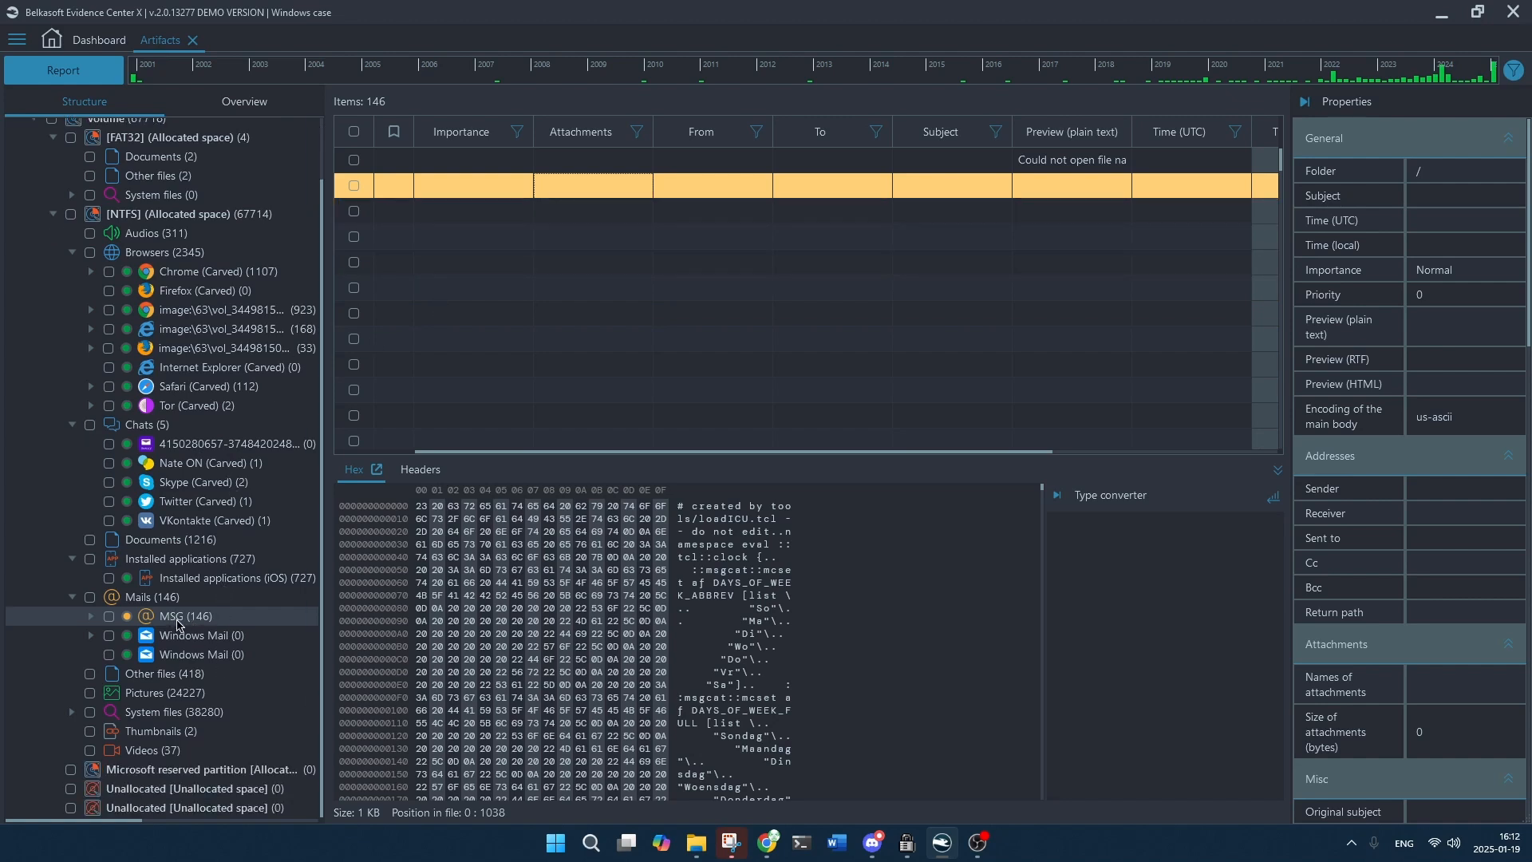
drag(716, 452, 371, 456)
Scroll its hex to the Afrikaans month names, then expand System files (38280).
scroll(745, 582, down, 3)
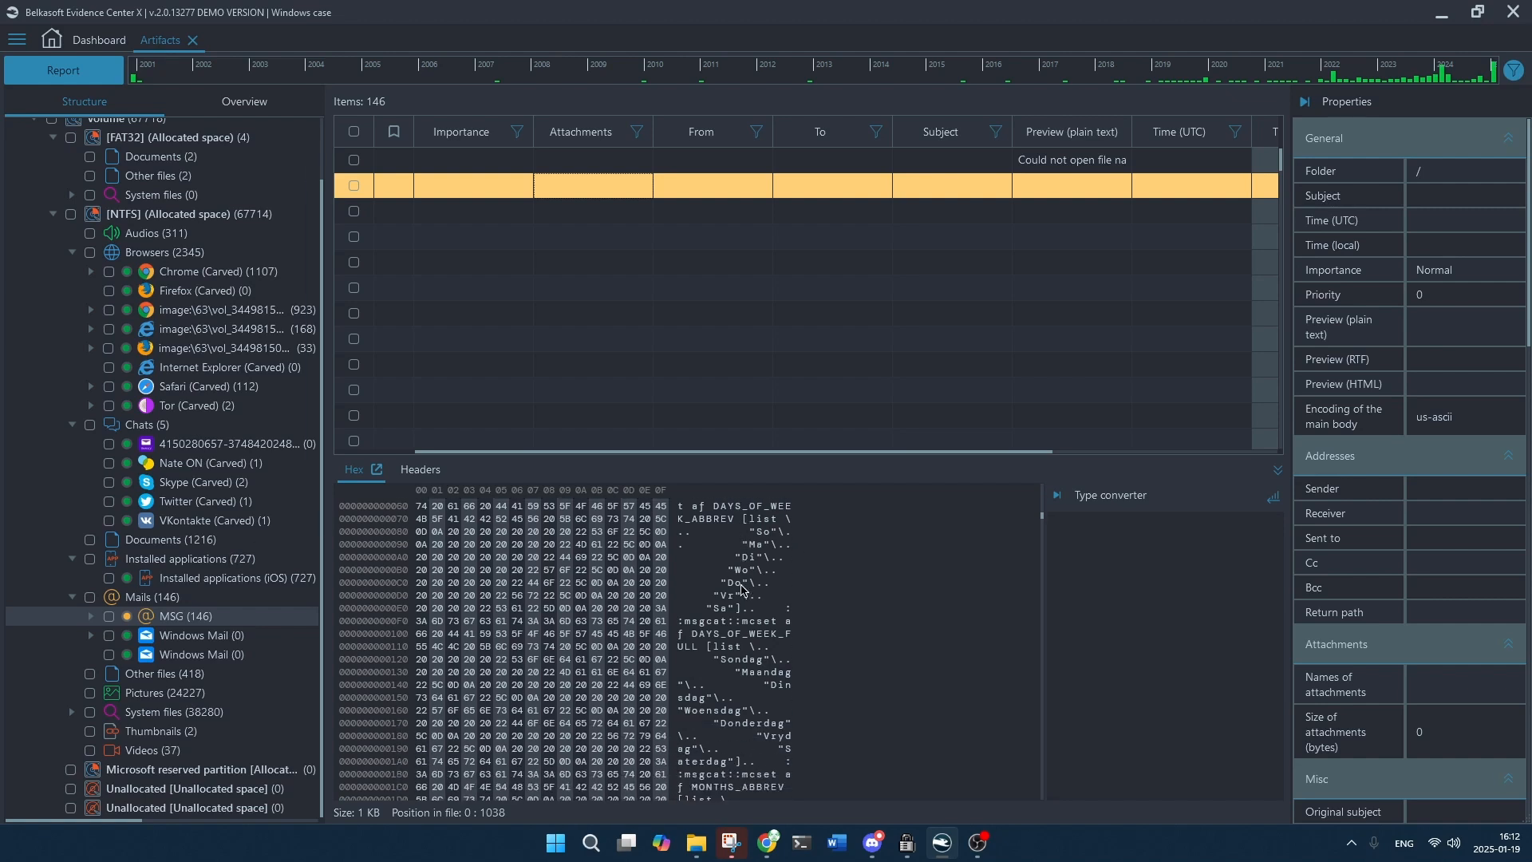
scroll(741, 589, down, 5)
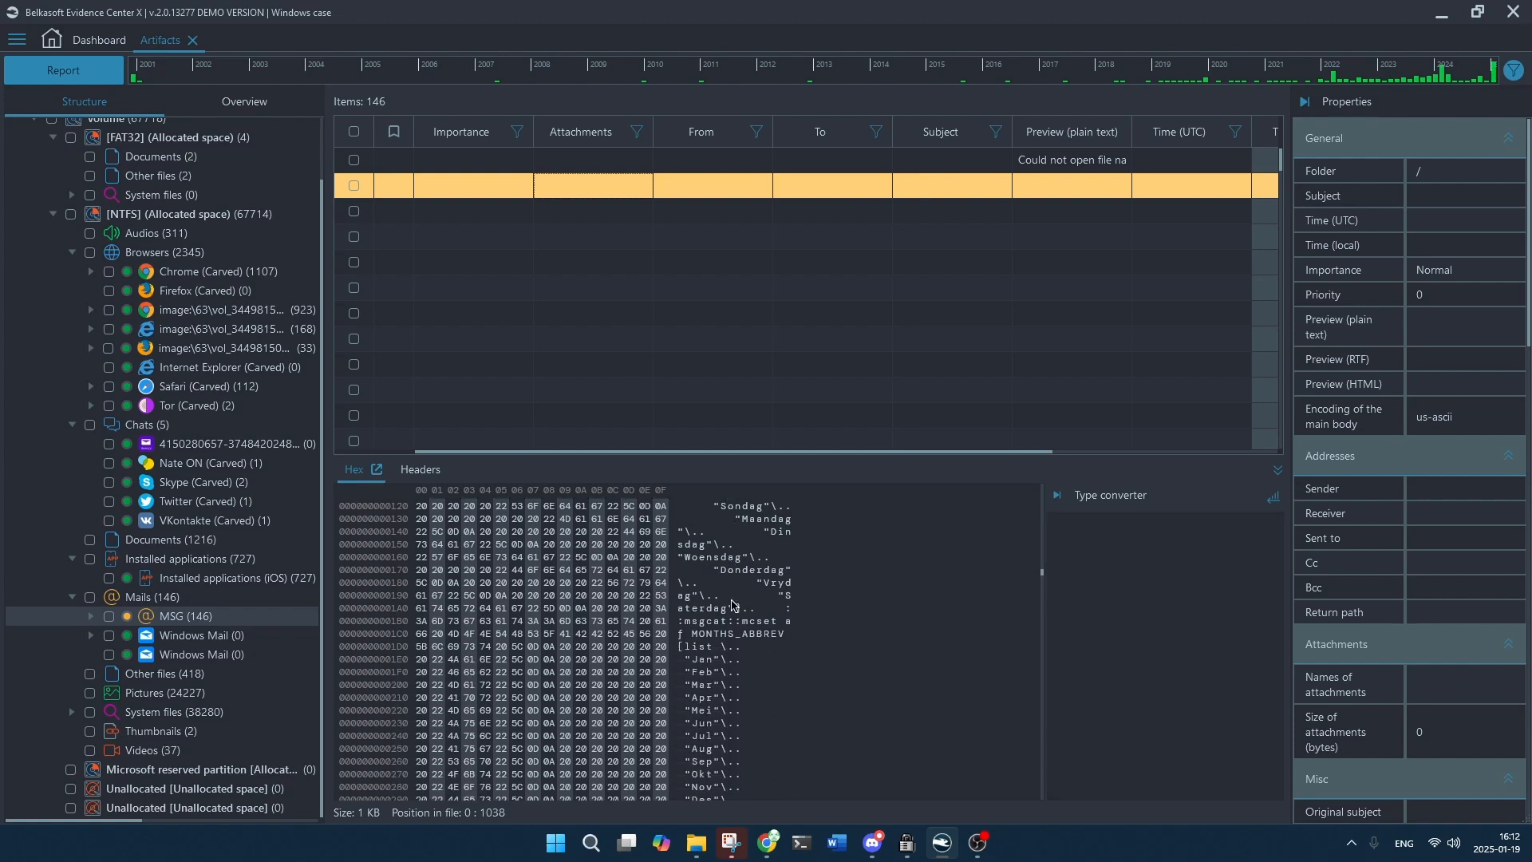
scroll(733, 604, down, 3)
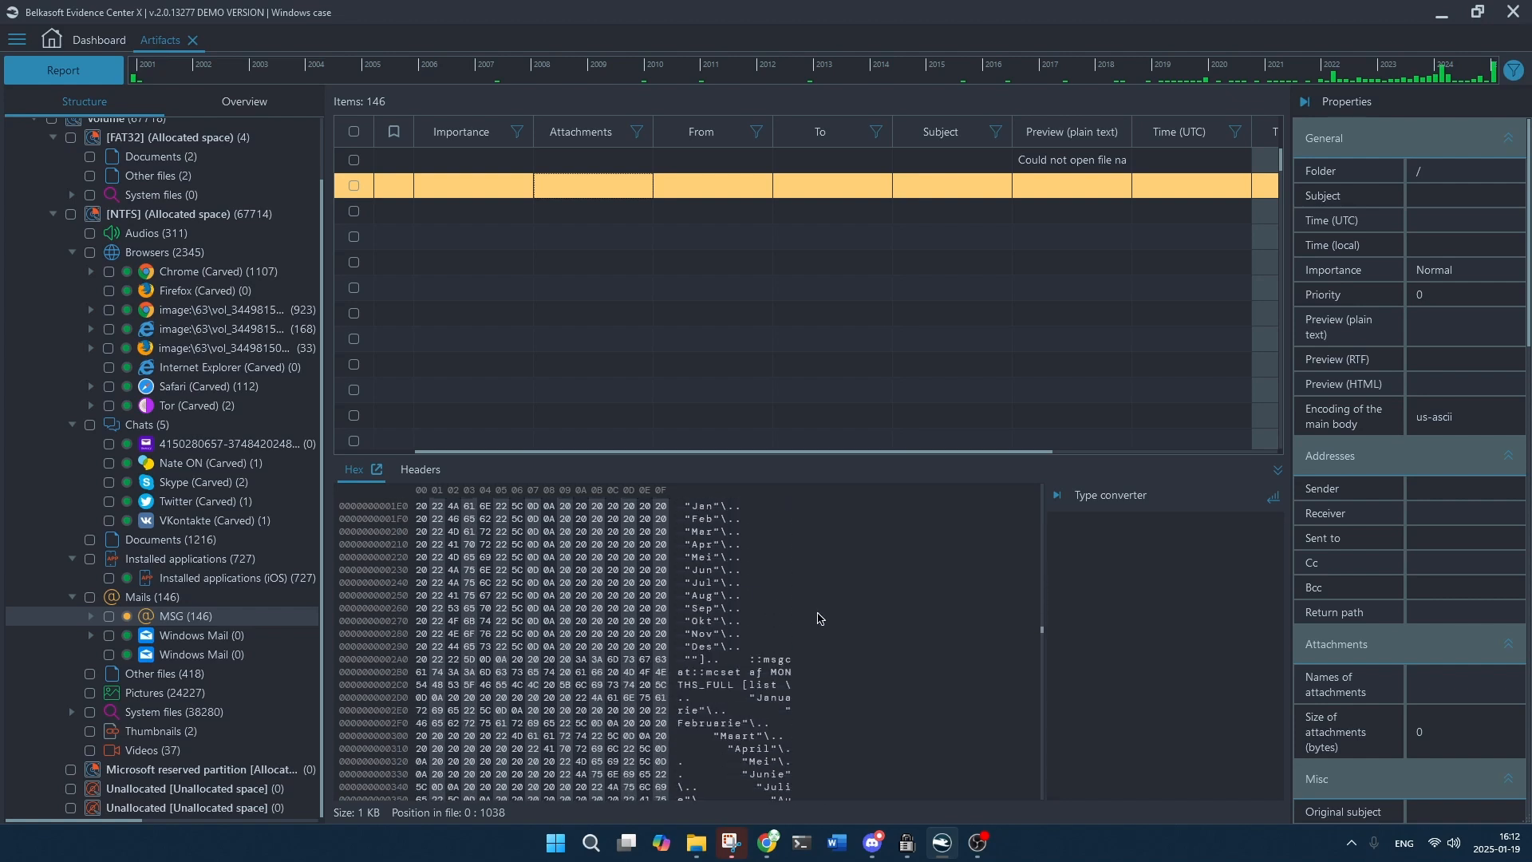
scroll(818, 619, down, 2)
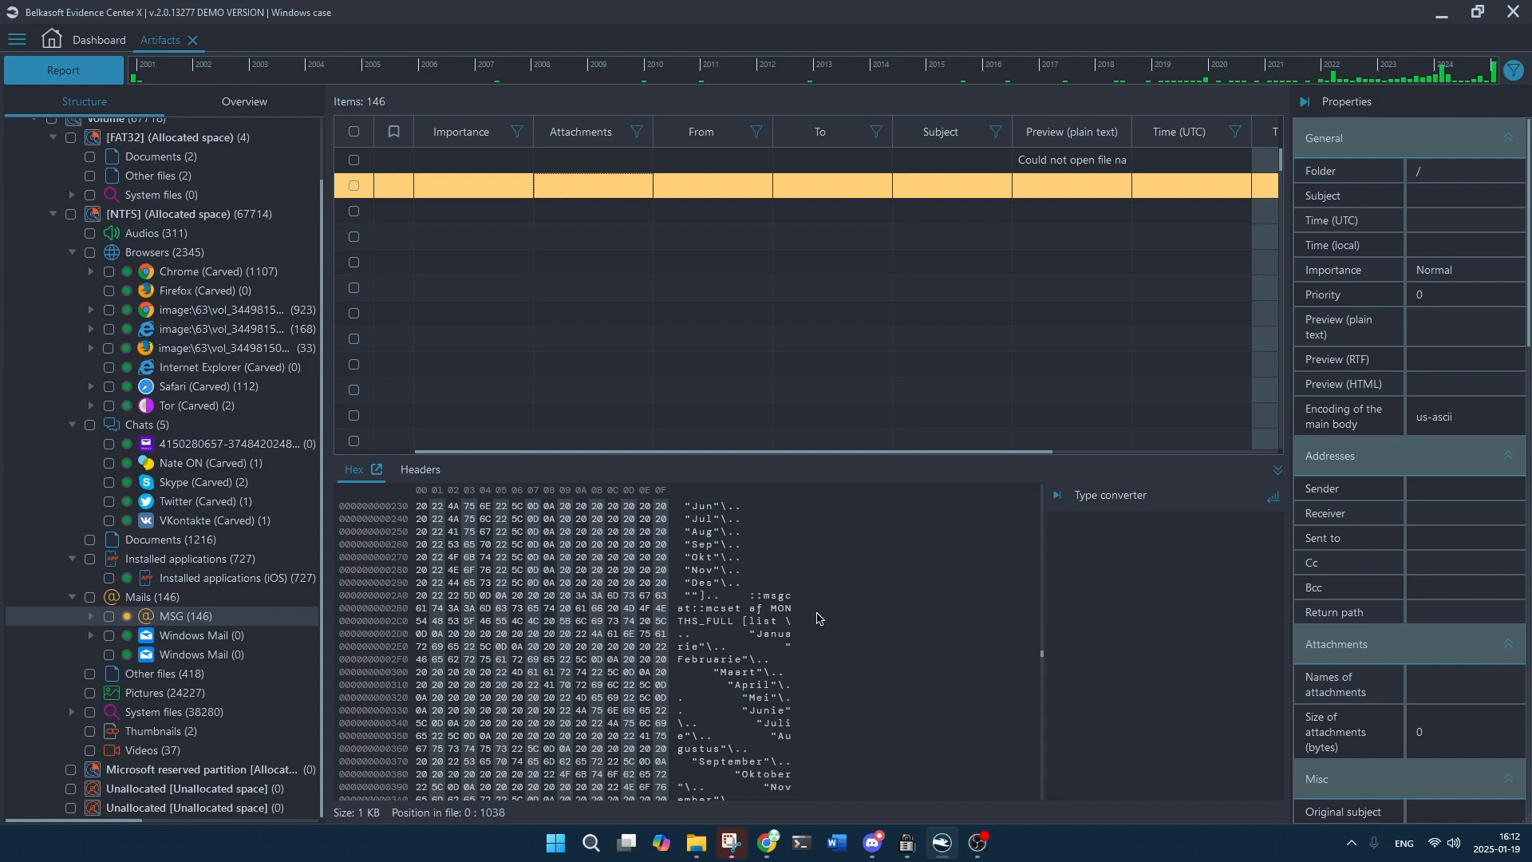
scroll(817, 618, down, 4)
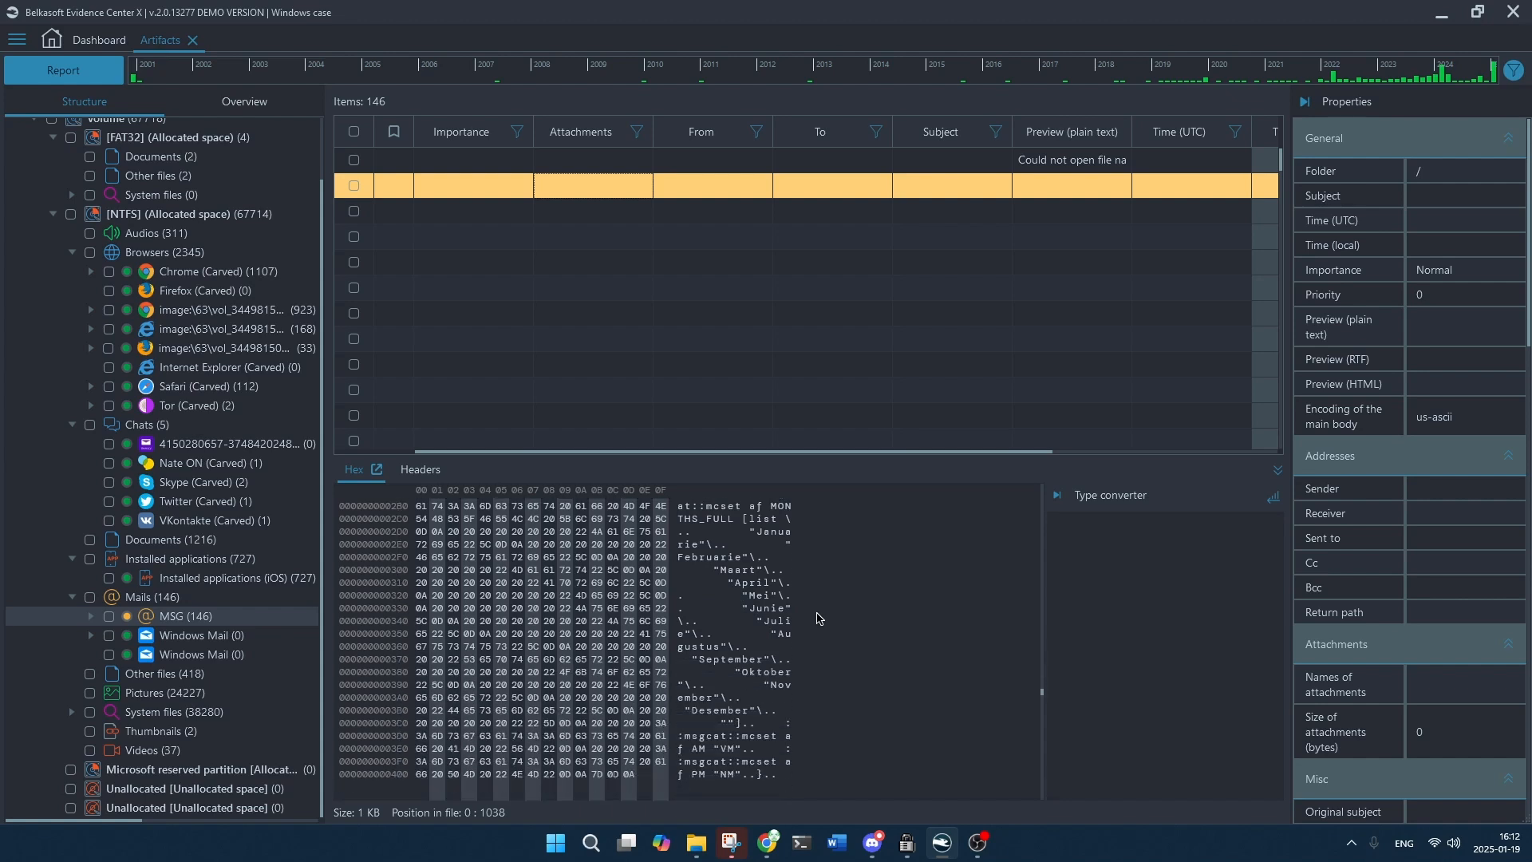
scroll(818, 618, down, 1)
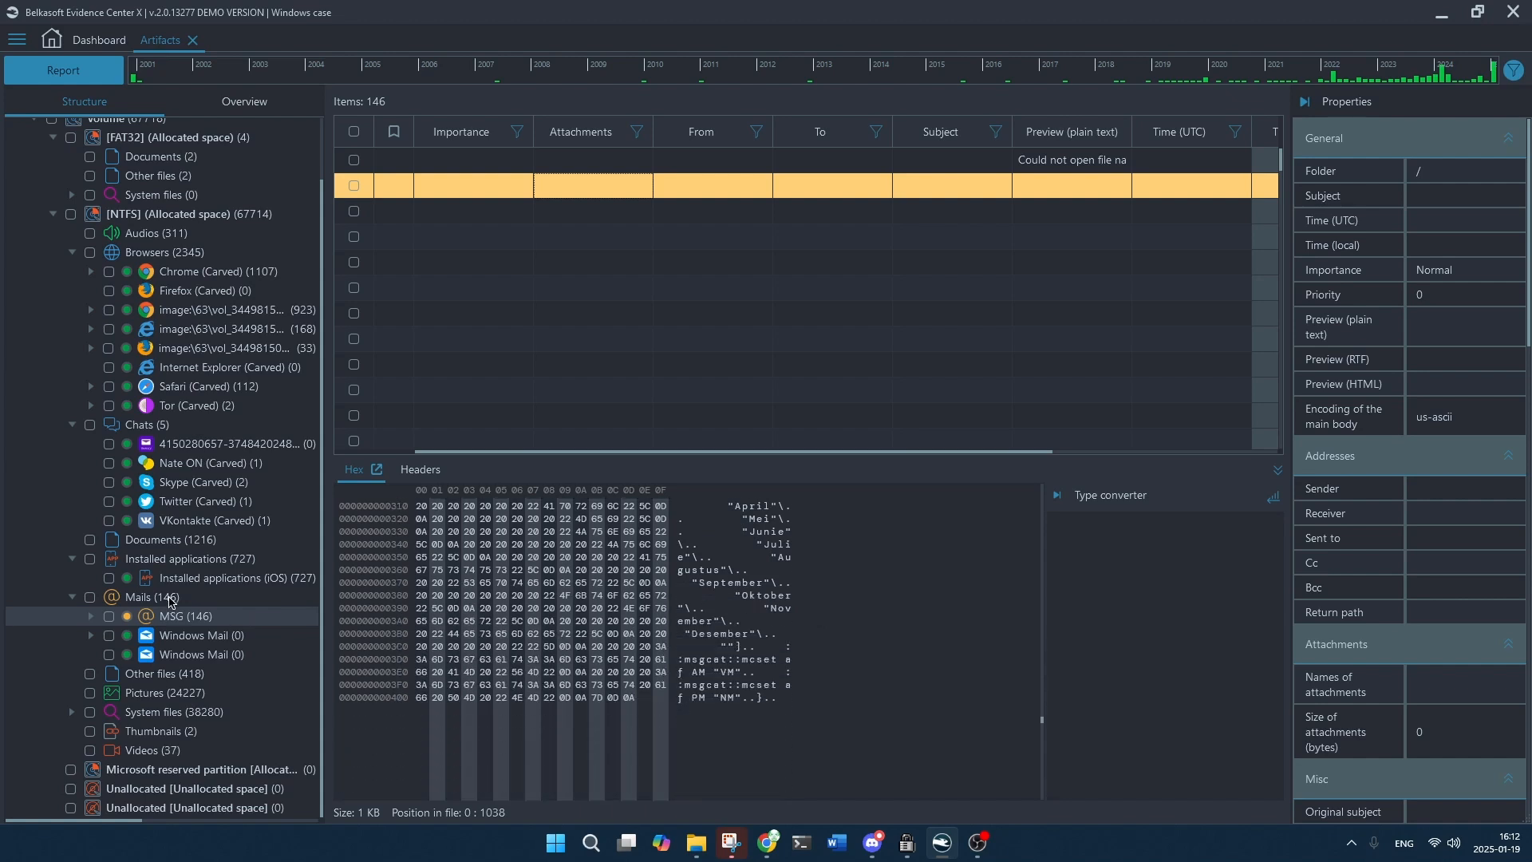
click(72, 712)
scroll(209, 674, down, 2)
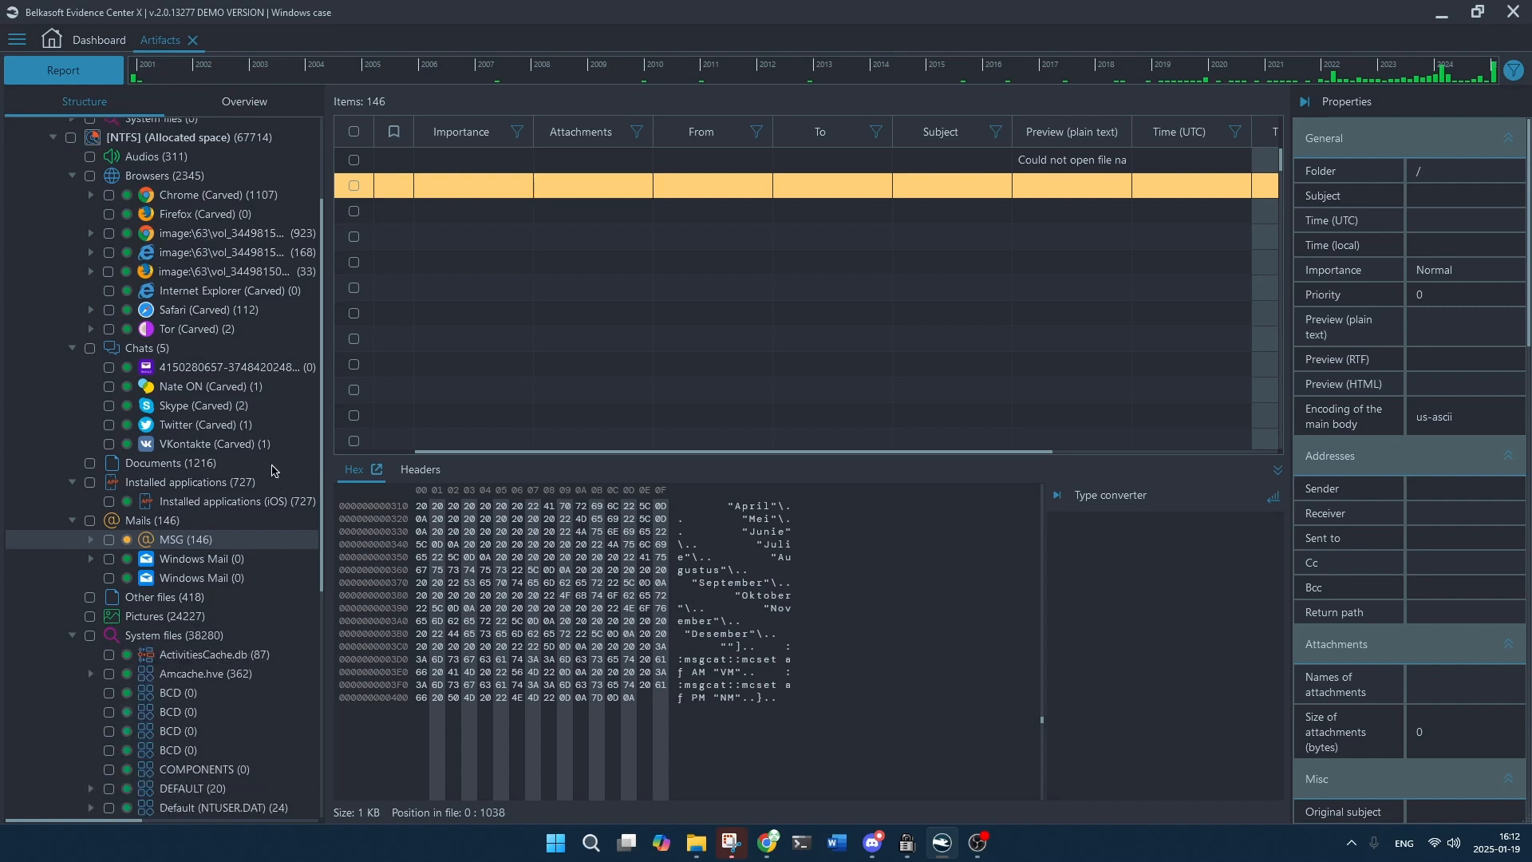
List the 418 carved other files and inspect several, including common_000002D49000.db and common_000002D5C000.db.
click(172, 600)
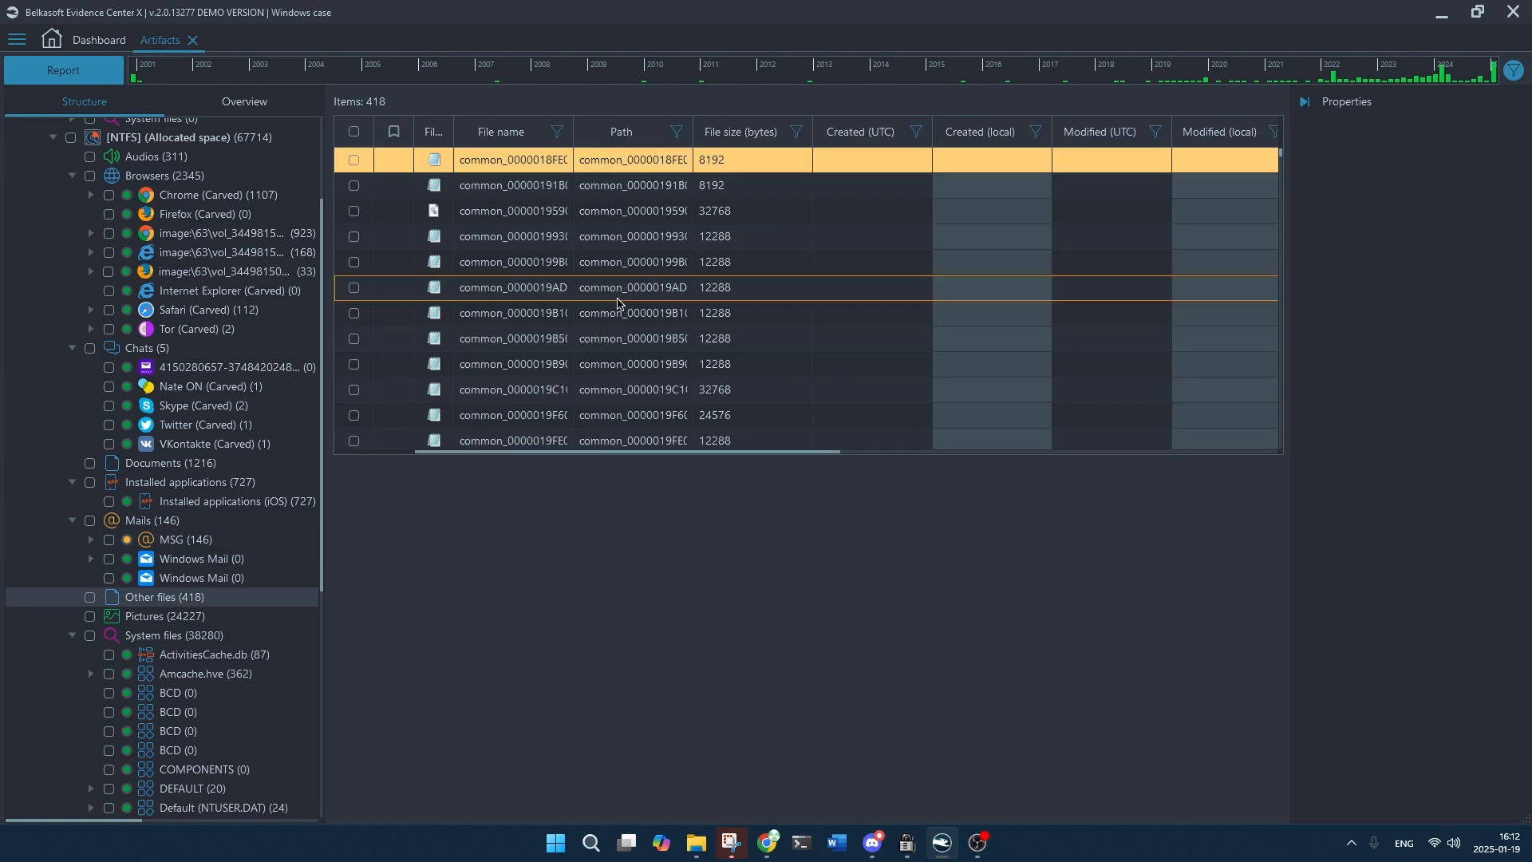
click(618, 295)
scroll(618, 301, down, 4)
click(616, 298)
scroll(615, 301, down, 2)
scroll(615, 302, down, 2)
scroll(615, 302, down, 2)
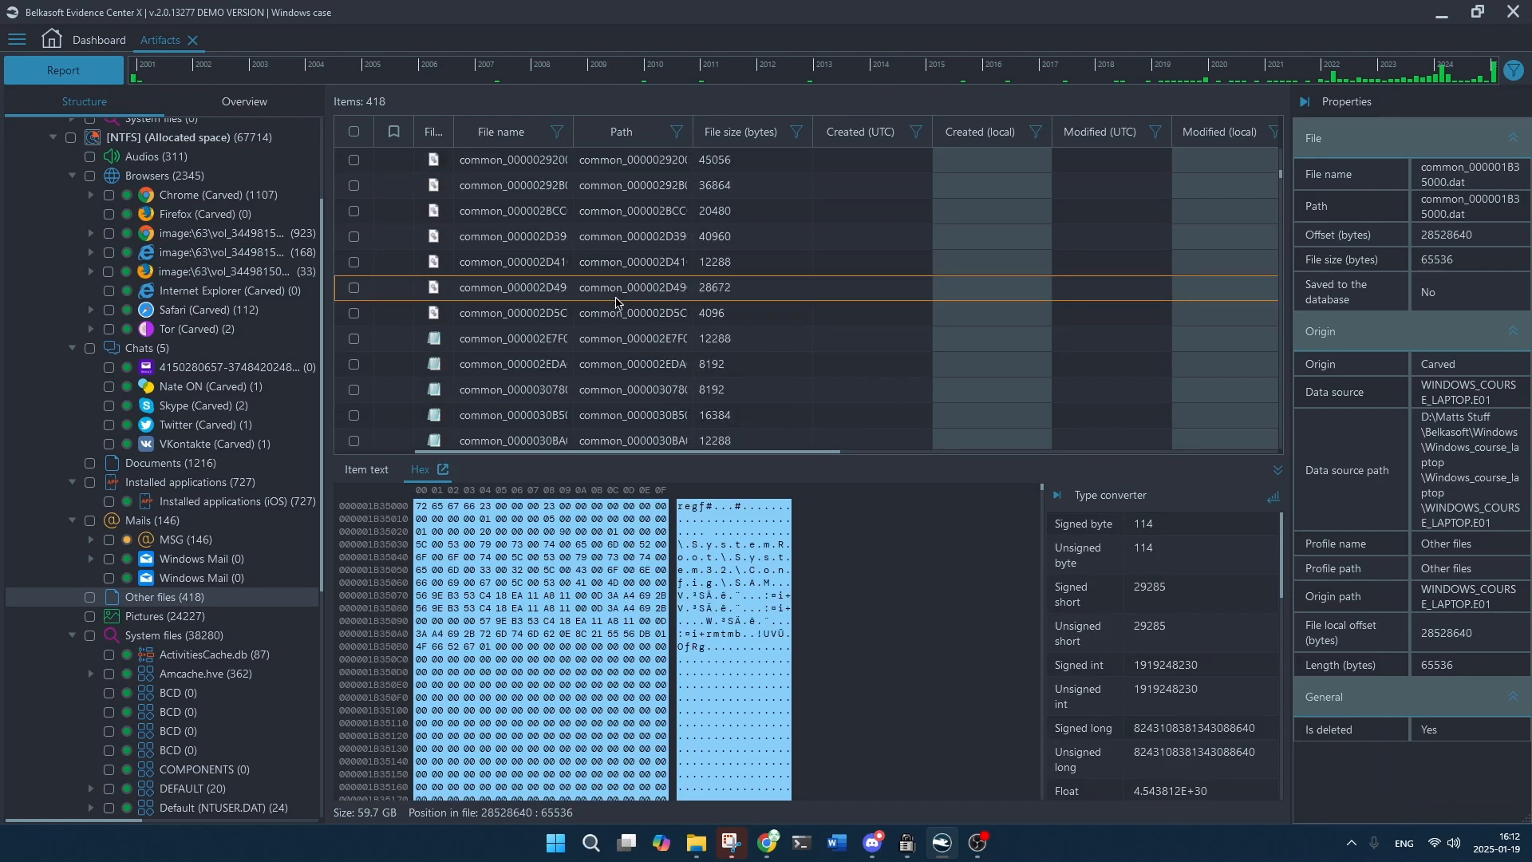
click(615, 295)
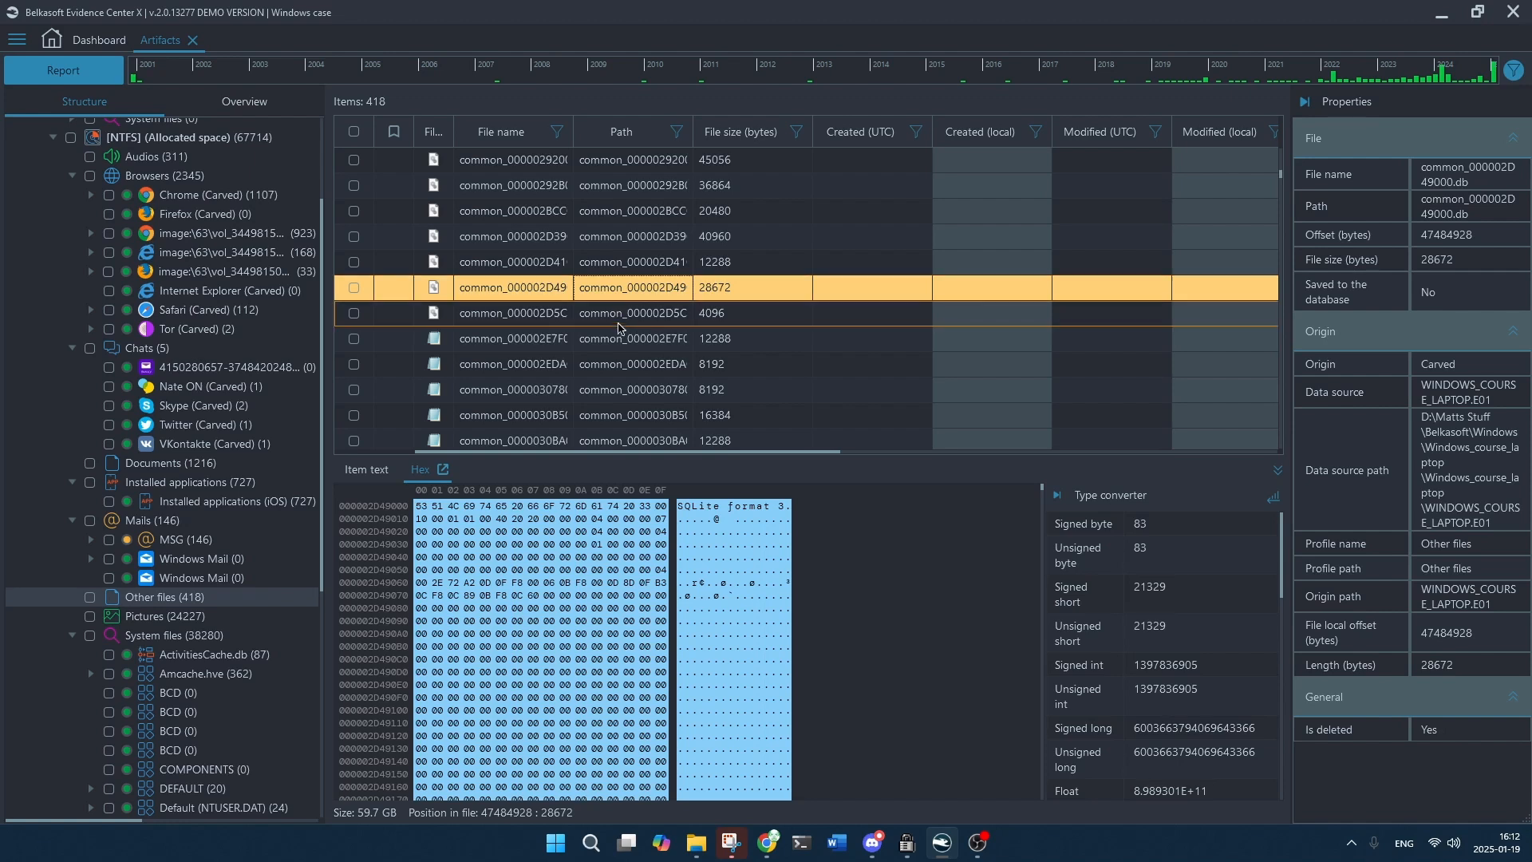
click(626, 314)
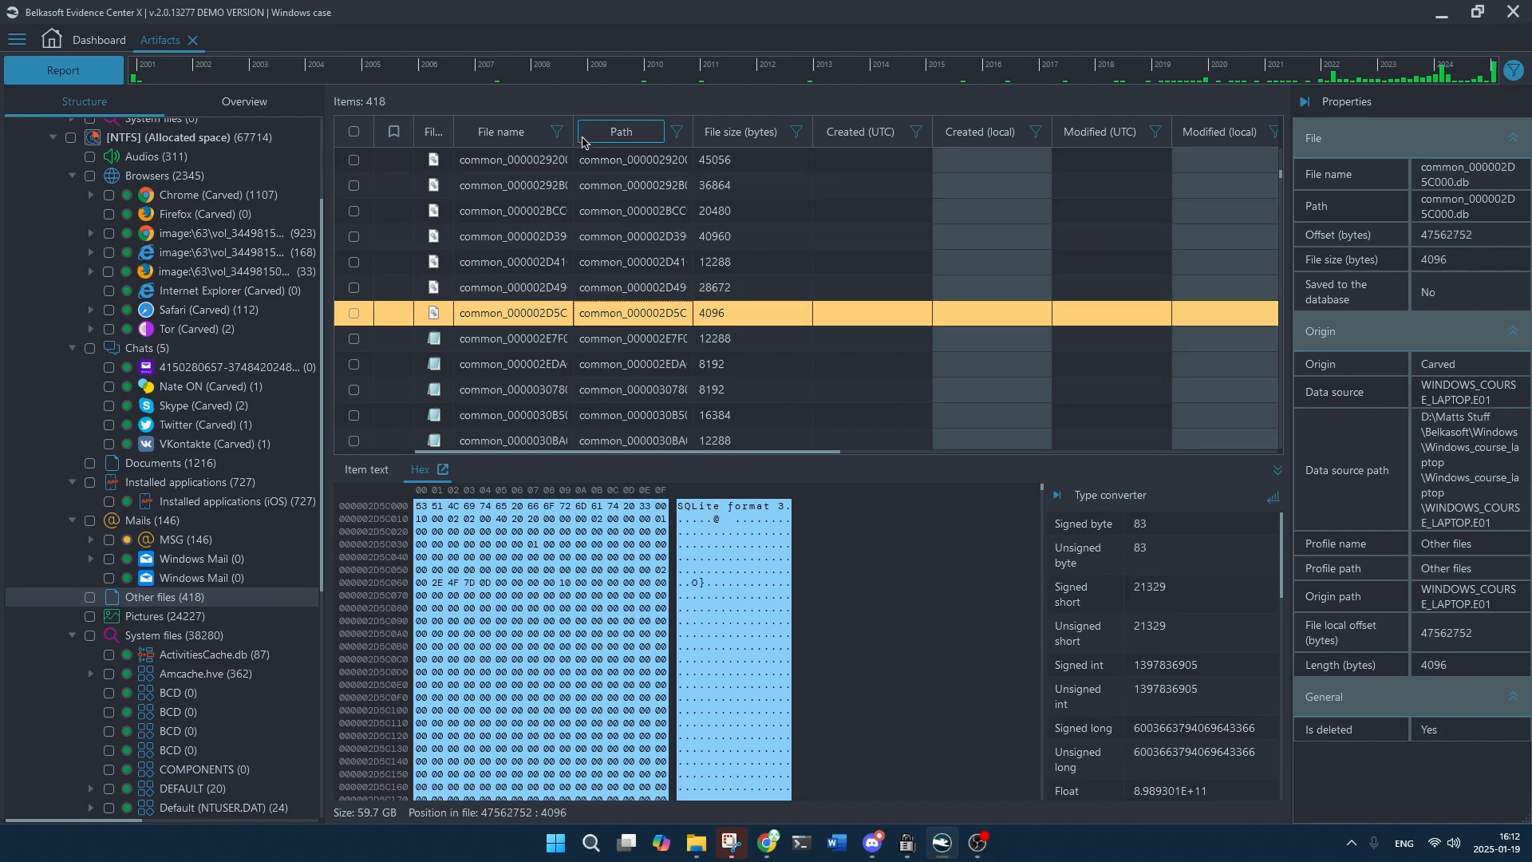
Widen the File name column to show full names and scroll down the list.
drag(574, 131, 661, 131)
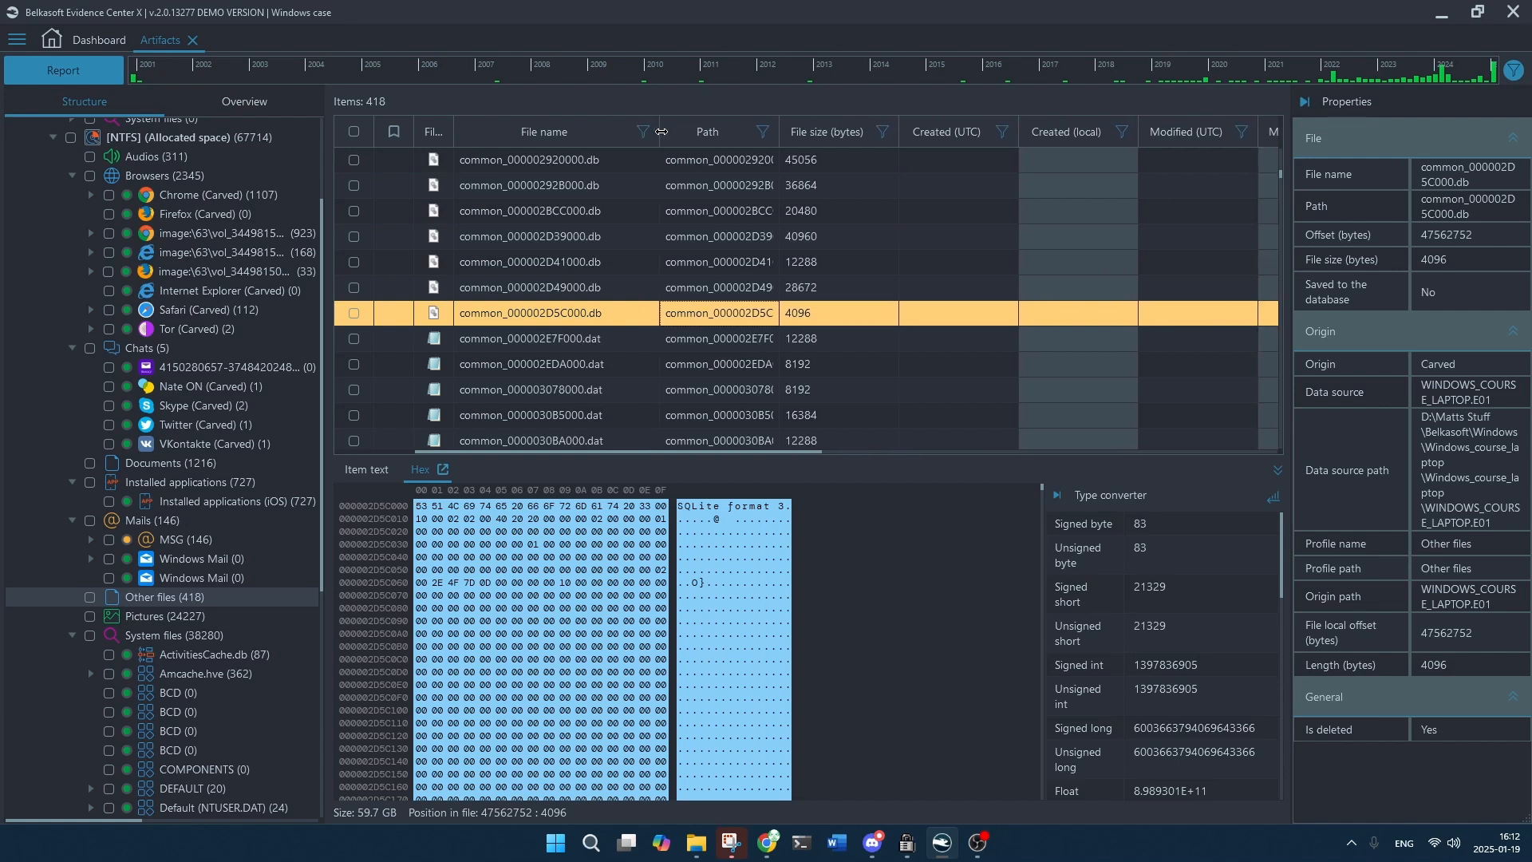
scroll(605, 315, down, 2)
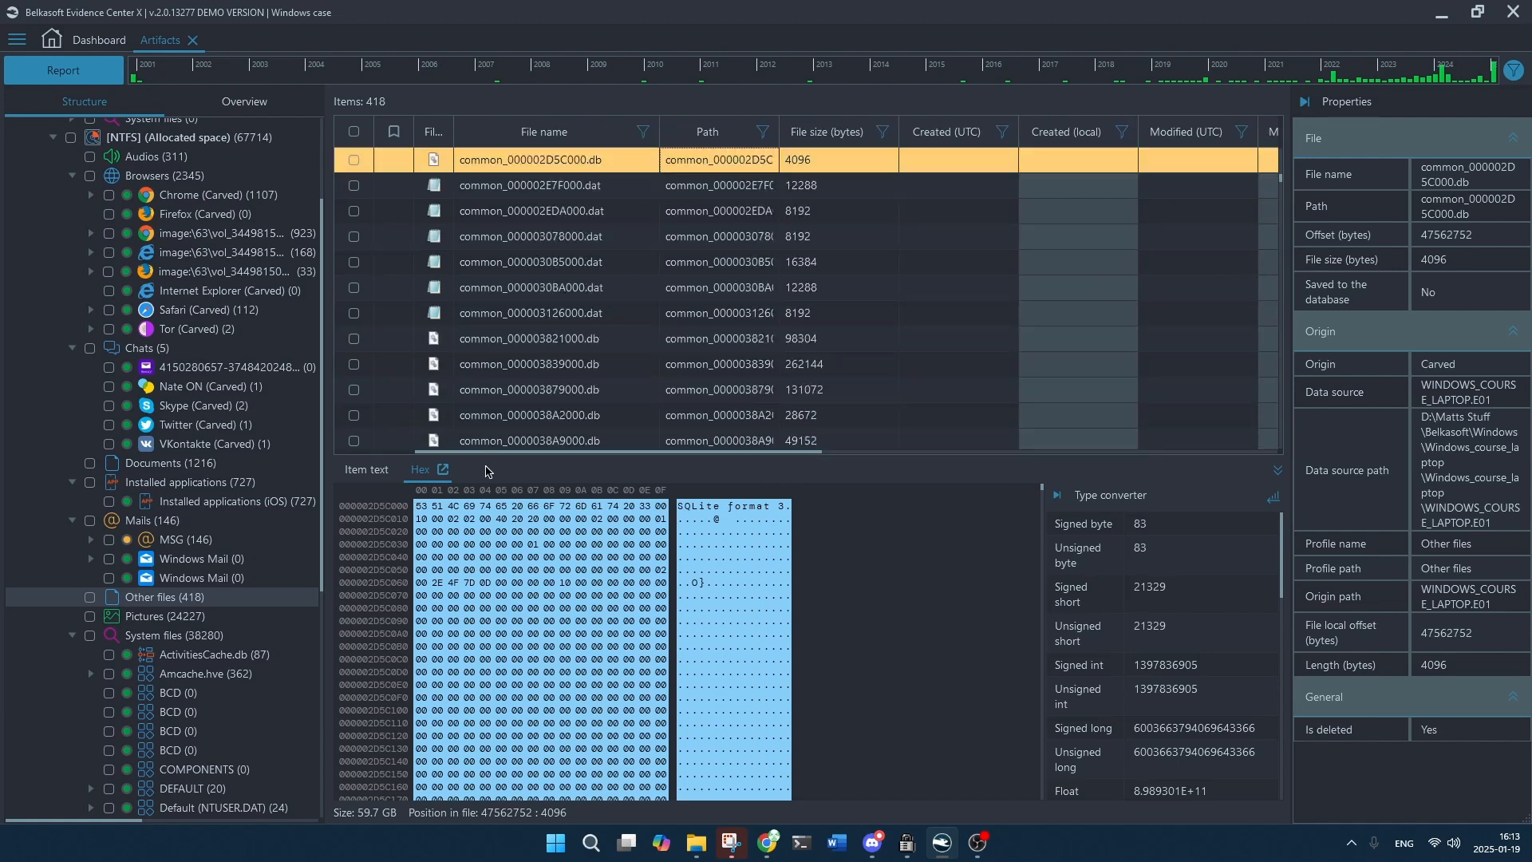
scroll(575, 275, down, 1)
scroll(574, 275, down, 3)
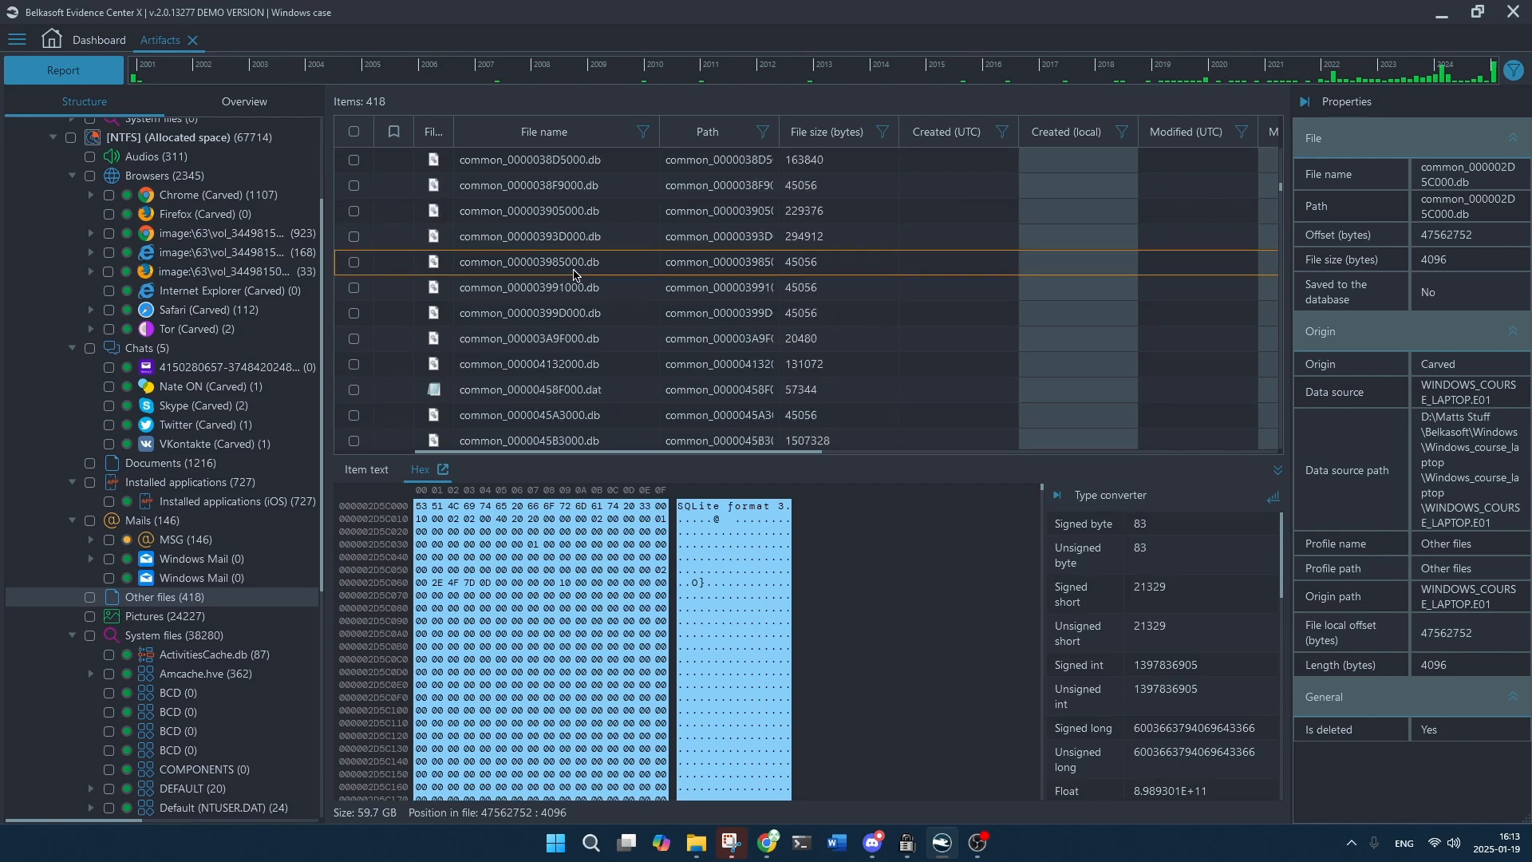
scroll(621, 273, down, 1)
scroll(766, 599, down, 3)
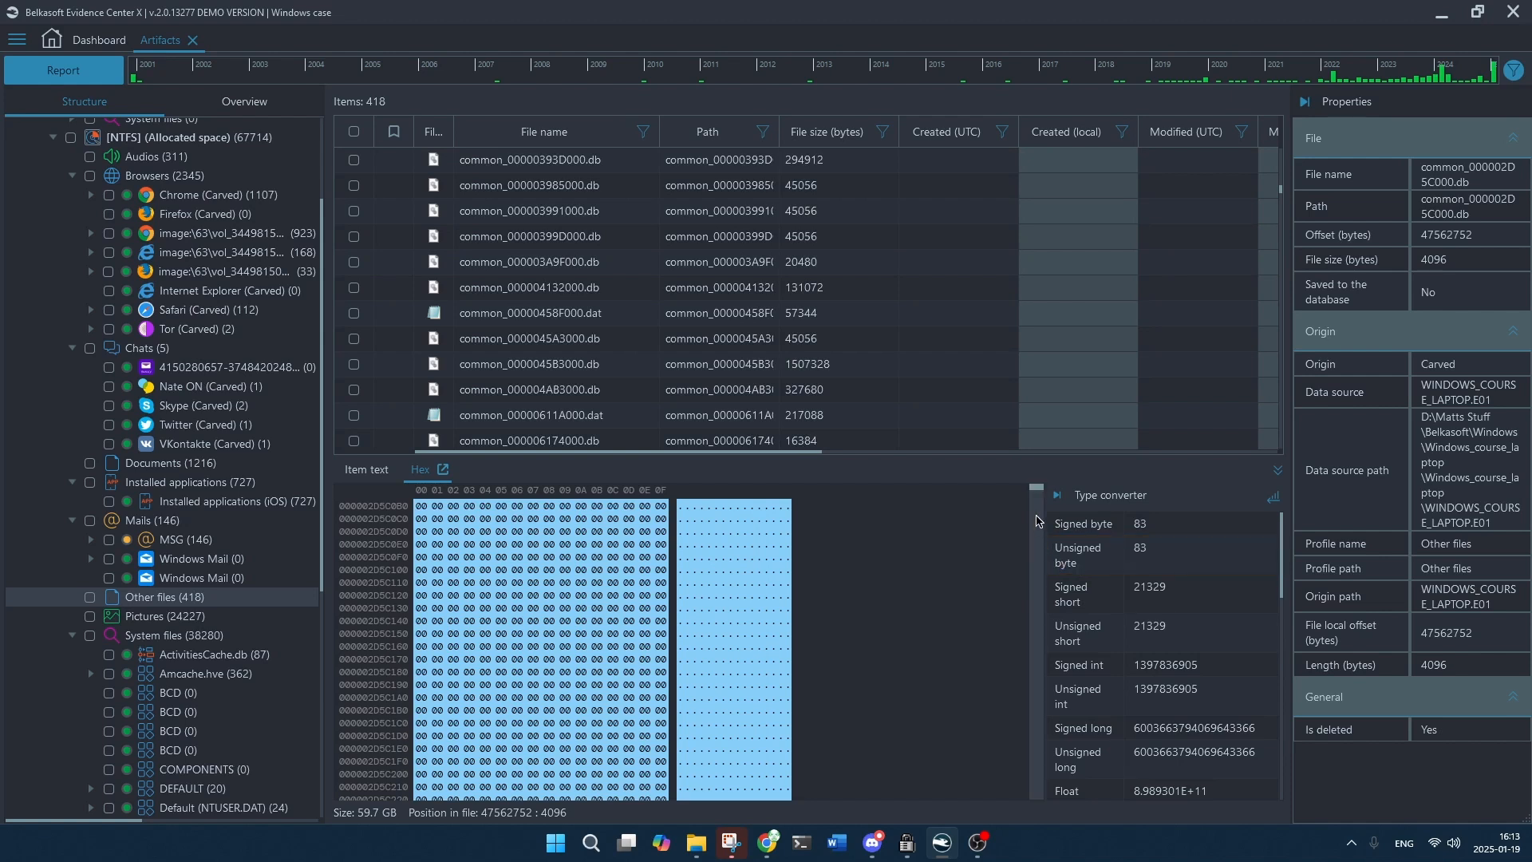
Open the 87 ActivitiesCache.db timeline records, showing a windows.immersivecontrolpanel activity.
drag(1037, 488, 1006, 563)
scroll(807, 551, up, 2)
scroll(720, 293, down, 5)
scroll(721, 299, down, 5)
scroll(626, 311, down, 5)
scroll(621, 297, down, 4)
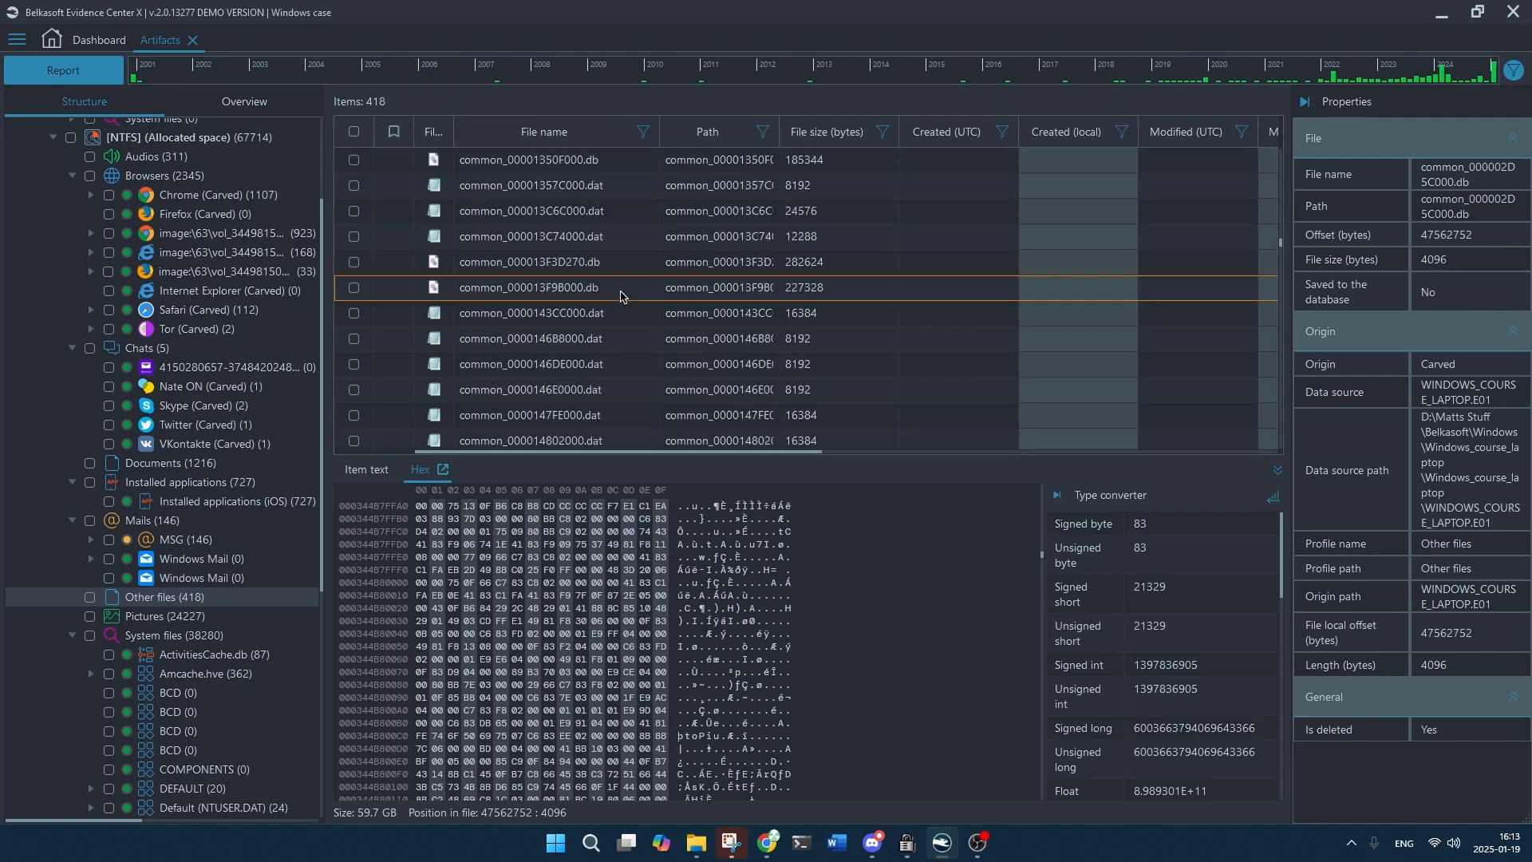
scroll(136, 571, down, 3)
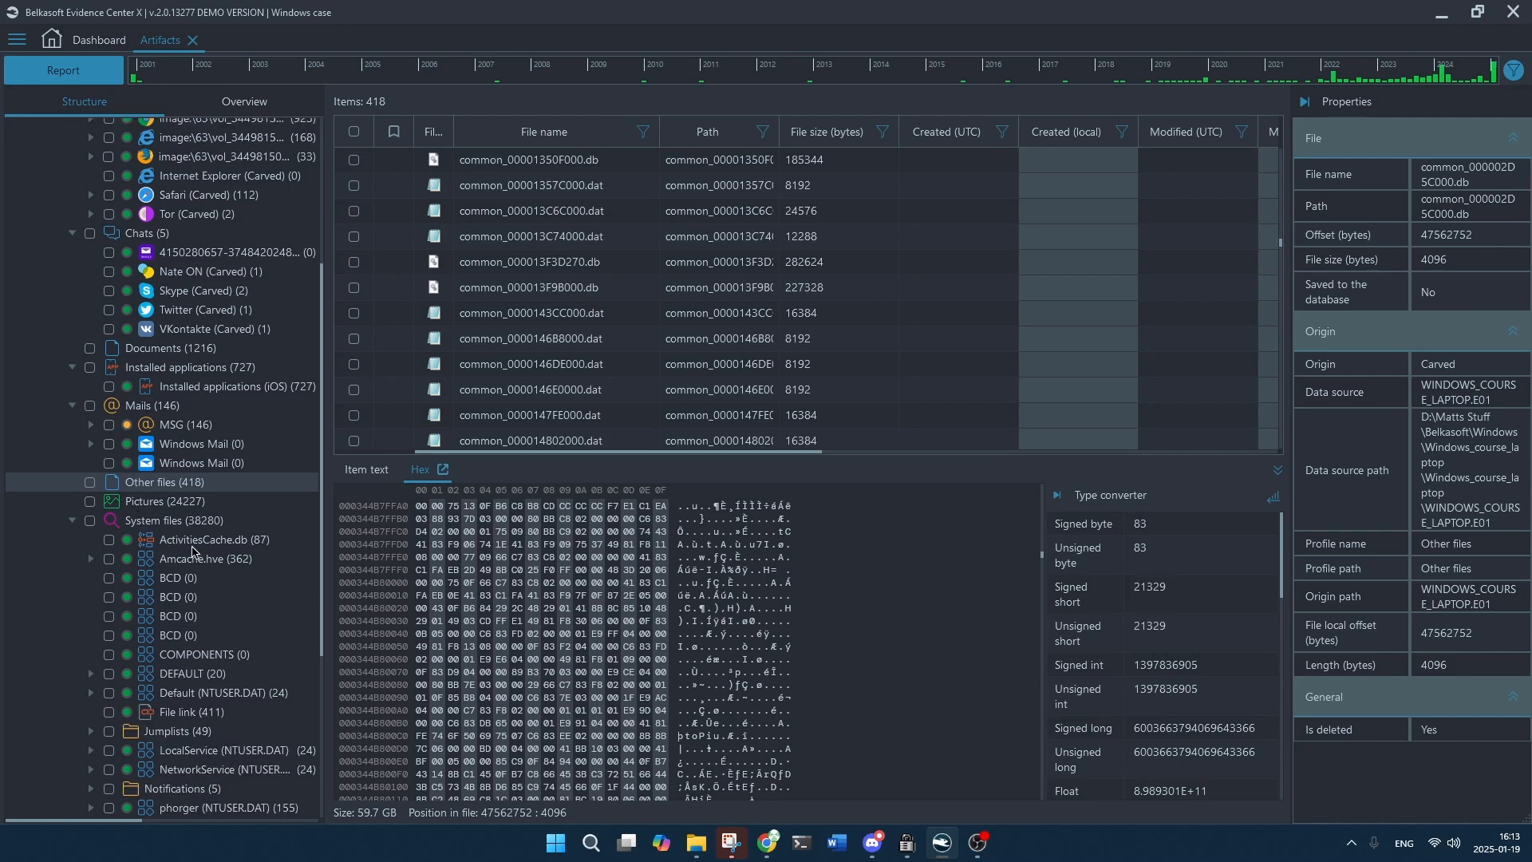
click(229, 543)
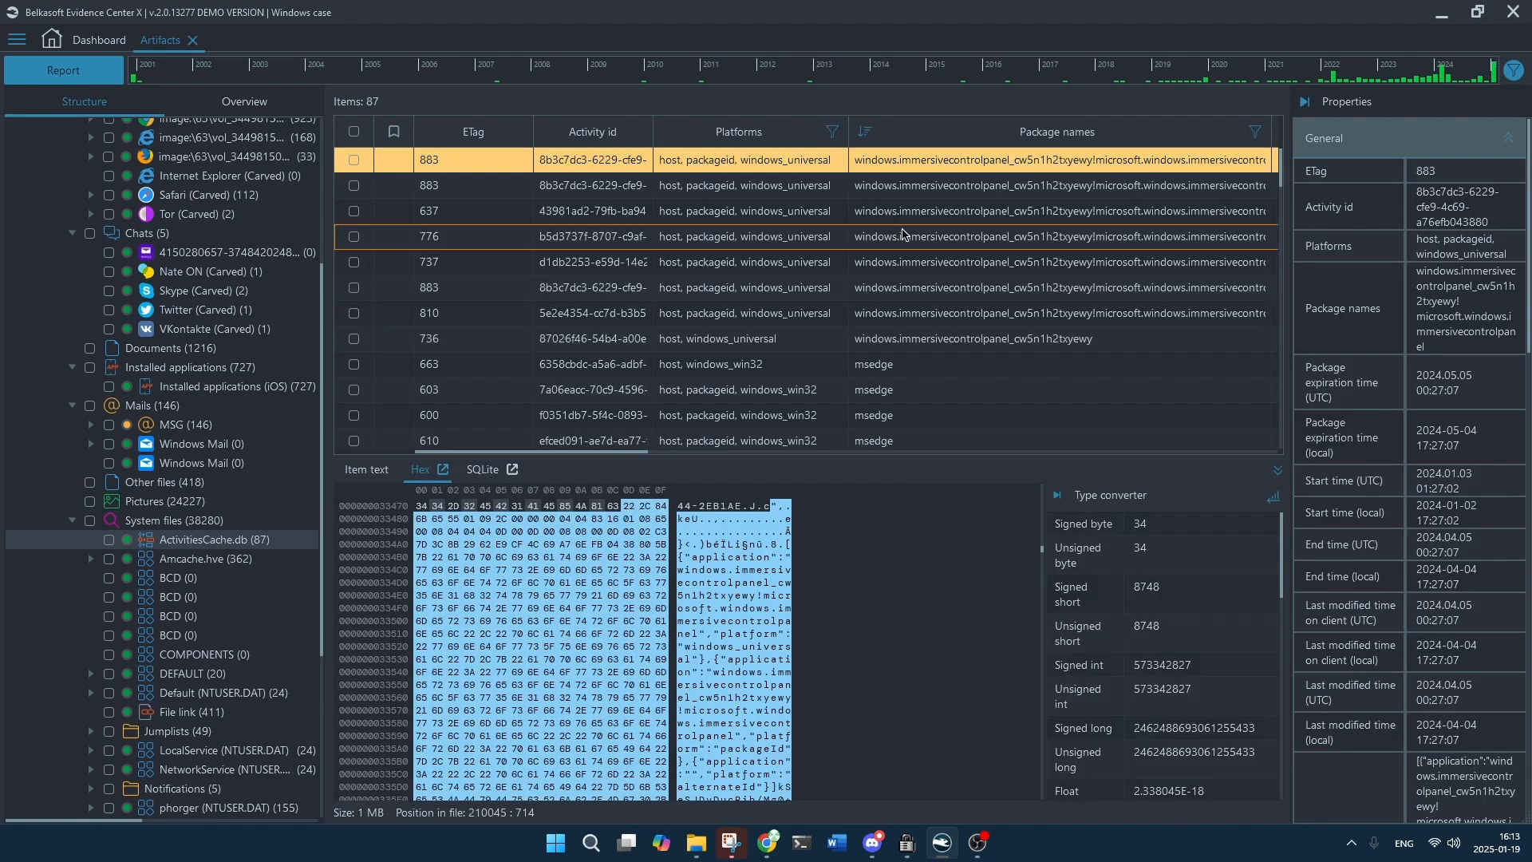
Revisit the ActivitiesCache.db record properties, then select the Amcache.hve hive to reveal Amcache (362).
click(232, 565)
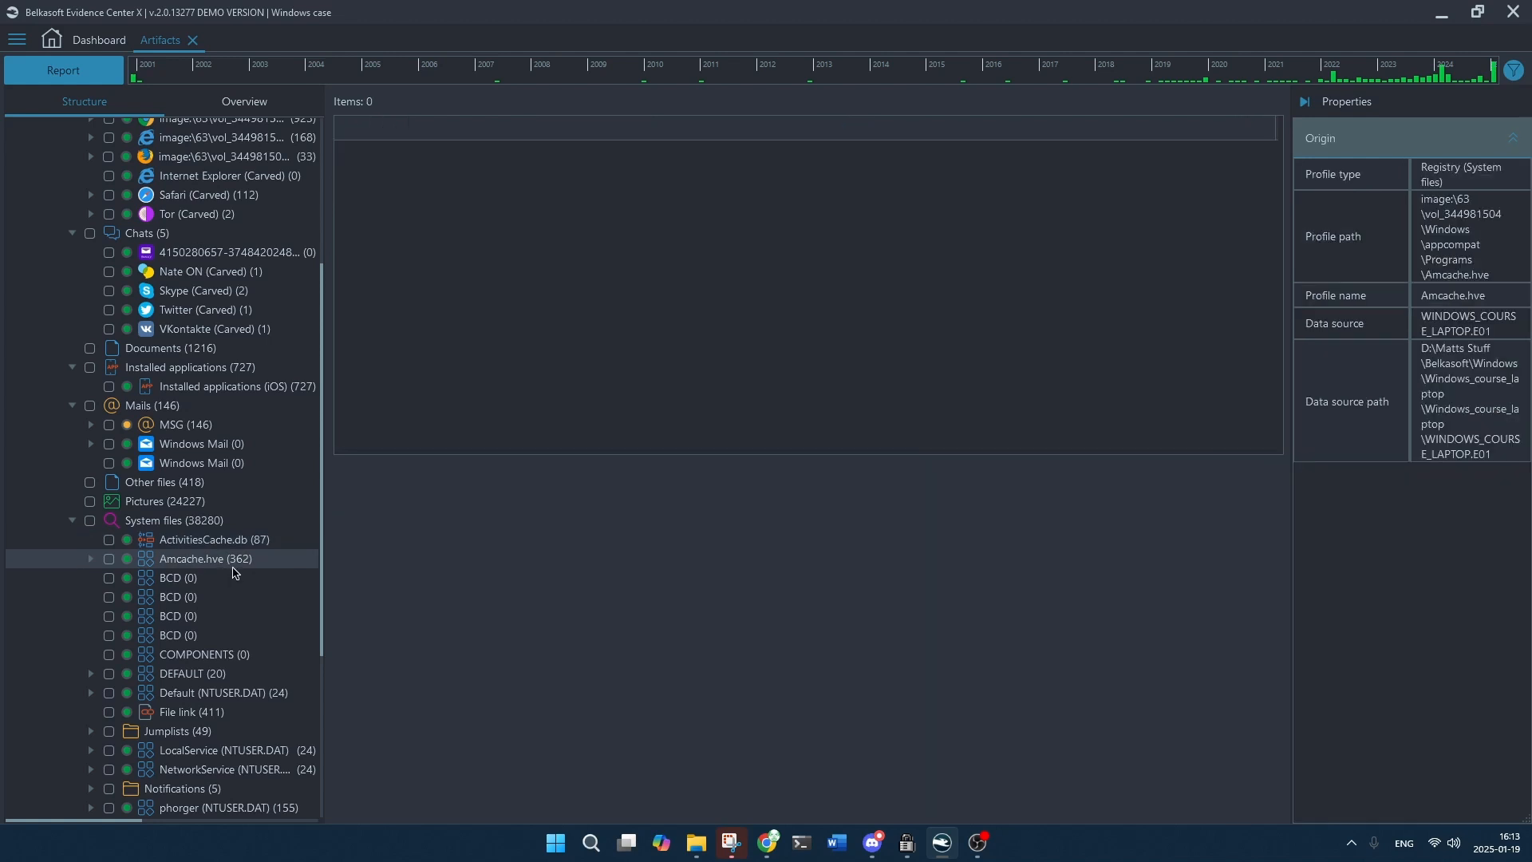
click(232, 542)
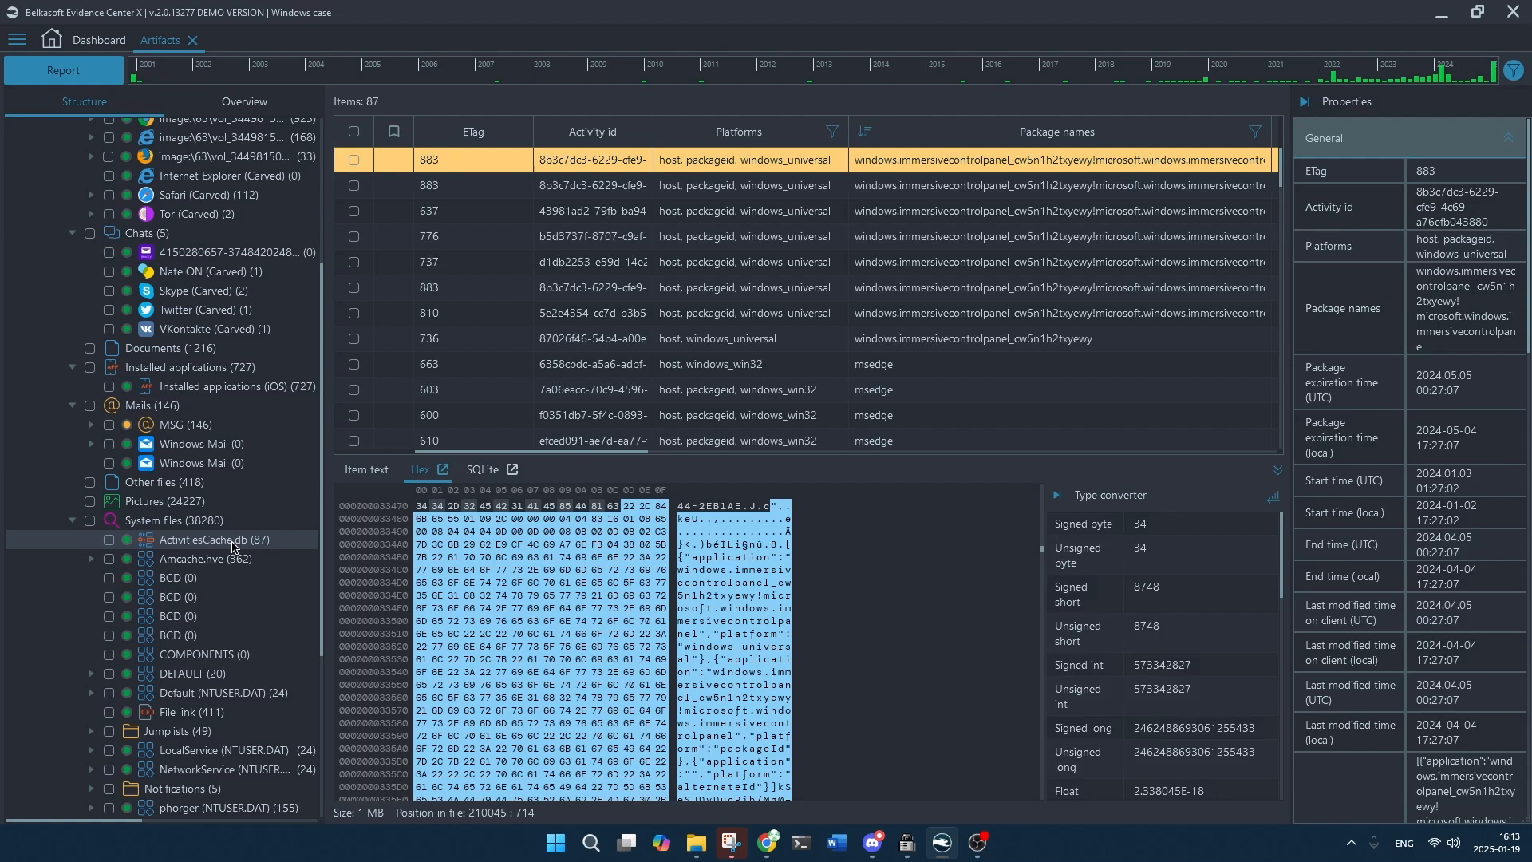
scroll(229, 600, down, 3)
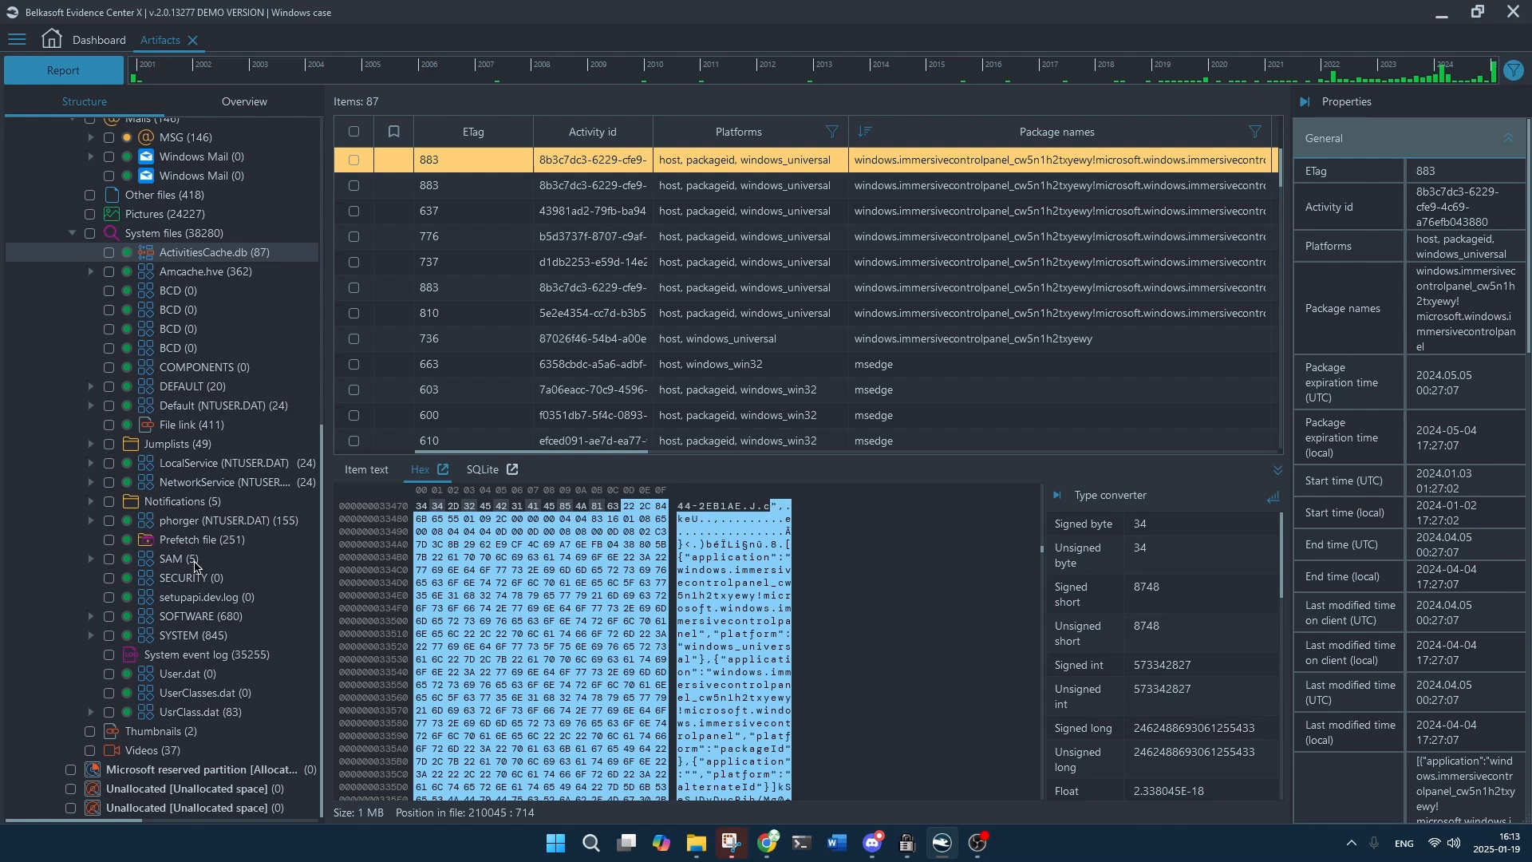
click(192, 273)
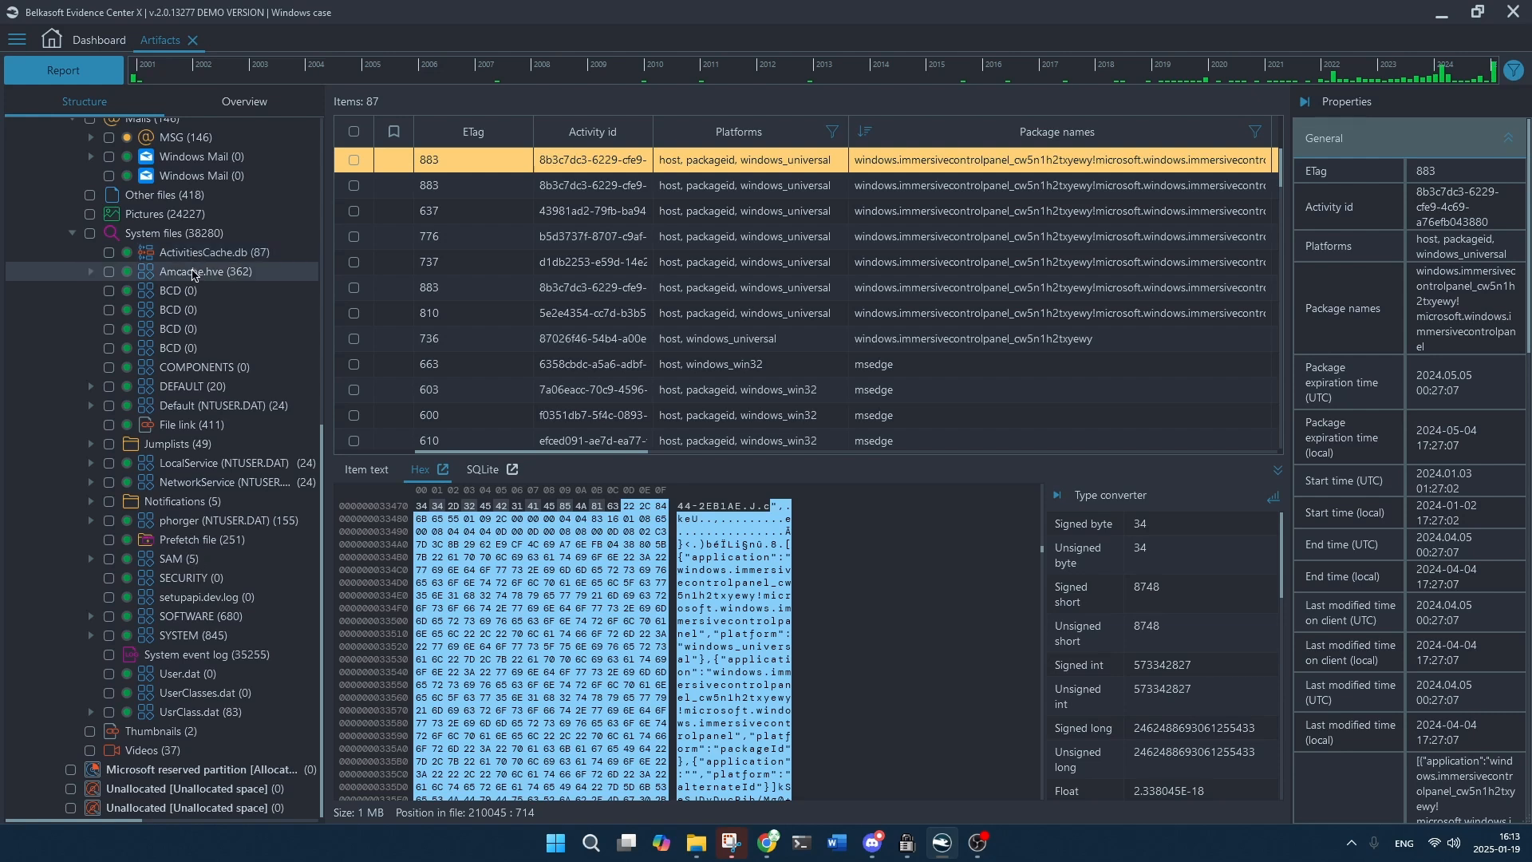
click(92, 272)
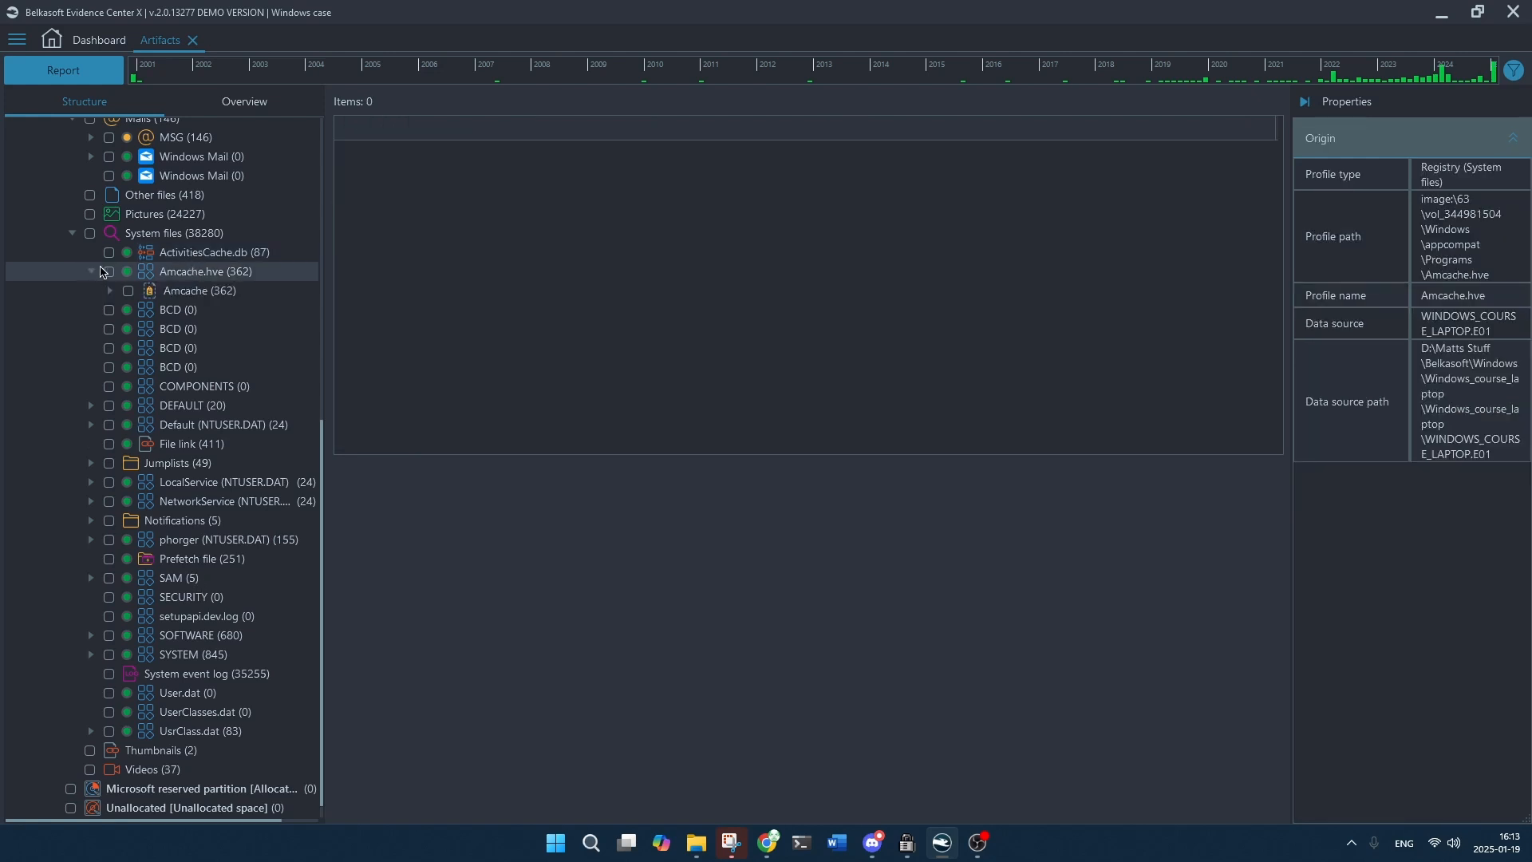
click(203, 293)
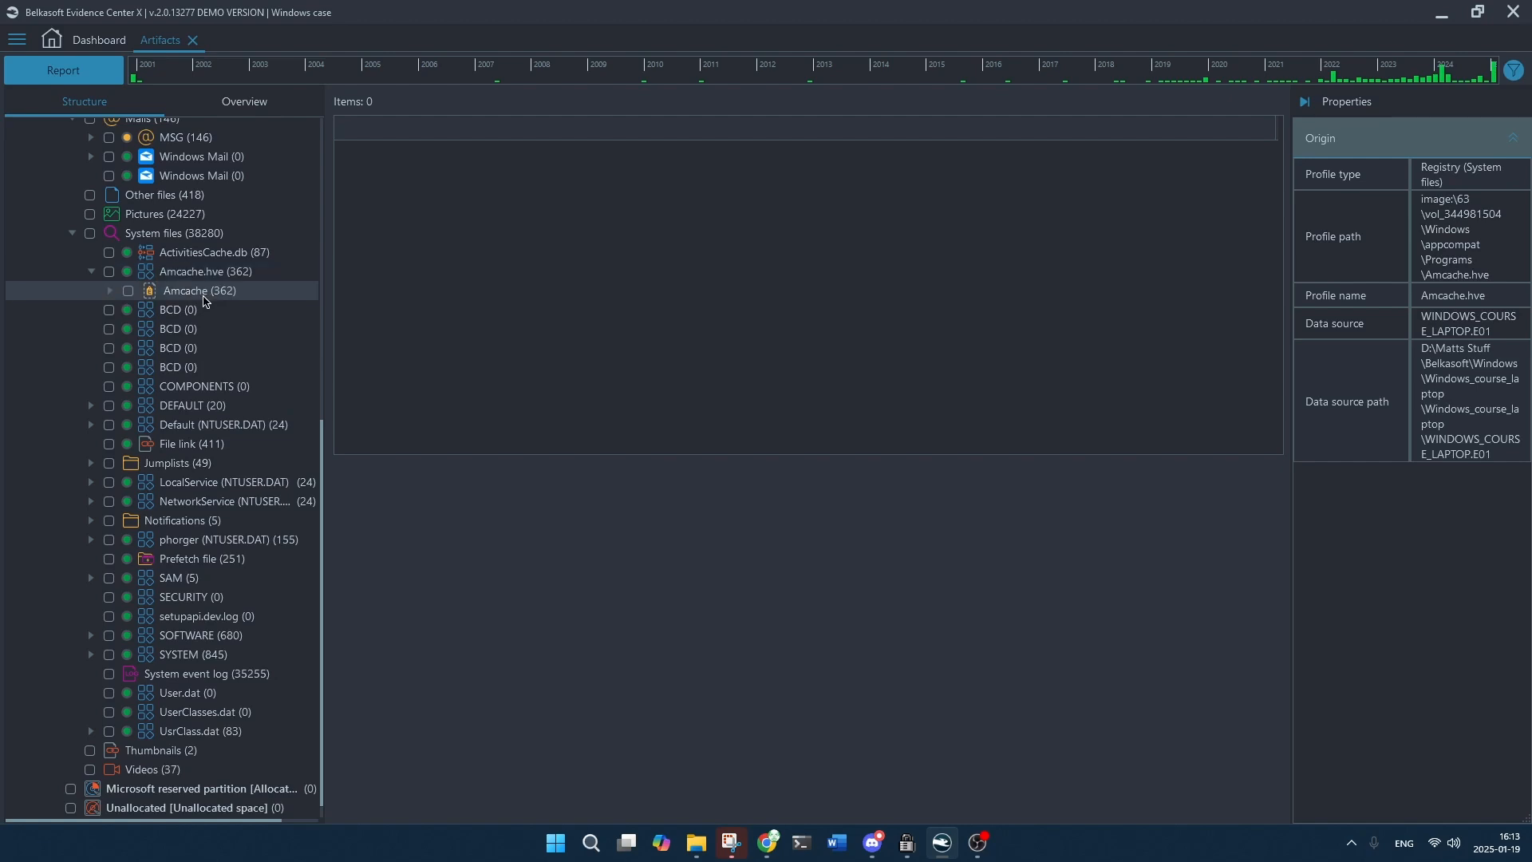
click(111, 291)
click(212, 316)
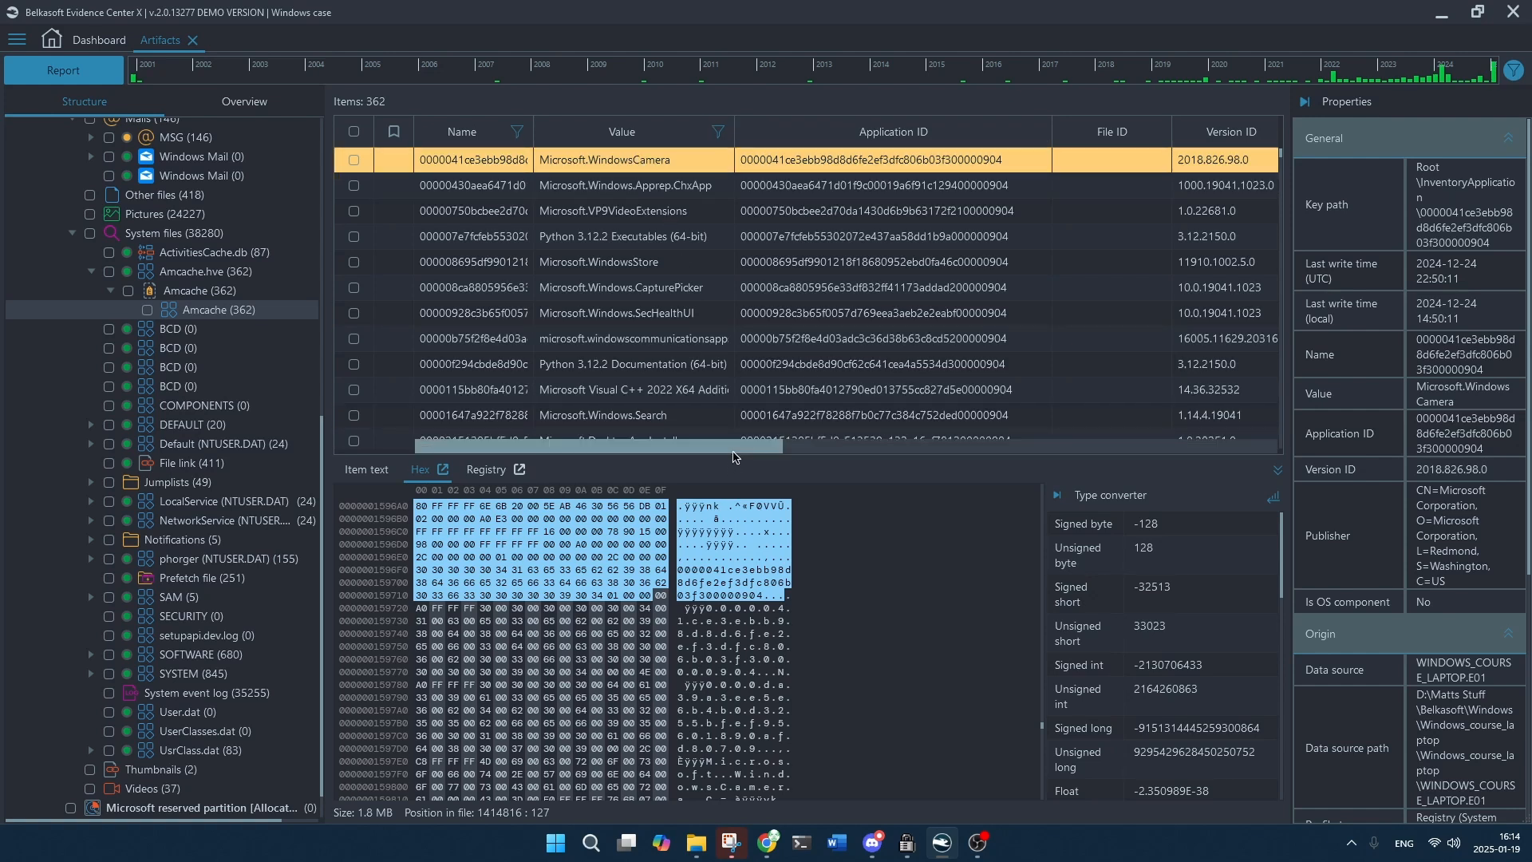
mouse_move(734, 457)
mouse_down()
mouse_move(1252, 443)
mouse_move(758, 448)
mouse_up()
scroll(663, 343, down, 2)
scroll(663, 343, down, 10)
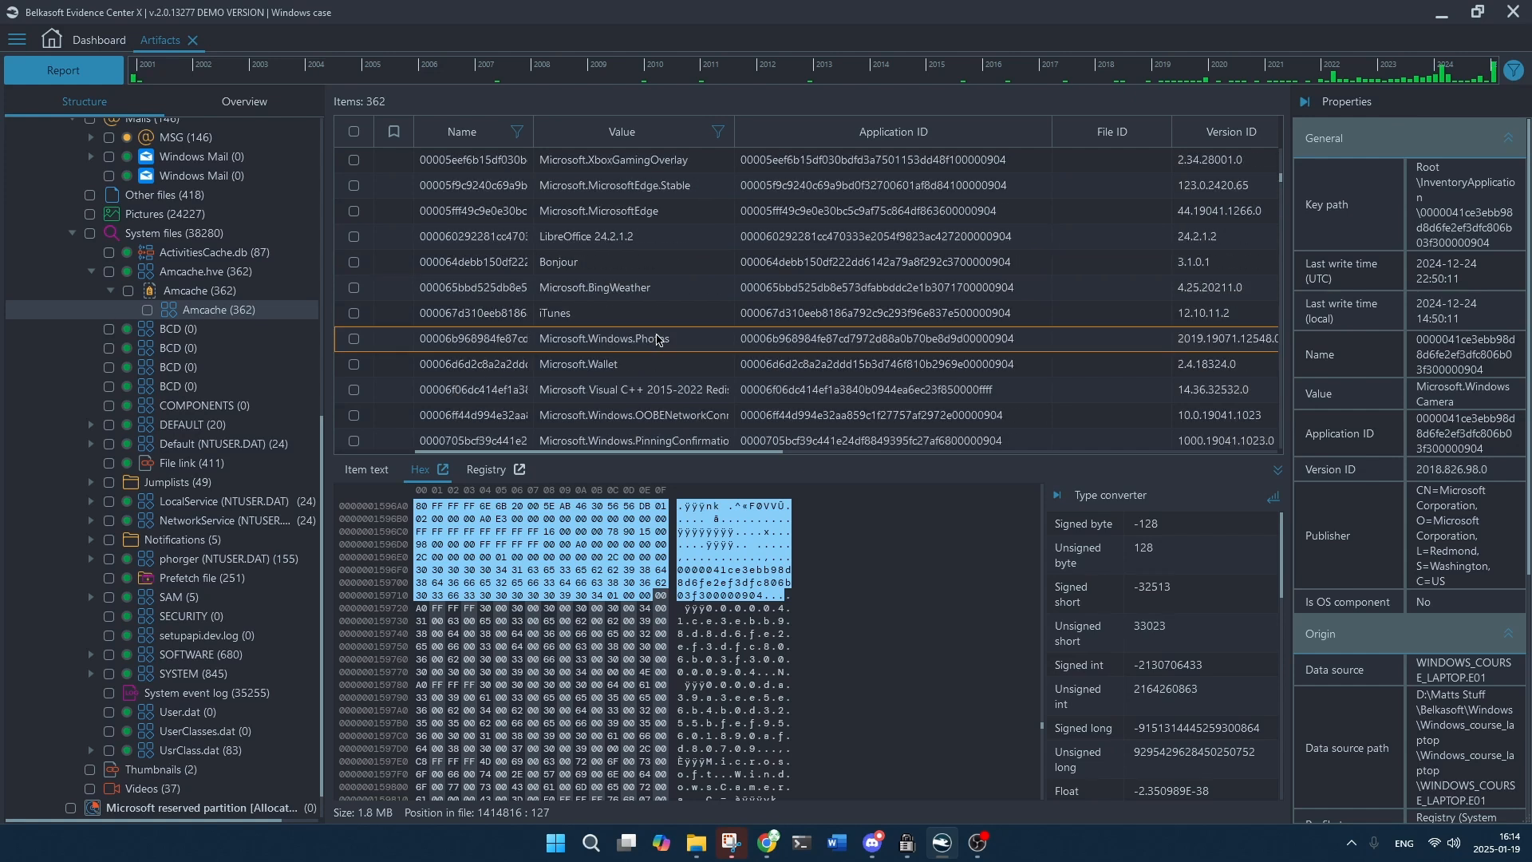
scroll(653, 338, down, 6)
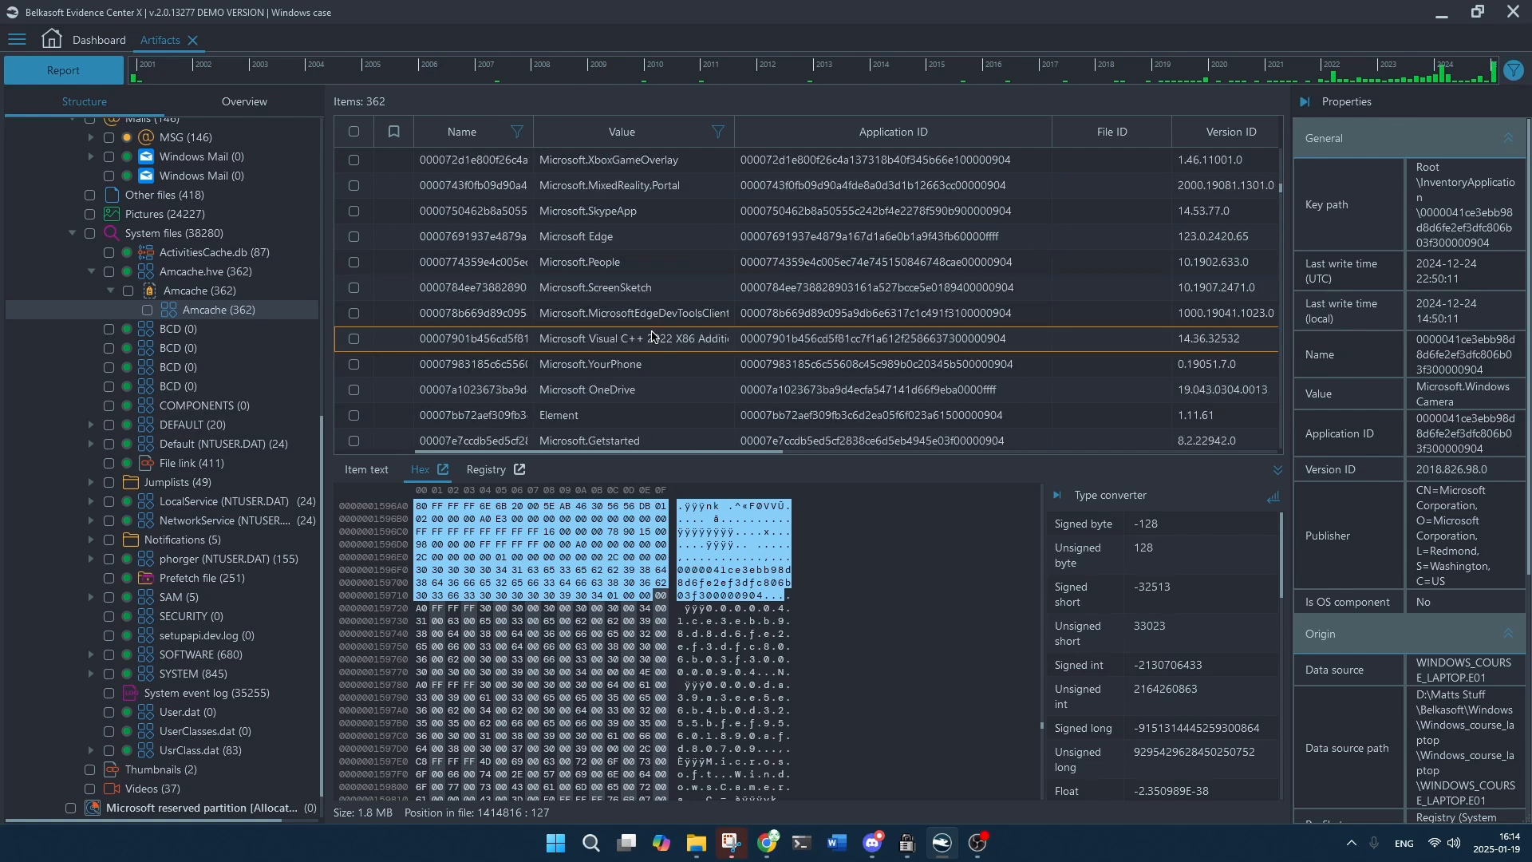
click(976, 843)
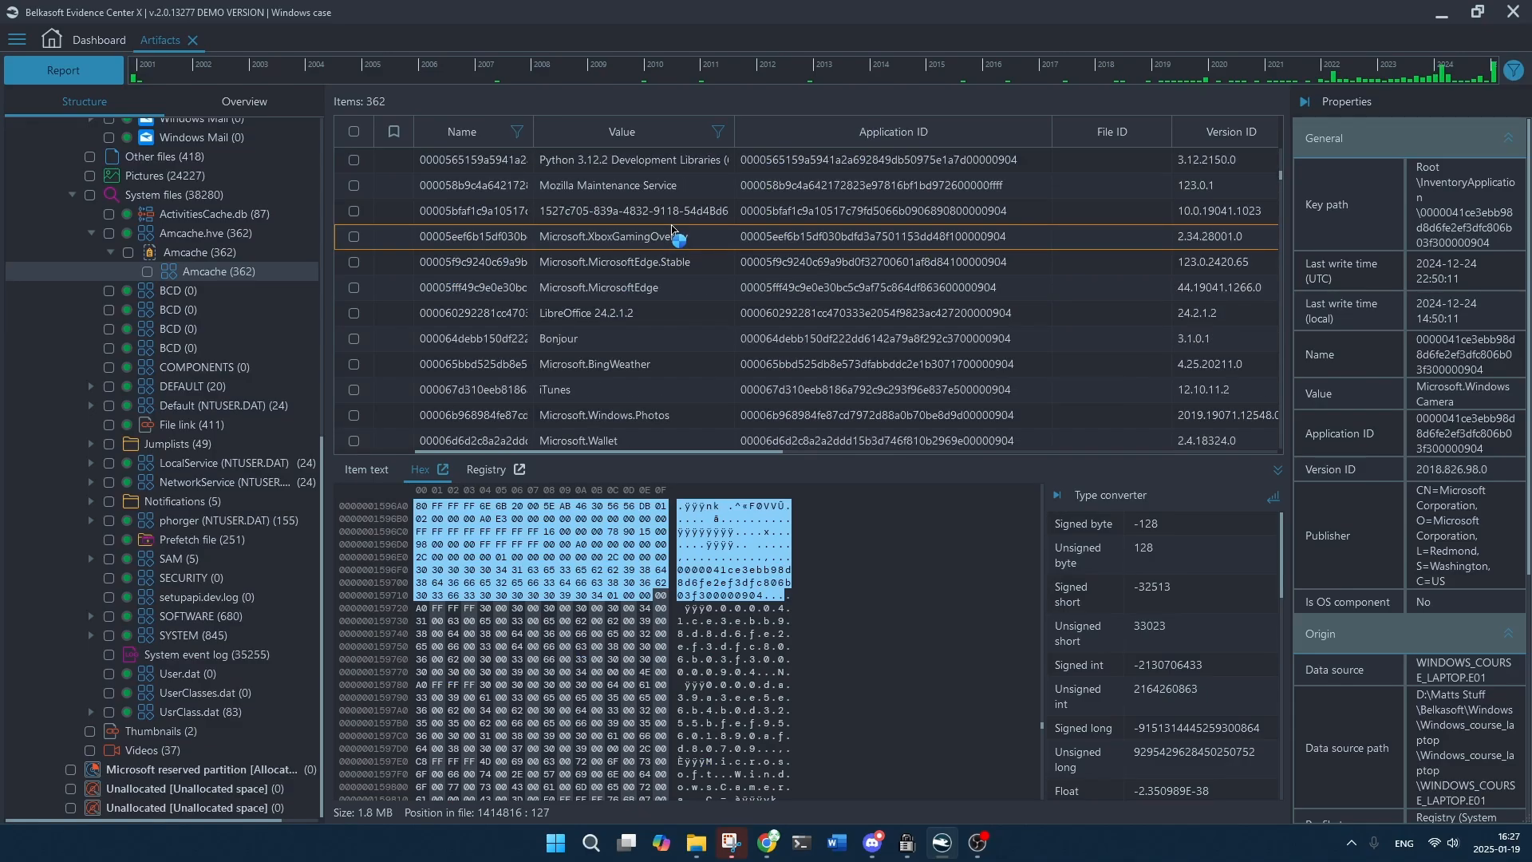
scroll(673, 230, up, 10)
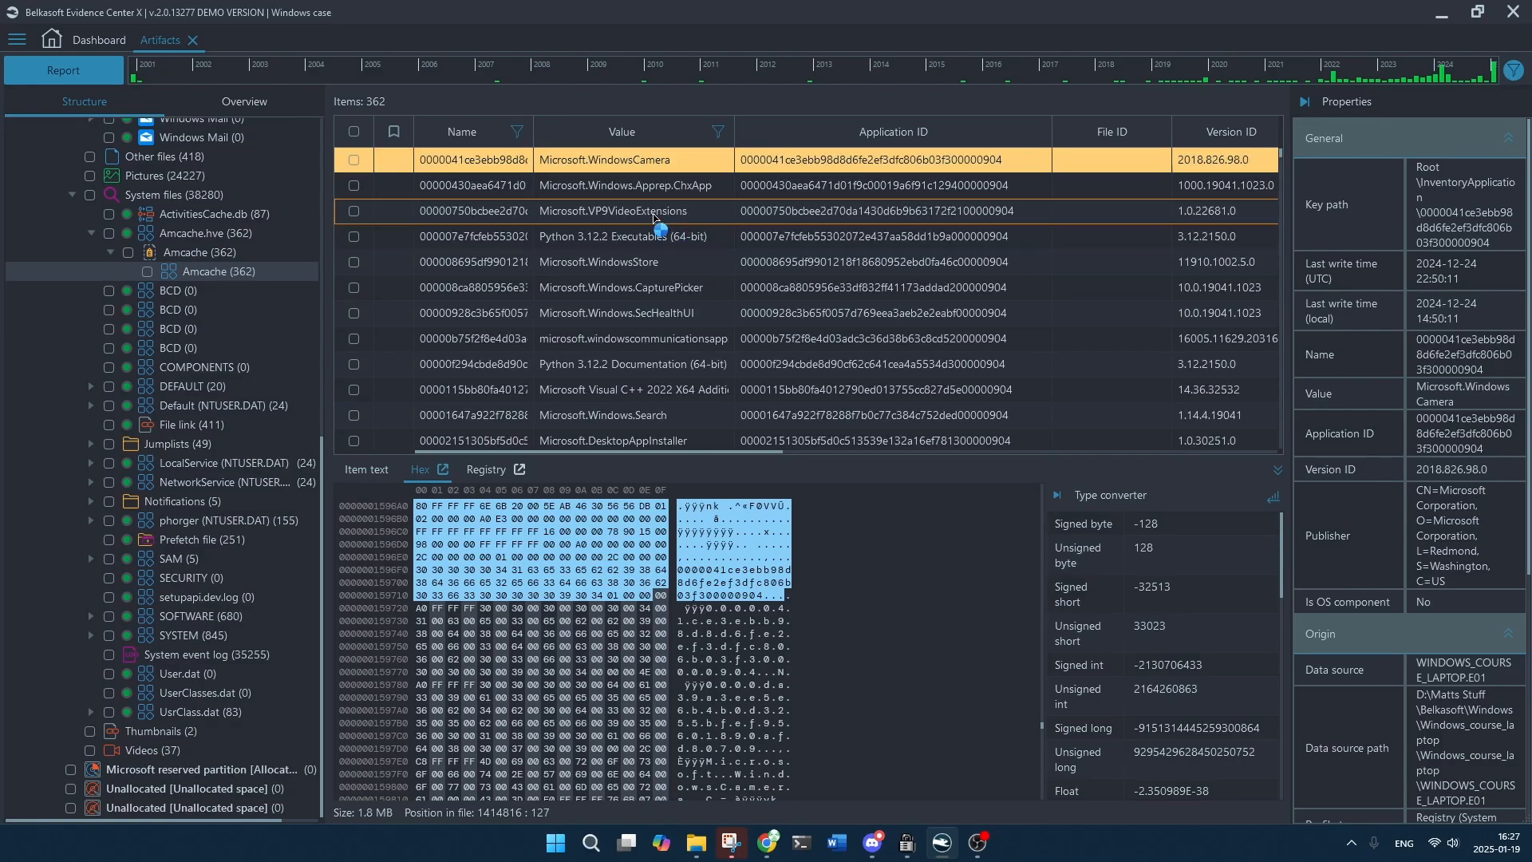
drag(656, 447, 567, 453)
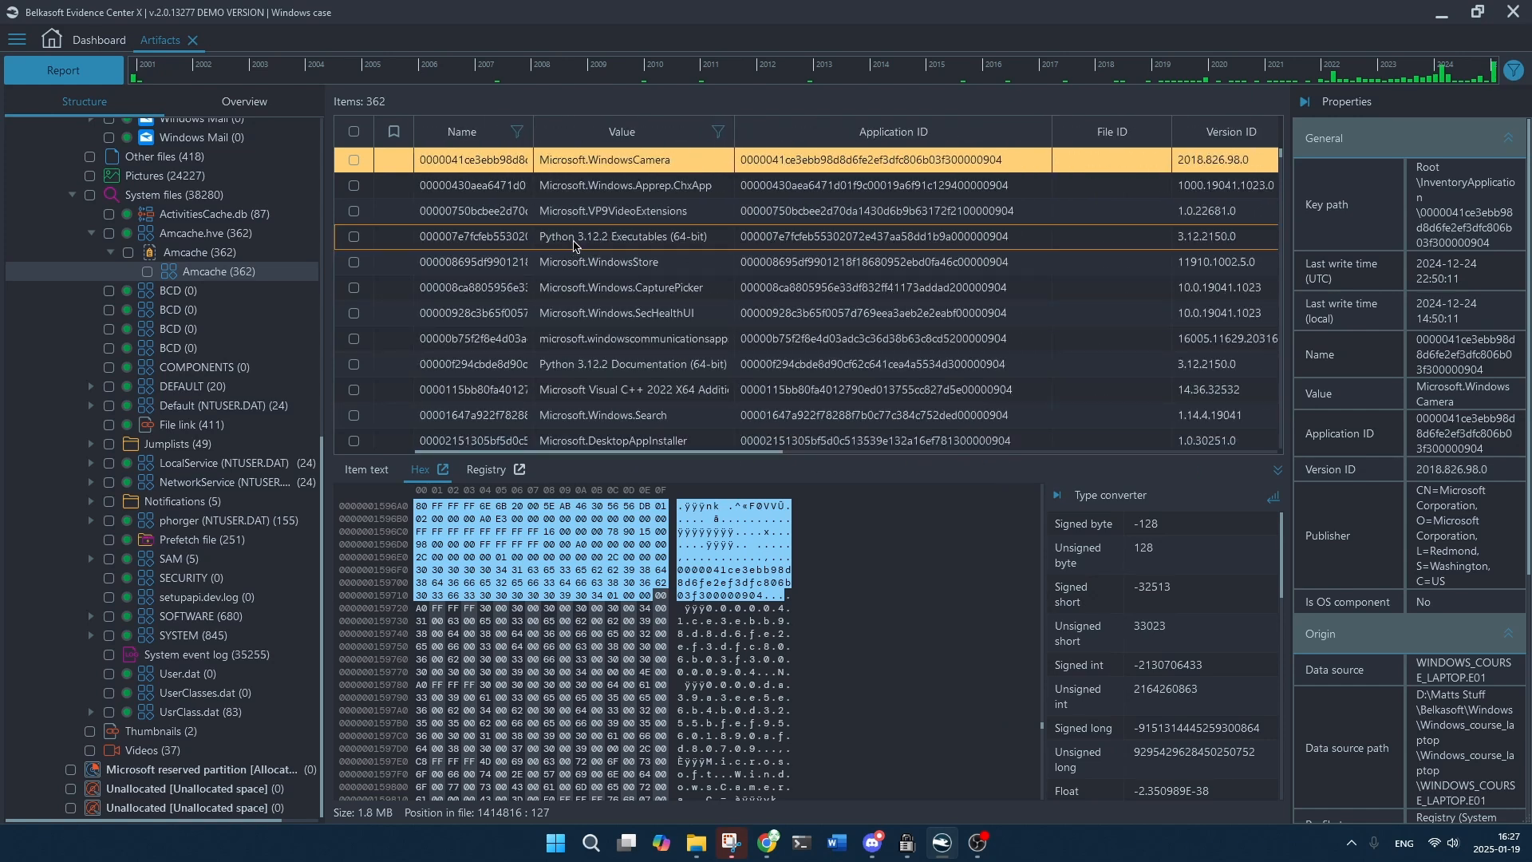
scroll(570, 238, down, 4)
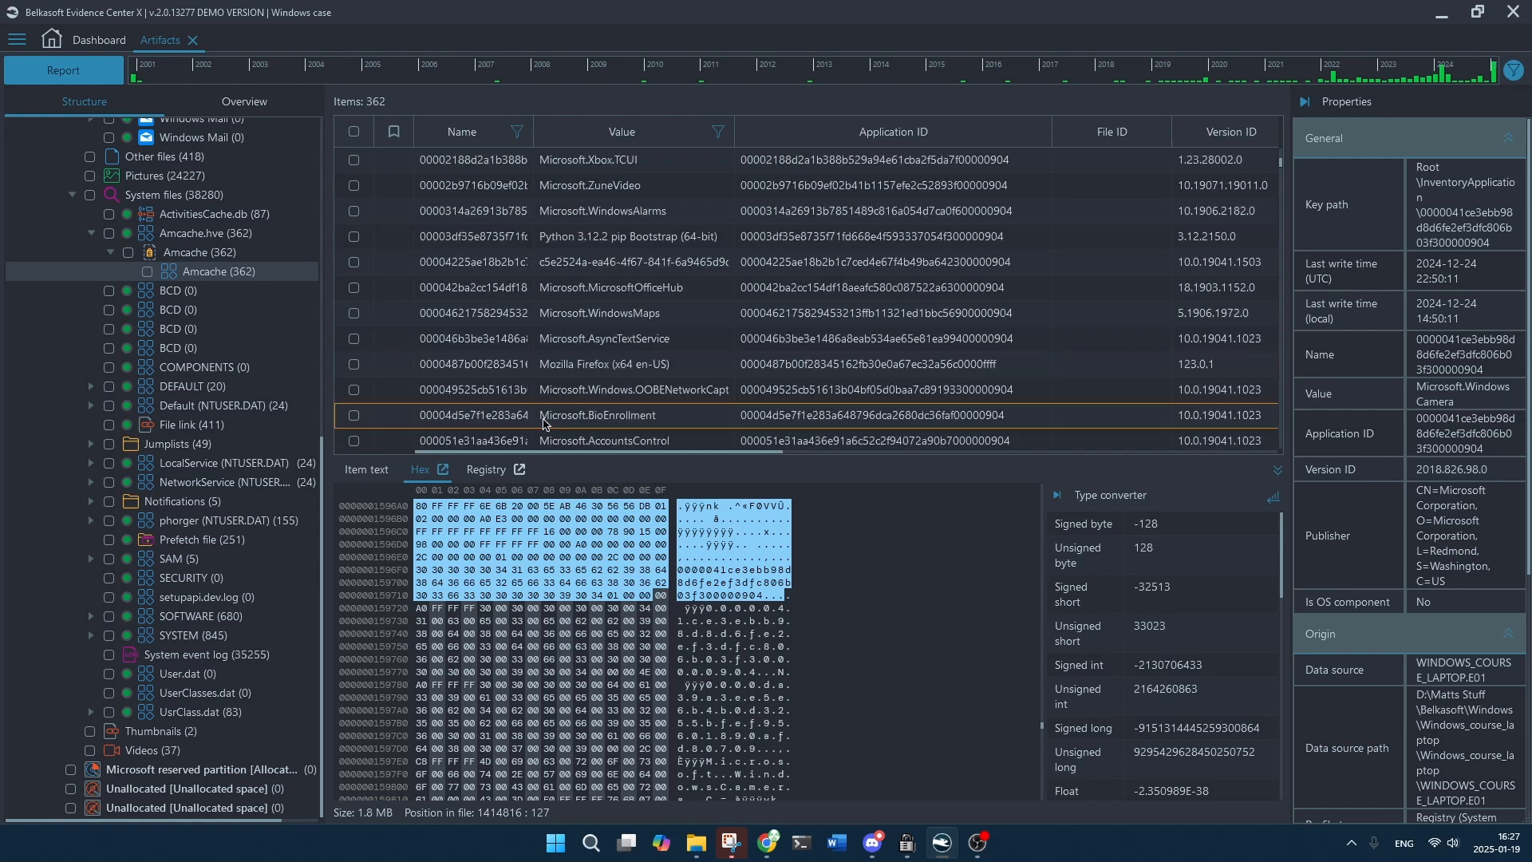
scroll(638, 351, up, 4)
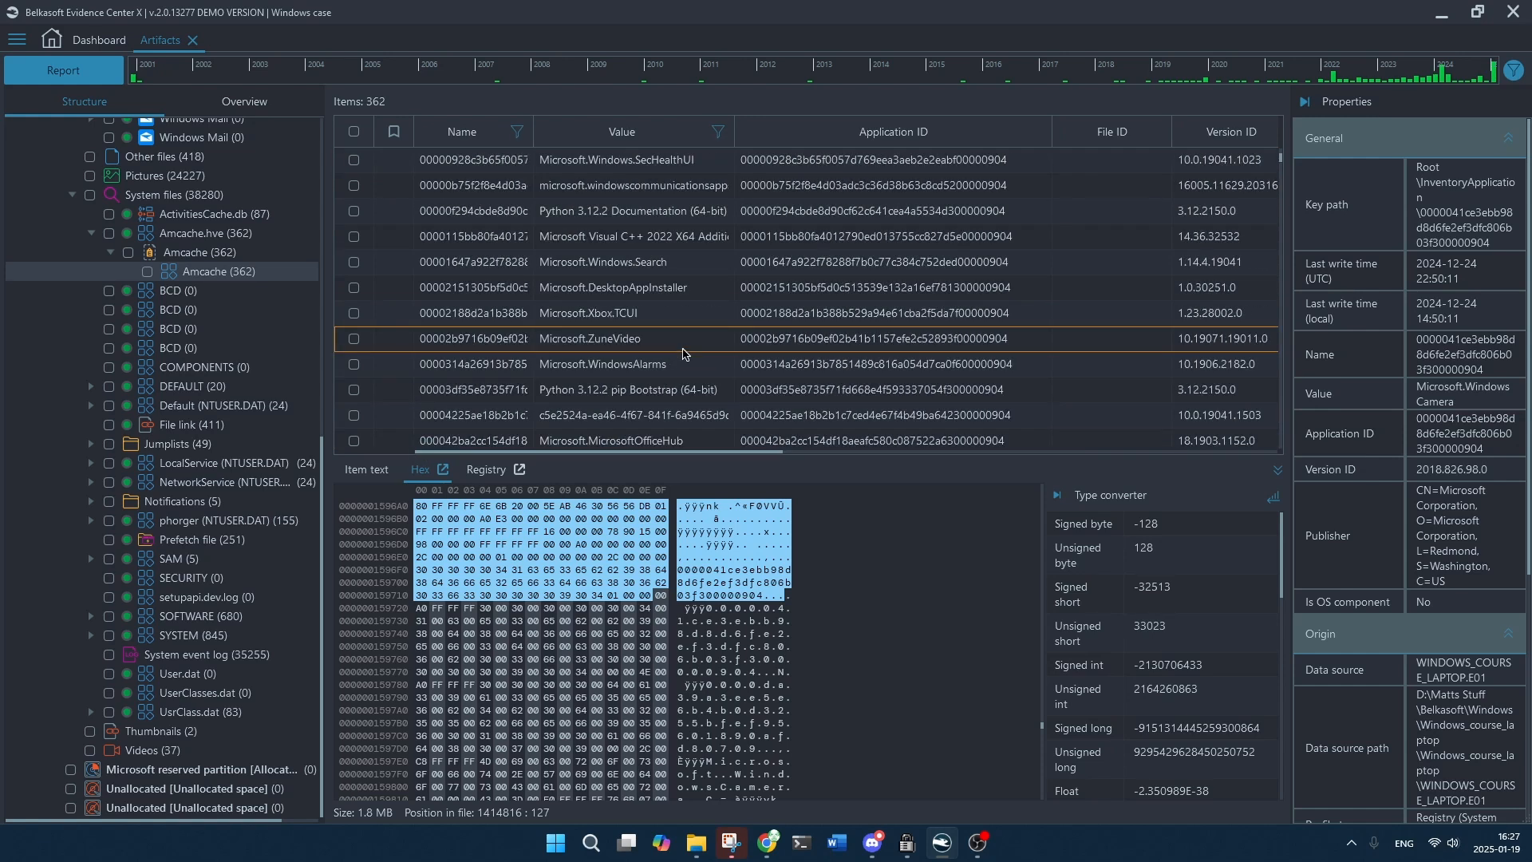
drag(638, 446, 912, 446)
drag(916, 446, 656, 446)
scroll(747, 284, down, 3)
scroll(746, 284, down, 10)
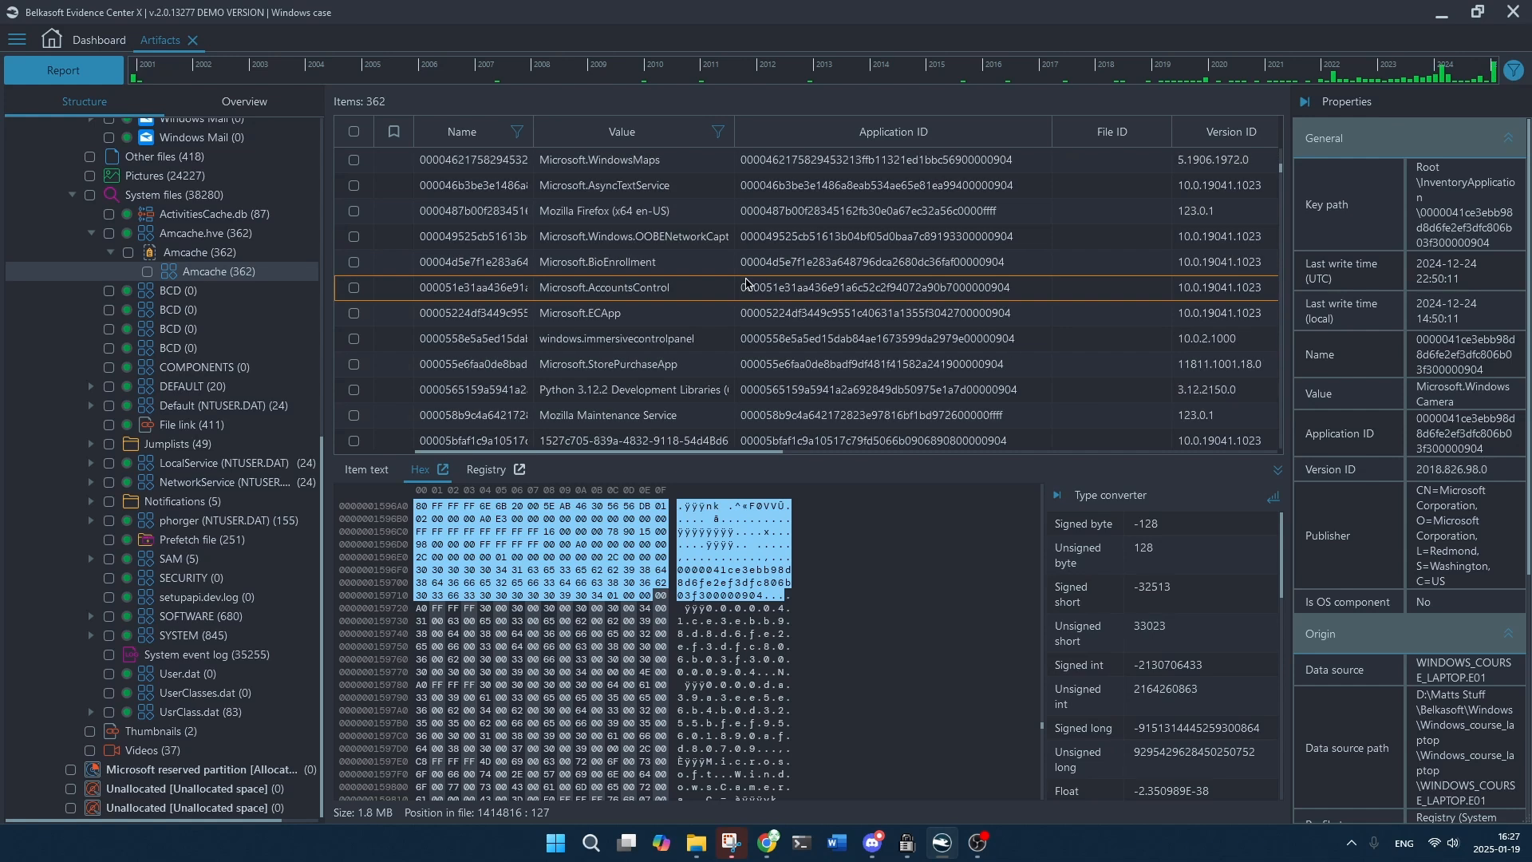
scroll(746, 284, down, 6)
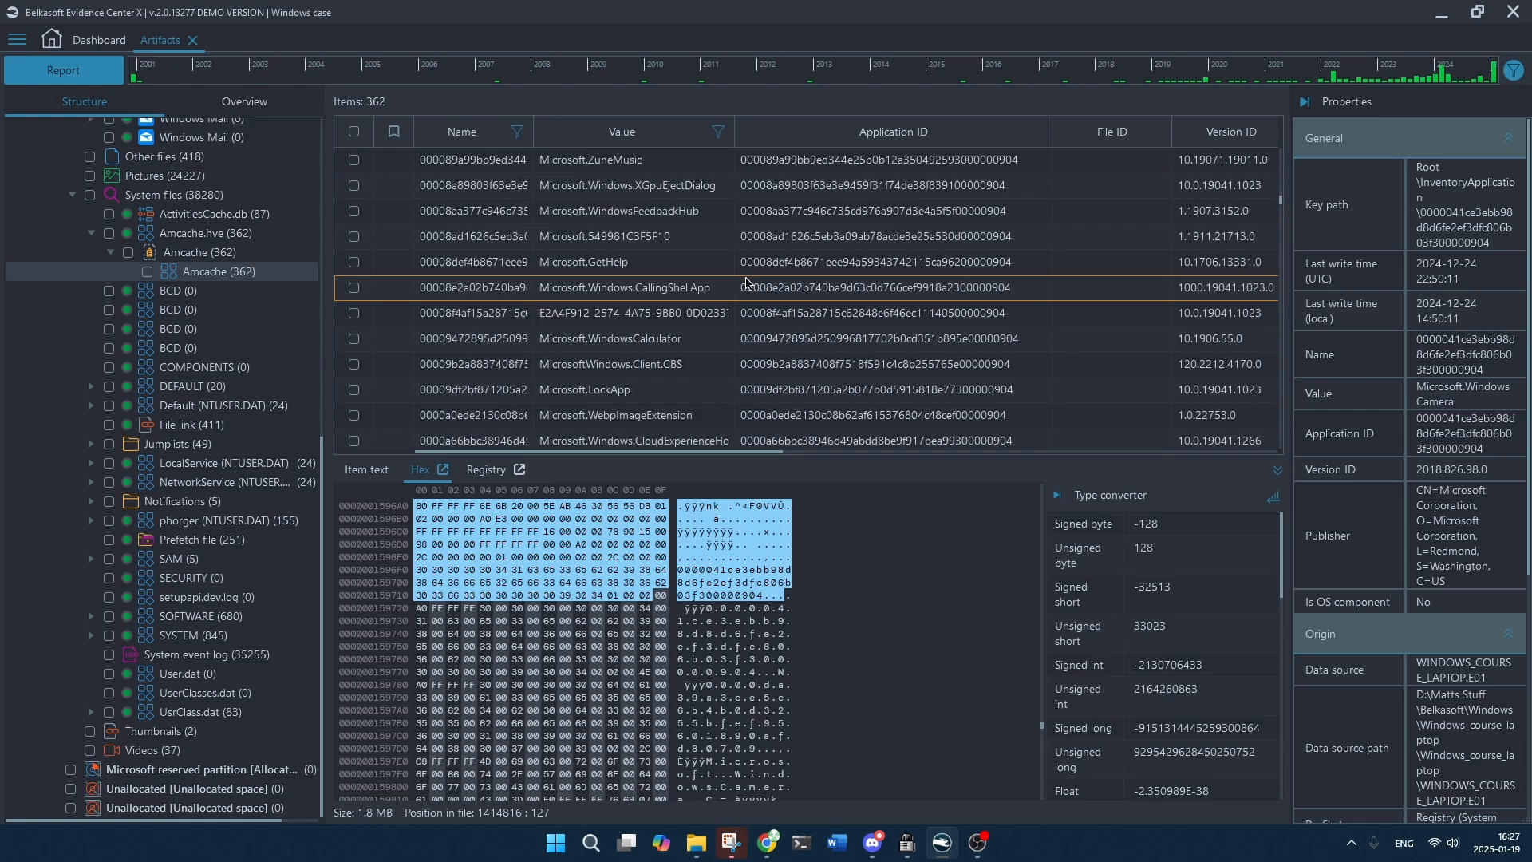
scroll(743, 277, down, 1)
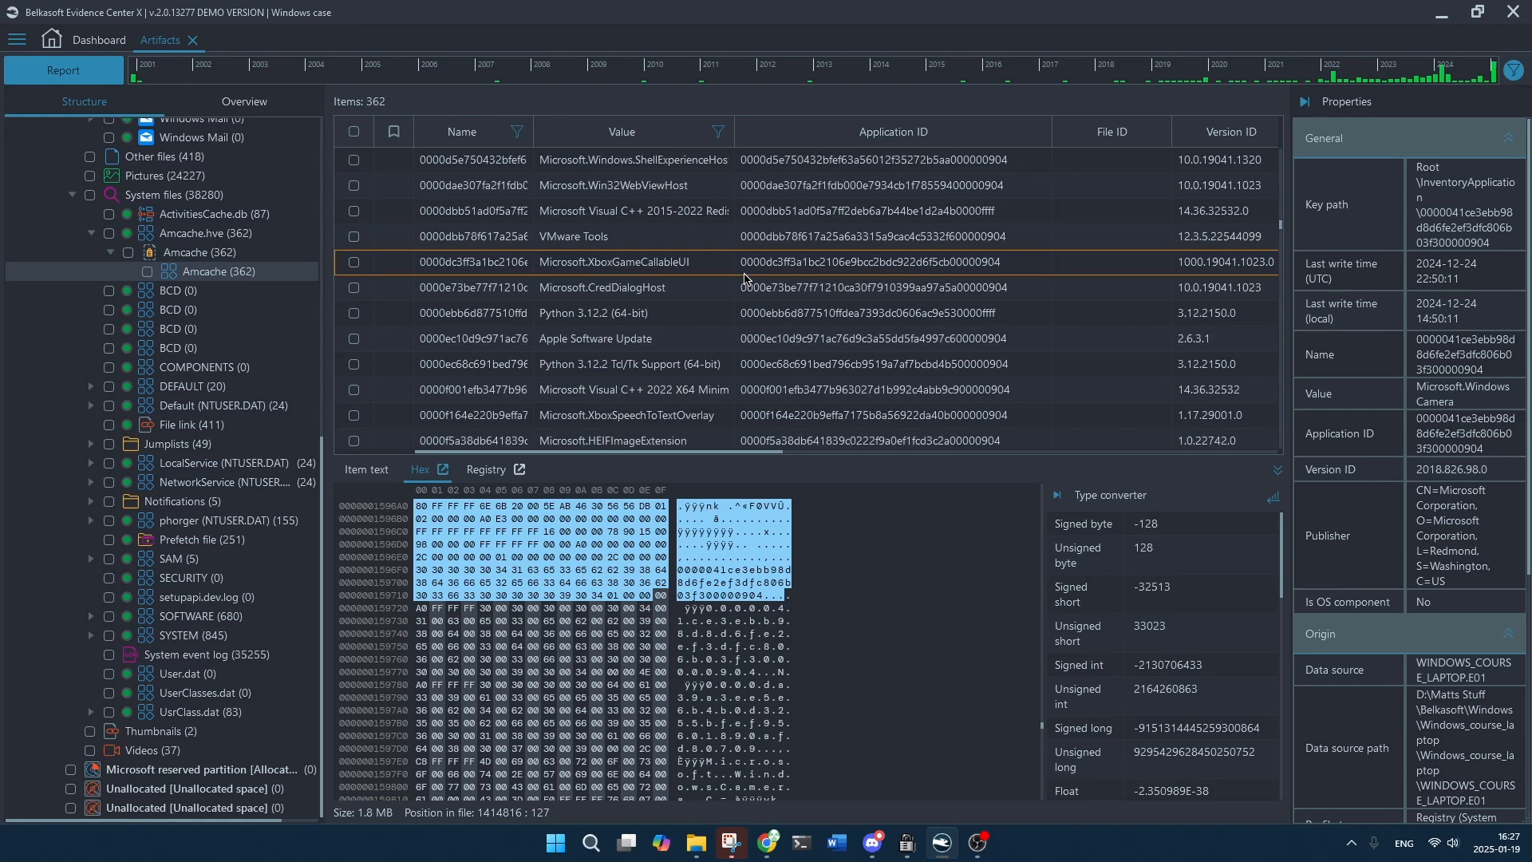
scroll(718, 234, down, 2)
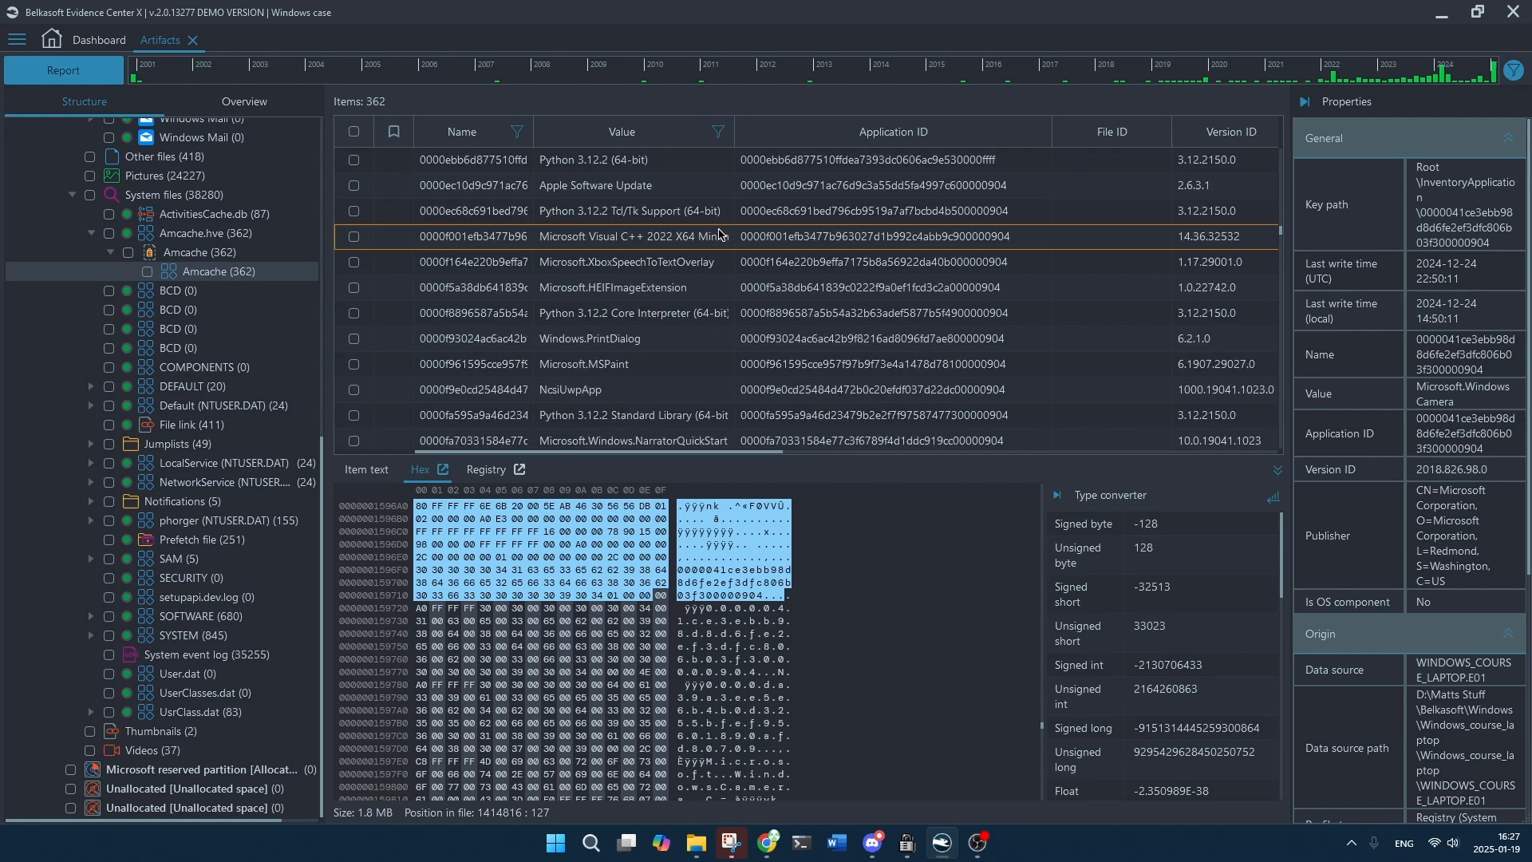
scroll(717, 234, down, 2)
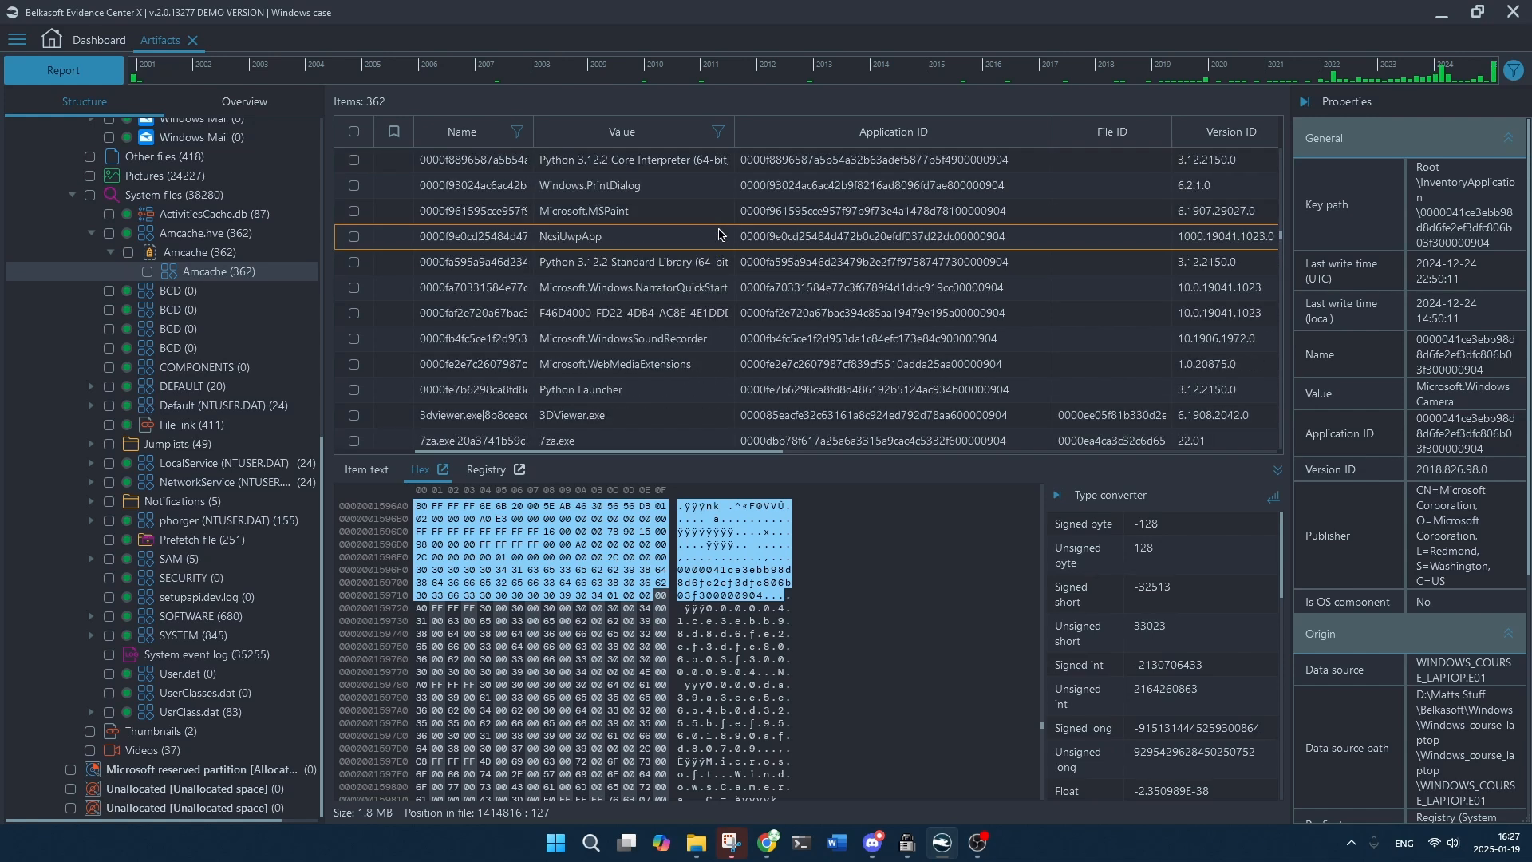
scroll(718, 233, down, 3)
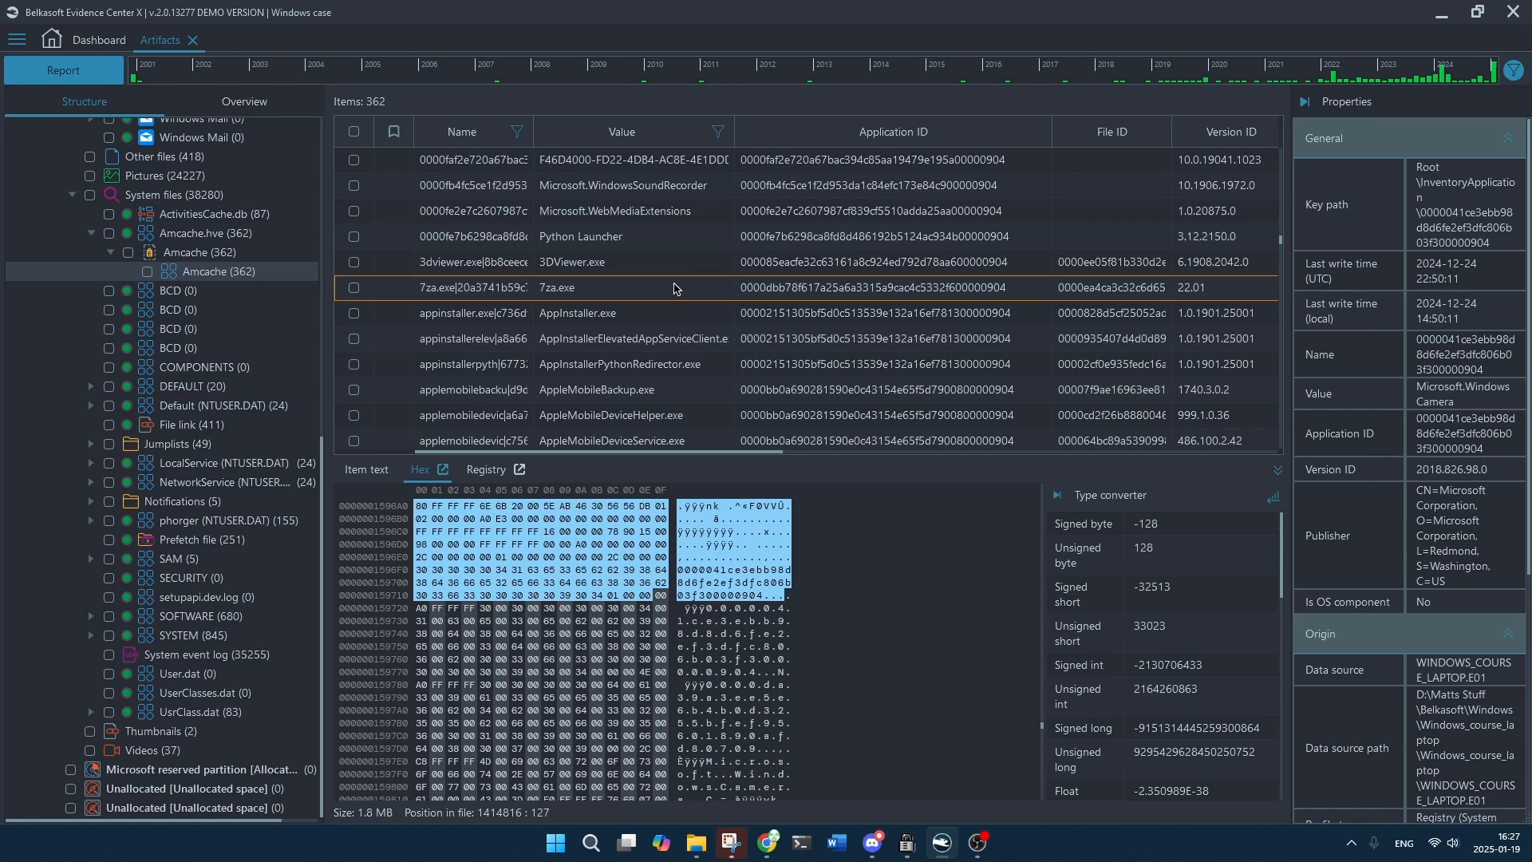
scroll(672, 286, down, 2)
scroll(673, 284, down, 2)
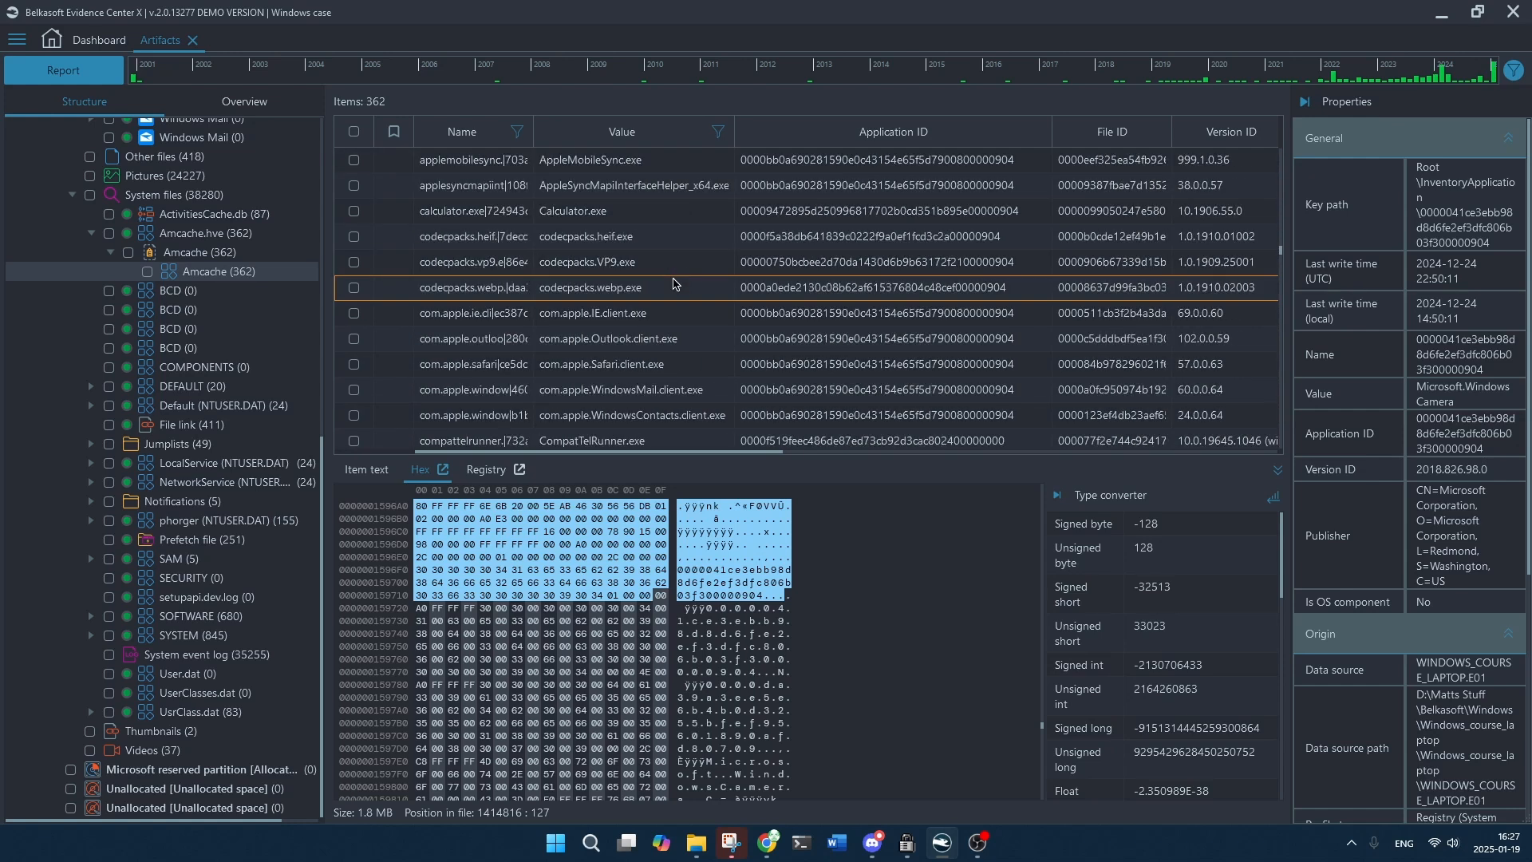
scroll(672, 282, down, 2)
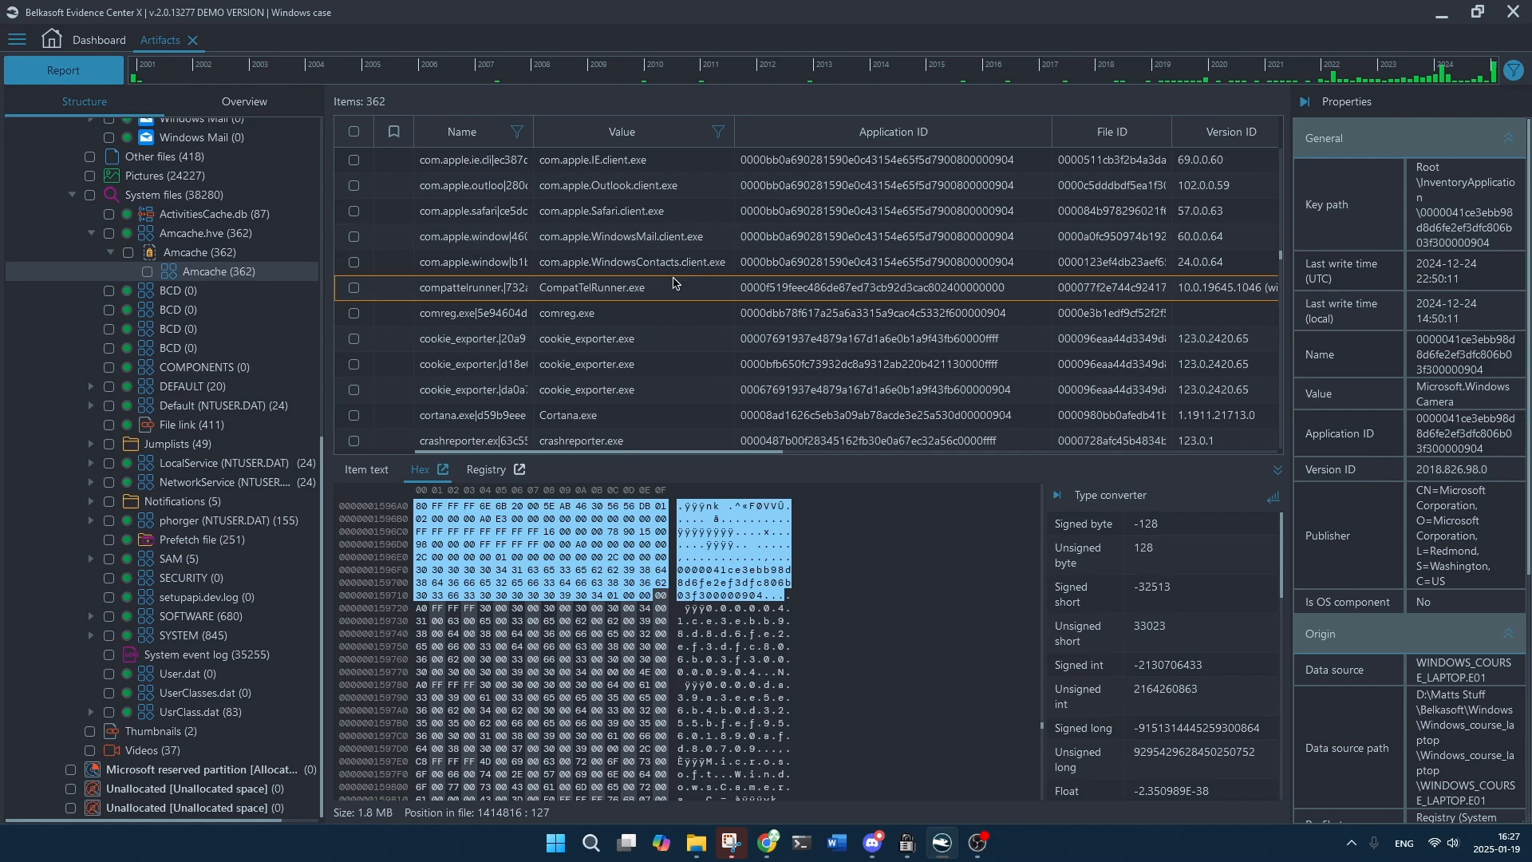
scroll(673, 283, down, 1)
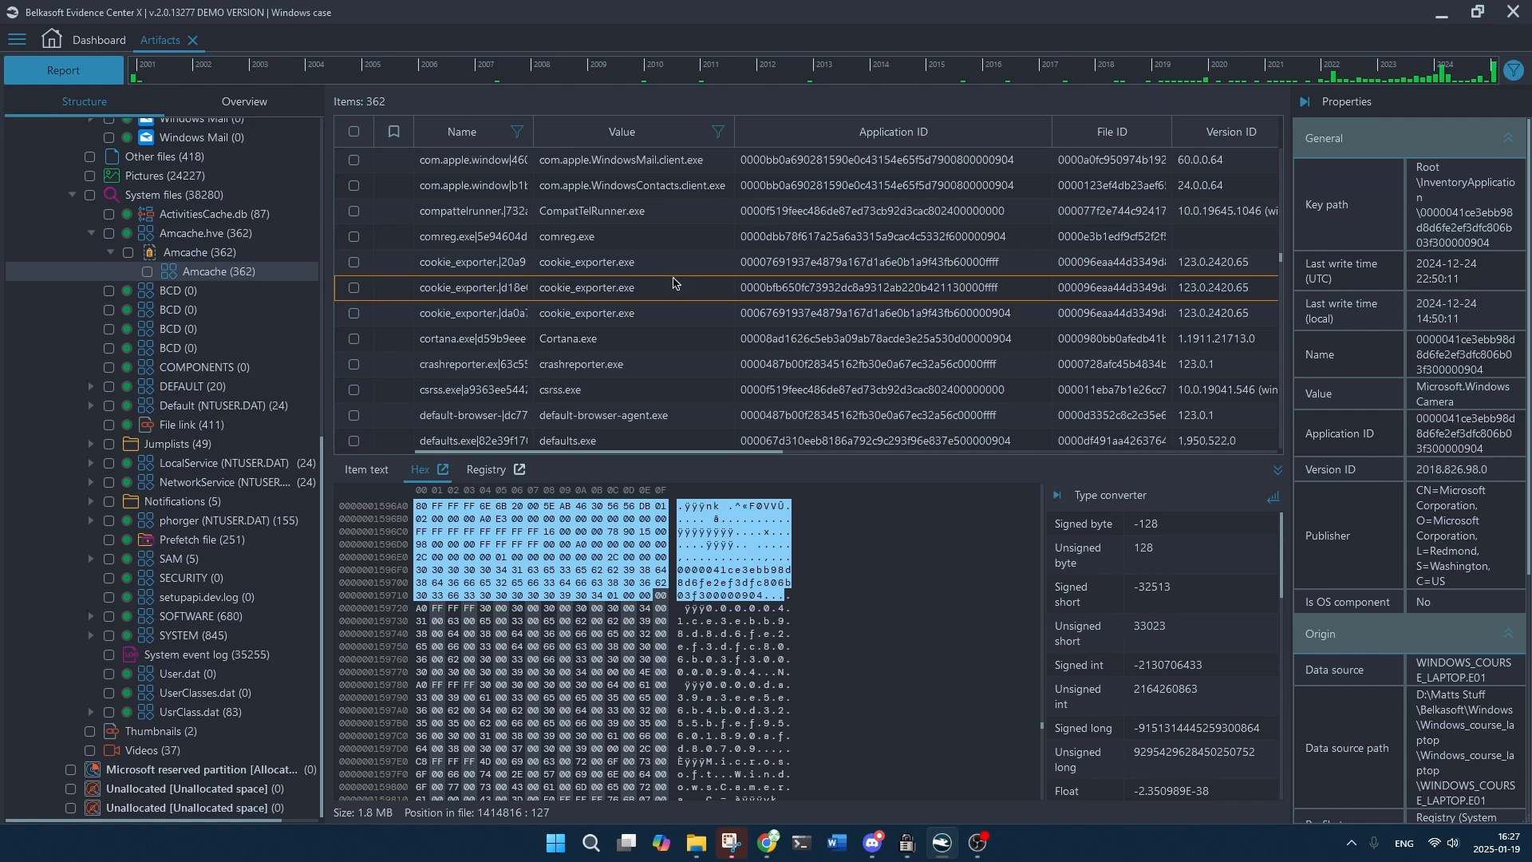
Inspect cortana.exe, then firefox.exe's Amcache record with full path, hash and version 123.0.1.
click(612, 340)
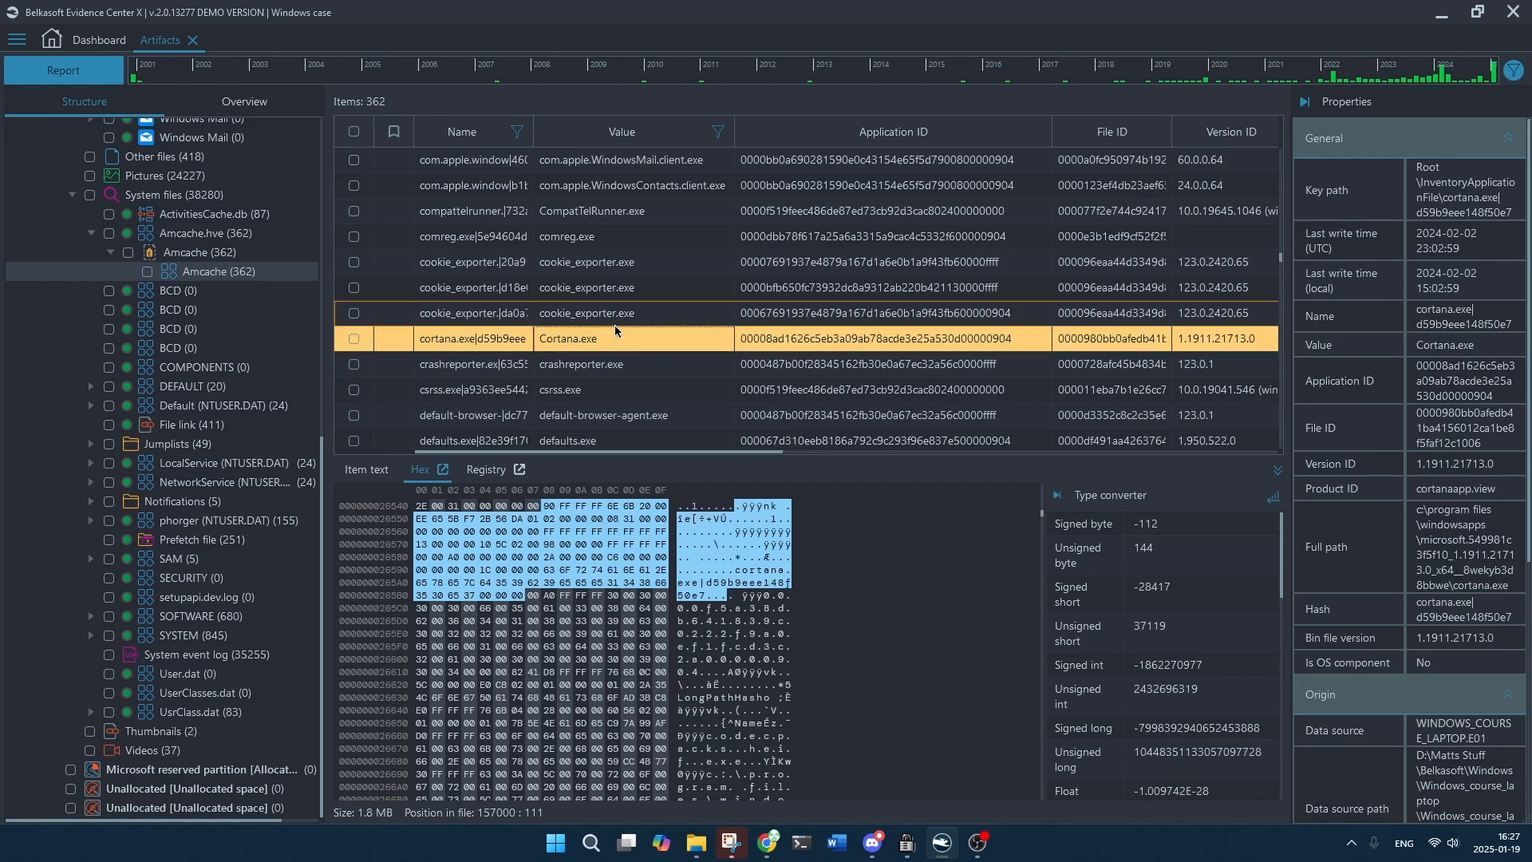
scroll(614, 335, down, 2)
scroll(615, 330, down, 2)
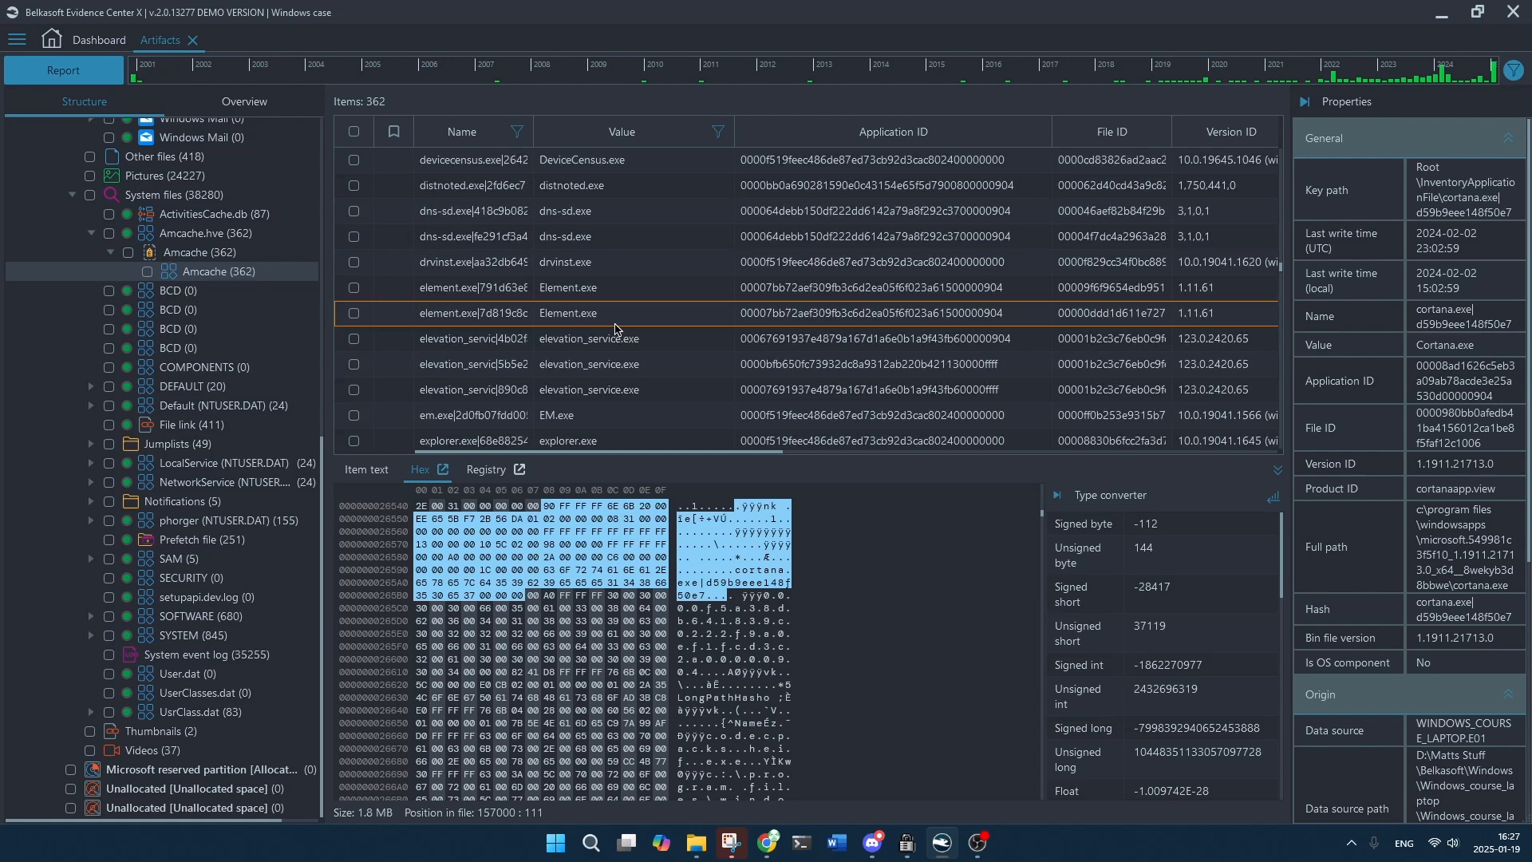
scroll(615, 328, down, 2)
click(619, 391)
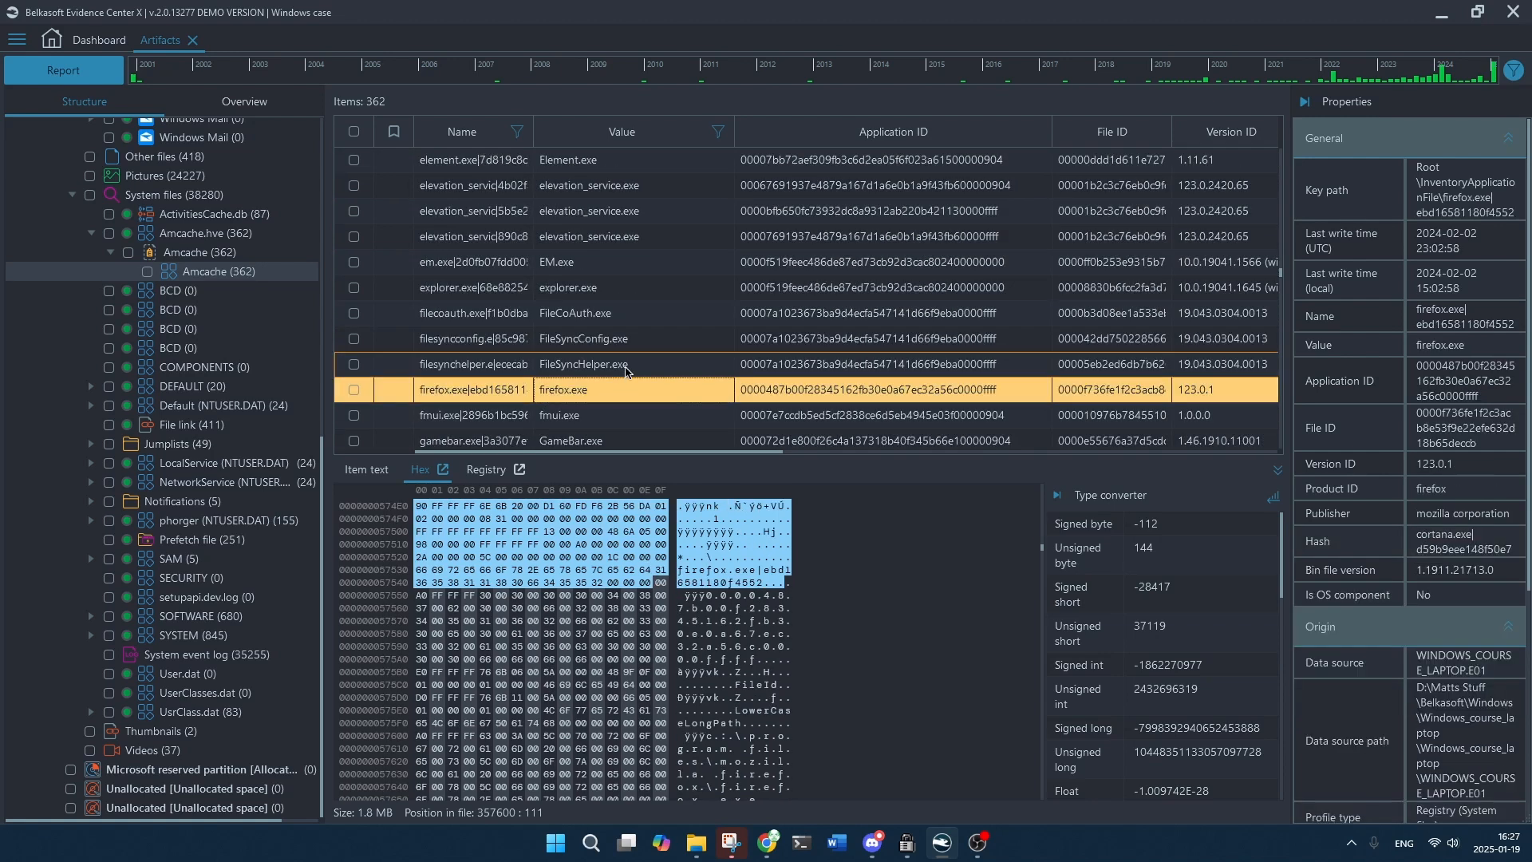
scroll(638, 351, down, 2)
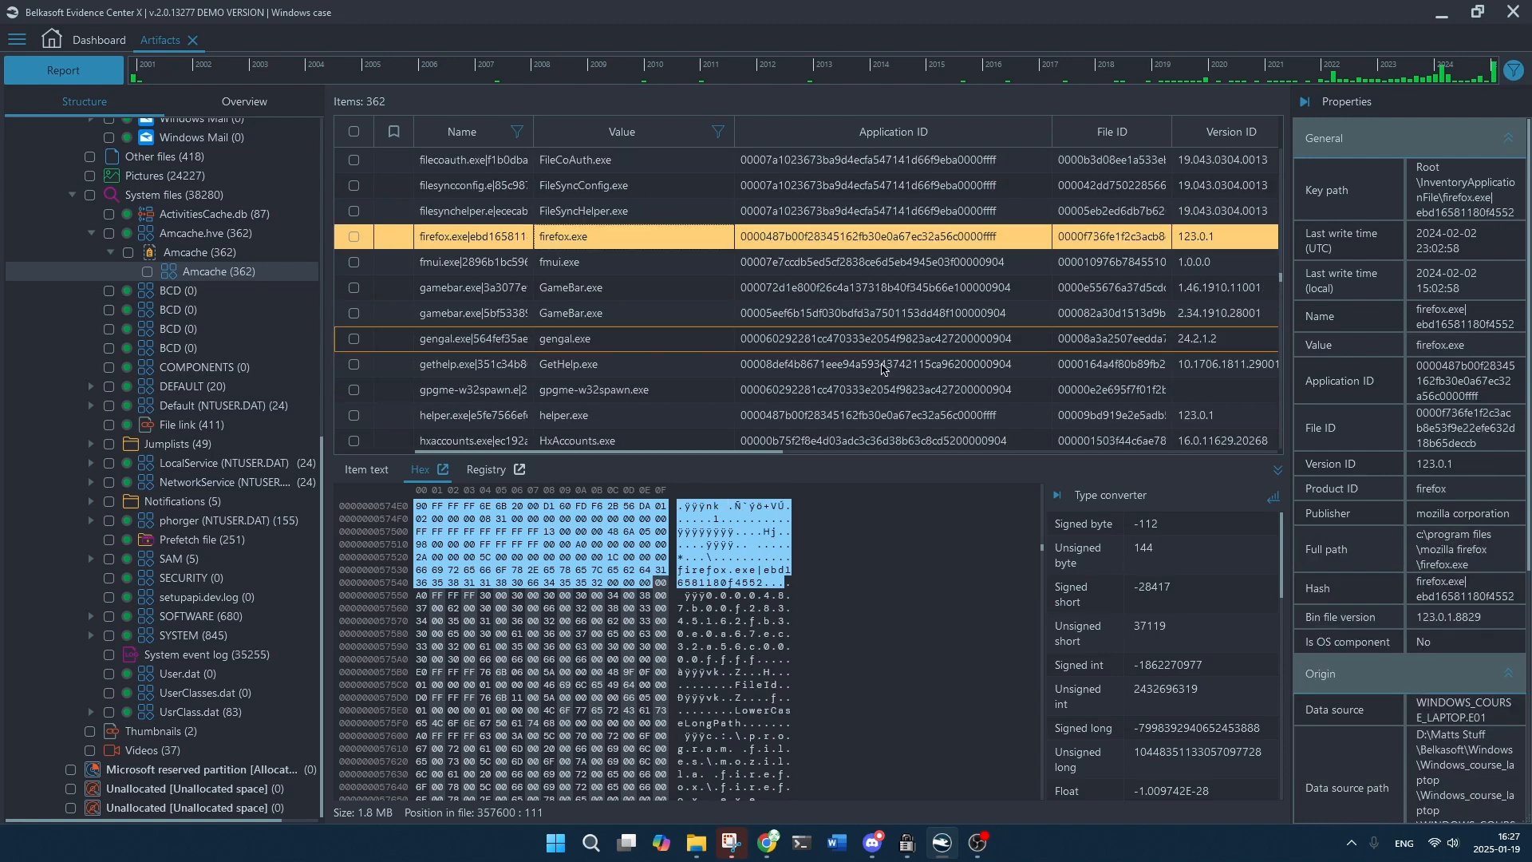
drag(771, 457, 1291, 441)
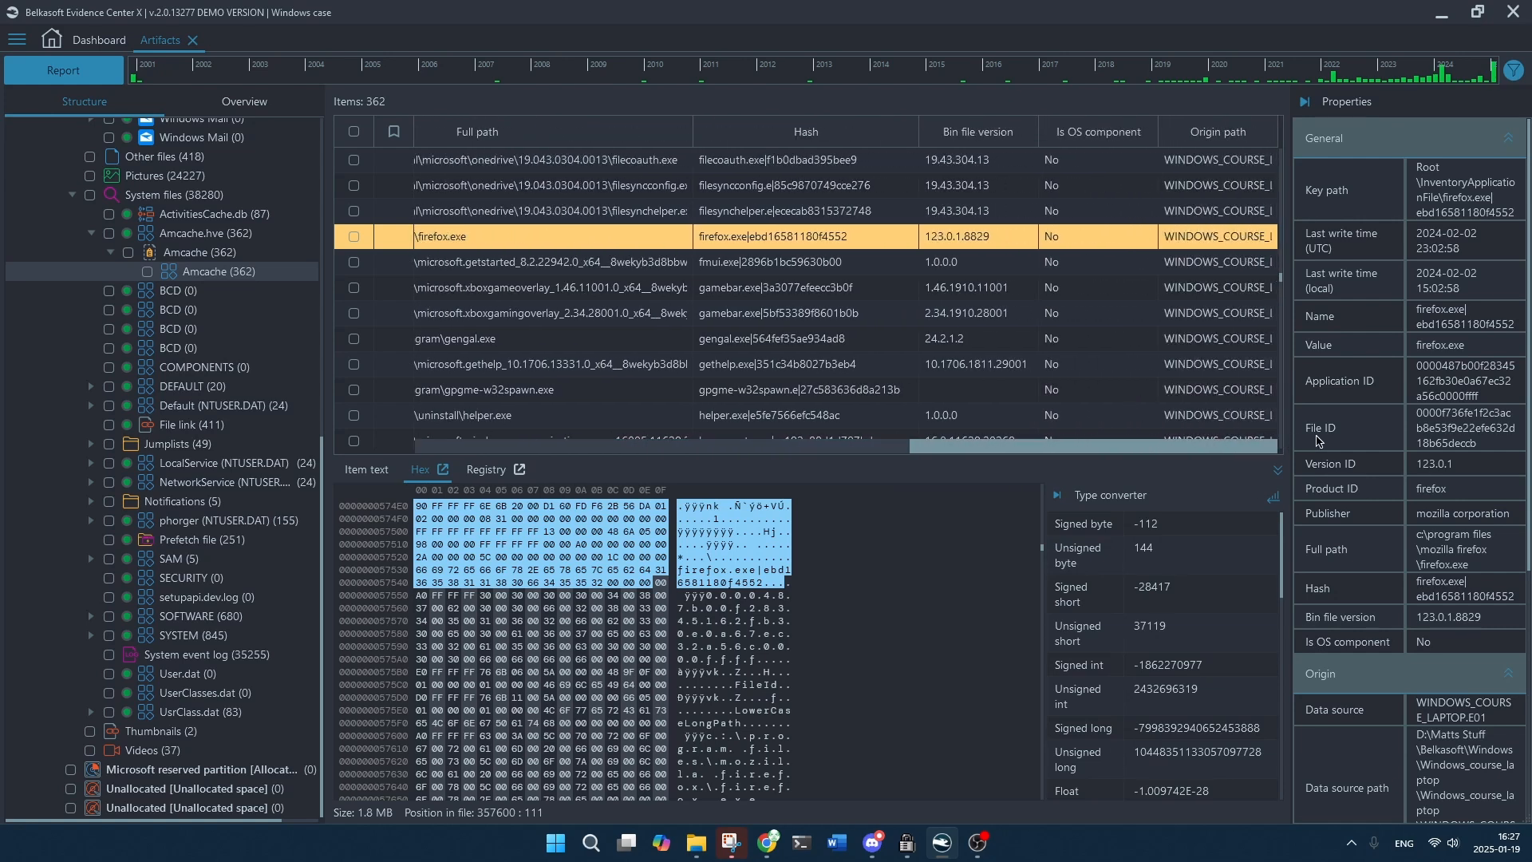
drag(1271, 444, 1133, 444)
drag(914, 444, 1165, 448)
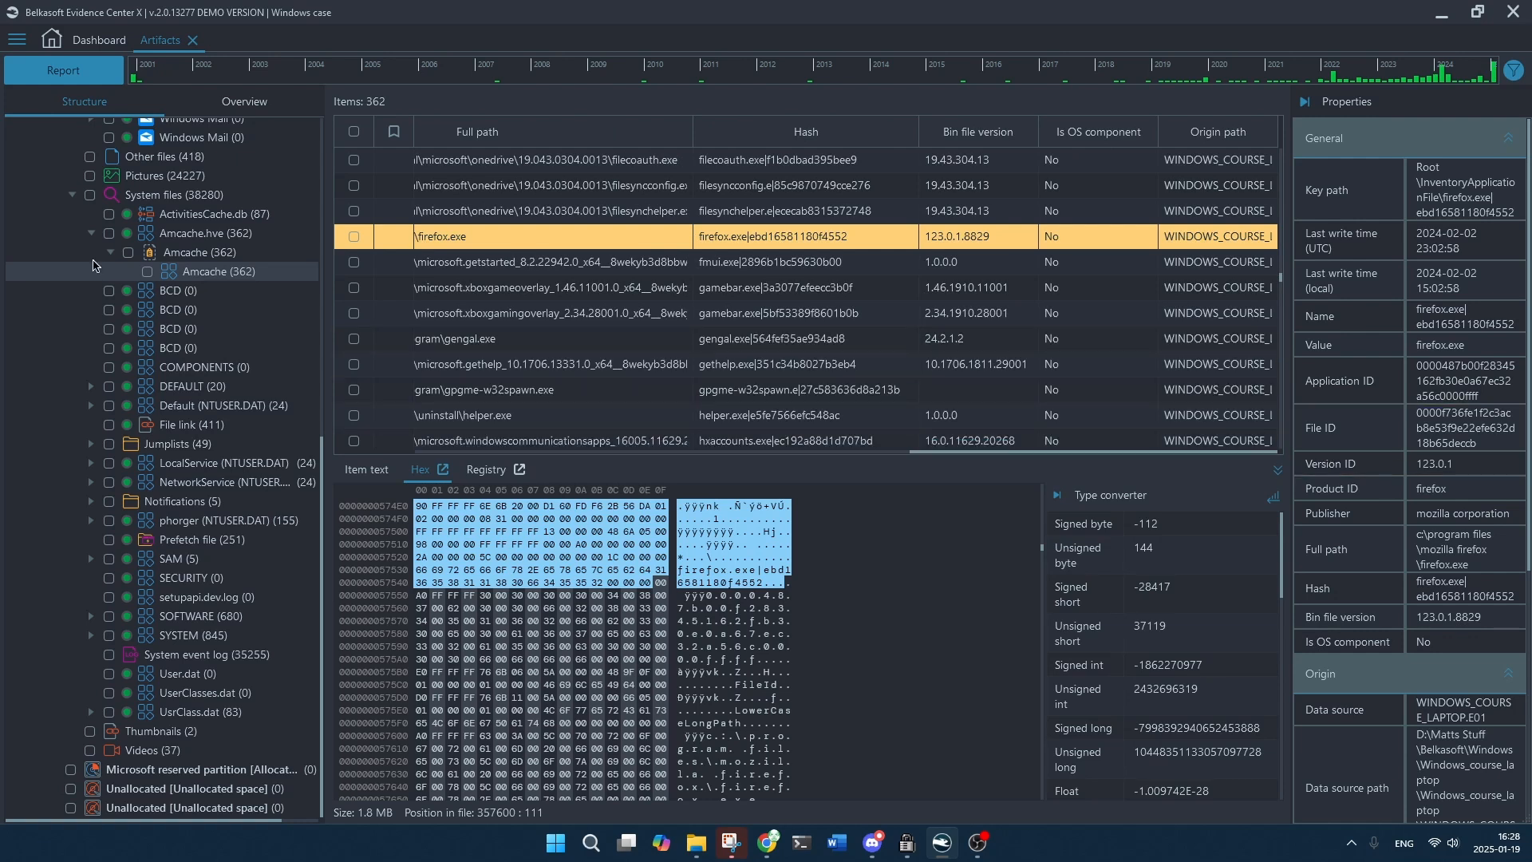
scroll(236, 272, up, 1)
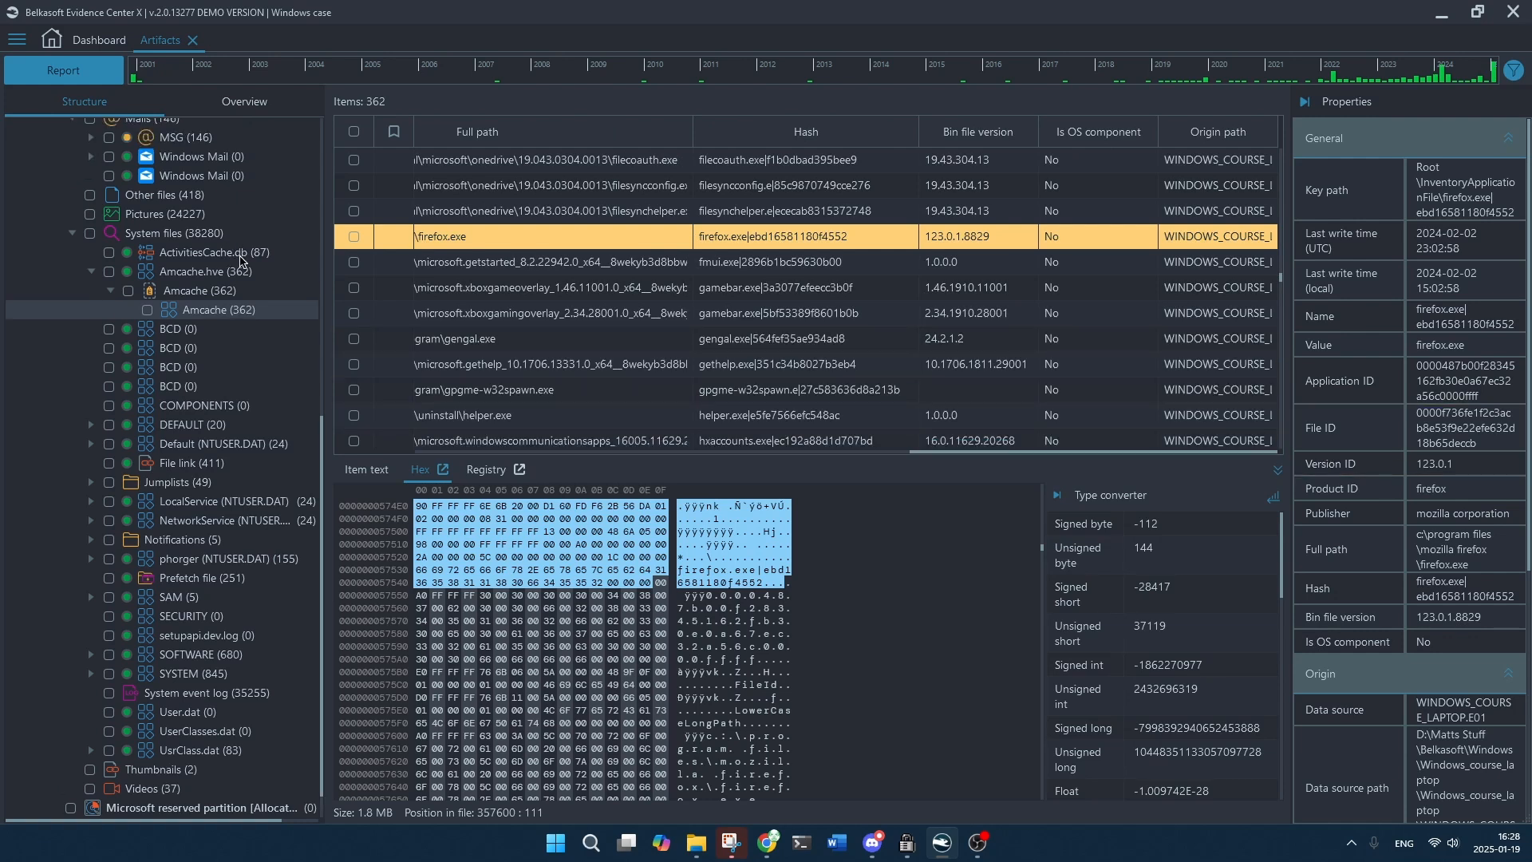
click(240, 254)
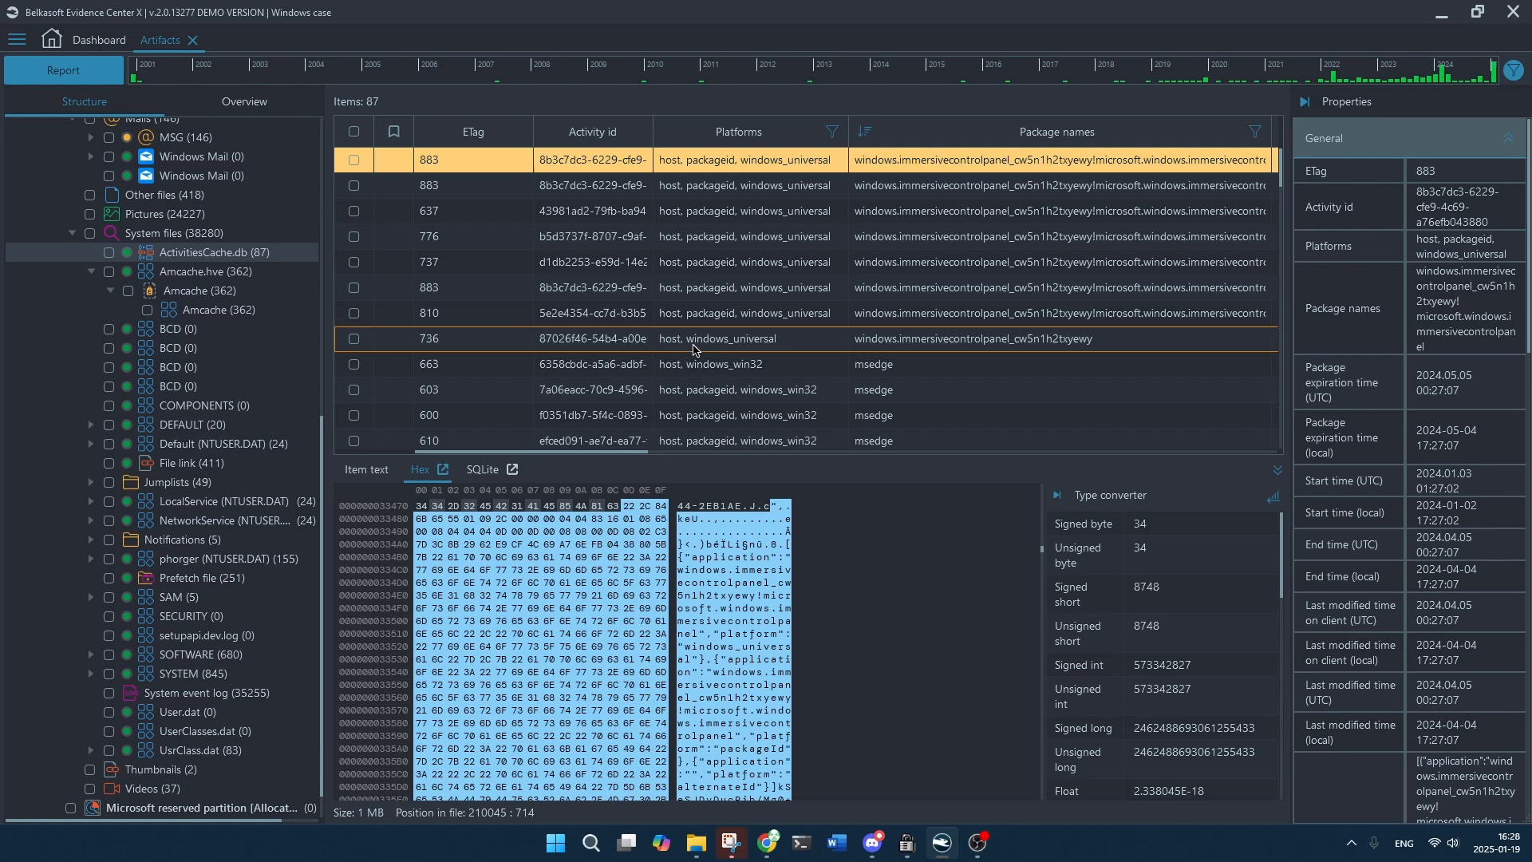
scroll(736, 345, down, 2)
scroll(869, 339, down, 1)
scroll(894, 338, up, 3)
scroll(908, 339, down, 1)
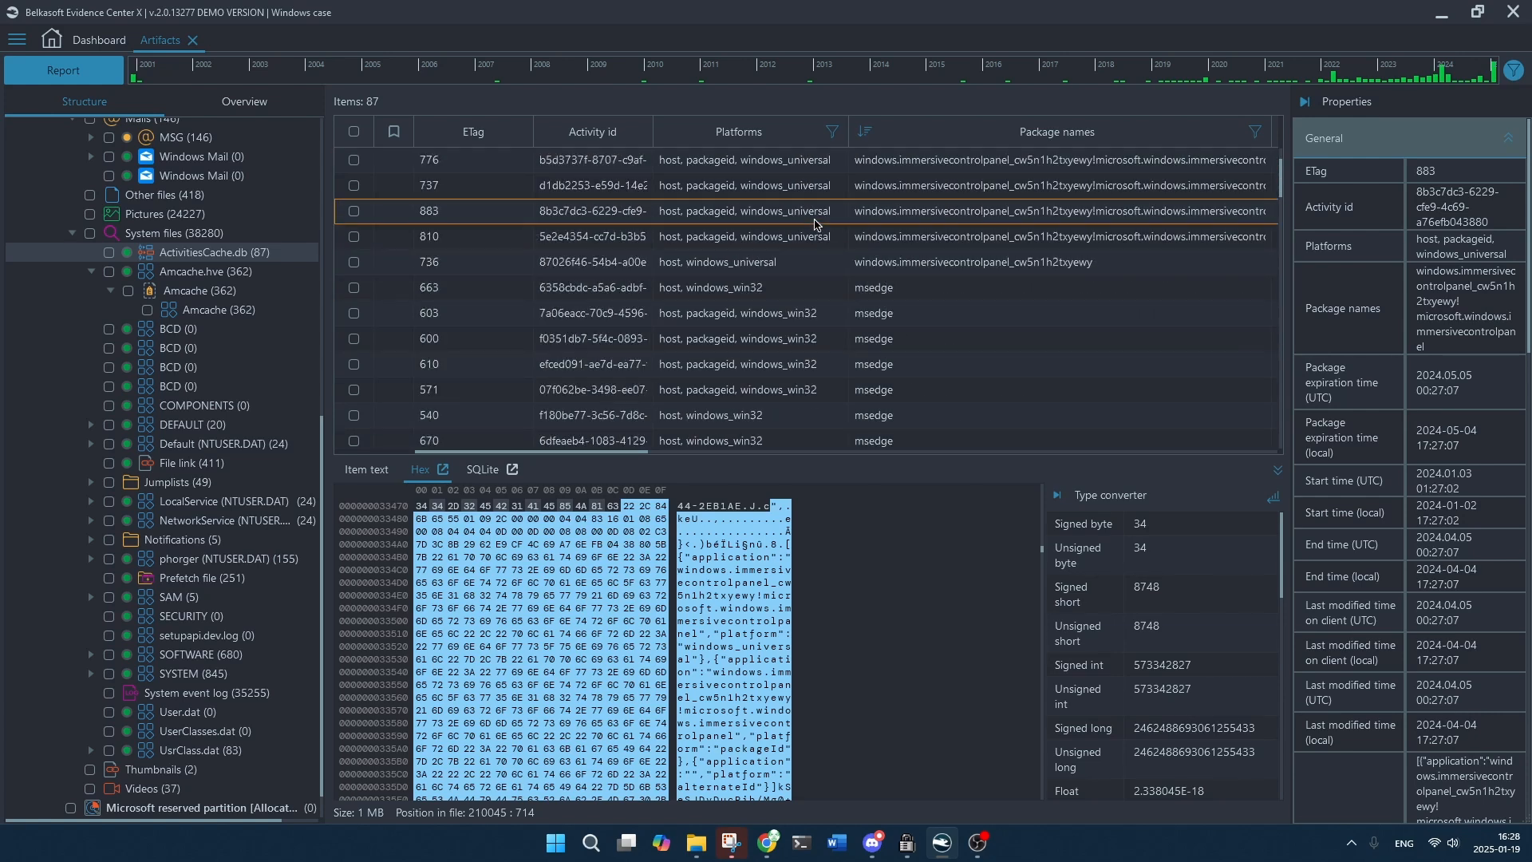
scroll(807, 229, up, 1)
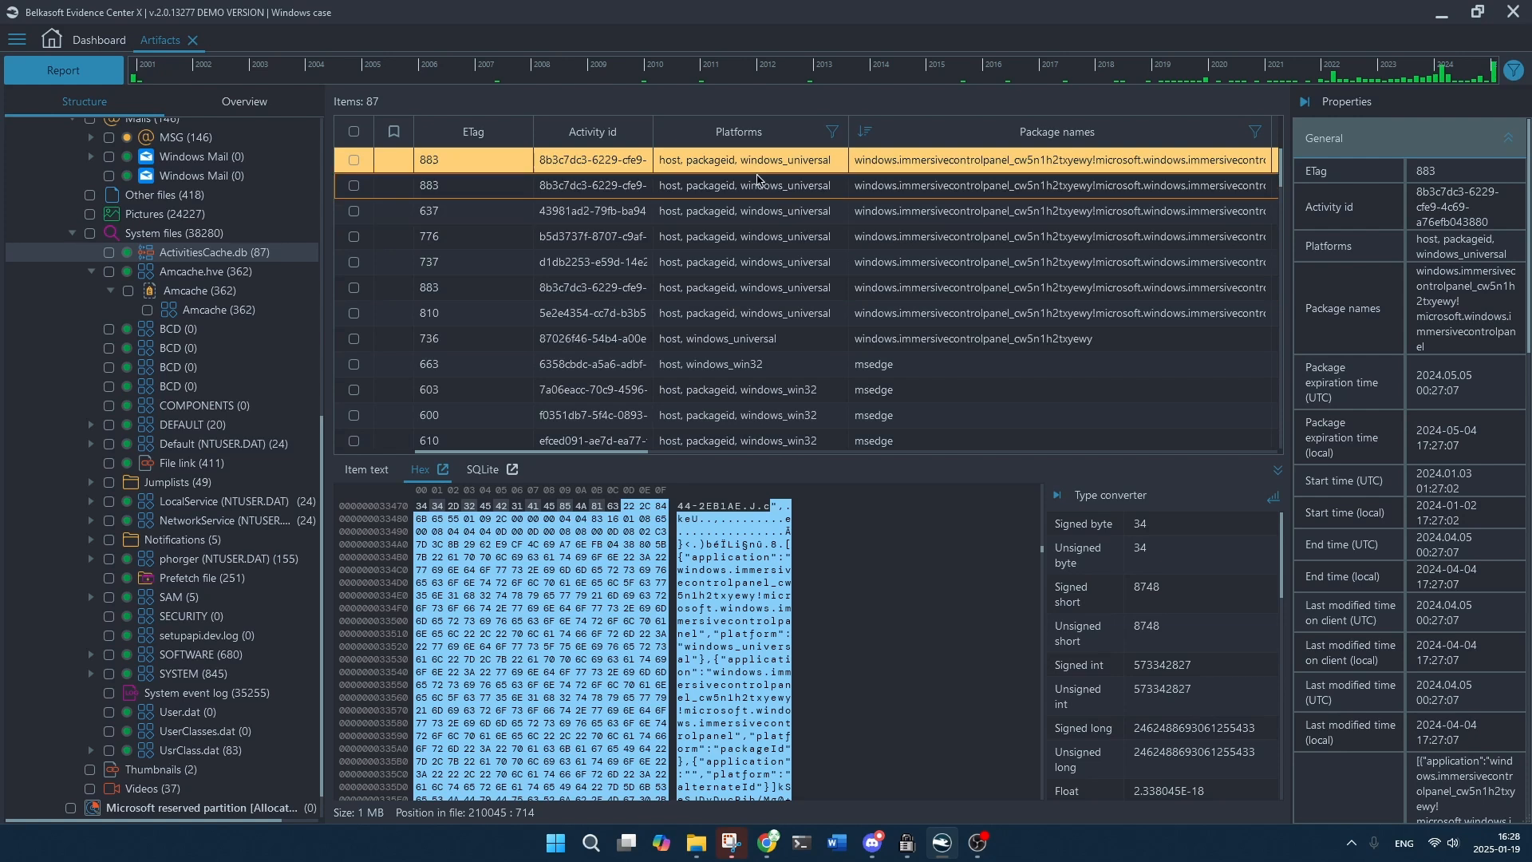
drag(652, 131, 776, 139)
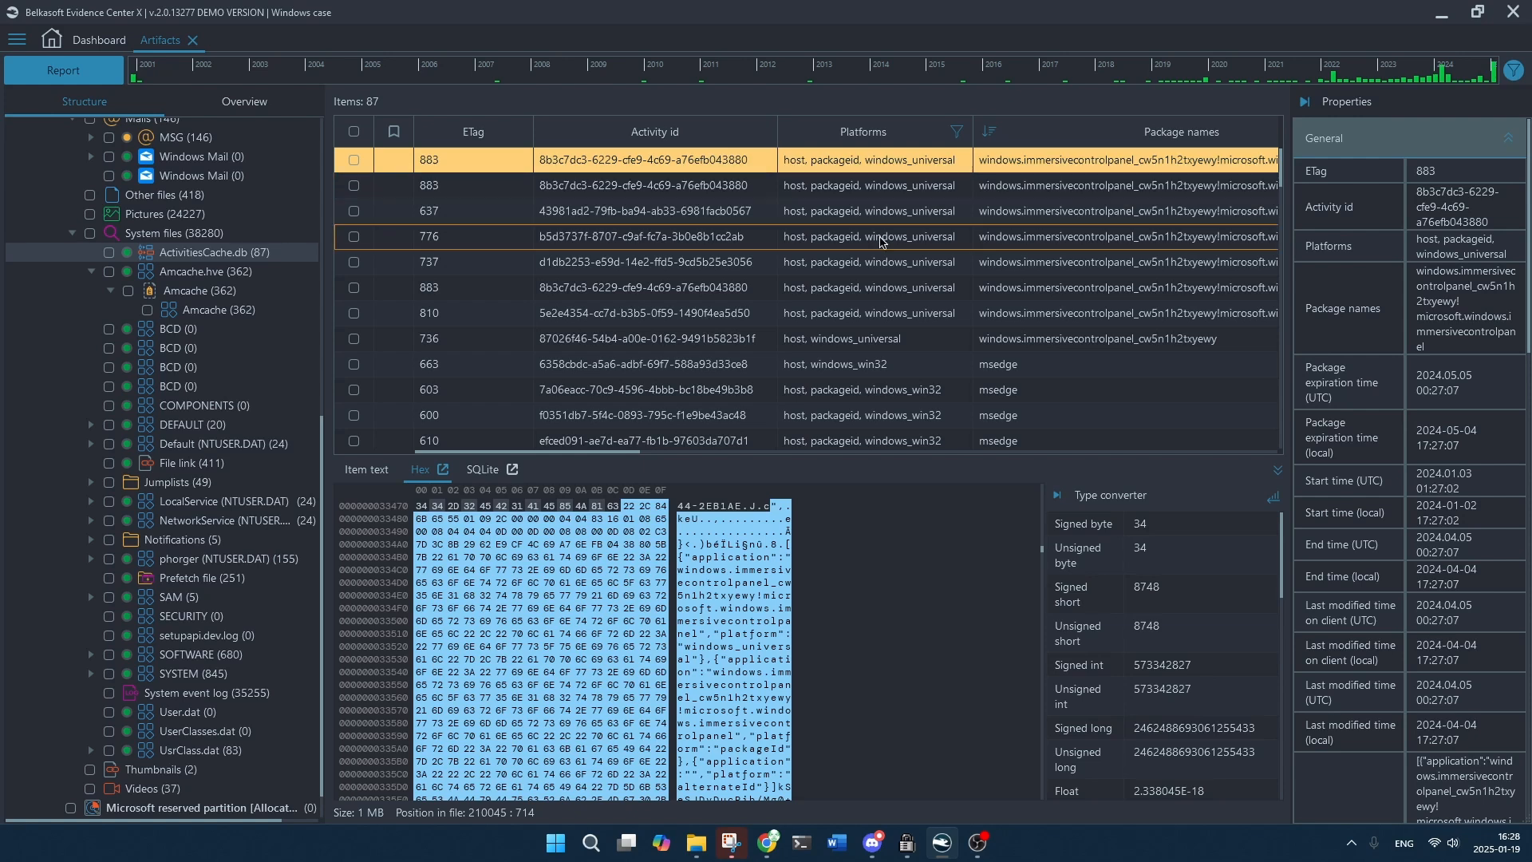
drag(543, 453, 601, 451)
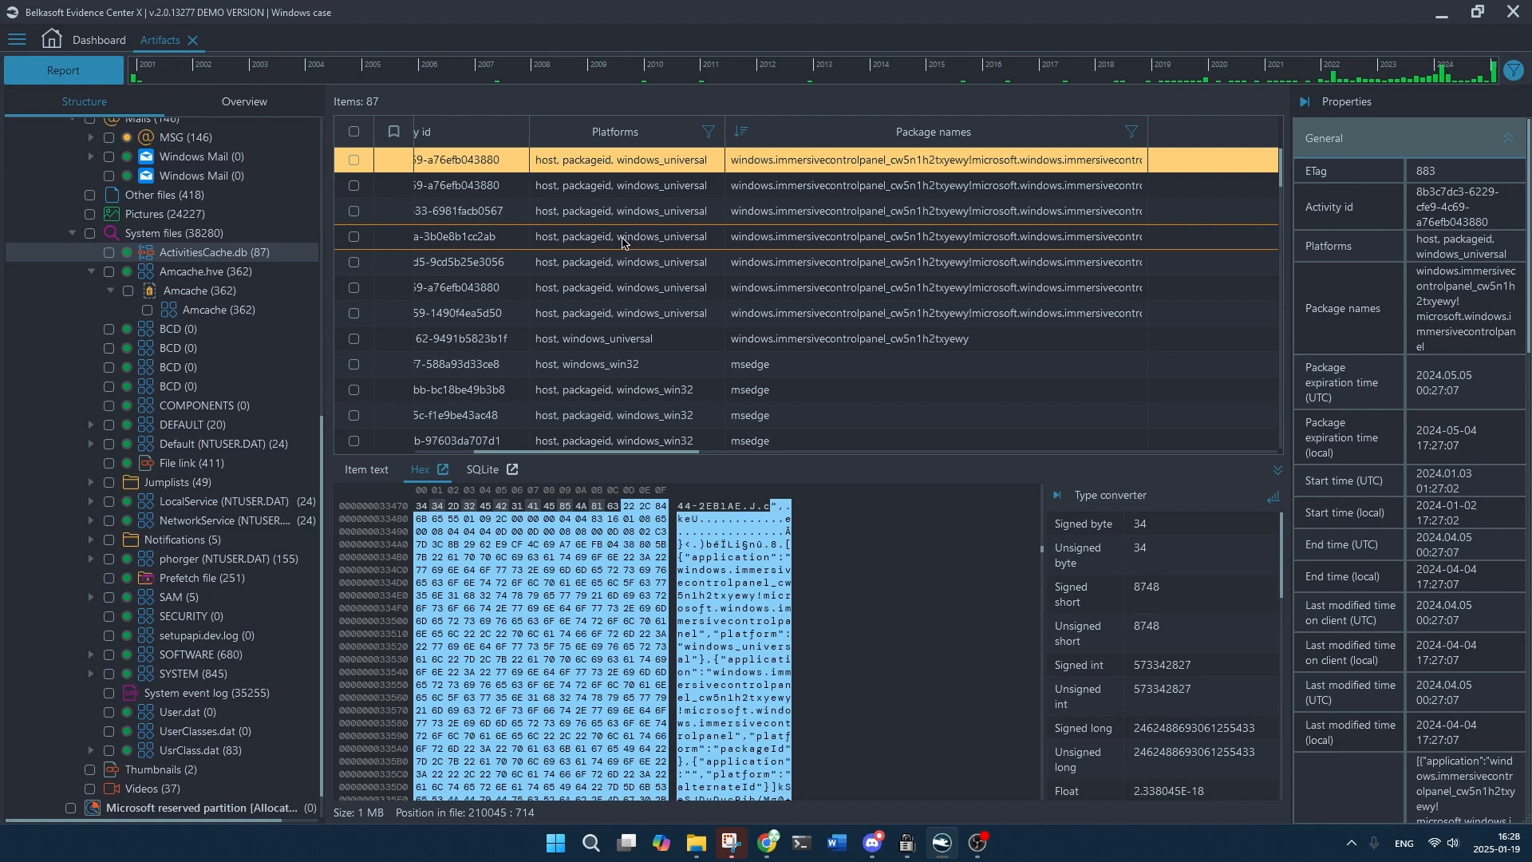
scroll(622, 242, down, 2)
scroll(623, 242, up, 2)
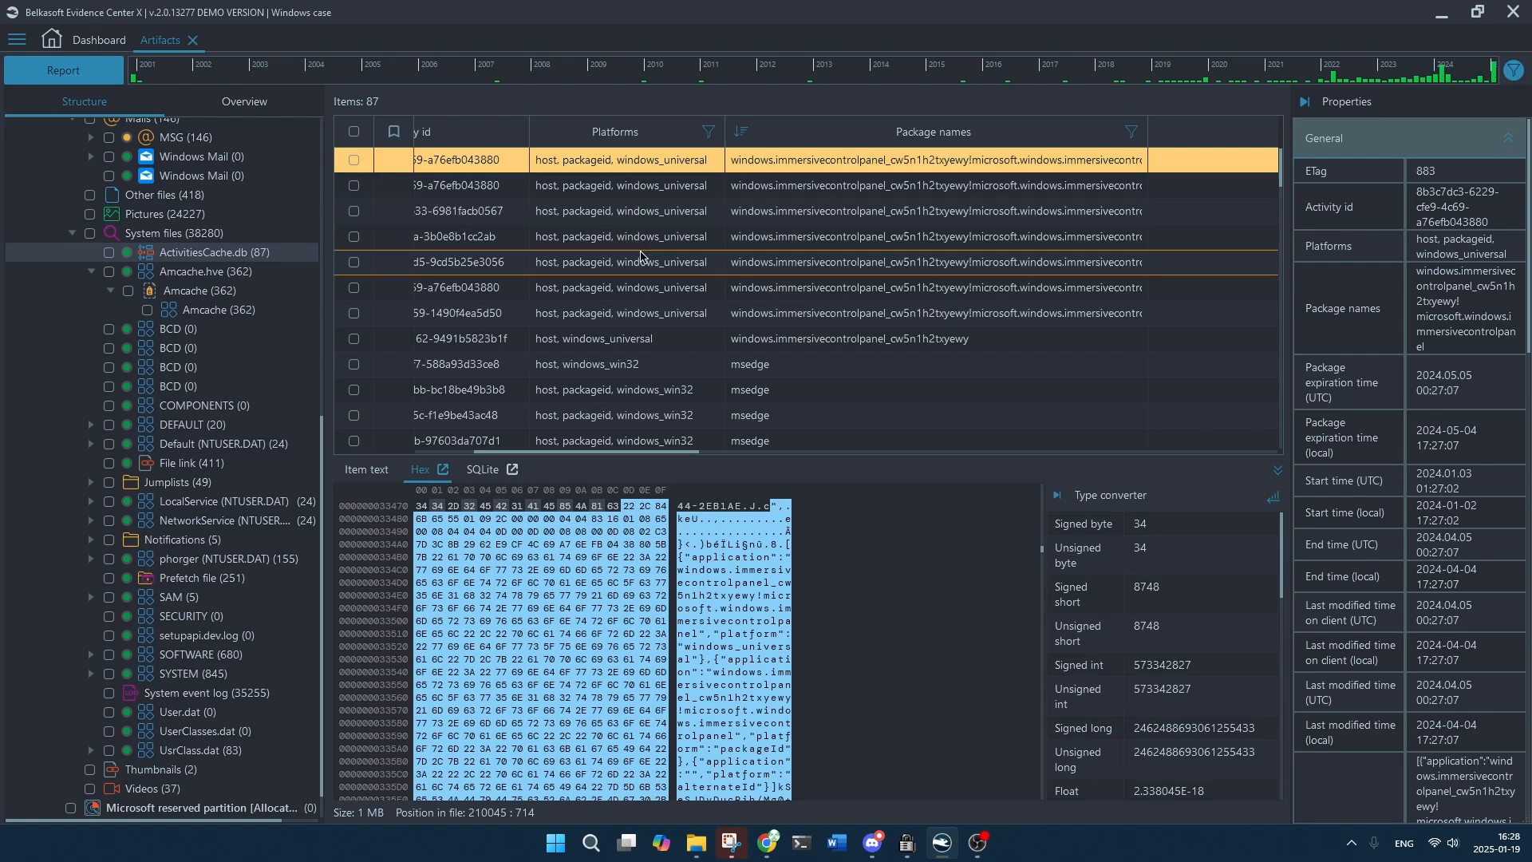
scroll(640, 255, down, 2)
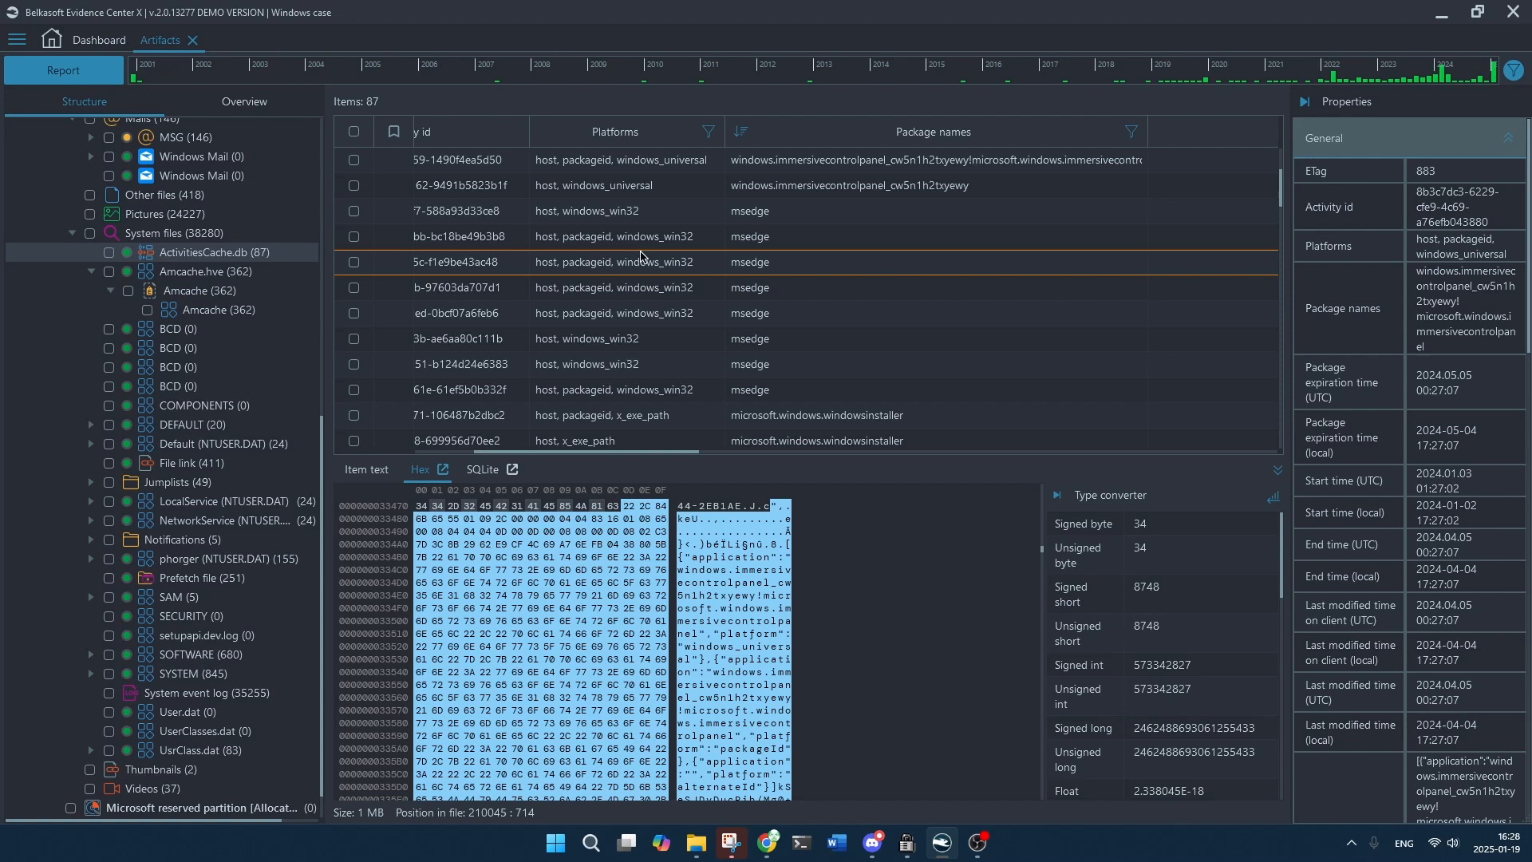
scroll(640, 255, down, 2)
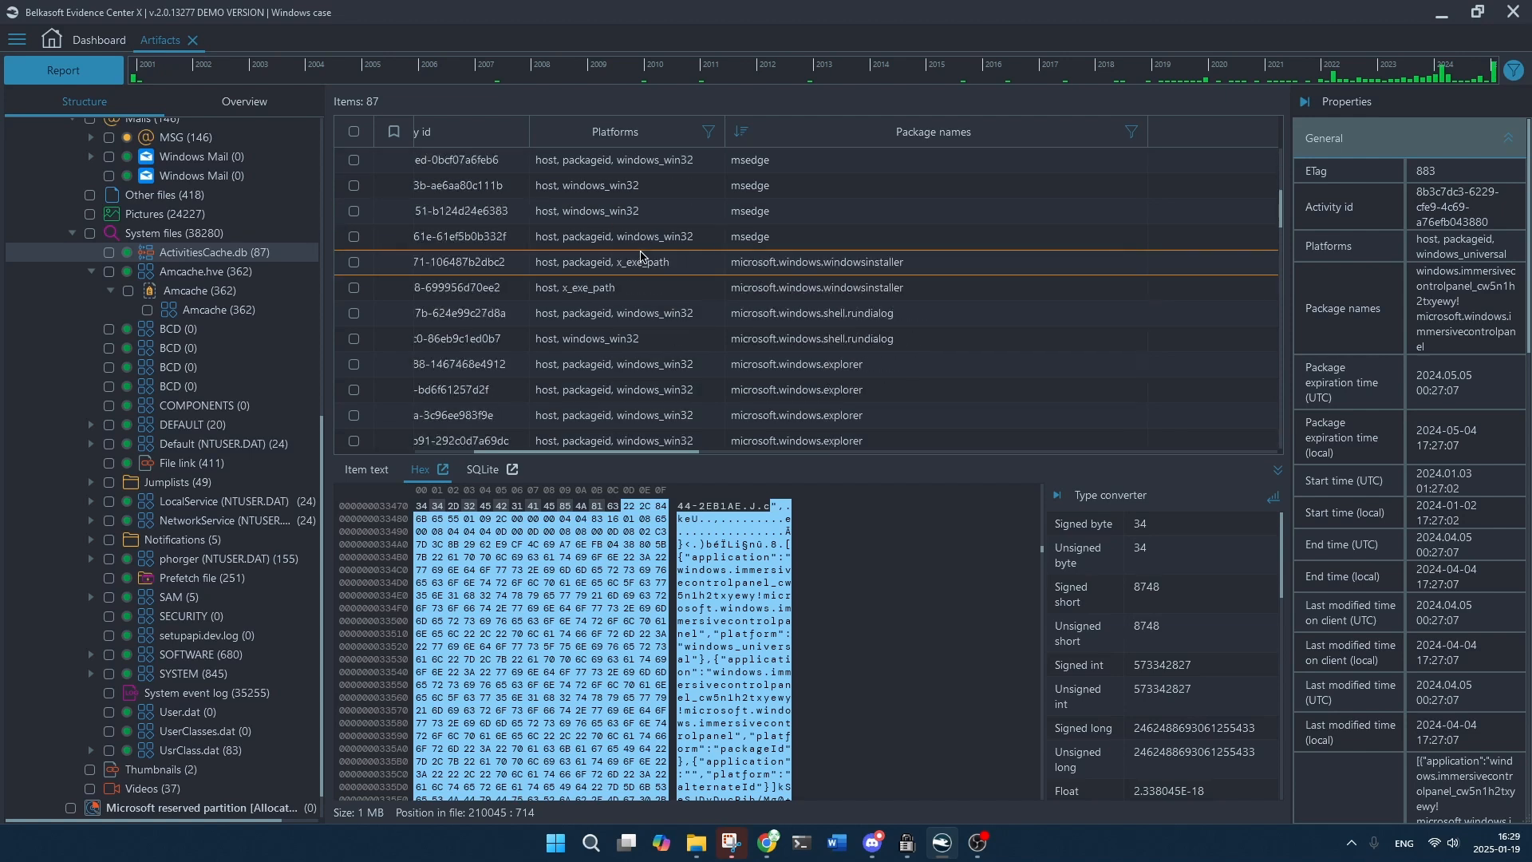
scroll(640, 255, down, 1)
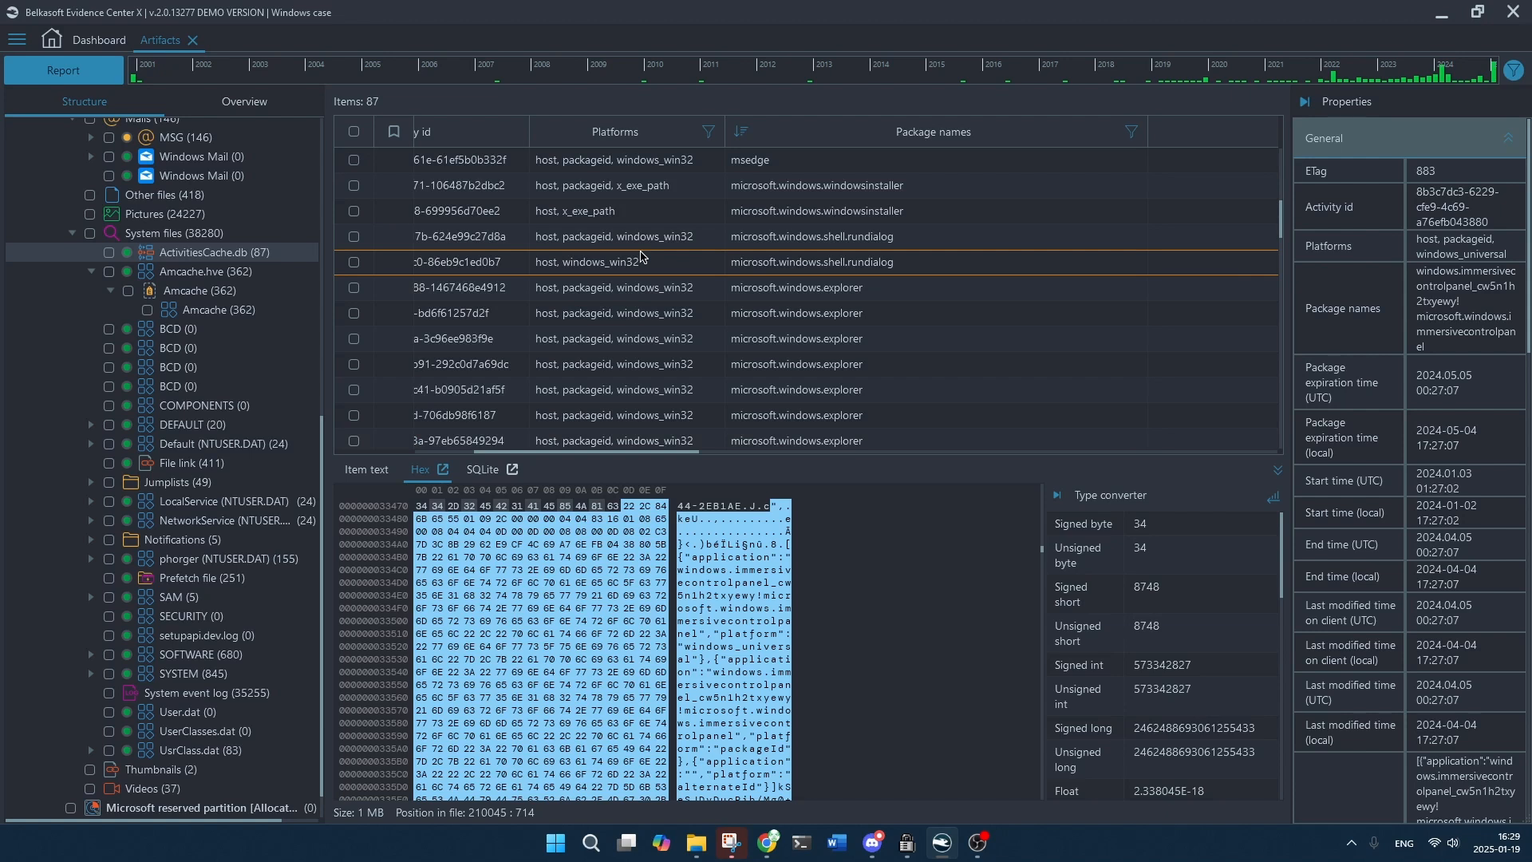
scroll(901, 315, up, 3)
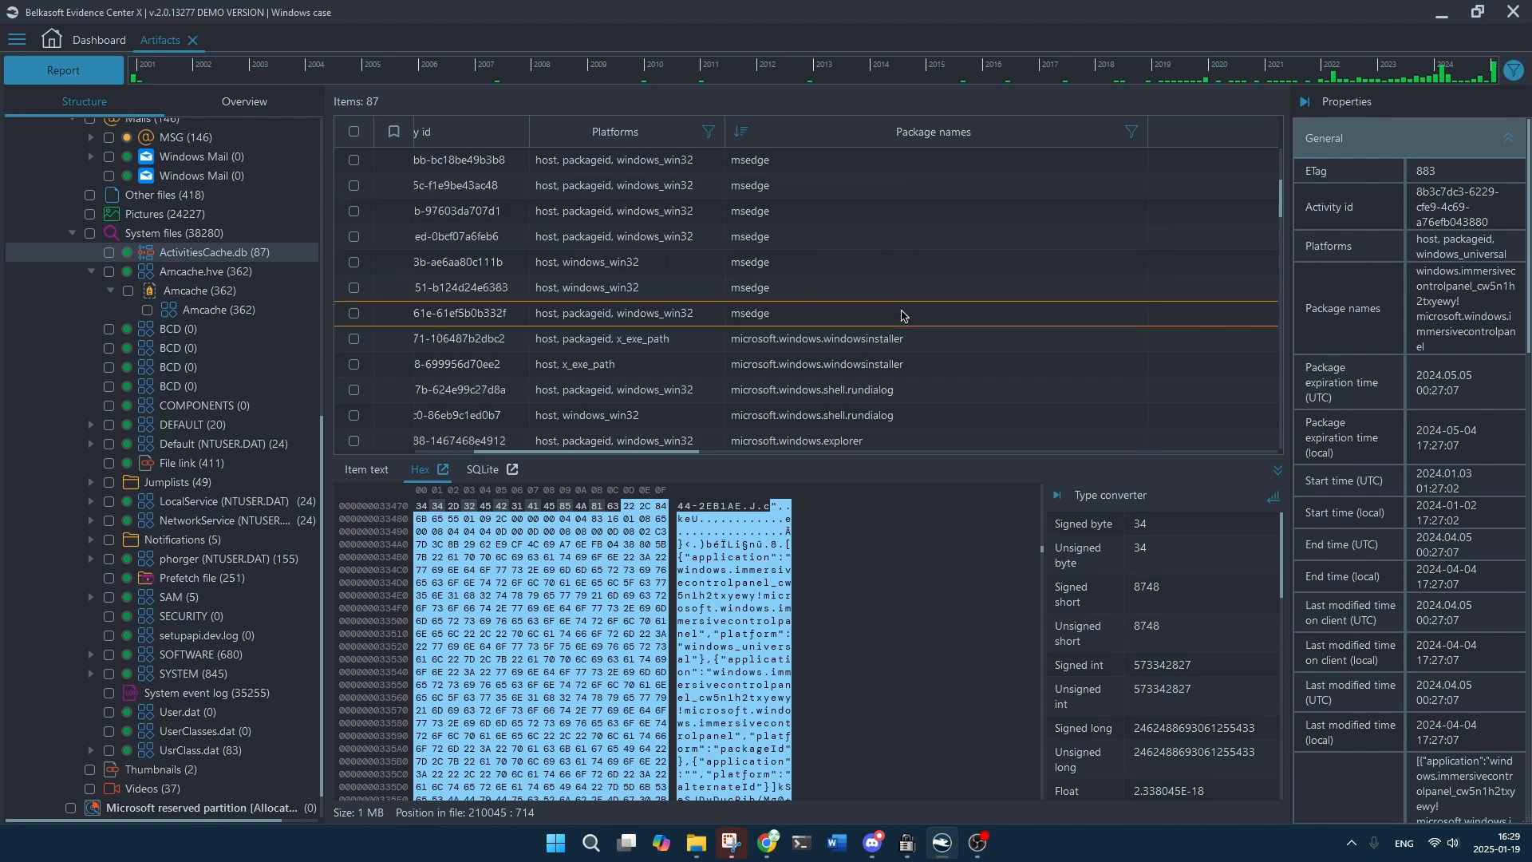
scroll(901, 315, up, 1)
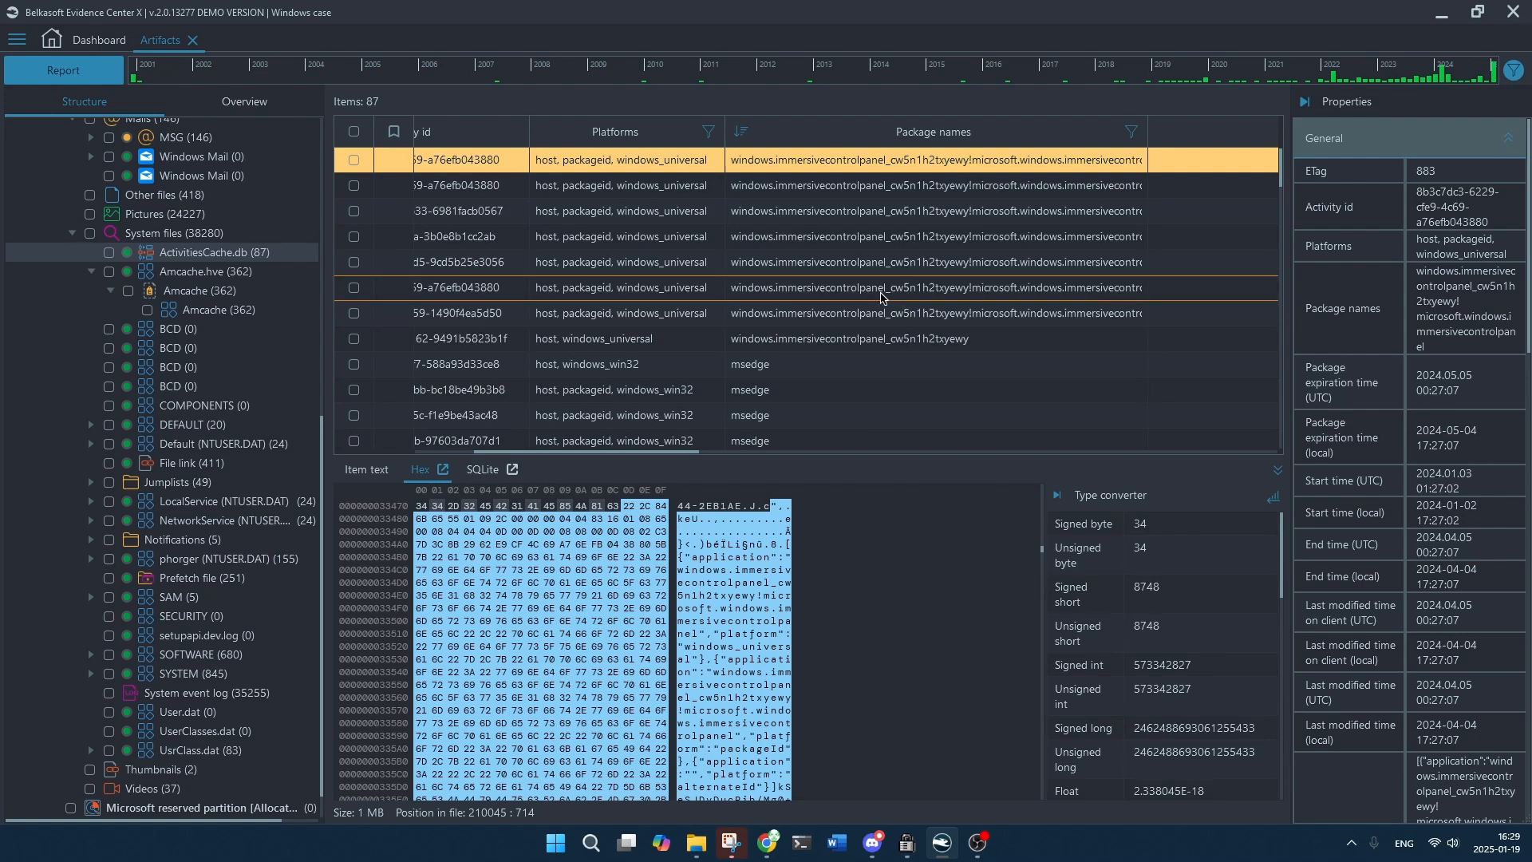
scroll(873, 315, down, 2)
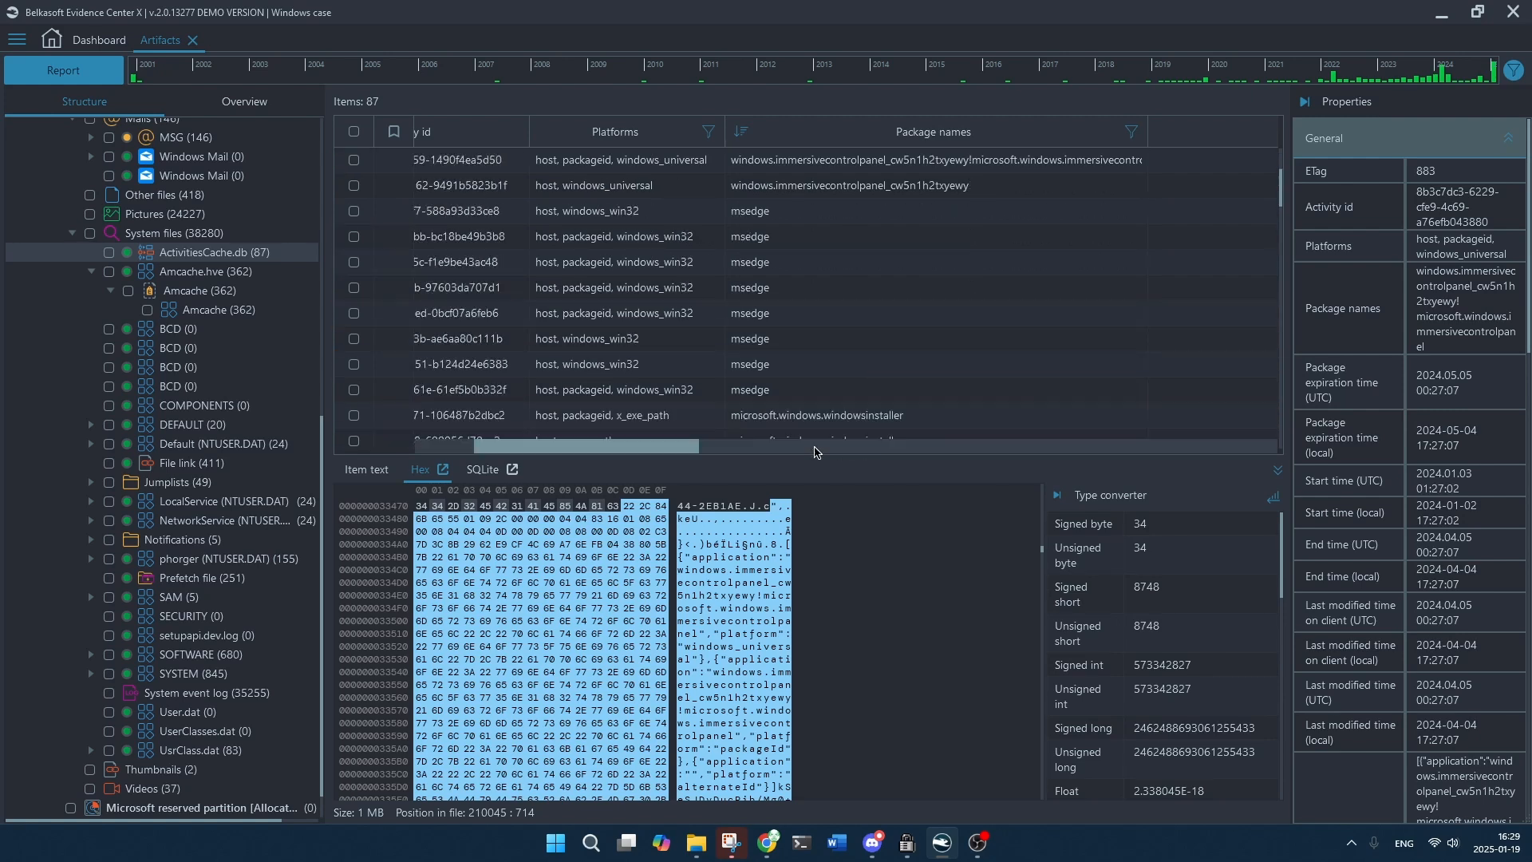
mouse_move(662, 452)
mouse_down()
mouse_move(619, 448)
mouse_move(1081, 452)
mouse_move(640, 459)
mouse_up()
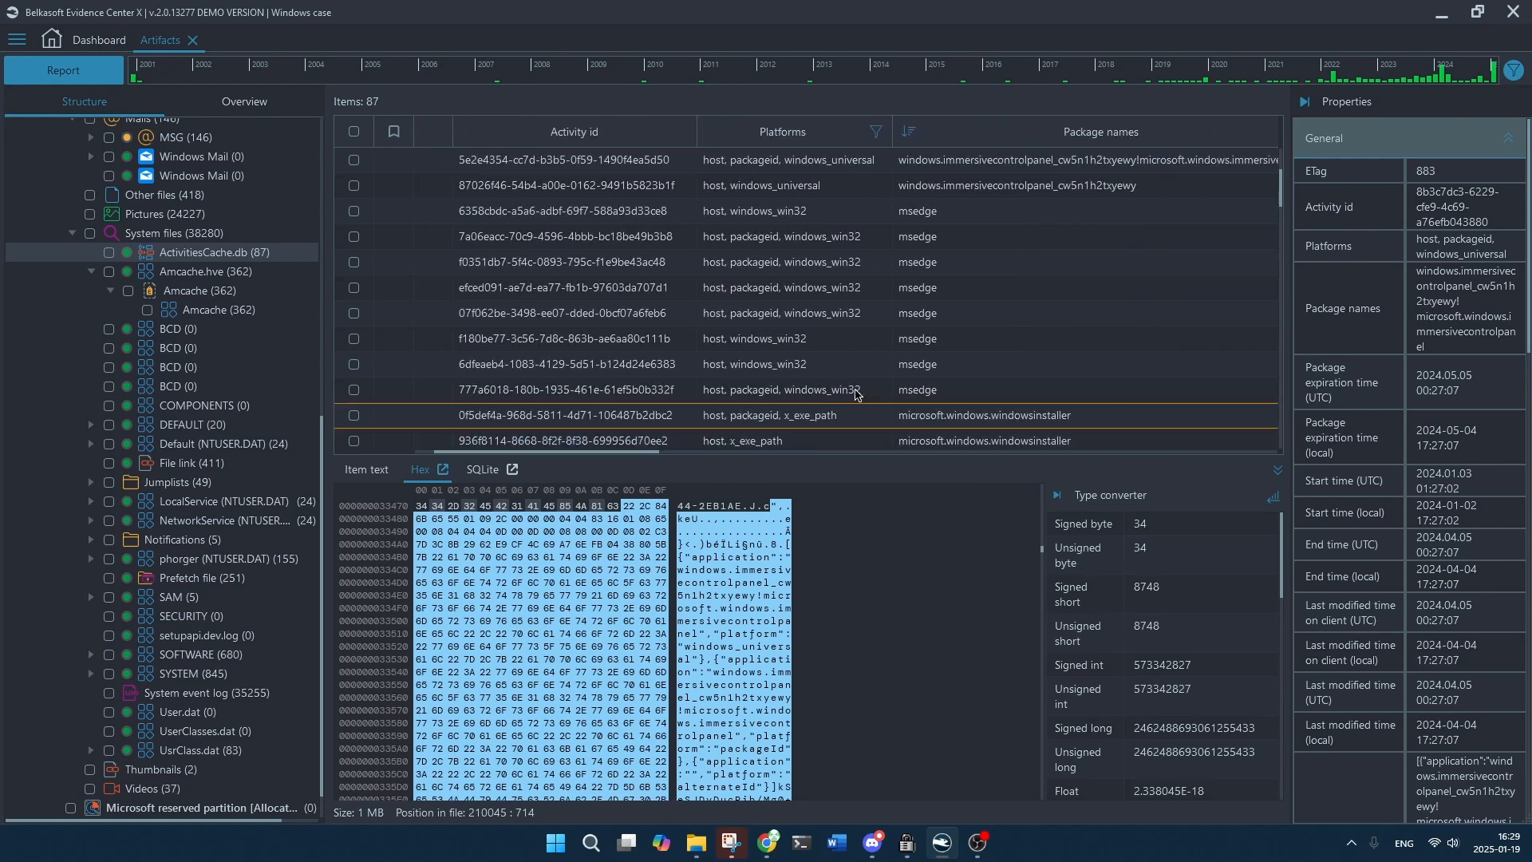
scroll(1073, 323, down, 2)
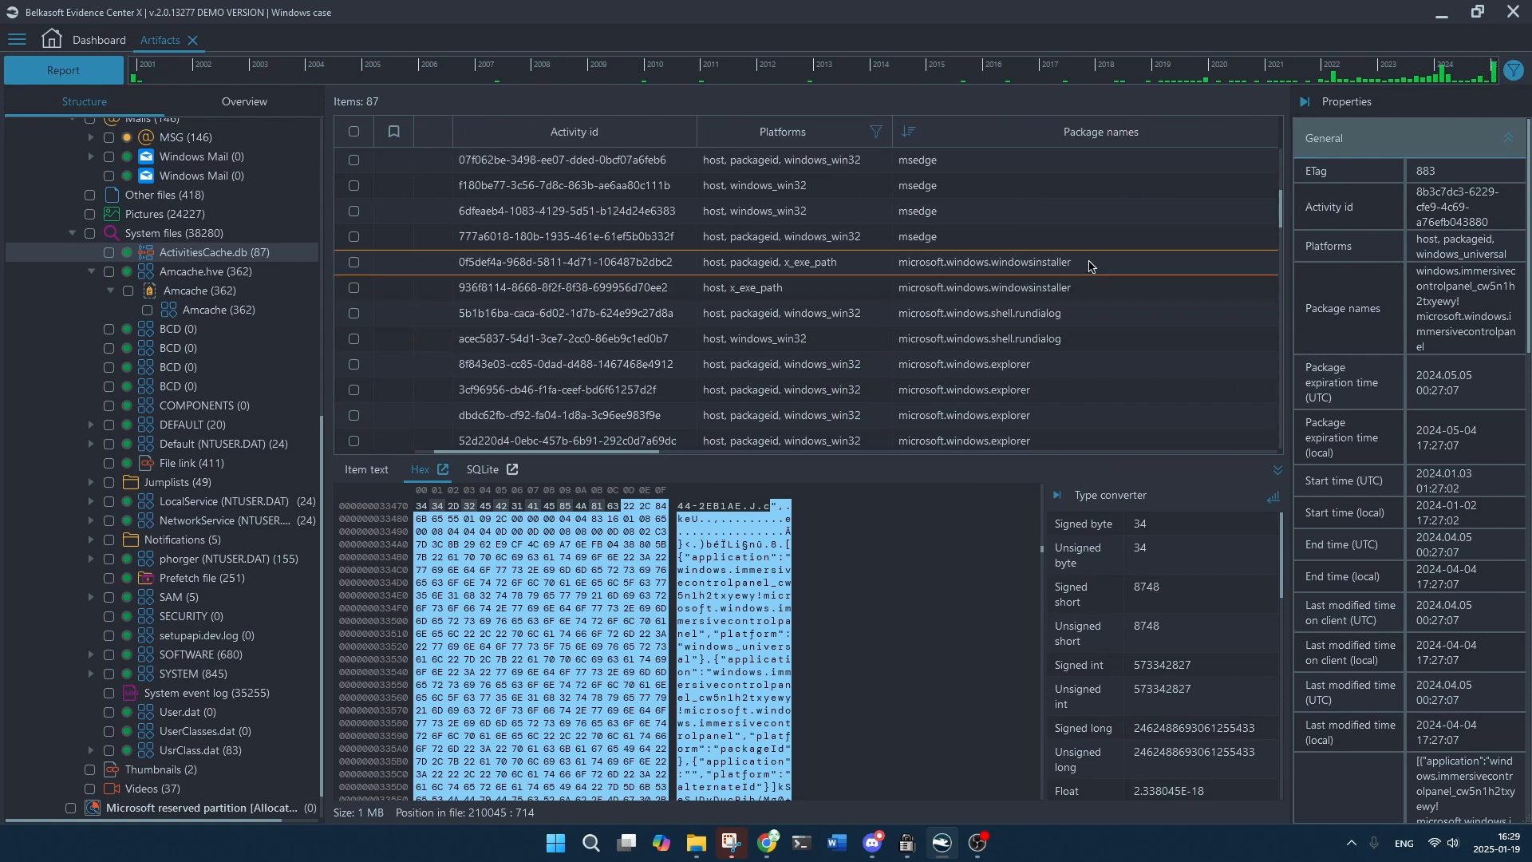
scroll(1089, 265, down, 4)
scroll(1083, 264, down, 3)
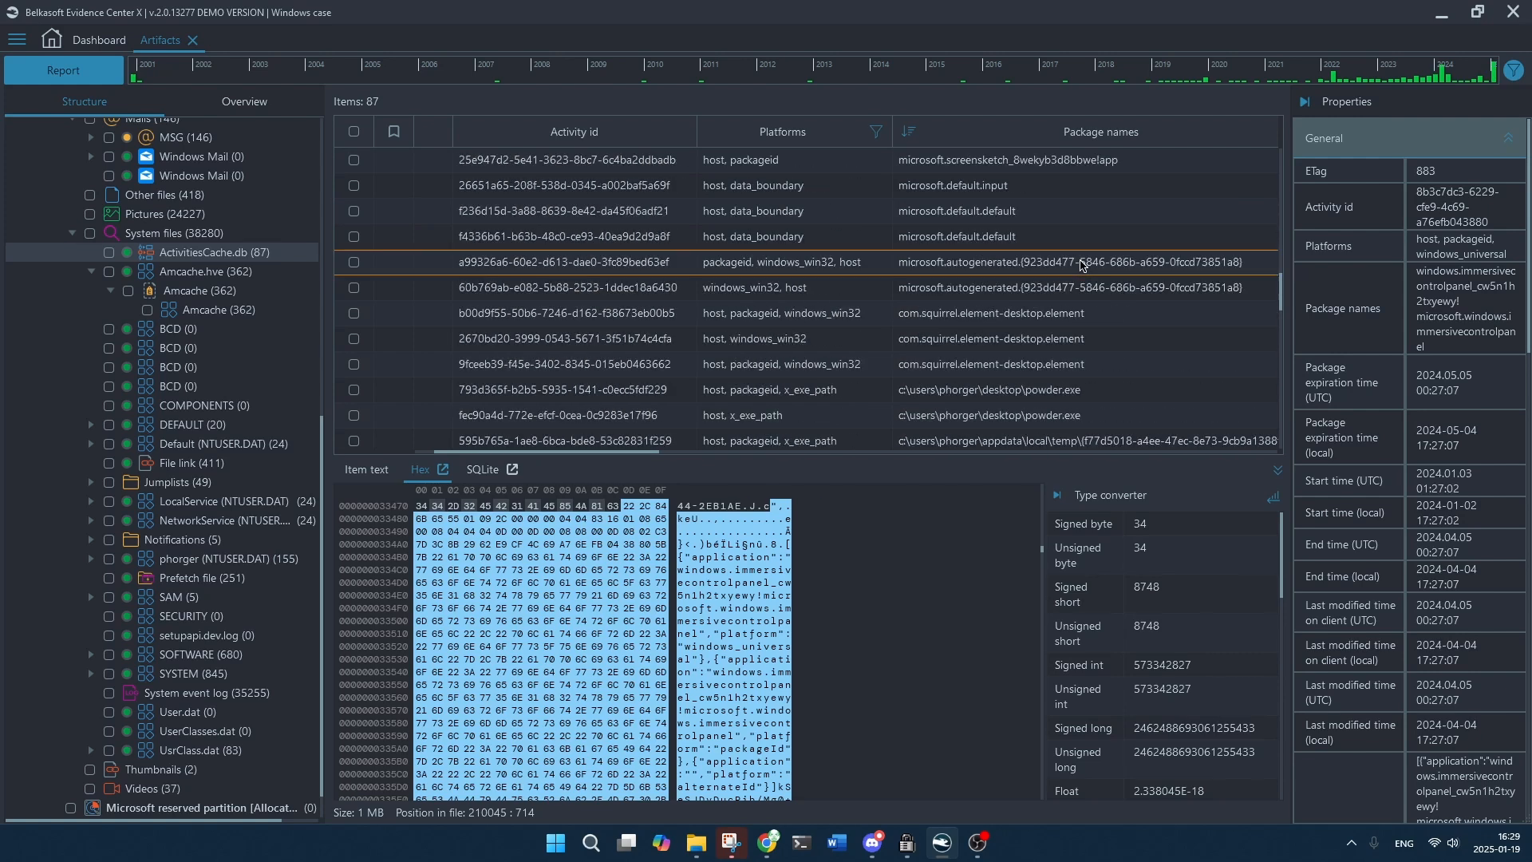
scroll(1081, 265, down, 2)
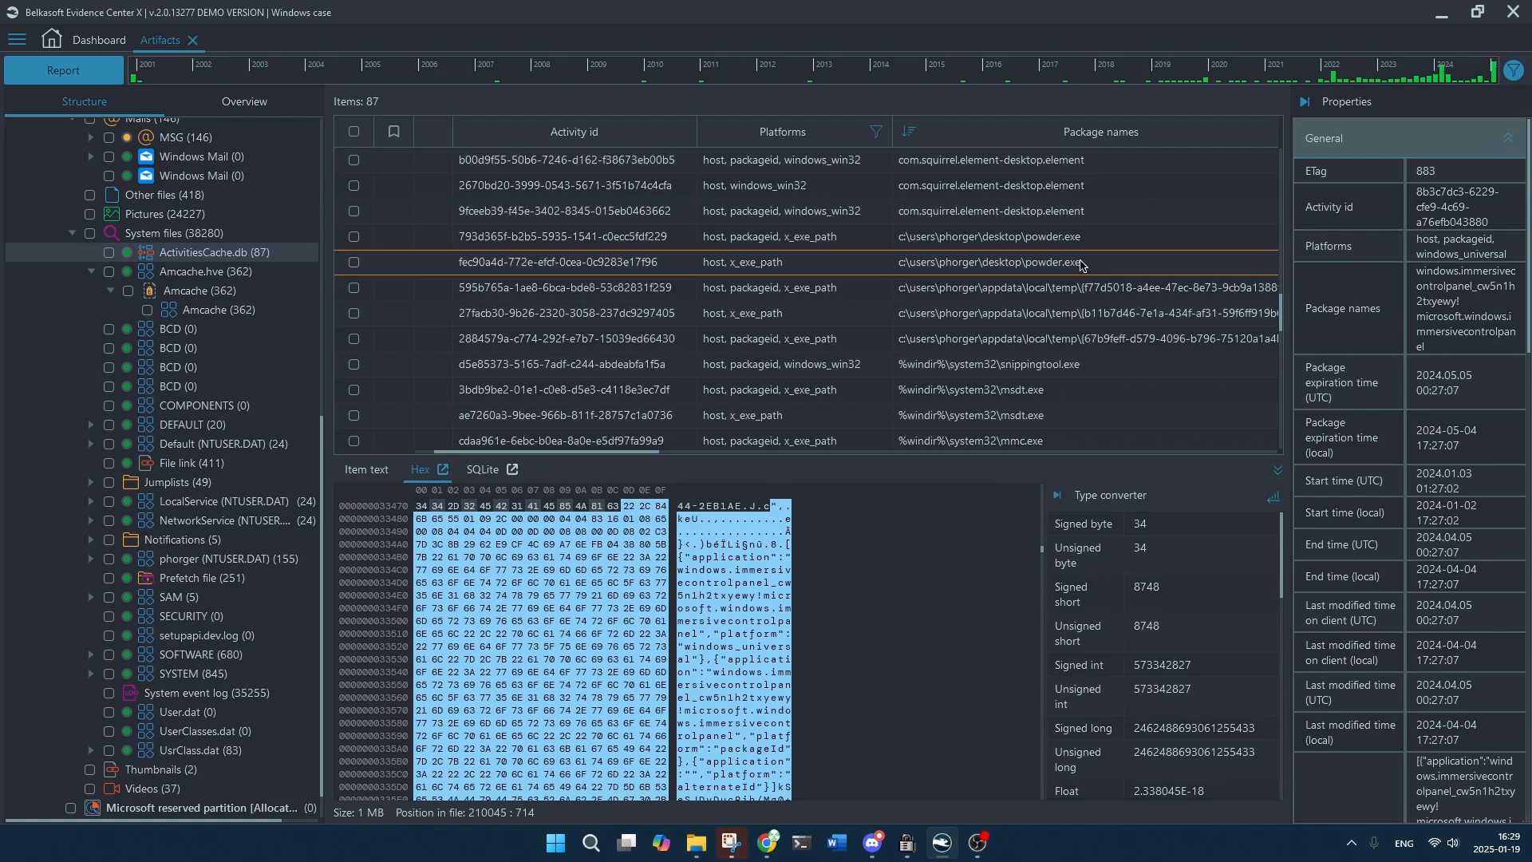
scroll(1081, 265, down, 2)
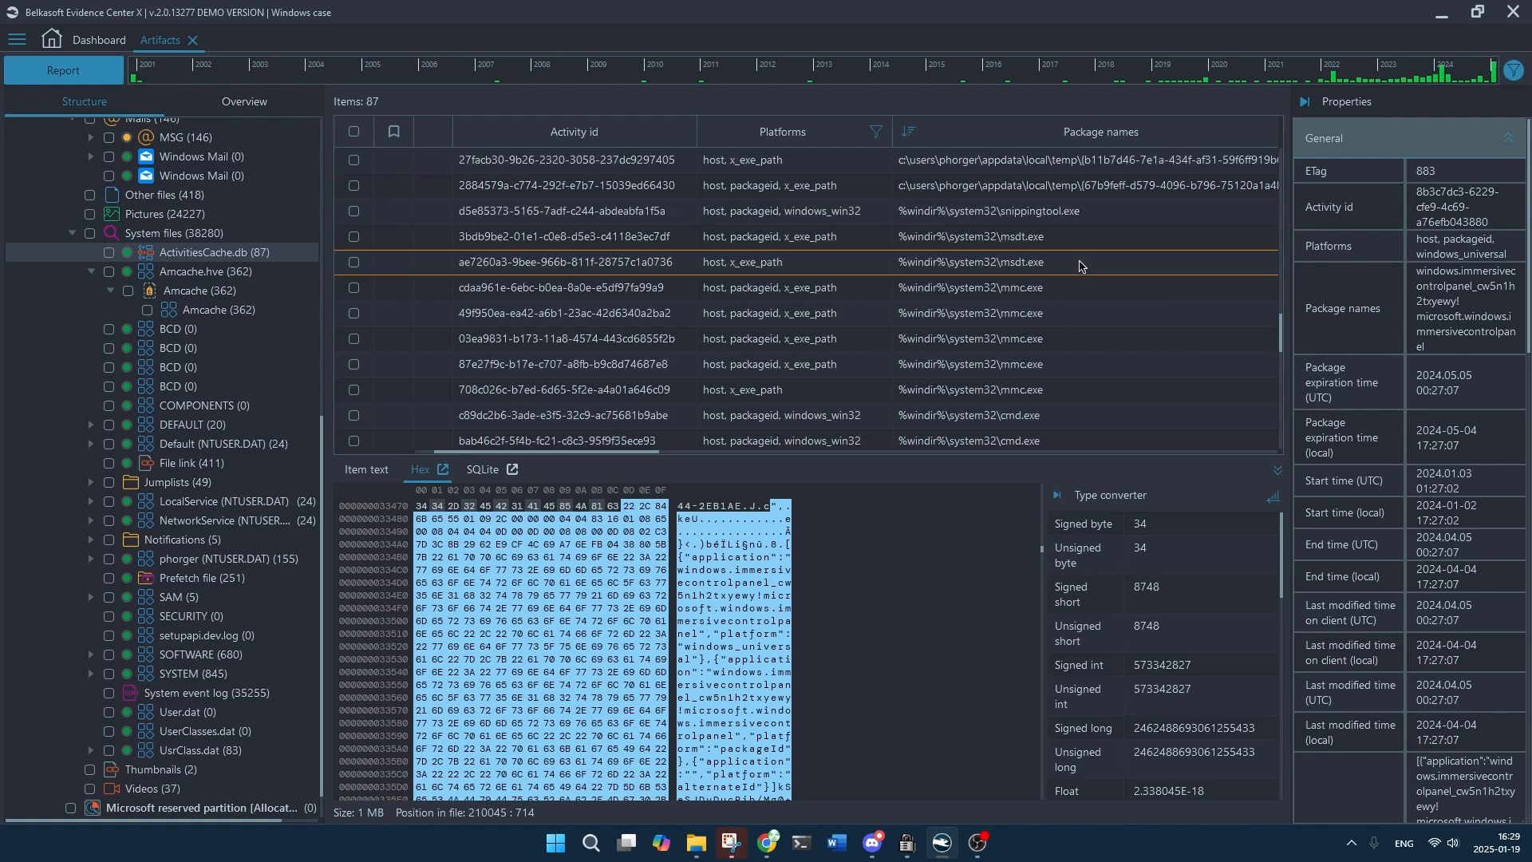
scroll(1078, 266, down, 2)
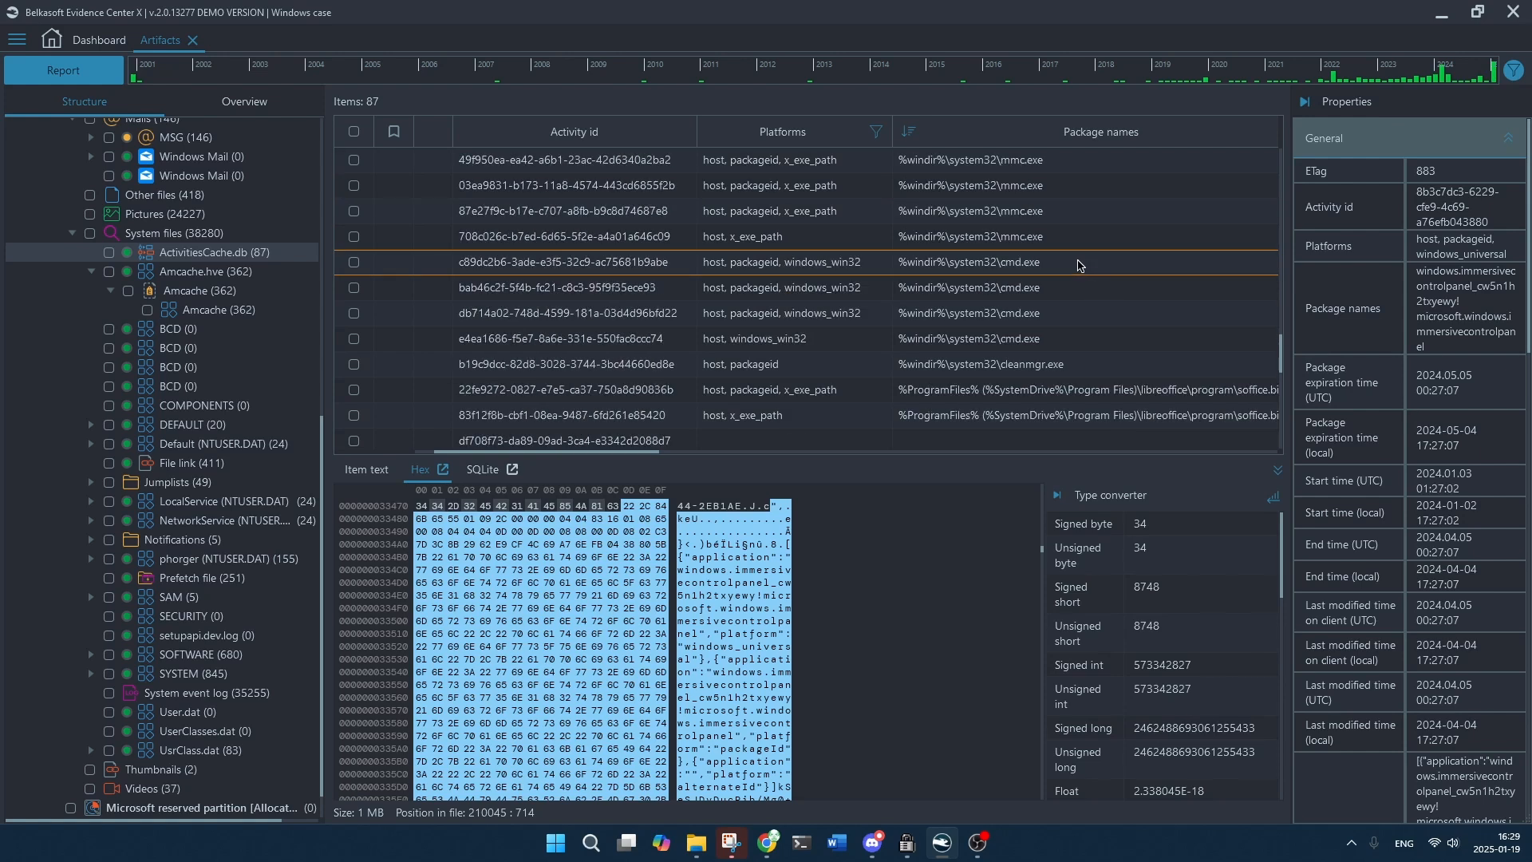
scroll(1078, 265, down, 4)
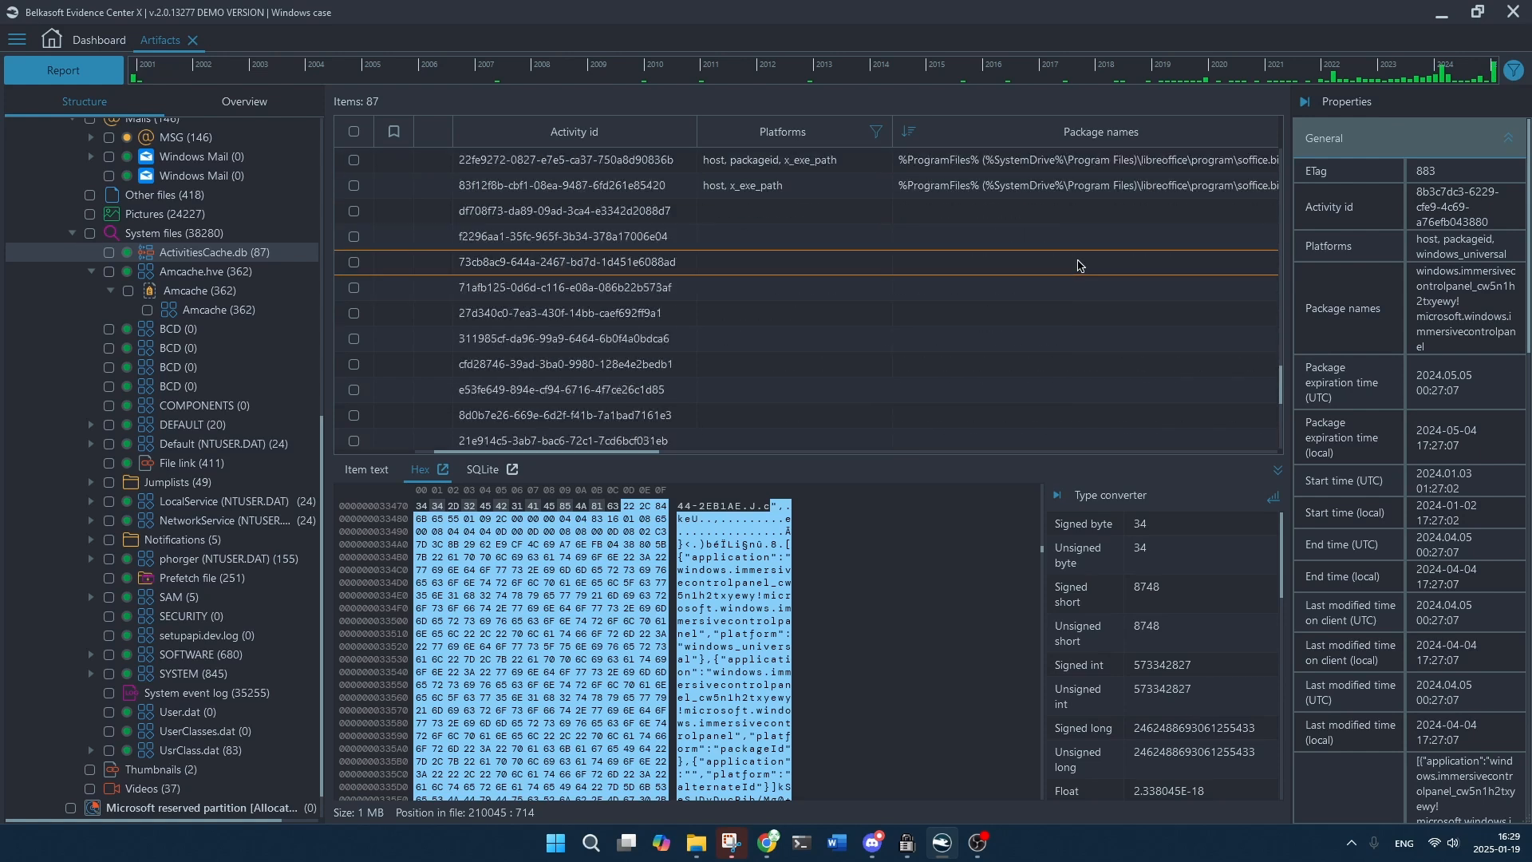
scroll(861, 359, up, 6)
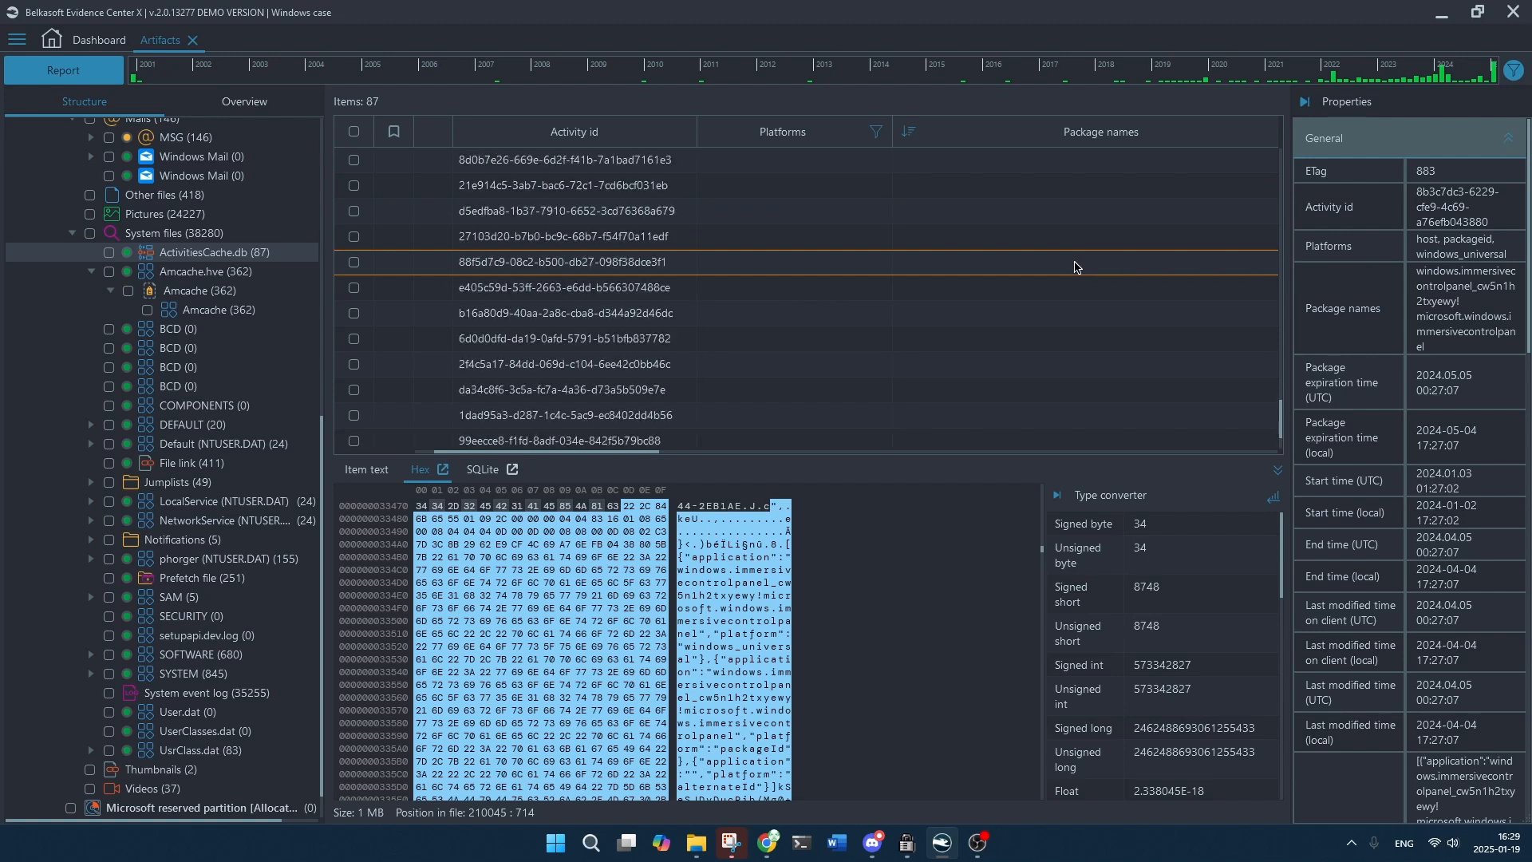
Widen both Package expiration time columns, then scroll to the Start, End and Last modified times.
drag(650, 455, 942, 450)
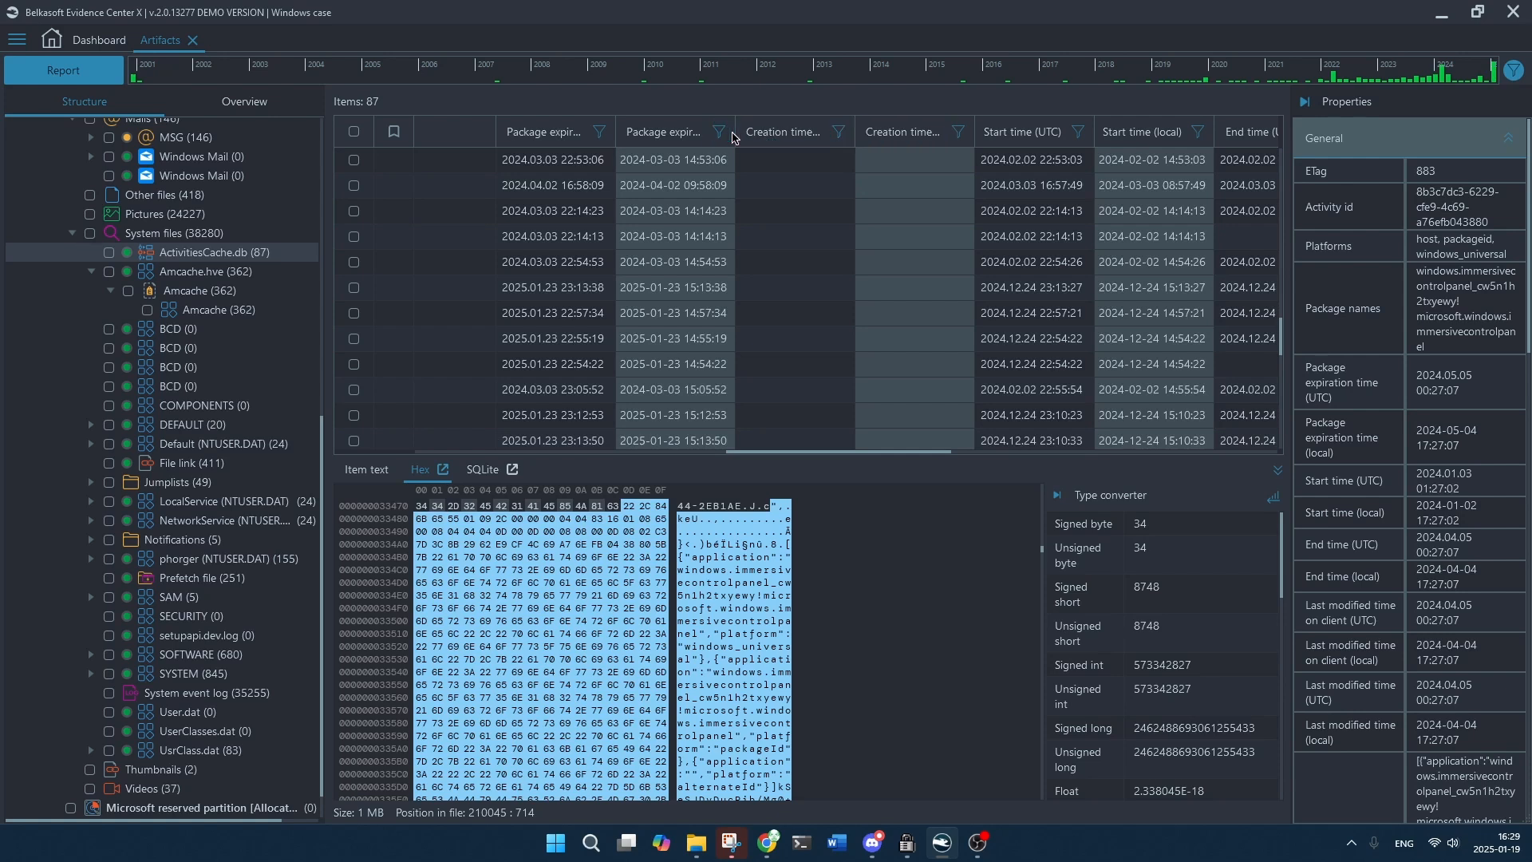
drag(736, 131, 844, 132)
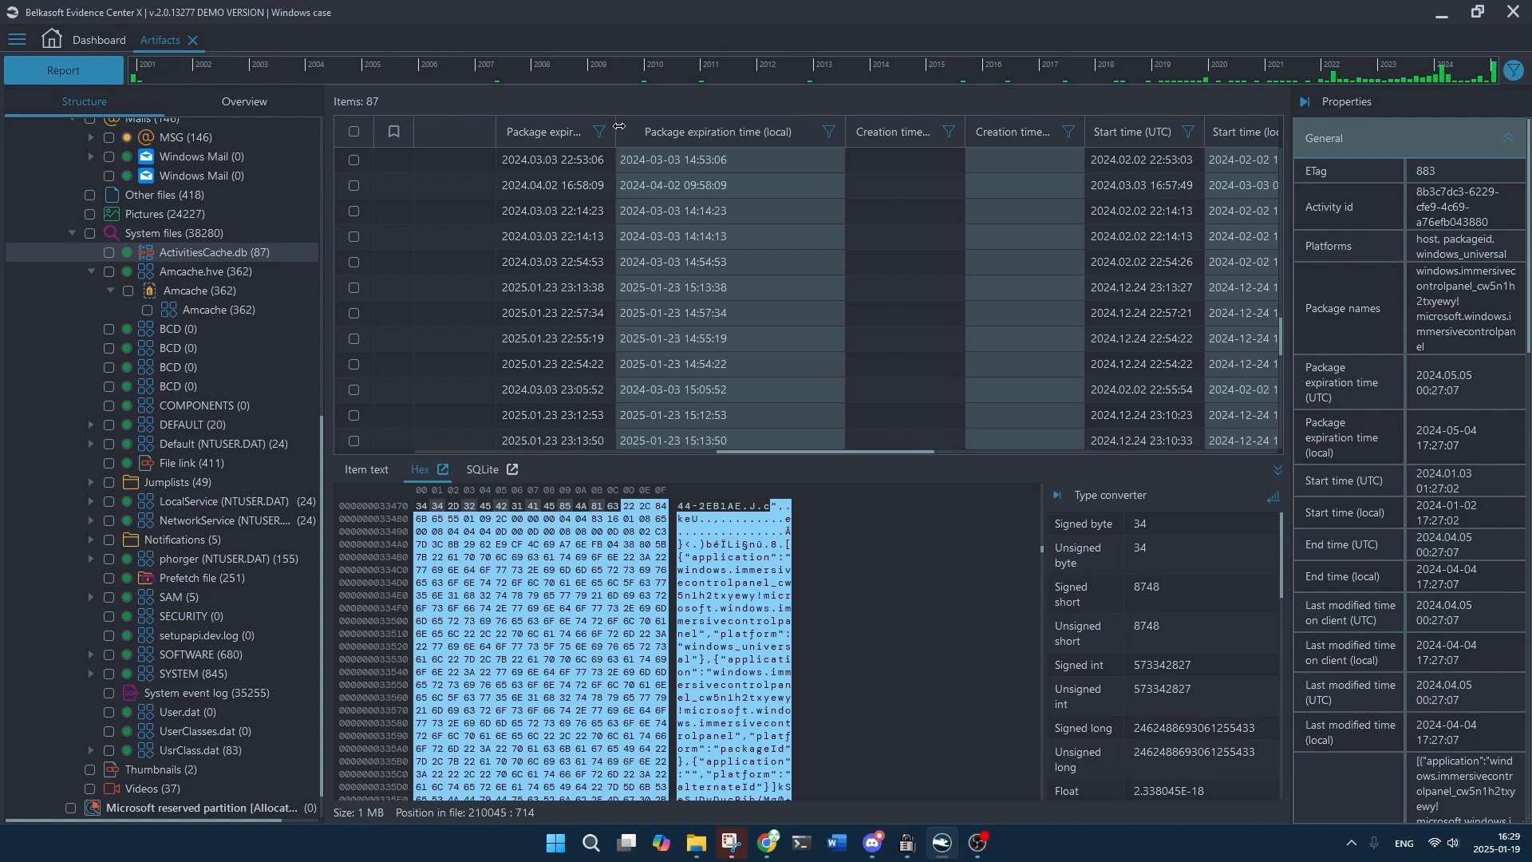
drag(618, 126, 721, 129)
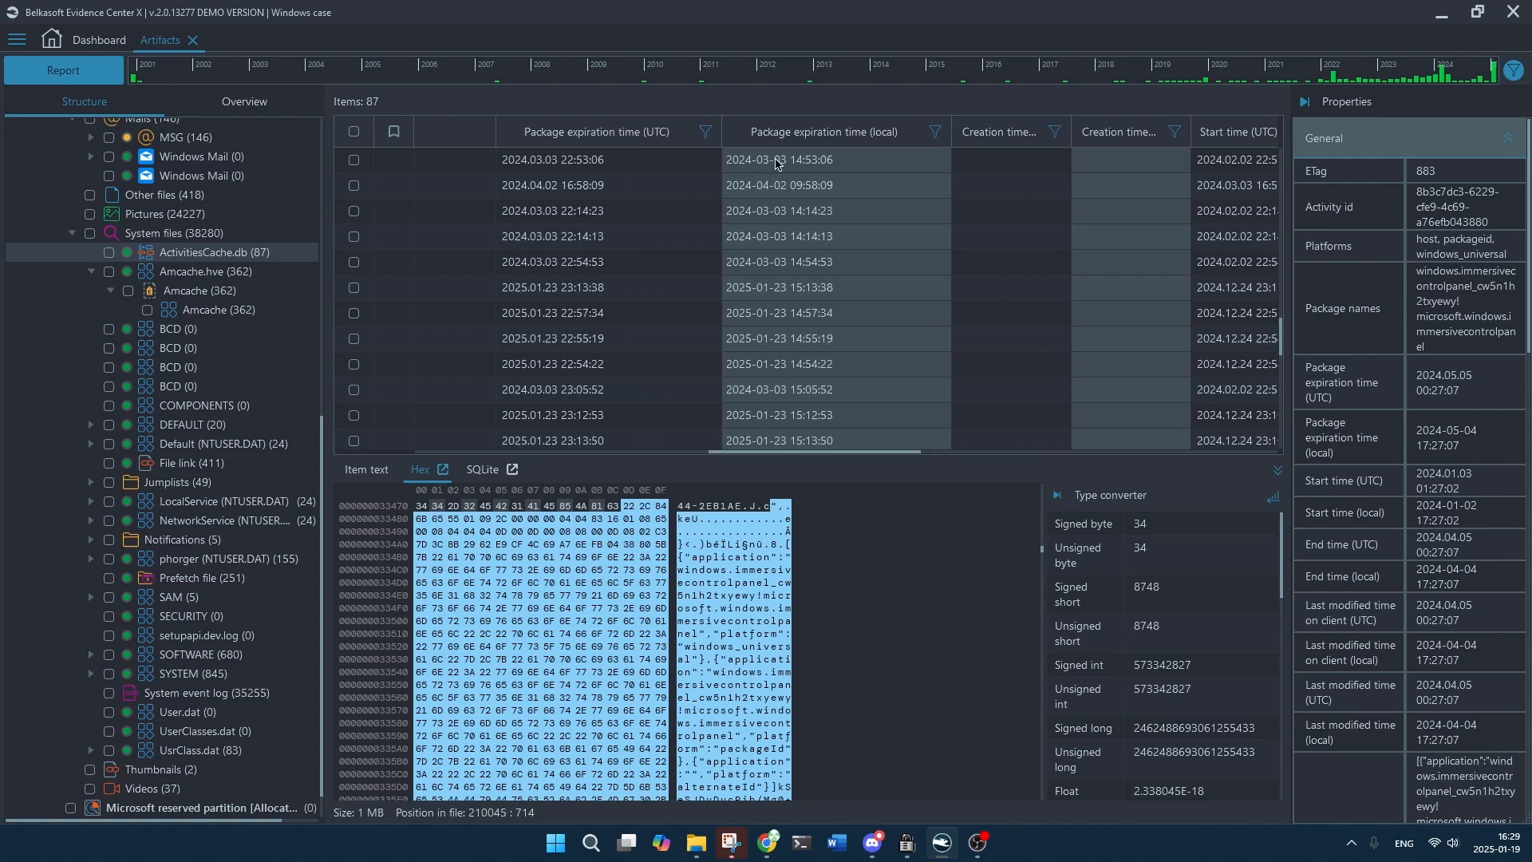
drag(764, 452, 868, 431)
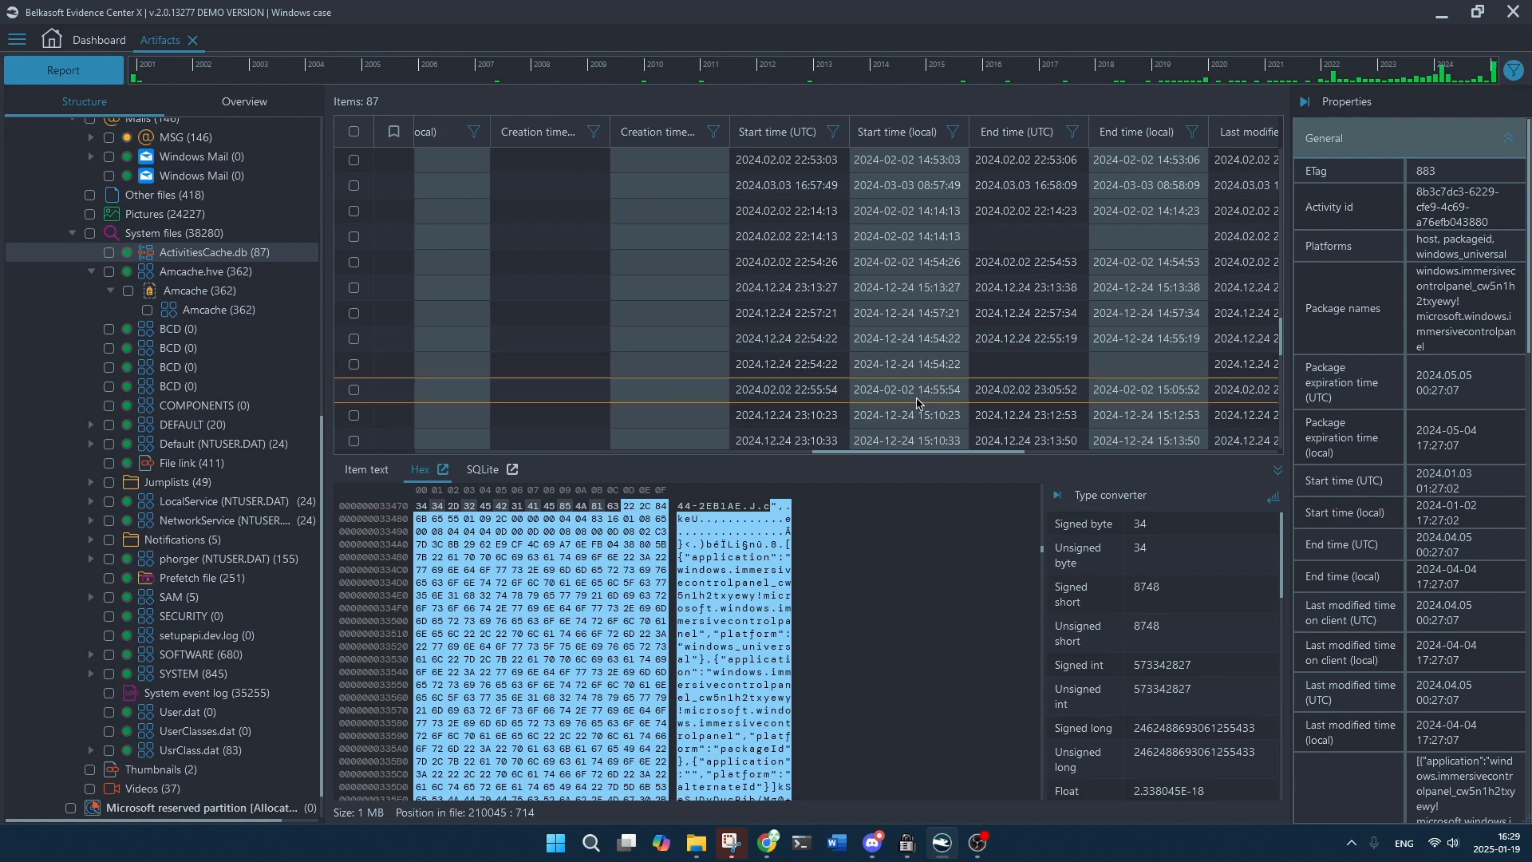
drag(946, 451, 835, 444)
scroll(753, 289, up, 9)
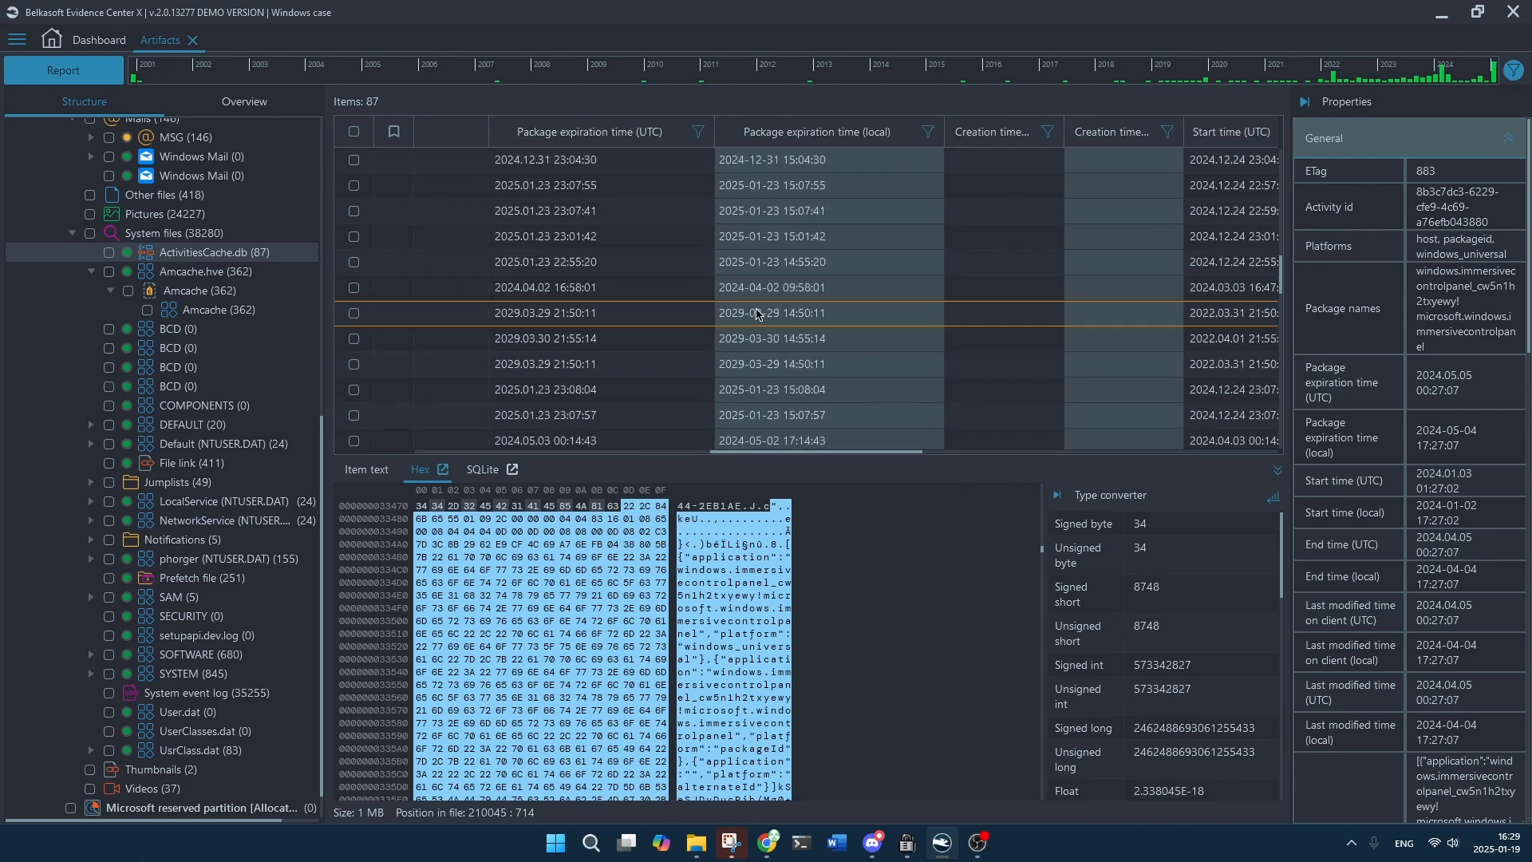
scroll(754, 288, up, 5)
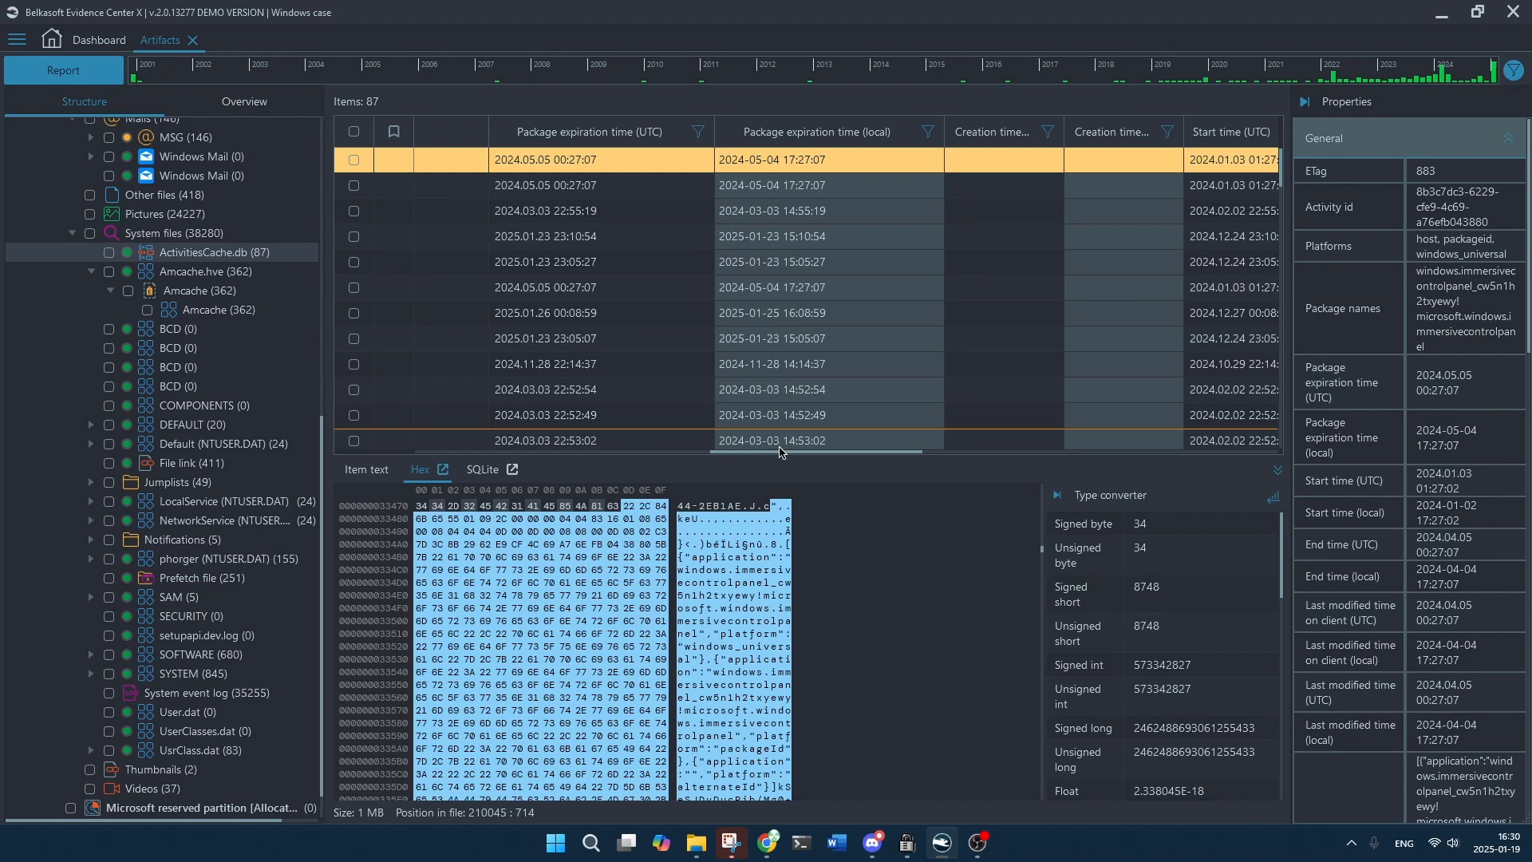
drag(790, 451, 973, 447)
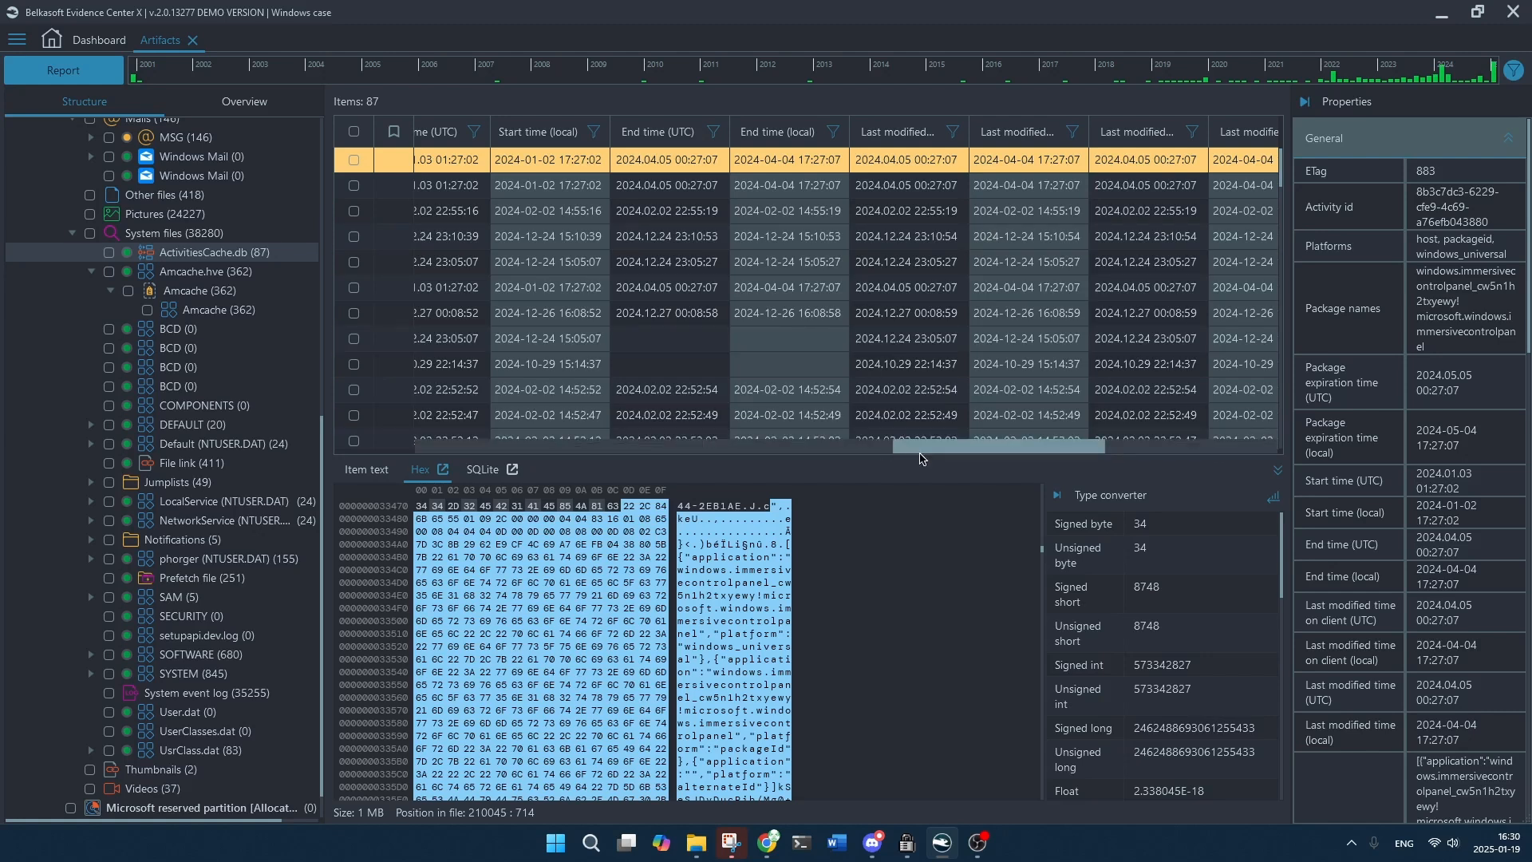
scroll(912, 280, down, 3)
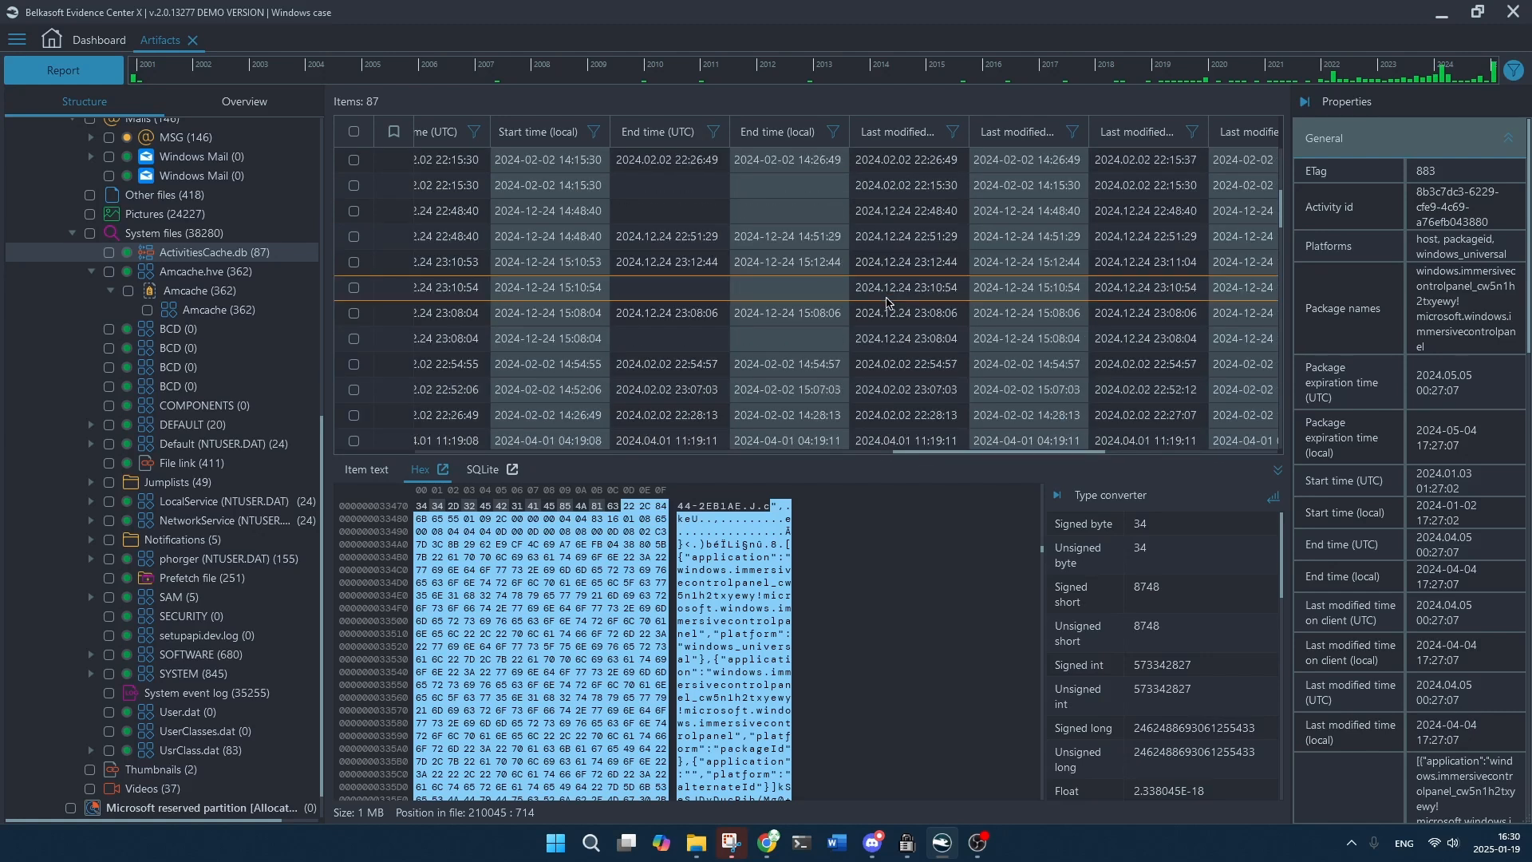
Browse the DEFAULT hive's artifacts and its program startup entries.
click(226, 428)
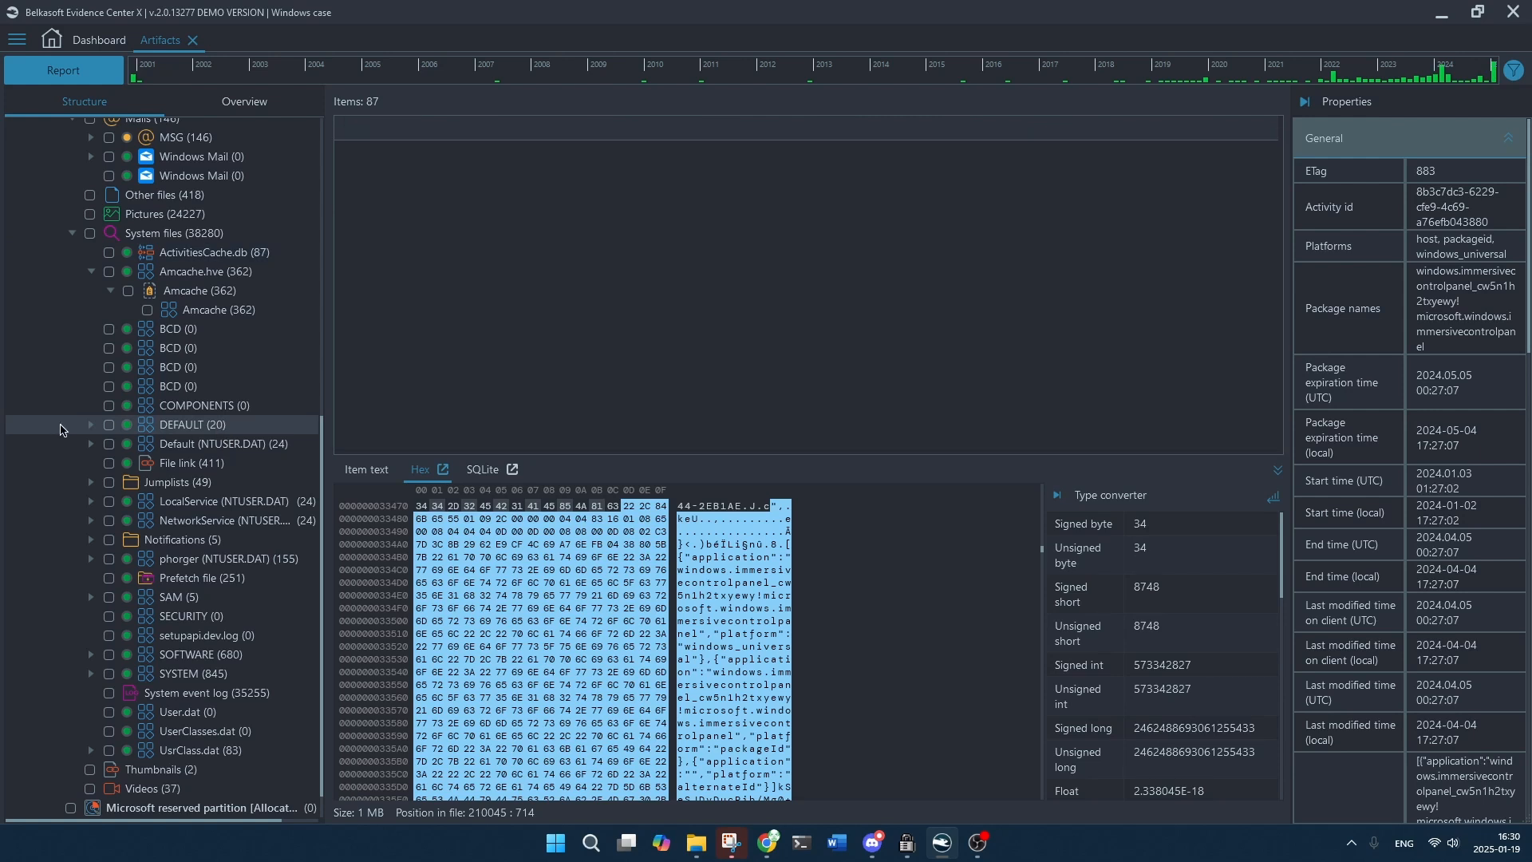
click(92, 426)
click(200, 447)
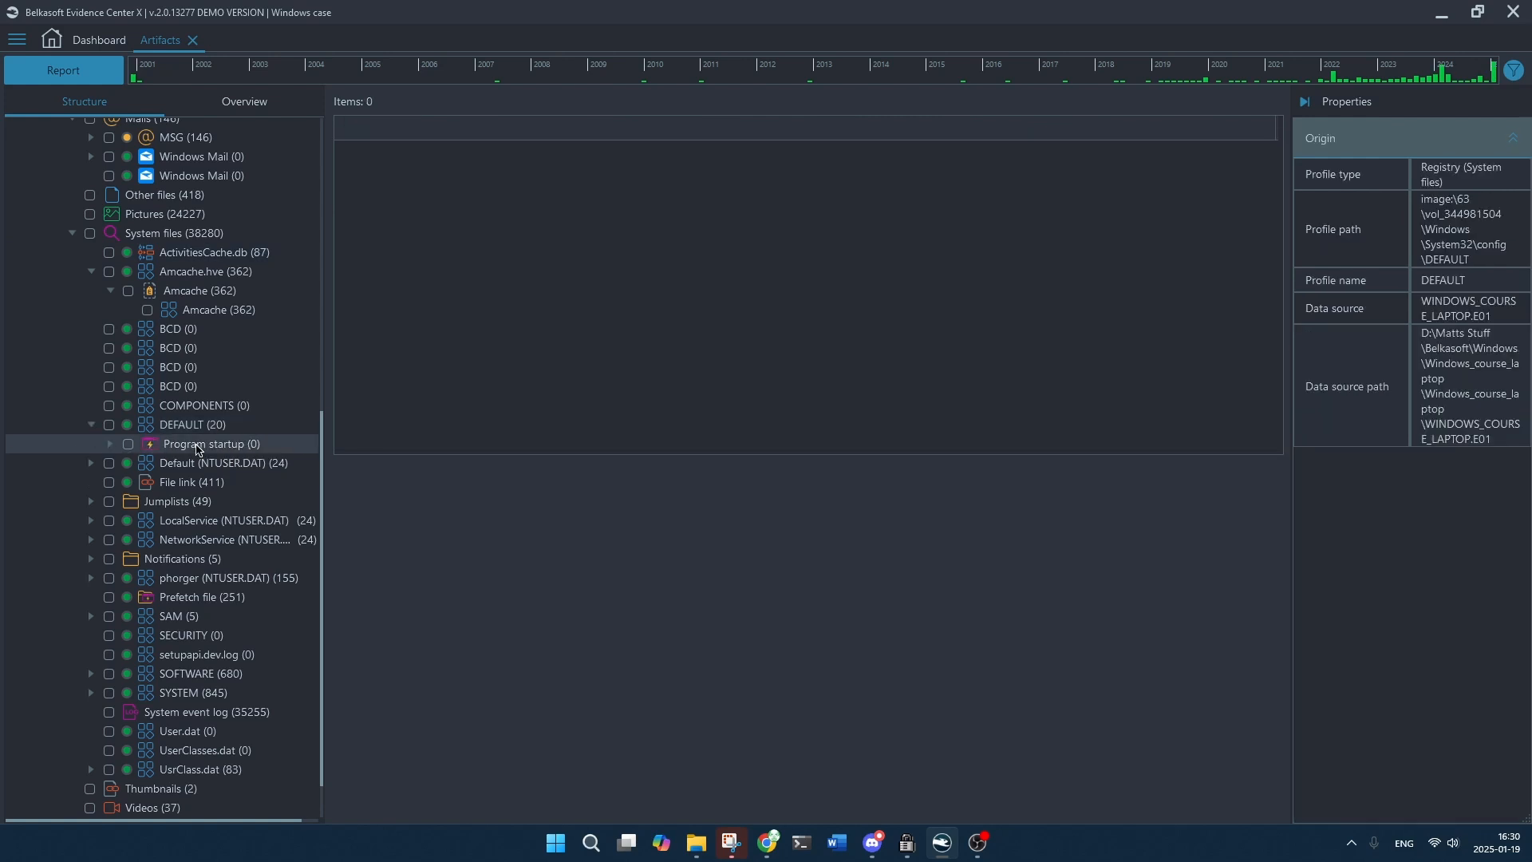
click(166, 428)
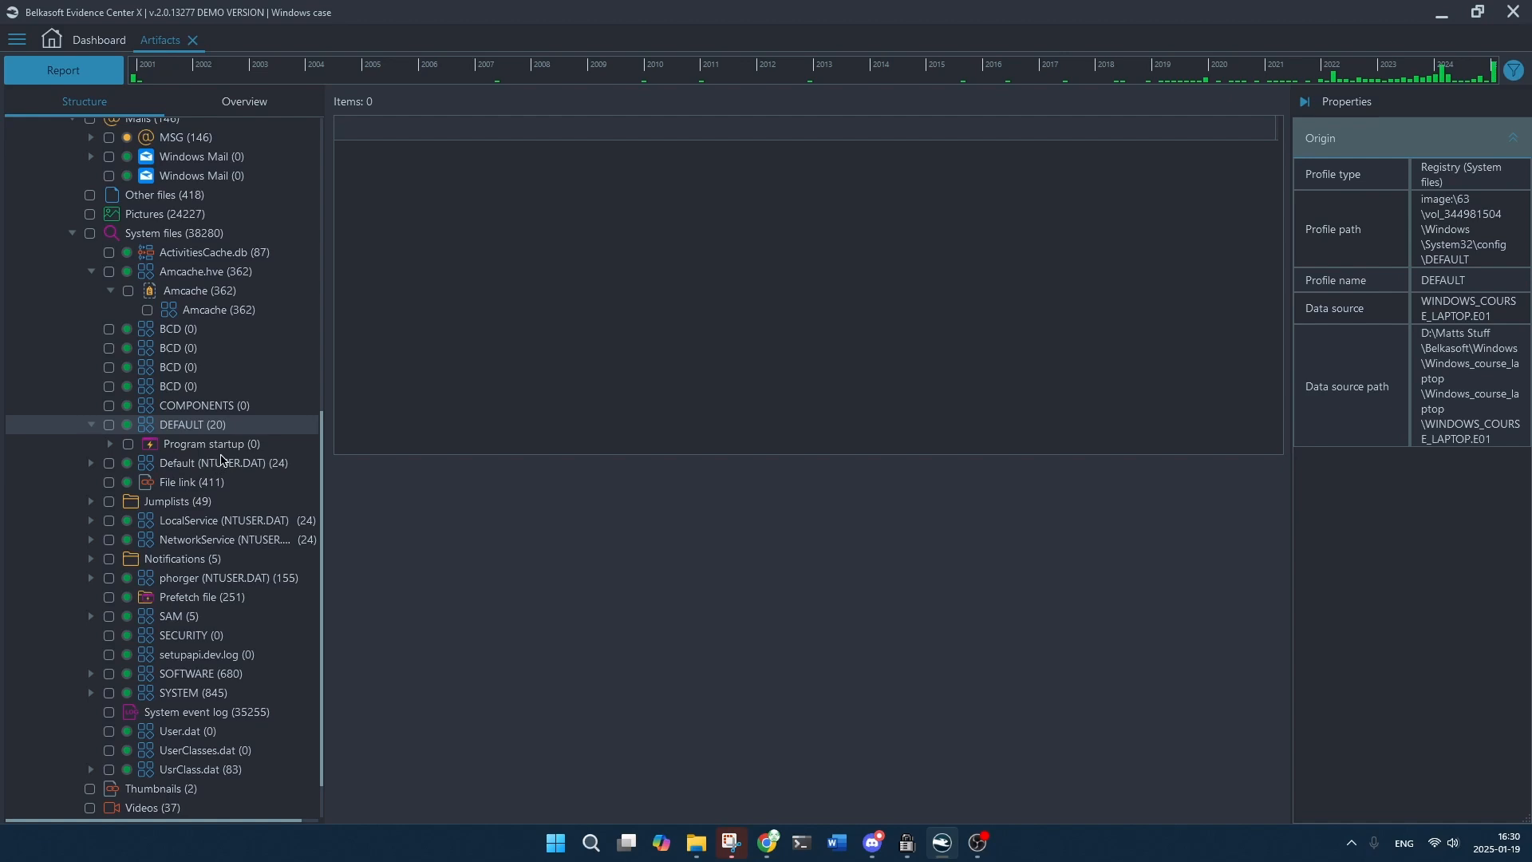
Expand Default (NTUSER.DAT) and view its single Internet Explorer Typed URL.
click(238, 470)
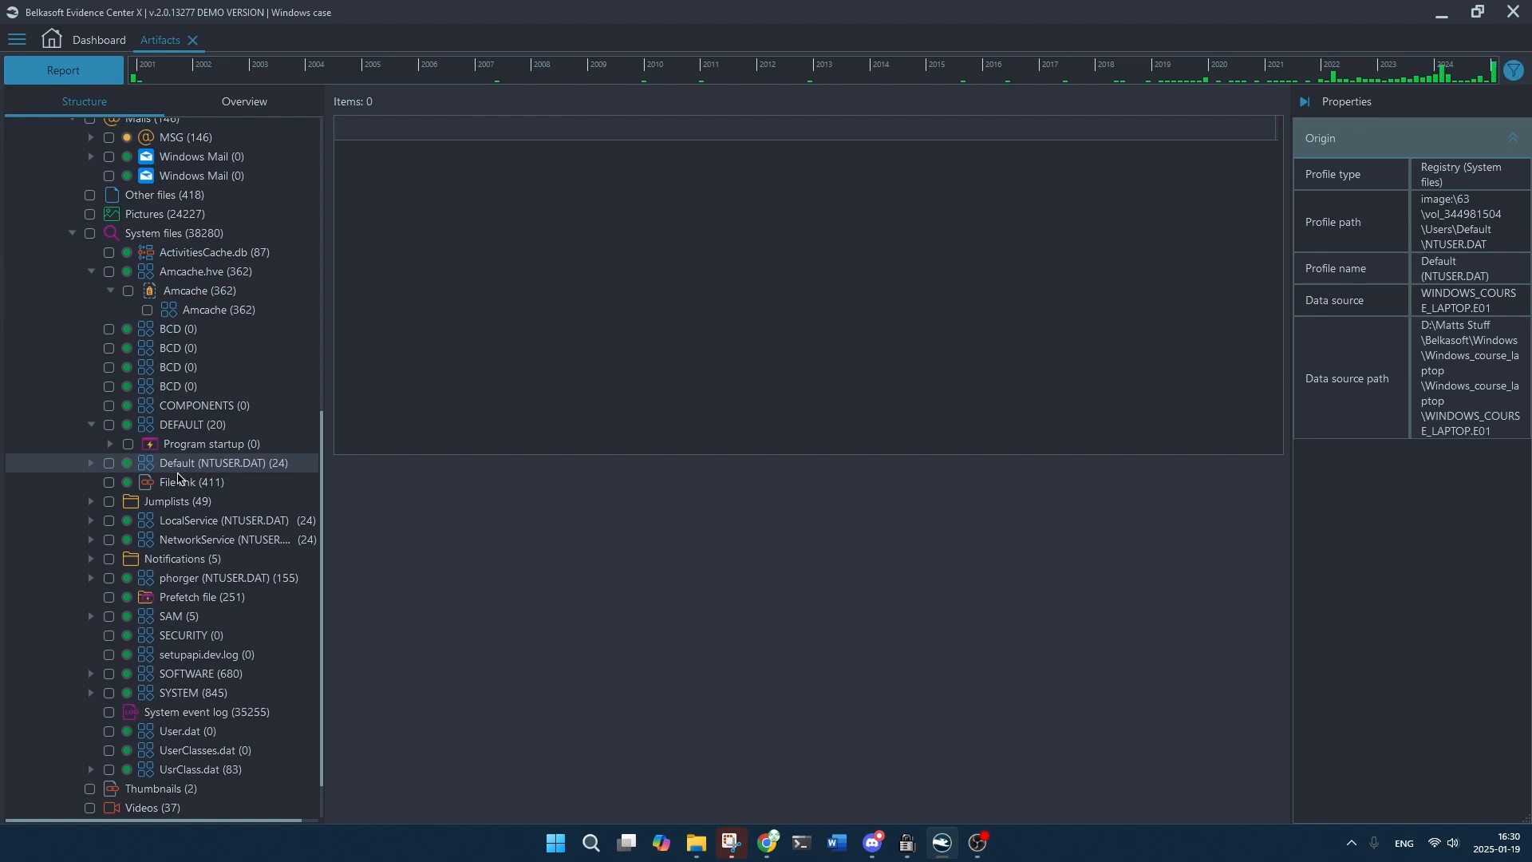
click(91, 463)
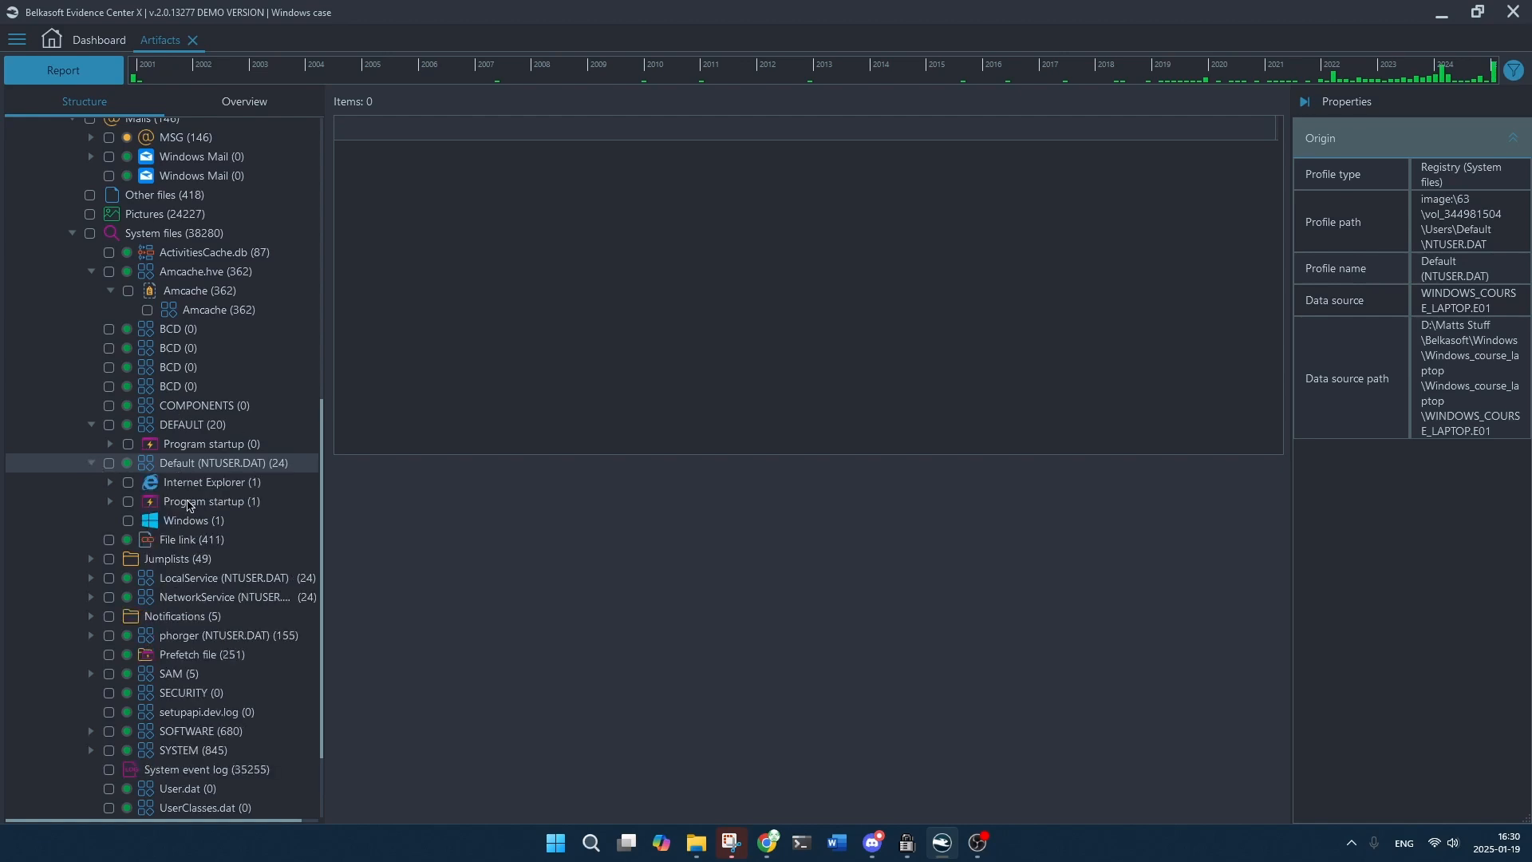
click(254, 484)
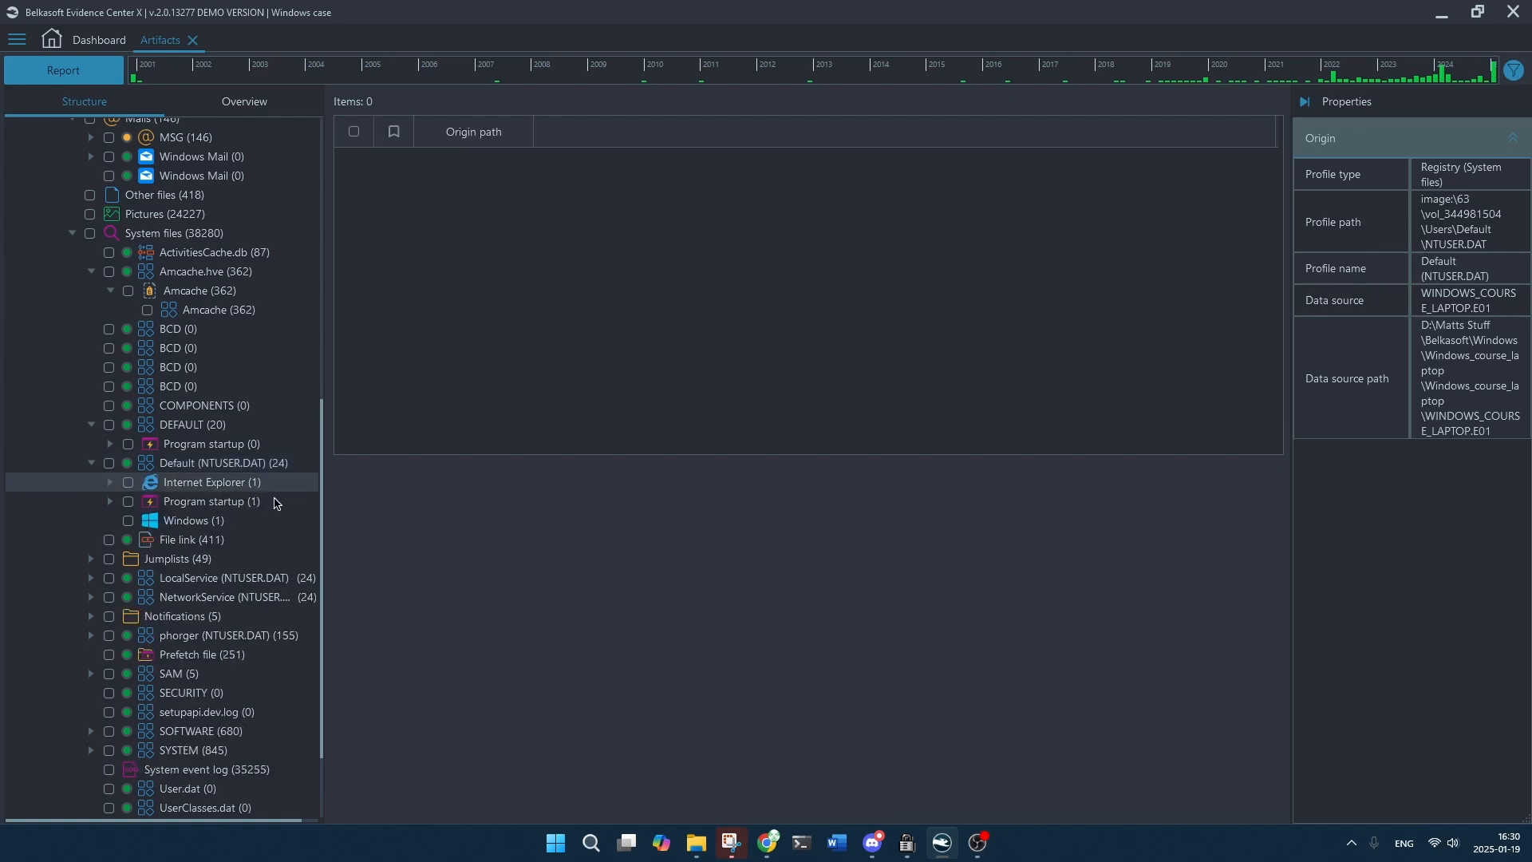
click(110, 483)
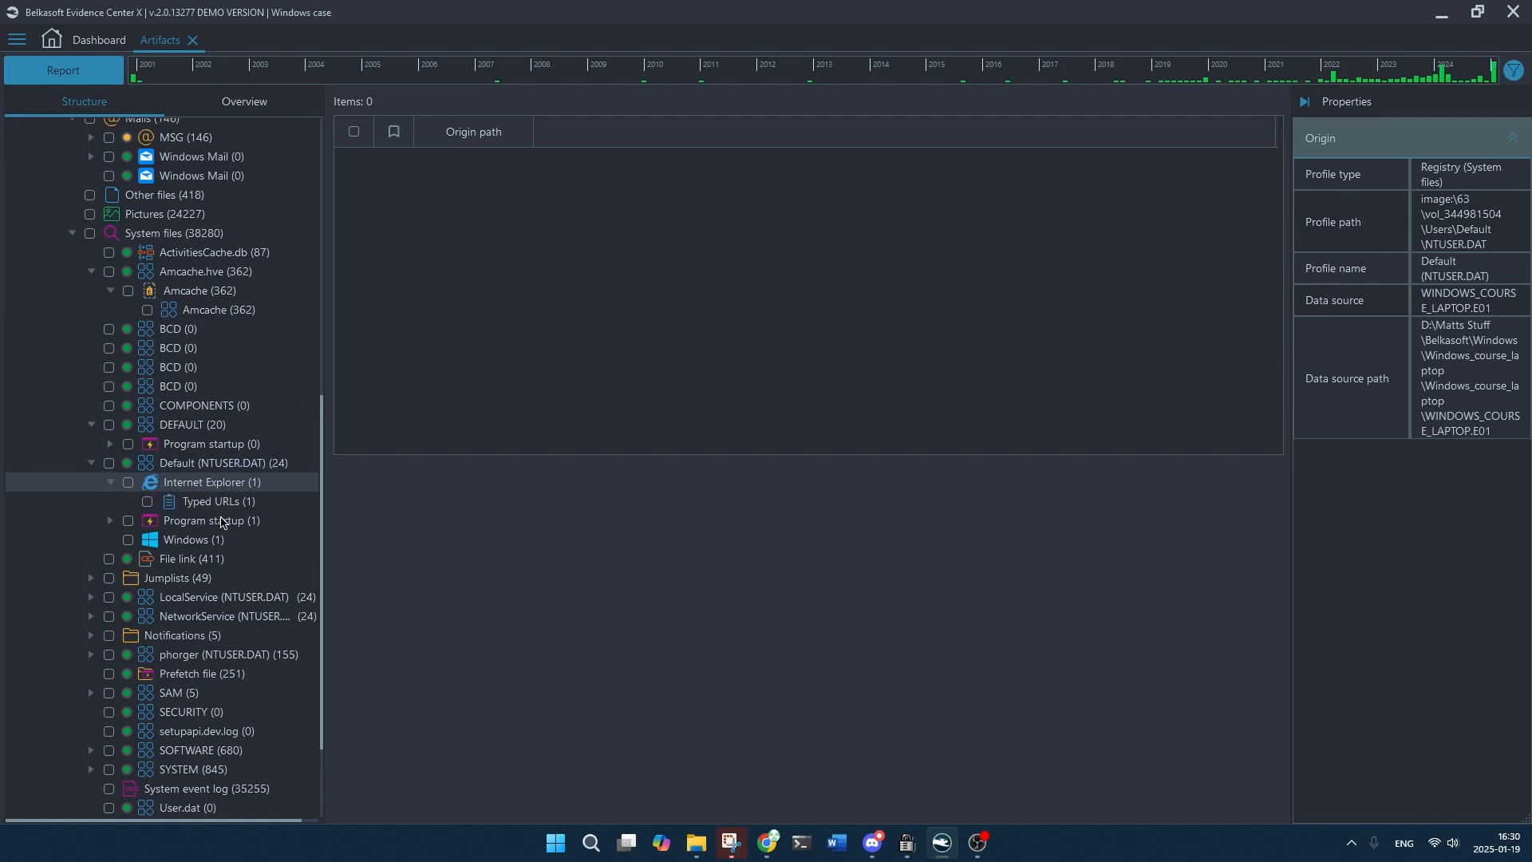
click(228, 504)
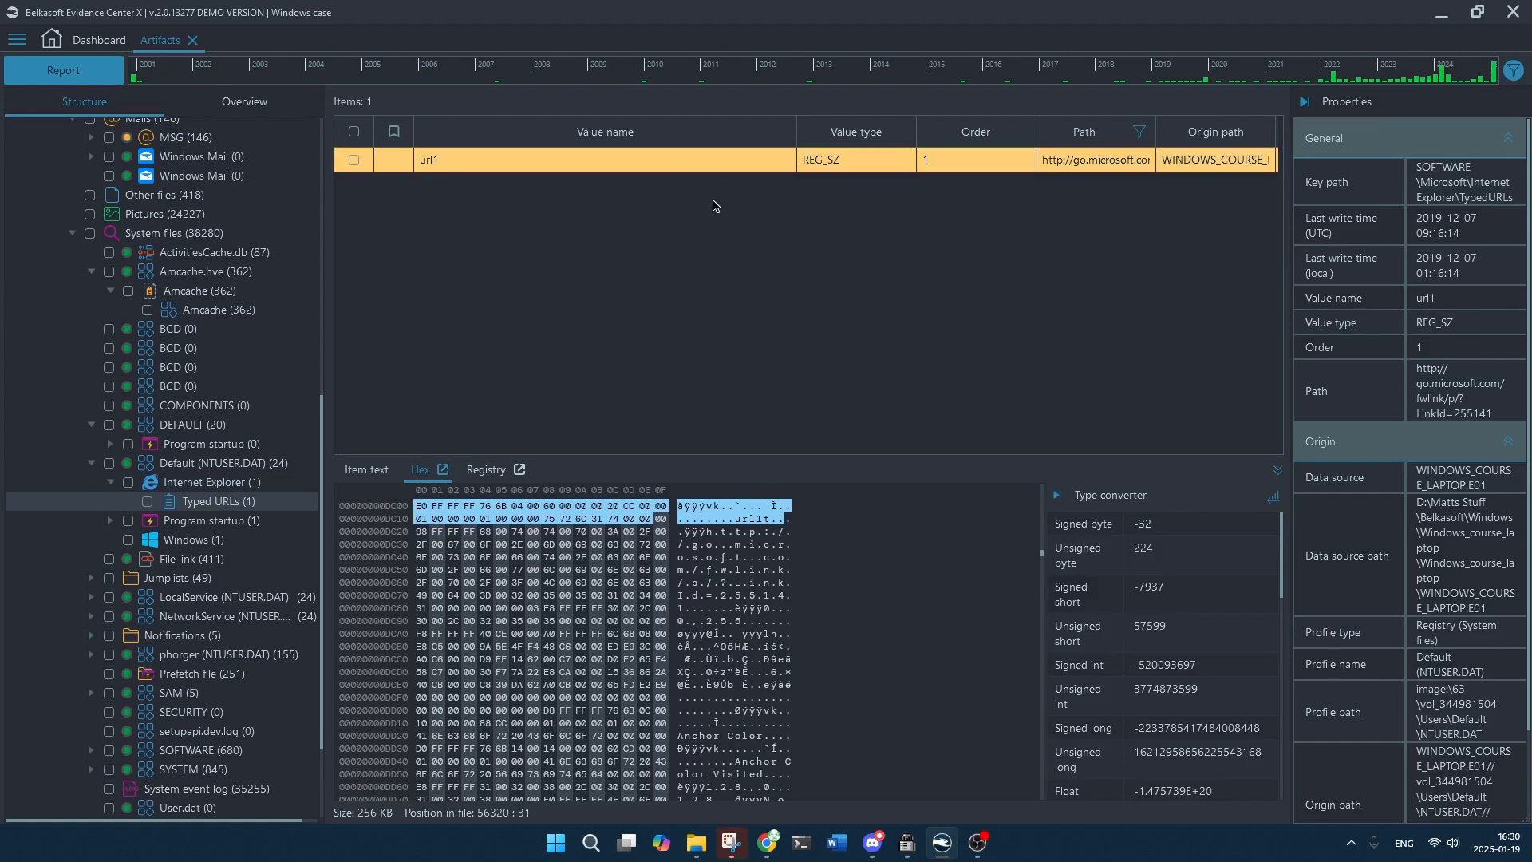
Show the Startup folders (21) entries under Program startup.
click(230, 525)
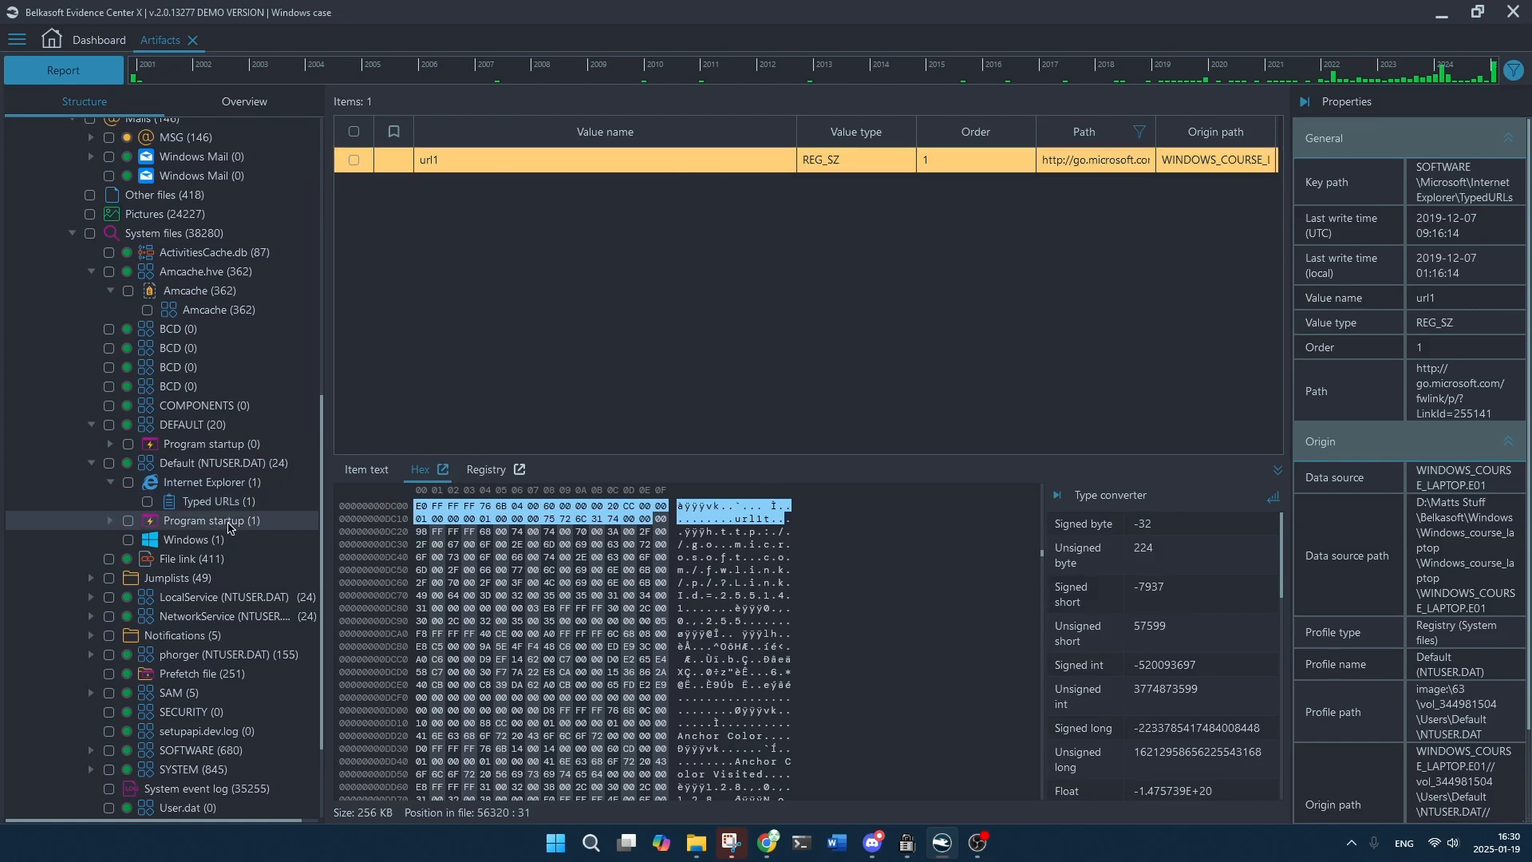
click(111, 520)
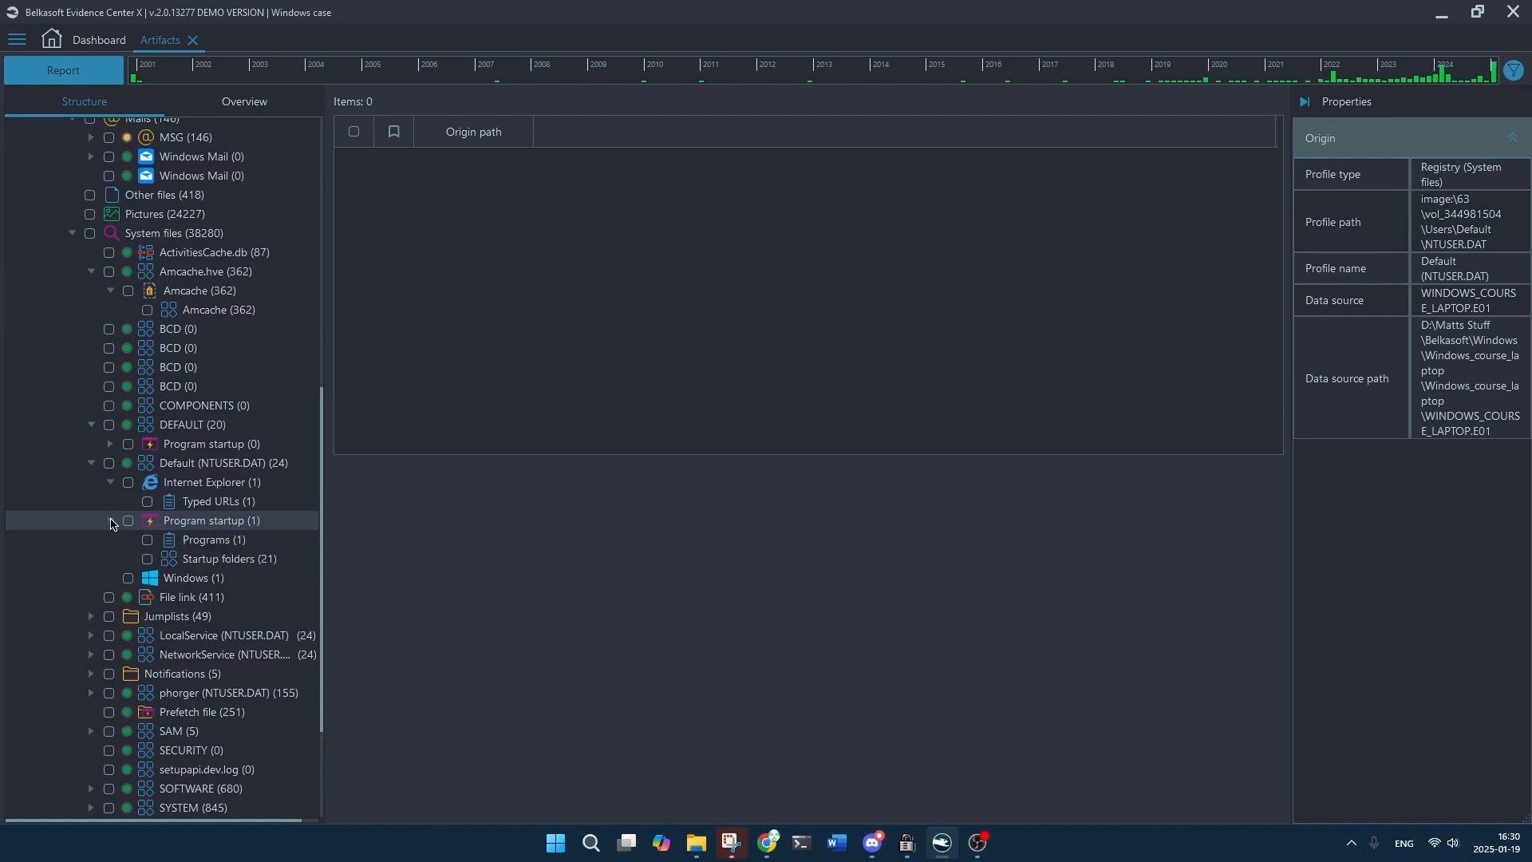
click(233, 562)
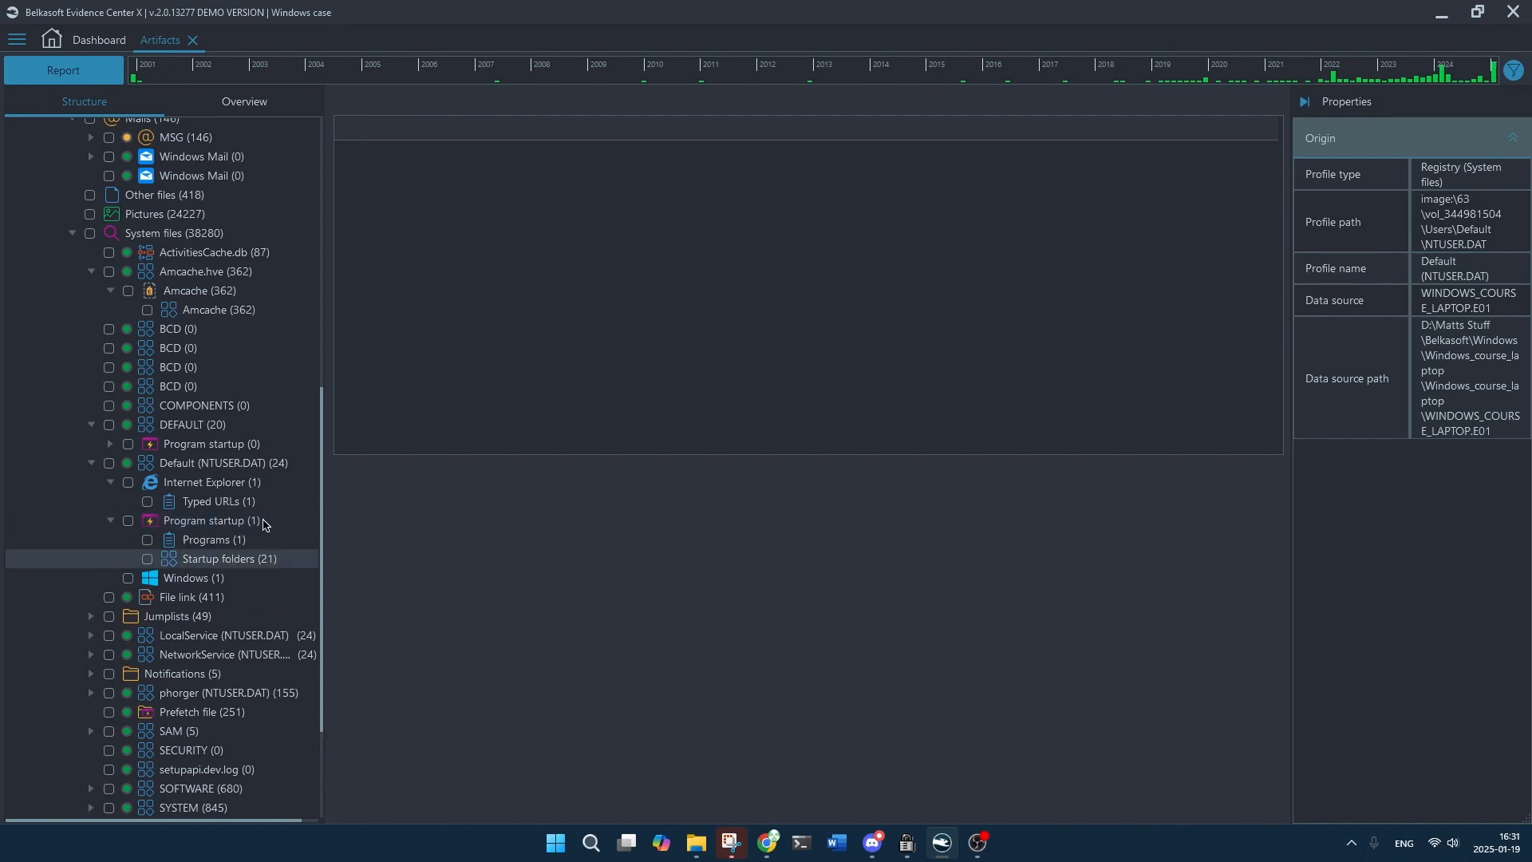
Show Programs startup's single Run entry: OneDriveSetup.exe /thfirstsetup, last written 2022-04-01.
scroll(581, 239, down, 5)
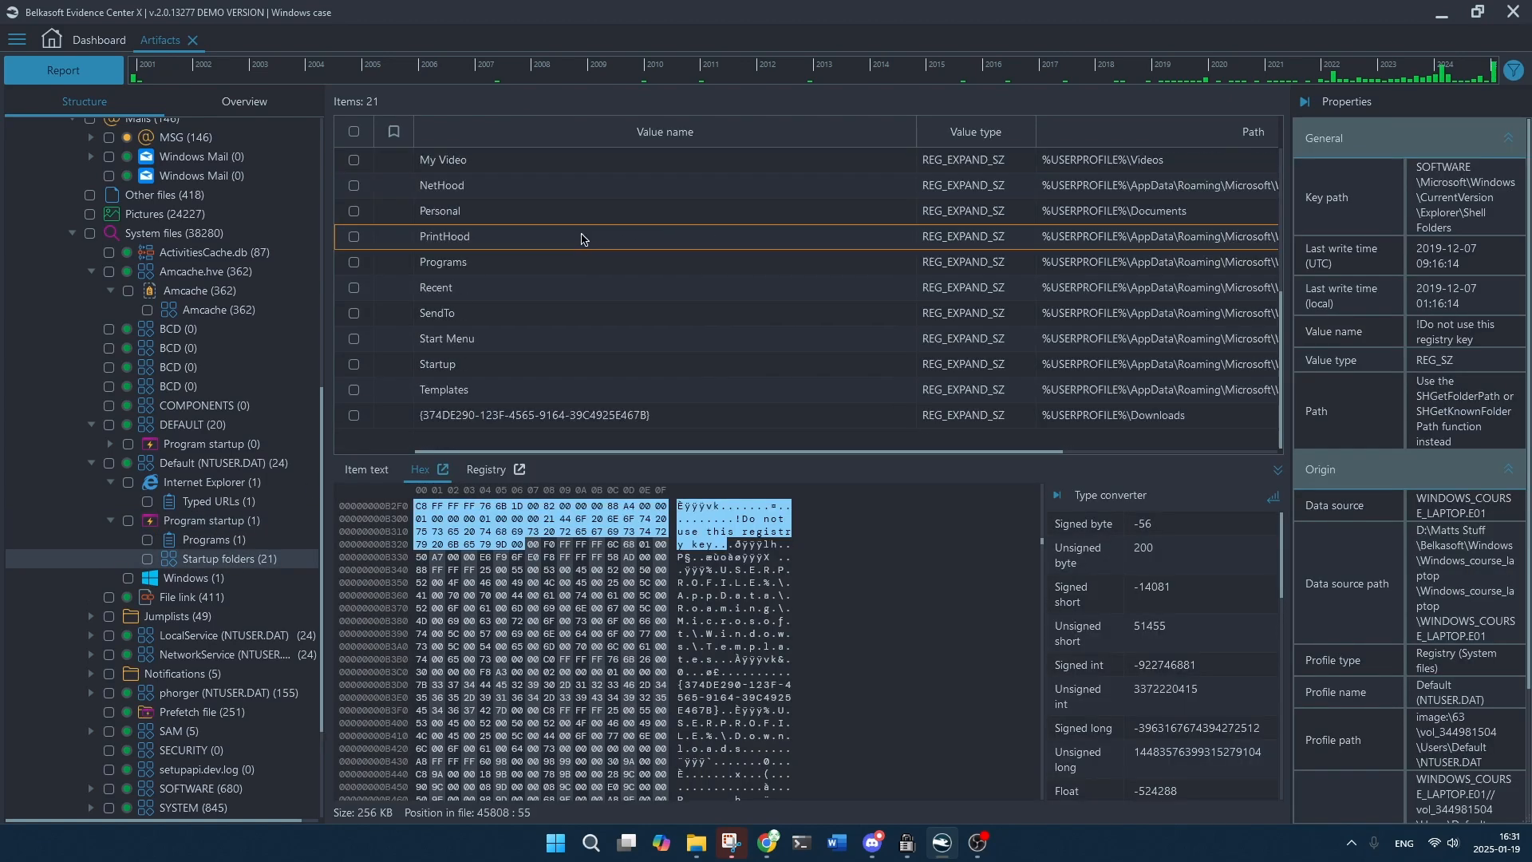
scroll(582, 239, up, 5)
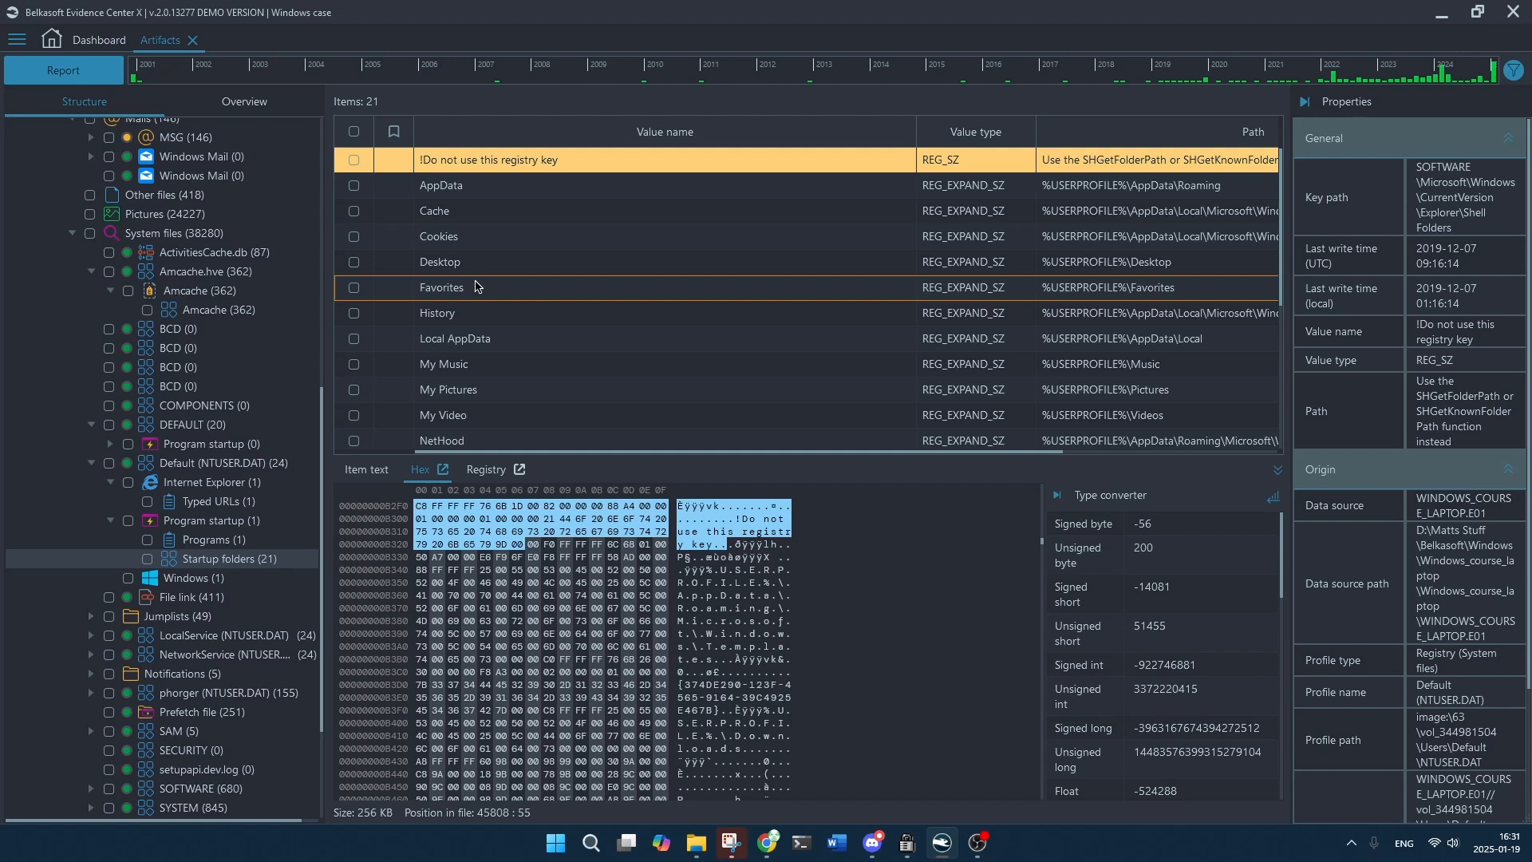
scroll(476, 279, down, 4)
scroll(473, 274, up, 4)
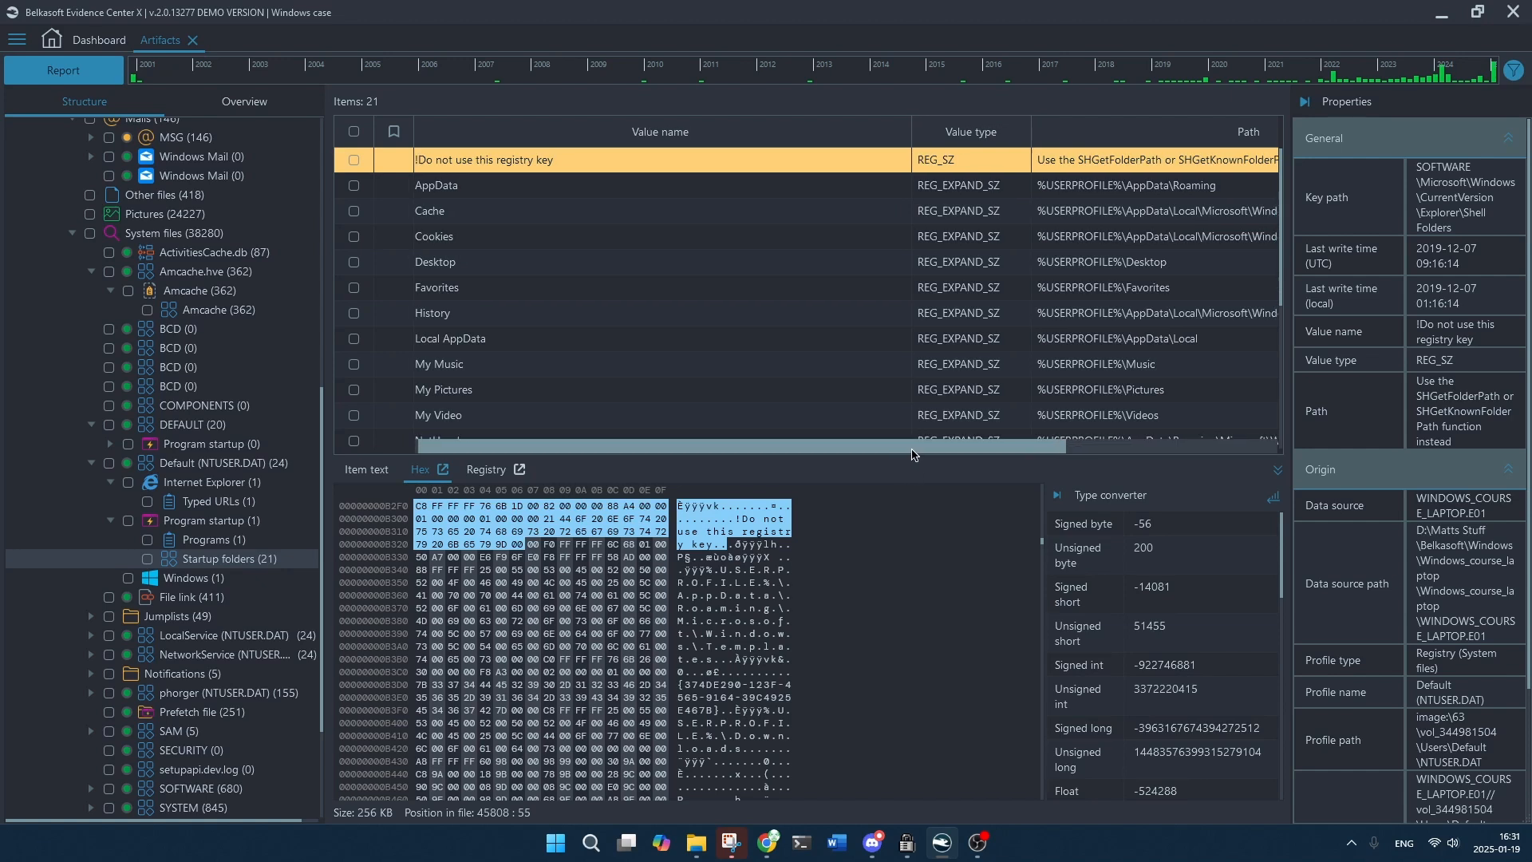
scroll(918, 450, right, 3)
scroll(957, 456, left, 3)
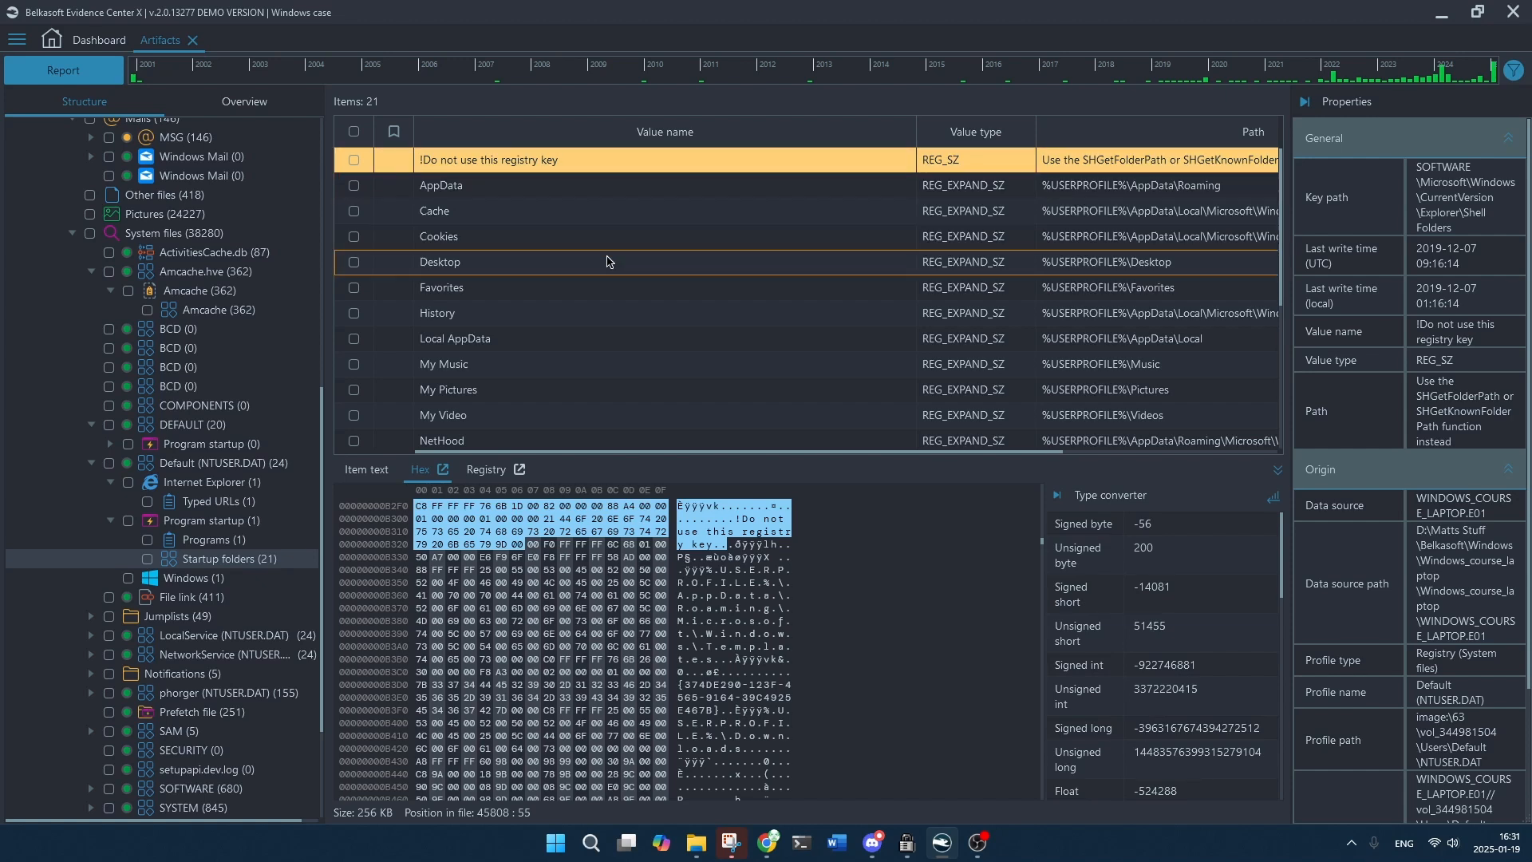
scroll(608, 262, down, 2)
scroll(606, 261, down, 2)
scroll(553, 296, up, 4)
scroll(576, 209, down, 2)
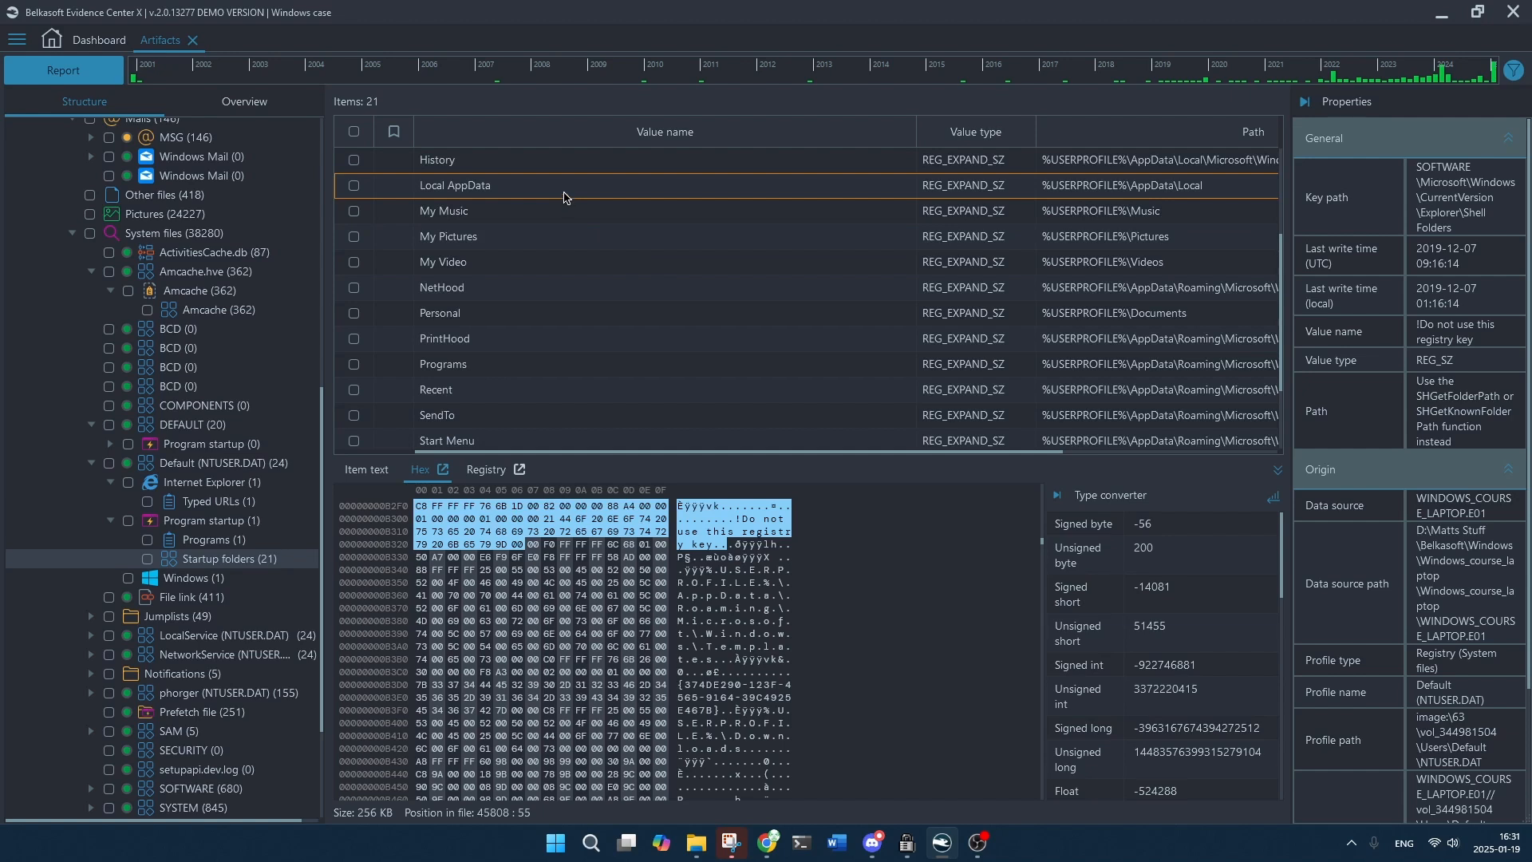
click(229, 545)
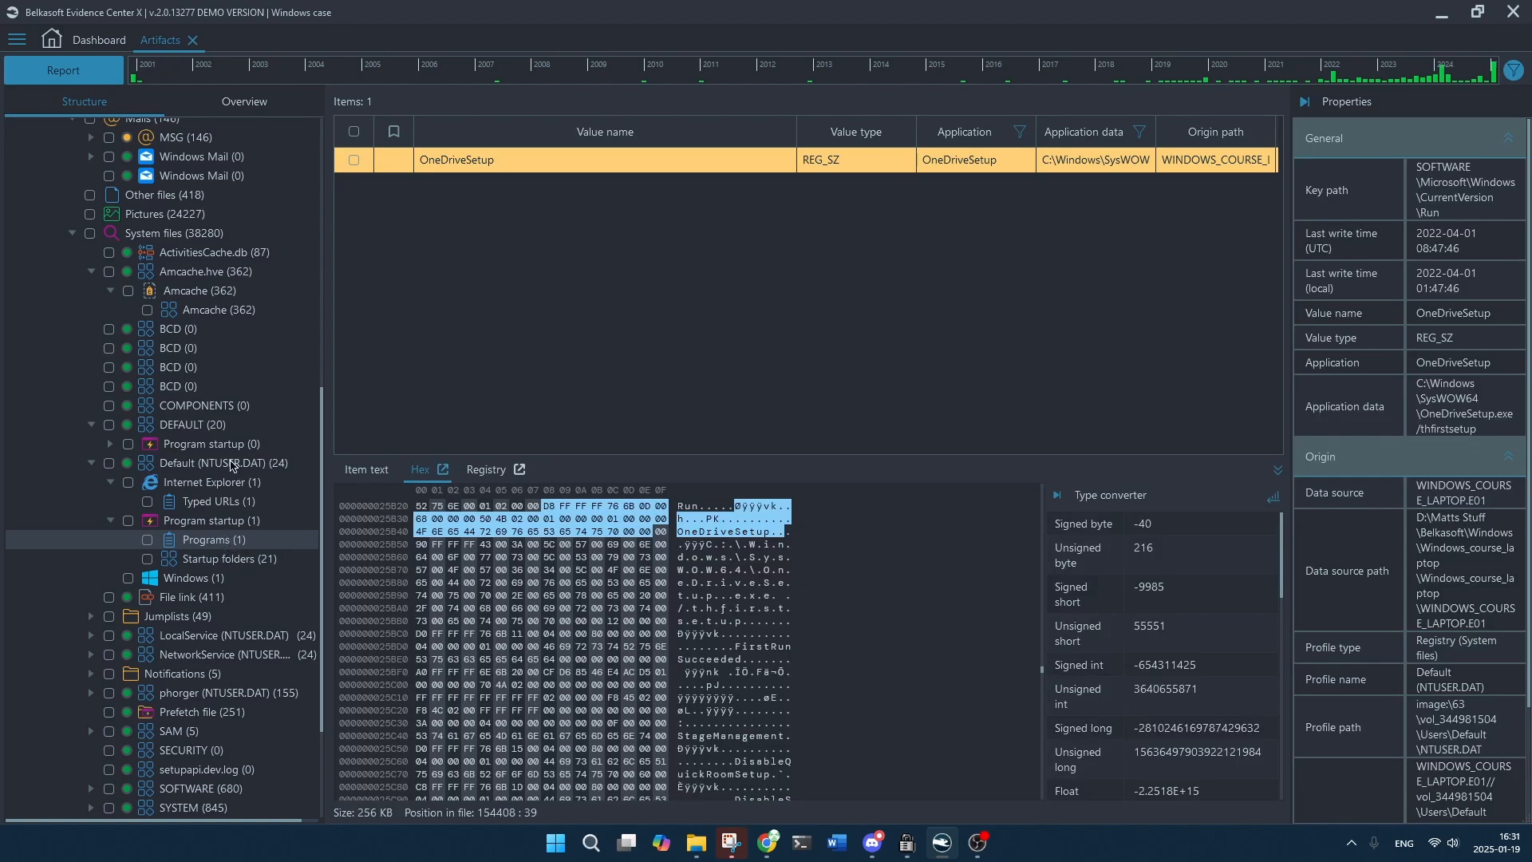
scroll(225, 470, down, 4)
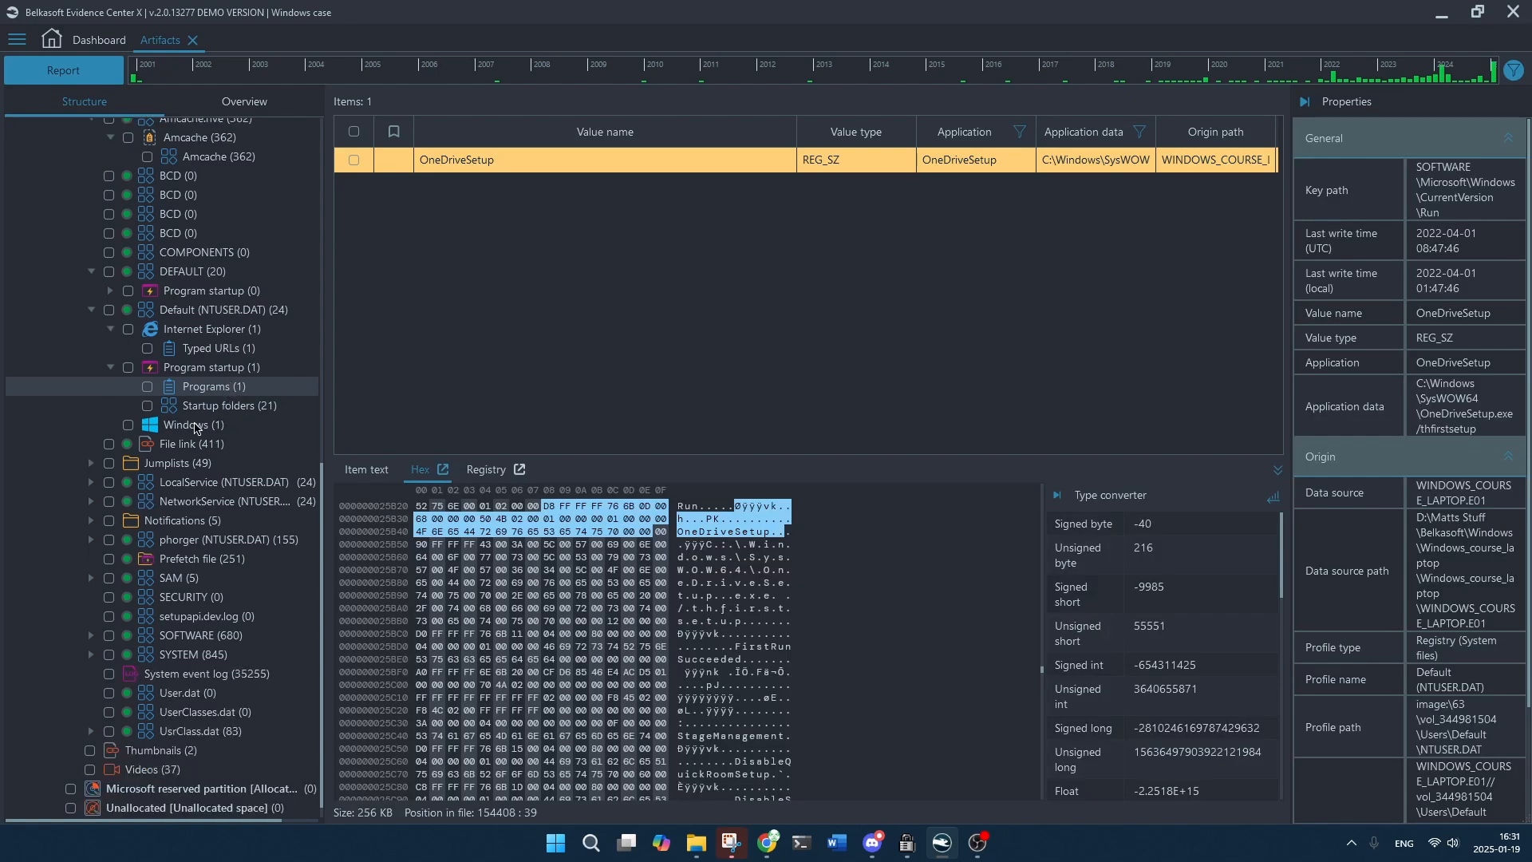
Expand Jumplists and load the File link (411) artifacts table.
click(90, 464)
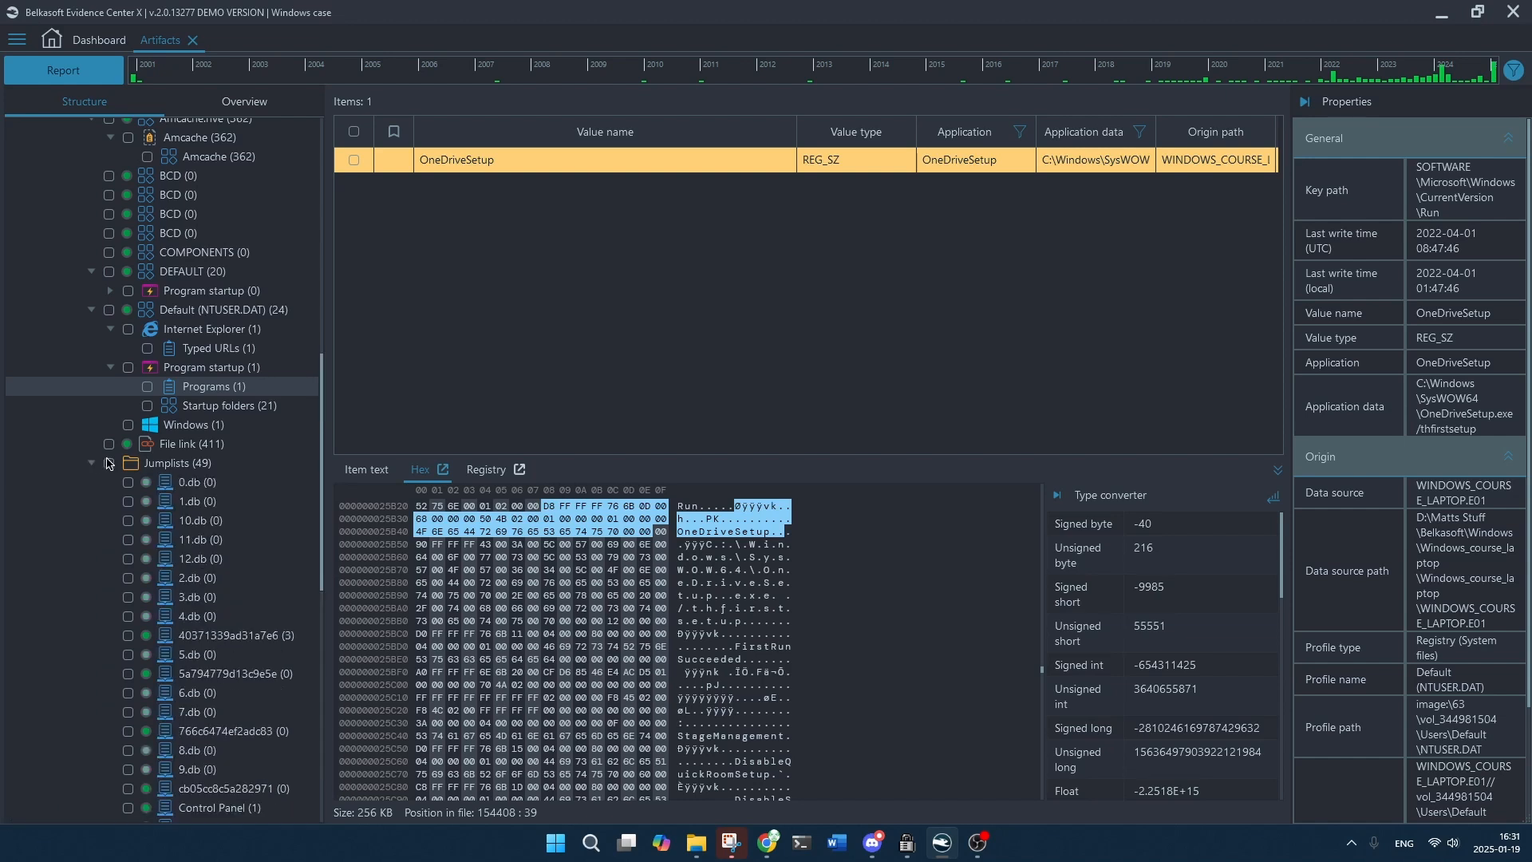
click(185, 465)
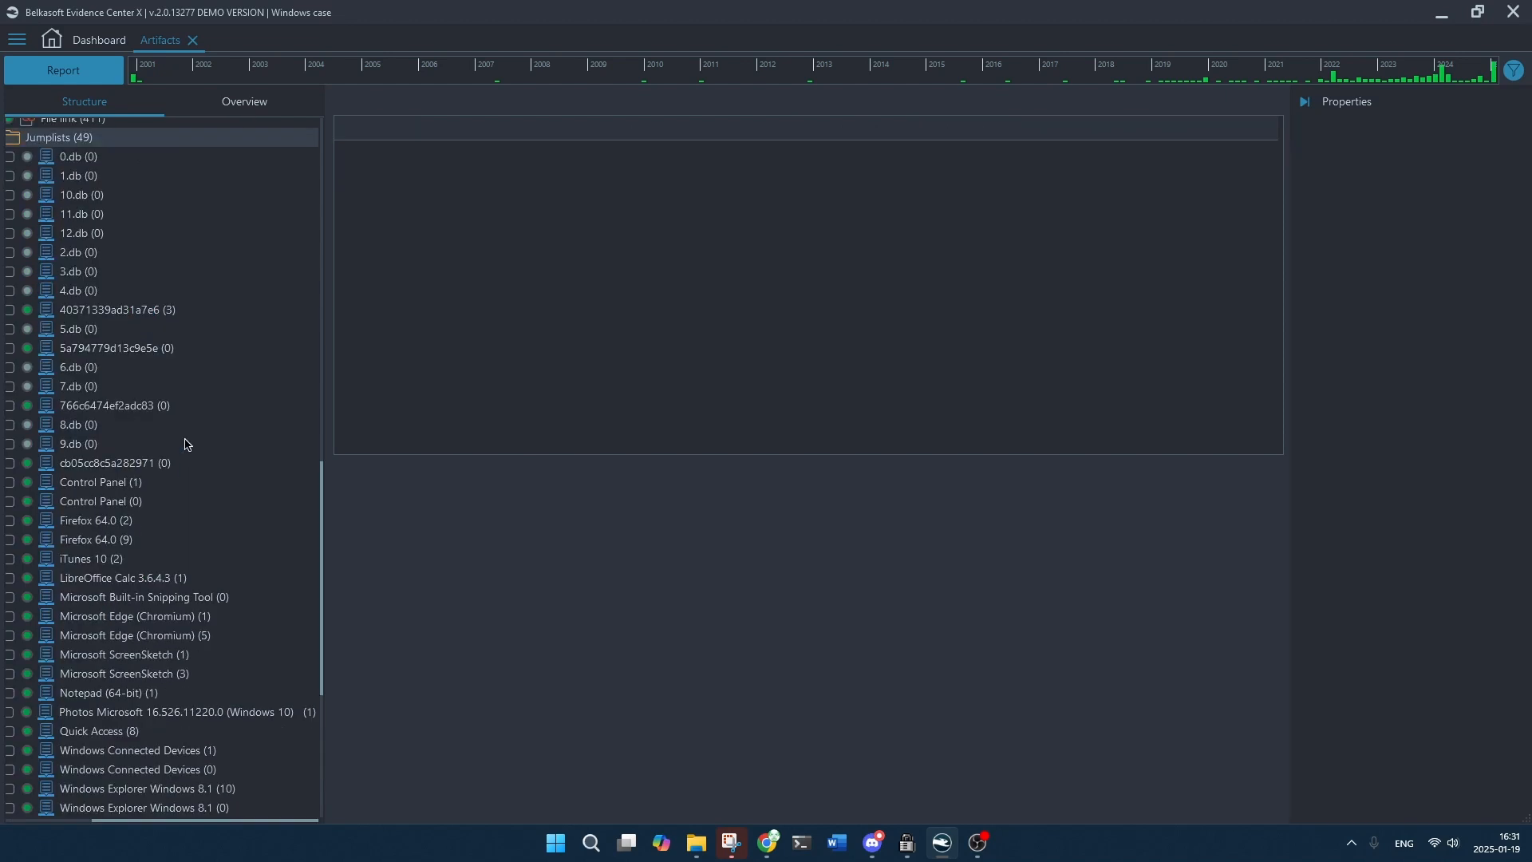
scroll(146, 265, up, 4)
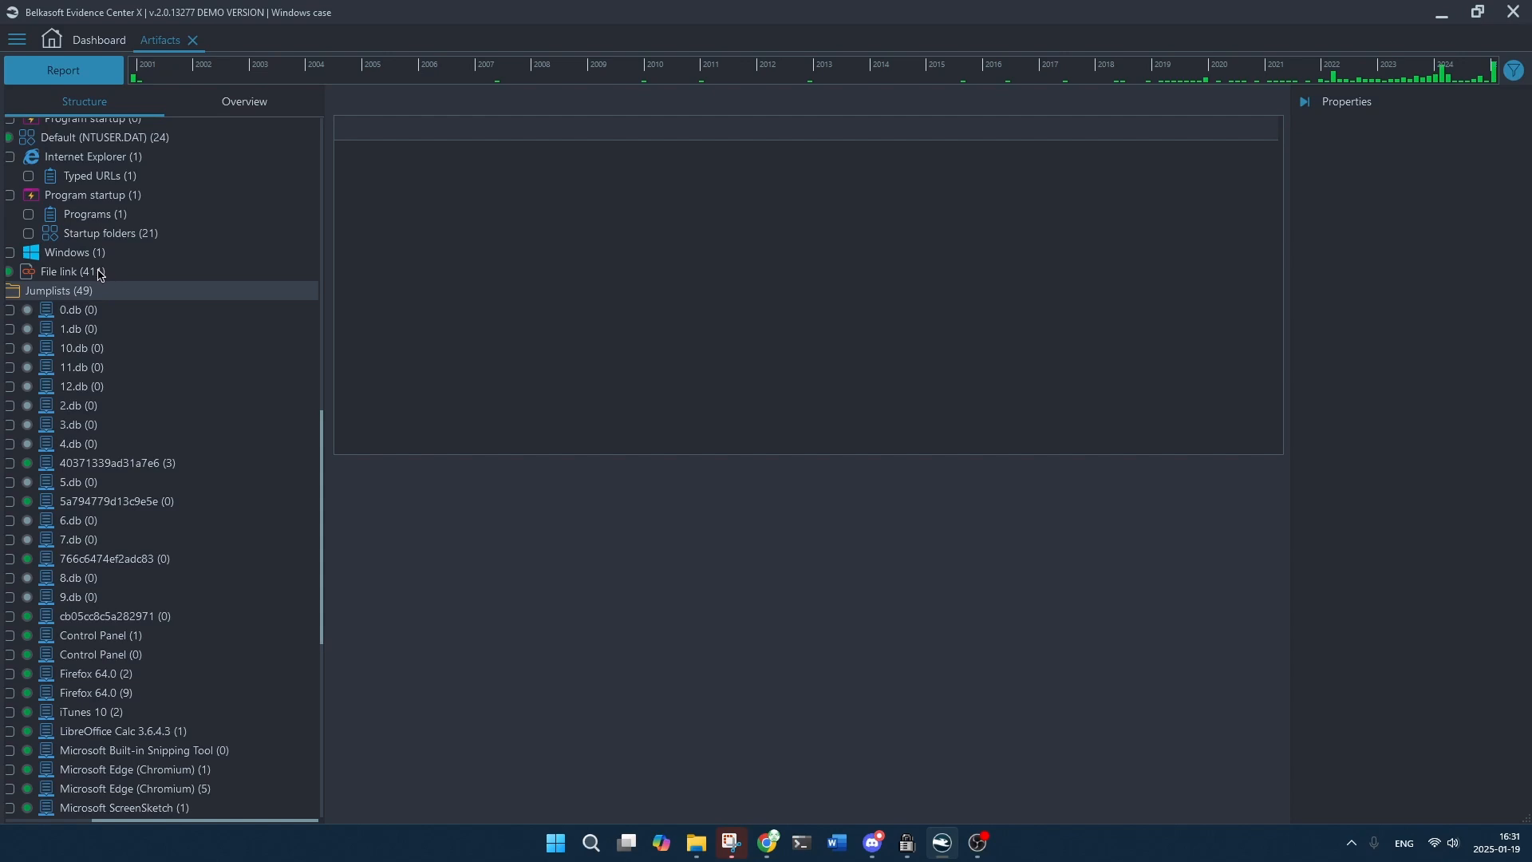
click(95, 272)
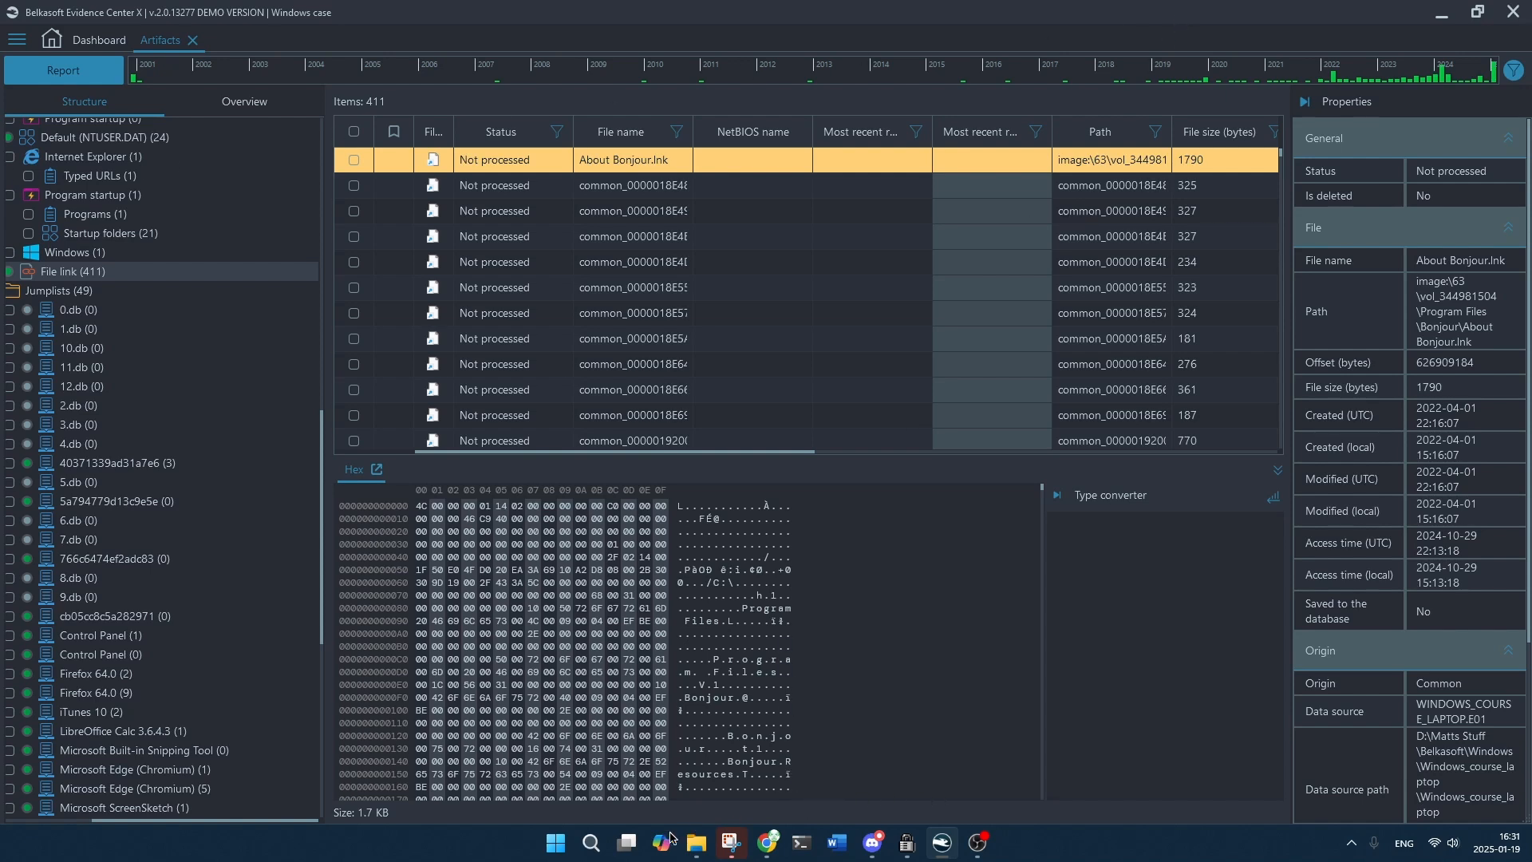
On the Writing desktop, open QuickTime Player's file location in Program Files (x86).
mouse_move(627, 842)
click(579, 740)
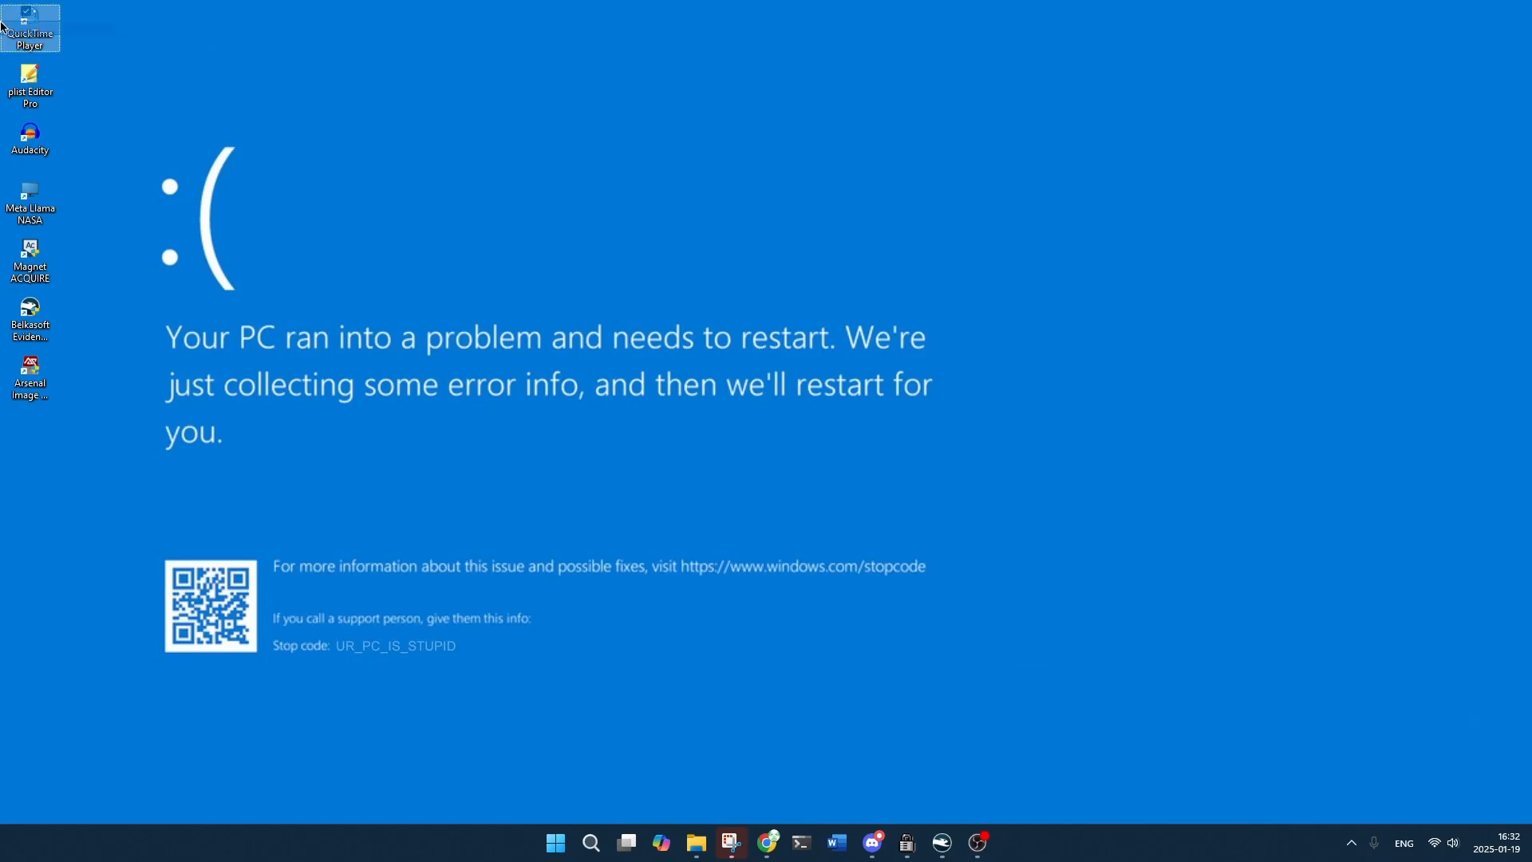
drag(3, 23, 537, 152)
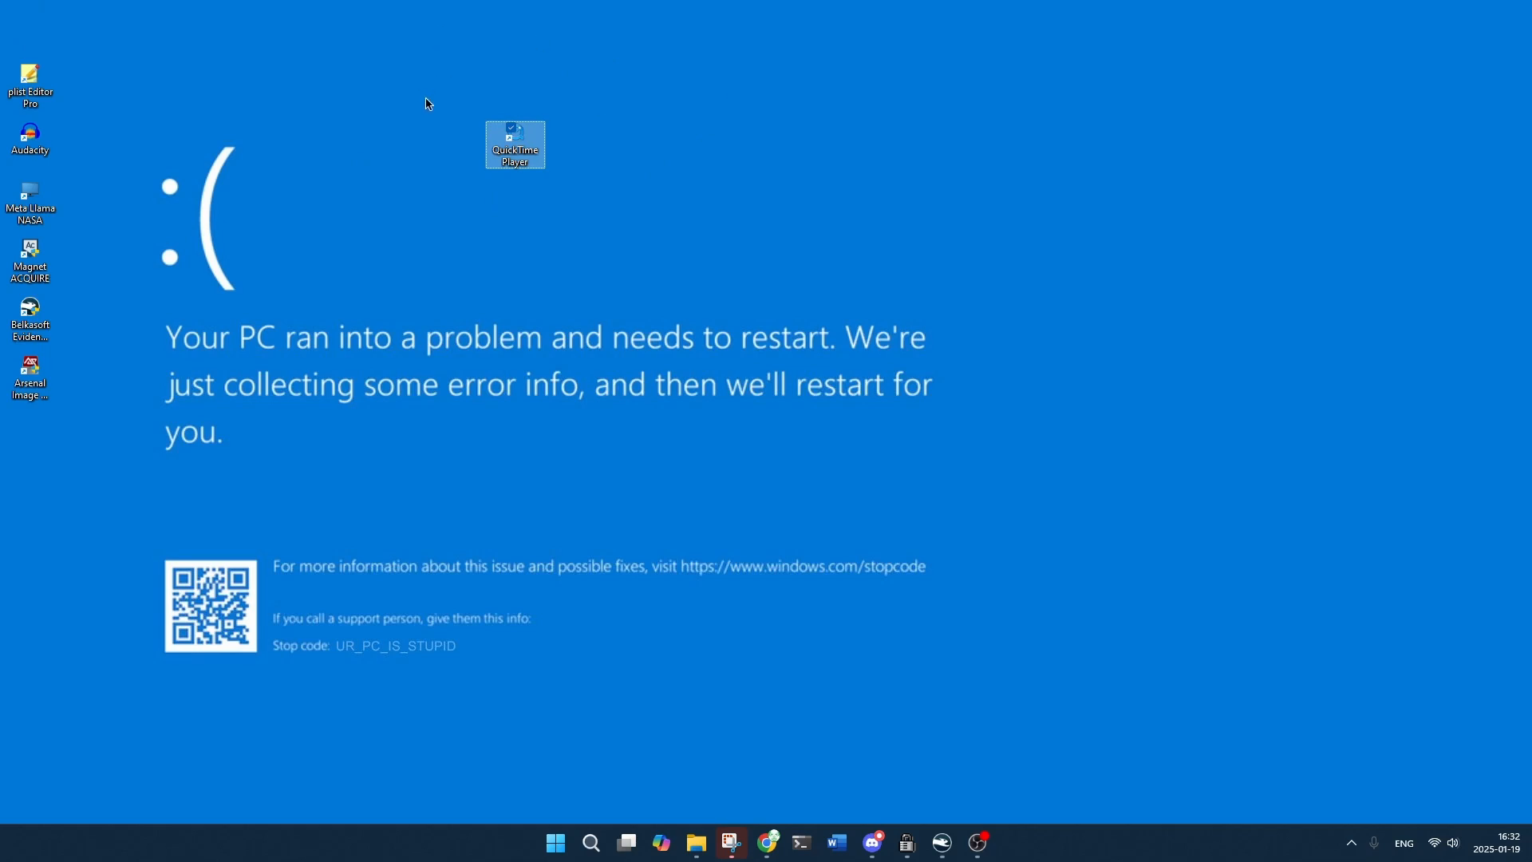
right_click(508, 149)
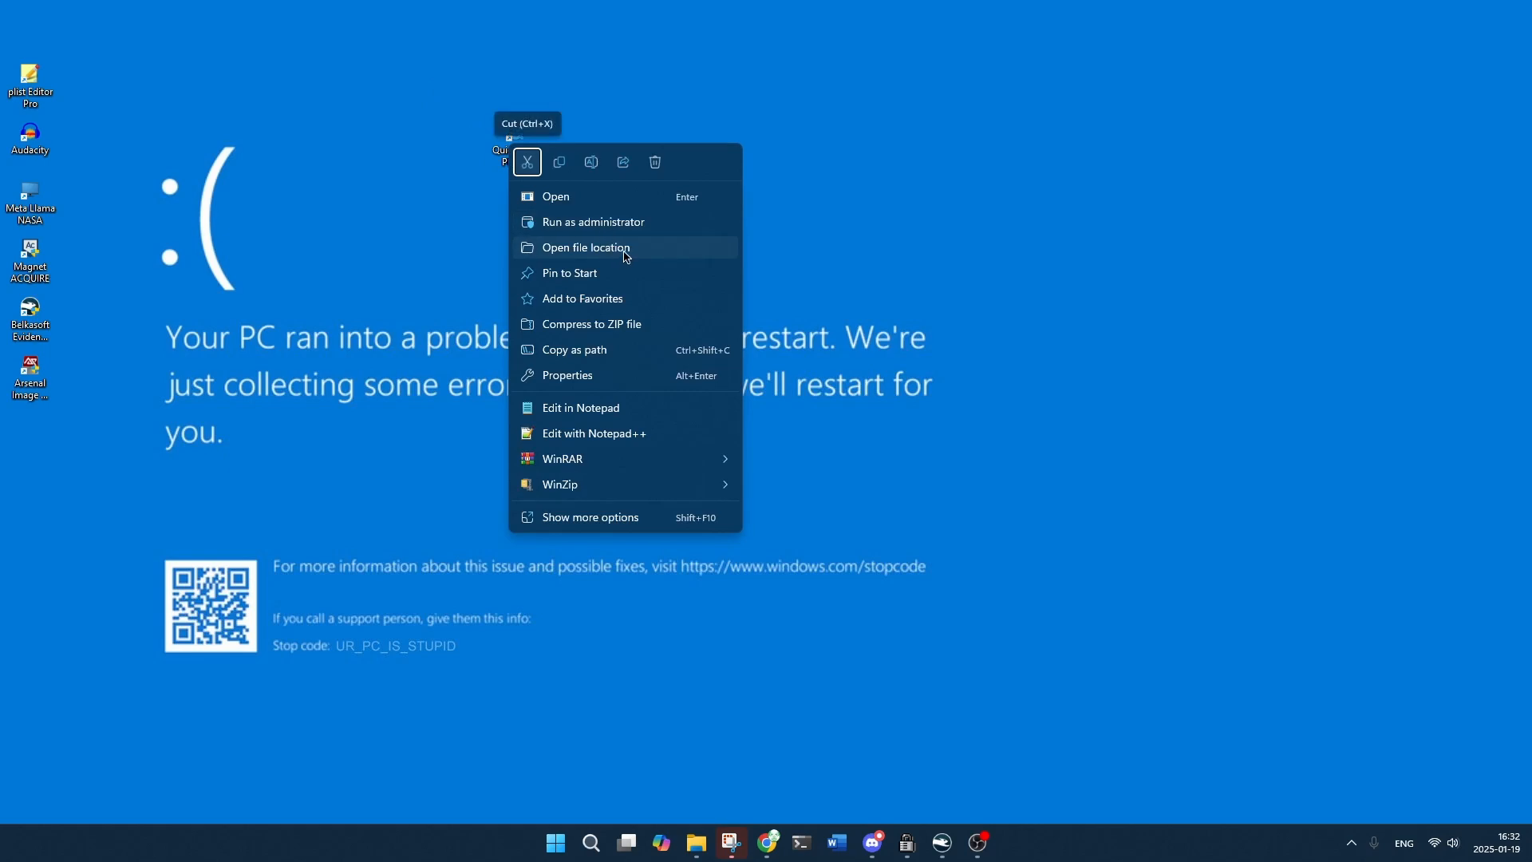
click(626, 248)
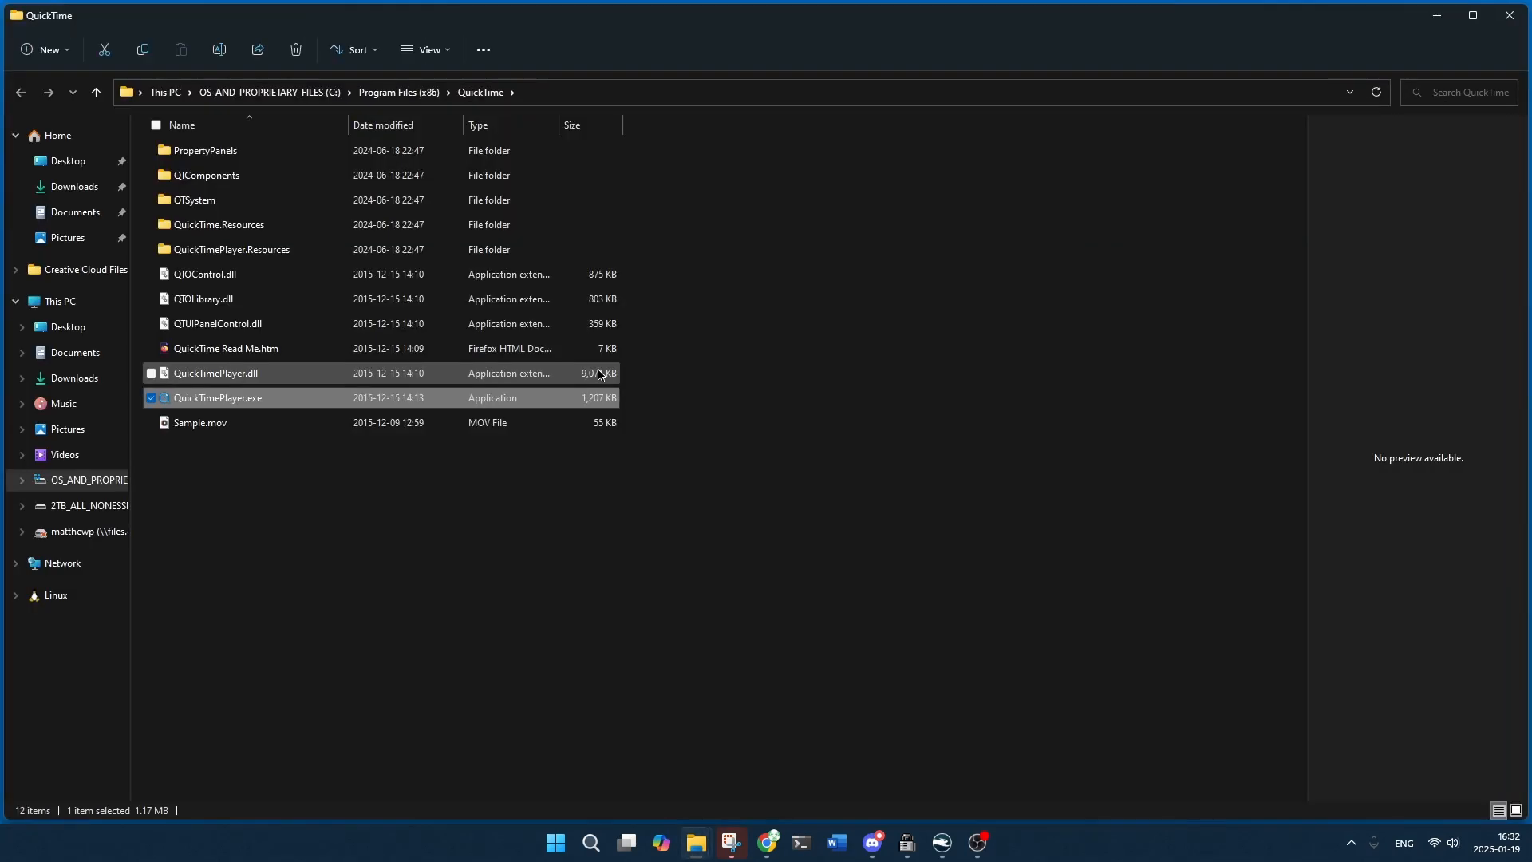
Close the QuickTime folder window, move the QuickTime Player shortcut top-left, and switch back to Belkasoft.
mouse_move(210, 405)
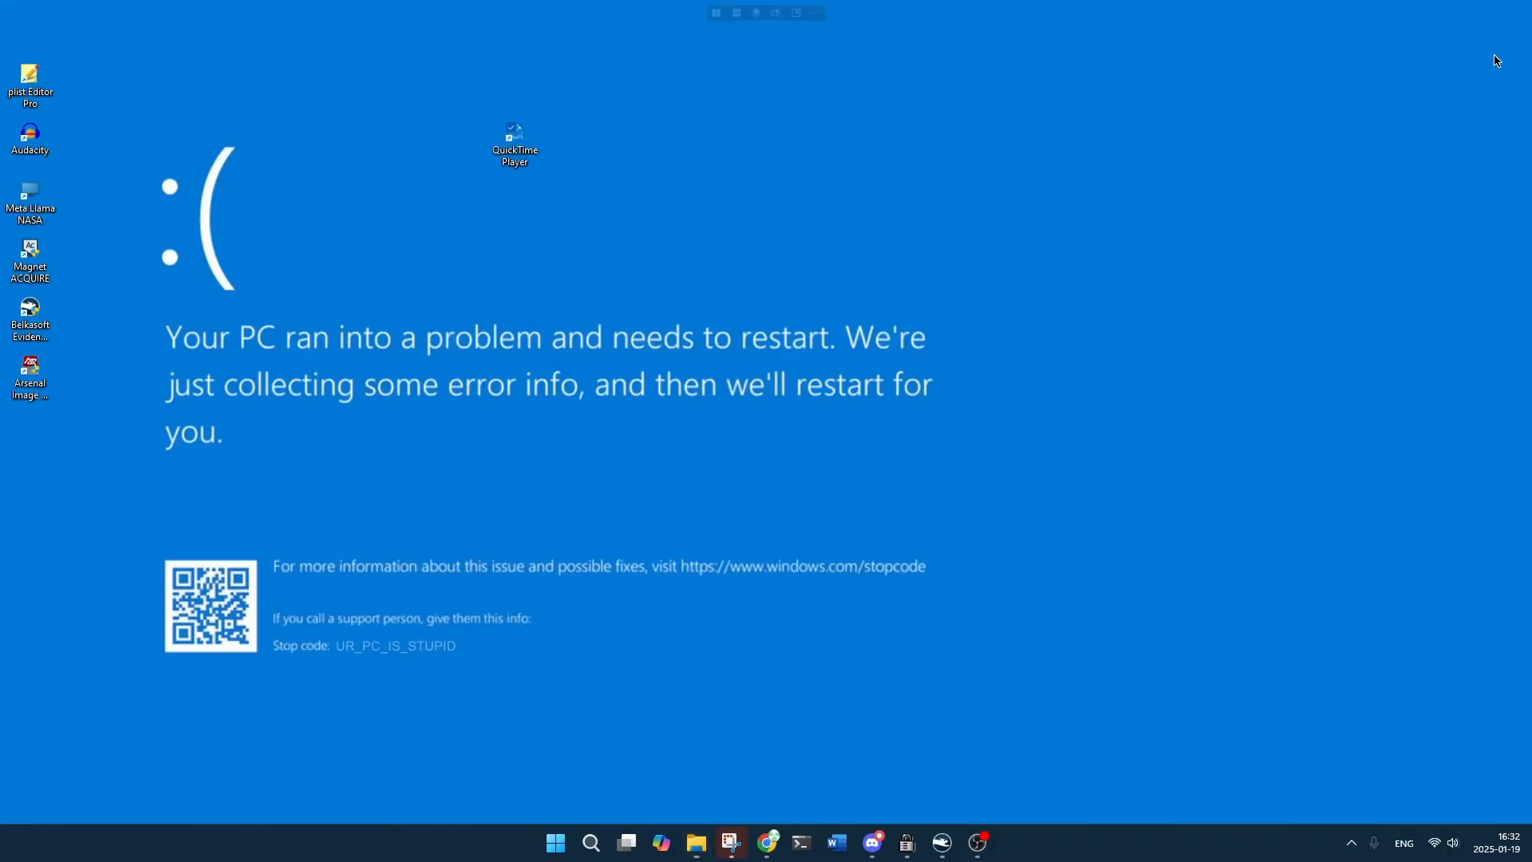
click(1518, 12)
drag(509, 132, 30, 26)
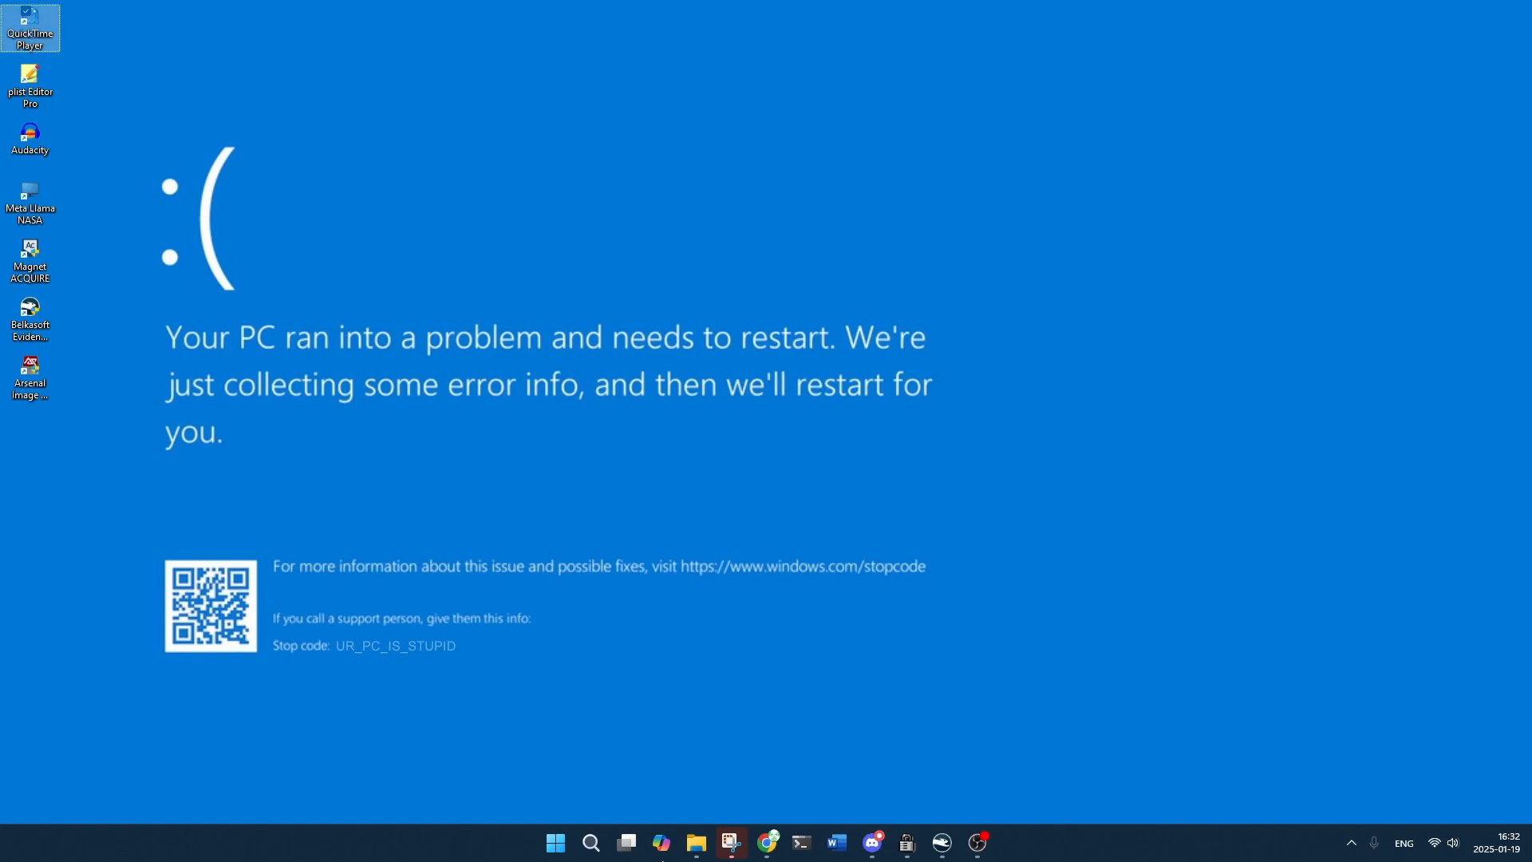
click(952, 846)
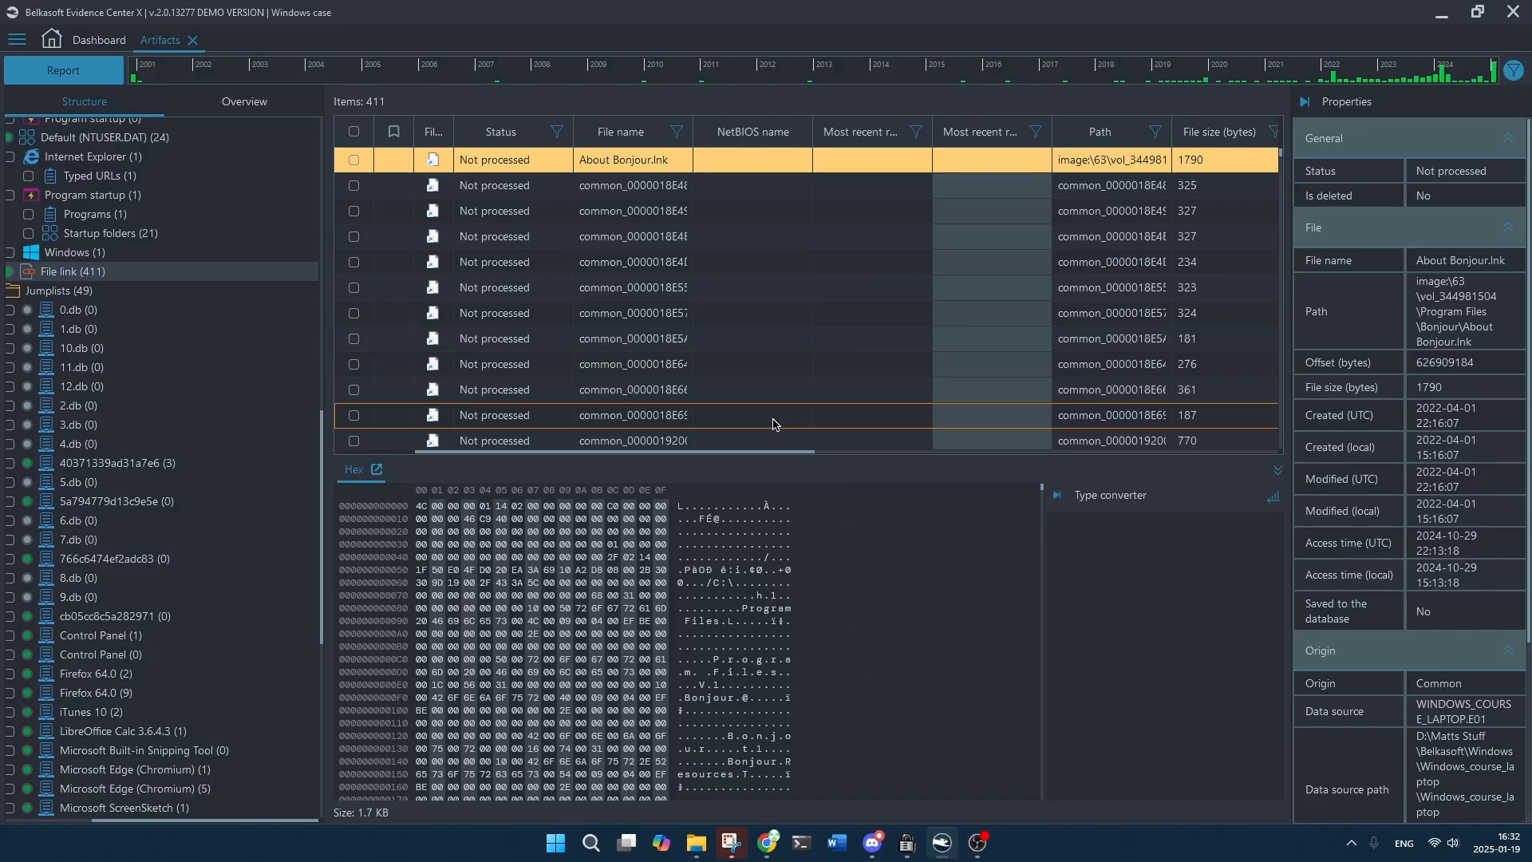
Resize the table pane and open the About Bonjour.lnk file link's details.
drag(745, 453, 527, 451)
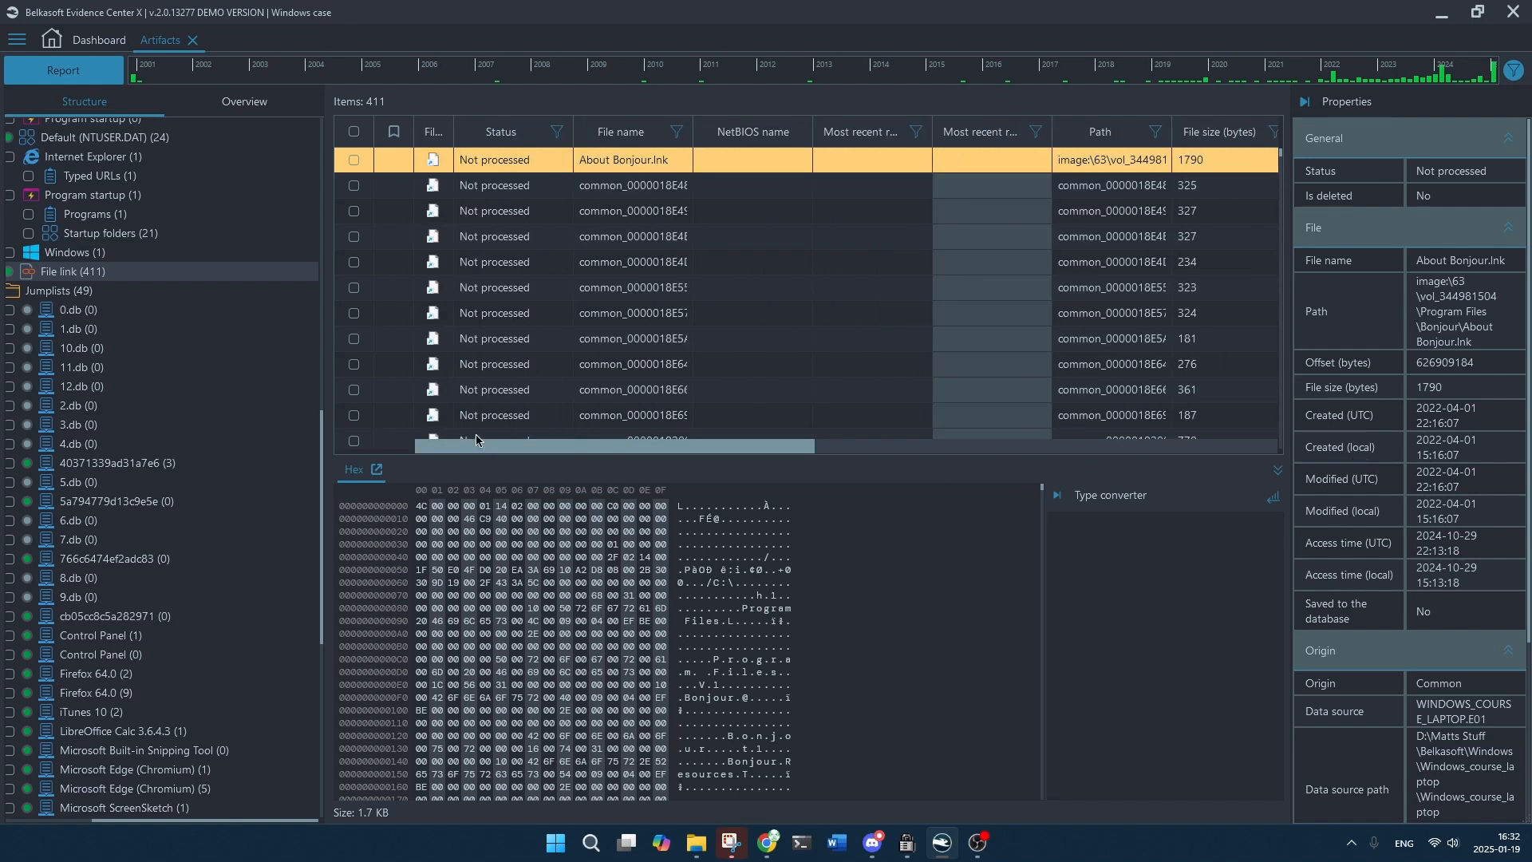
scroll(743, 350, down, 10)
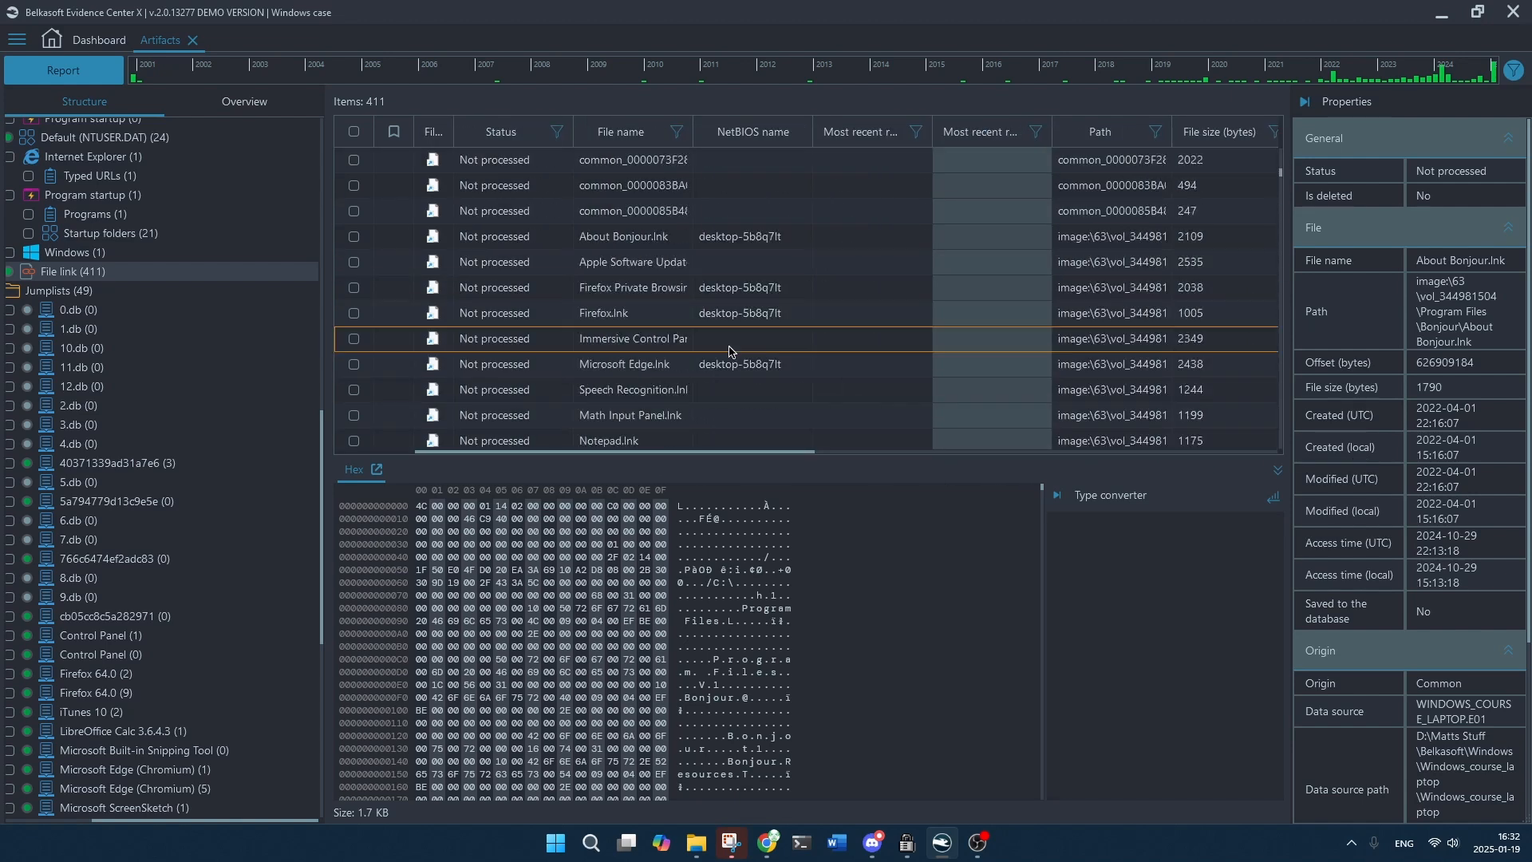
scroll(711, 347, up, 3)
scroll(710, 338, up, 1)
click(723, 319)
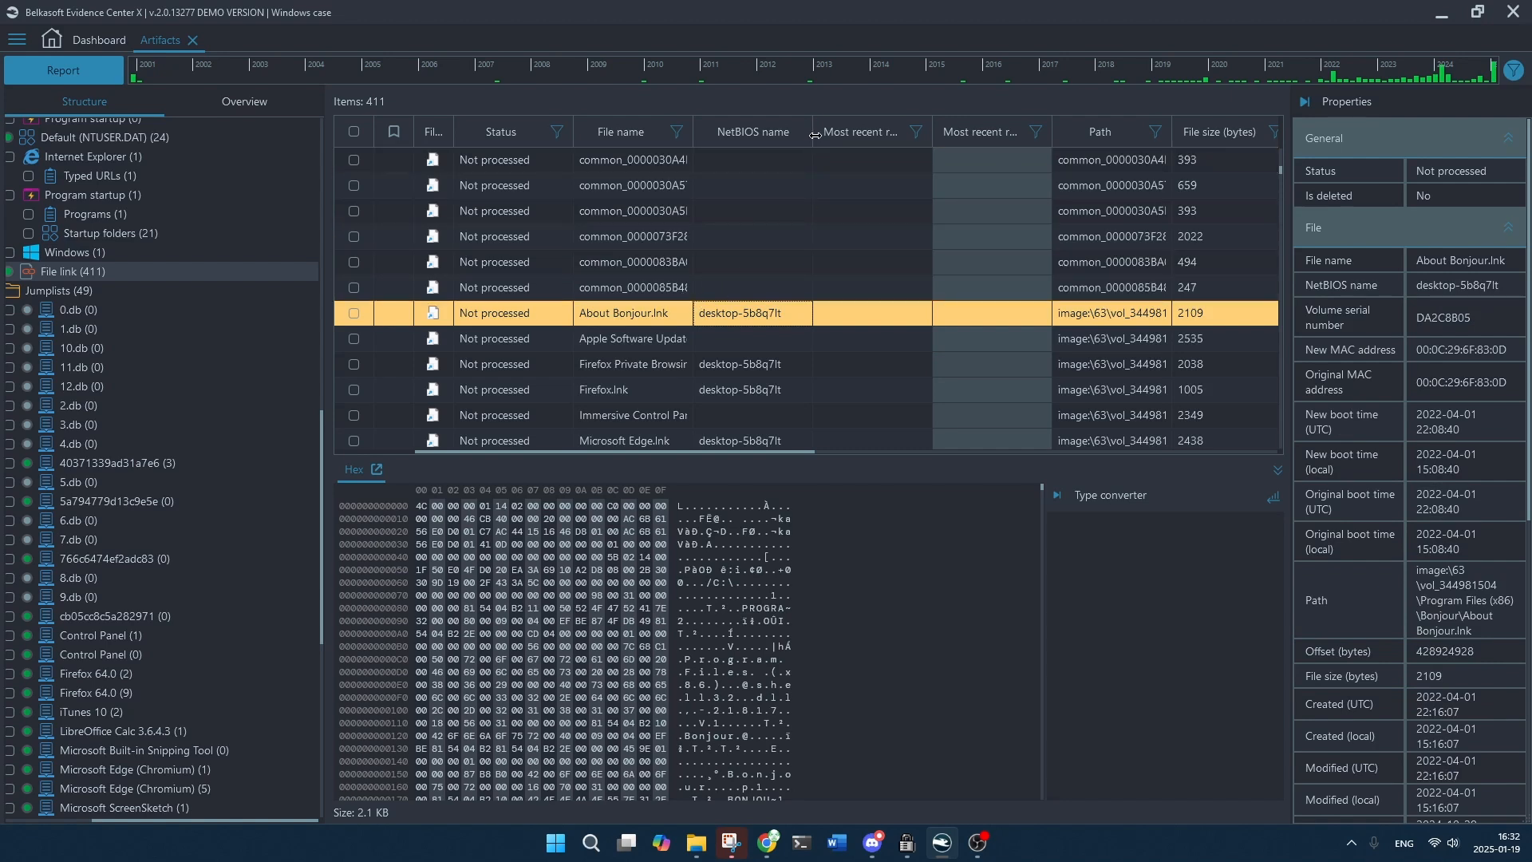
Widen the NetBIOS name column and view Firefox.lnk's details: 1005 bytes, targeting firefox.exe.
drag(810, 131, 872, 131)
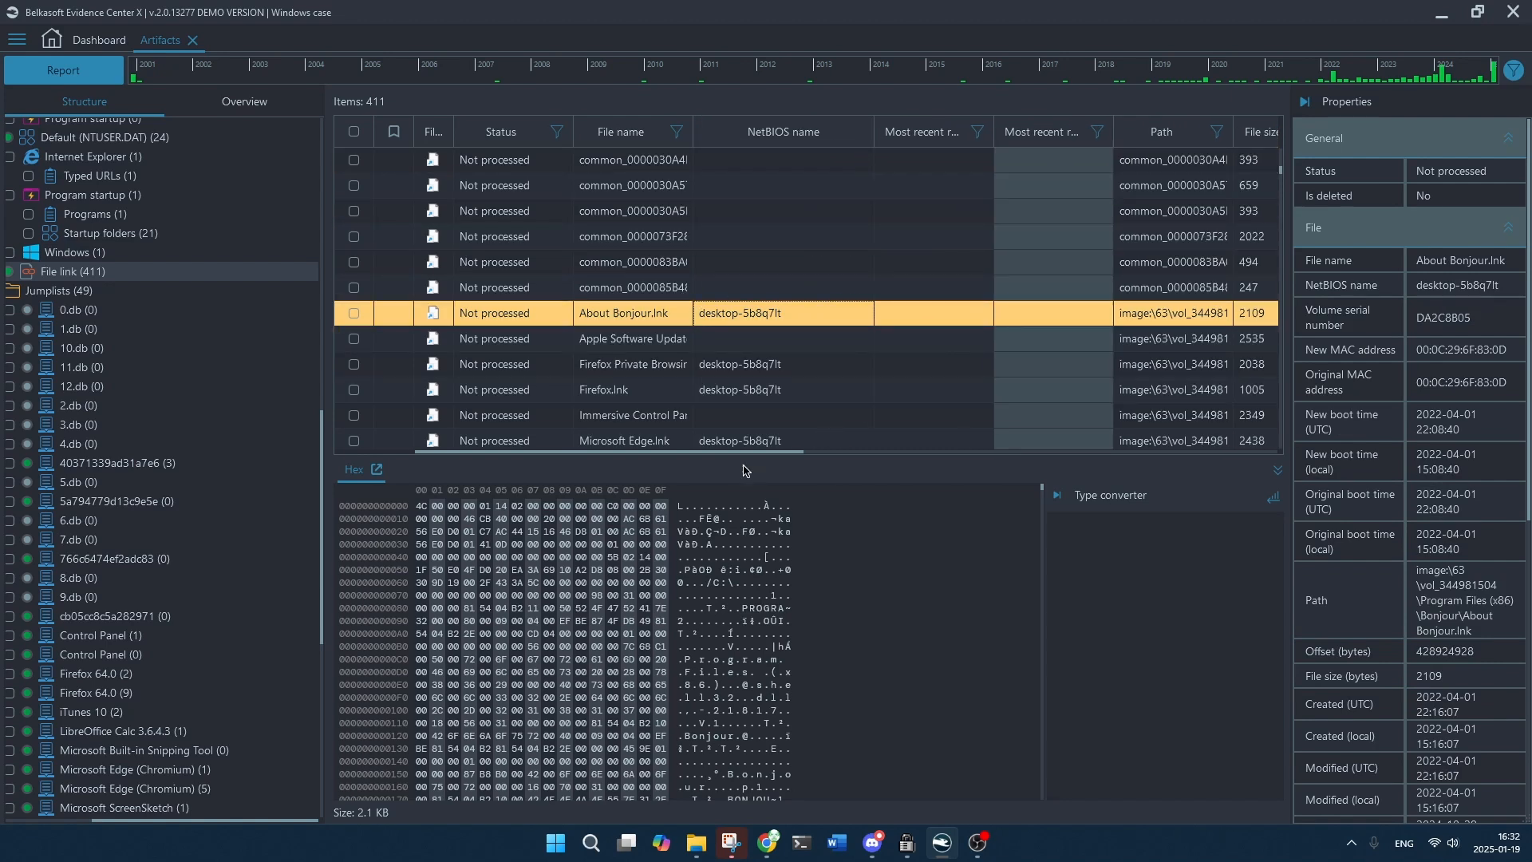
drag(750, 457, 423, 445)
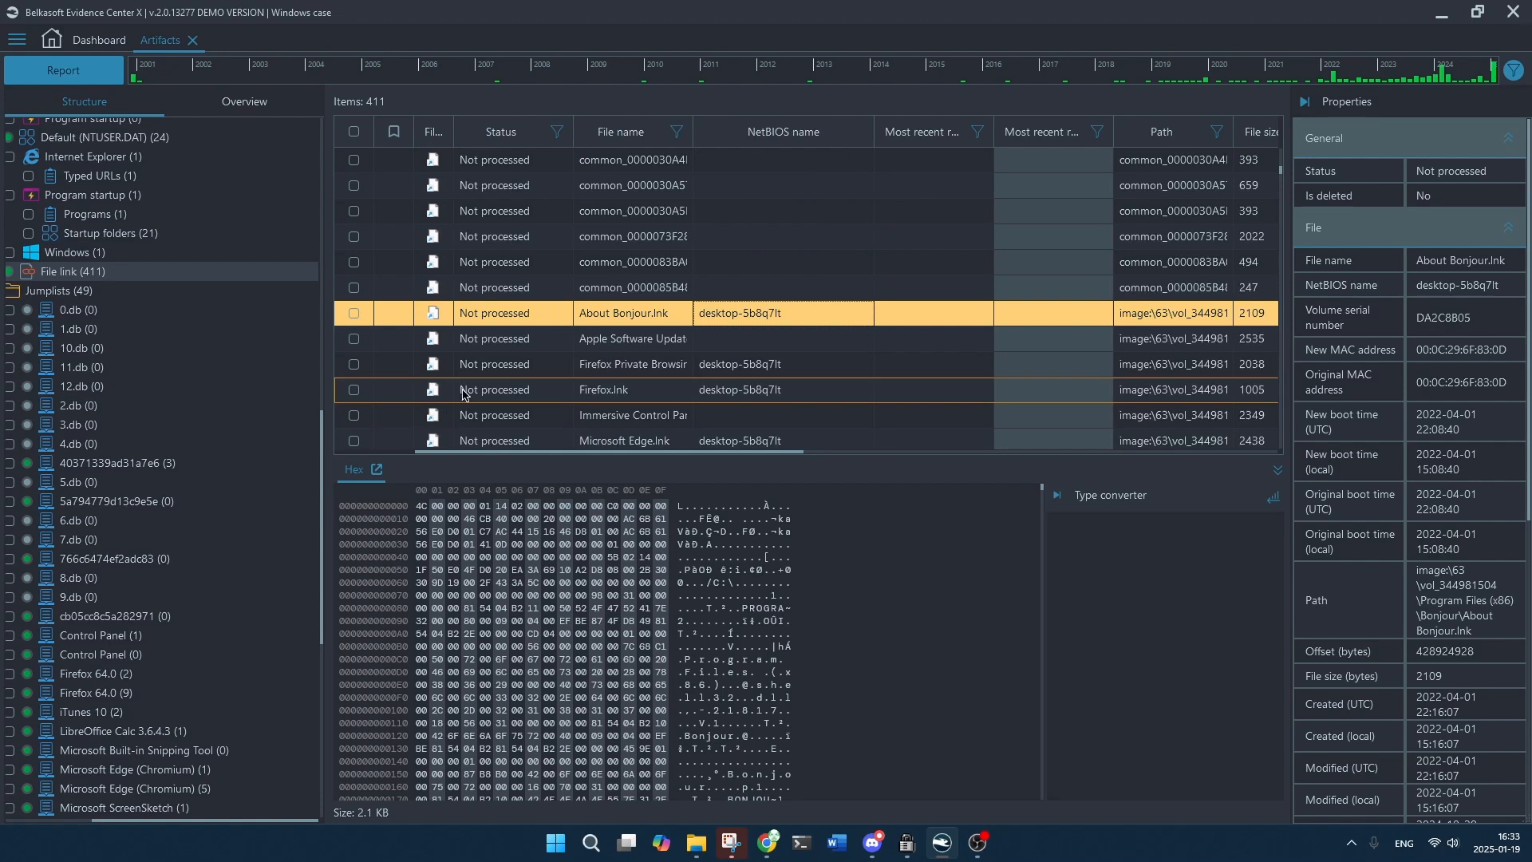
click(607, 313)
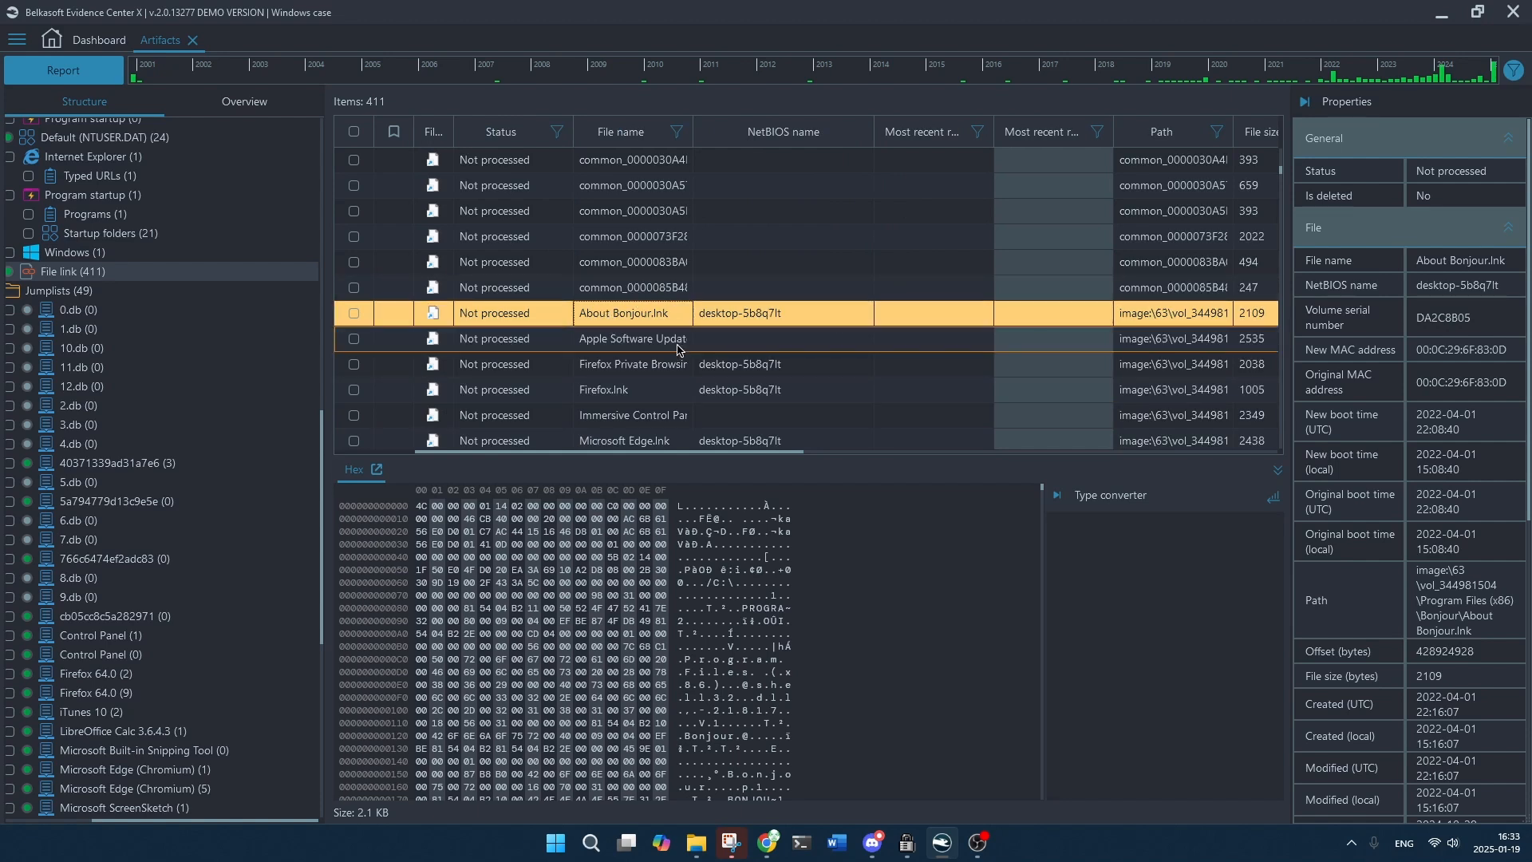
scroll(675, 349, down, 1)
click(638, 319)
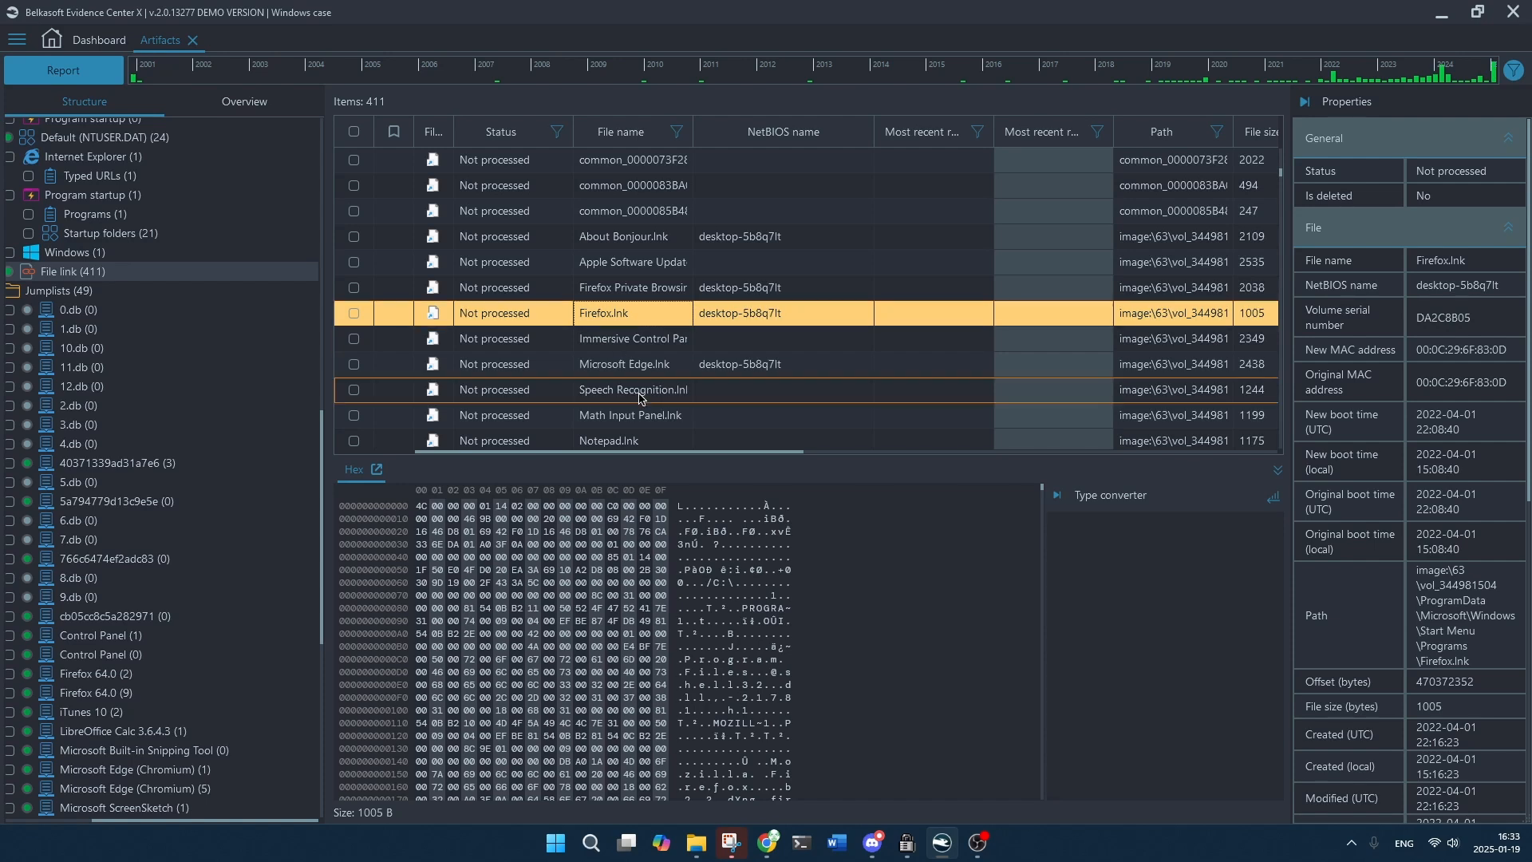
scroll(832, 525, down, 5)
Select the C:\Program Files\Mozilla Firefox\firefox.exe bytes in the hex view, 44 bytes at position 512.
click(779, 558)
scroll(777, 562, down, 4)
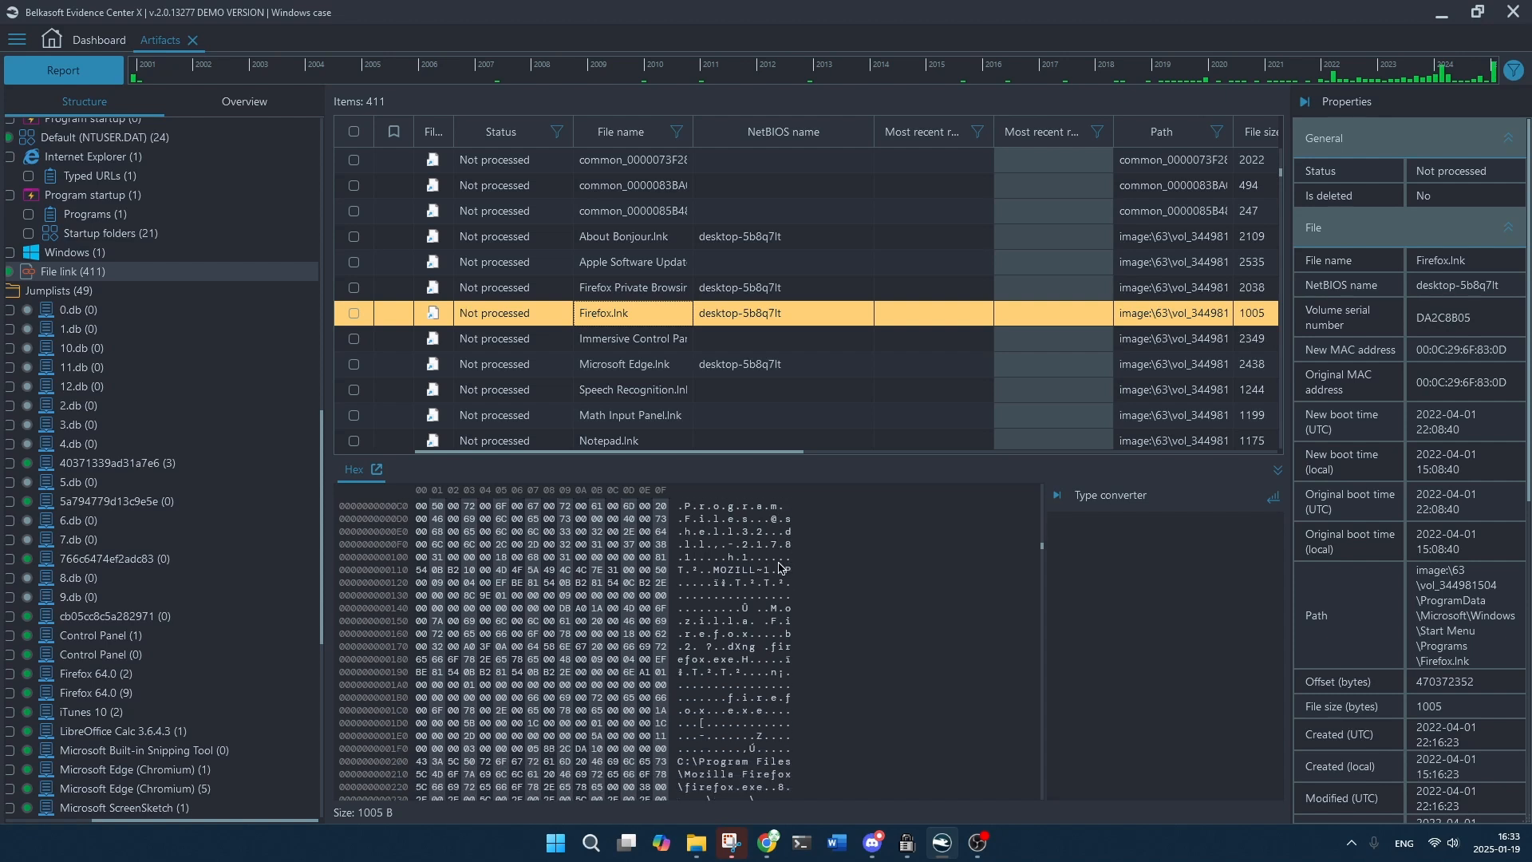
scroll(773, 559, down, 1)
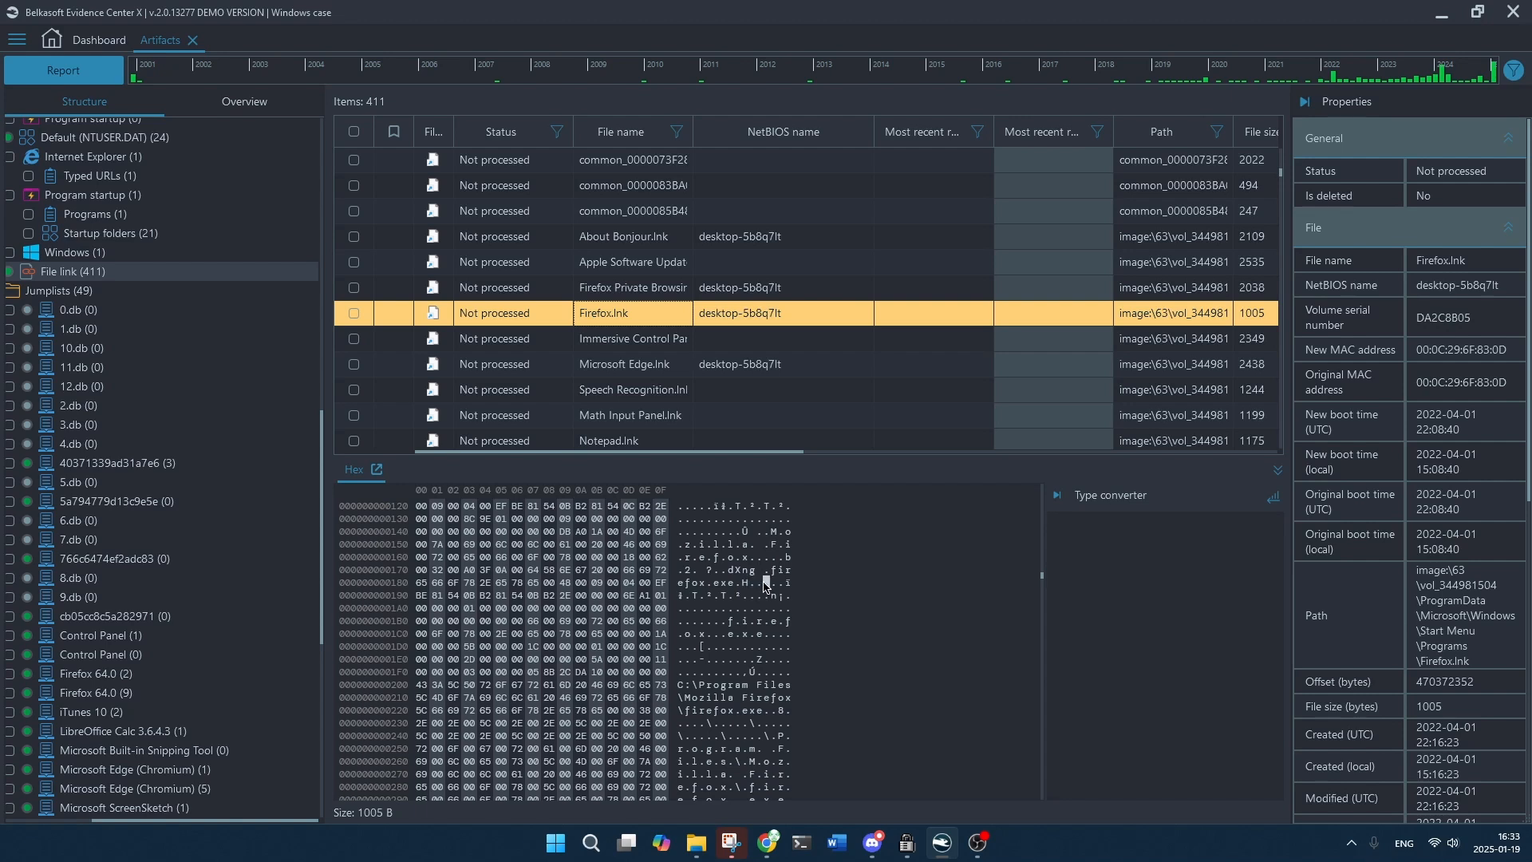
scroll(764, 584, down, 3)
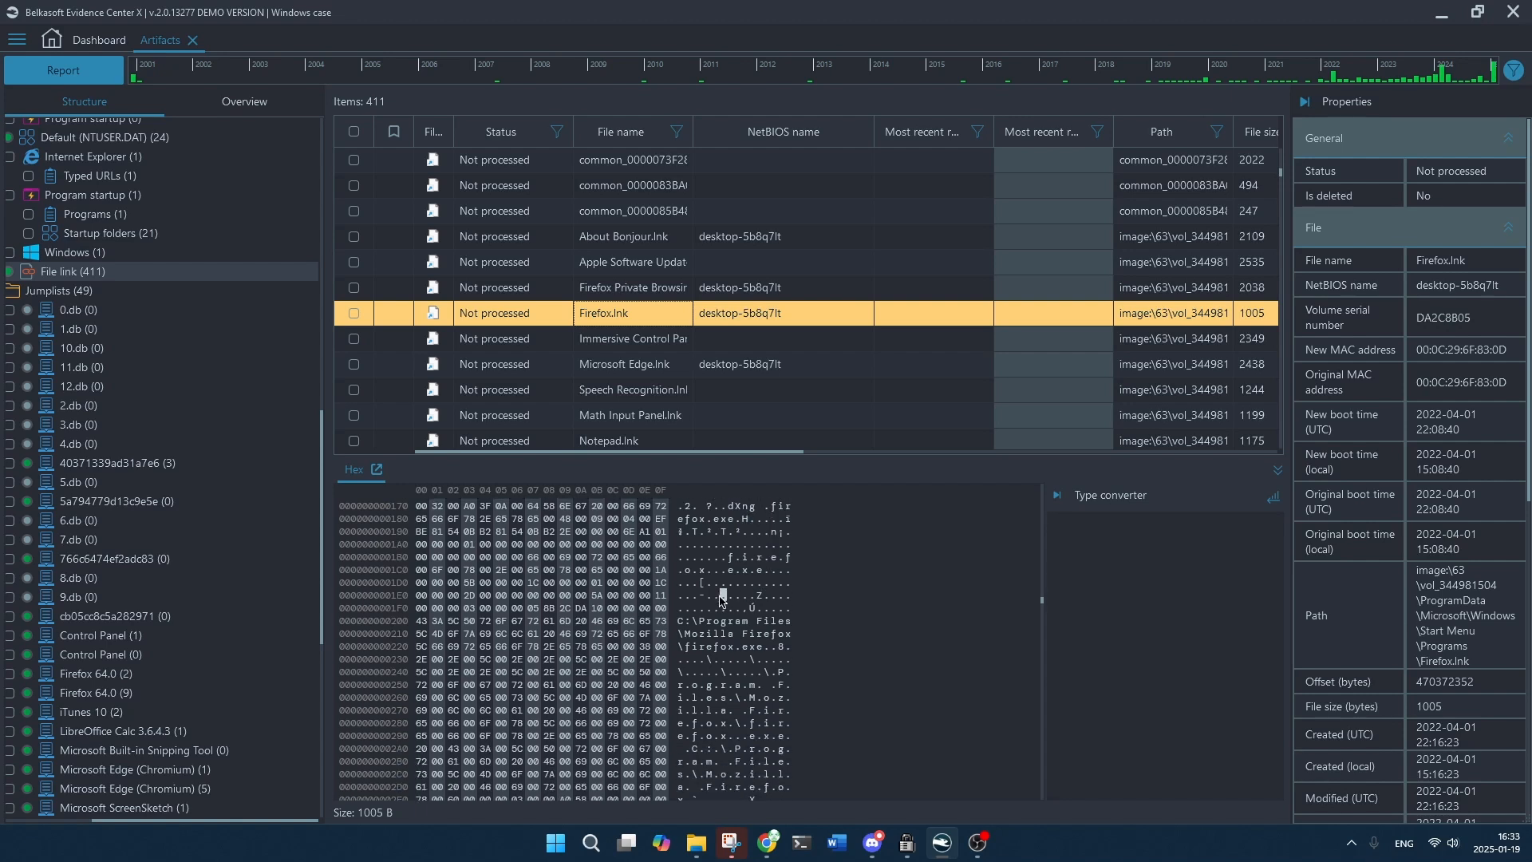
drag(678, 627, 801, 619)
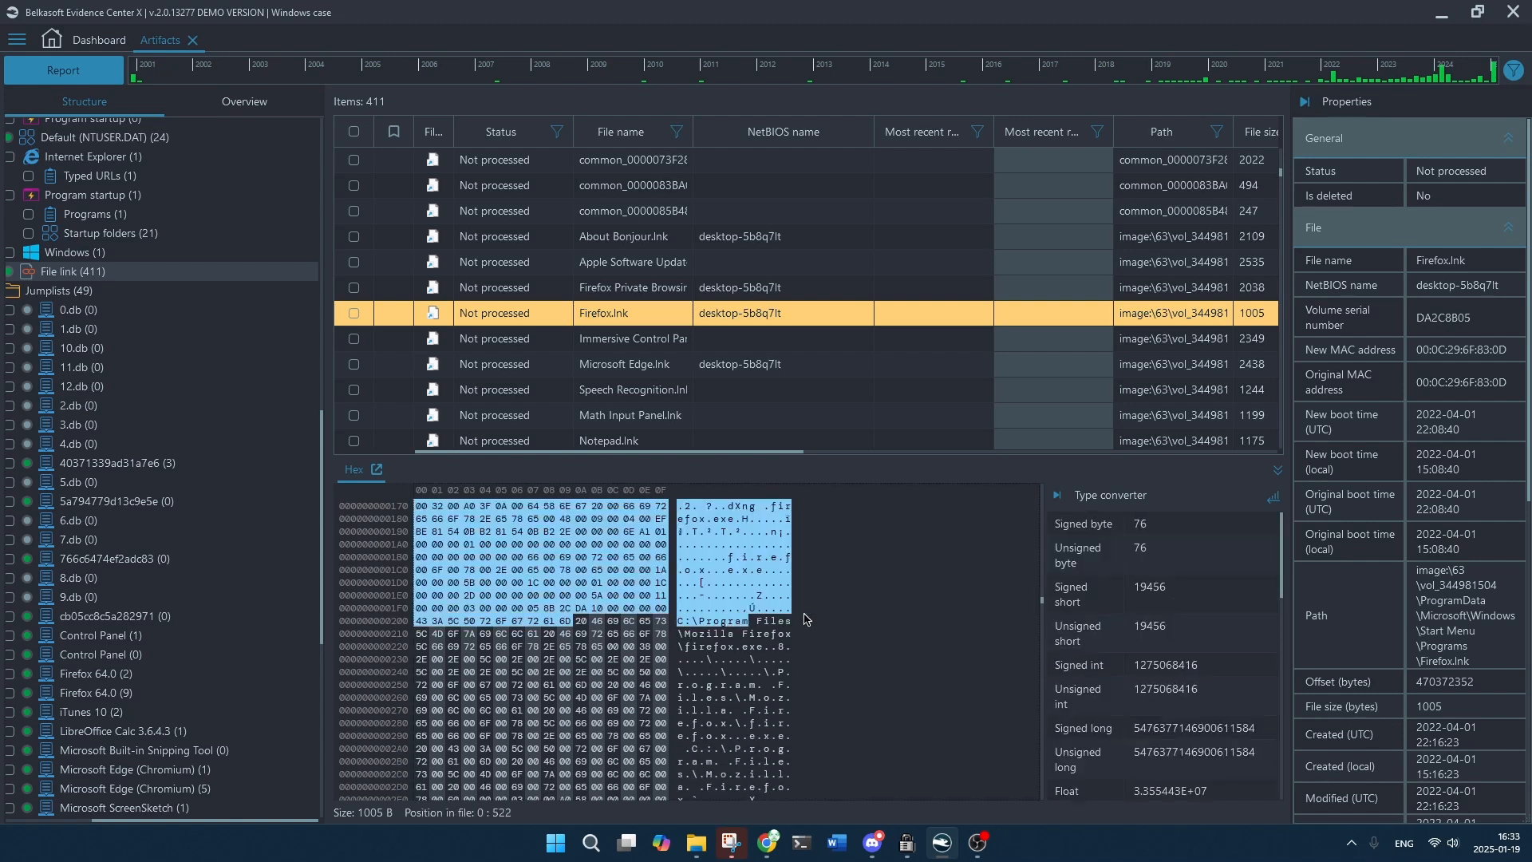
drag(678, 621, 760, 651)
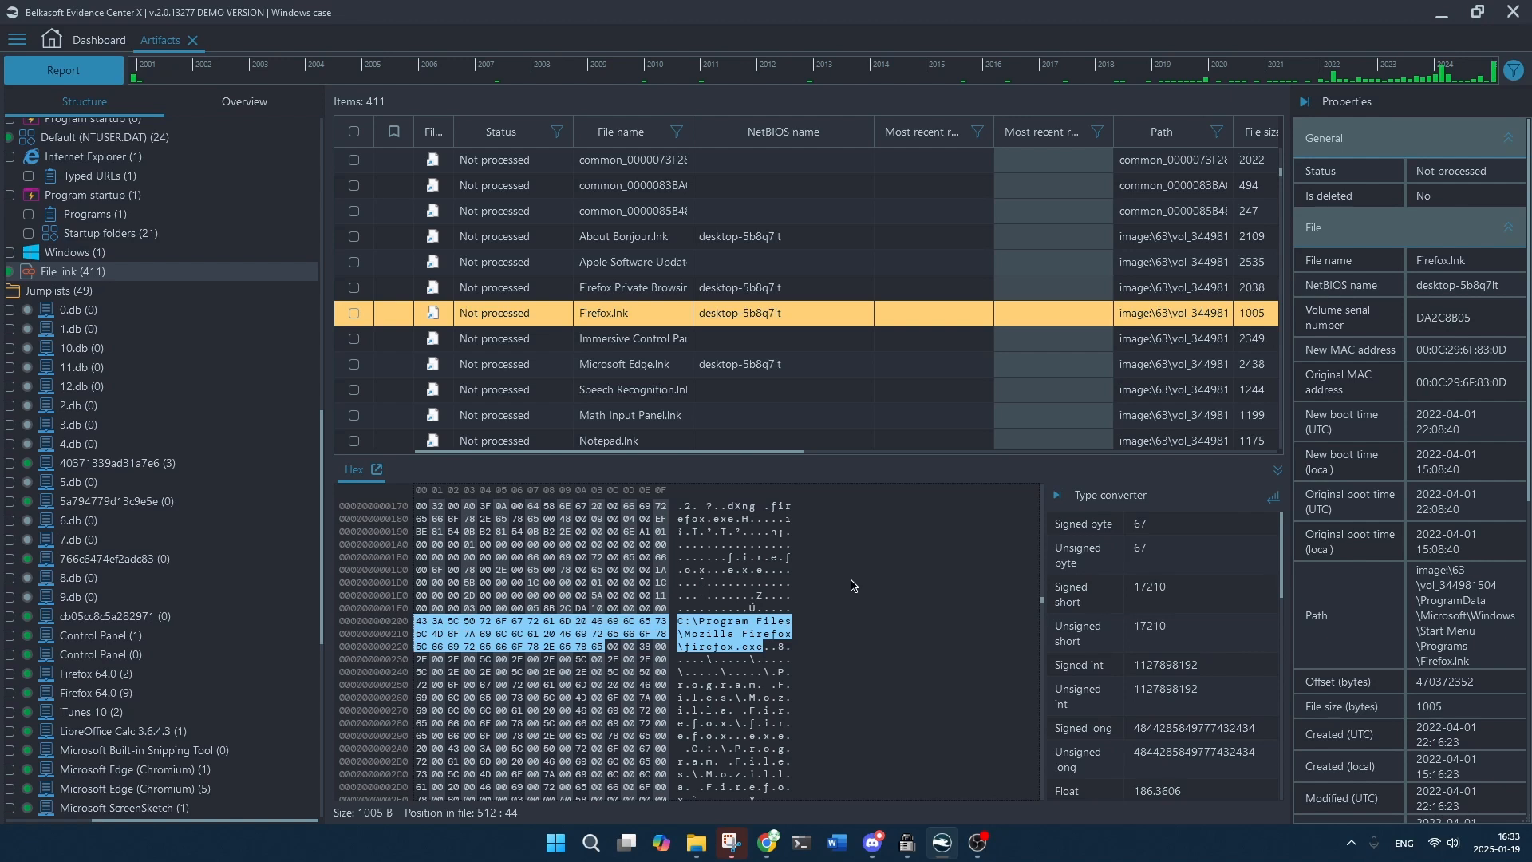
Scroll through the File link records and view the 10 - AppsAndFeatures shortcut's details.
scroll(837, 284, down, 1)
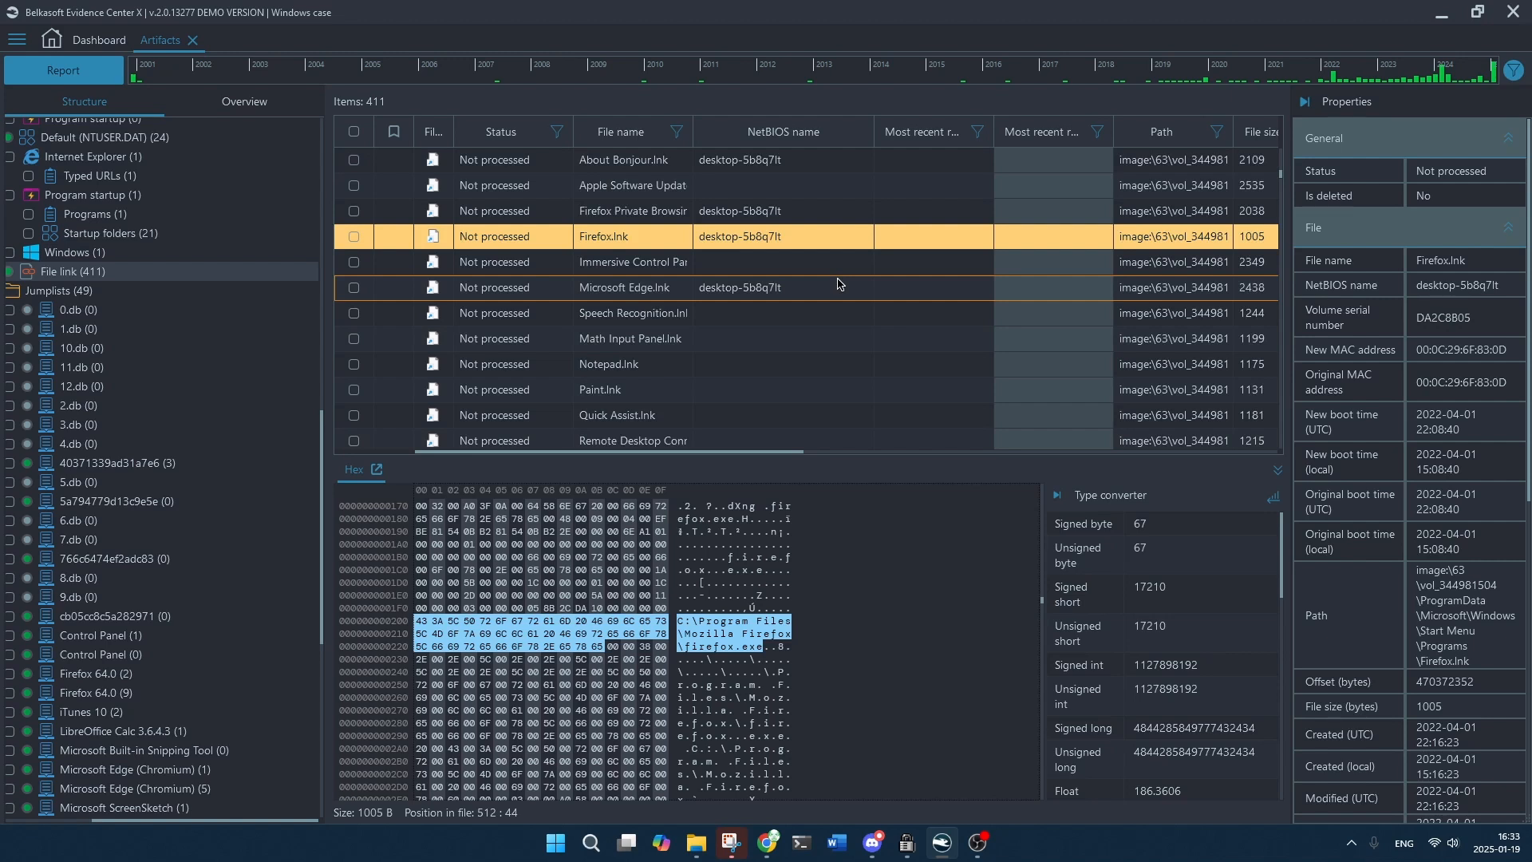
scroll(838, 284, down, 9)
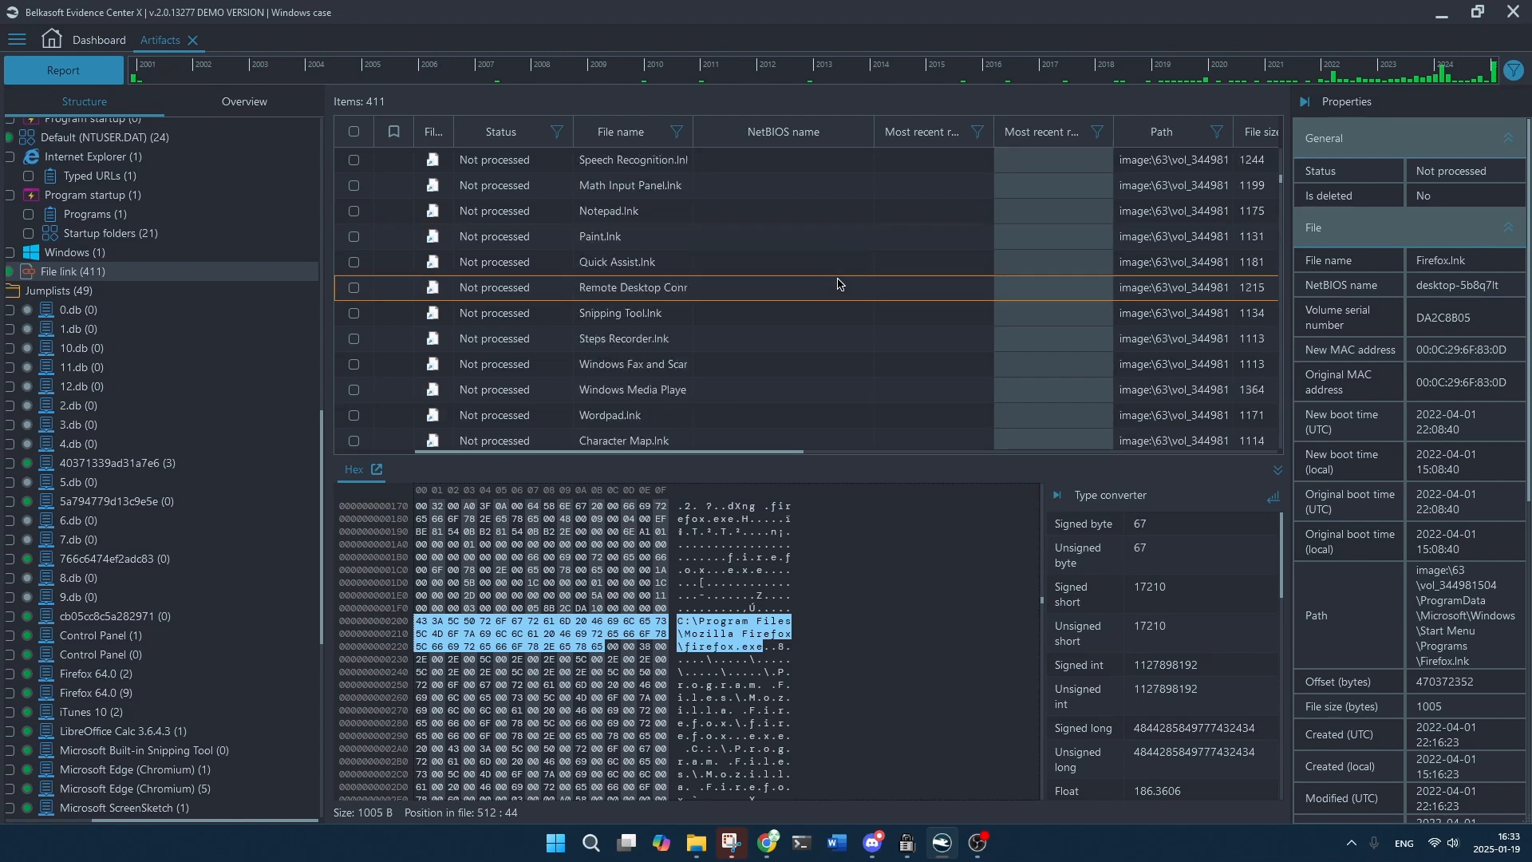
scroll(837, 284, down, 2)
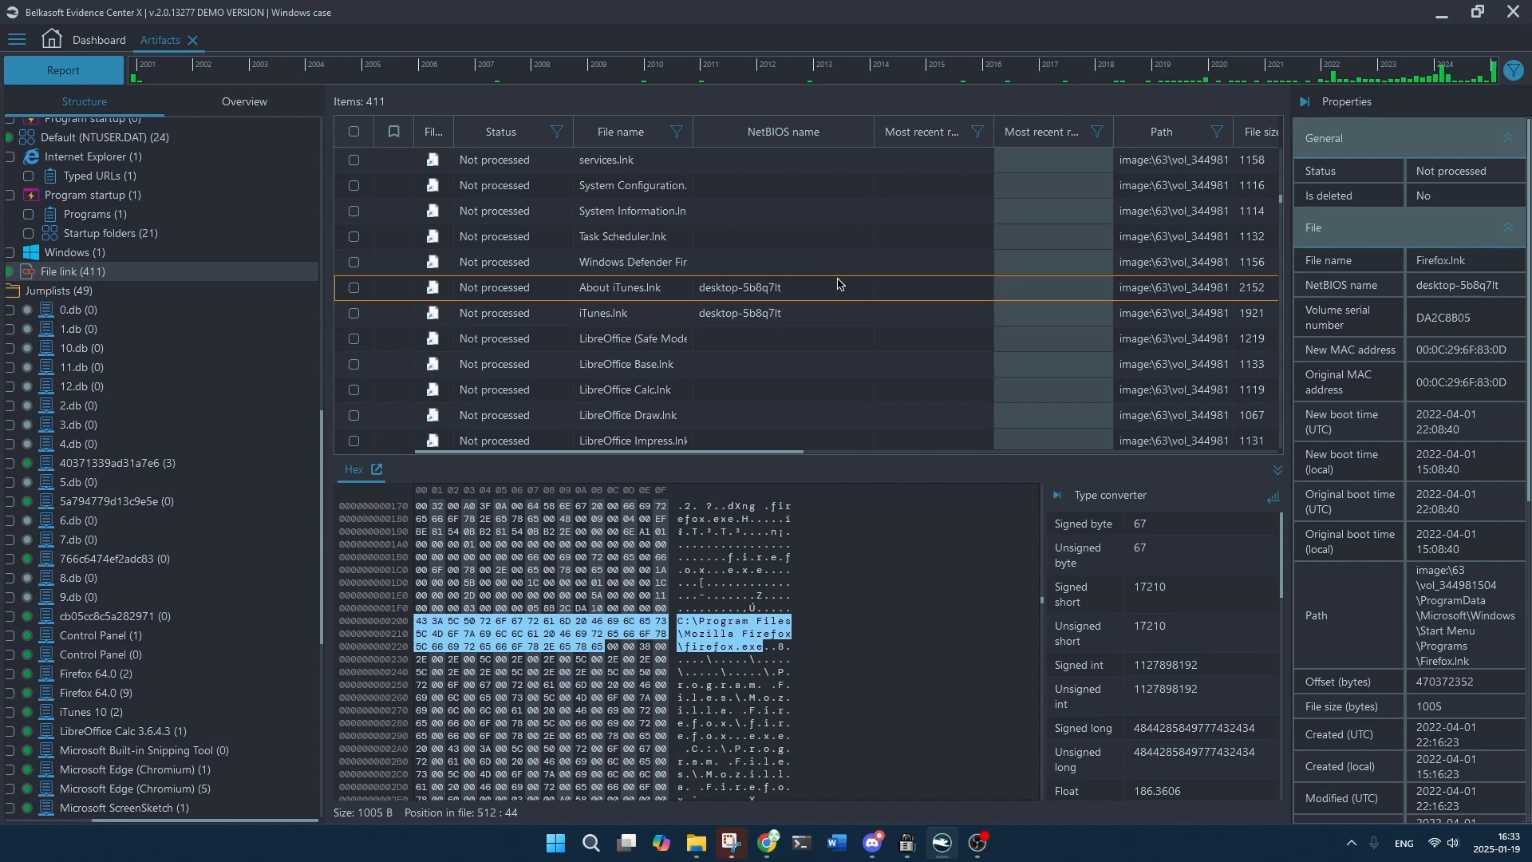
scroll(802, 315, down, 3)
scroll(800, 318, down, 3)
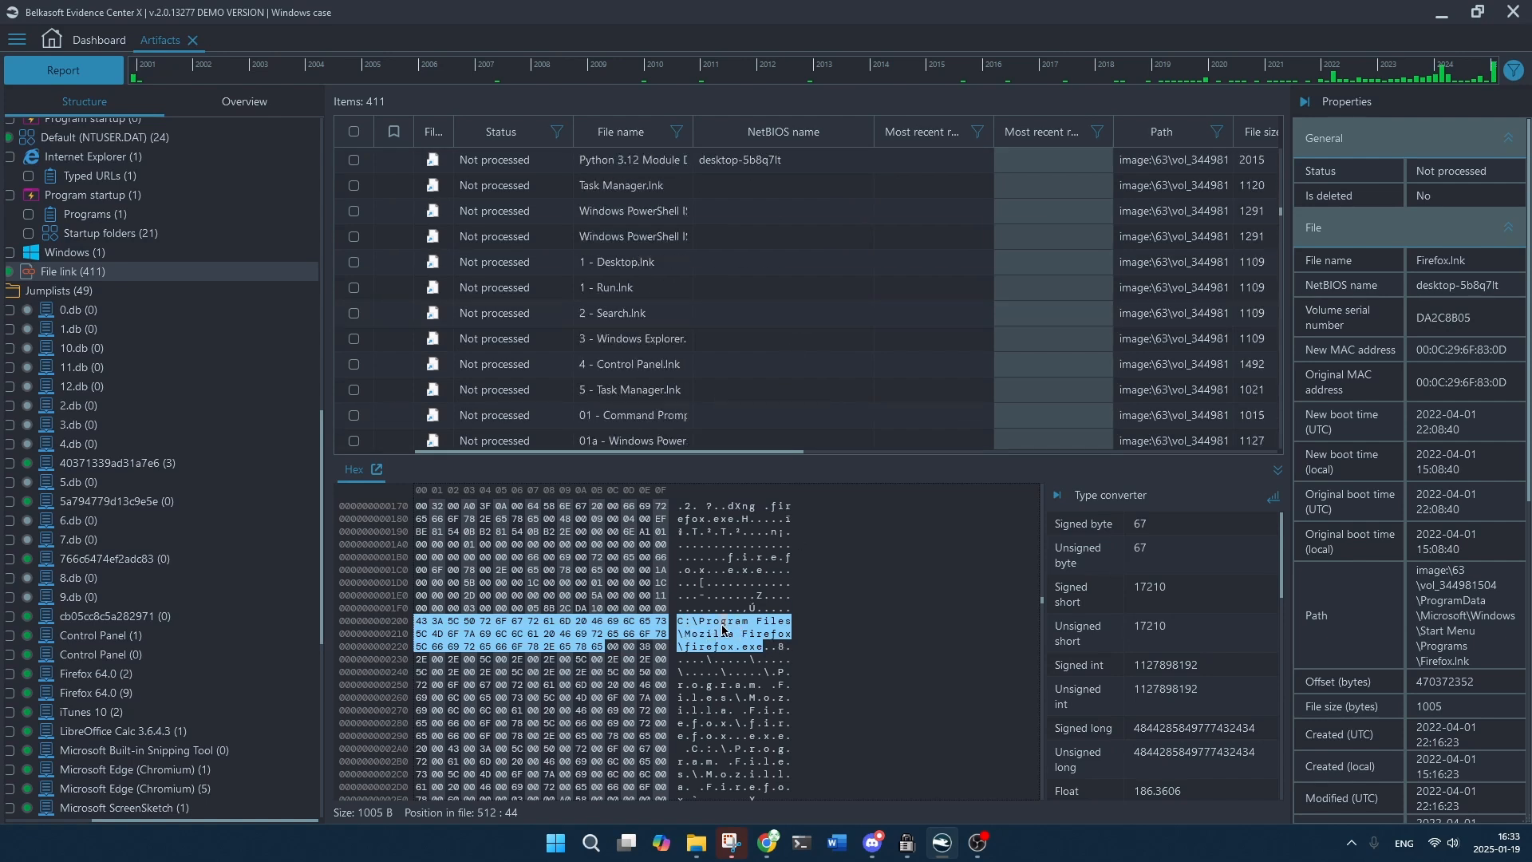
scroll(750, 241, down, 7)
scroll(750, 242, up, 4)
scroll(750, 241, down, 3)
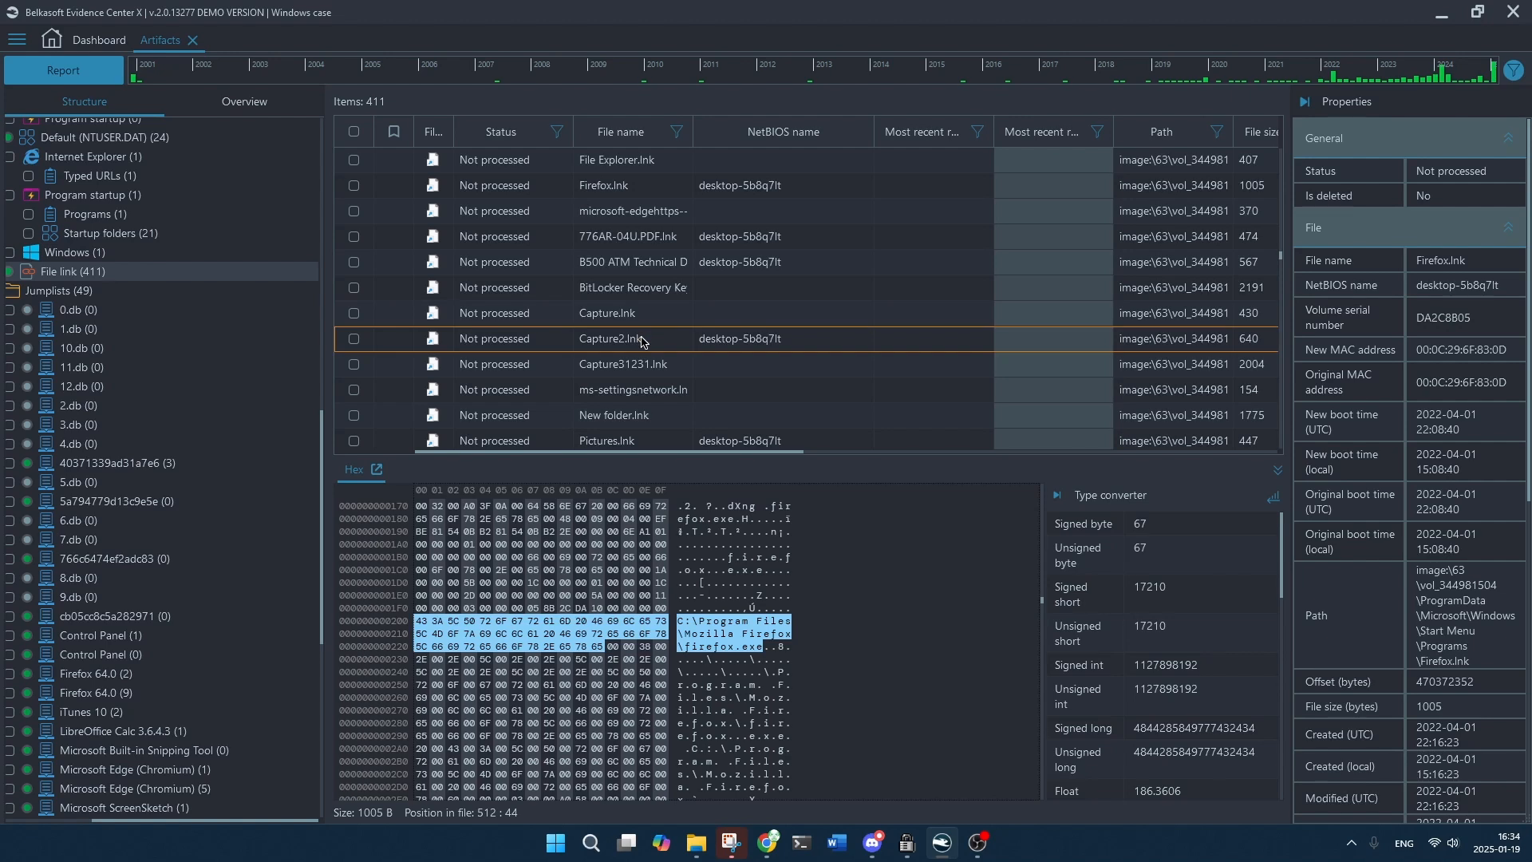
scroll(643, 338, down, 7)
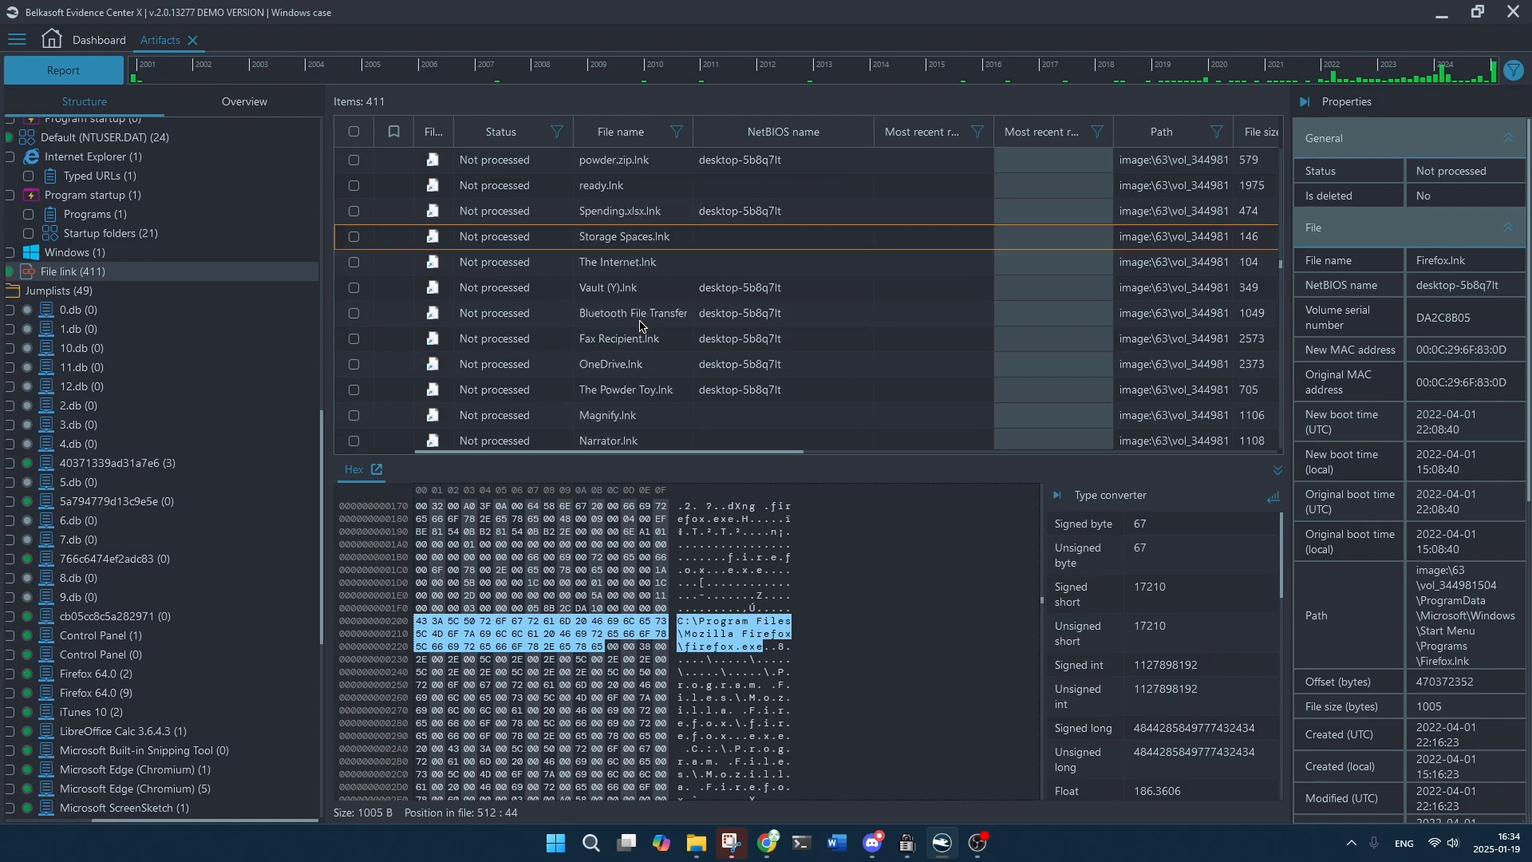
scroll(643, 319, down, 1)
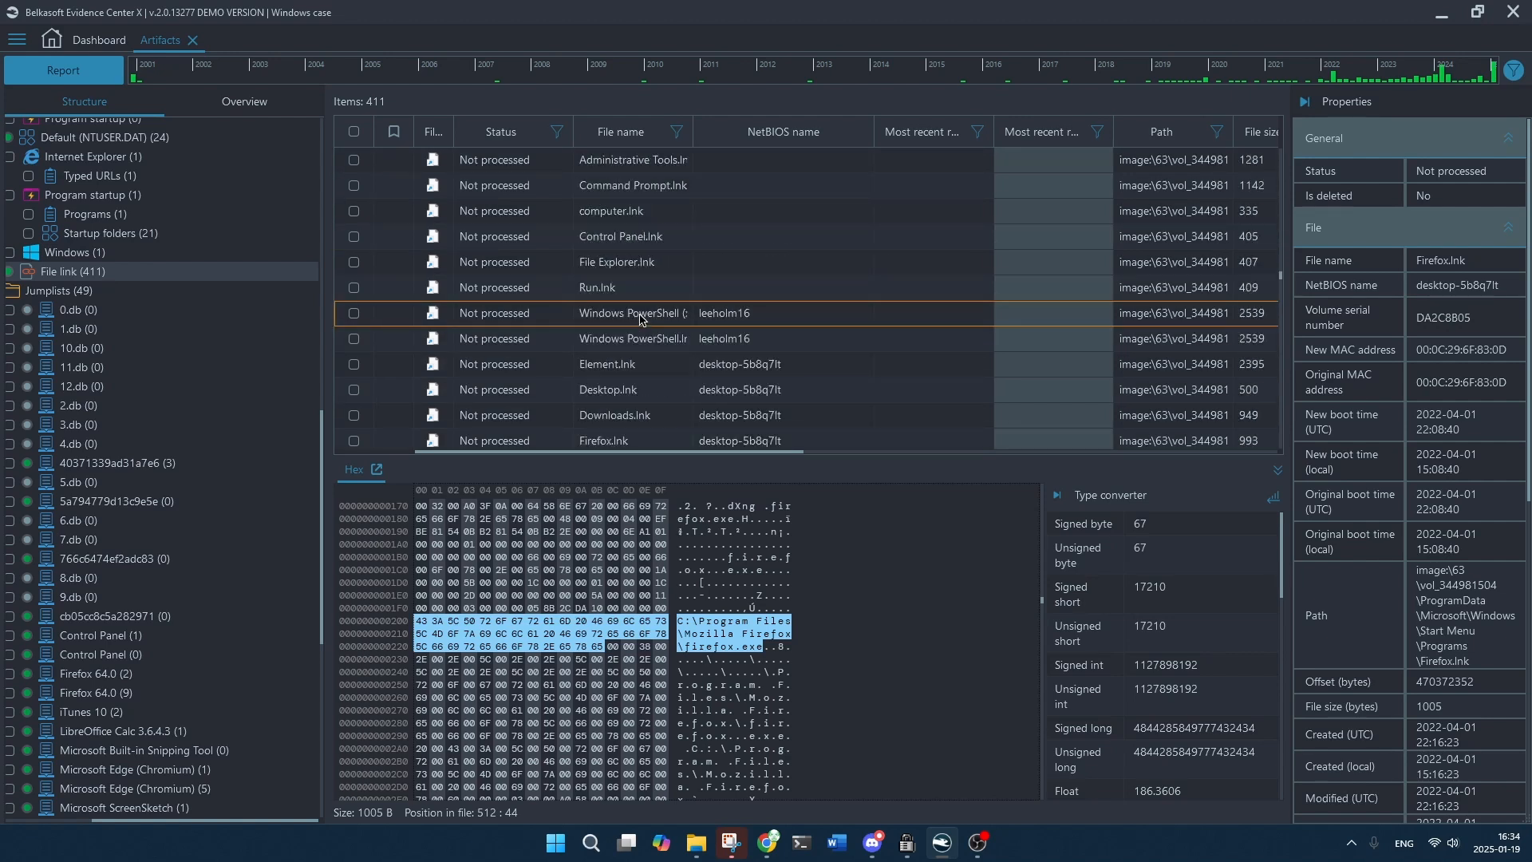
scroll(640, 319, down, 4)
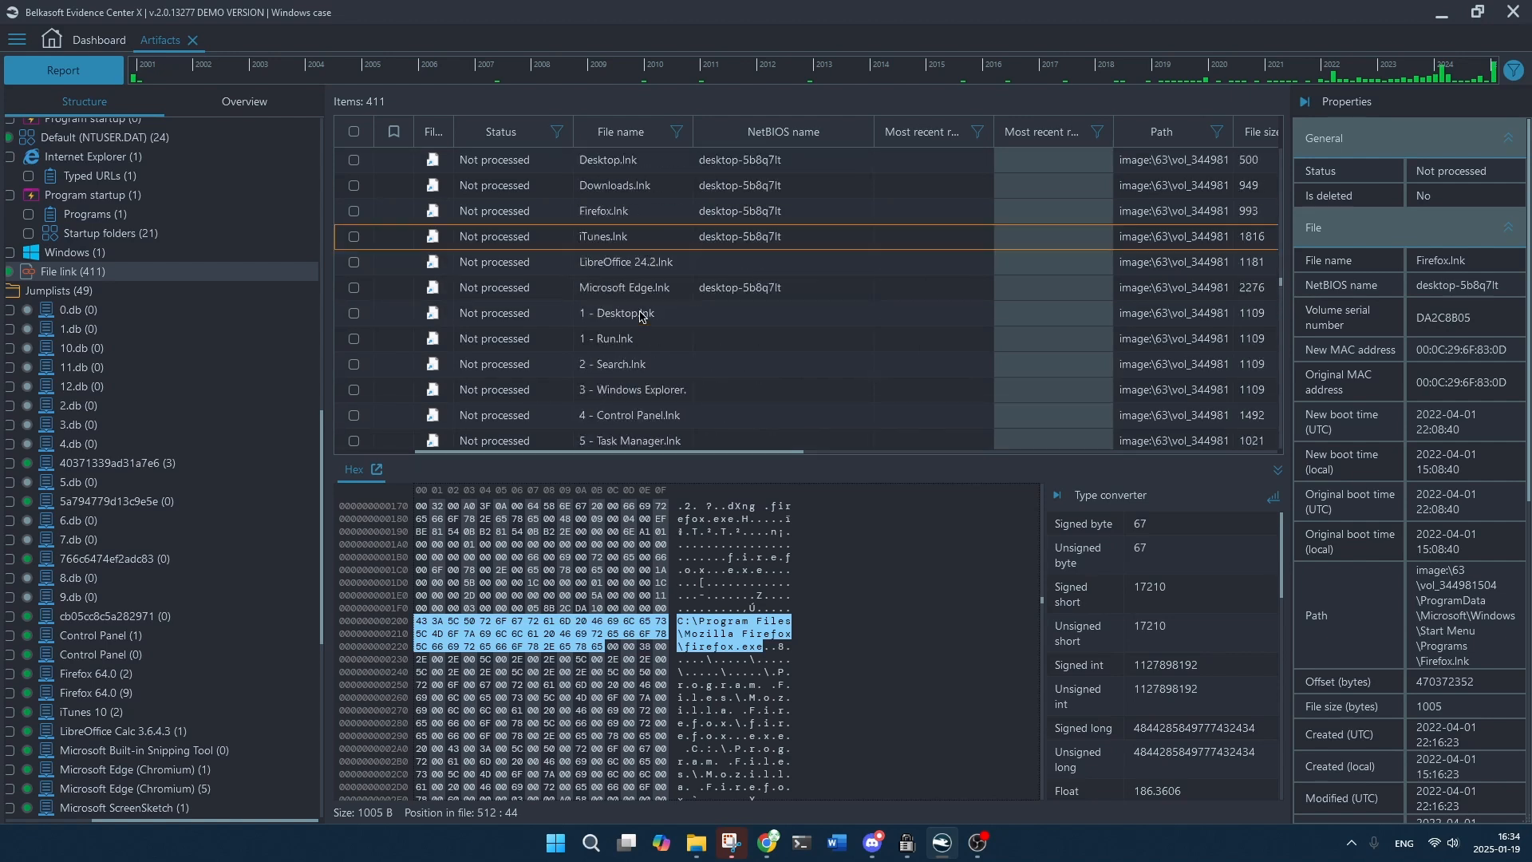
scroll(641, 312, down, 2)
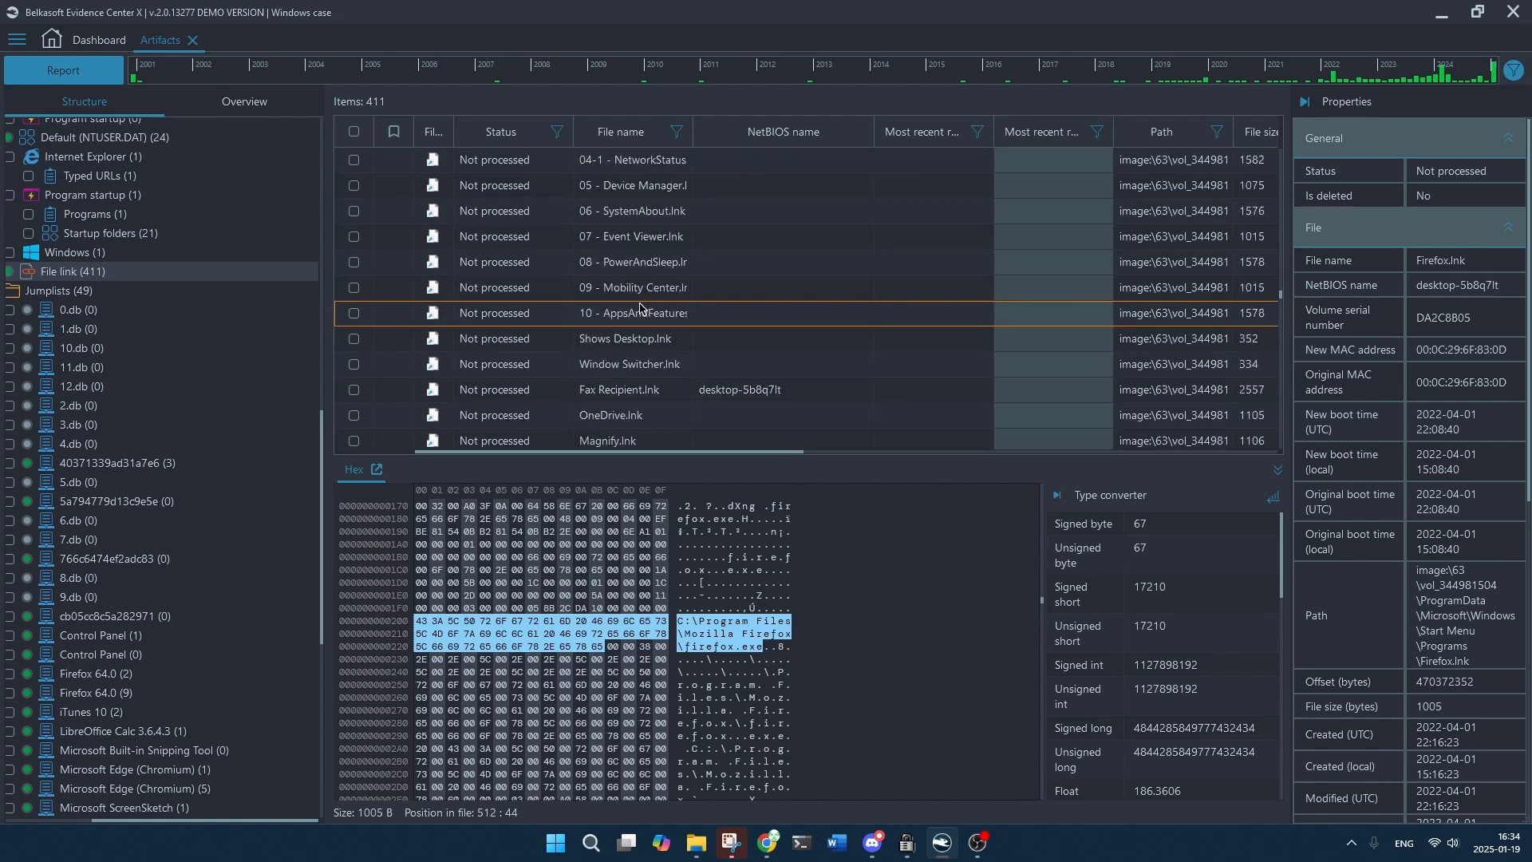
click(645, 324)
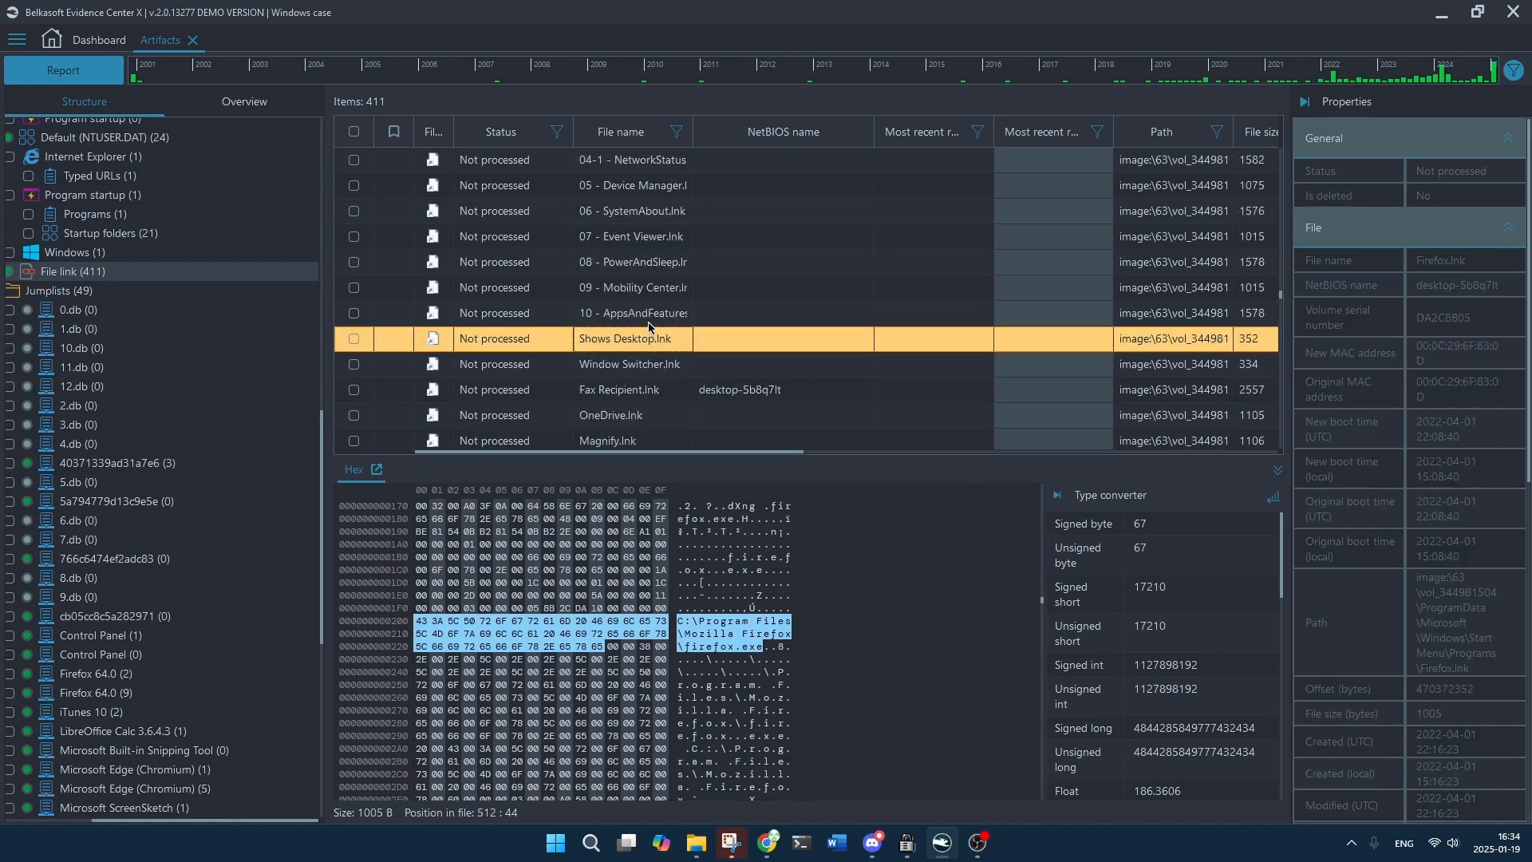
Inspect 01 - Command Prompt, then 01a - Windows PowerShell.lnk (1127 bytes, WinX\Group3).
scroll(646, 315, up, 1)
scroll(646, 313, up, 3)
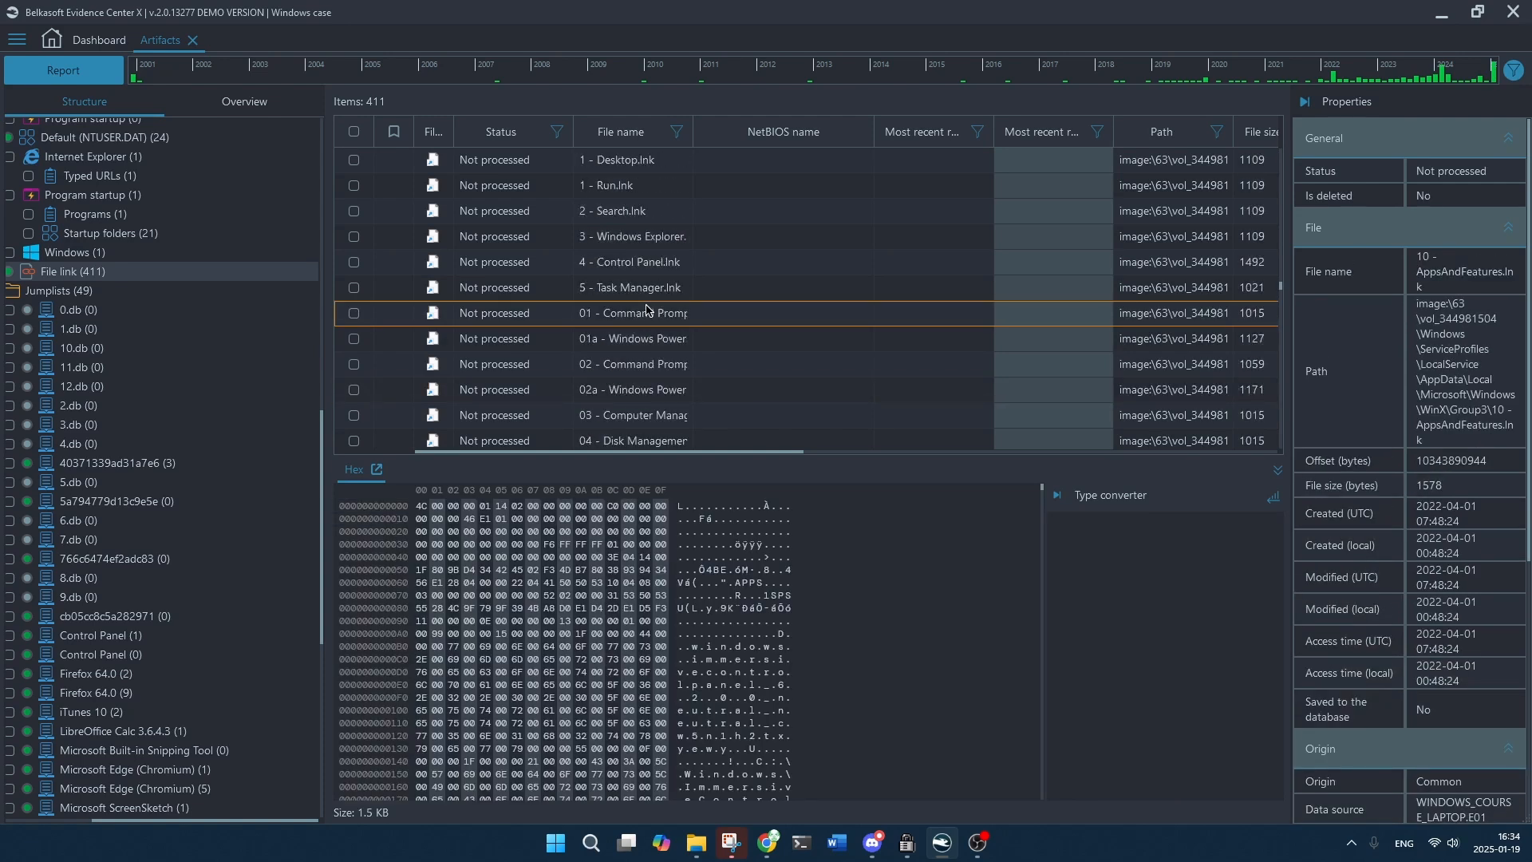
click(640, 315)
click(637, 343)
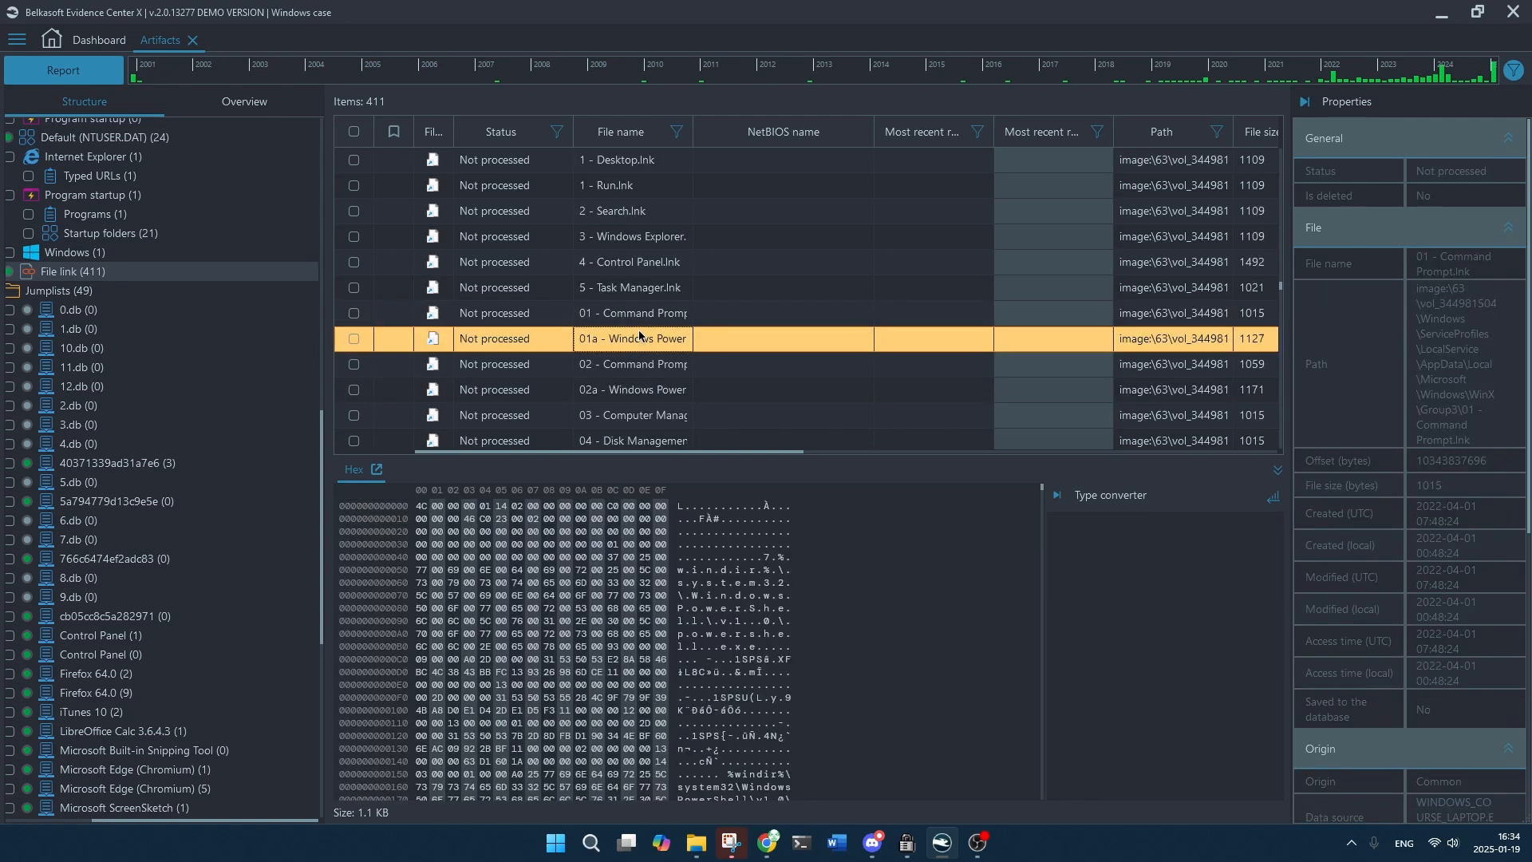
scroll(643, 323, down, 2)
scroll(645, 319, down, 3)
scroll(646, 318, down, 2)
scroll(646, 313, down, 2)
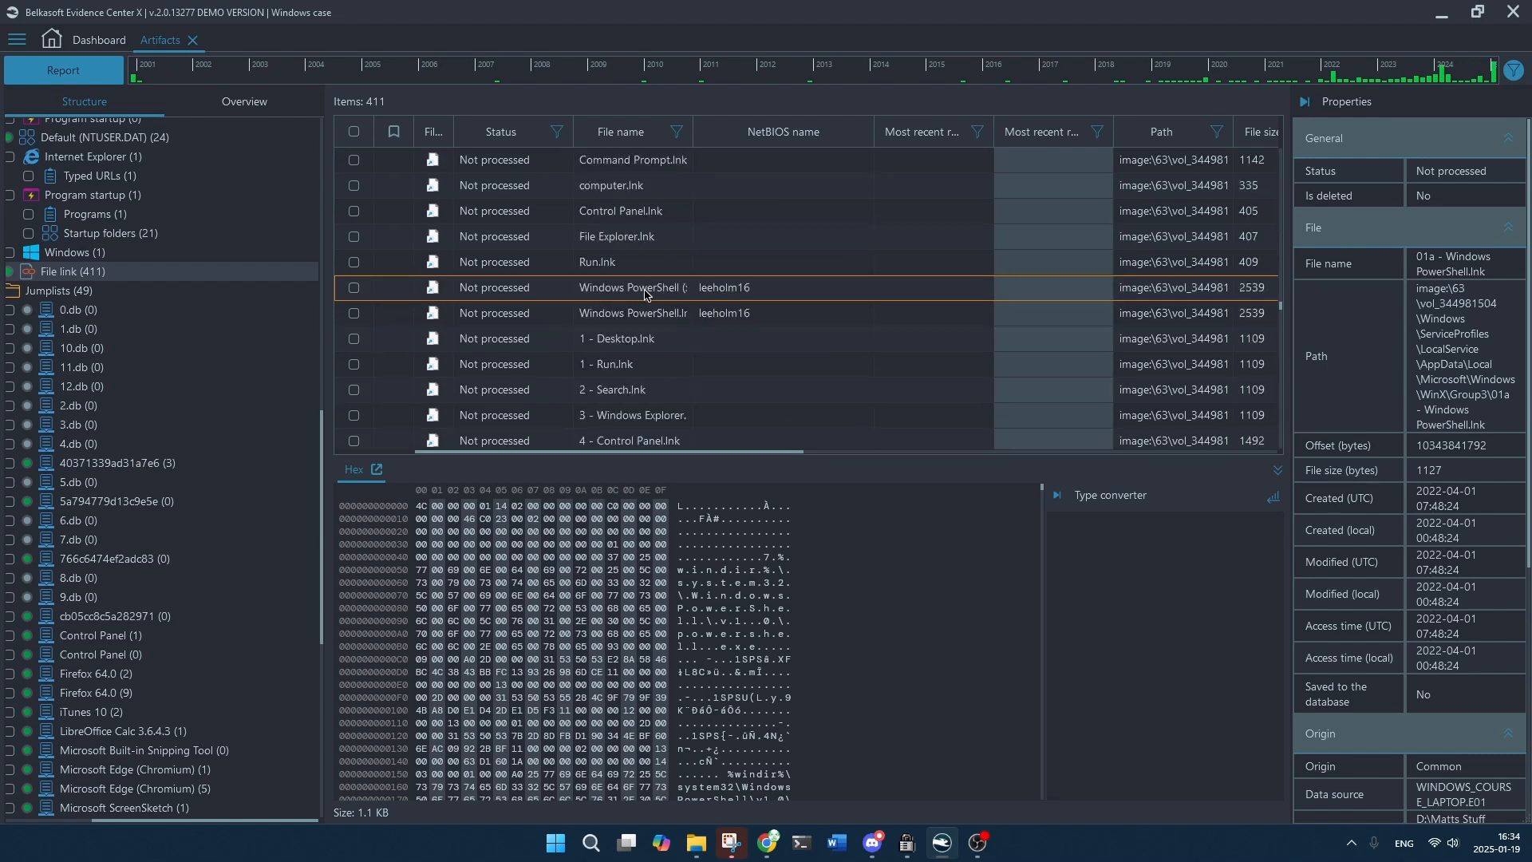
Inspect the Run.lnk record, then show the ready.png entry in the Photos Microsoft jump list.
click(634, 263)
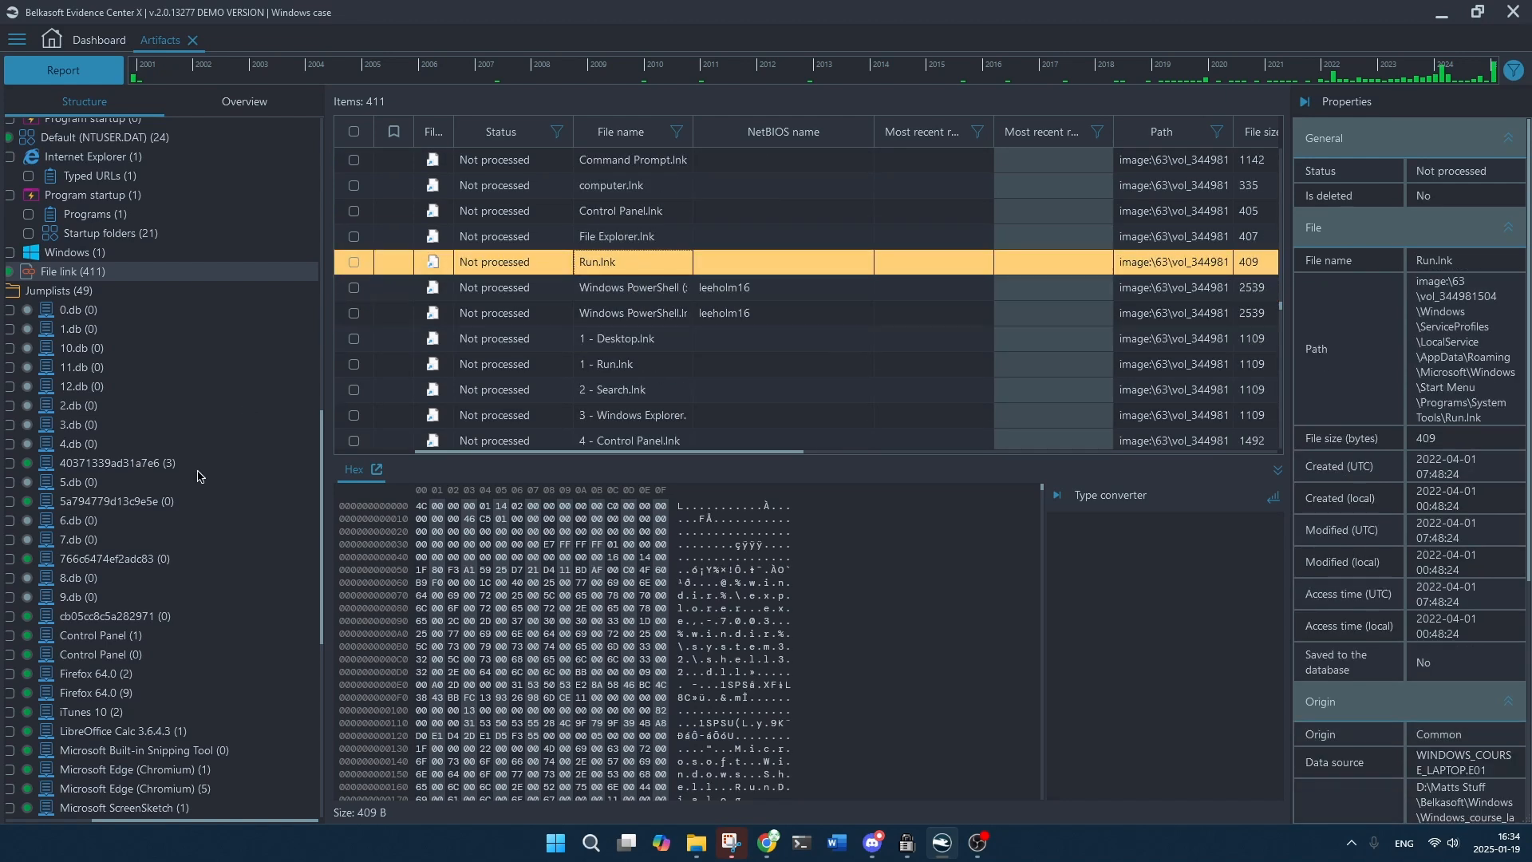
scroll(189, 504, down, 2)
scroll(189, 505, down, 4)
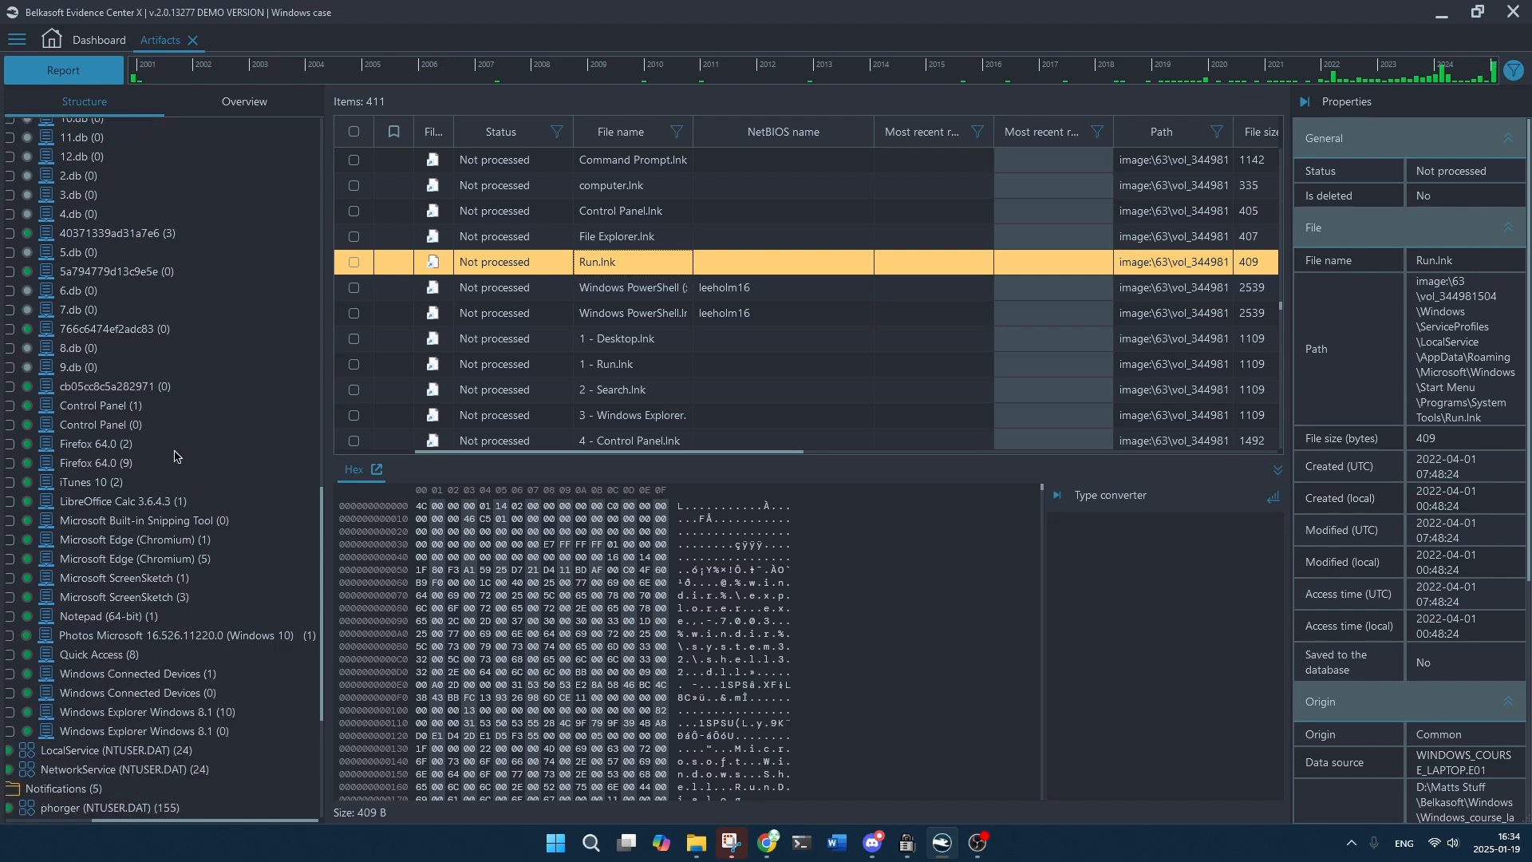
scroll(178, 459, down, 4)
scroll(176, 454, down, 3)
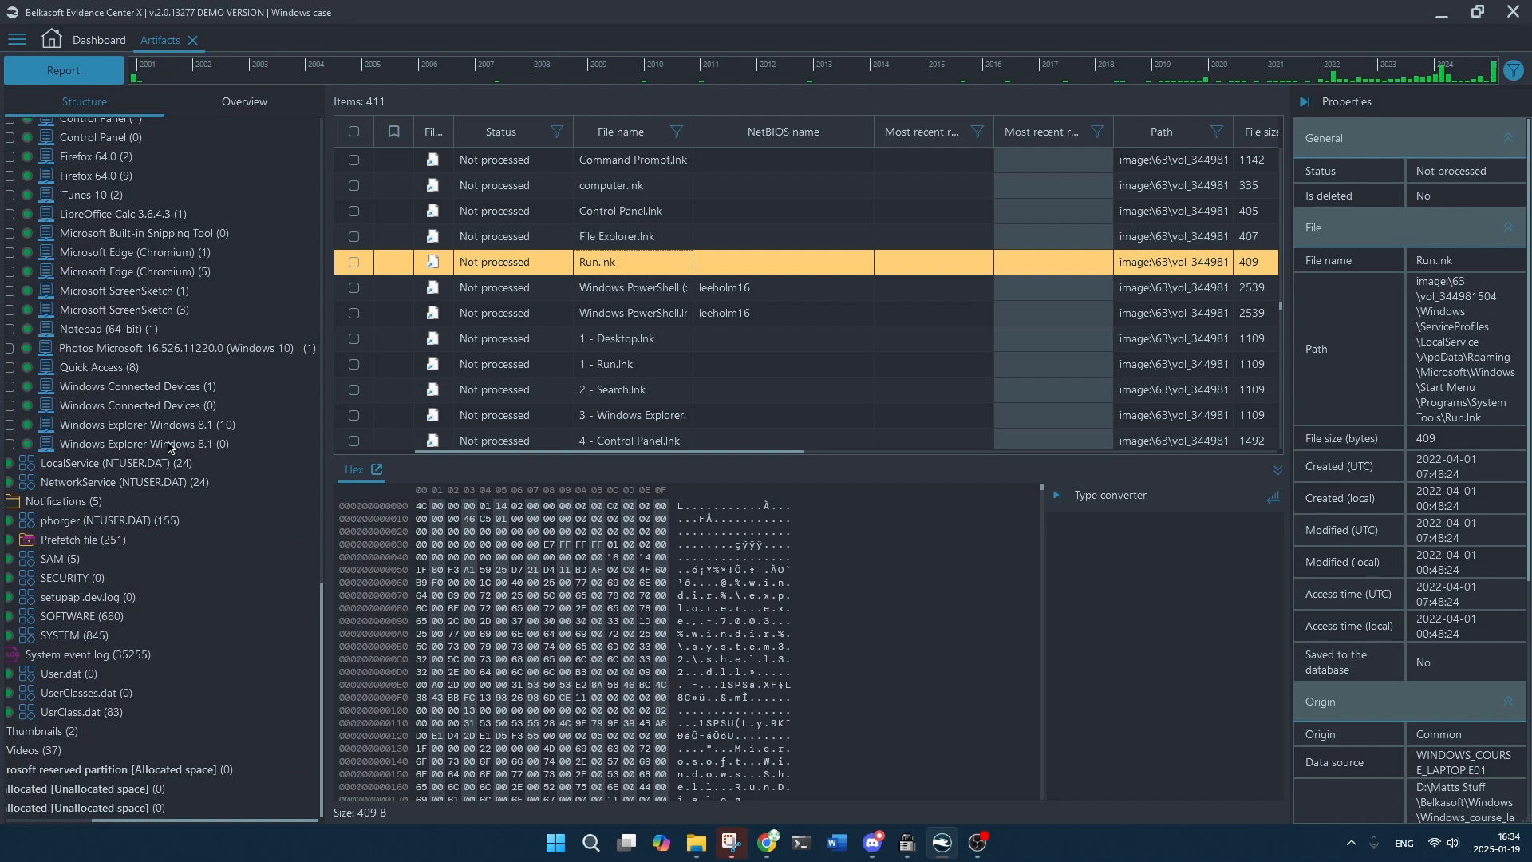
scroll(116, 349, up, 3)
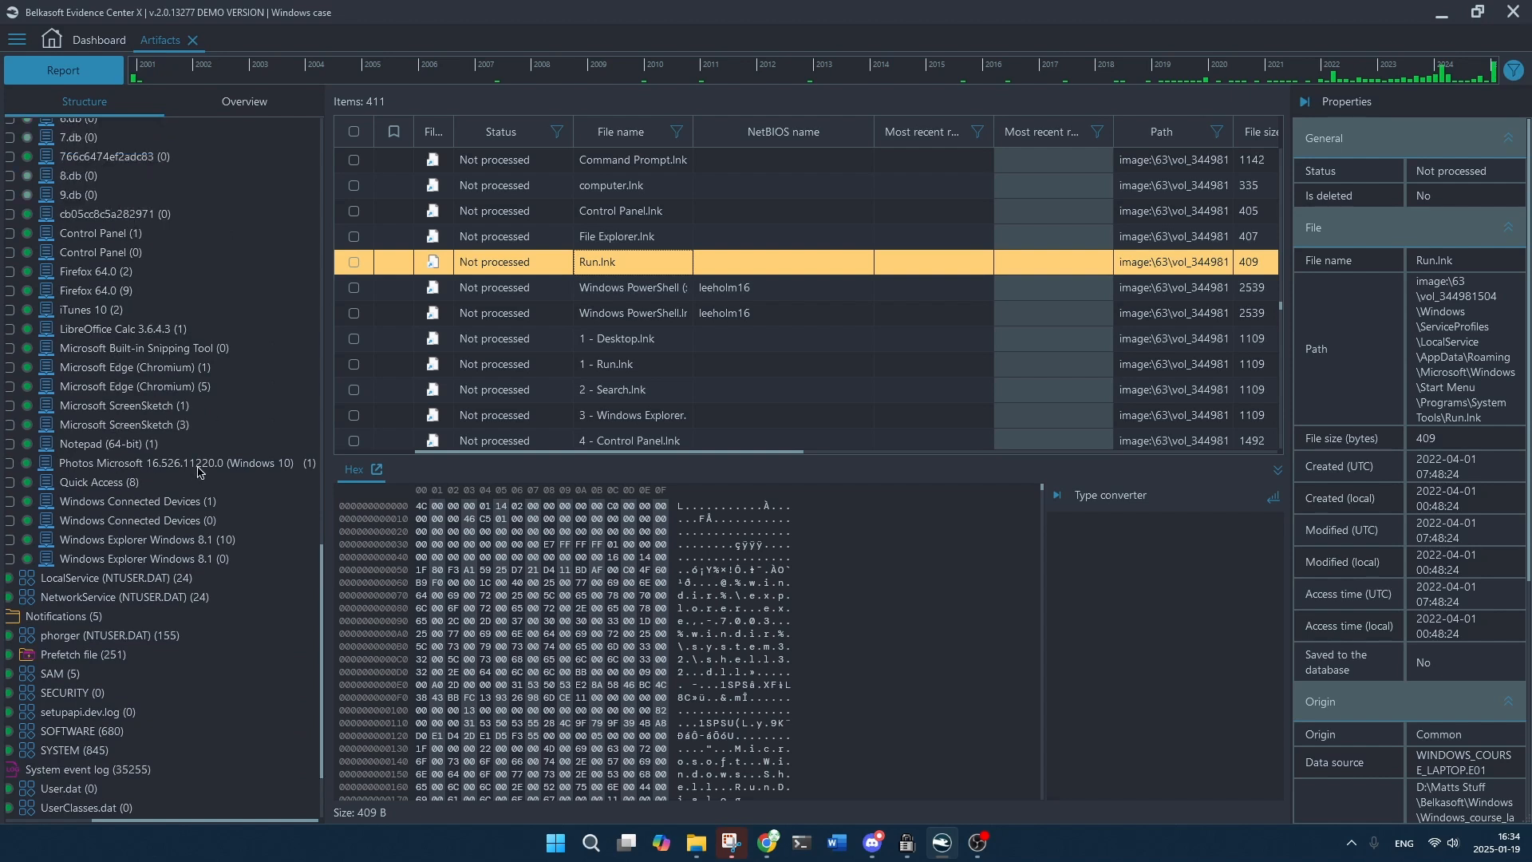
click(199, 464)
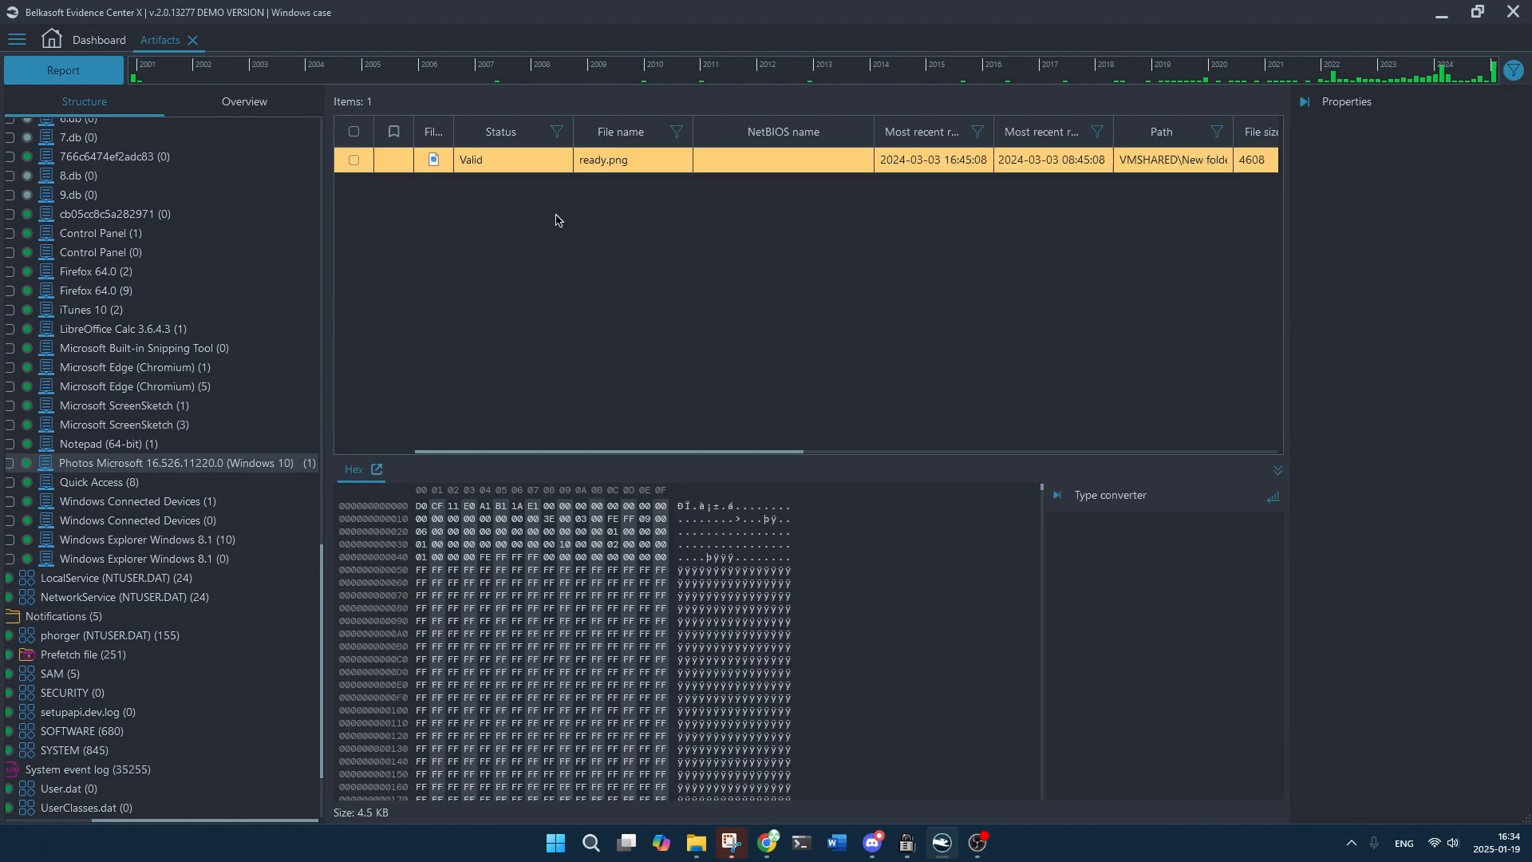
click(549, 163)
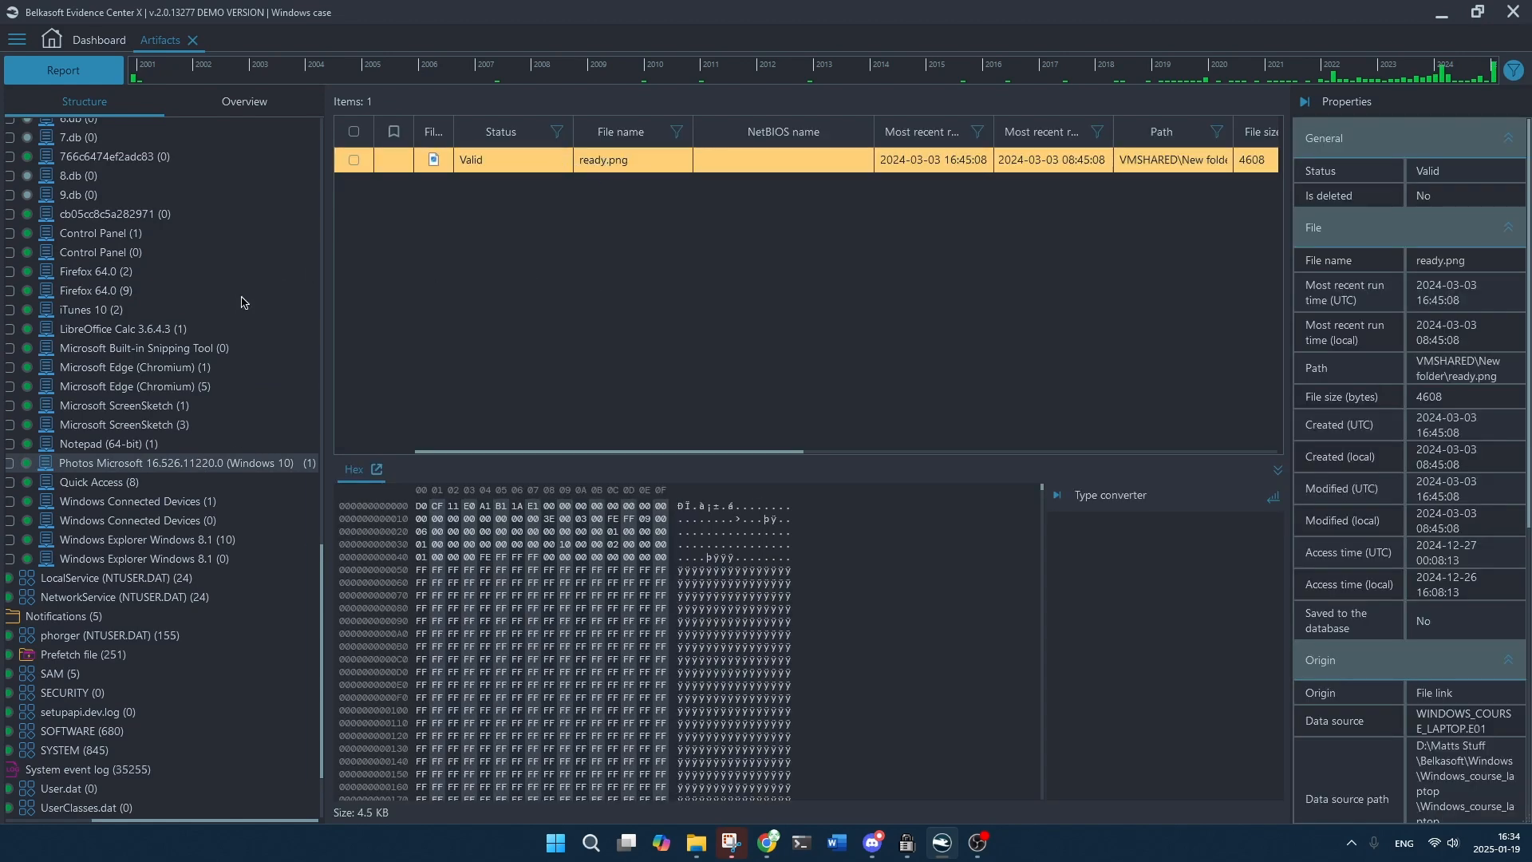
Show the LocalService (NTUSER.DAT) hive's origin: a registry system-files profile with 0 items.
scroll(183, 373, down, 1)
scroll(184, 374, down, 2)
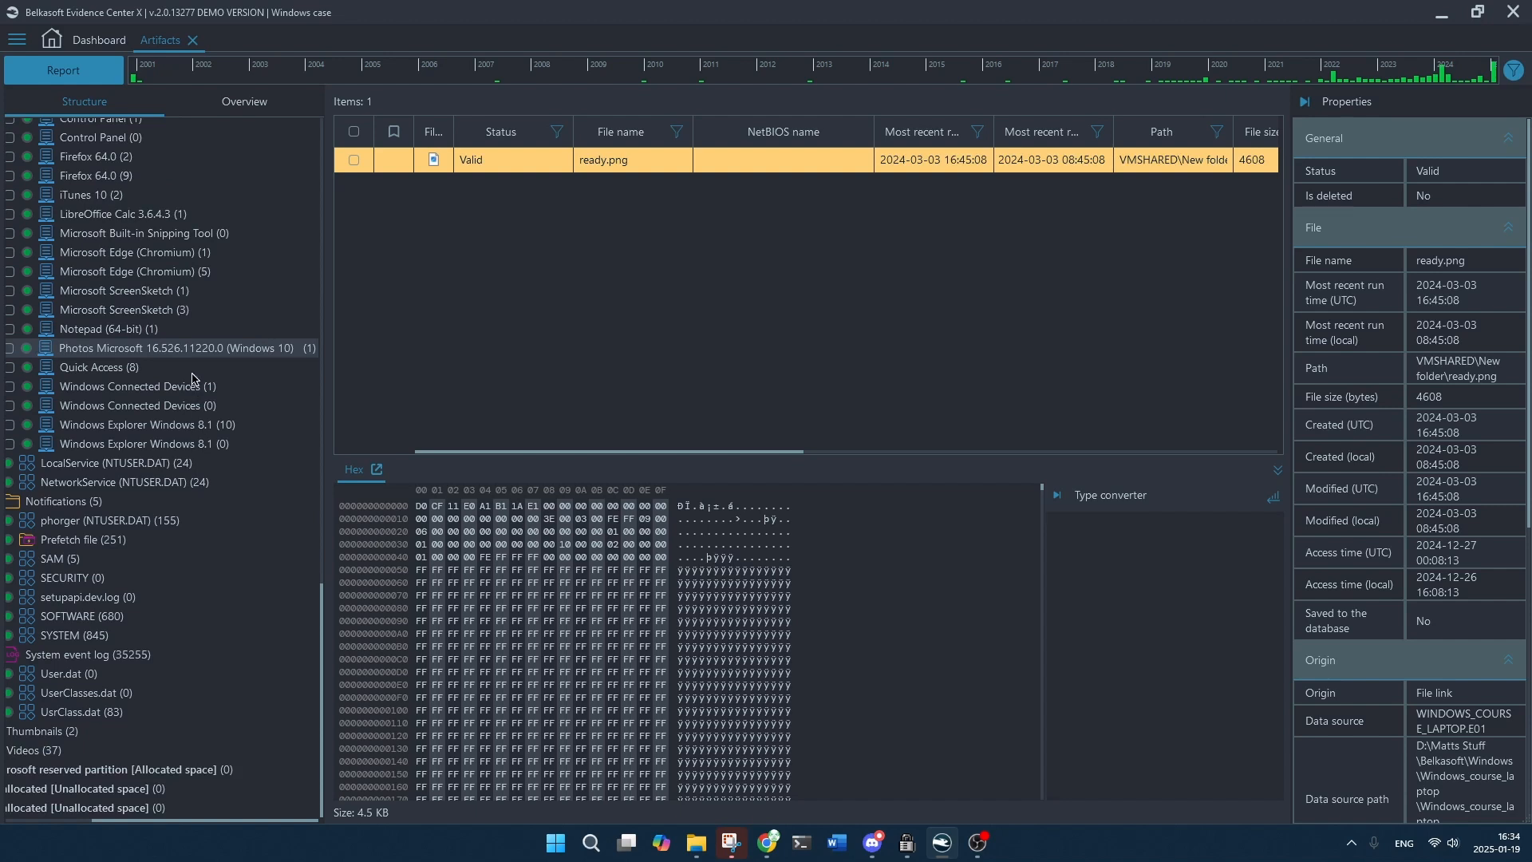
click(110, 466)
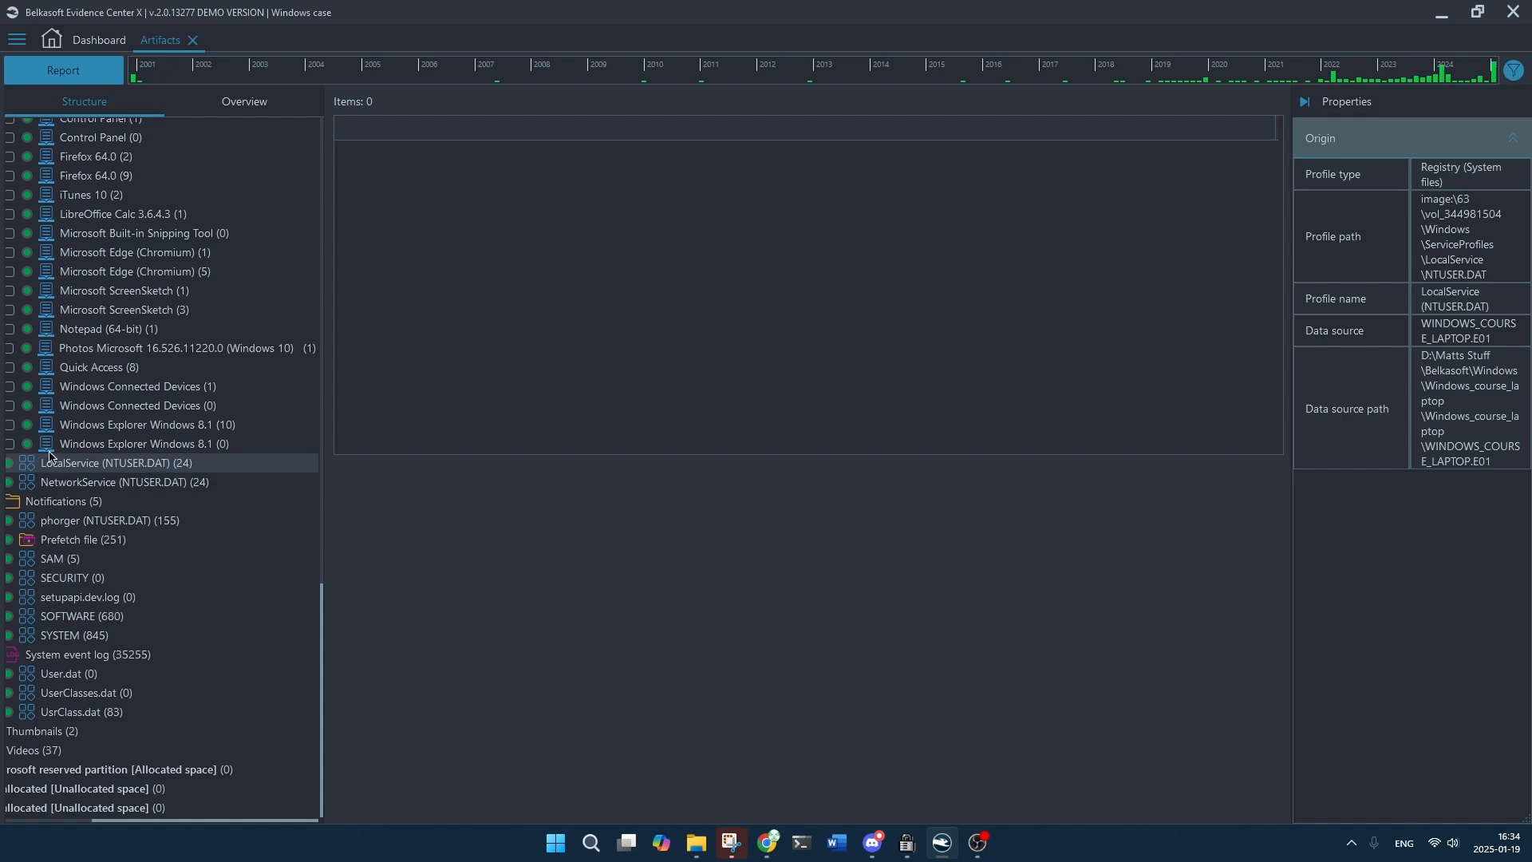
Expand LocalService, collapse Jumplists, and expand NetworkService: Internet Explorer (1), Program startup (0), Windows (1).
drag(187, 814, 111, 800)
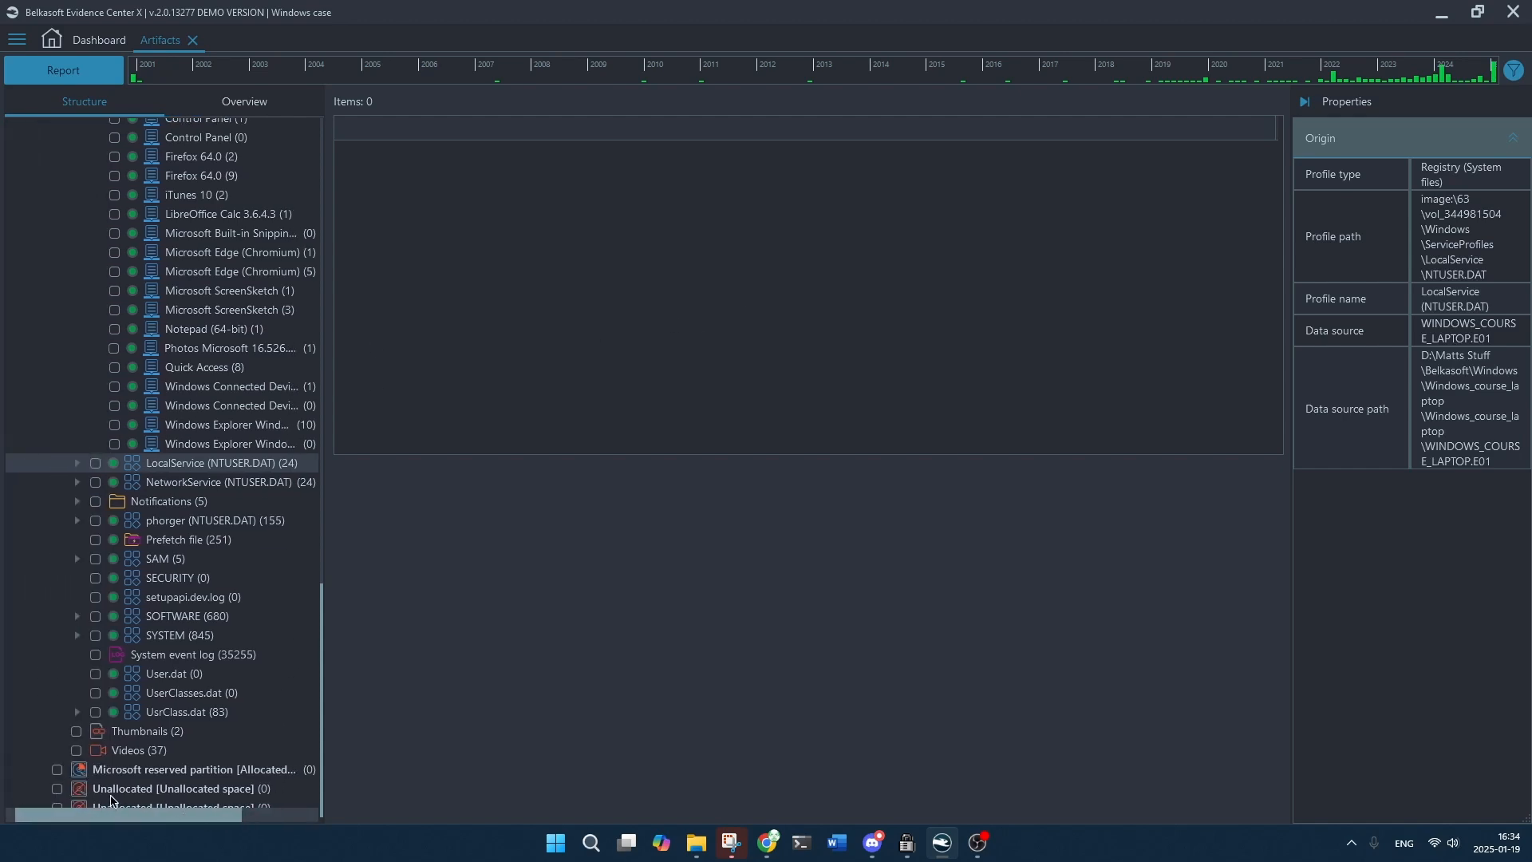
click(75, 465)
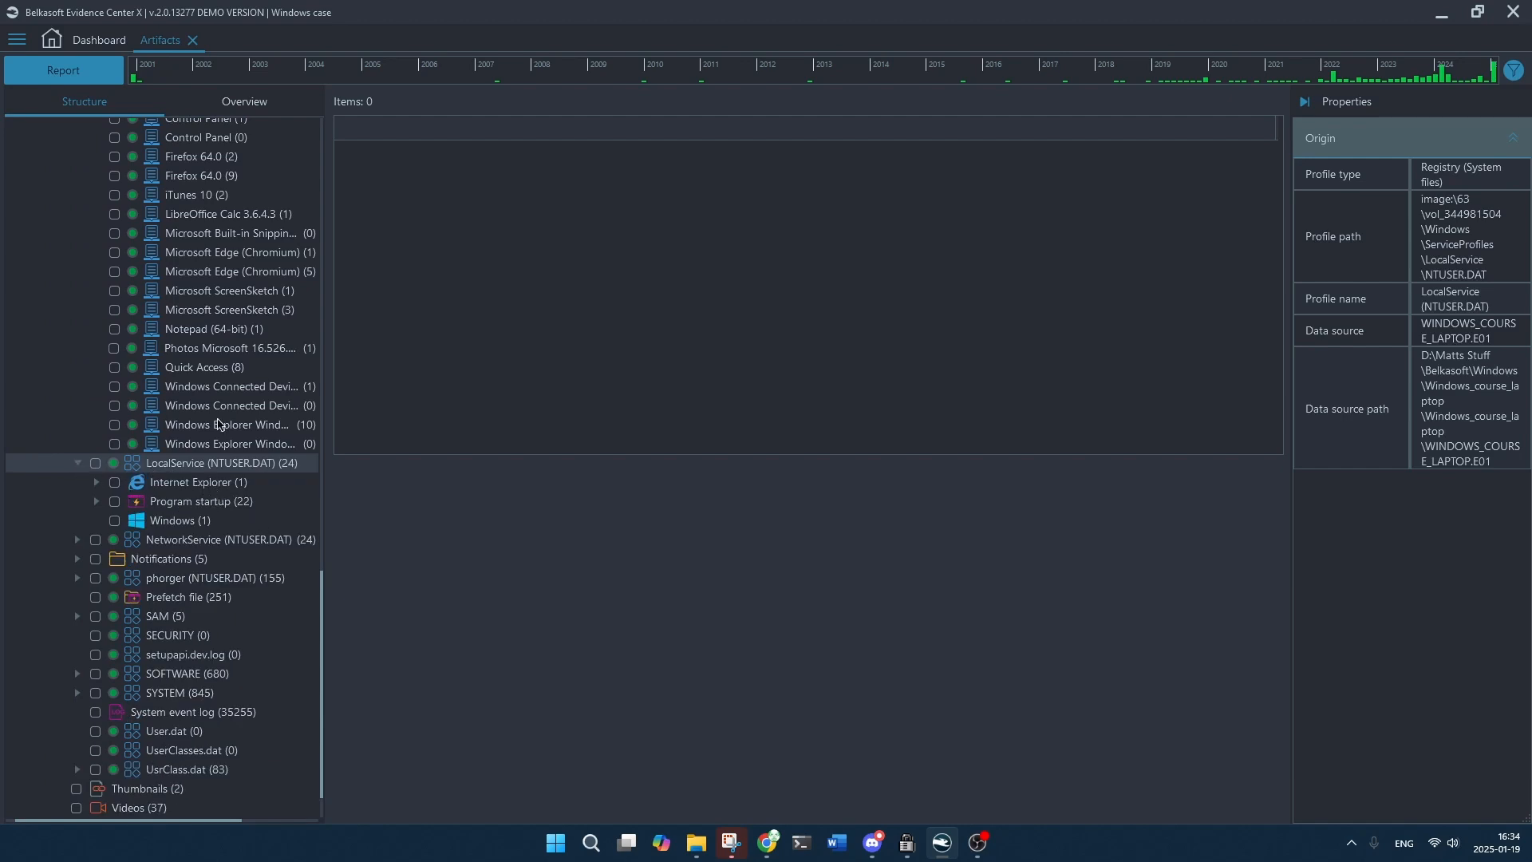
scroll(217, 395, up, 2)
scroll(218, 391, up, 6)
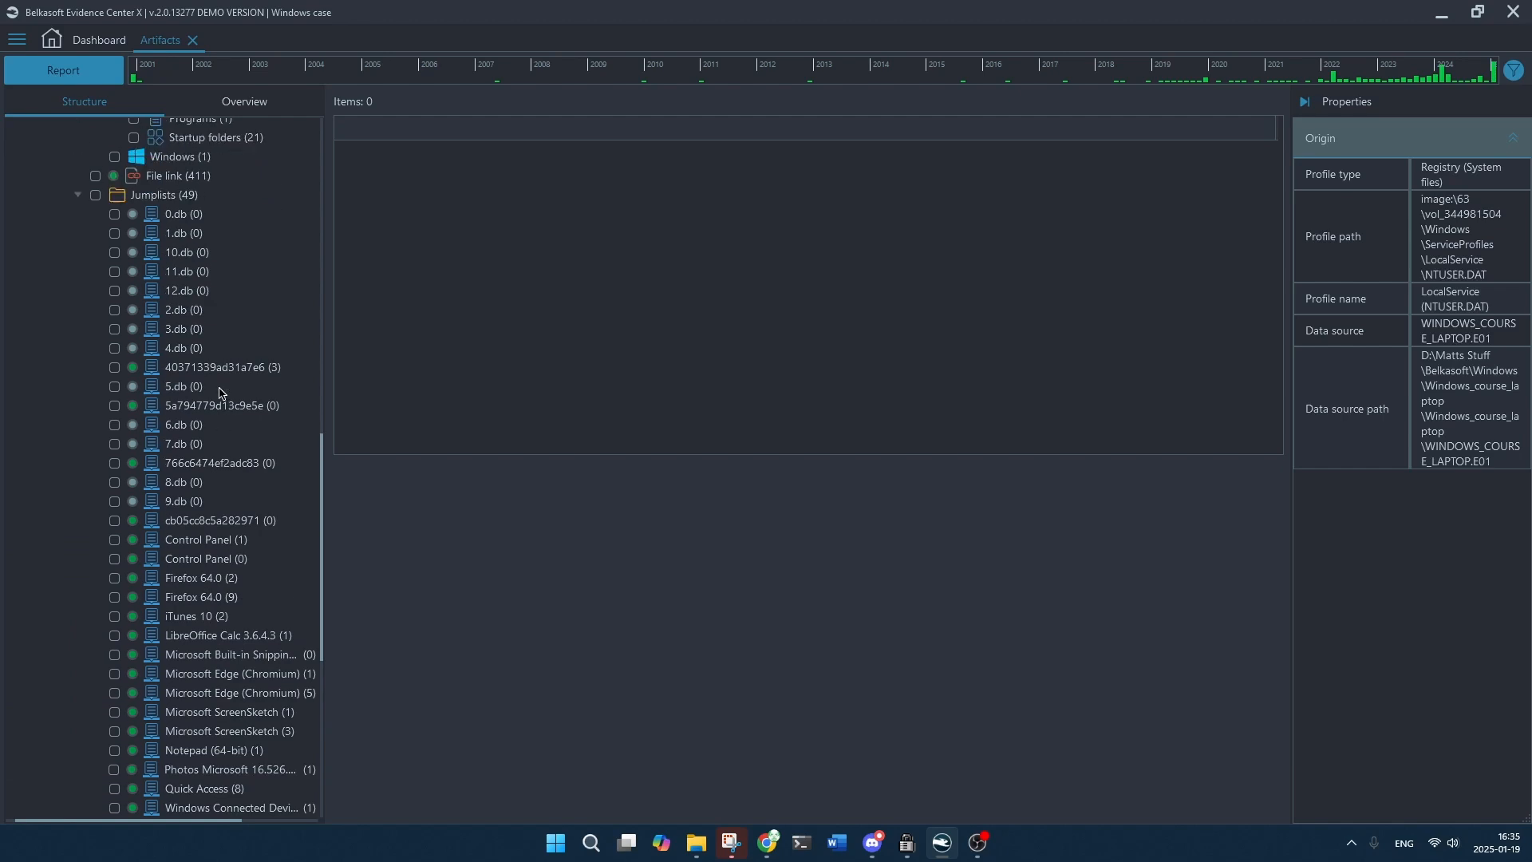
click(77, 386)
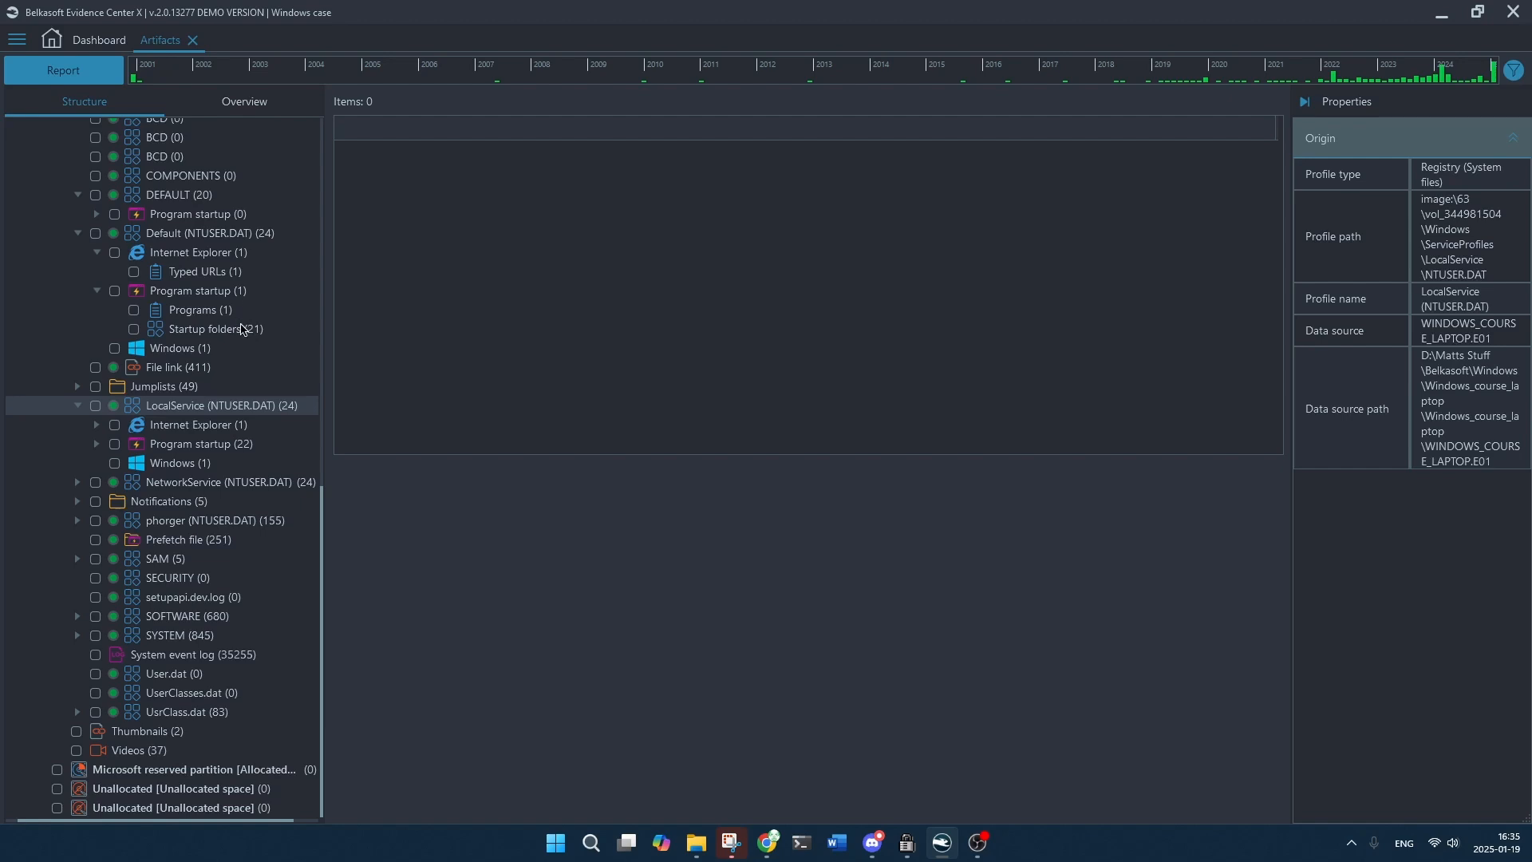
click(77, 482)
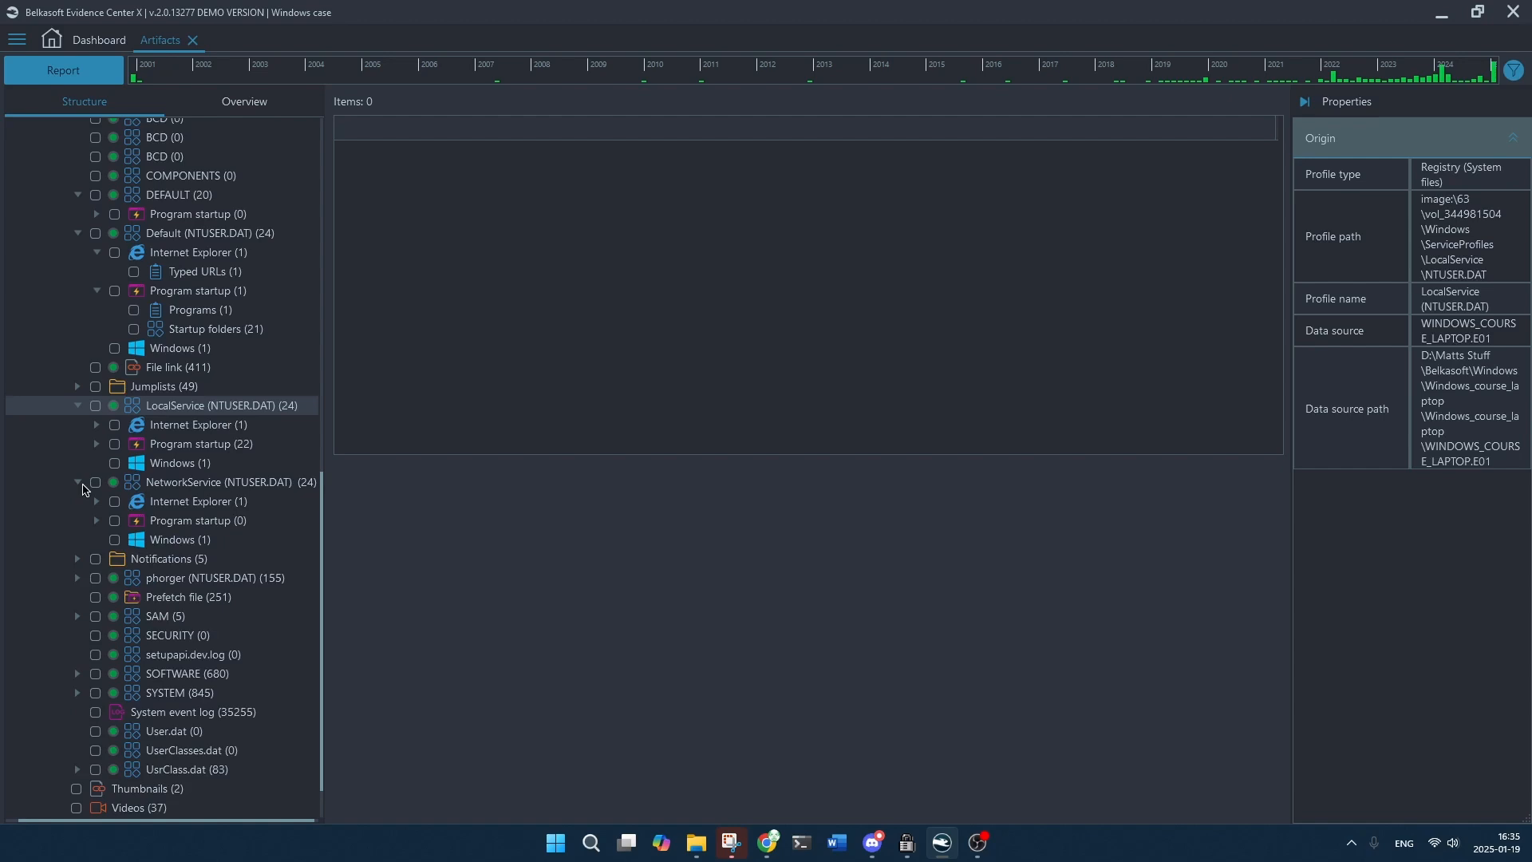
List NetworkService's Windows artifacts and examine the DisableAutoplay registry value.
click(196, 540)
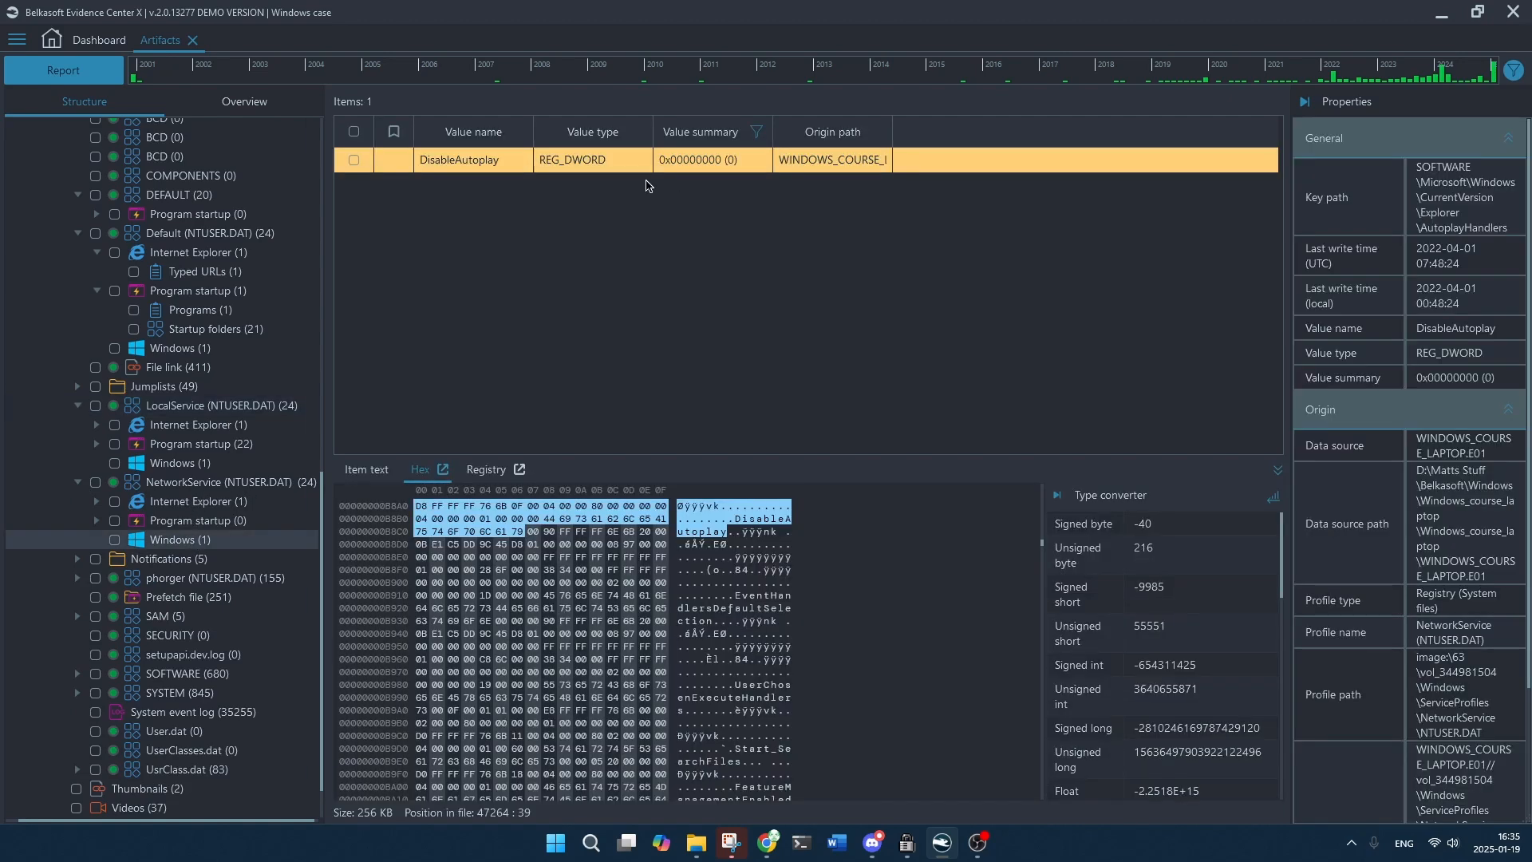
click(463, 166)
scroll(67, 459, down, 1)
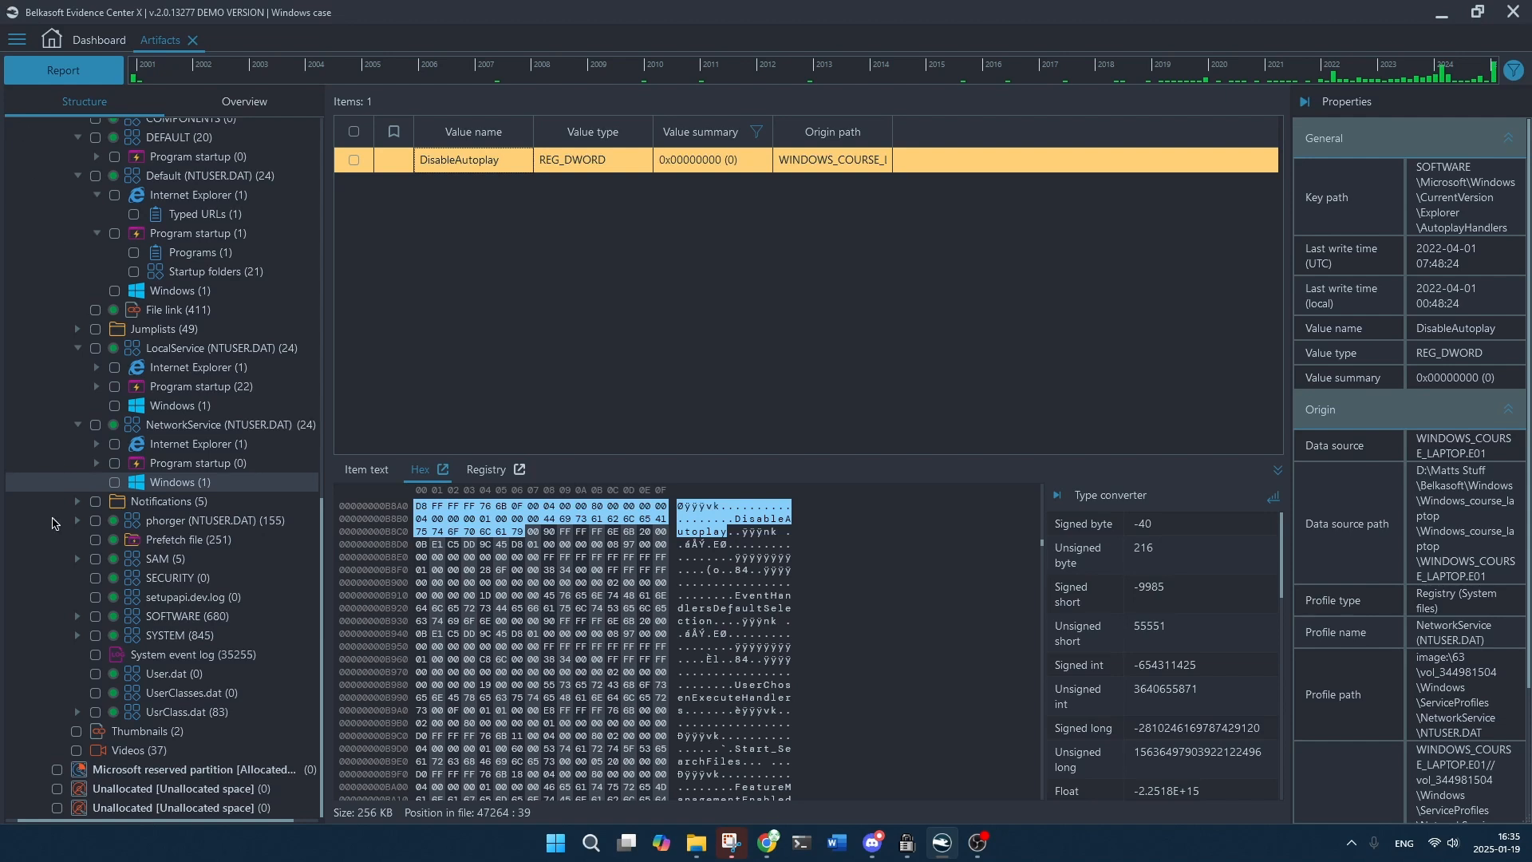
Expand the user's NTUSER.DAT hive (155), show its profile details, and expand Program startup.
click(76, 521)
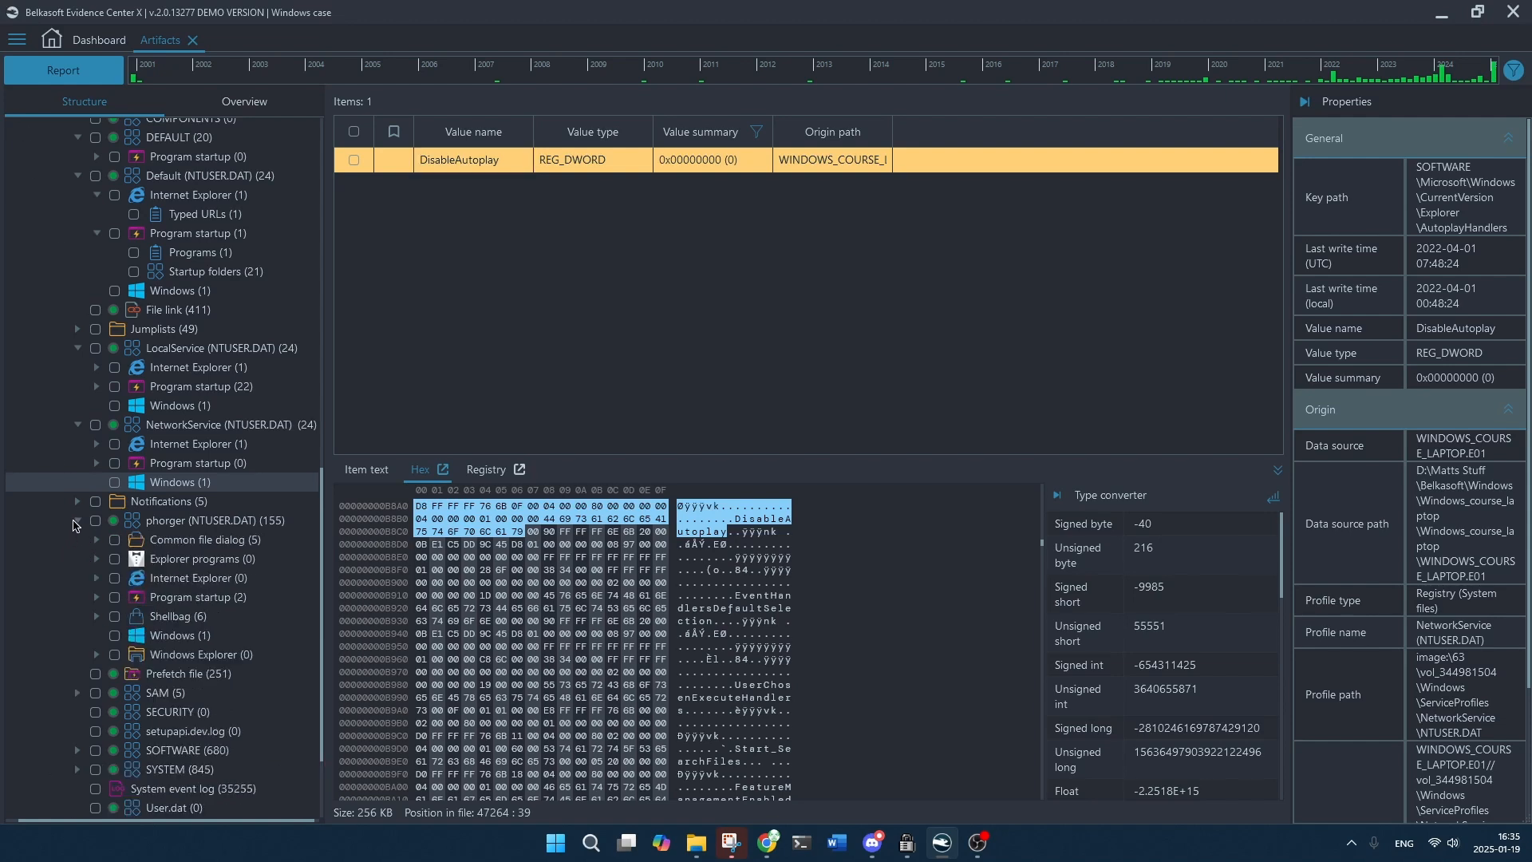
click(181, 525)
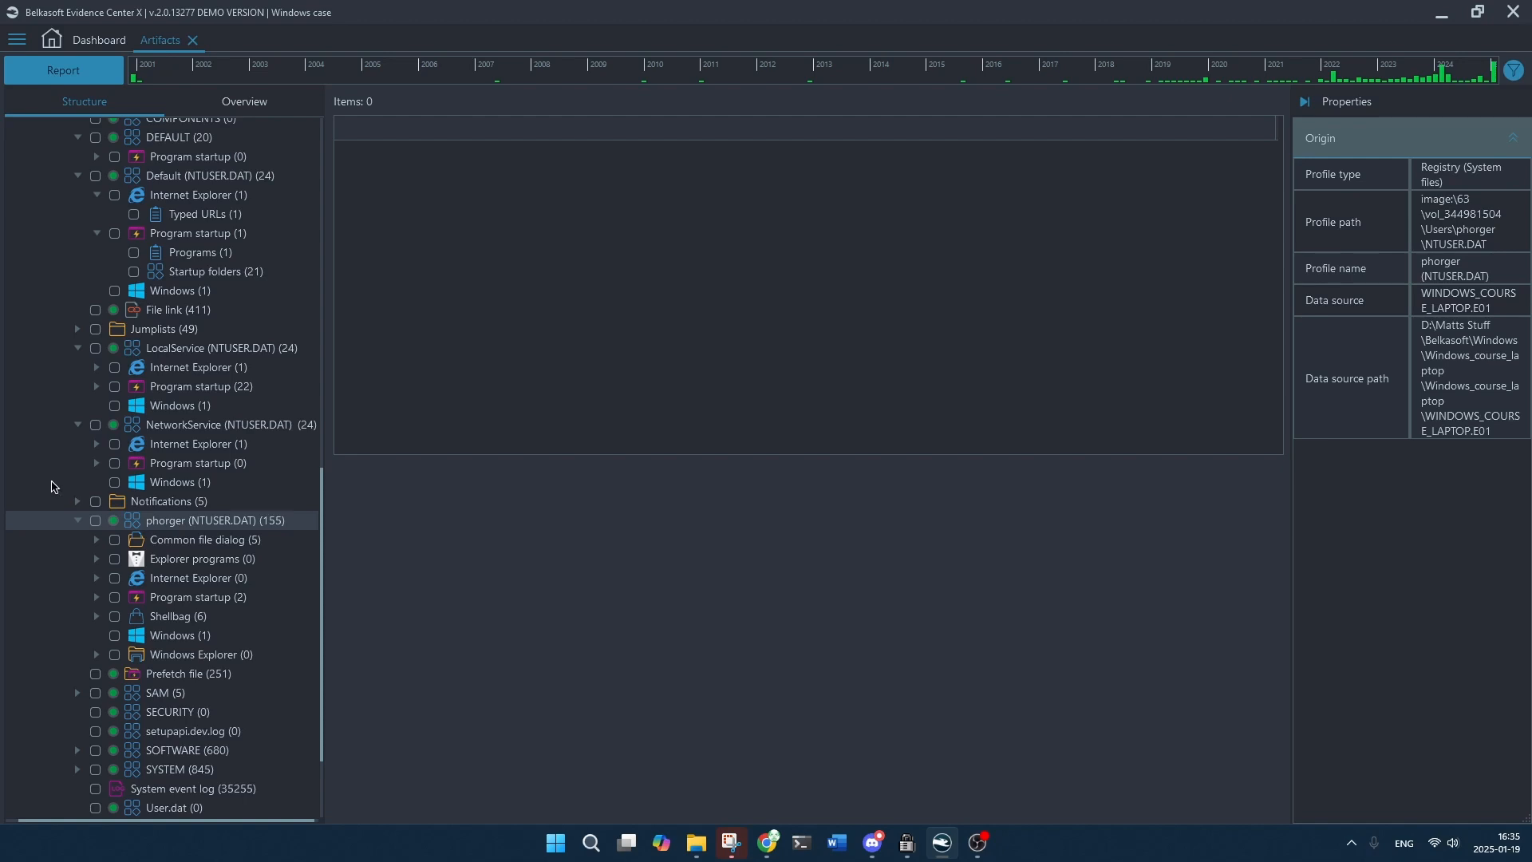
scroll(52, 483, down, 2)
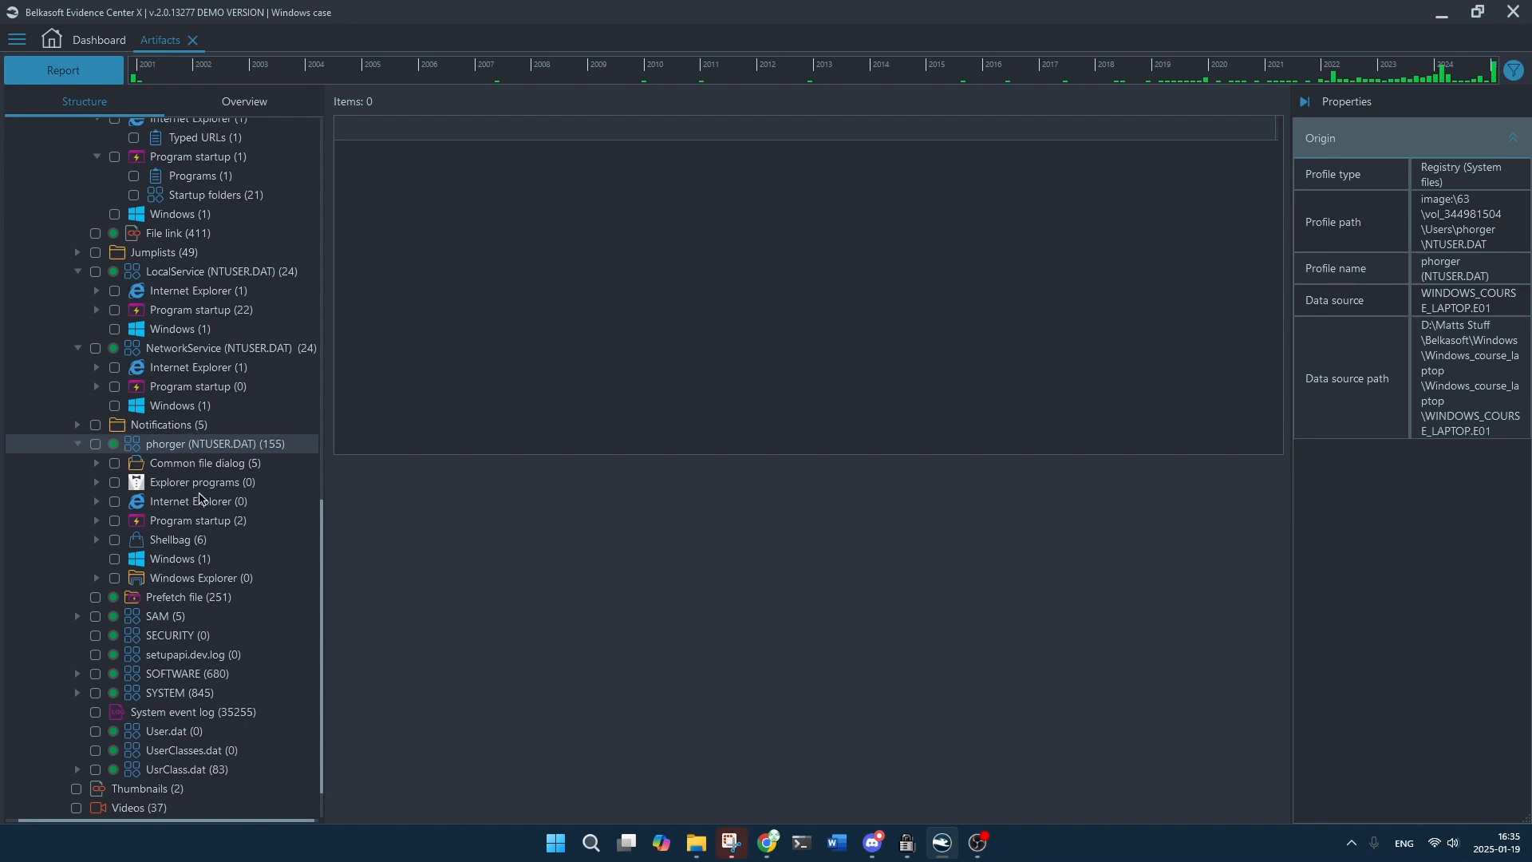
scroll(204, 500, down, 1)
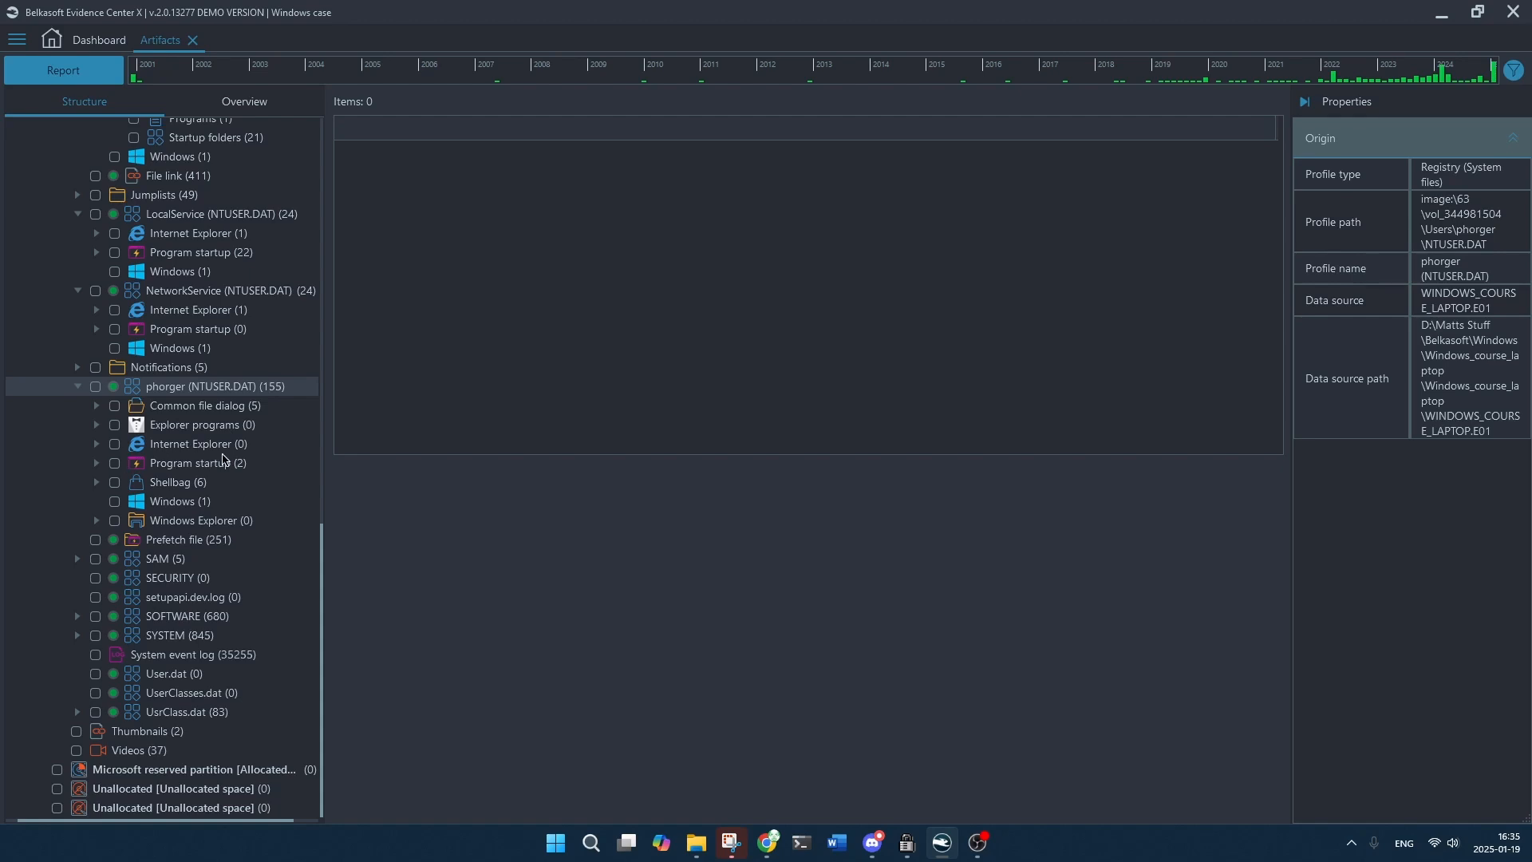
click(97, 464)
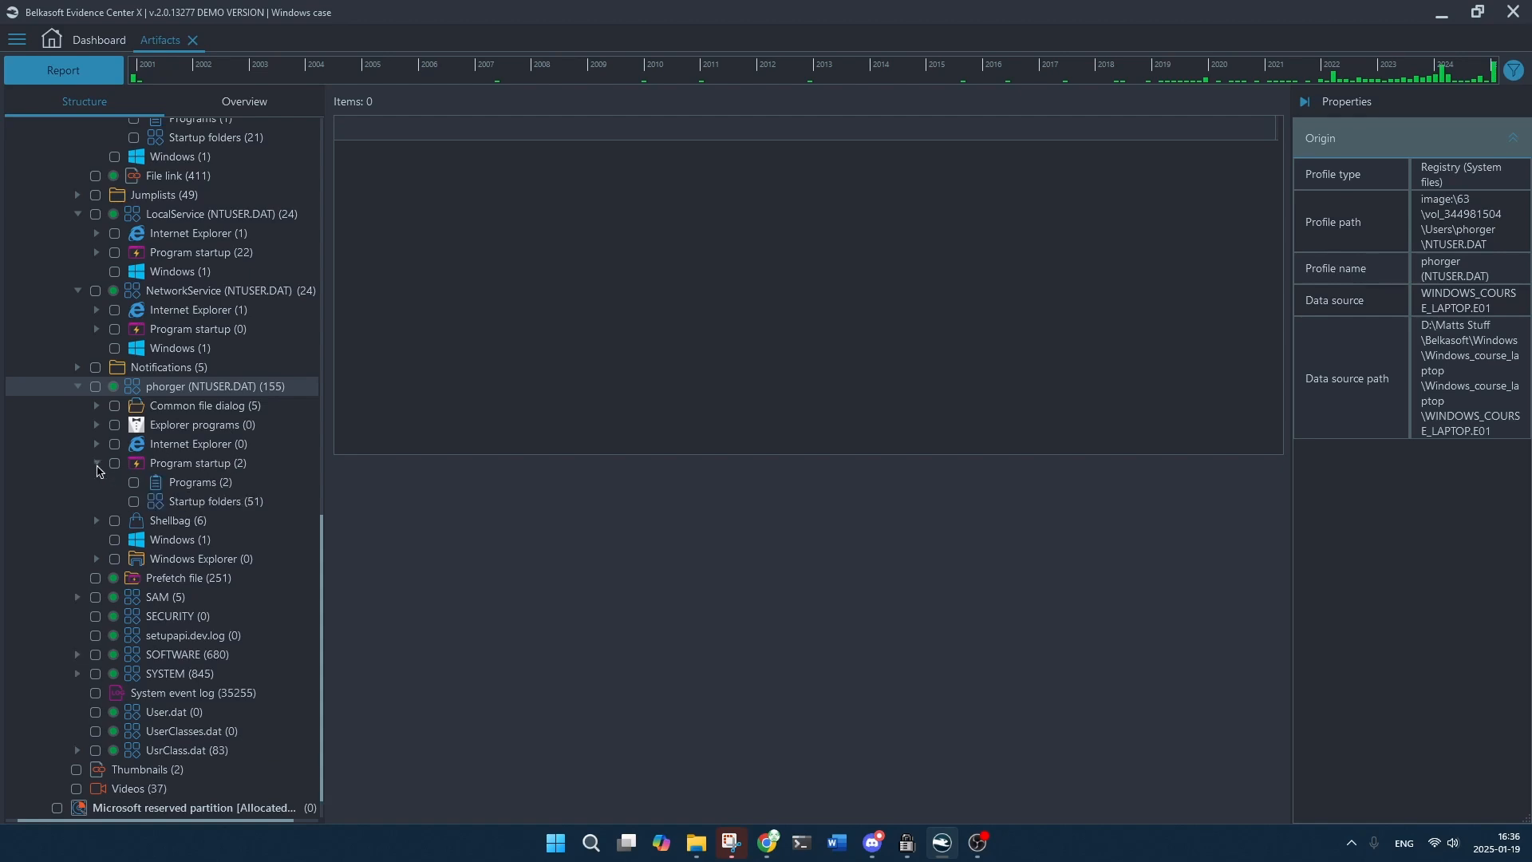
List the 51 Startup folders registry values and inspect the Searches value.
click(238, 504)
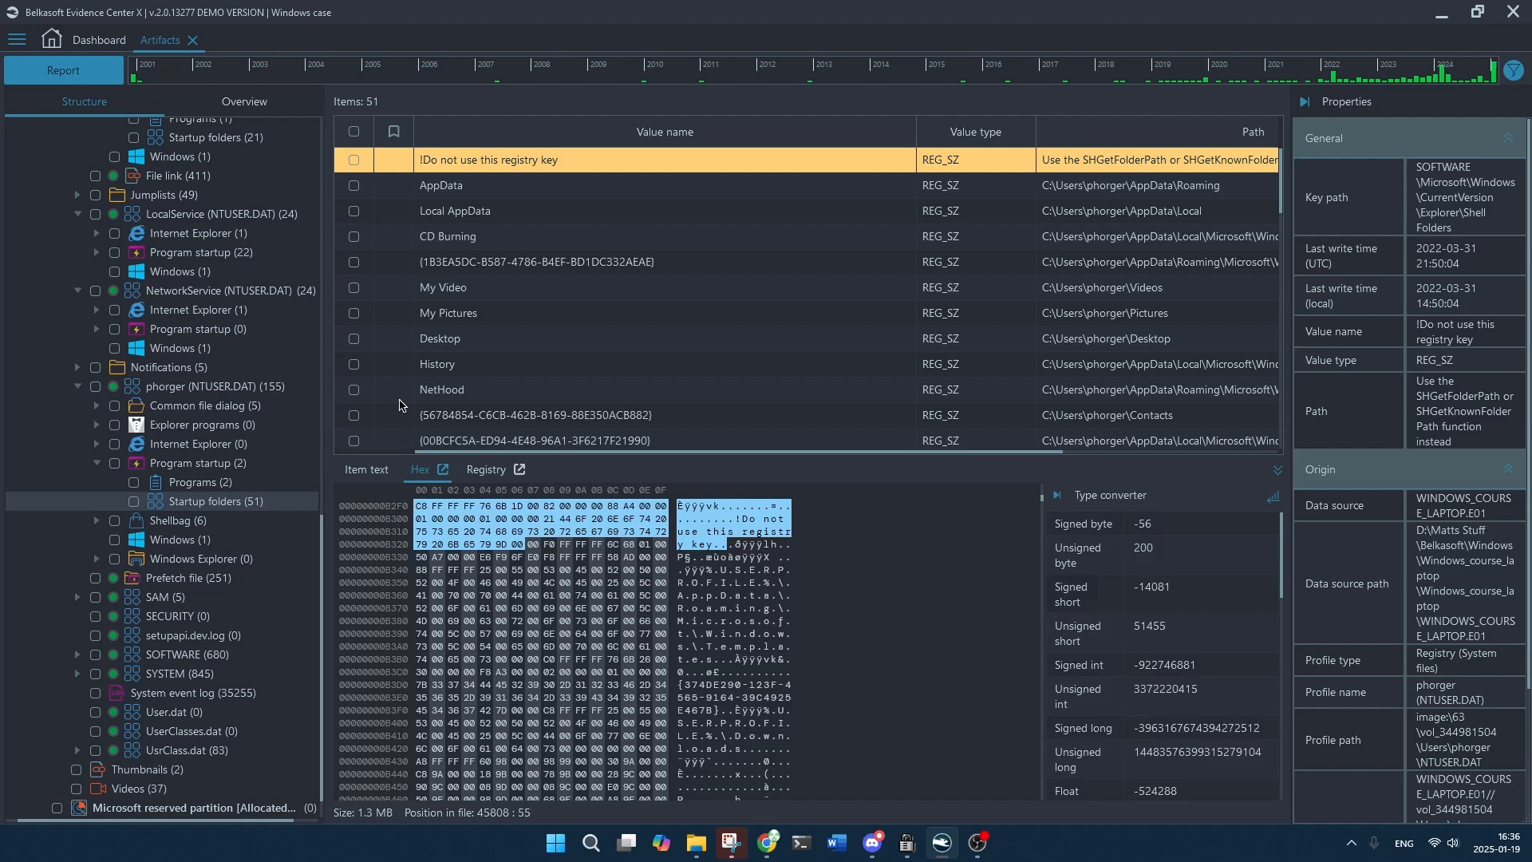
scroll(698, 274, down, 7)
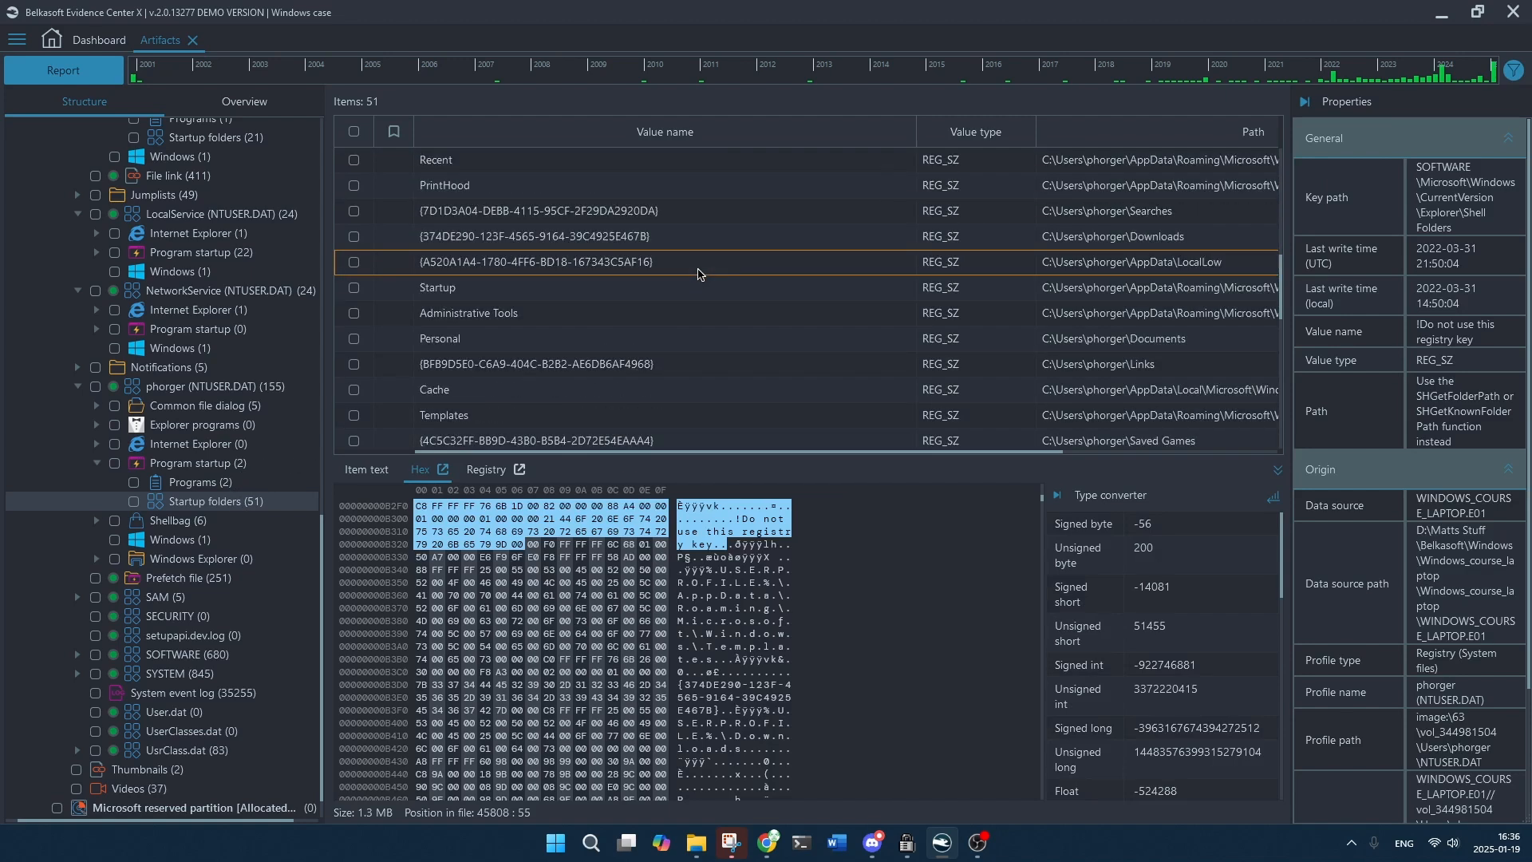
scroll(697, 275, up, 3)
click(660, 290)
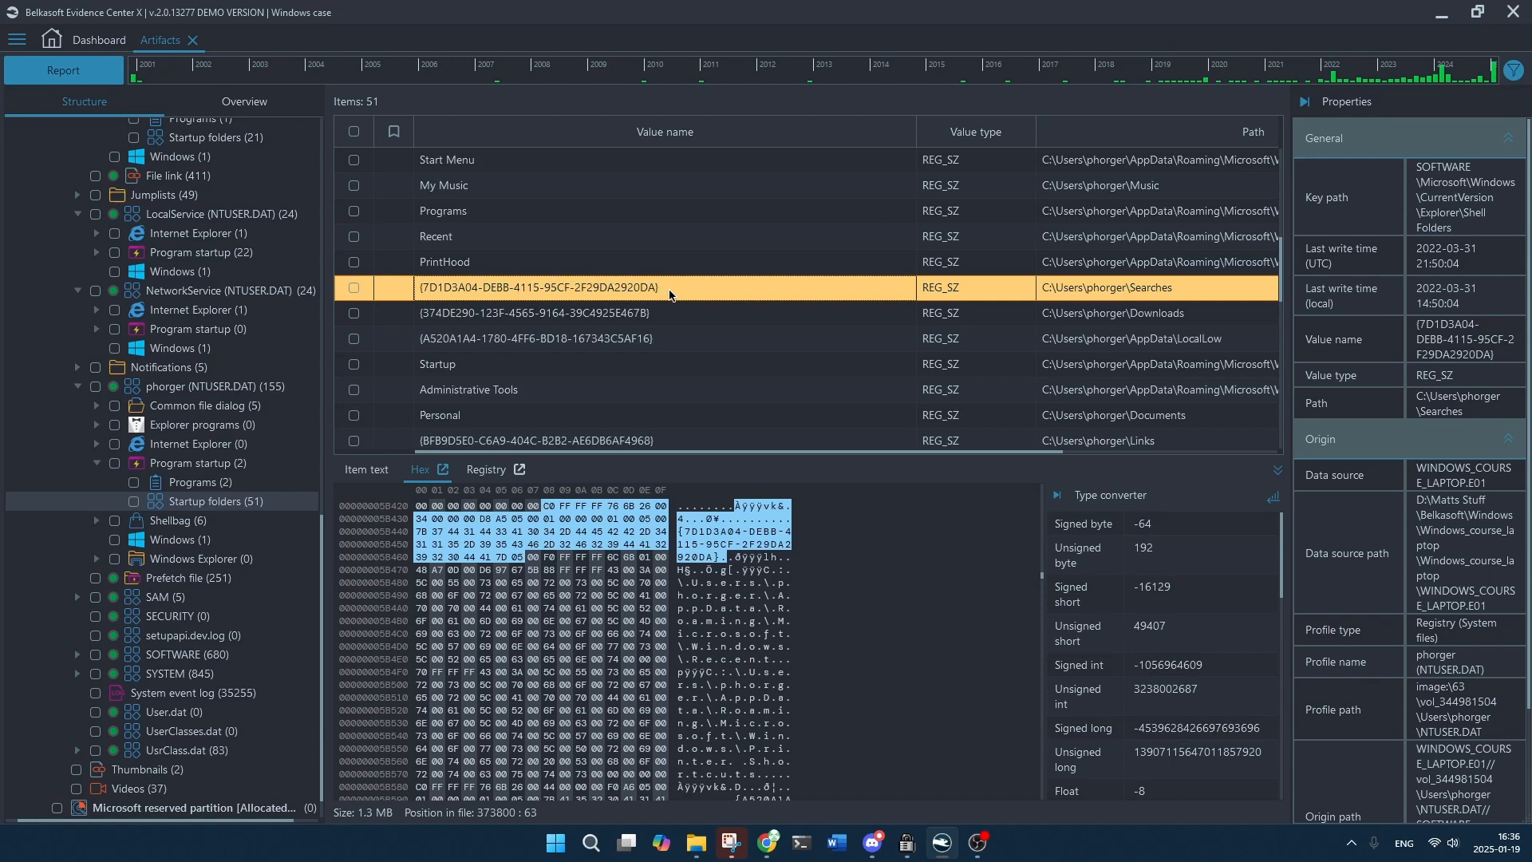
Review the shell-folder values such as AppData and My Pictures, then expand Shellbag (6).
scroll(669, 294, down, 10)
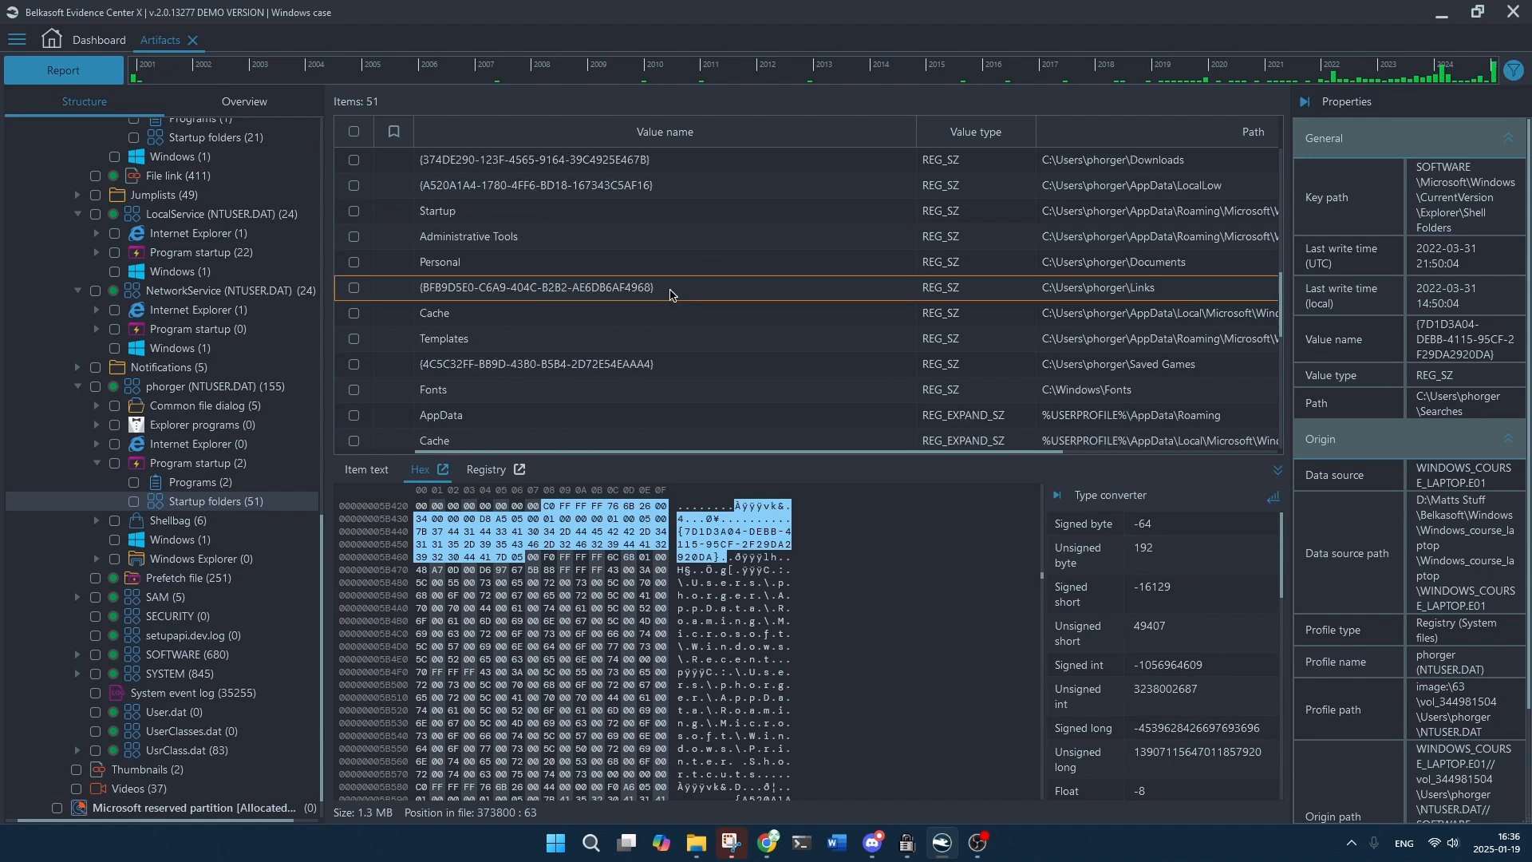
scroll(670, 294, down, 1)
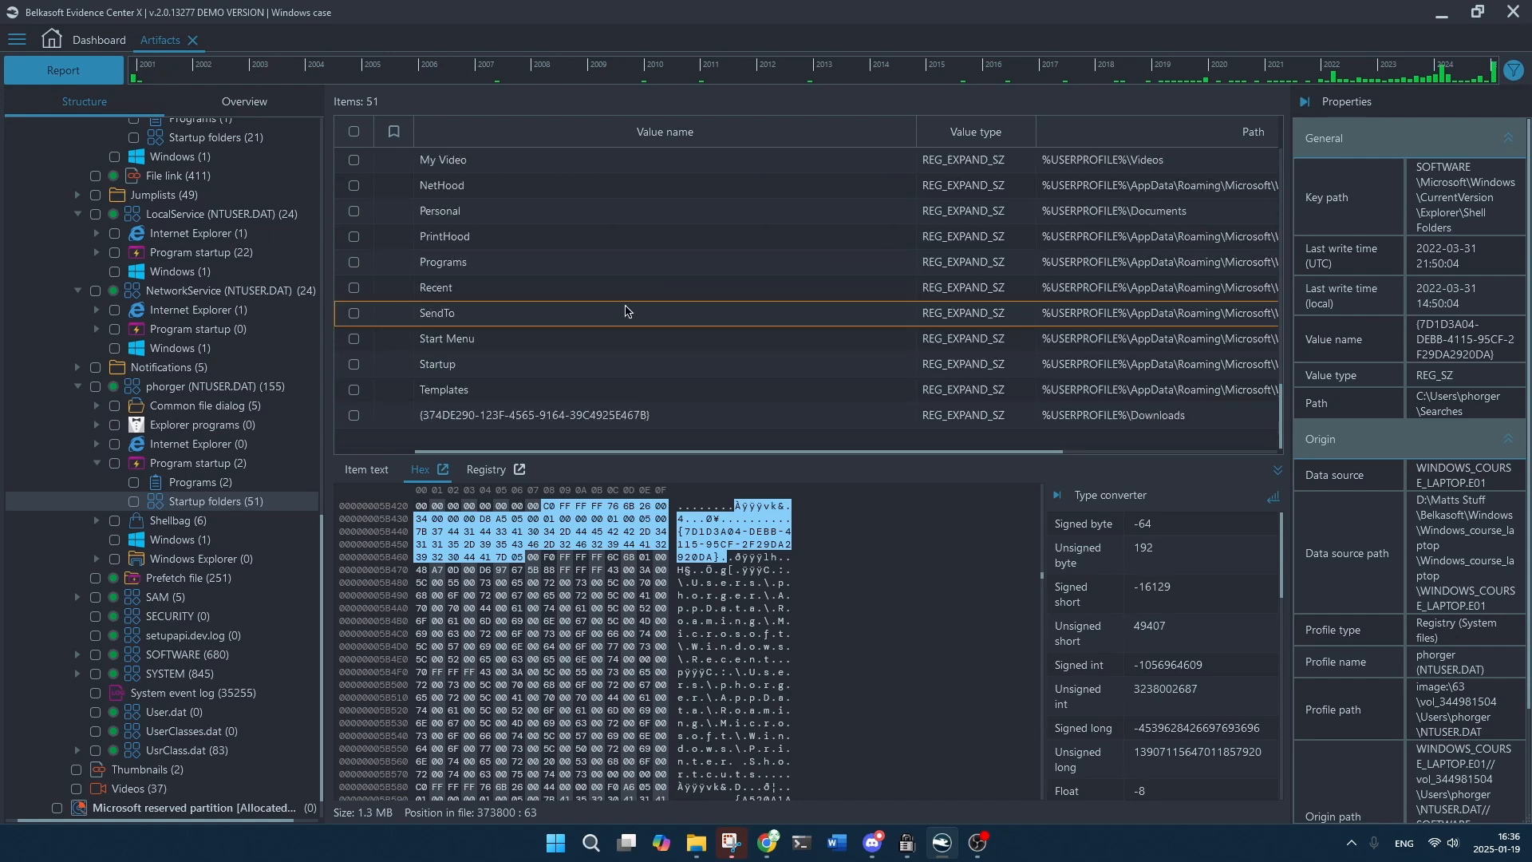
scroll(626, 311, up, 6)
scroll(625, 311, down, 20)
scroll(626, 312, up, 6)
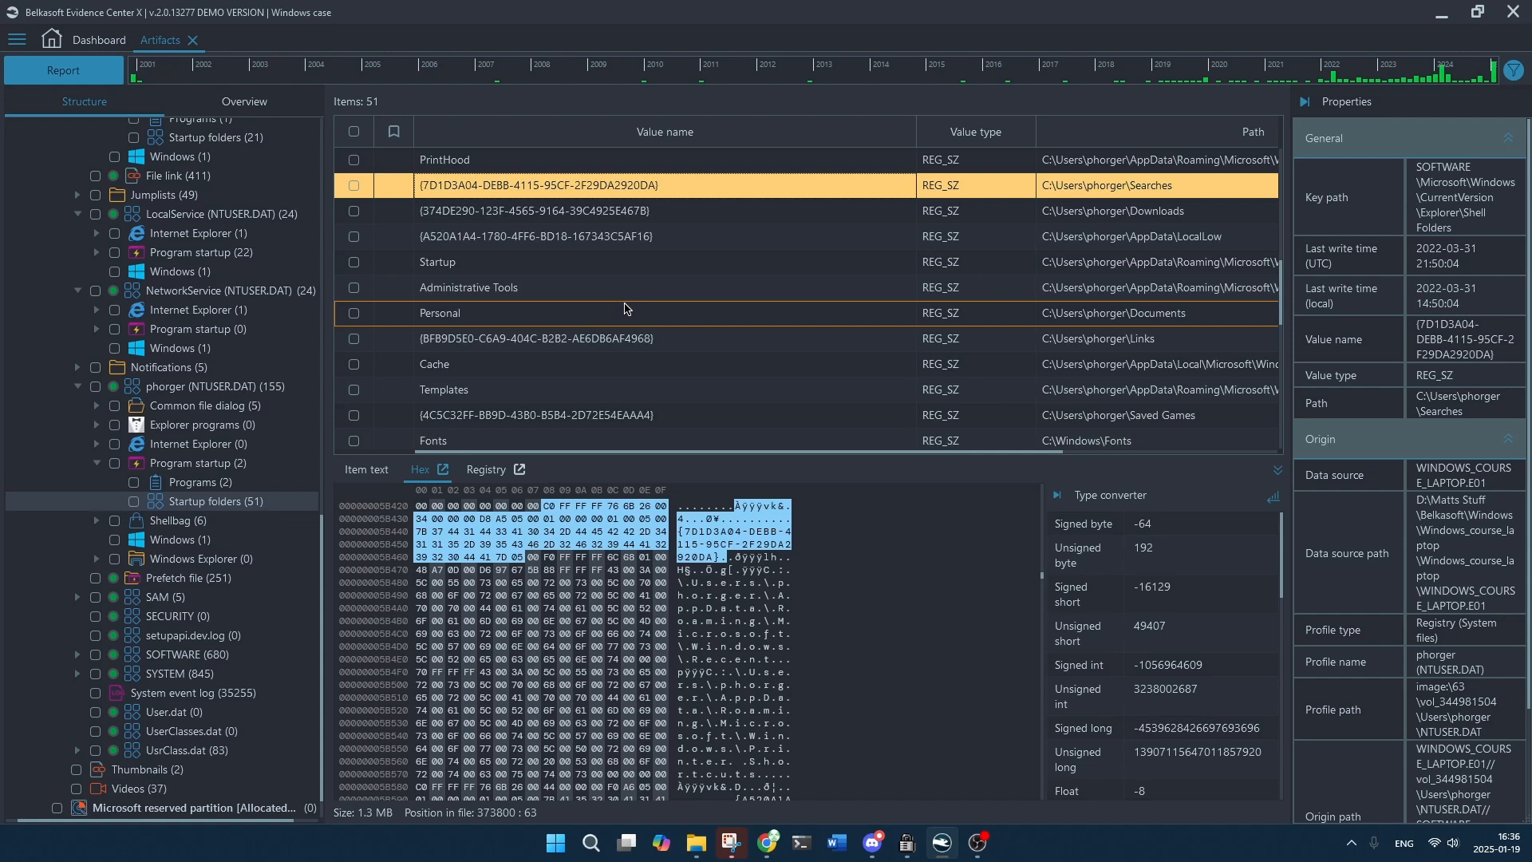
scroll(626, 311, up, 3)
scroll(625, 308, up, 11)
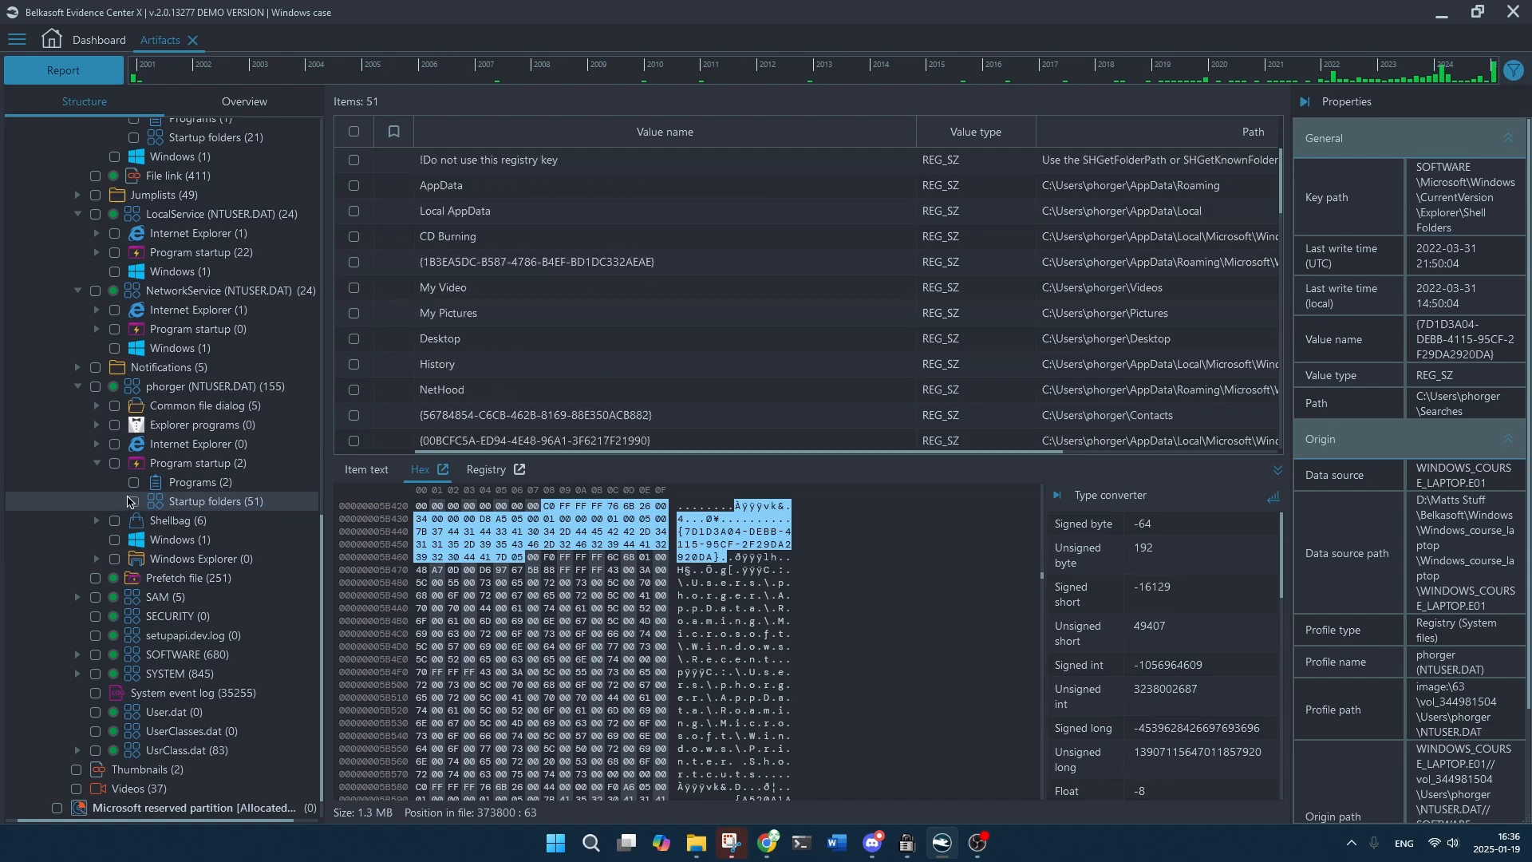
scroll(131, 503, down, 1)
click(96, 482)
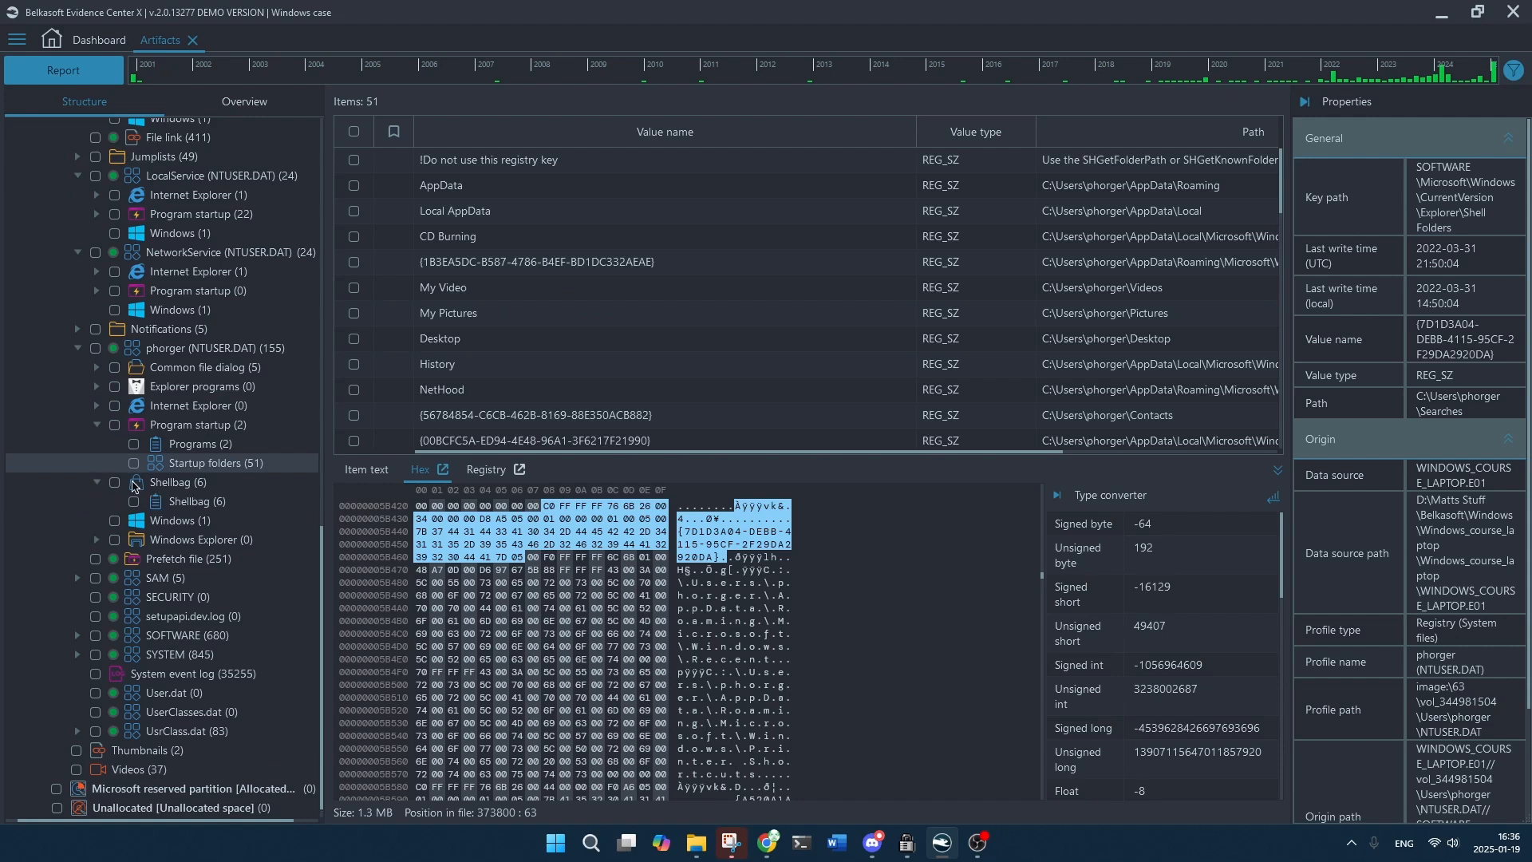
List the six Shellbag BagMRU entries, the first resolving to the Network folder.
click(221, 508)
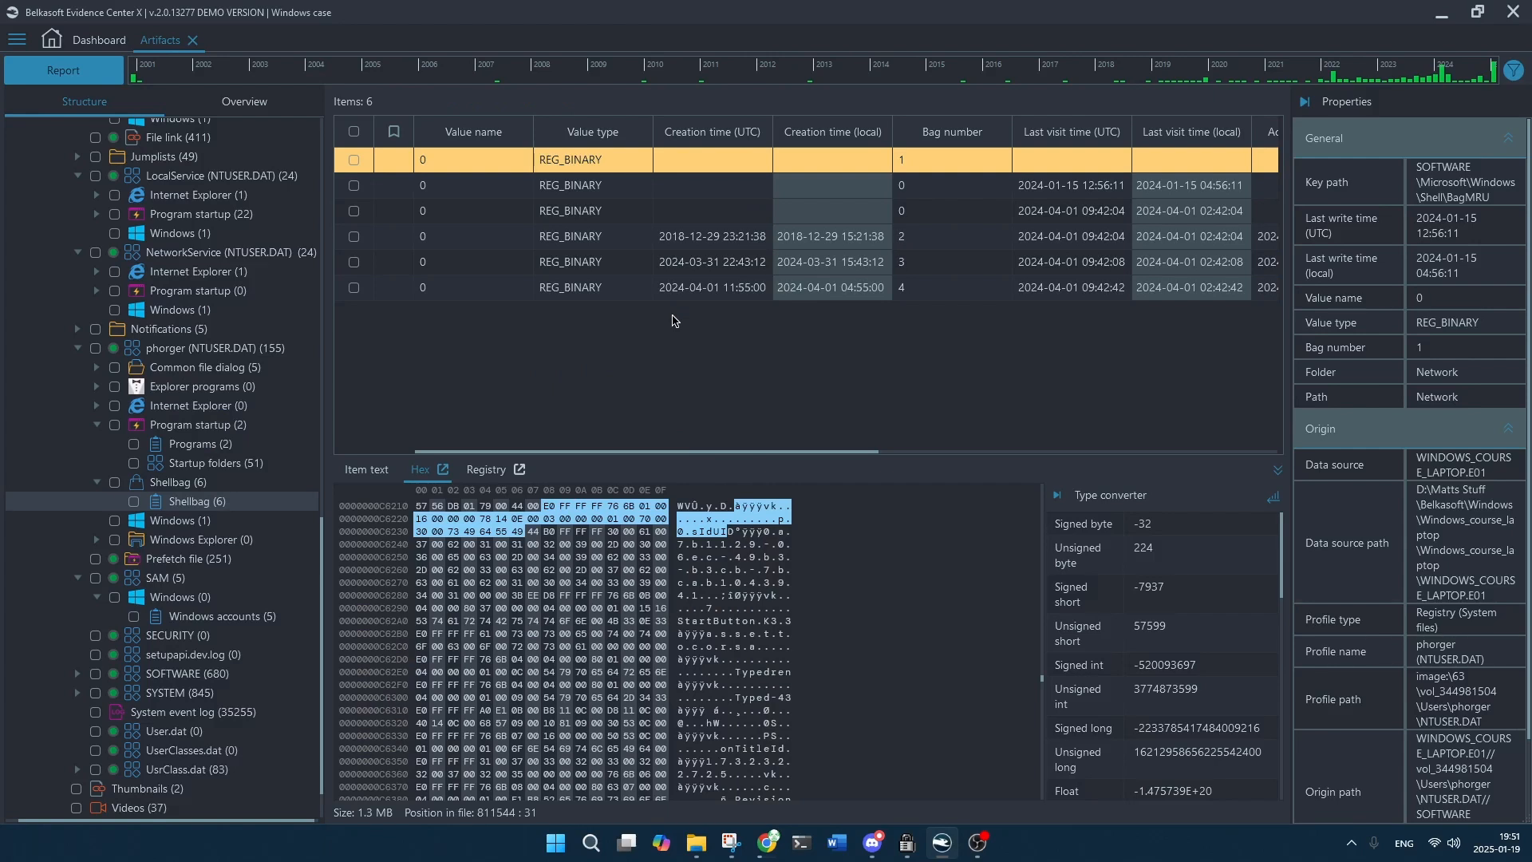
Bring up File Explorer's jump list from the taskbar.
right_click(695, 851)
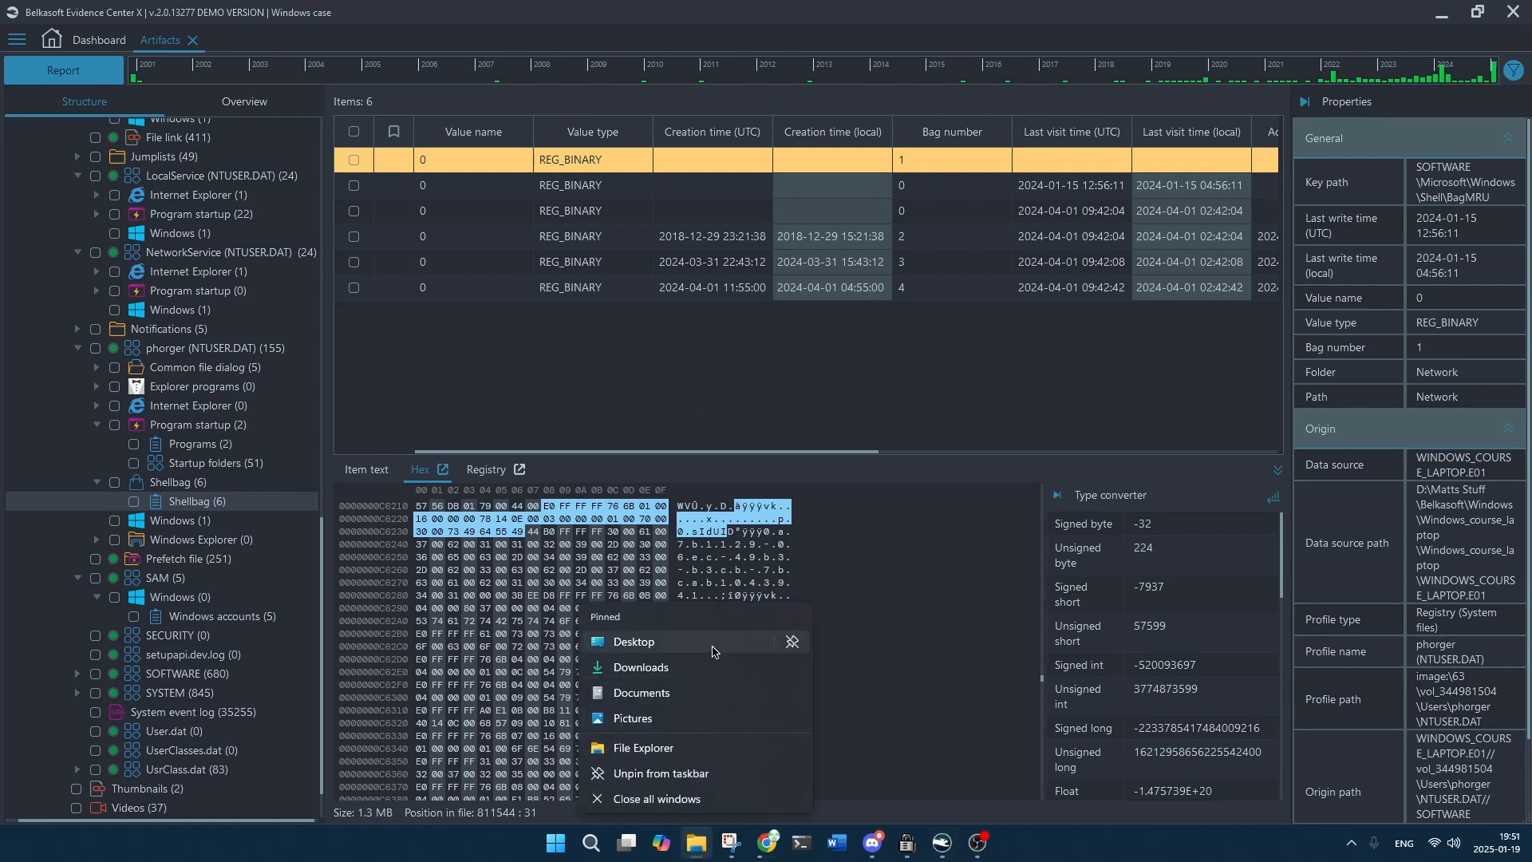
click(672, 750)
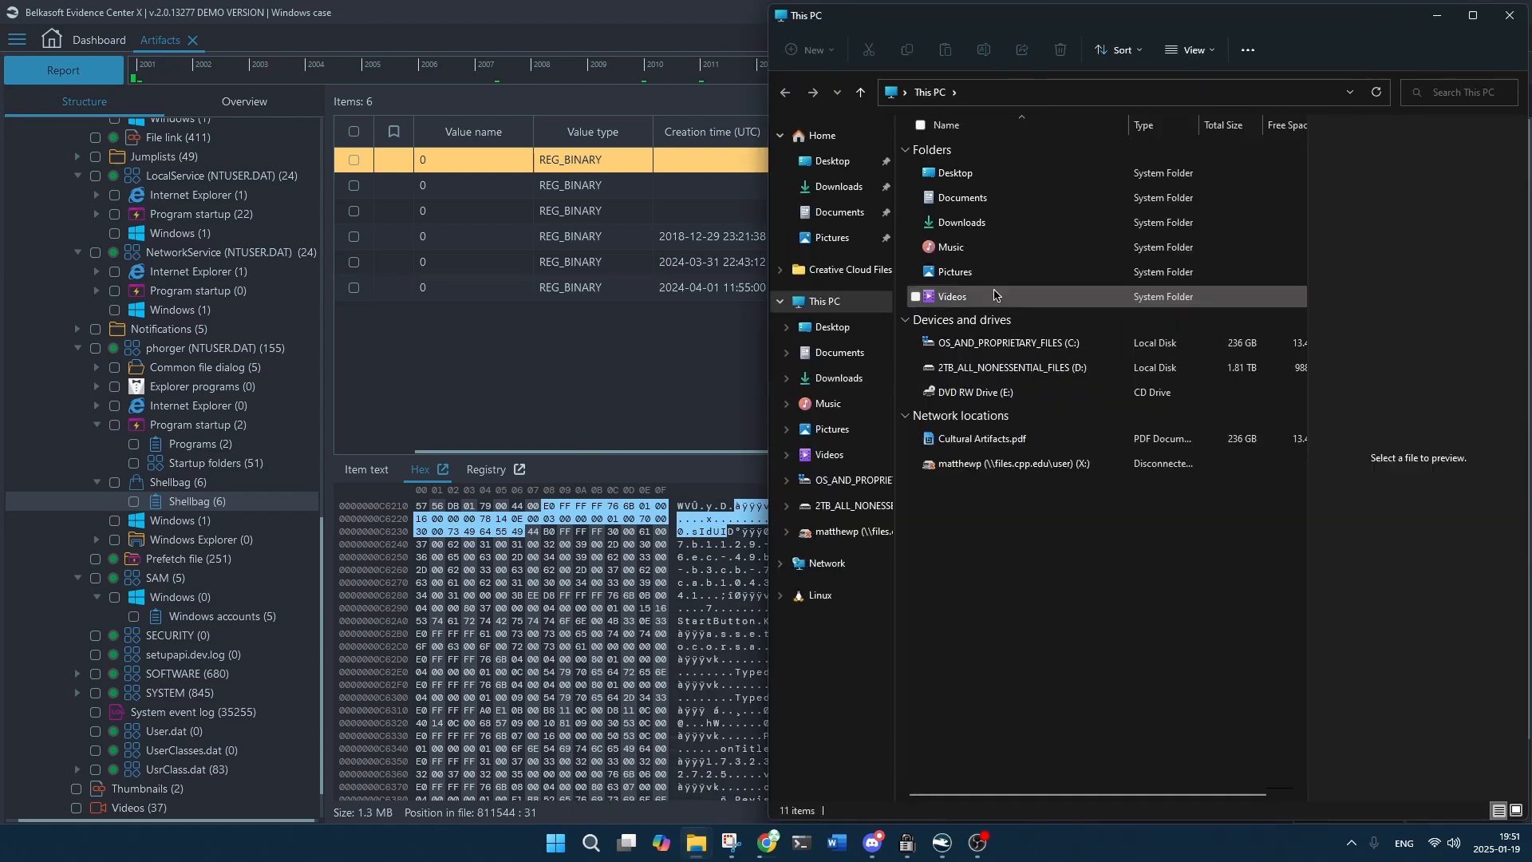
click(1028, 349)
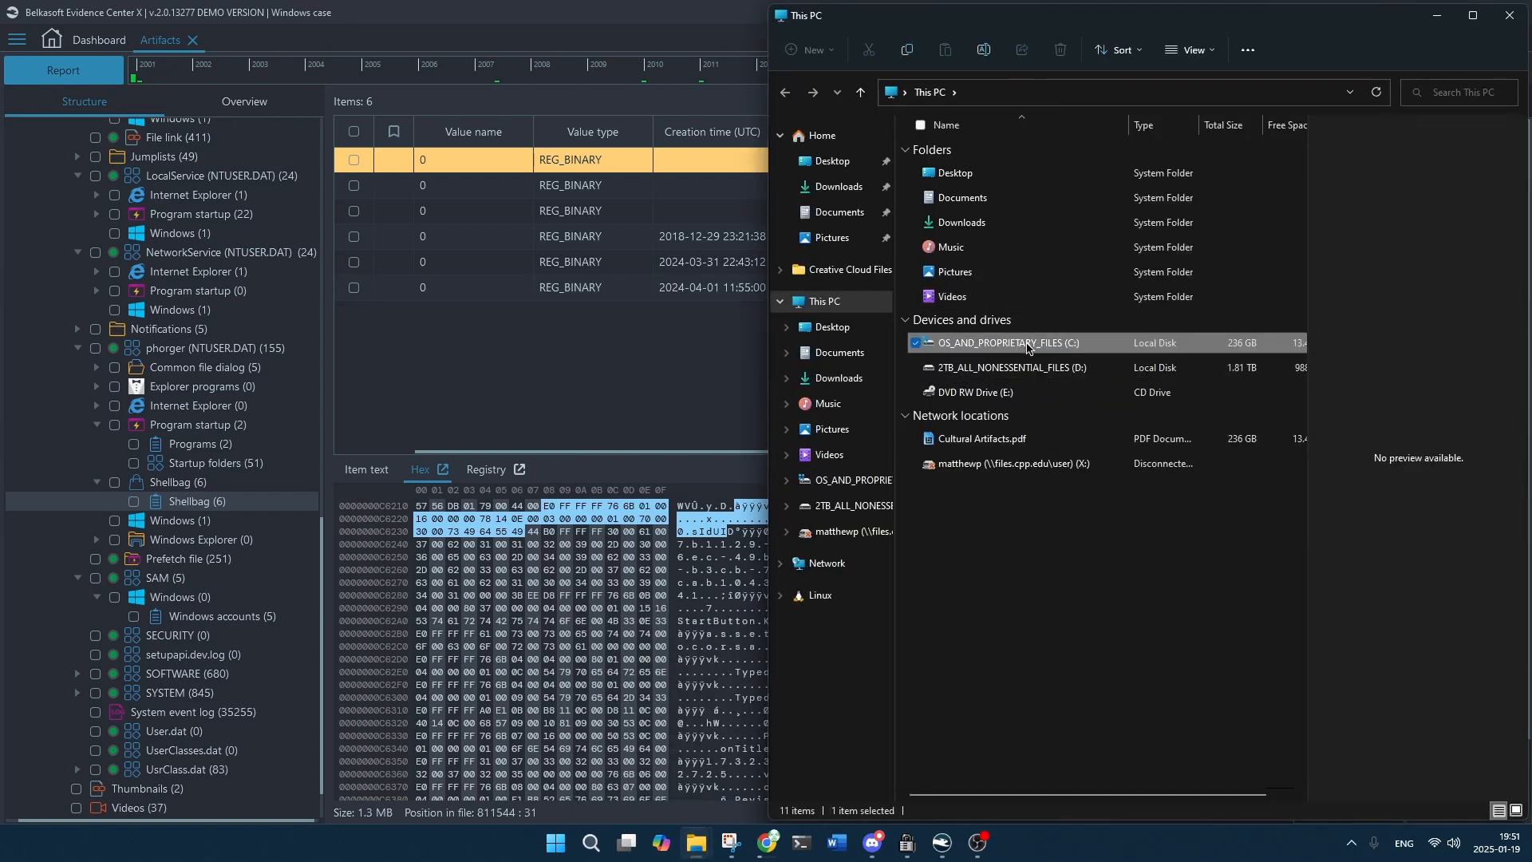
double_click(1027, 348)
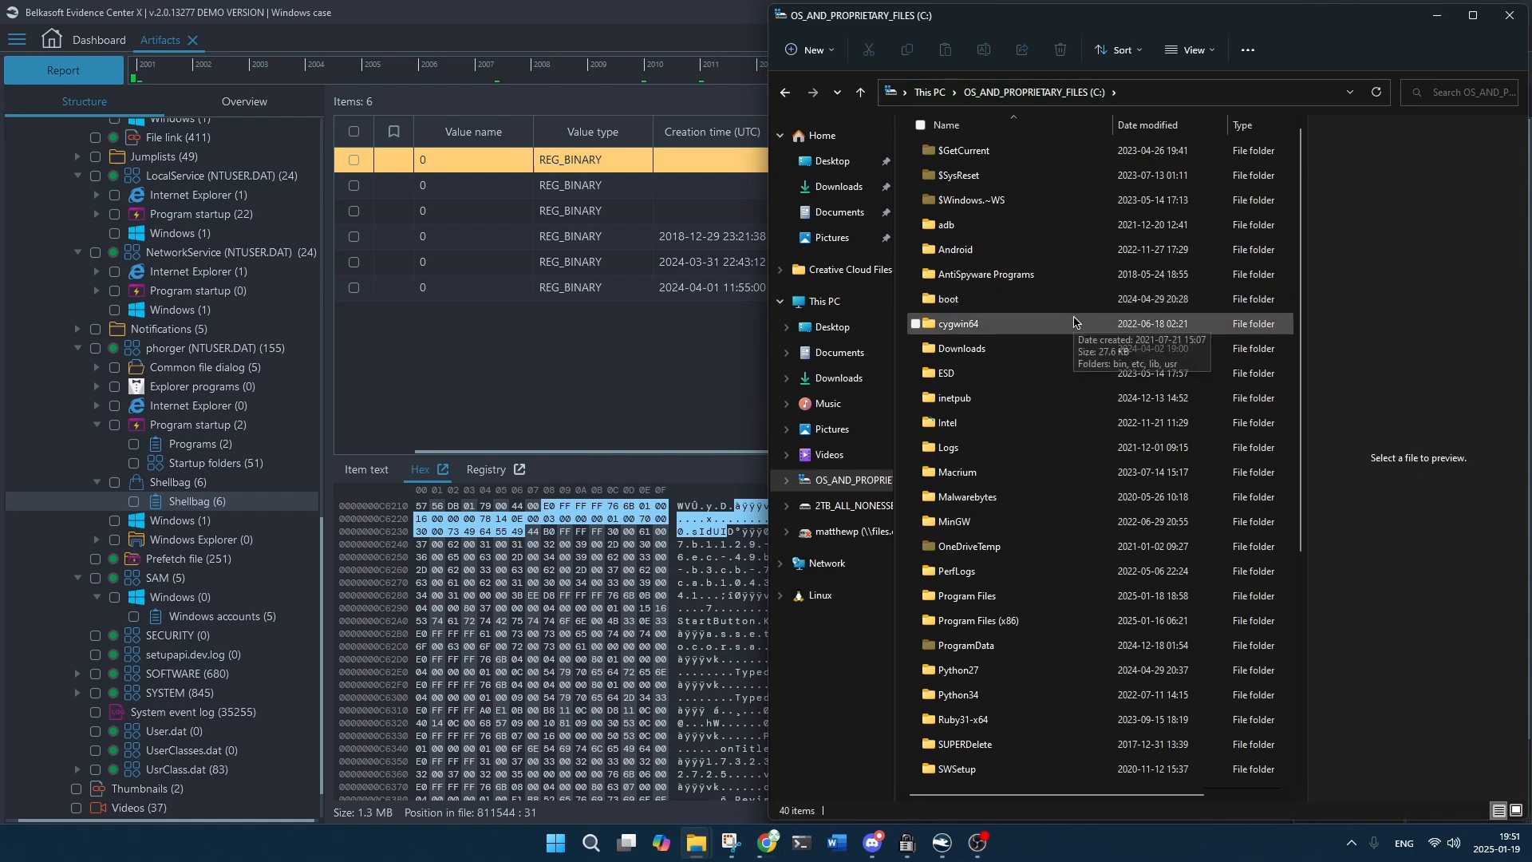
scroll(1076, 323, up, 2)
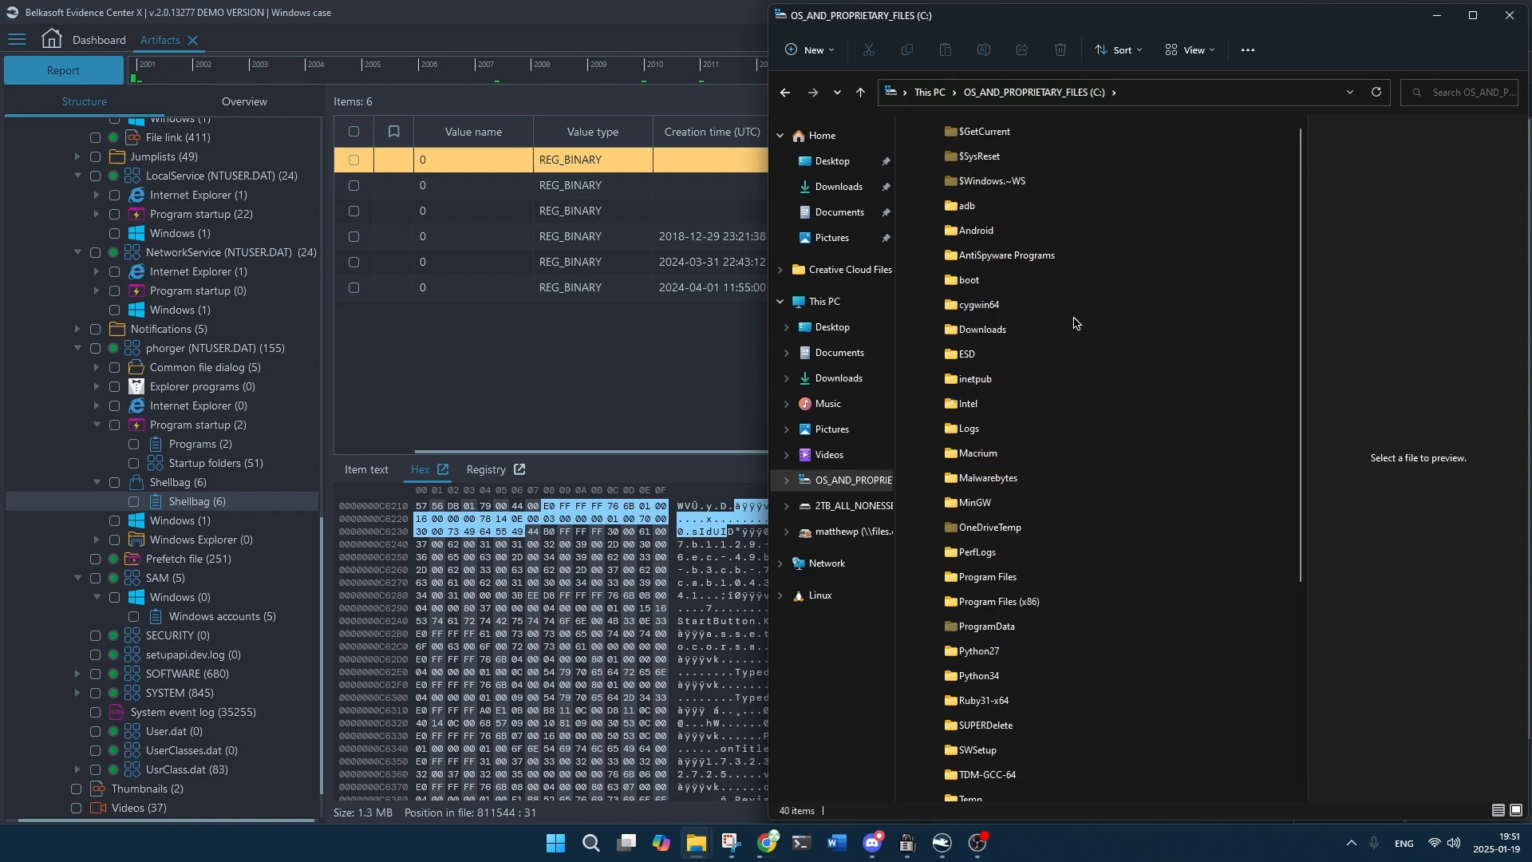
scroll(1073, 322, down, 1)
scroll(1073, 322, down, 1)
scroll(1073, 322, up, 1)
scroll(1074, 322, up, 1)
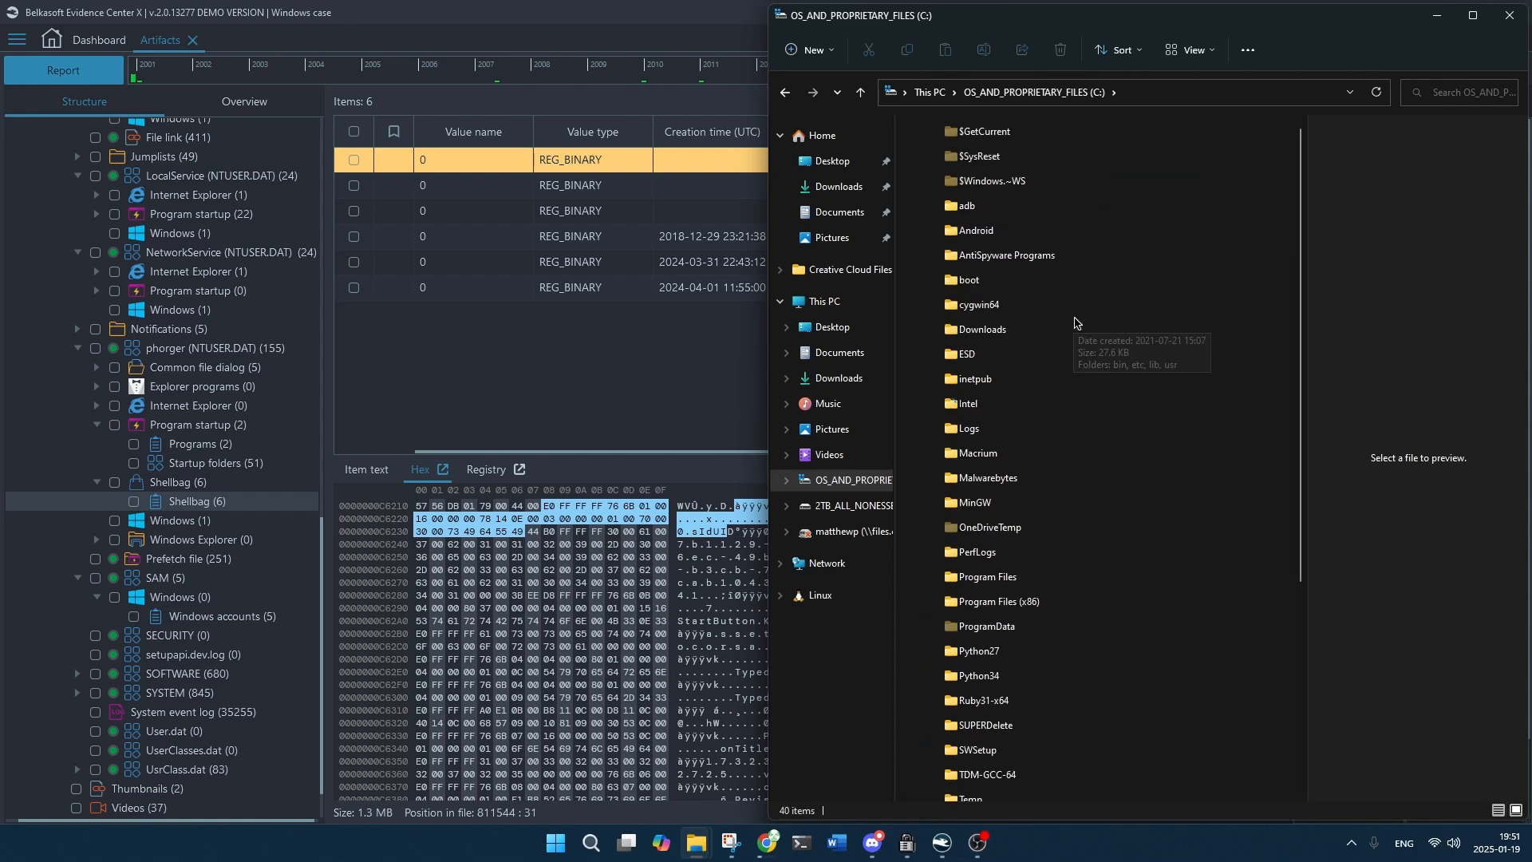
scroll(1074, 323, down, 2)
scroll(1078, 342, up, 1)
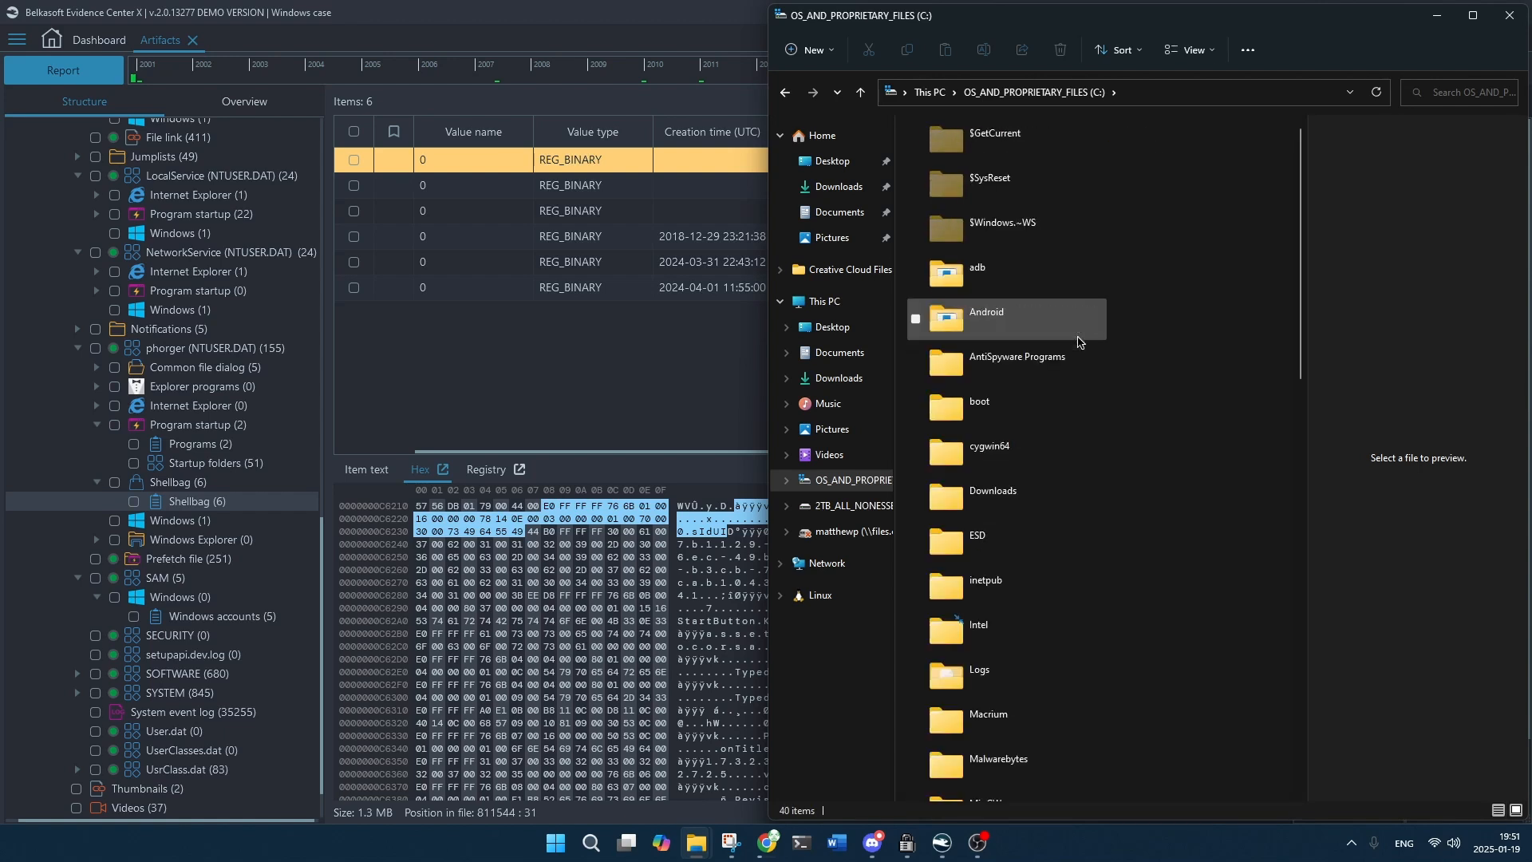
scroll(1078, 342, up, 2)
scroll(1077, 341, up, 1)
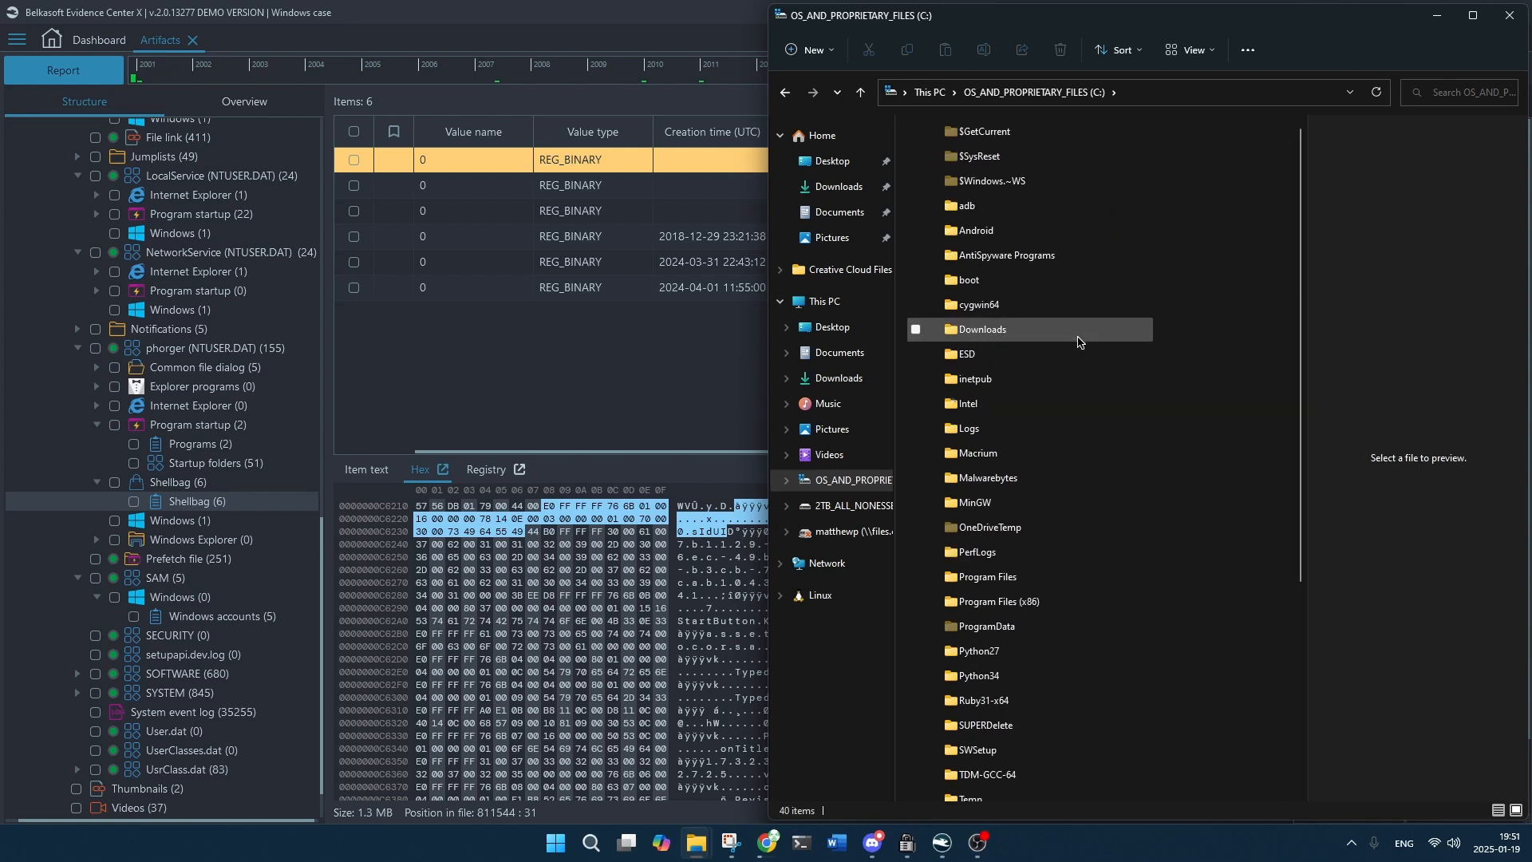
scroll(1078, 342, up, 1)
ctrl+scroll(1078, 341, down, 3)
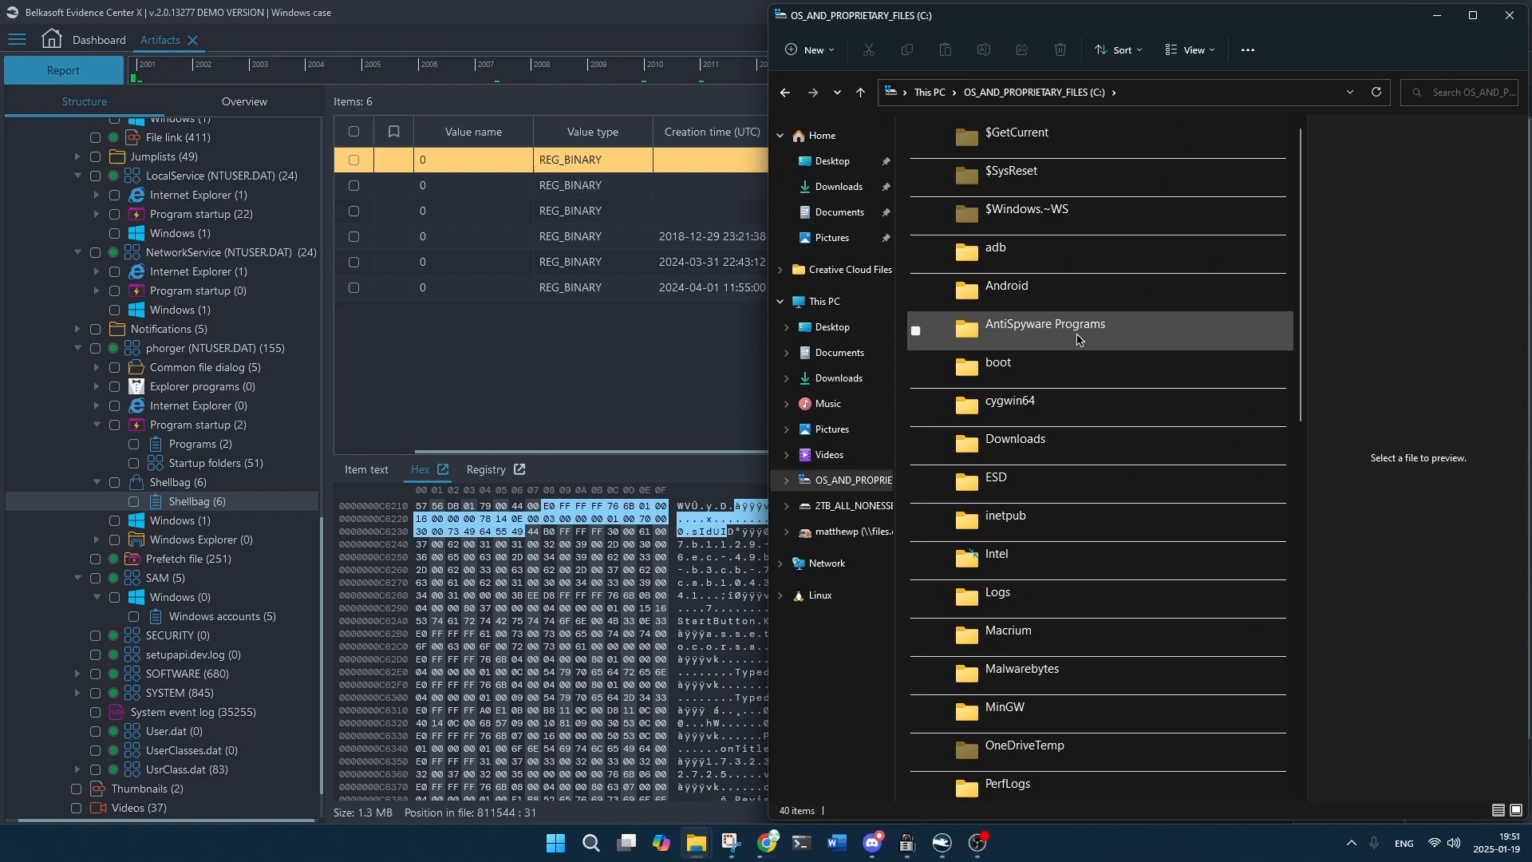
ctrl+scroll(1078, 341, up, 1)
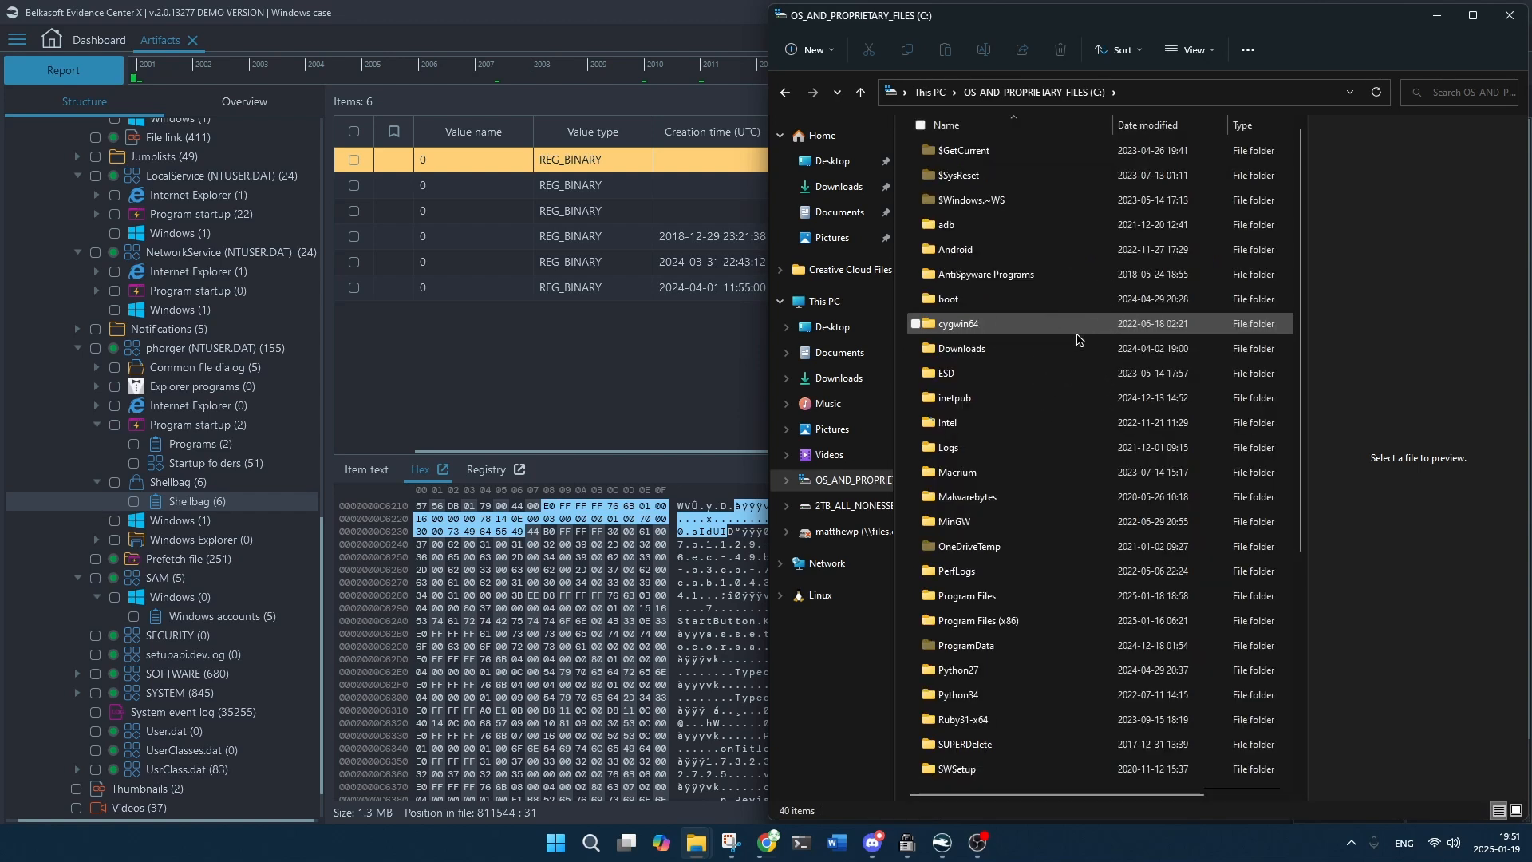
click(1508, 15)
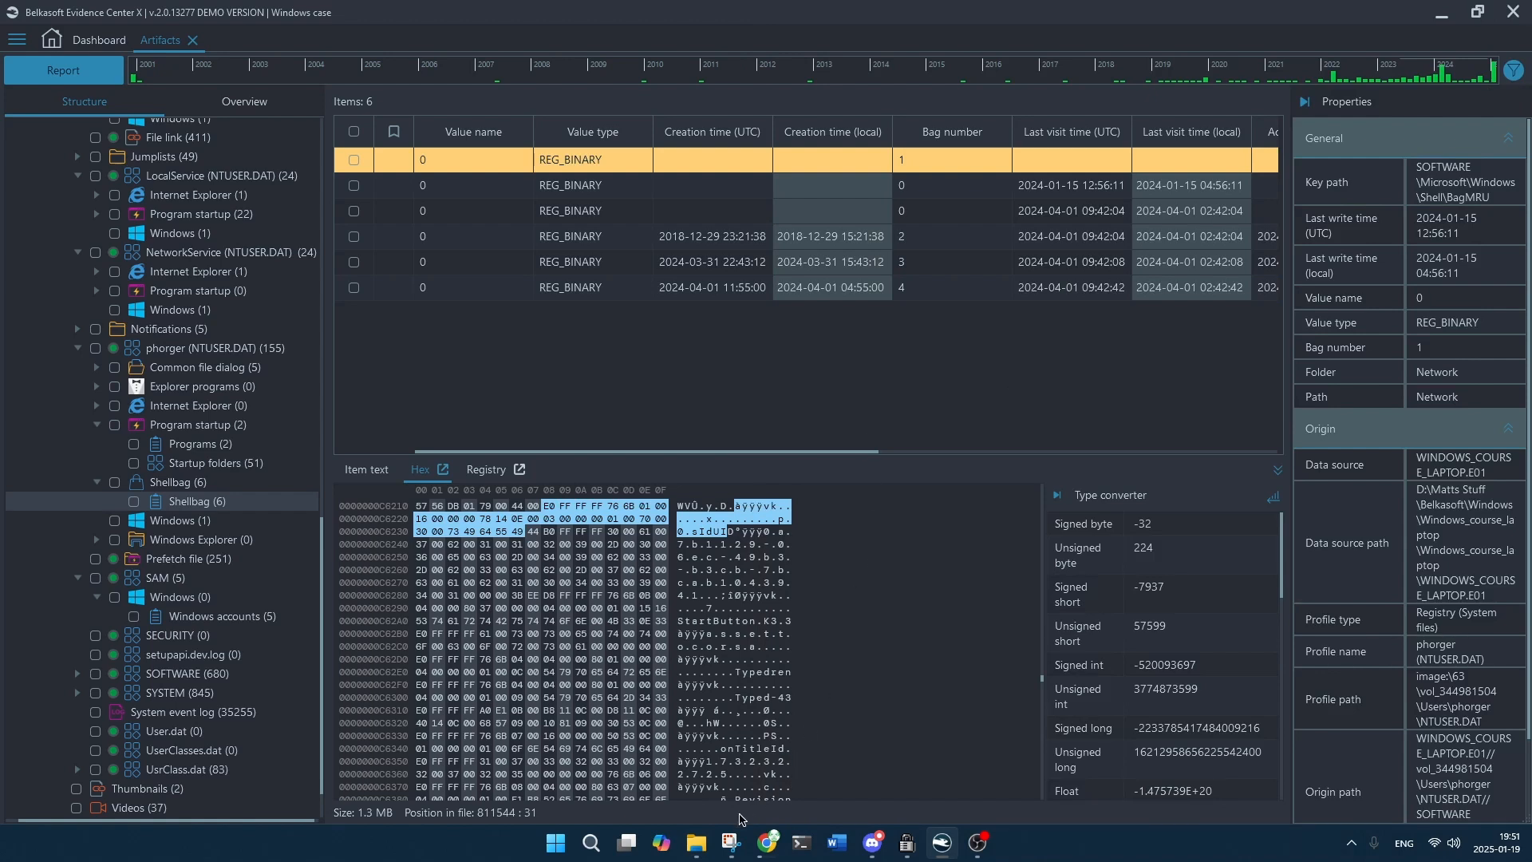
right_click(695, 850)
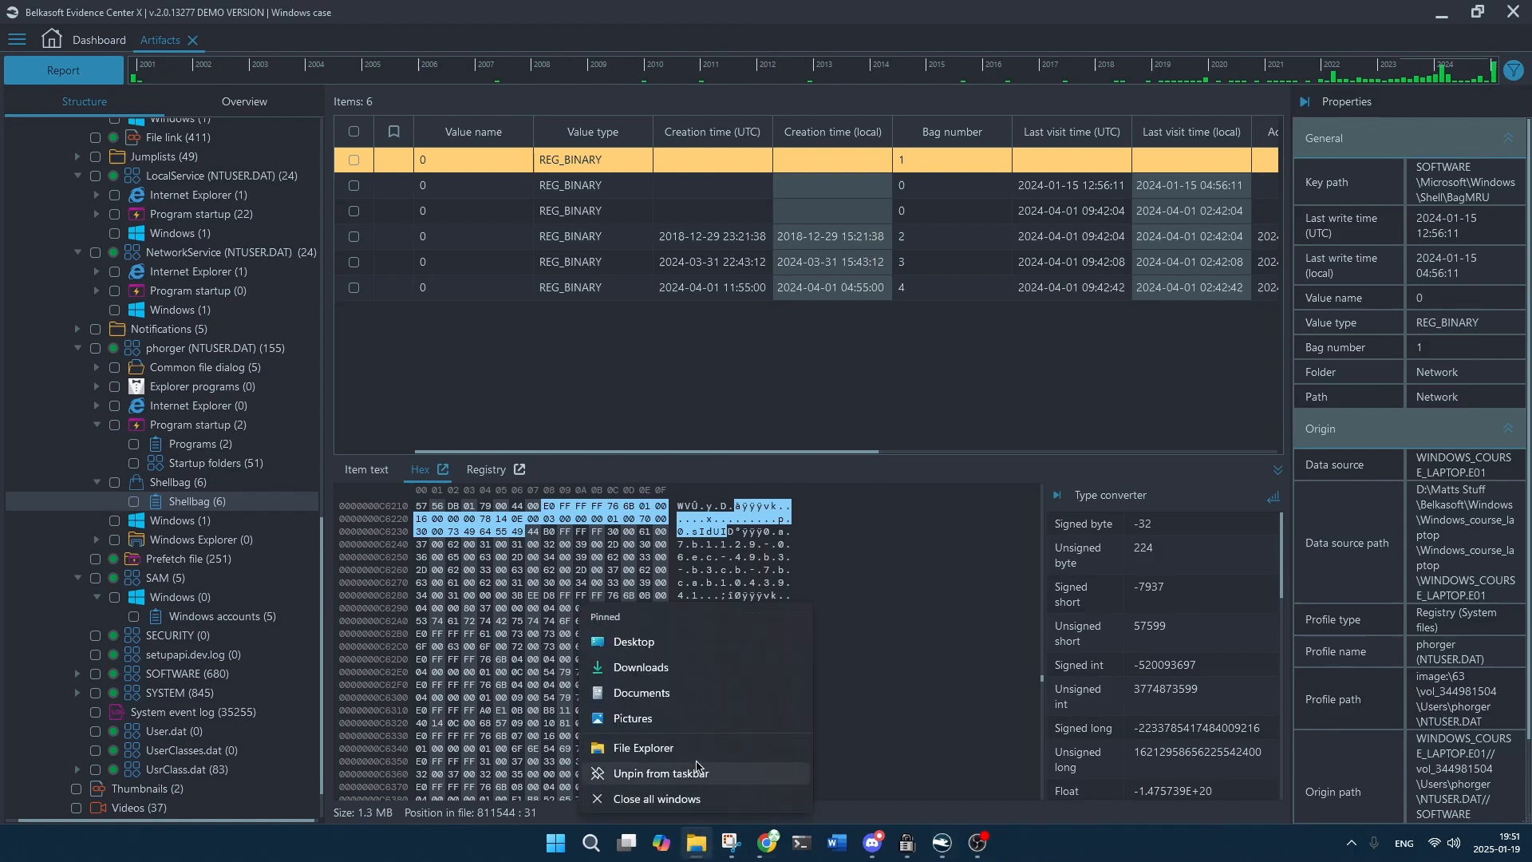
click(702, 748)
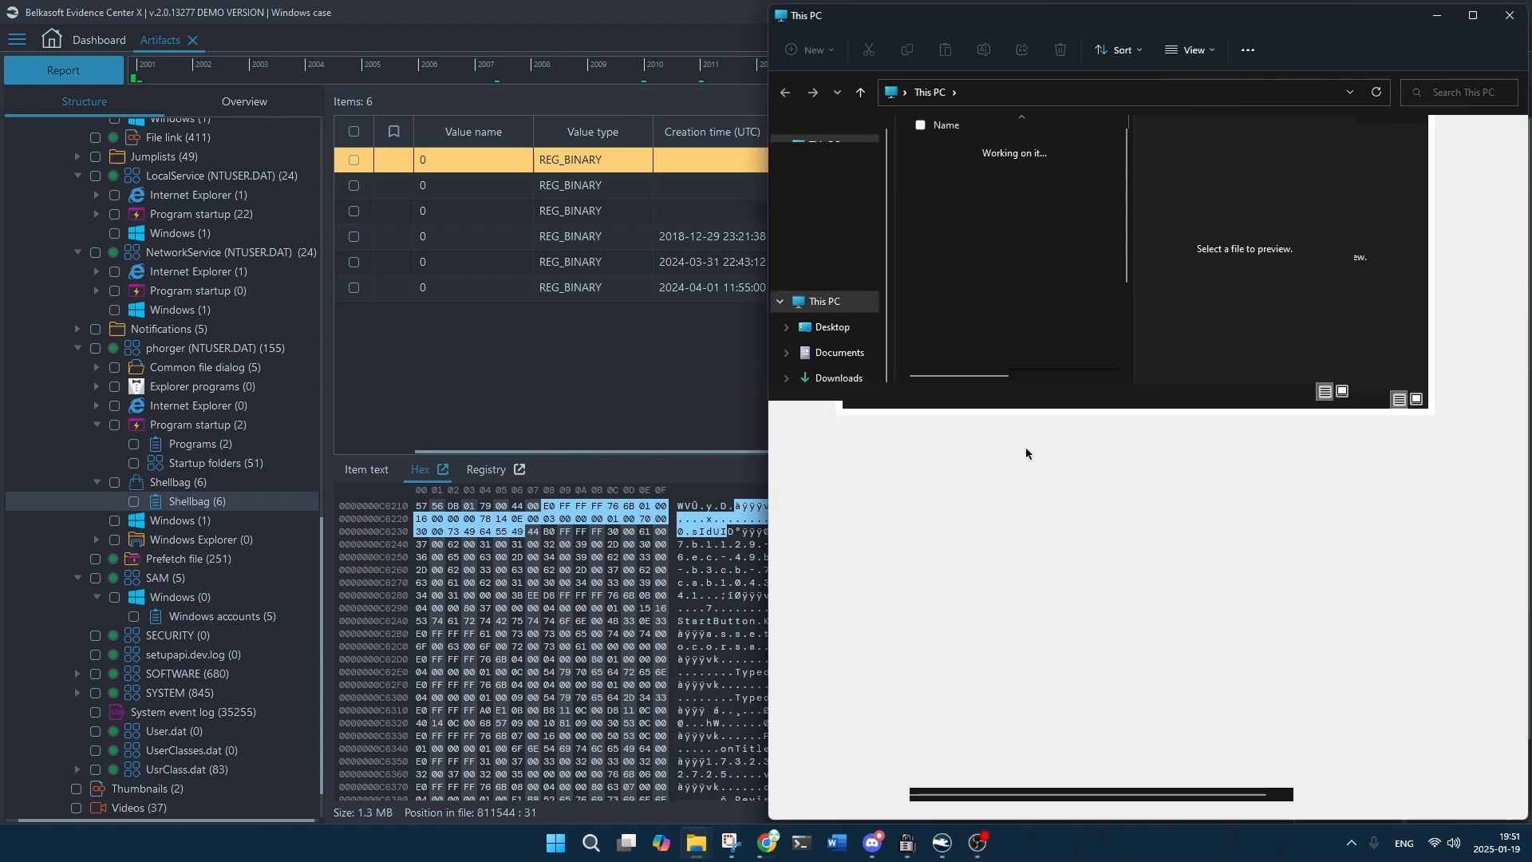
double_click(1093, 351)
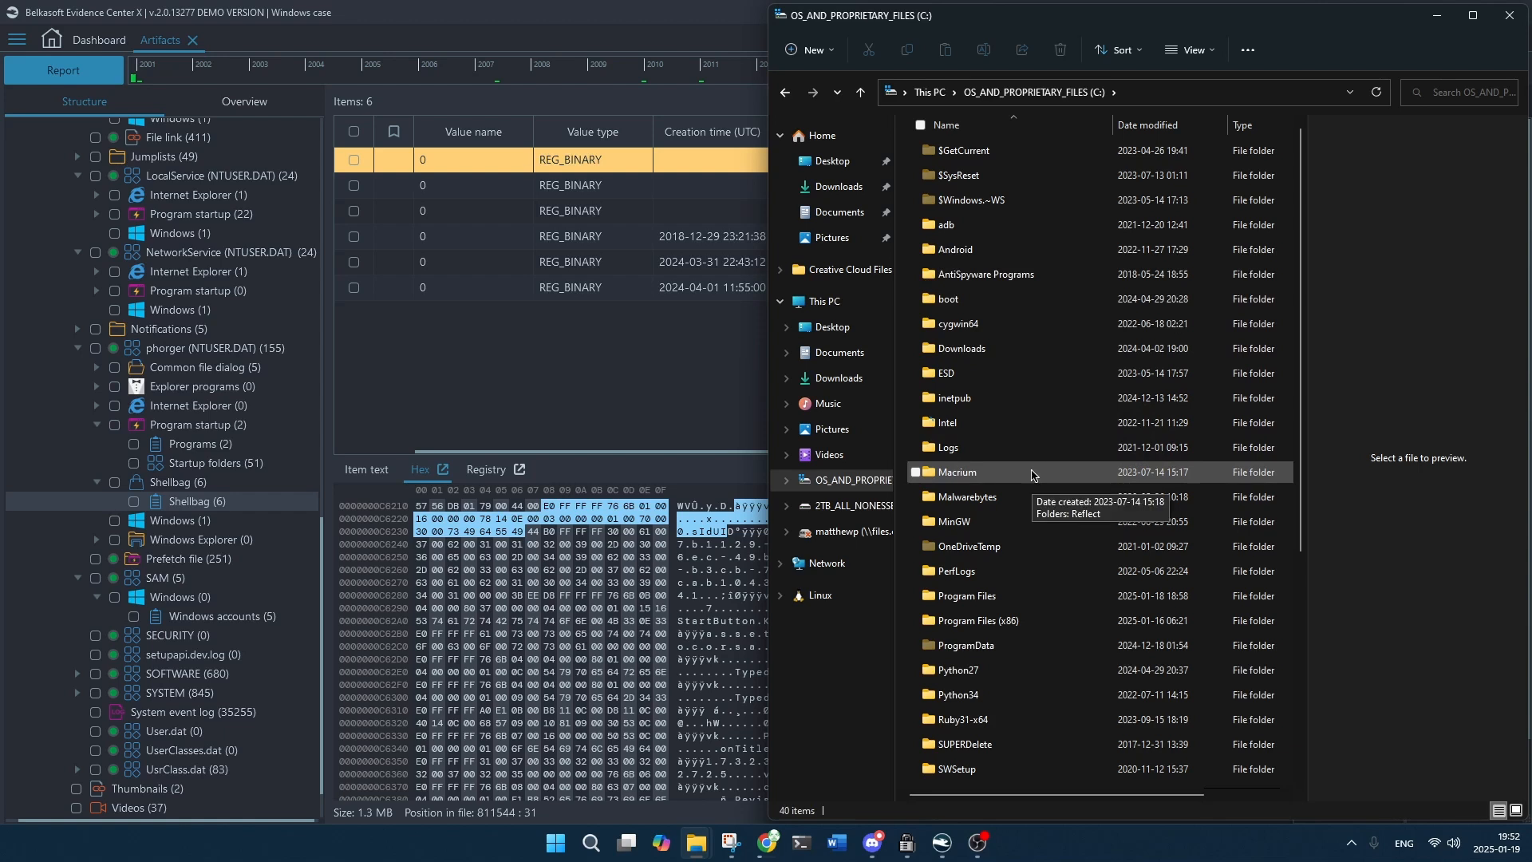
click(1510, 16)
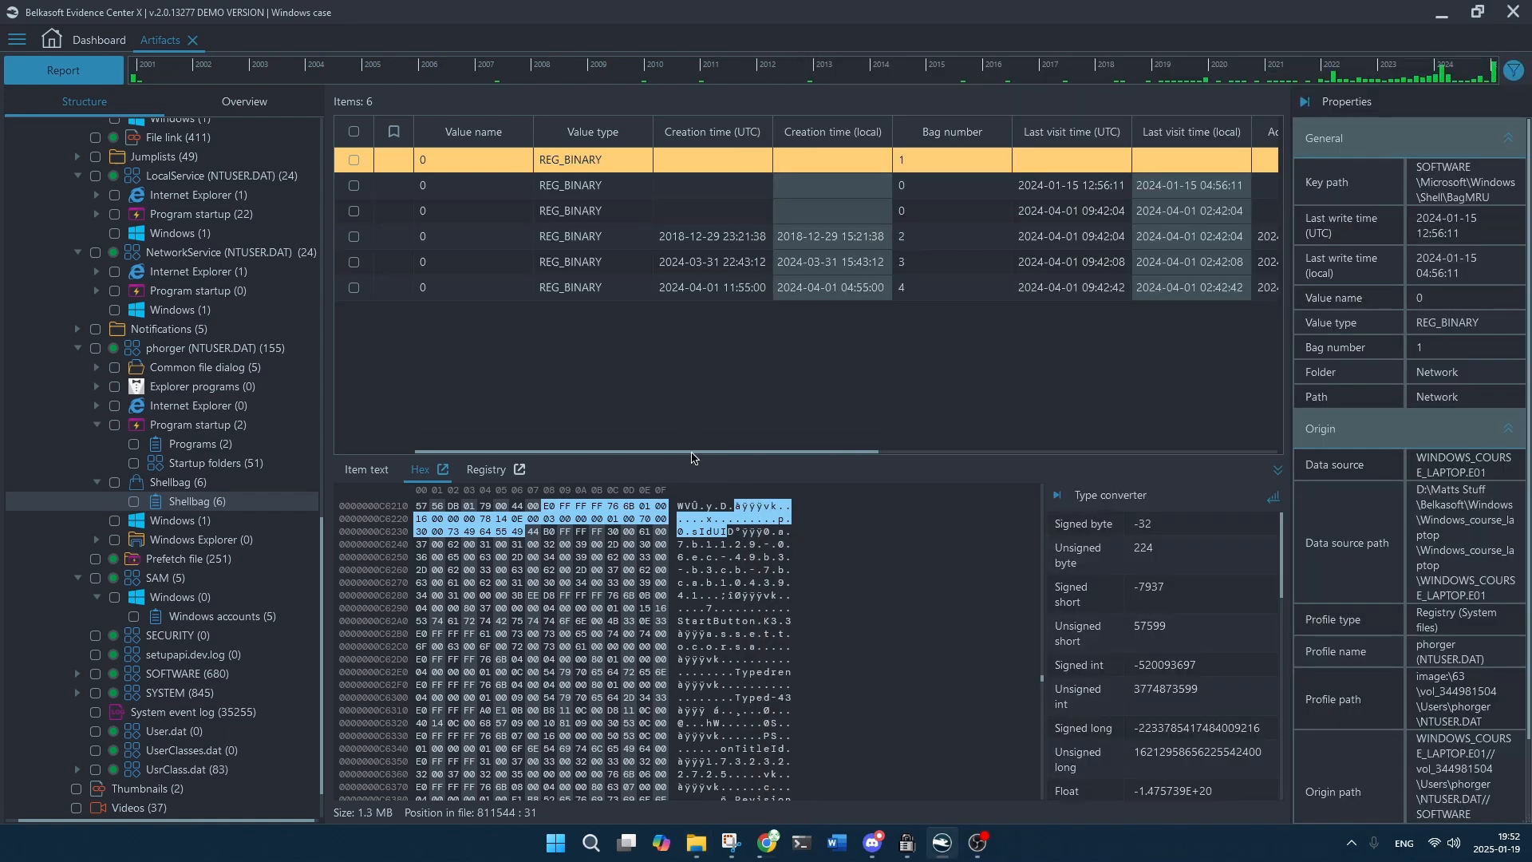
Check New folder, vmware-host and Shared Folders shellbags, widen Folder, then open D:'s Videos folder.
drag(691, 446, 1178, 447)
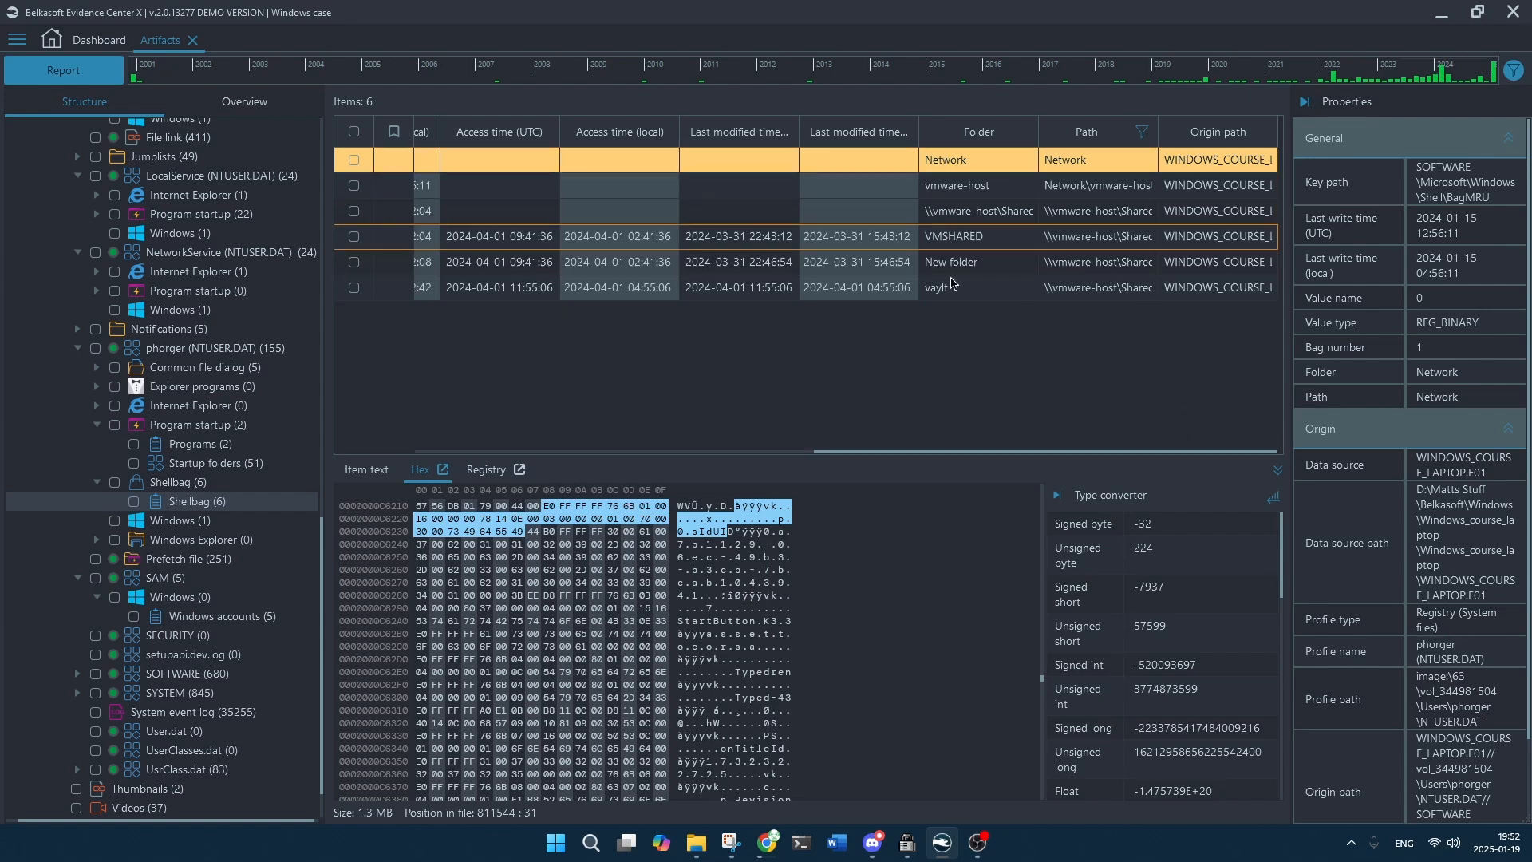
click(981, 262)
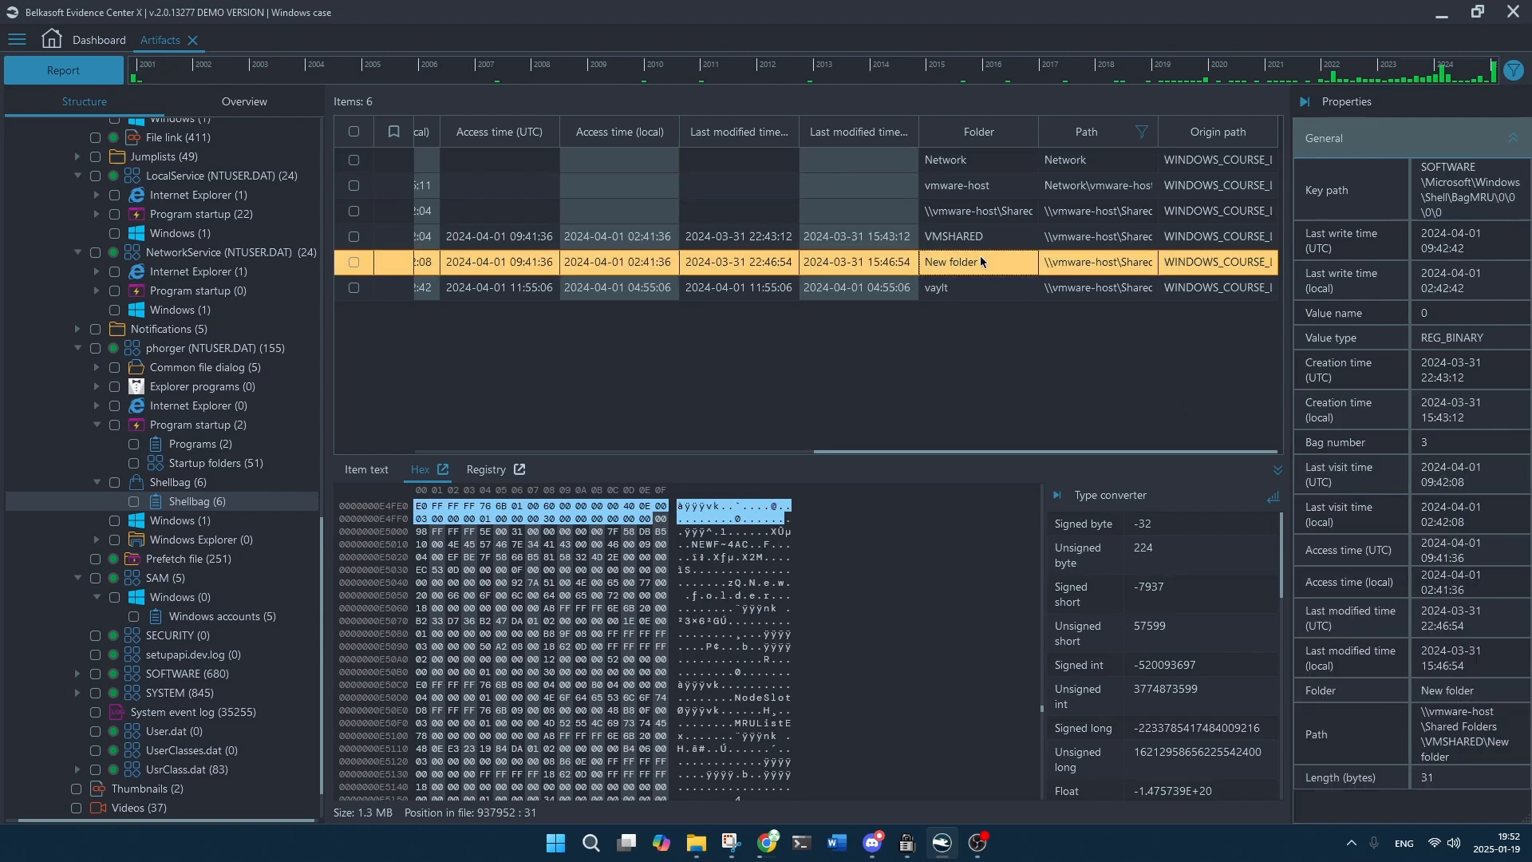
click(986, 190)
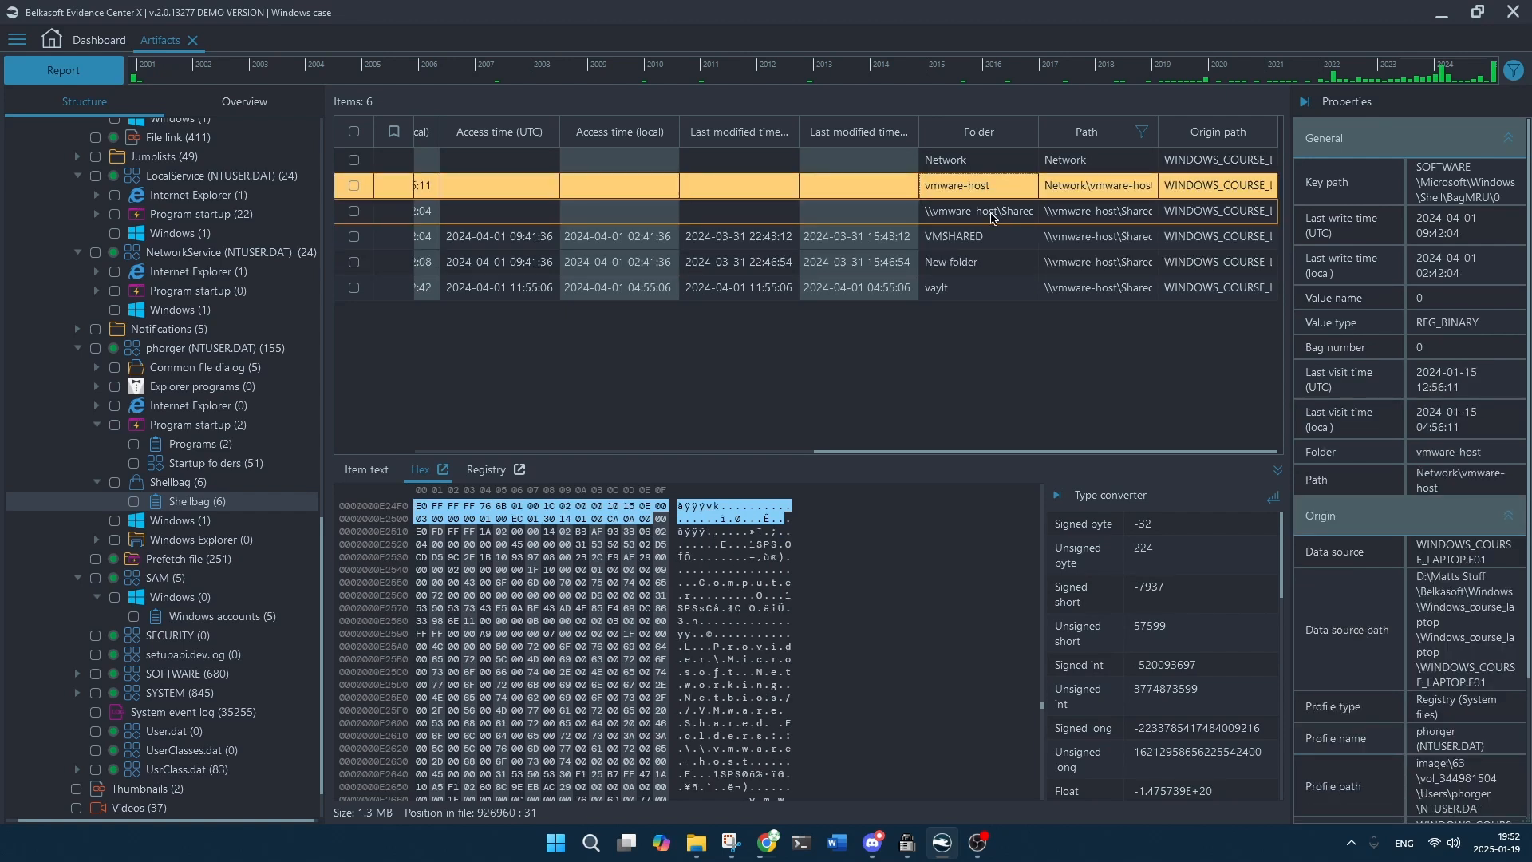
click(994, 216)
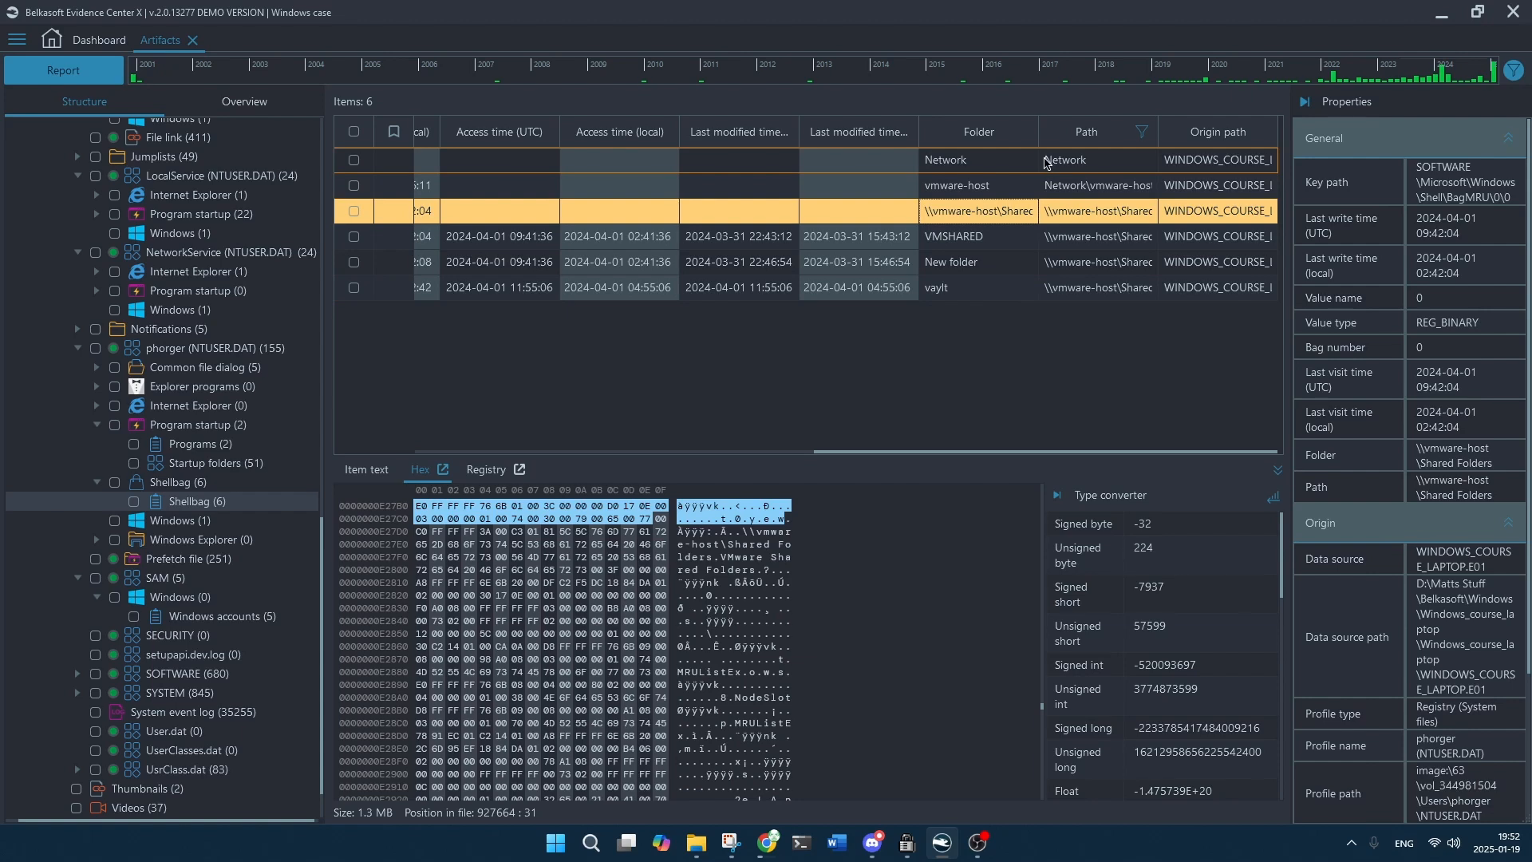
drag(1037, 134, 1111, 136)
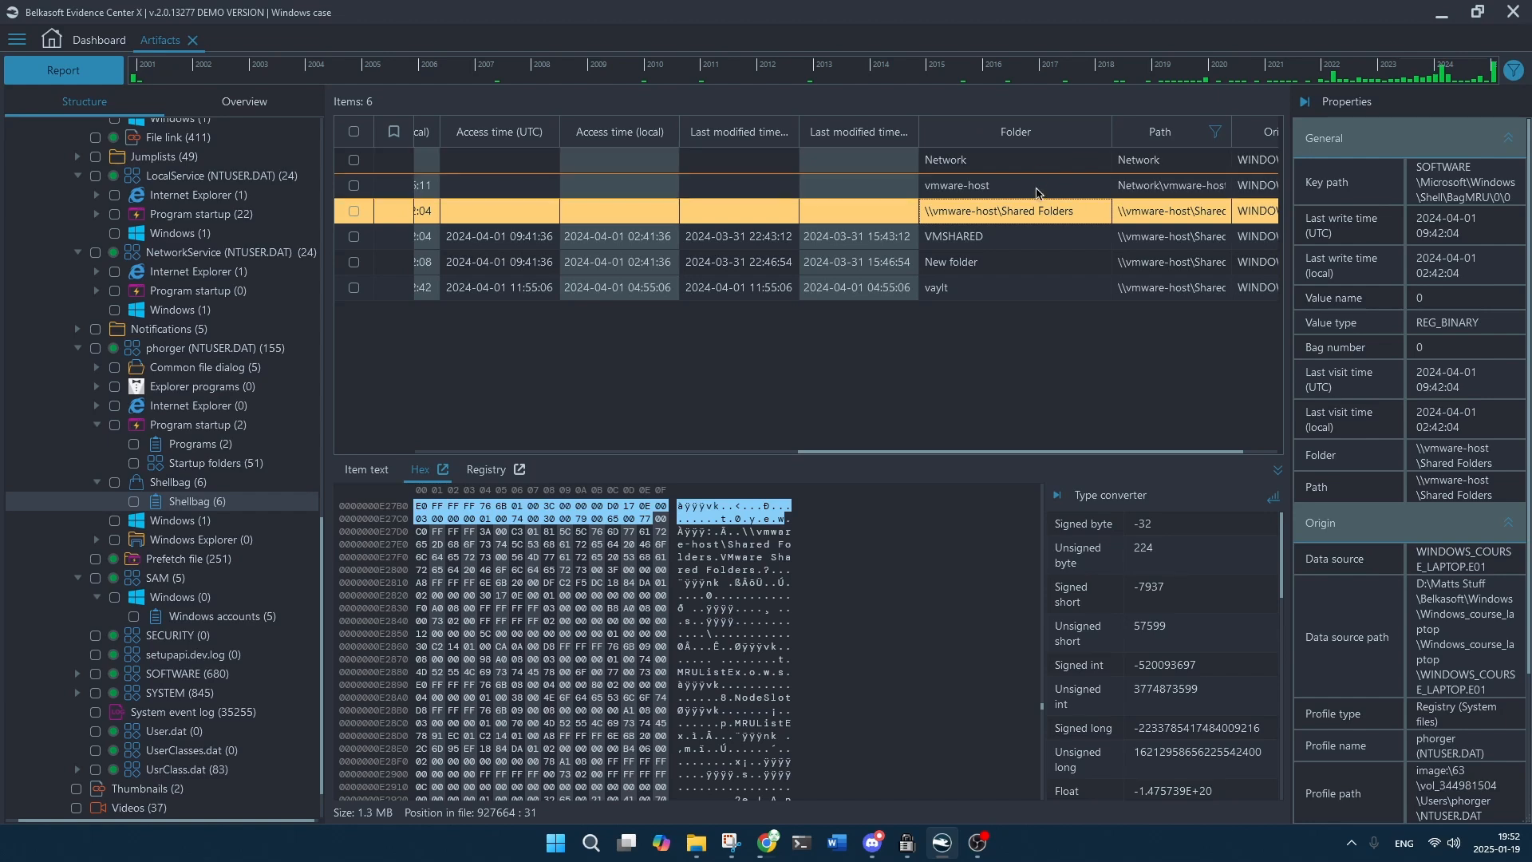
click(690, 848)
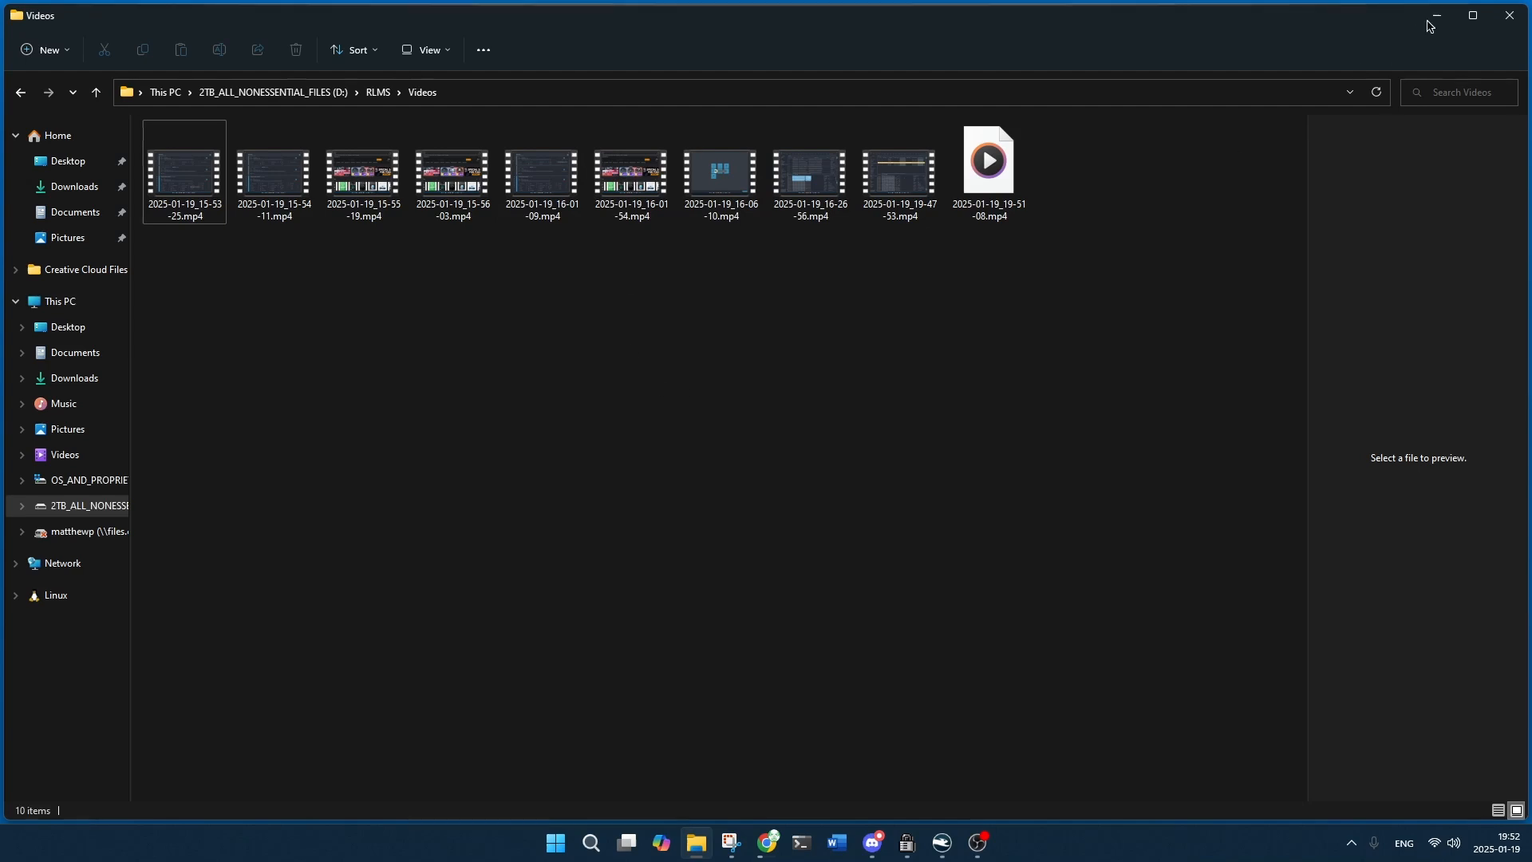
Minimize the Videos folder window, return to Belkasoft and show 'Prefetch file (251)' from the Structure tree.
click(1437, 16)
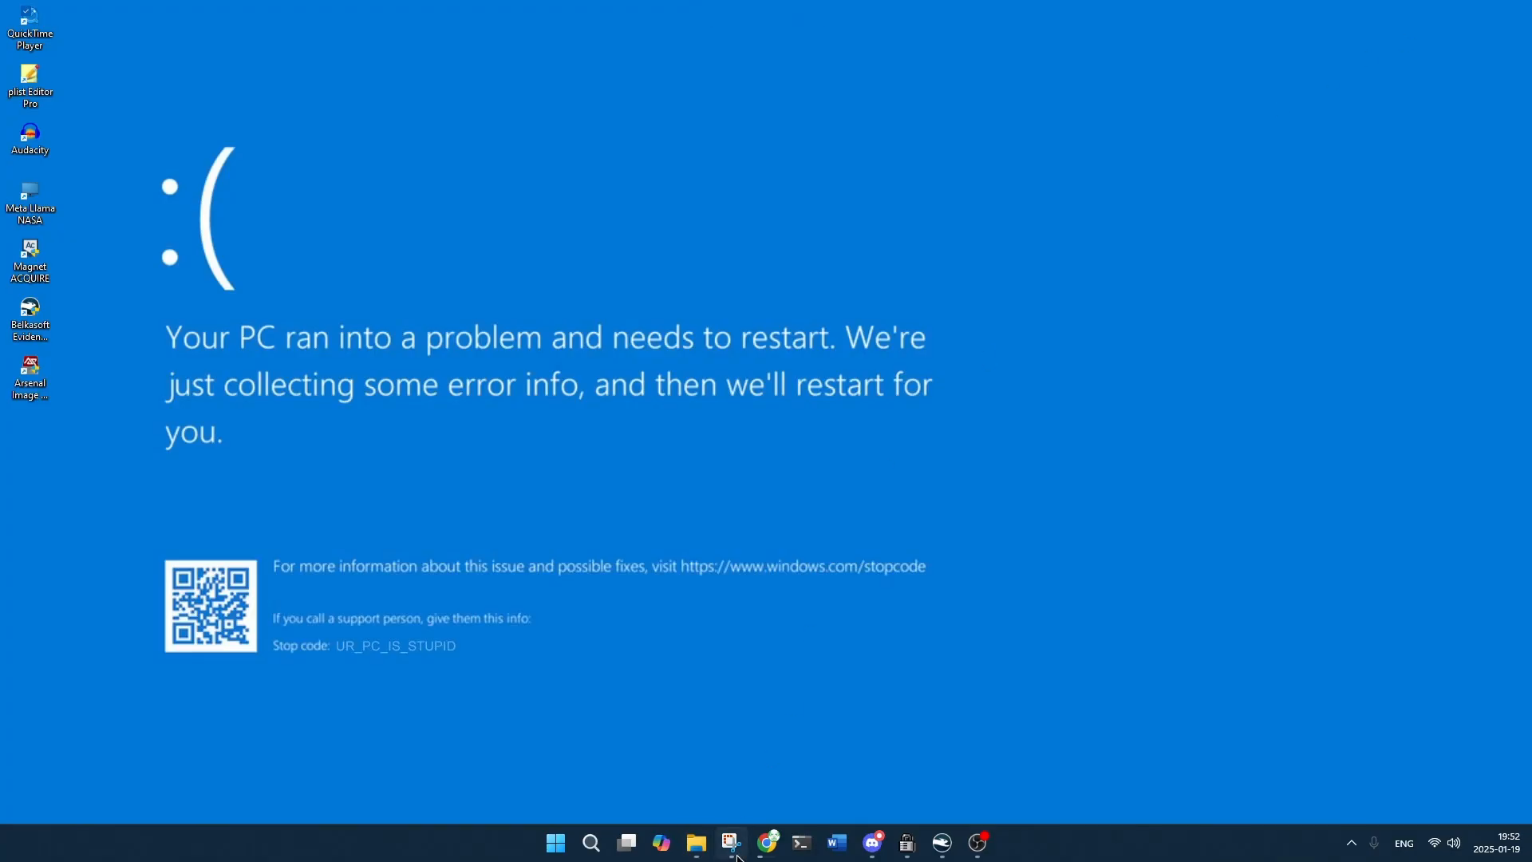
mouse_move(921, 849)
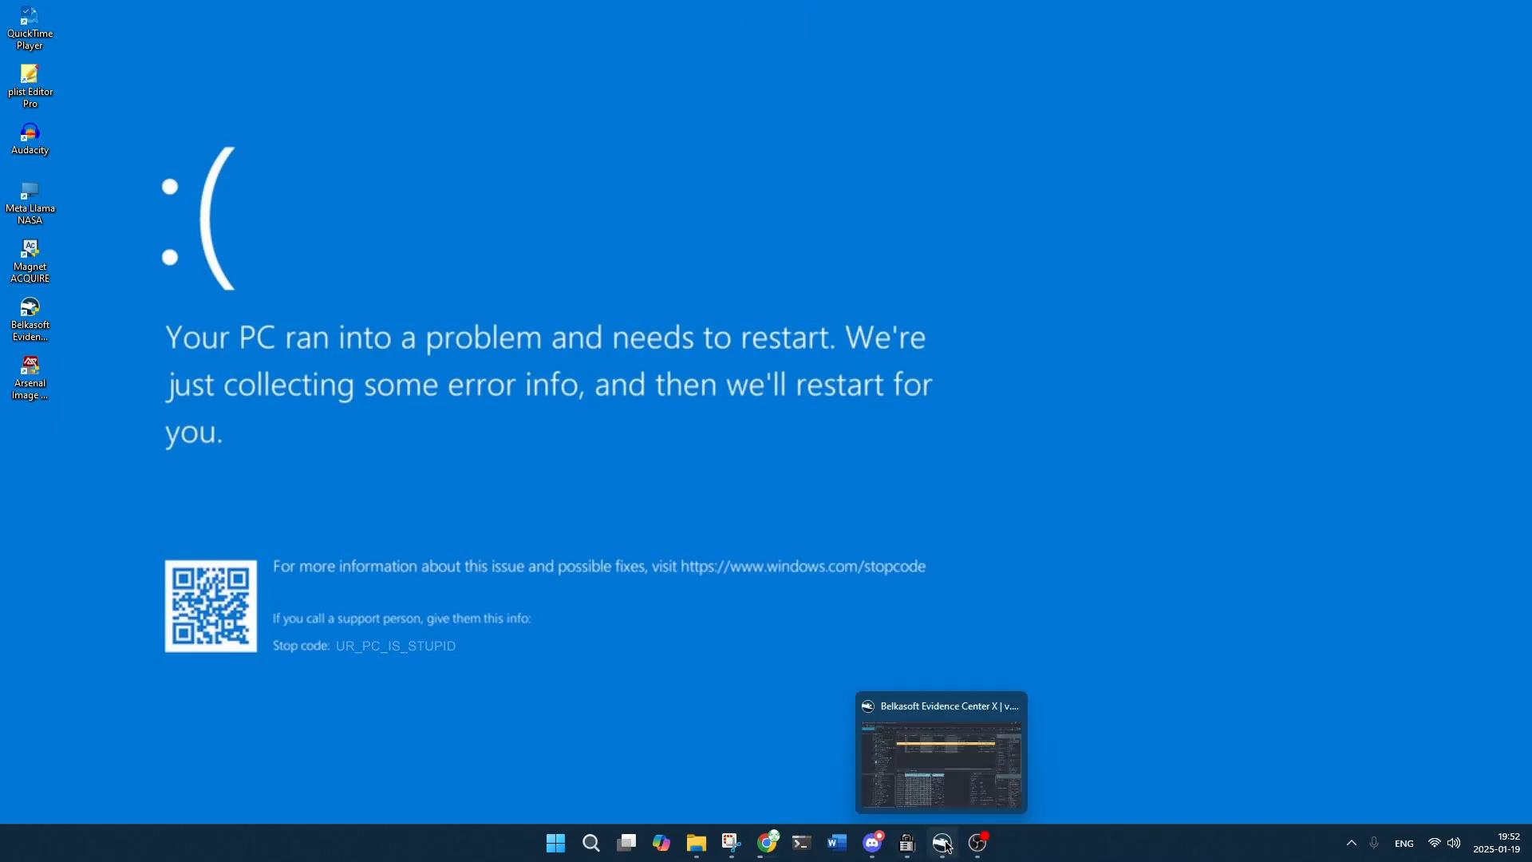
click(957, 720)
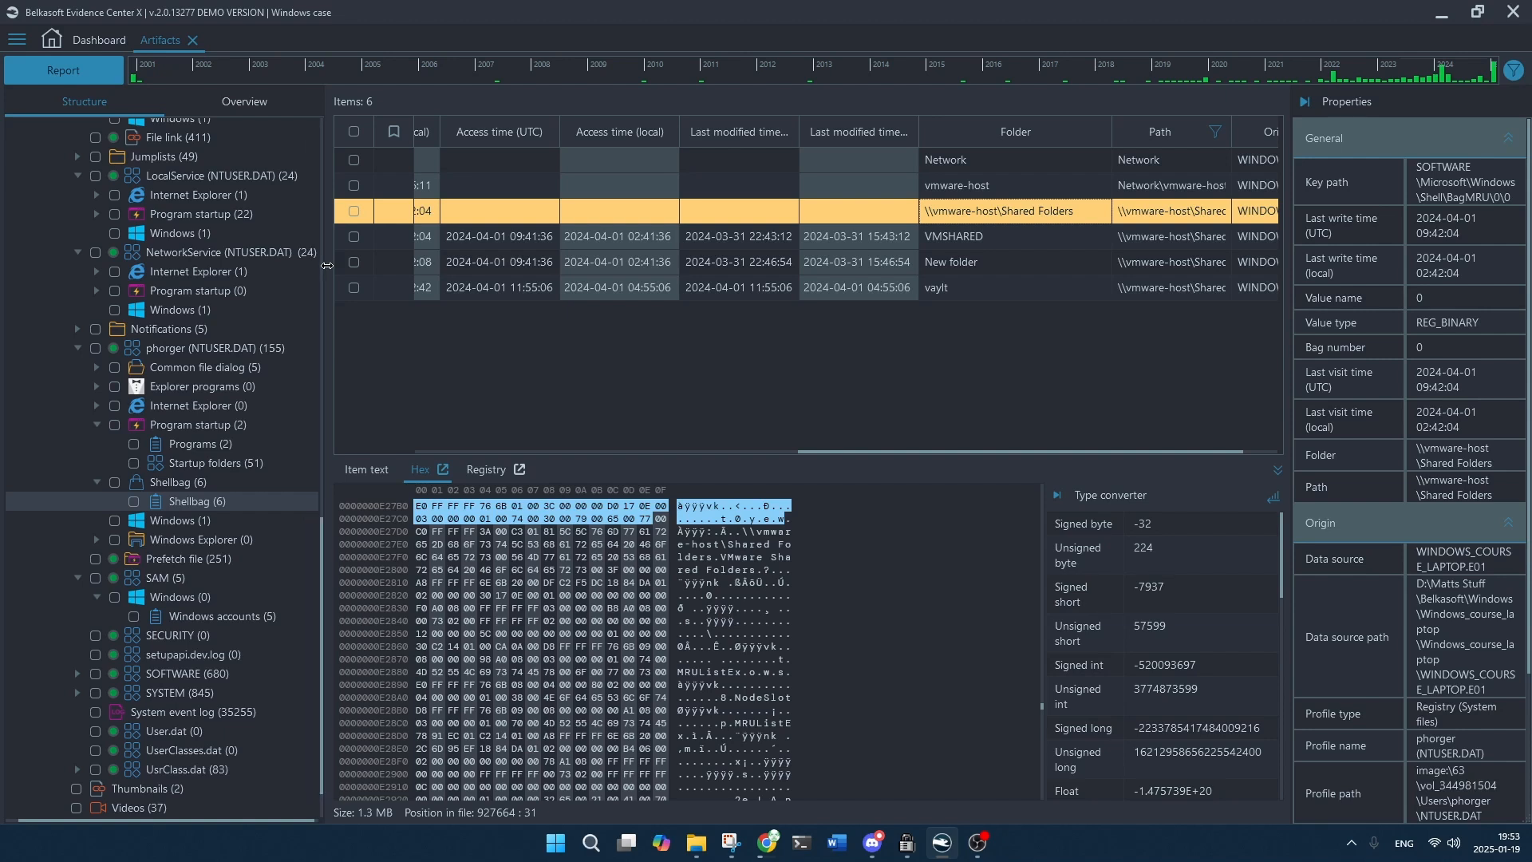
click(200, 562)
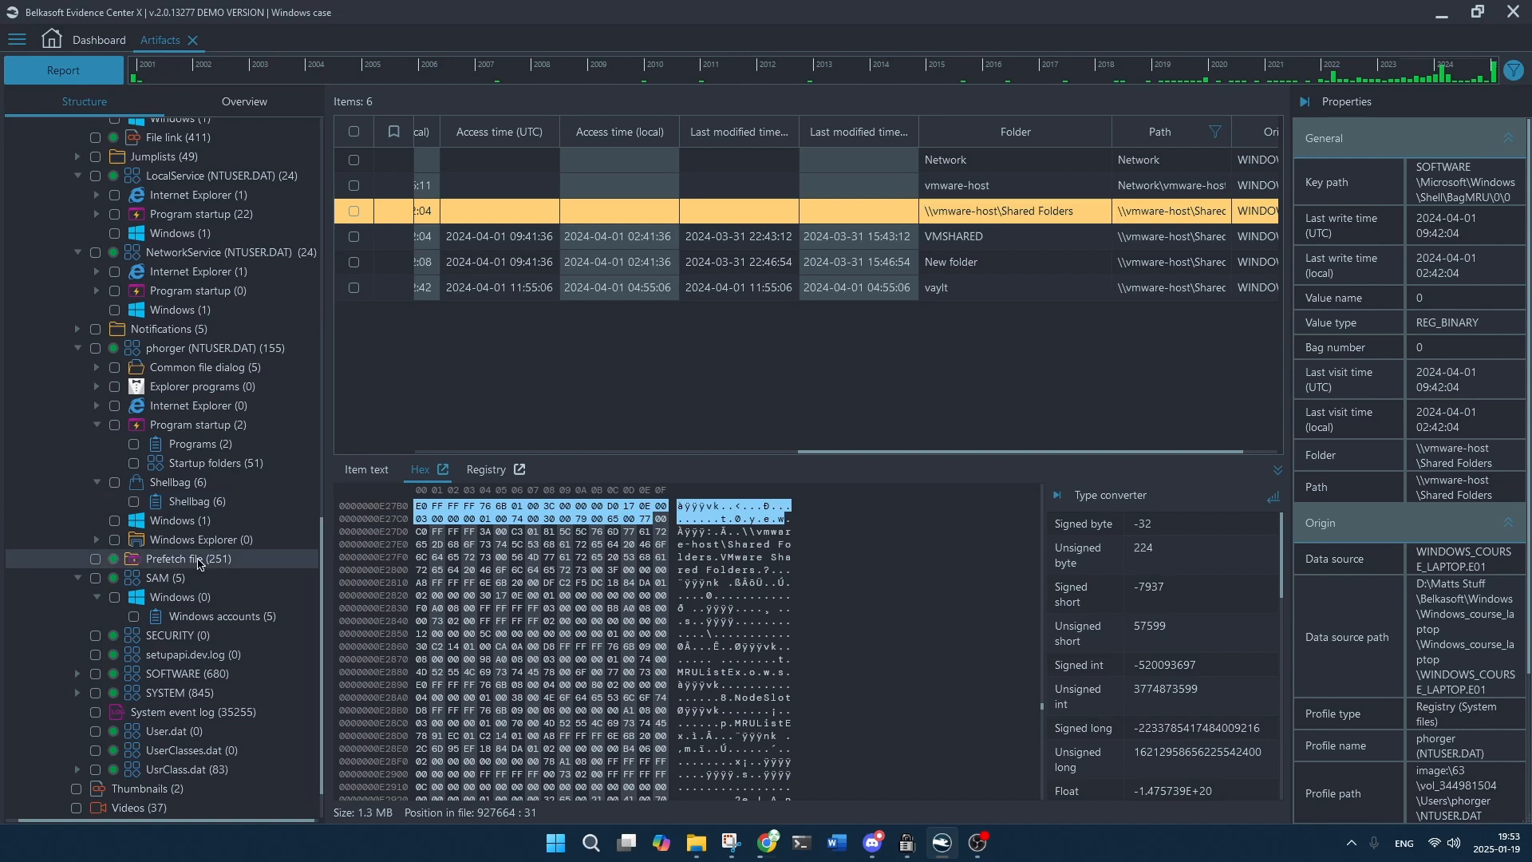
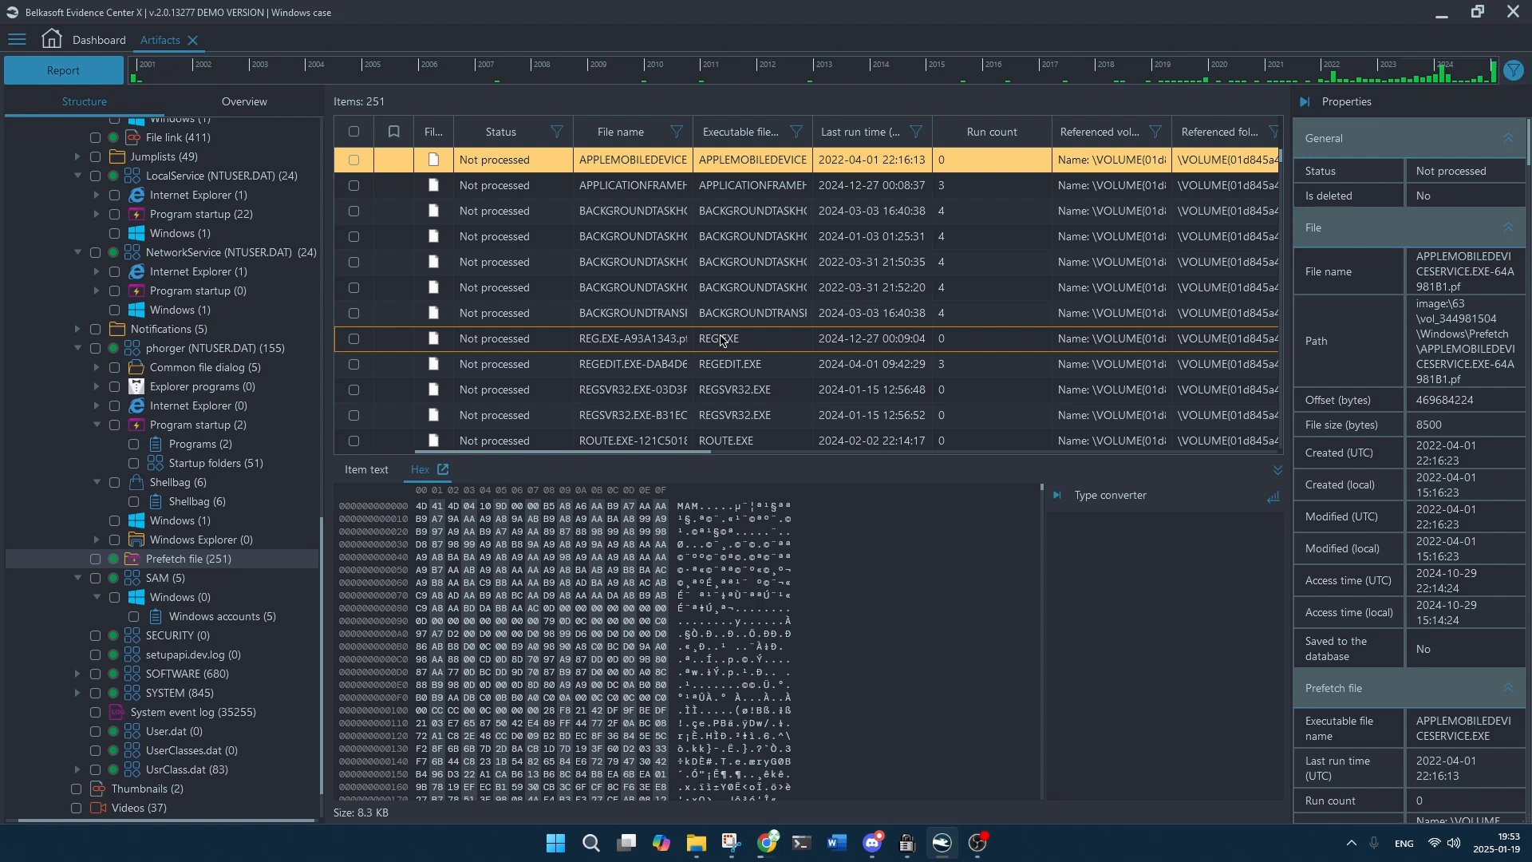
Review the REG.EXE and REGEDIT.EXE prefetch records.
click(761, 344)
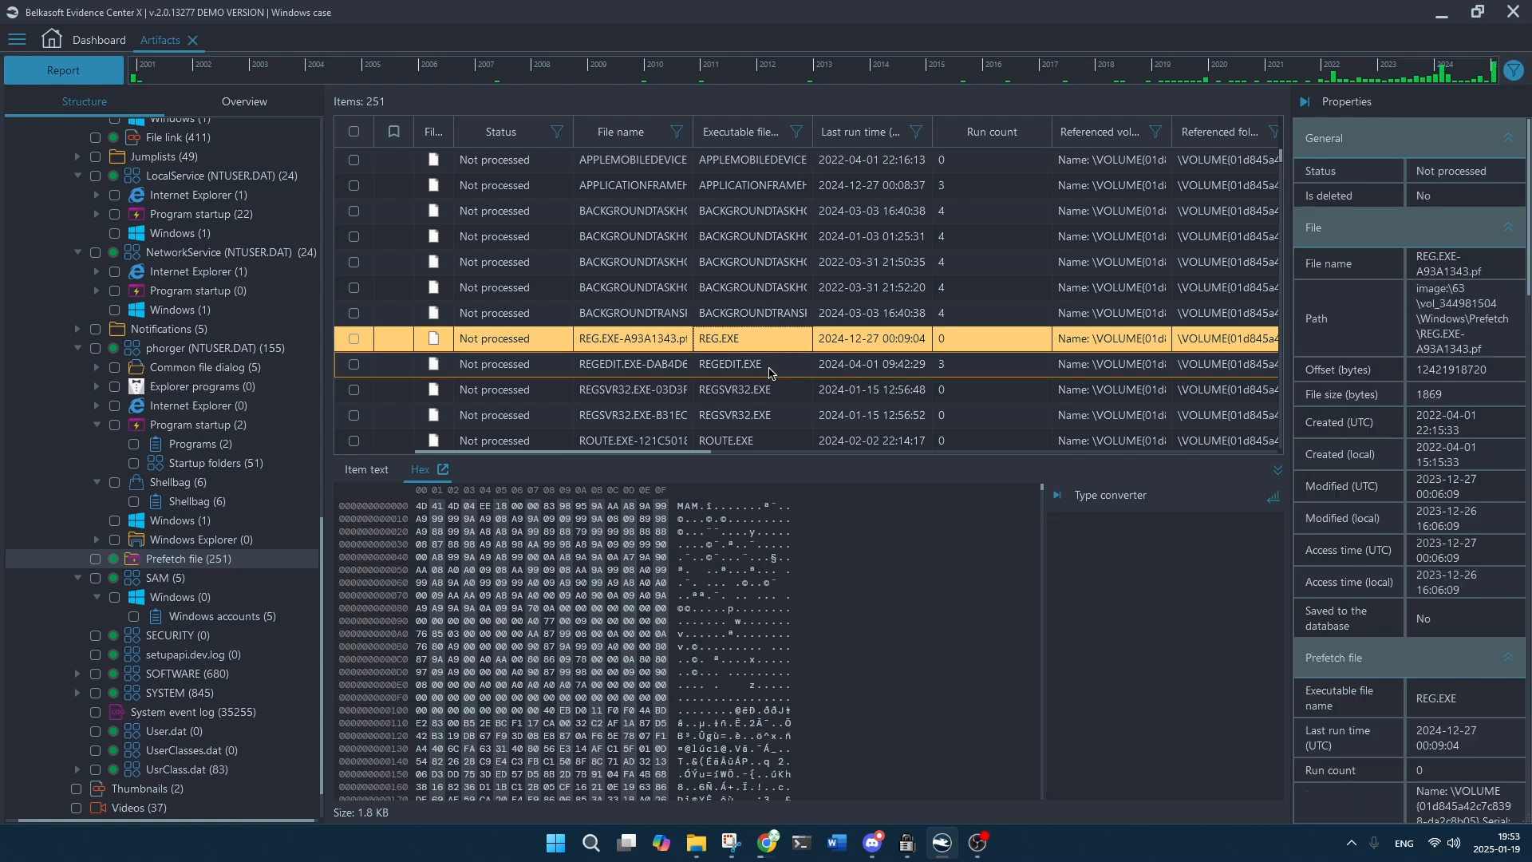
click(771, 372)
scroll(771, 372, down, 2)
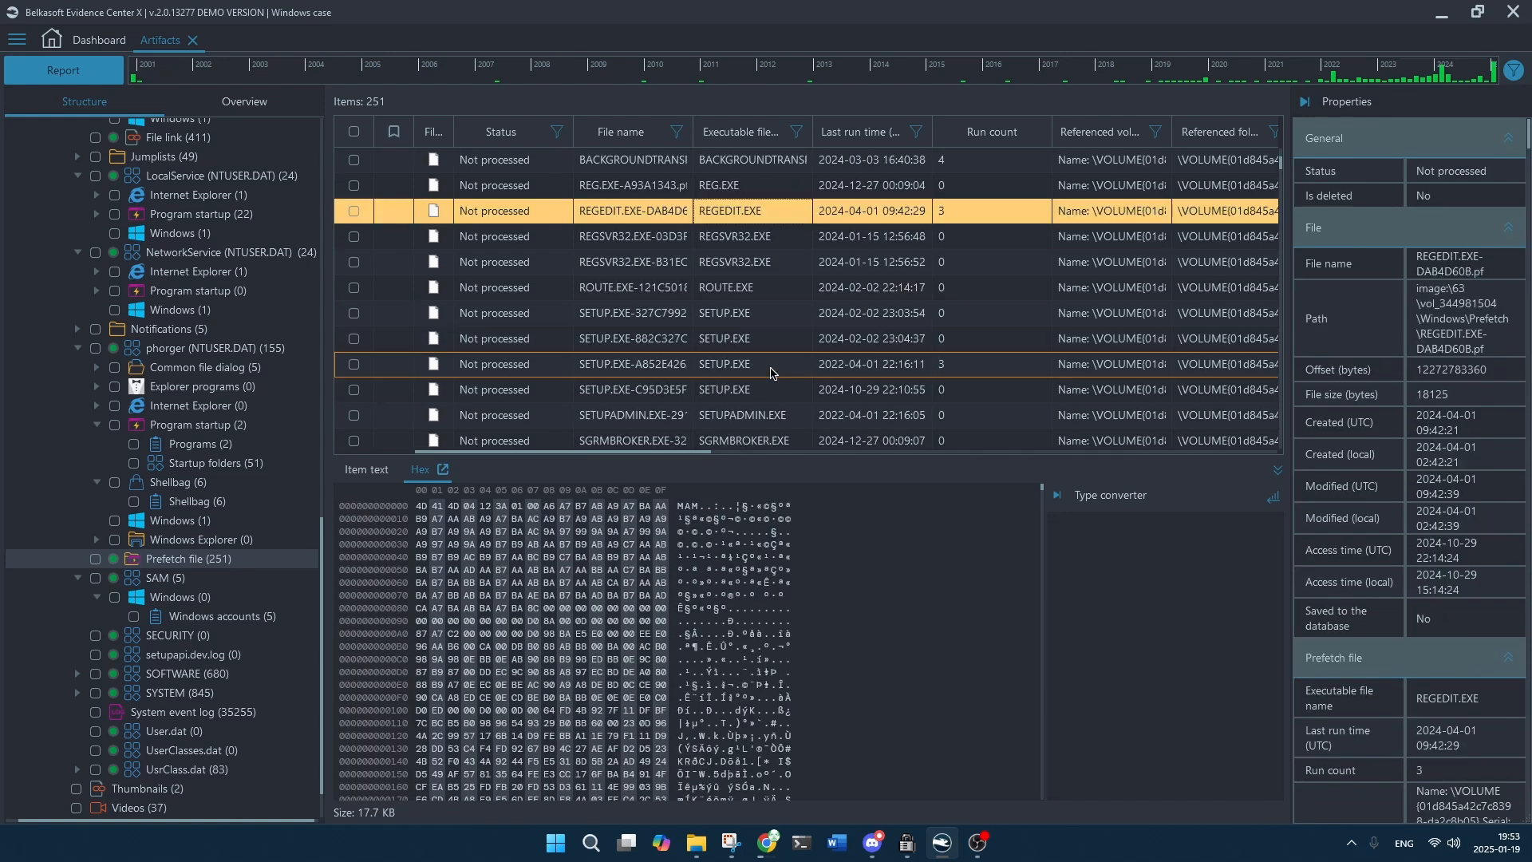
scroll(780, 328, down, 8)
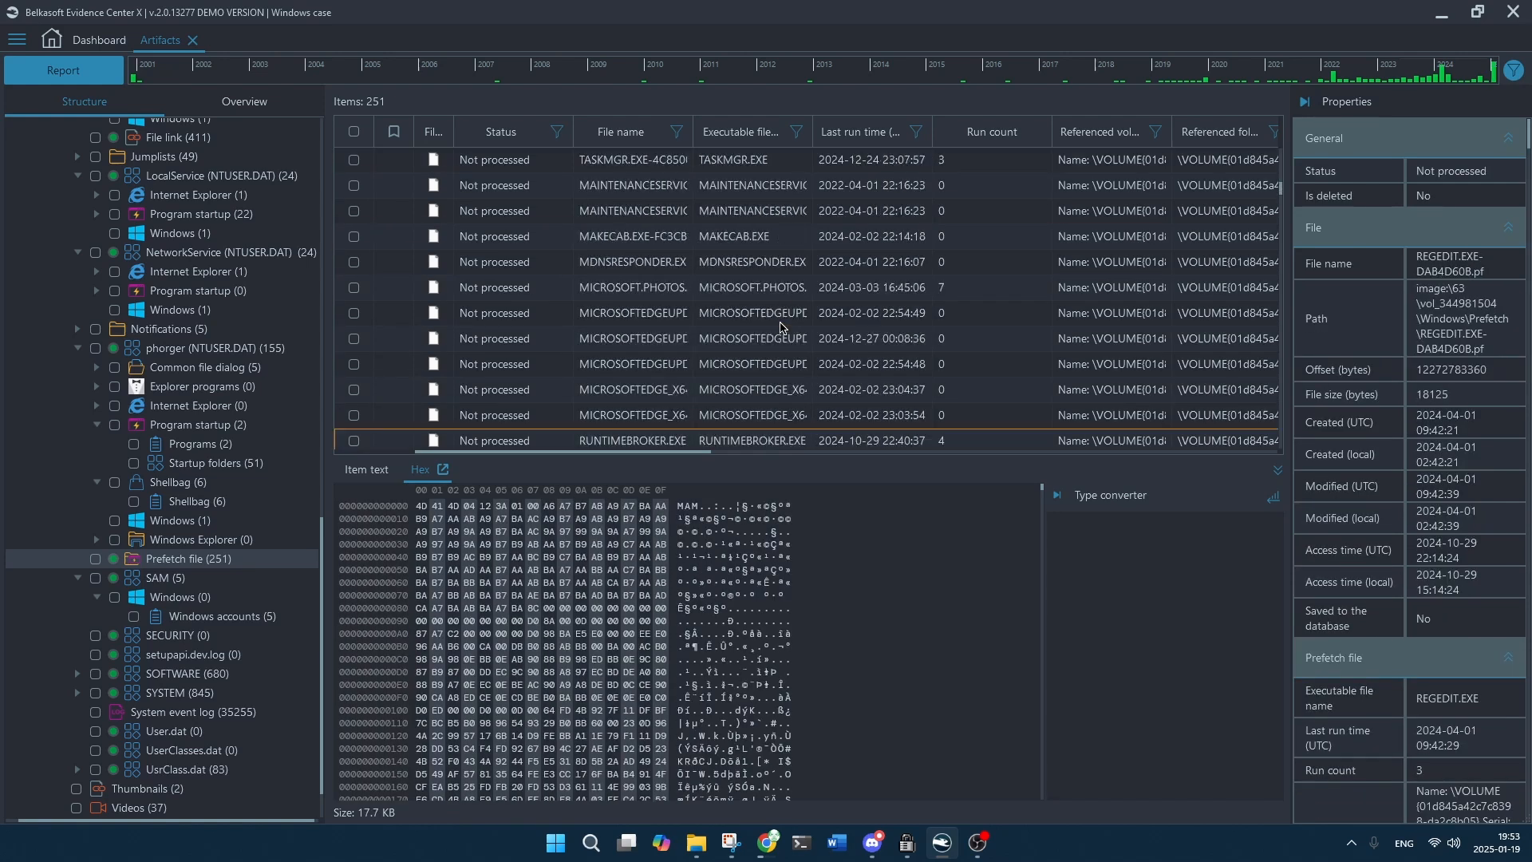
scroll(780, 327, down, 2)
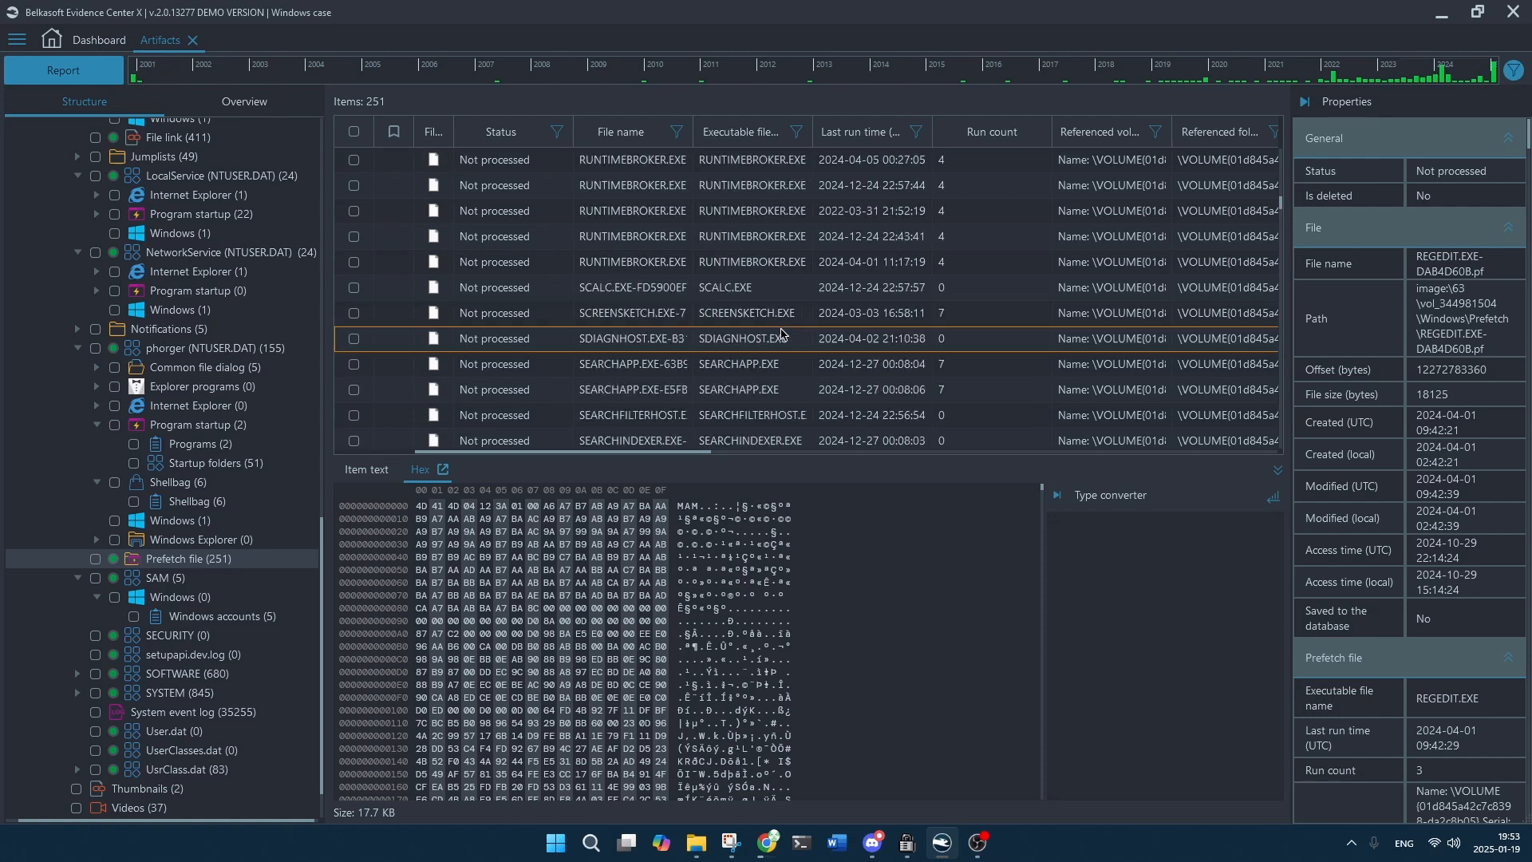
Review the SCALC.EXE and TRUSTEDINSTALLER.EXE prefetch records, leaving TRUSTEDINSTALLER's properties shown.
click(756, 294)
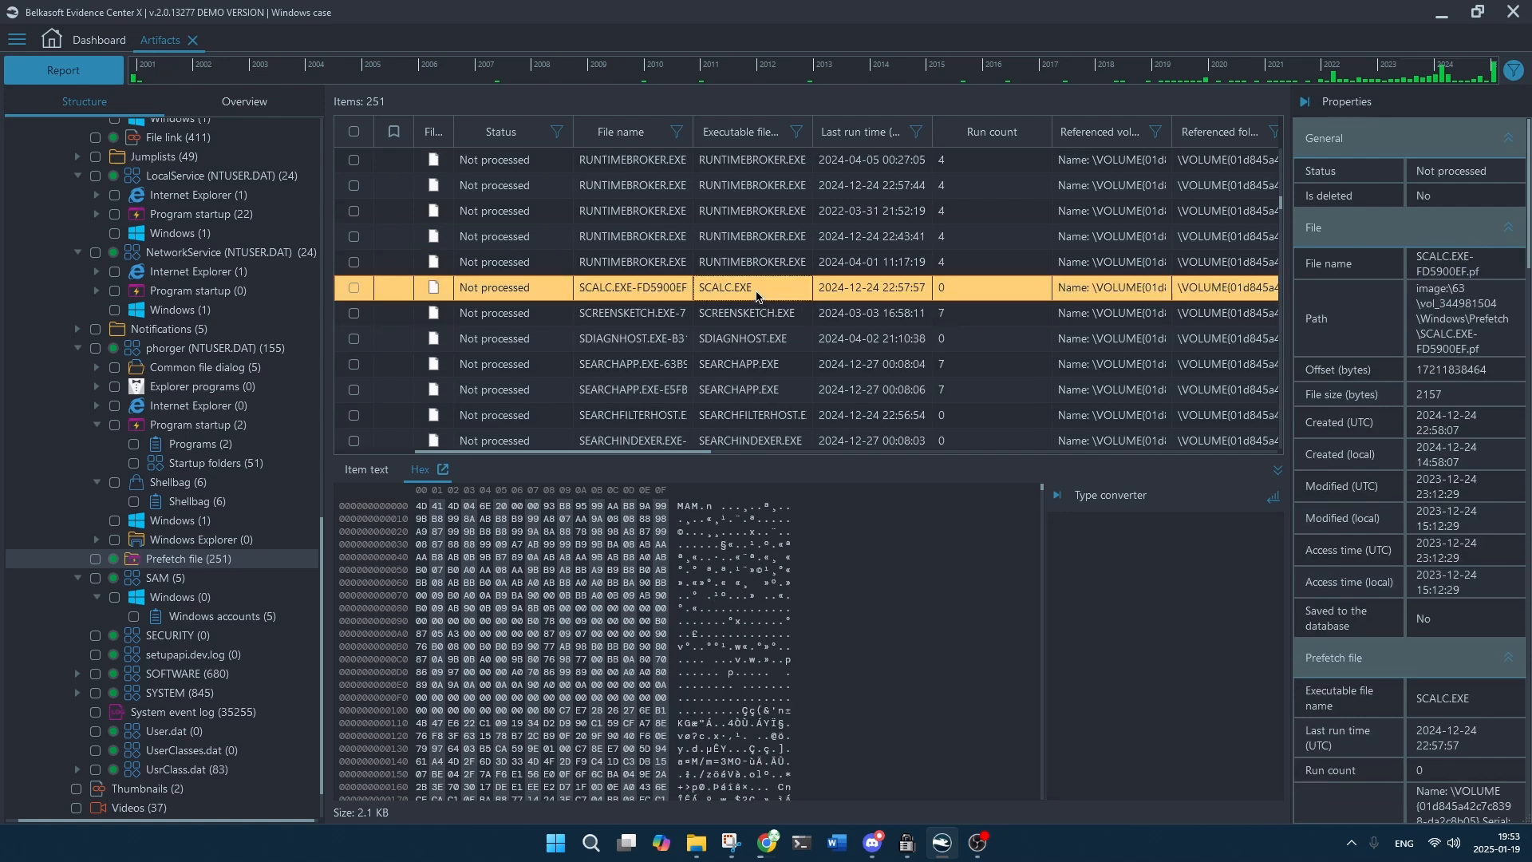
scroll(756, 297, down, 2)
scroll(757, 297, down, 7)
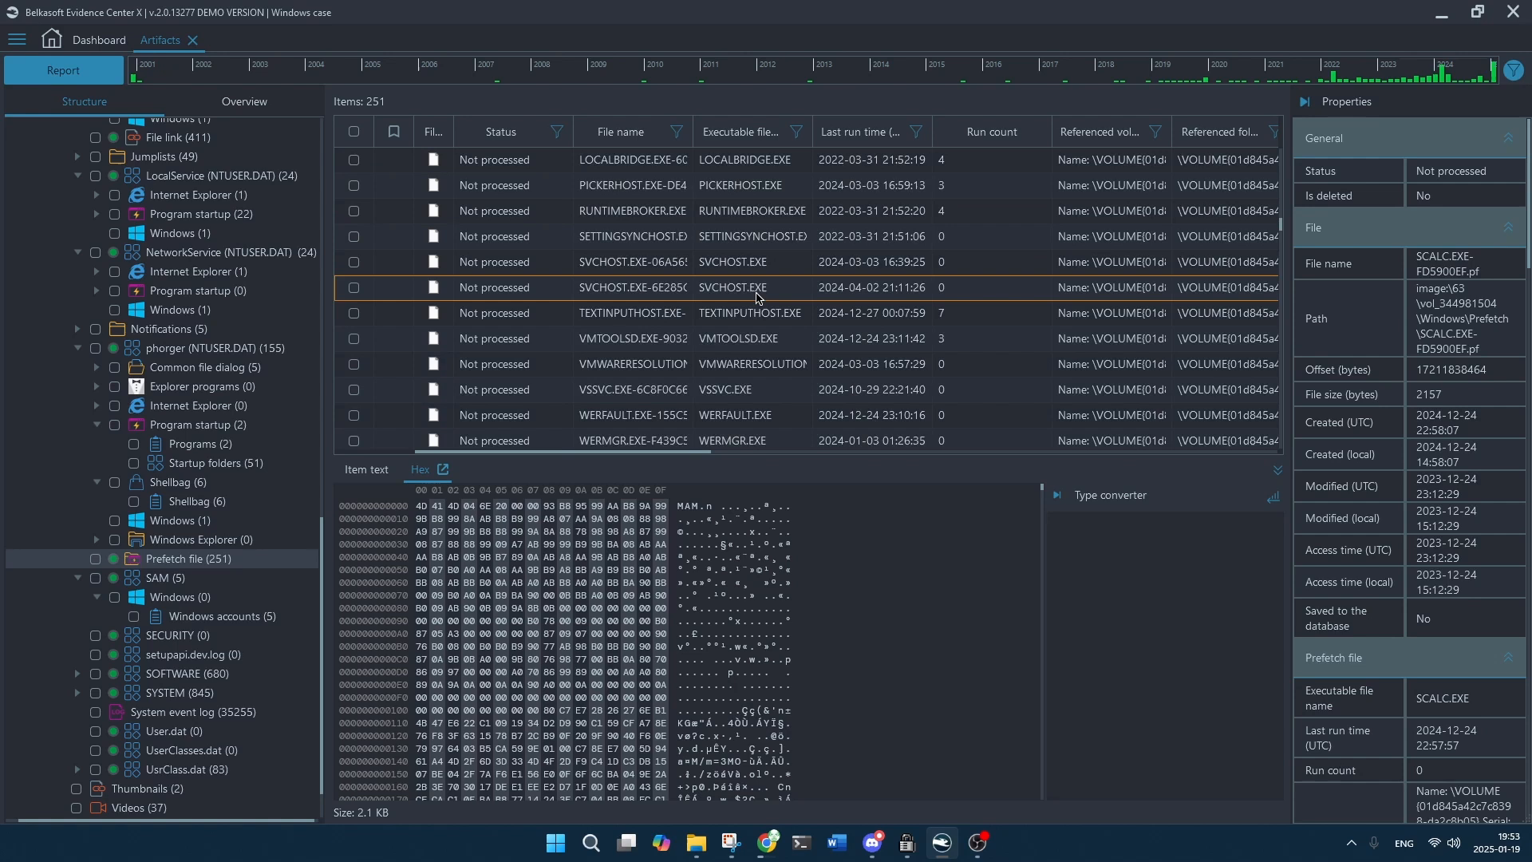
drag(1277, 240, 1278, 370)
click(764, 365)
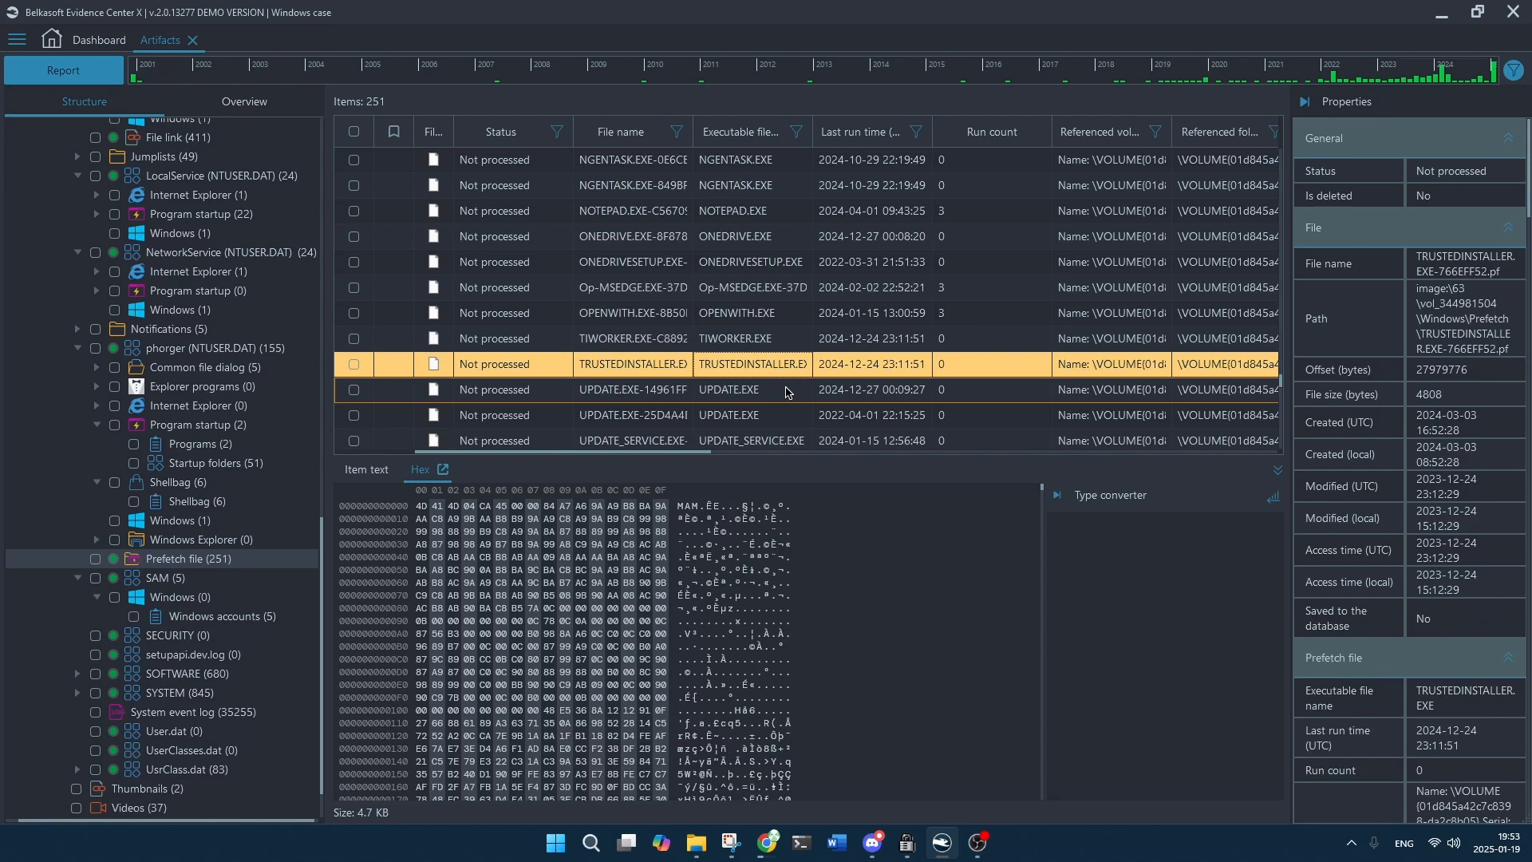
scroll(786, 391, down, 5)
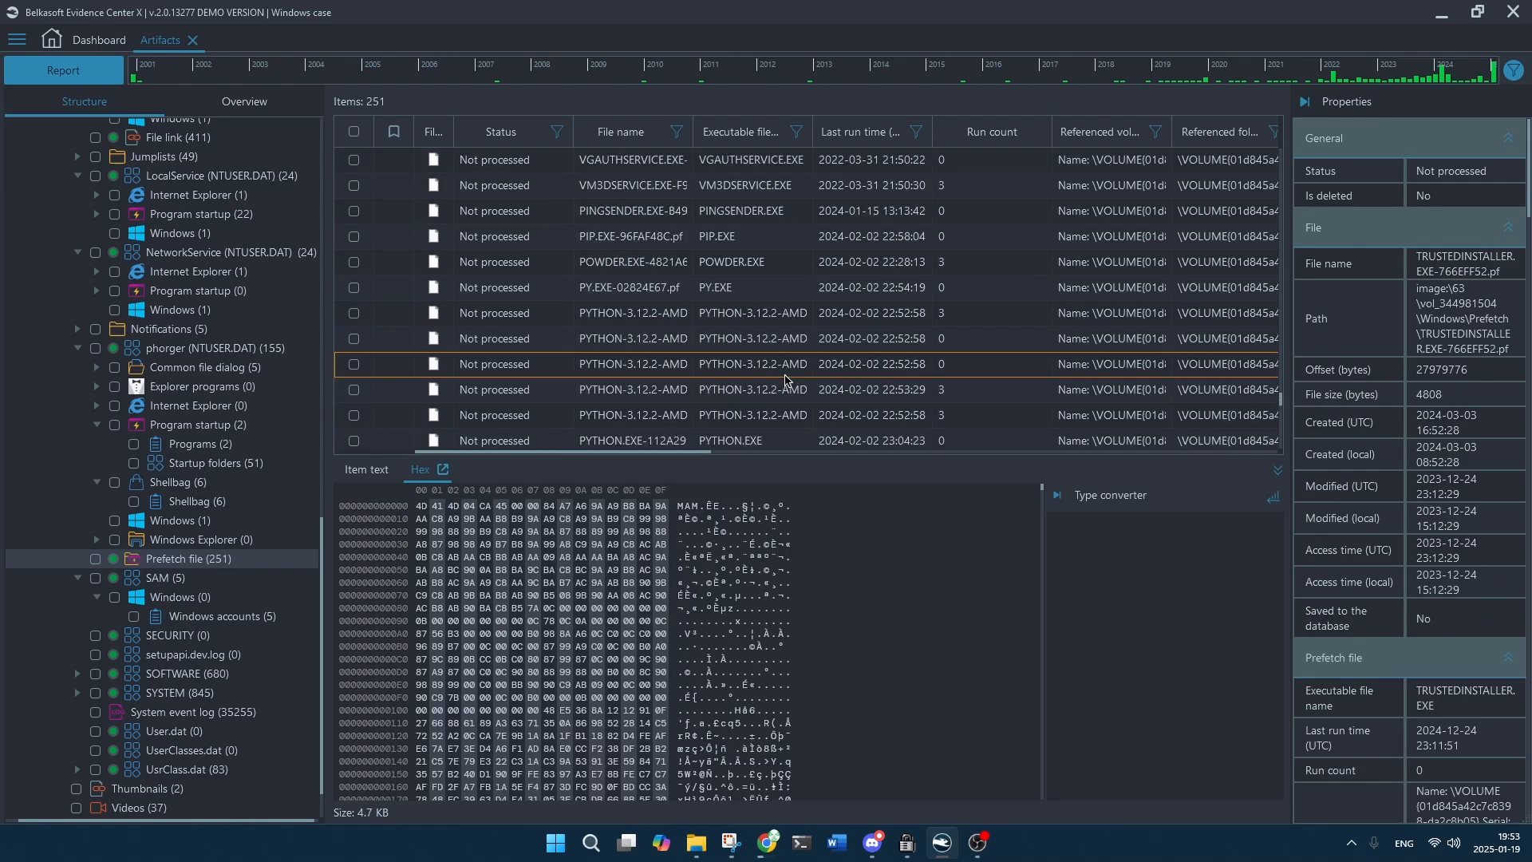
scroll(786, 379, down, 1)
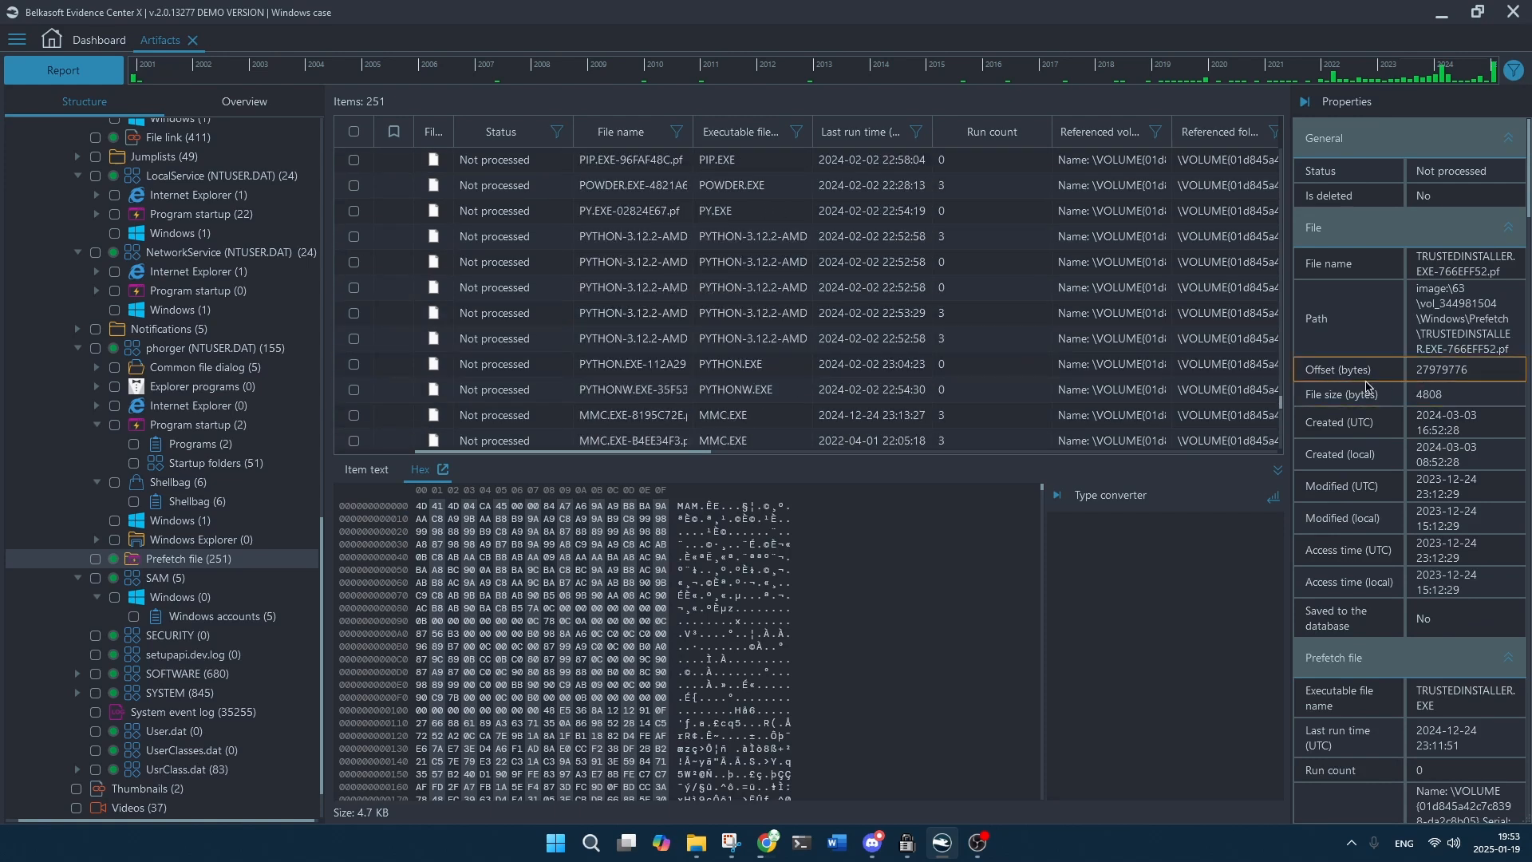
drag(1280, 403, 1264, 135)
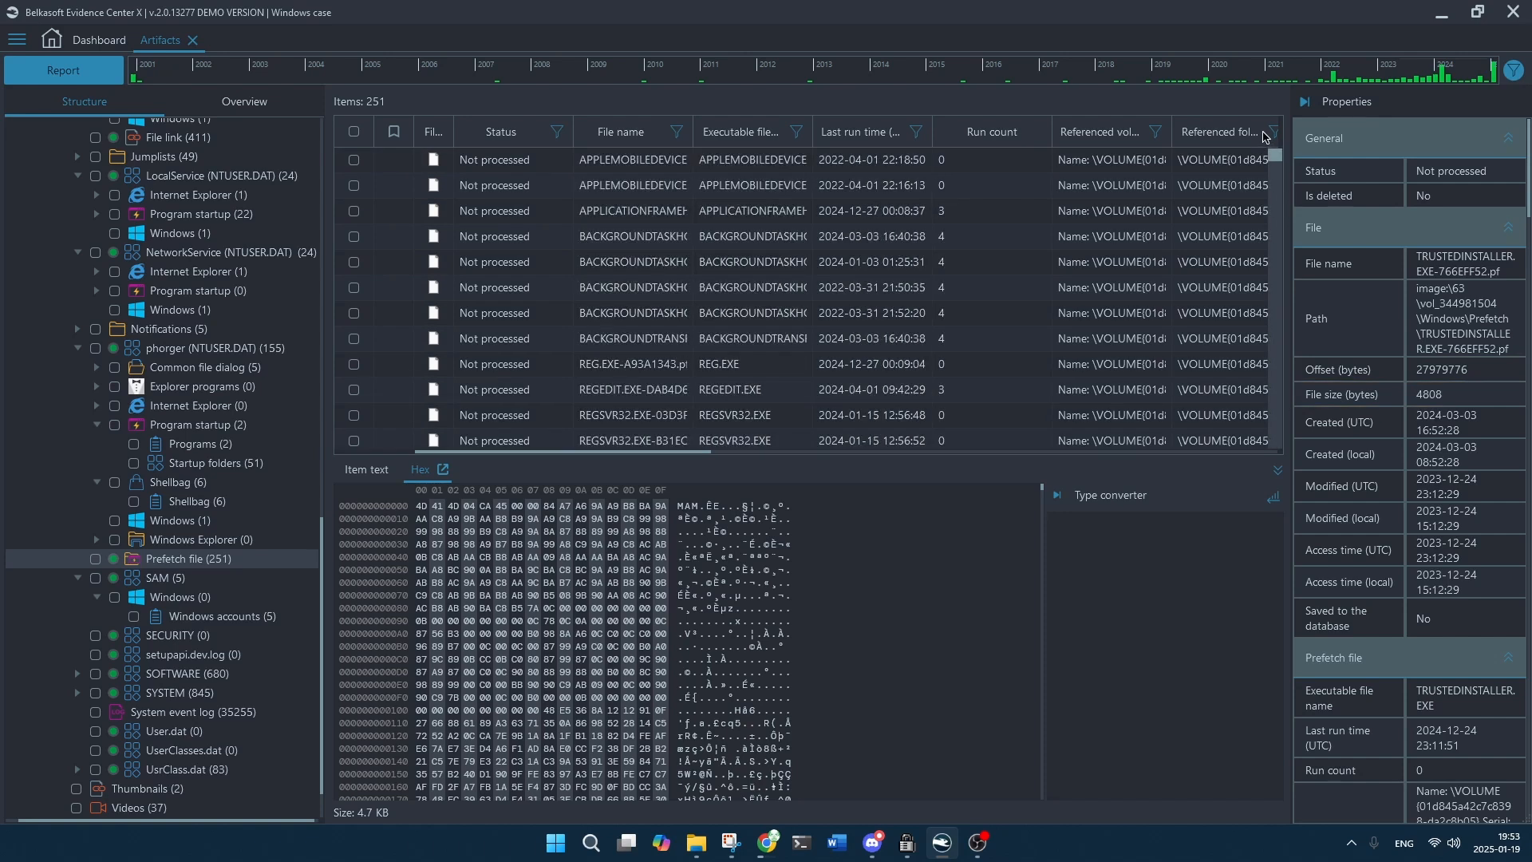
Widen the Referenced folders and Referenced files columns of the prefetch table.
drag(646, 451, 795, 447)
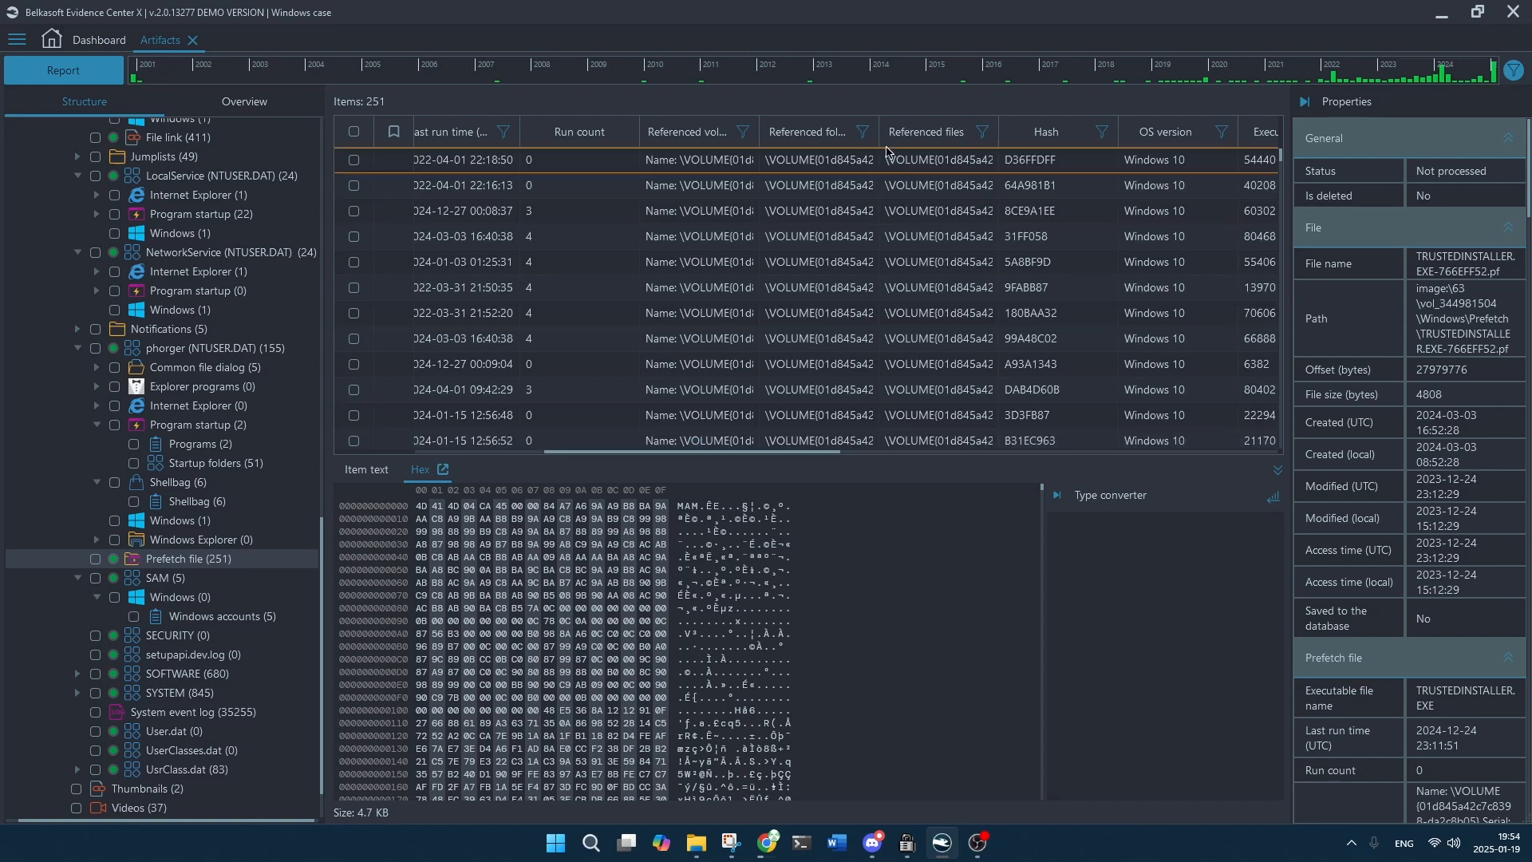
drag(878, 133, 1023, 134)
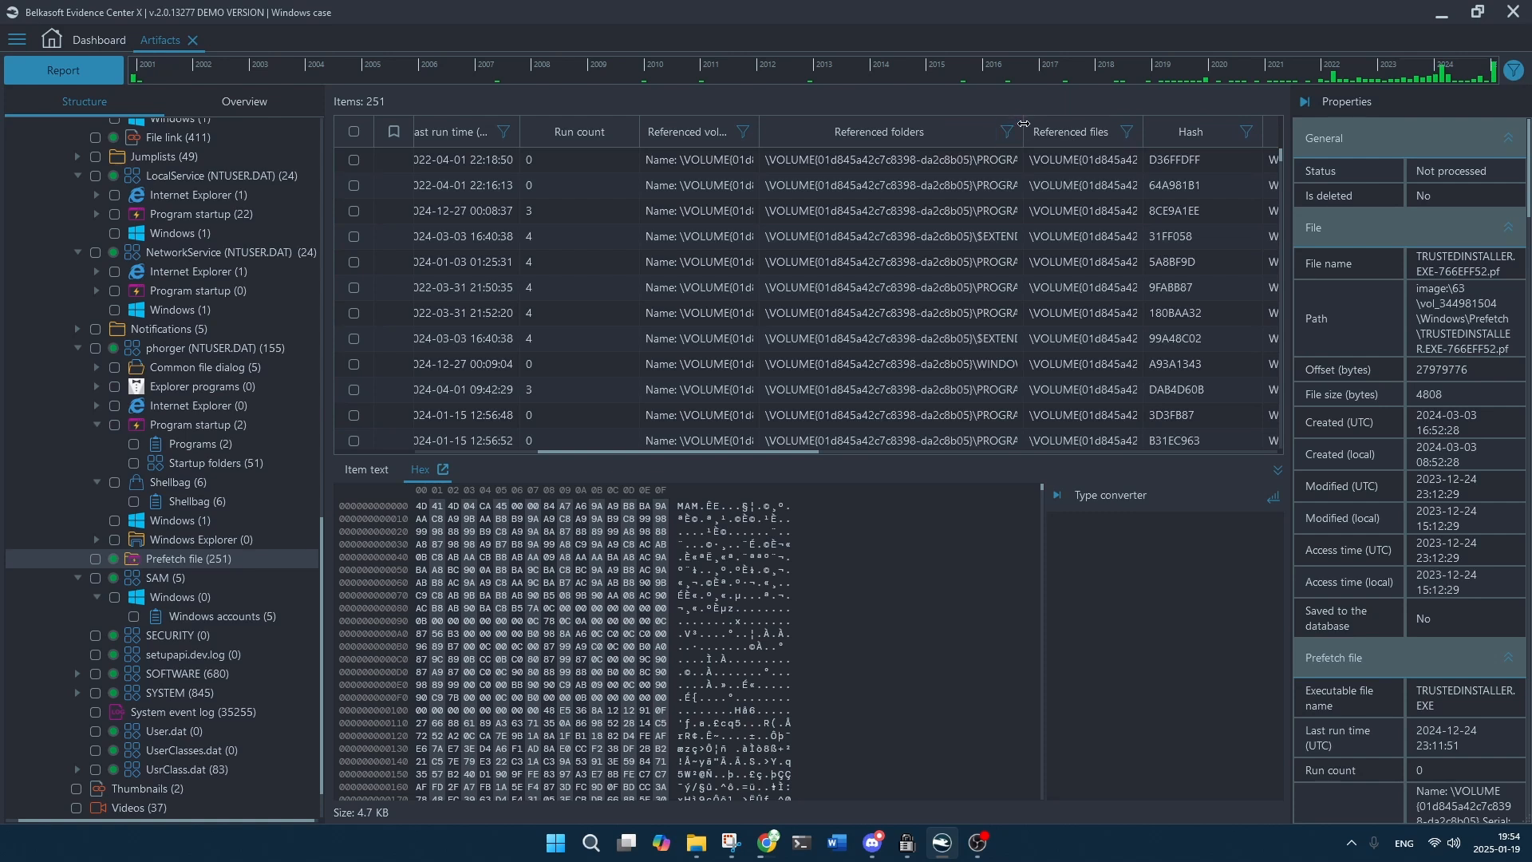
drag(1025, 128, 1104, 132)
drag(779, 447, 893, 437)
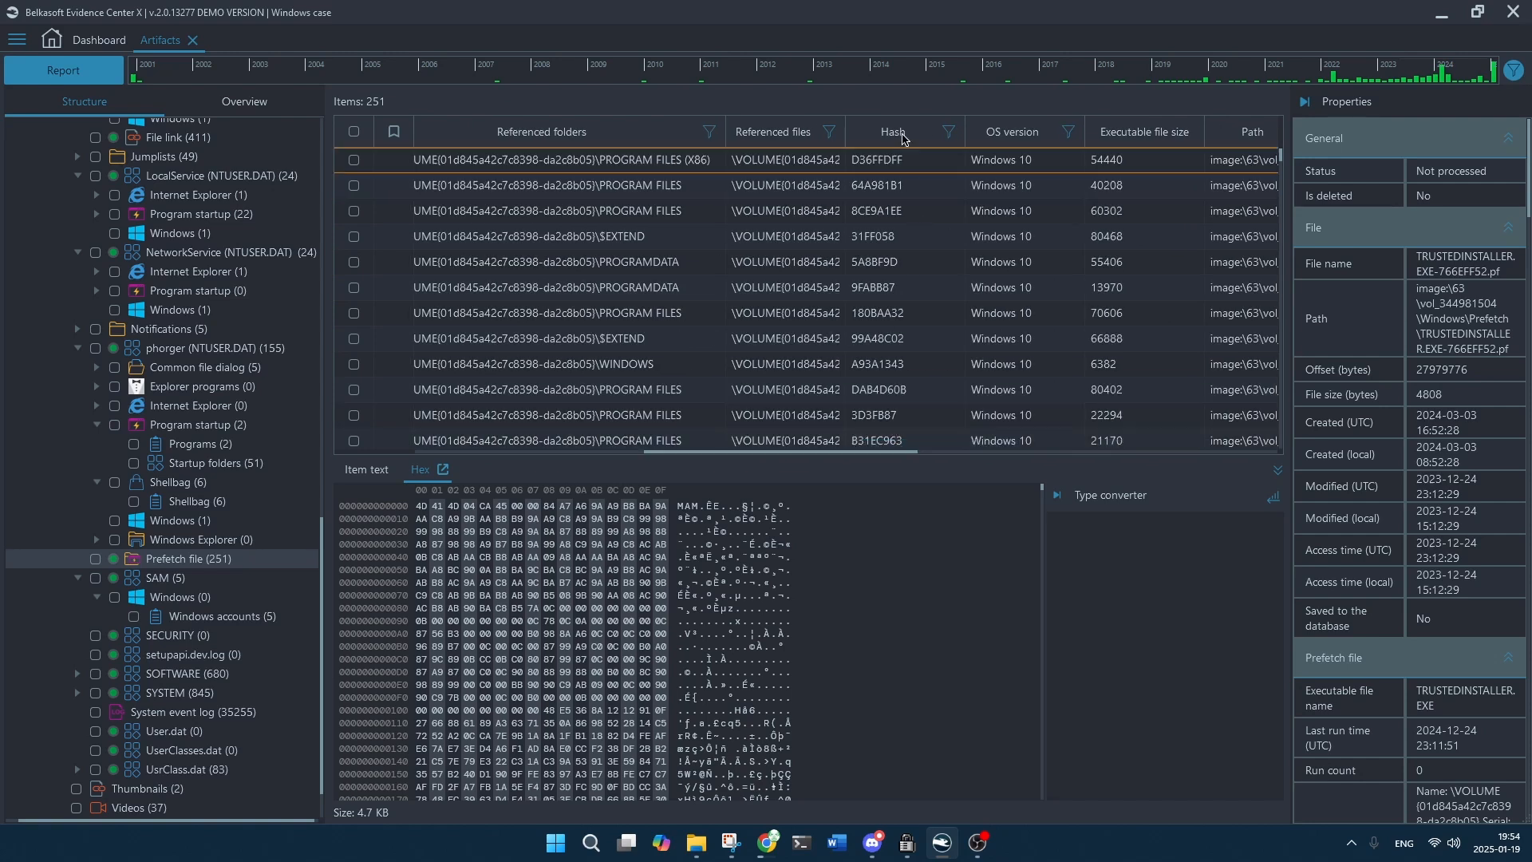
drag(845, 131, 1014, 130)
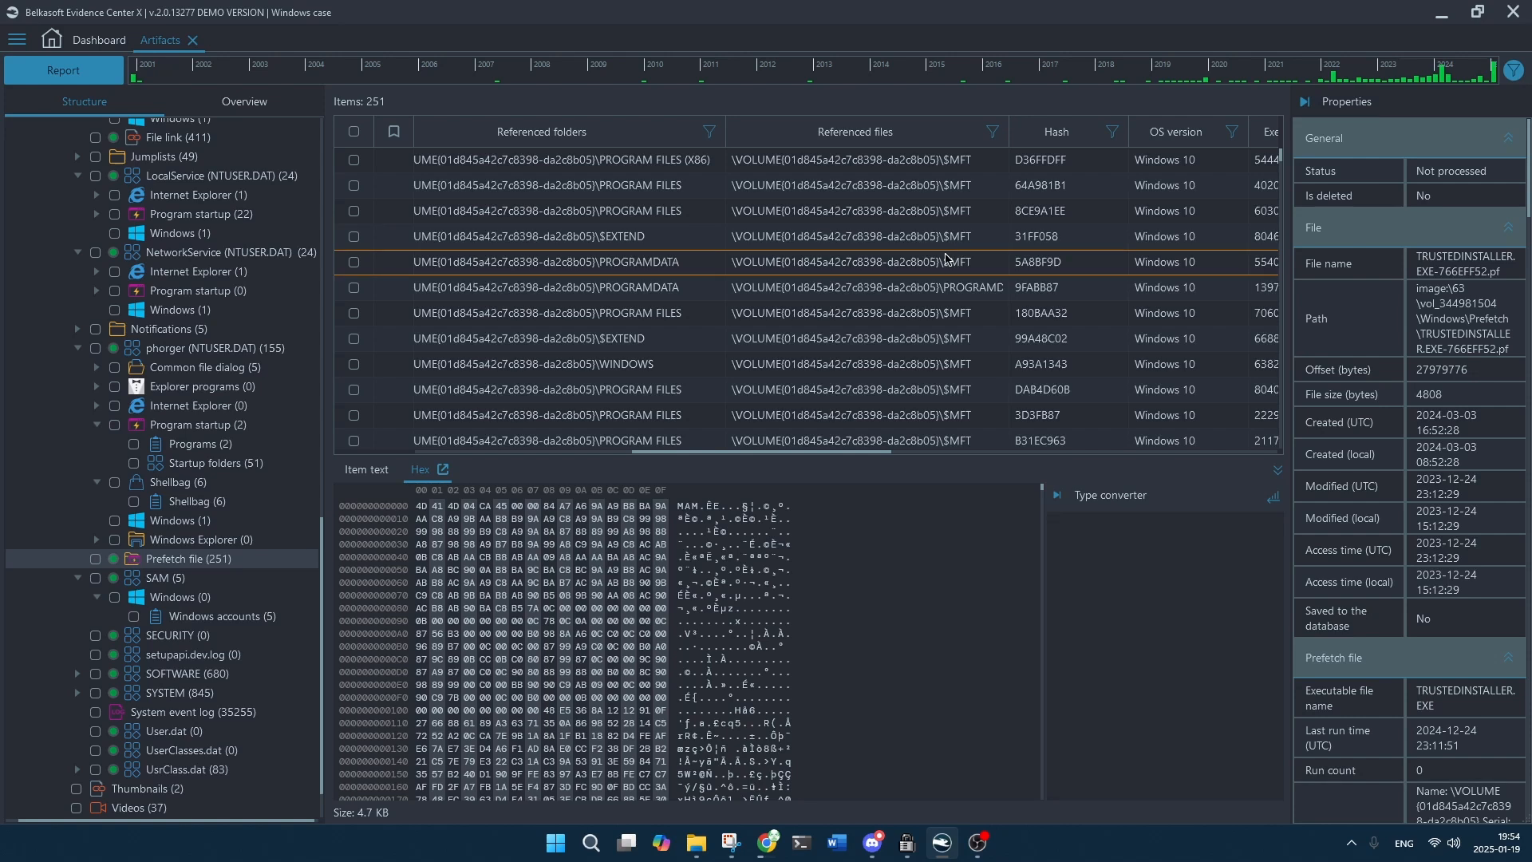
scroll(941, 244, down, 5)
scroll(933, 243, down, 5)
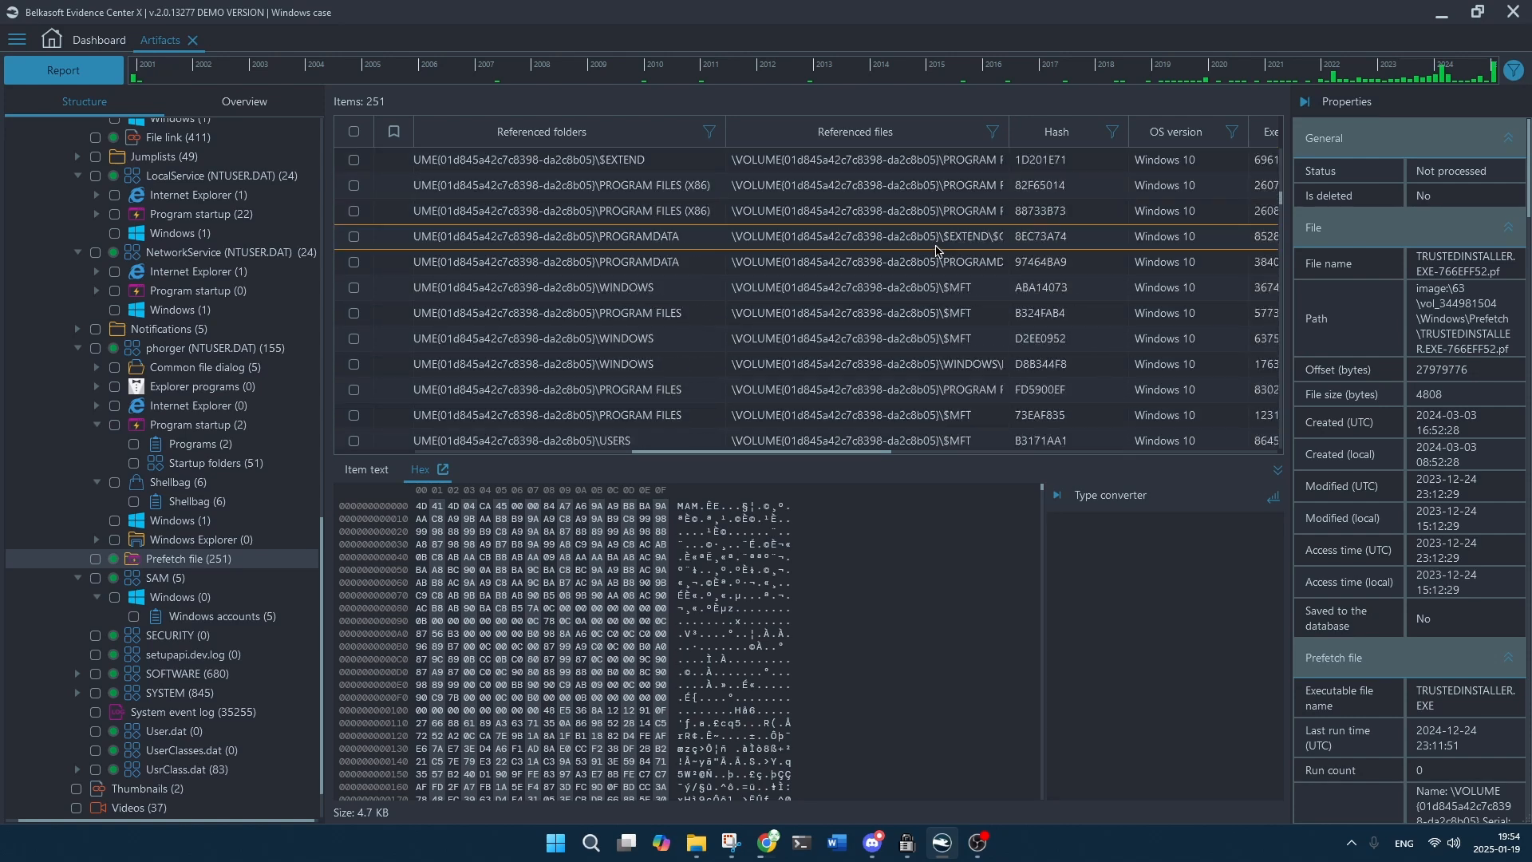
click(980, 294)
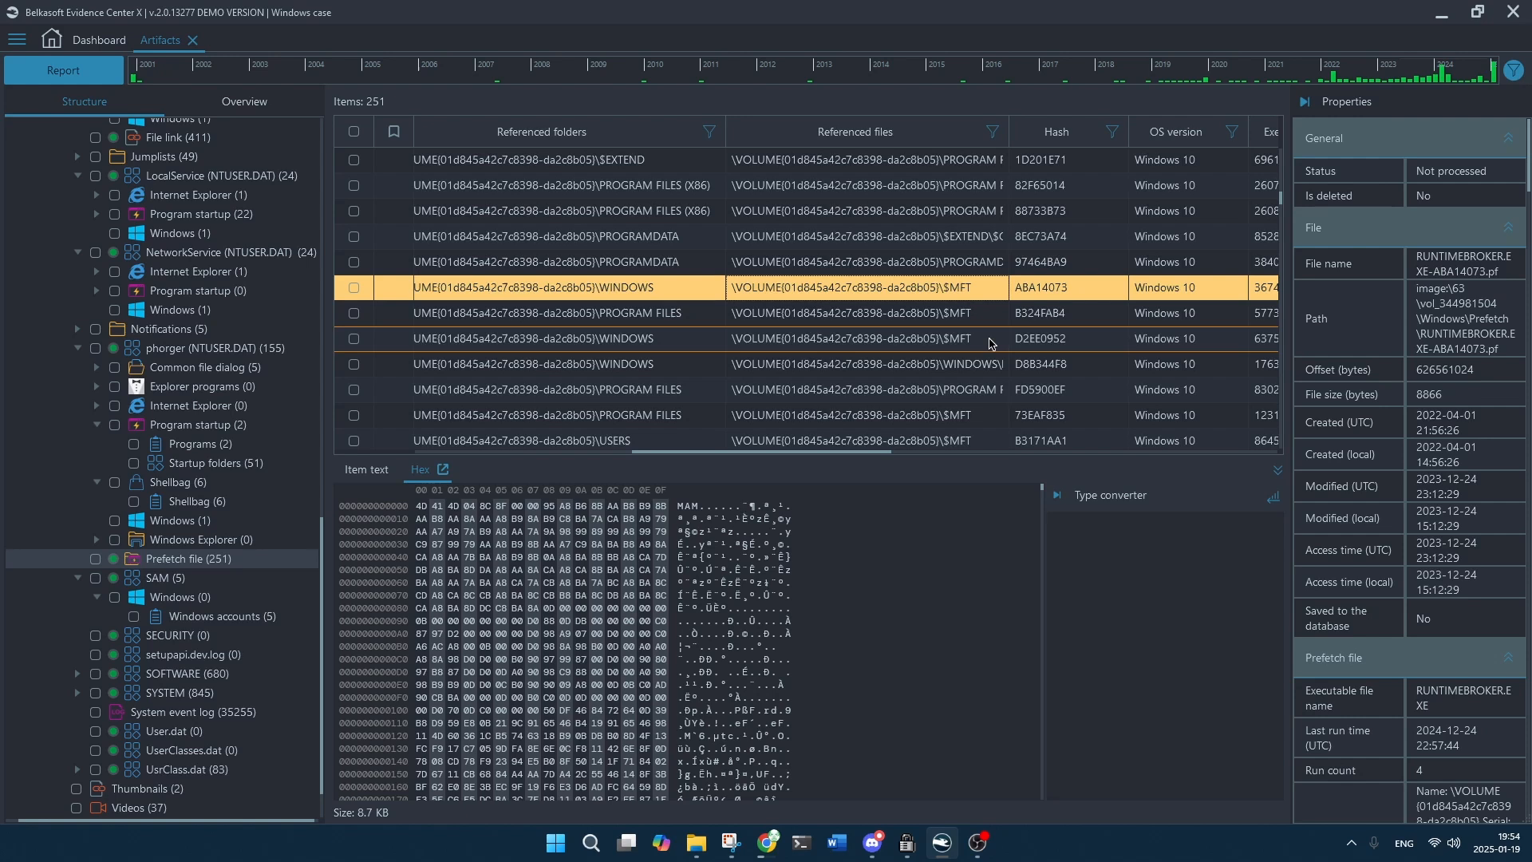
scroll(989, 344, down, 2)
scroll(979, 347, down, 2)
scroll(976, 345, down, 2)
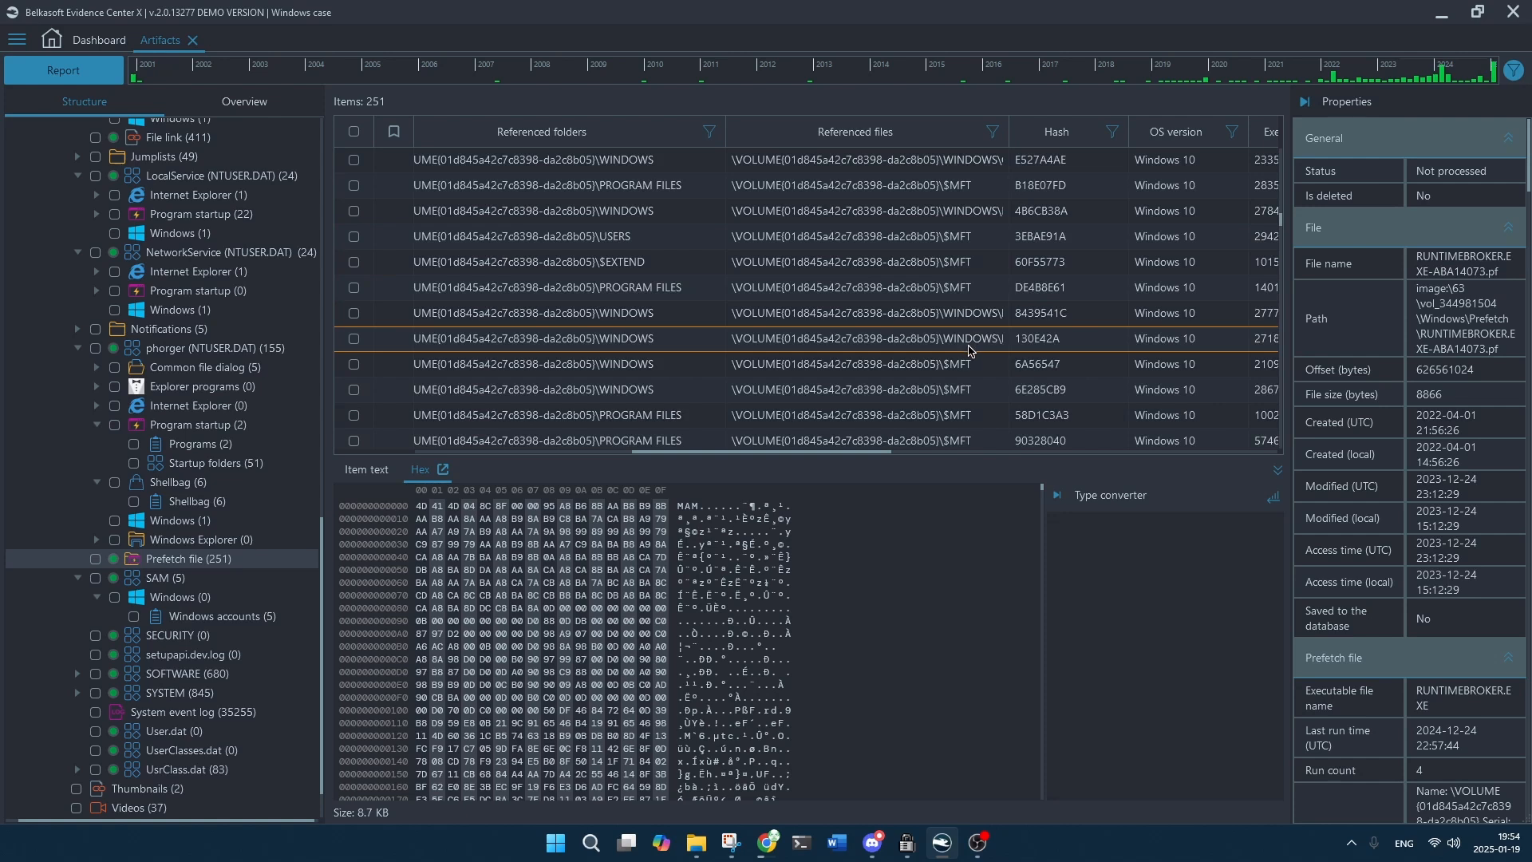
scroll(135, 281, up, 5)
scroll(136, 280, up, 12)
scroll(132, 267, up, 9)
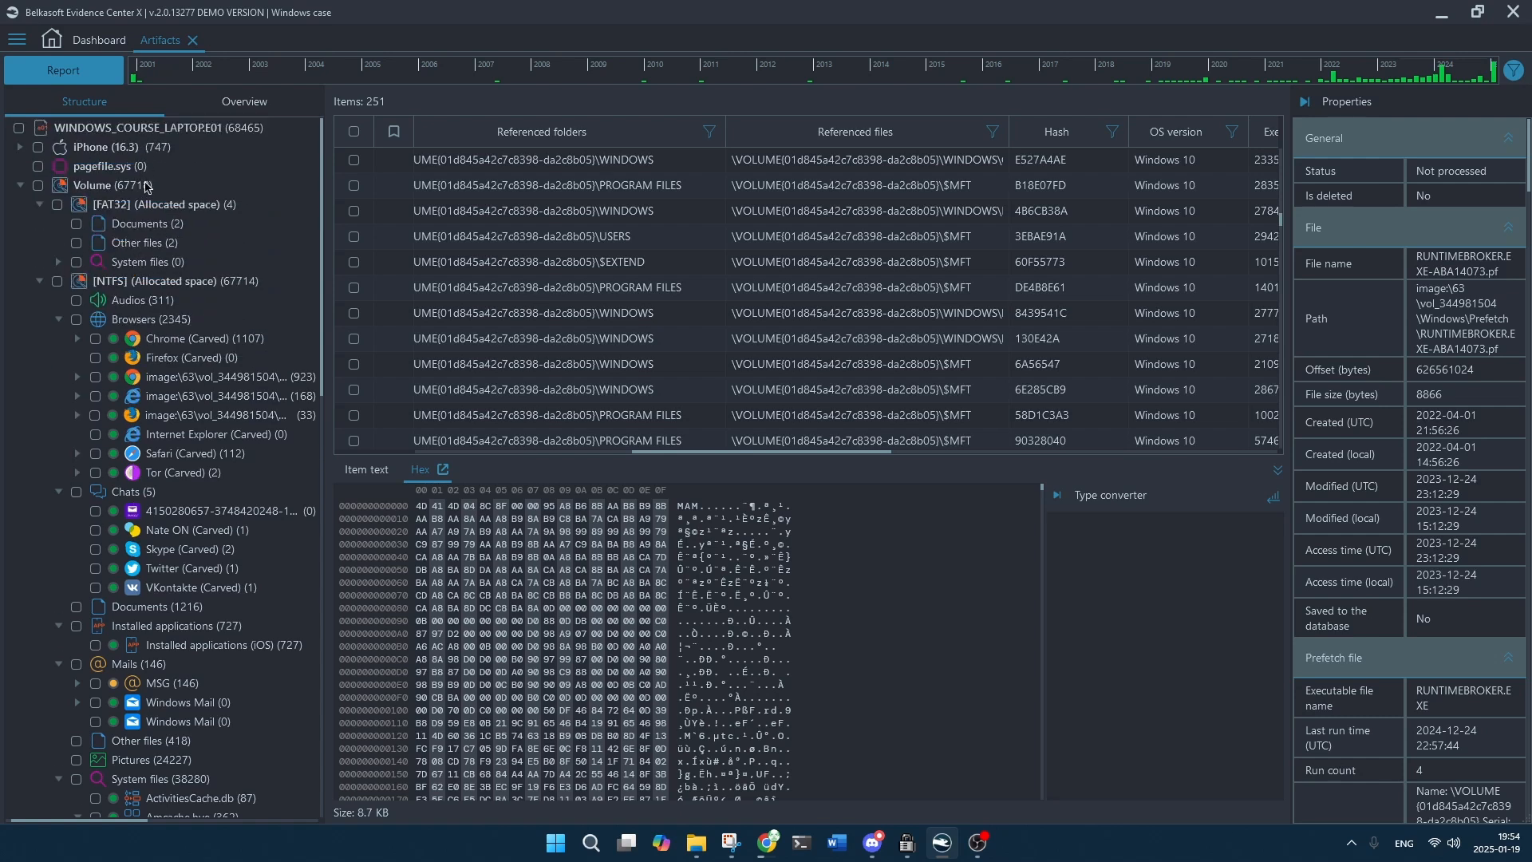
Widen the Referenced files column so longer file paths fit.
scroll(147, 197, down, 10)
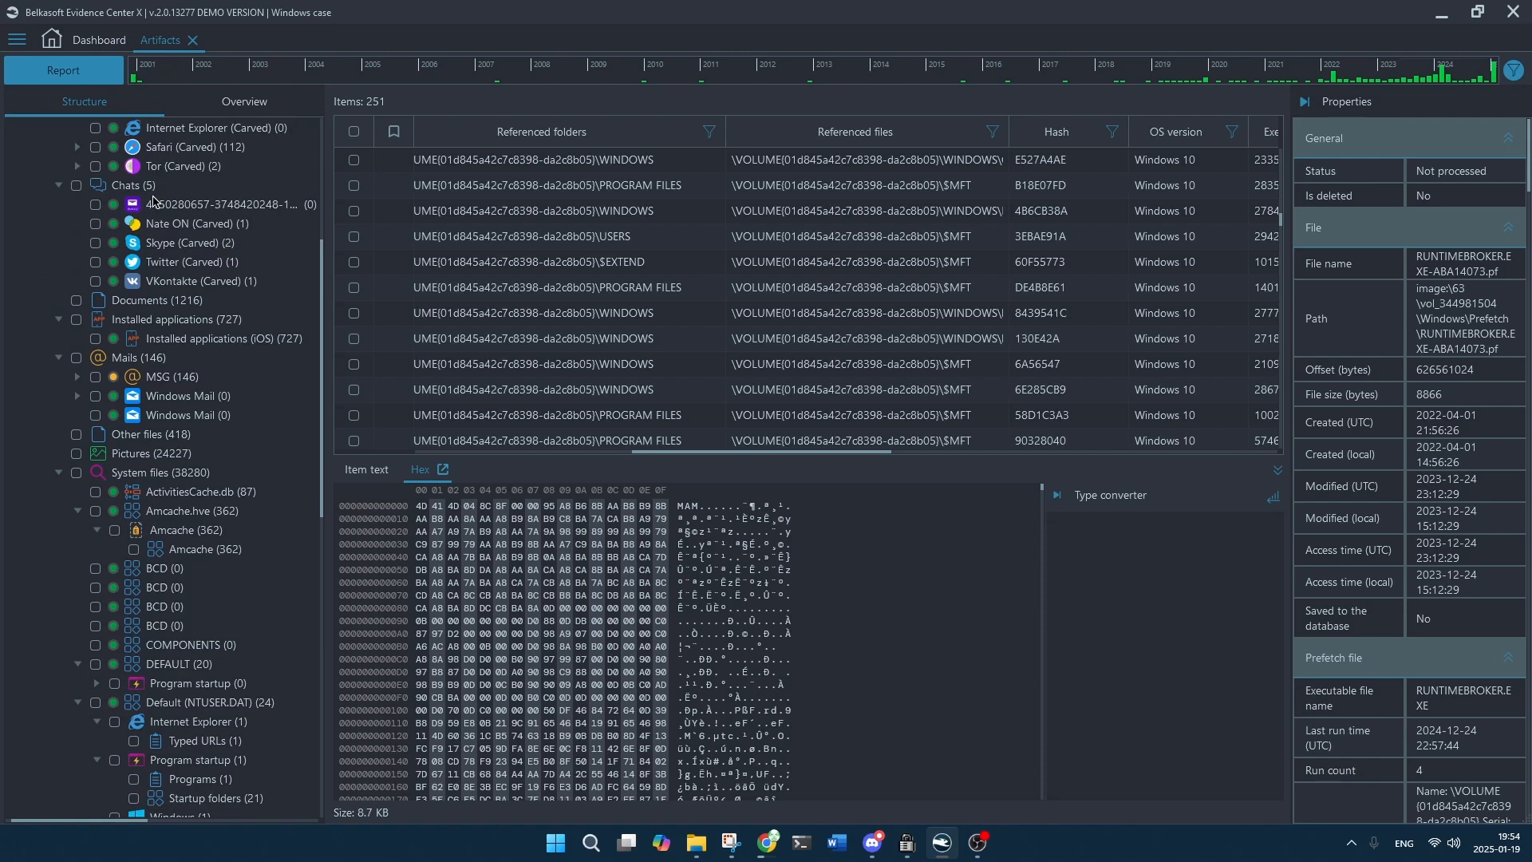
scroll(157, 193, down, 12)
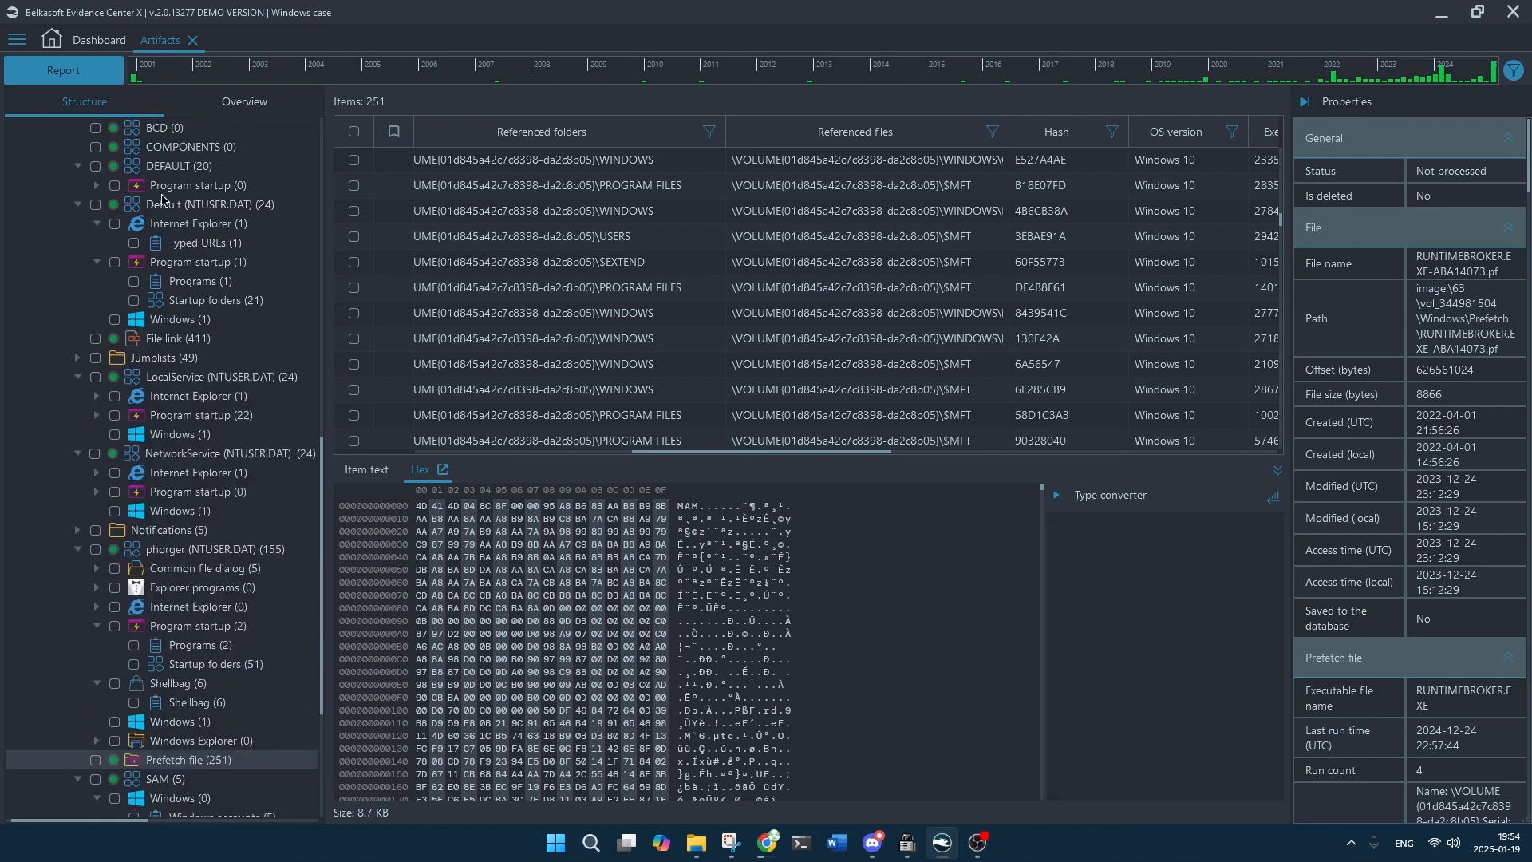
scroll(797, 264, down, 5)
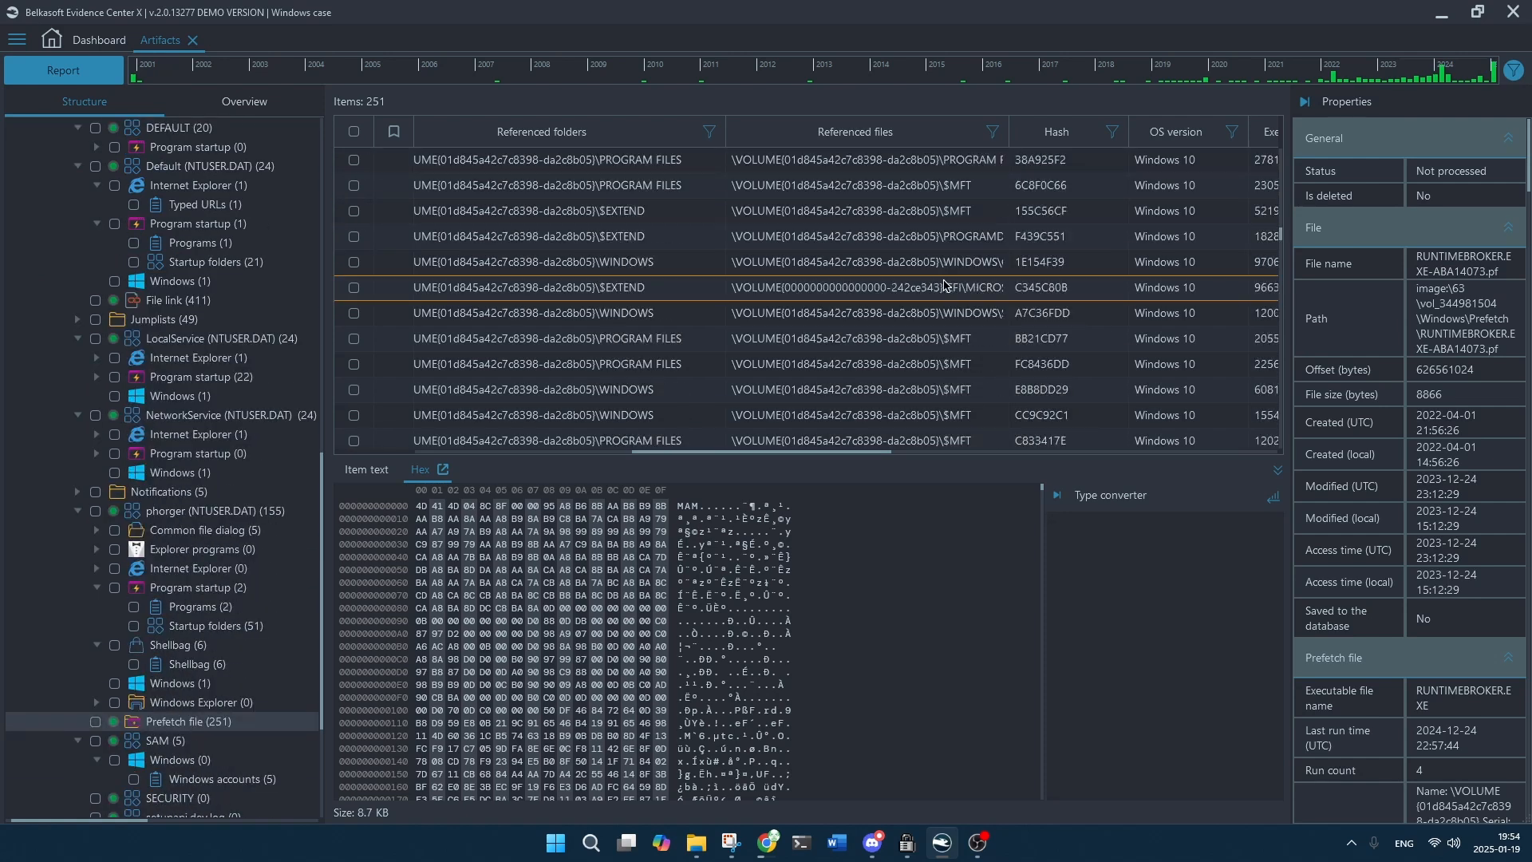
drag(1009, 136, 1289, 150)
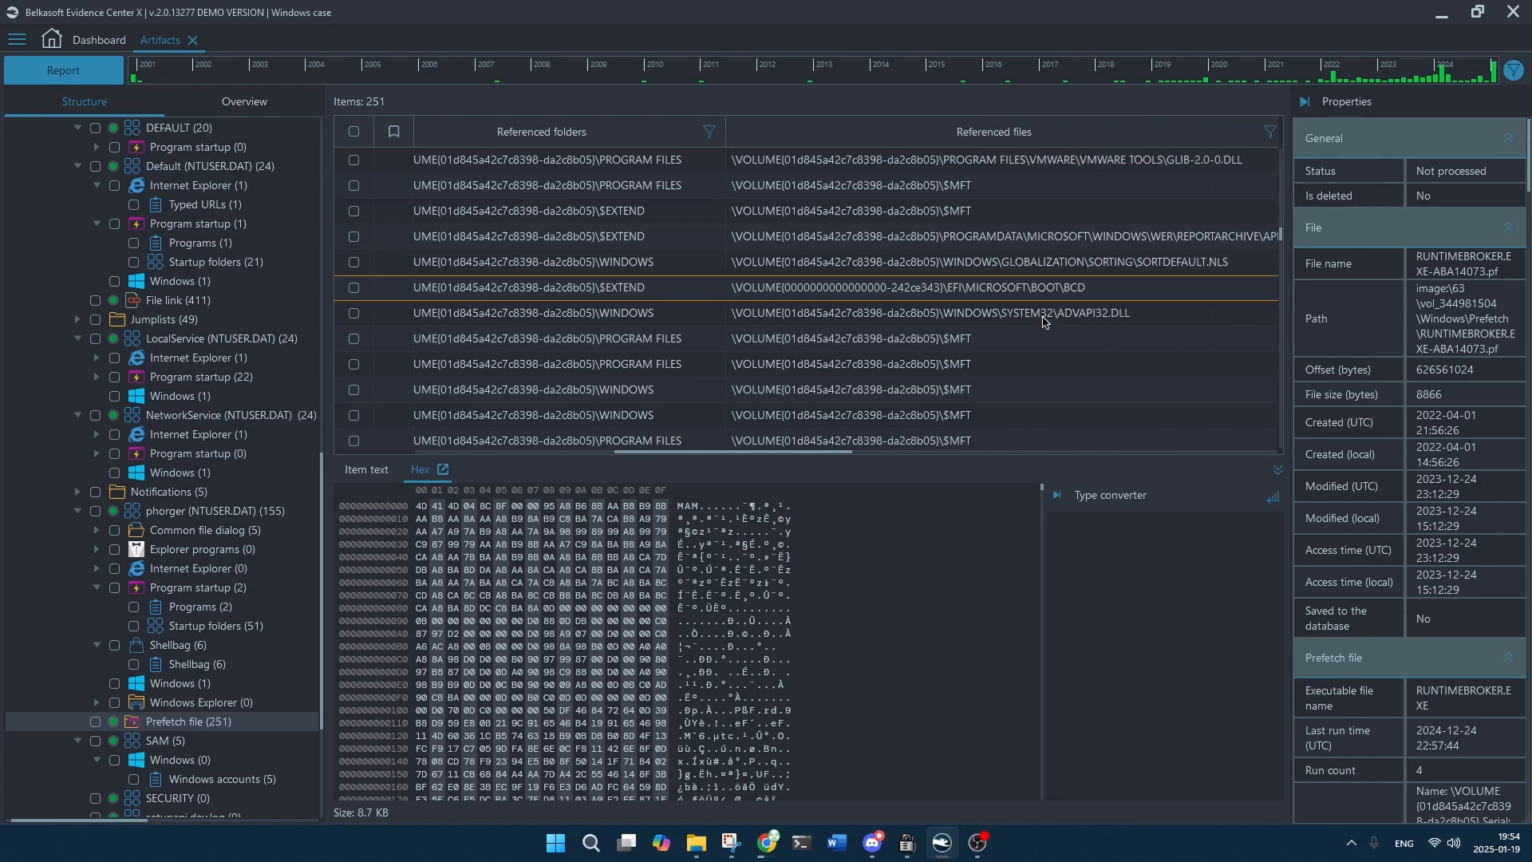
drag(830, 448, 985, 448)
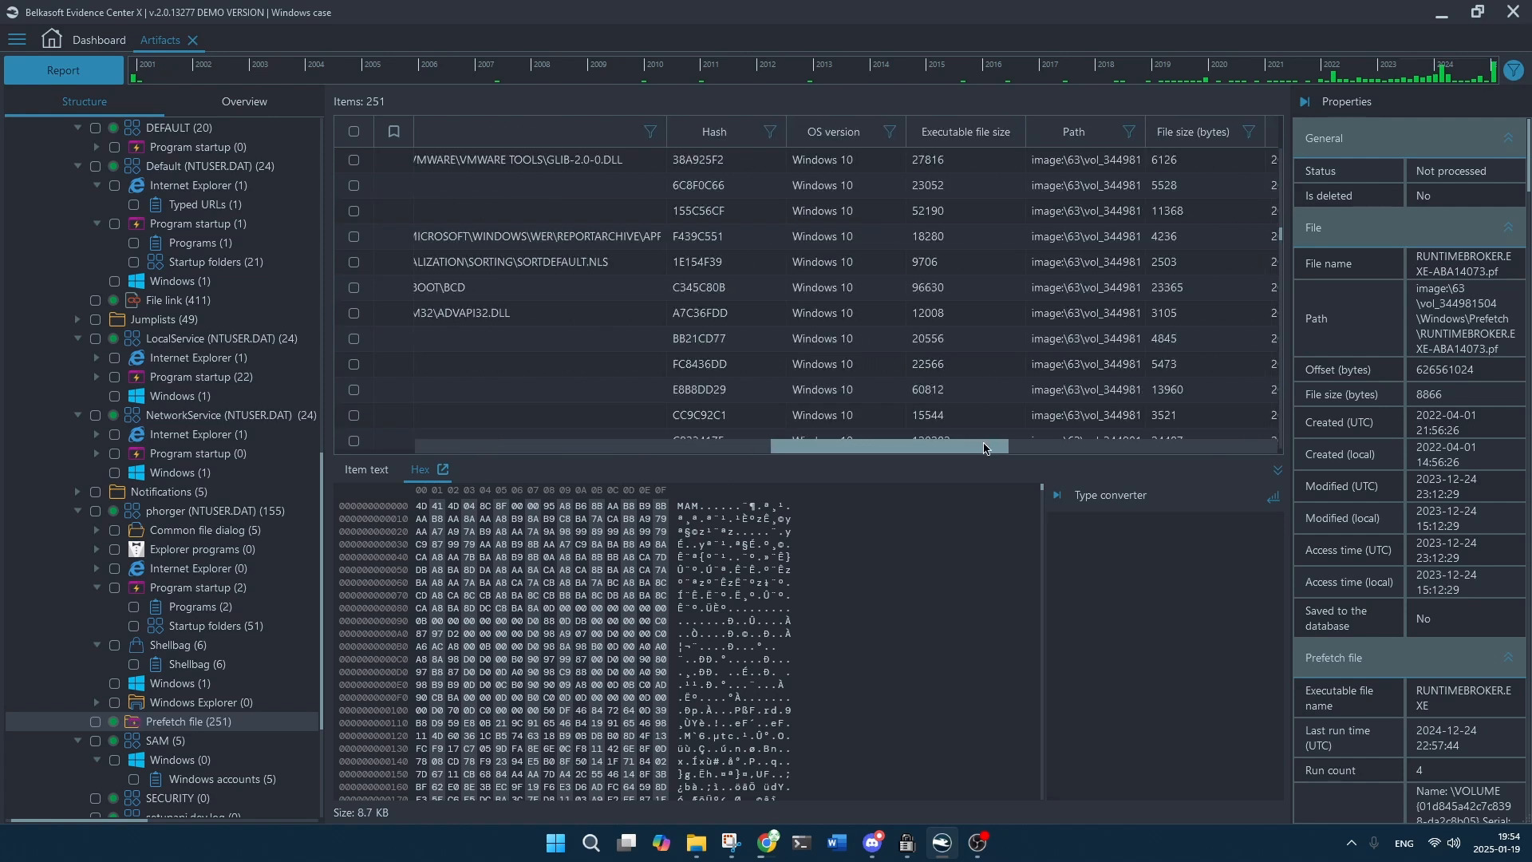
drag(668, 131, 1115, 209)
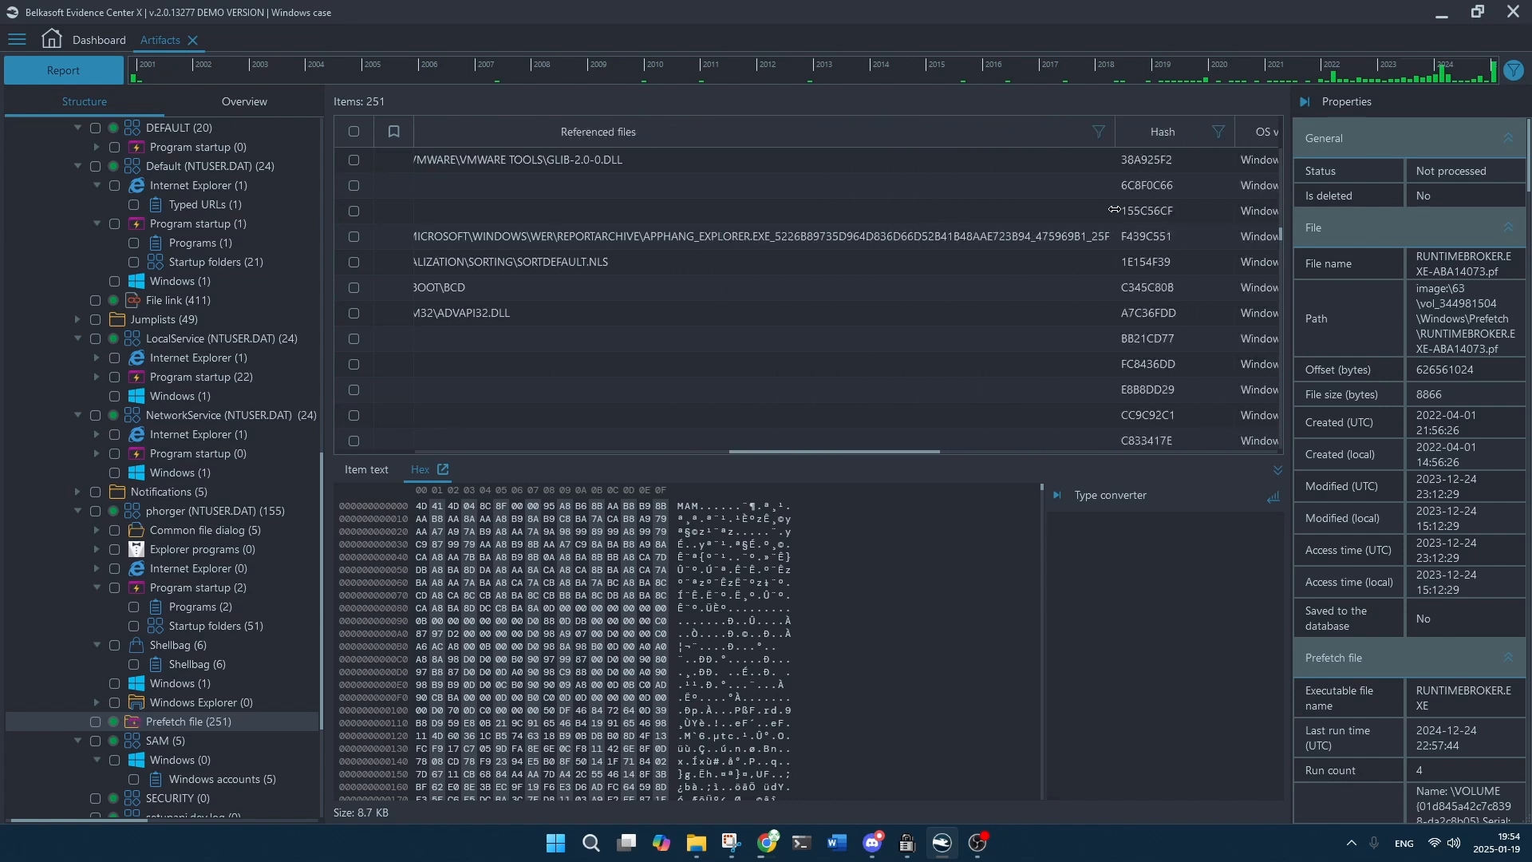
Widen the path column, return to Referenced folders and scroll through the records.
drag(855, 449, 923, 447)
drag(651, 129, 987, 192)
drag(957, 453, 723, 453)
scroll(874, 361, down, 4)
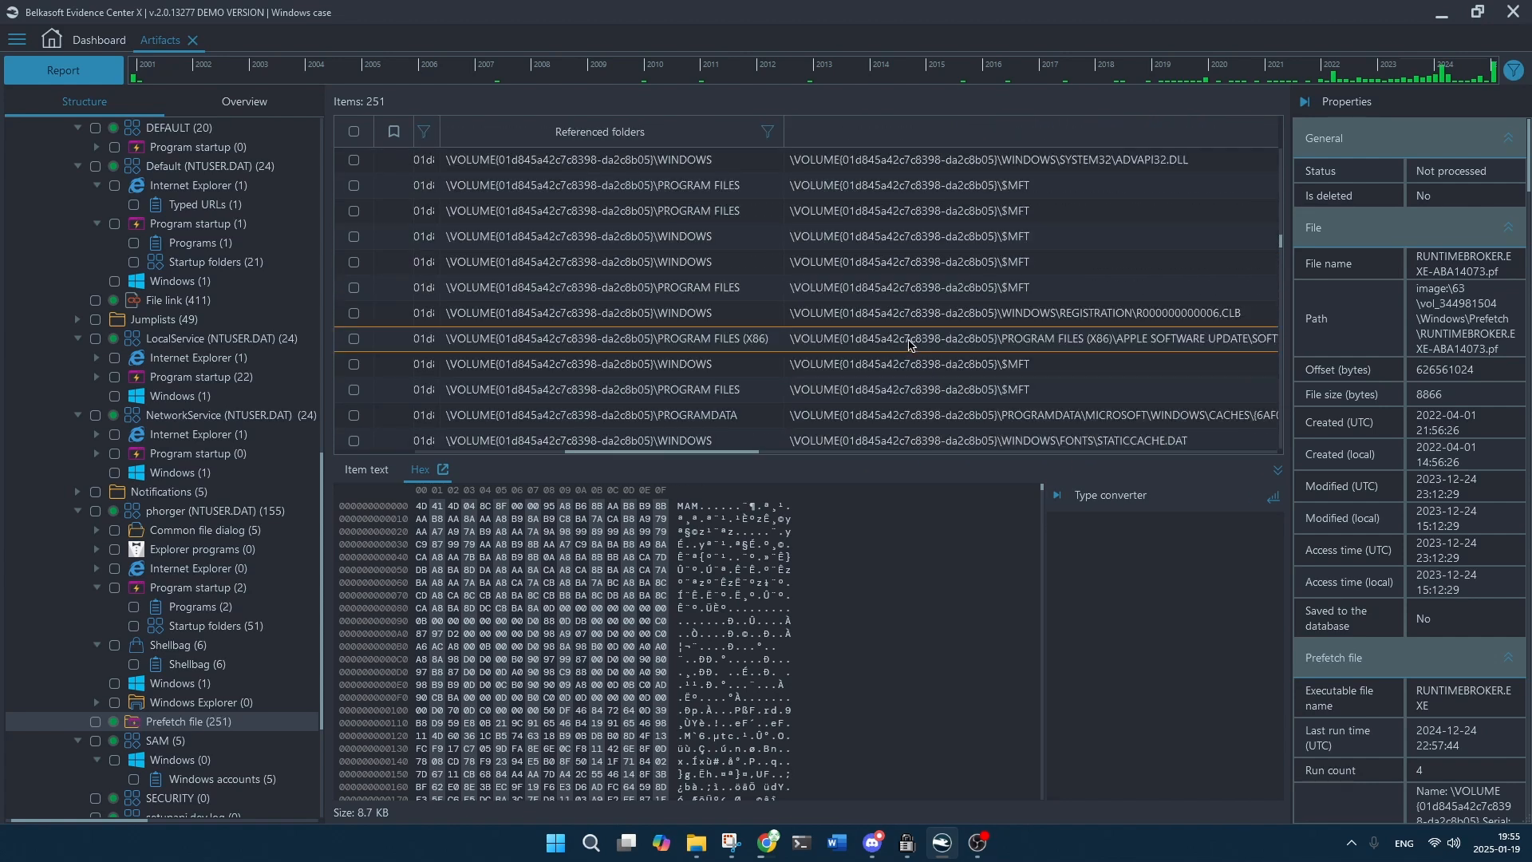
scroll(899, 334, down, 5)
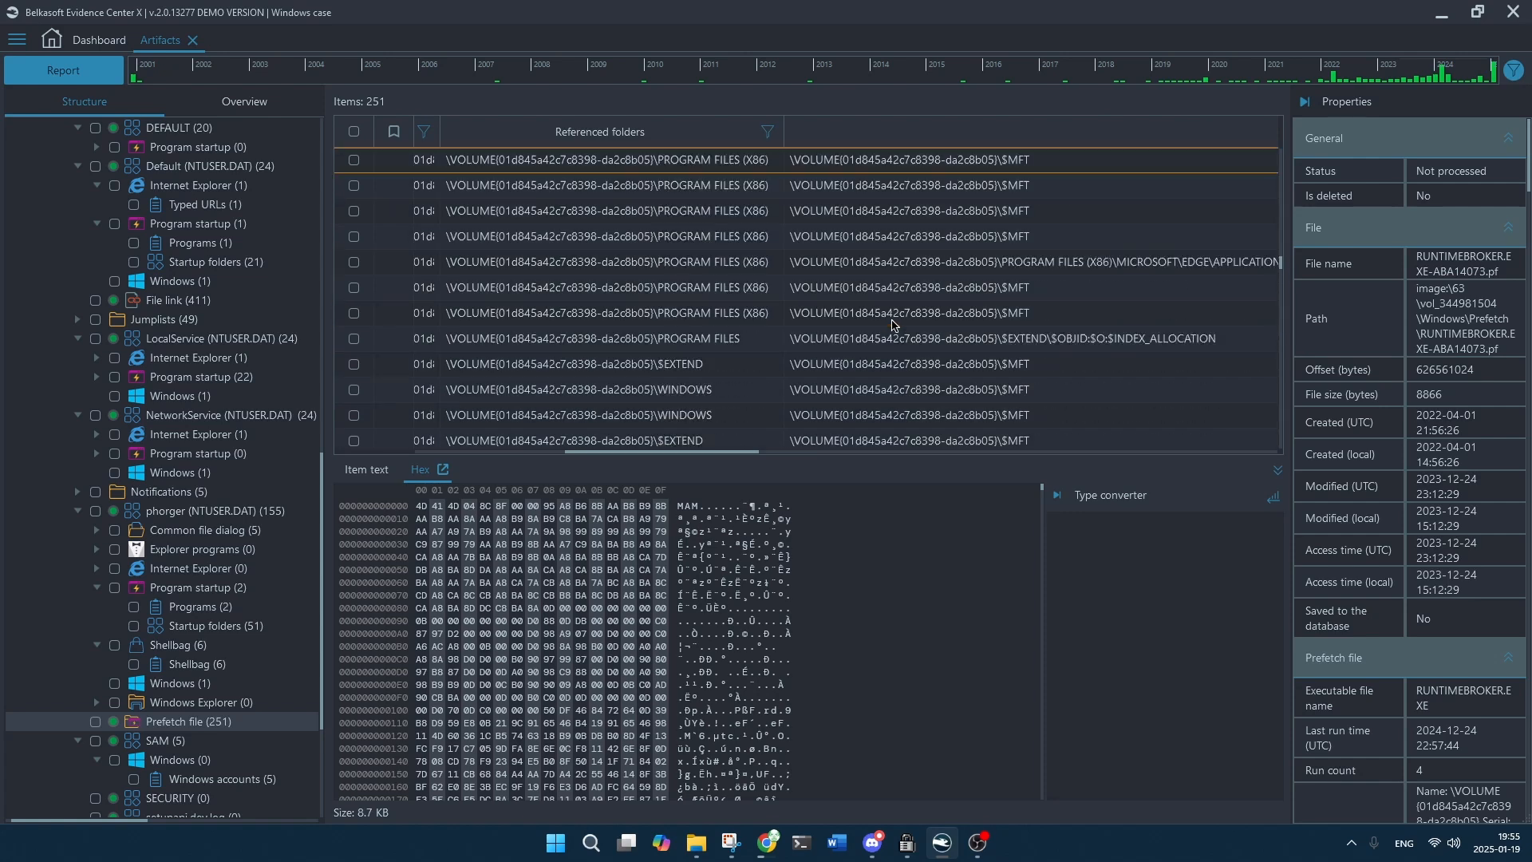
scroll(908, 275, down, 5)
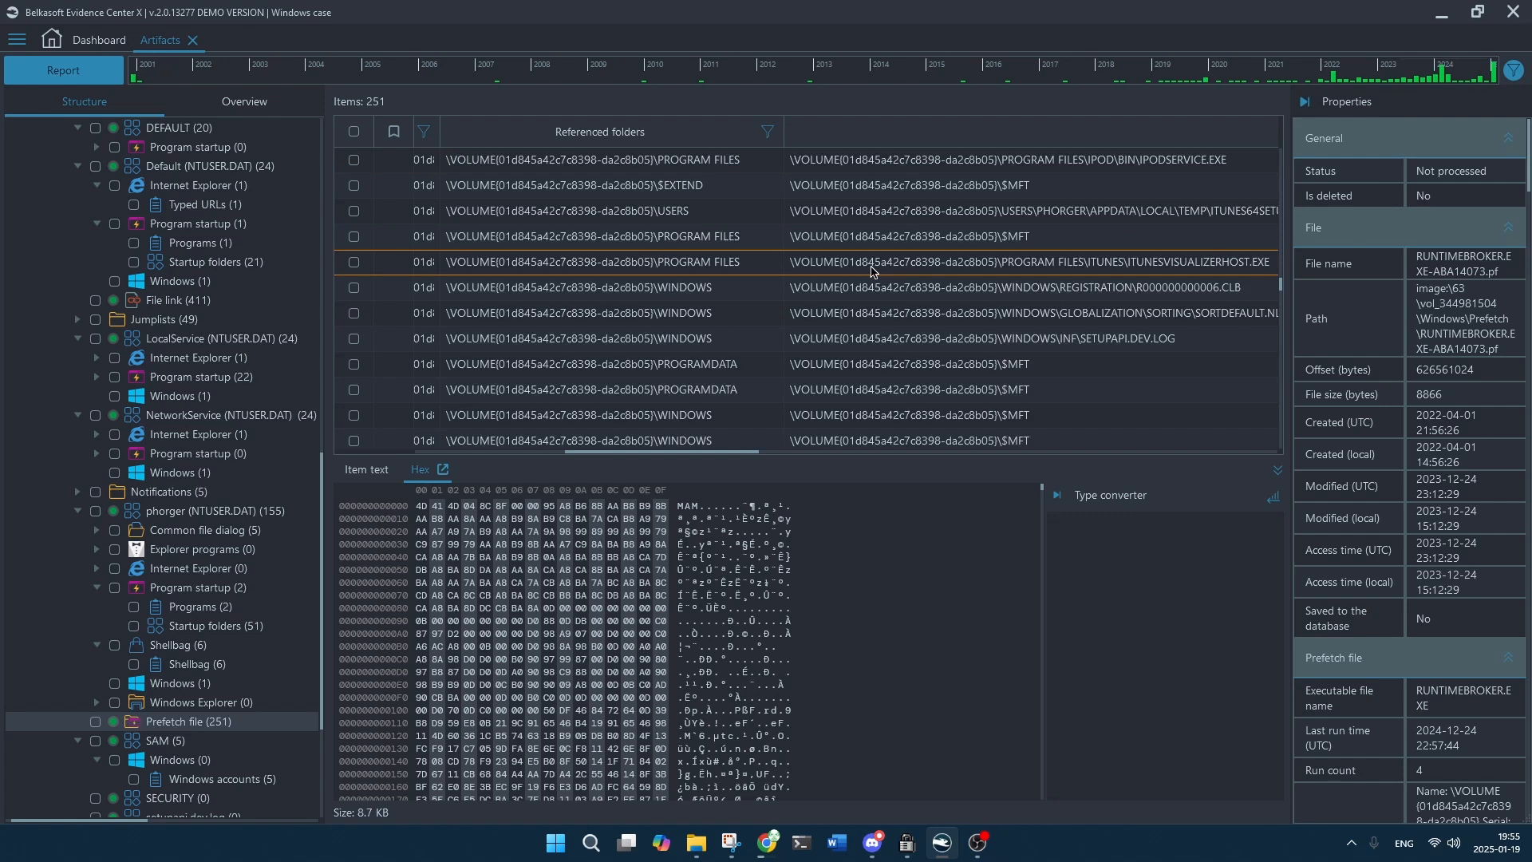
scroll(872, 271, down, 5)
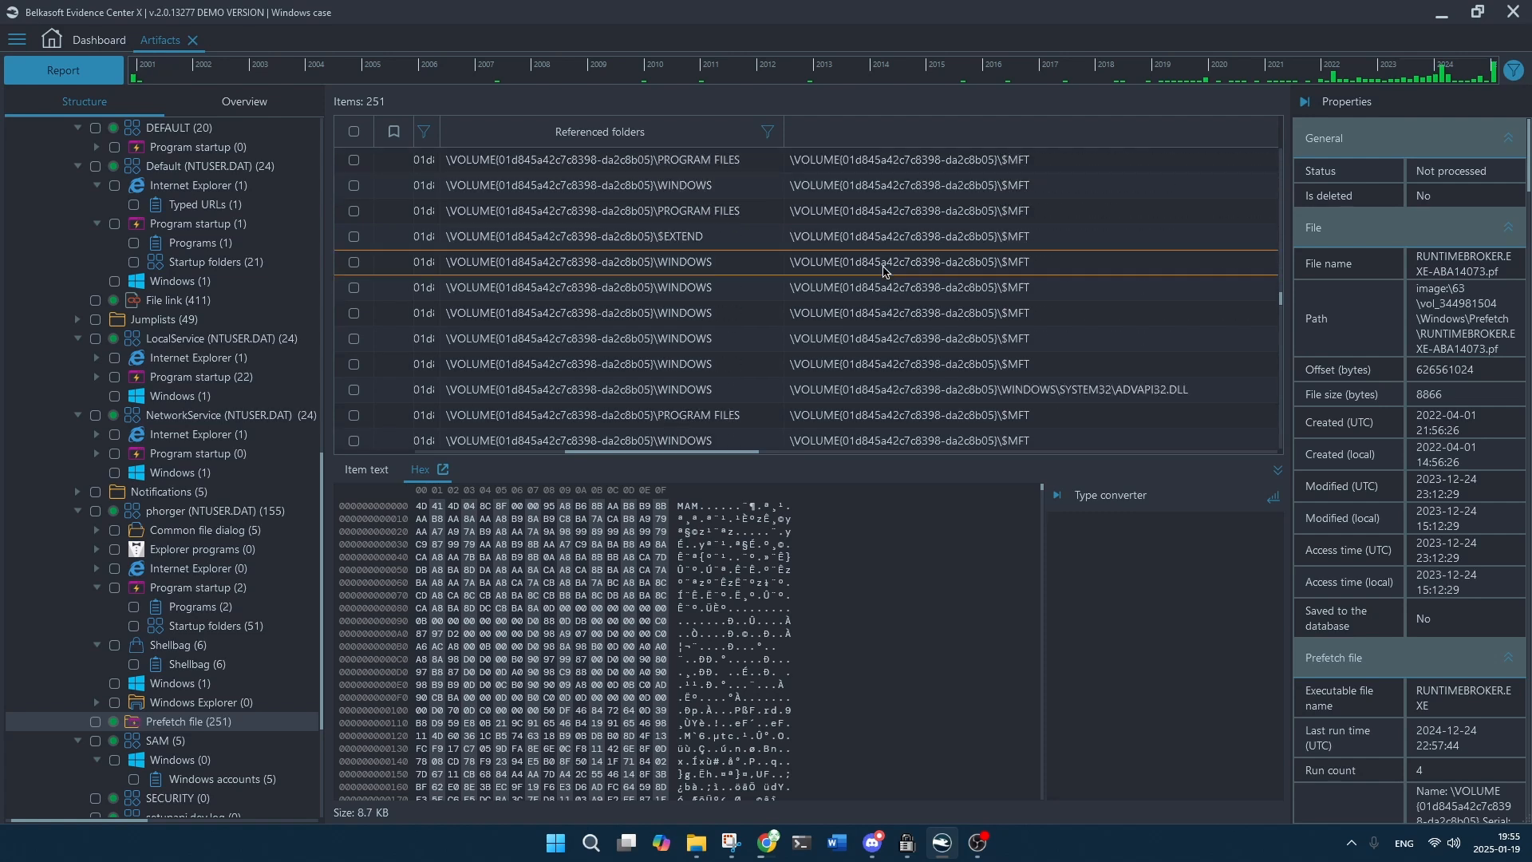
scroll(886, 270, down, 5)
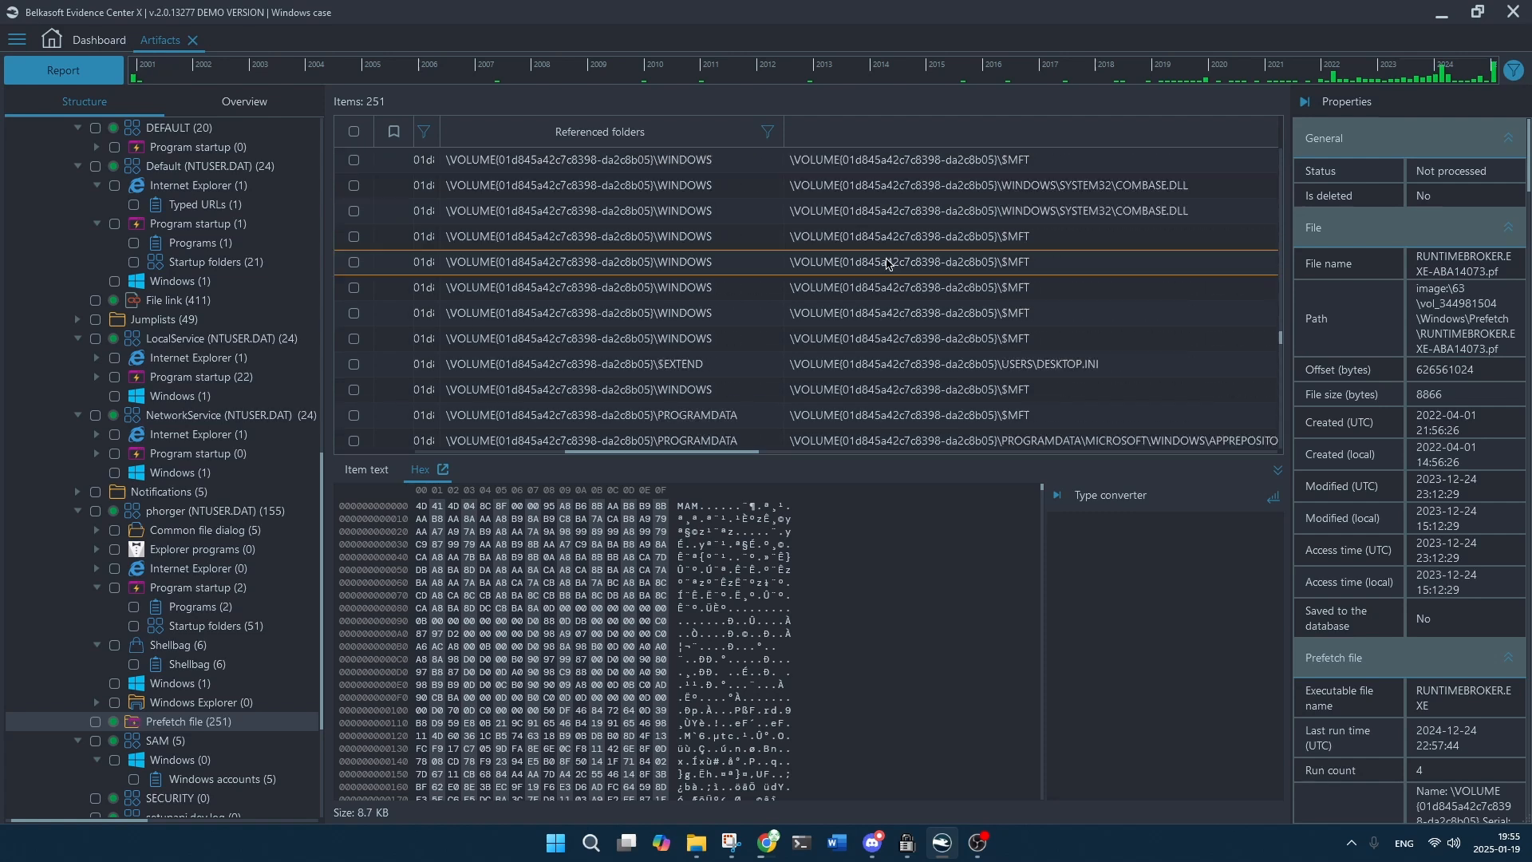
Scroll the prefetch table sideways to show Hash, OS version, executable size and Path columns.
drag(755, 449, 1101, 465)
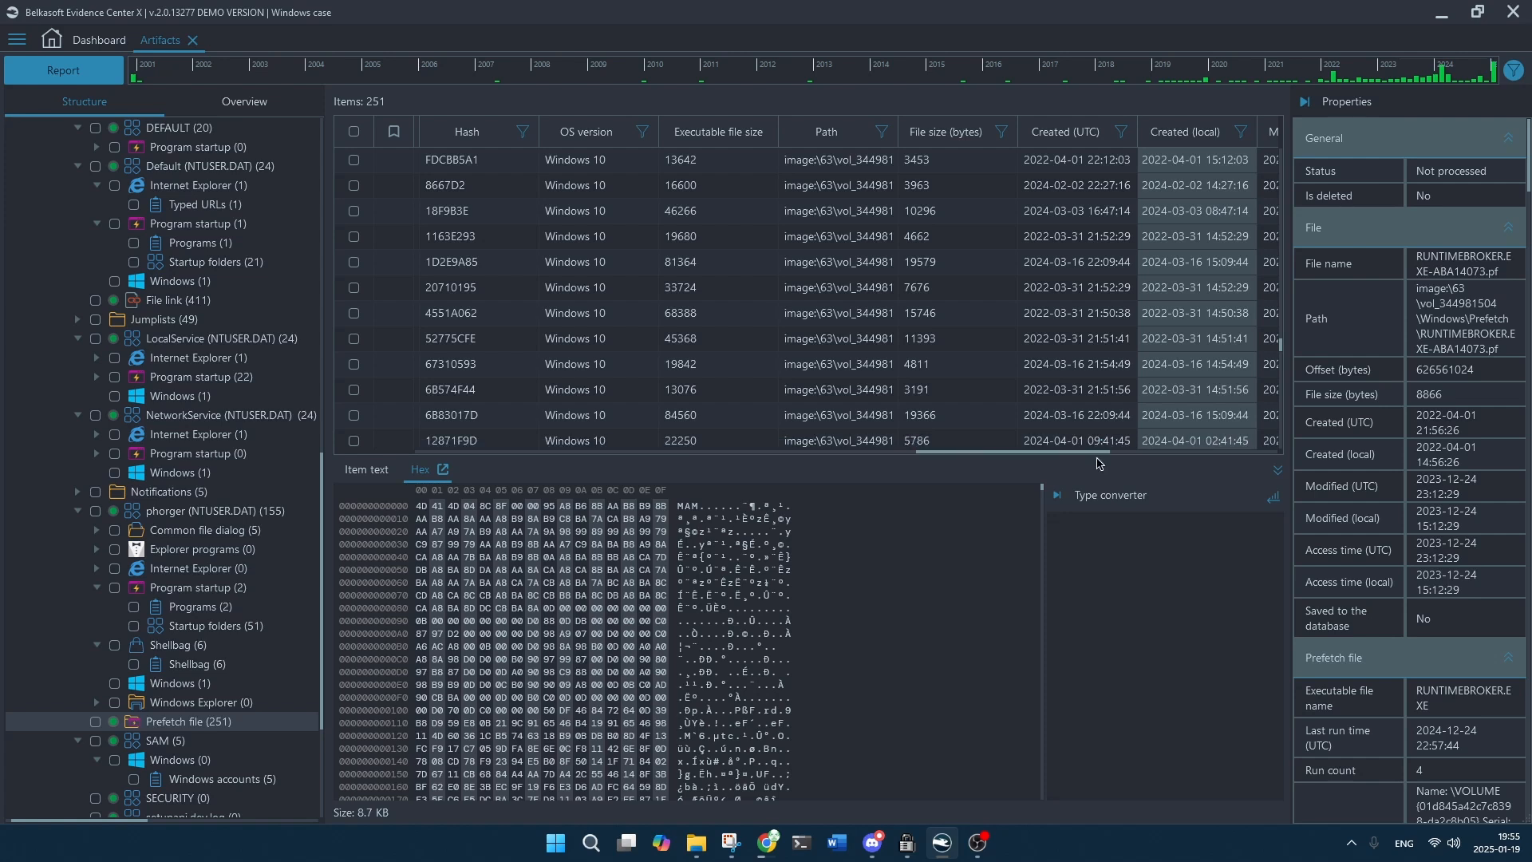
drag(1081, 445, 1274, 451)
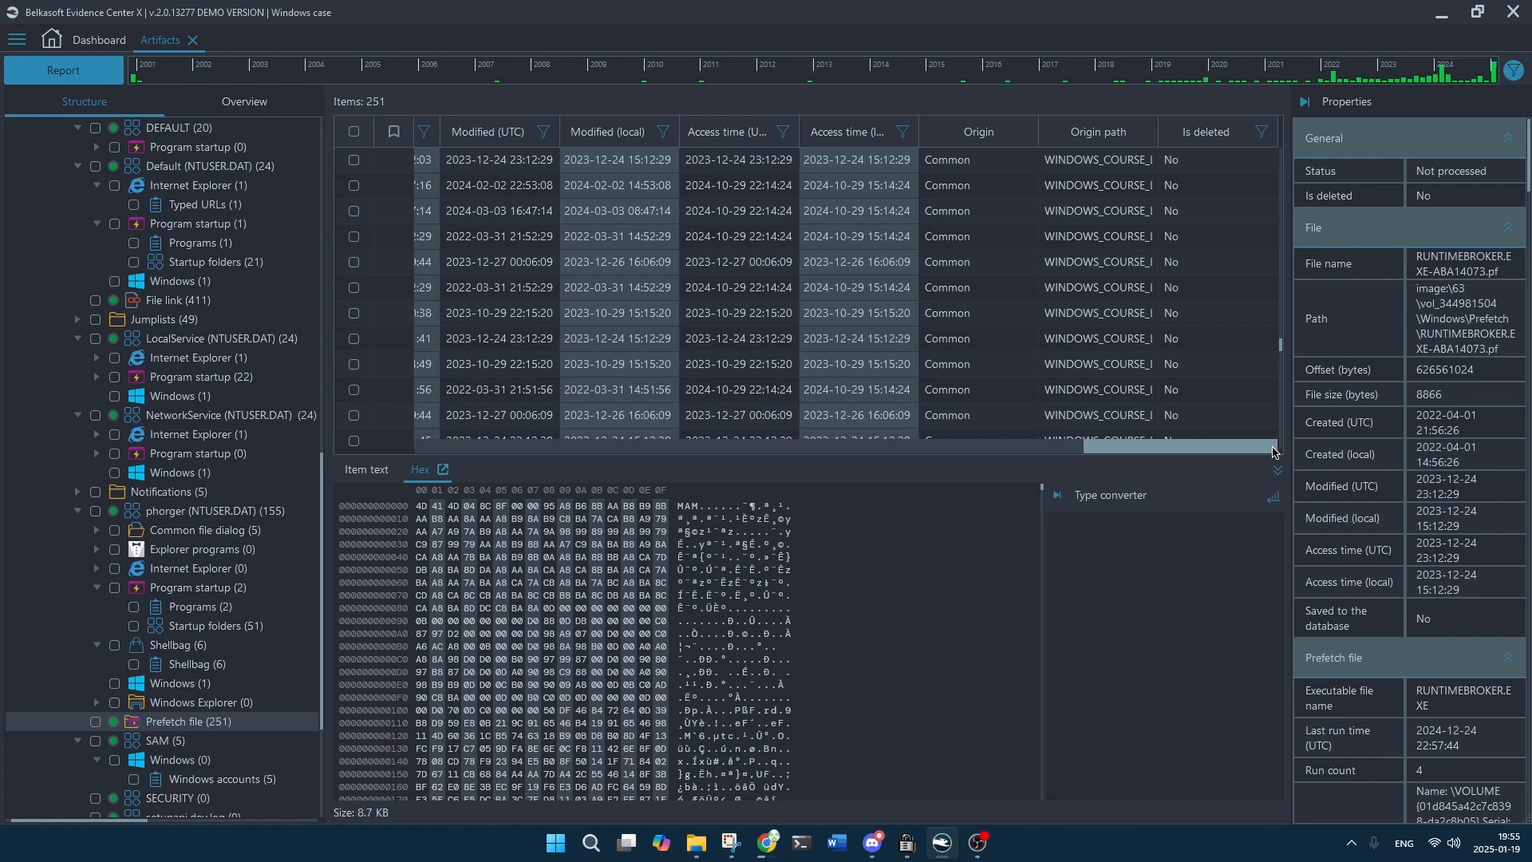
drag(1239, 449, 1179, 448)
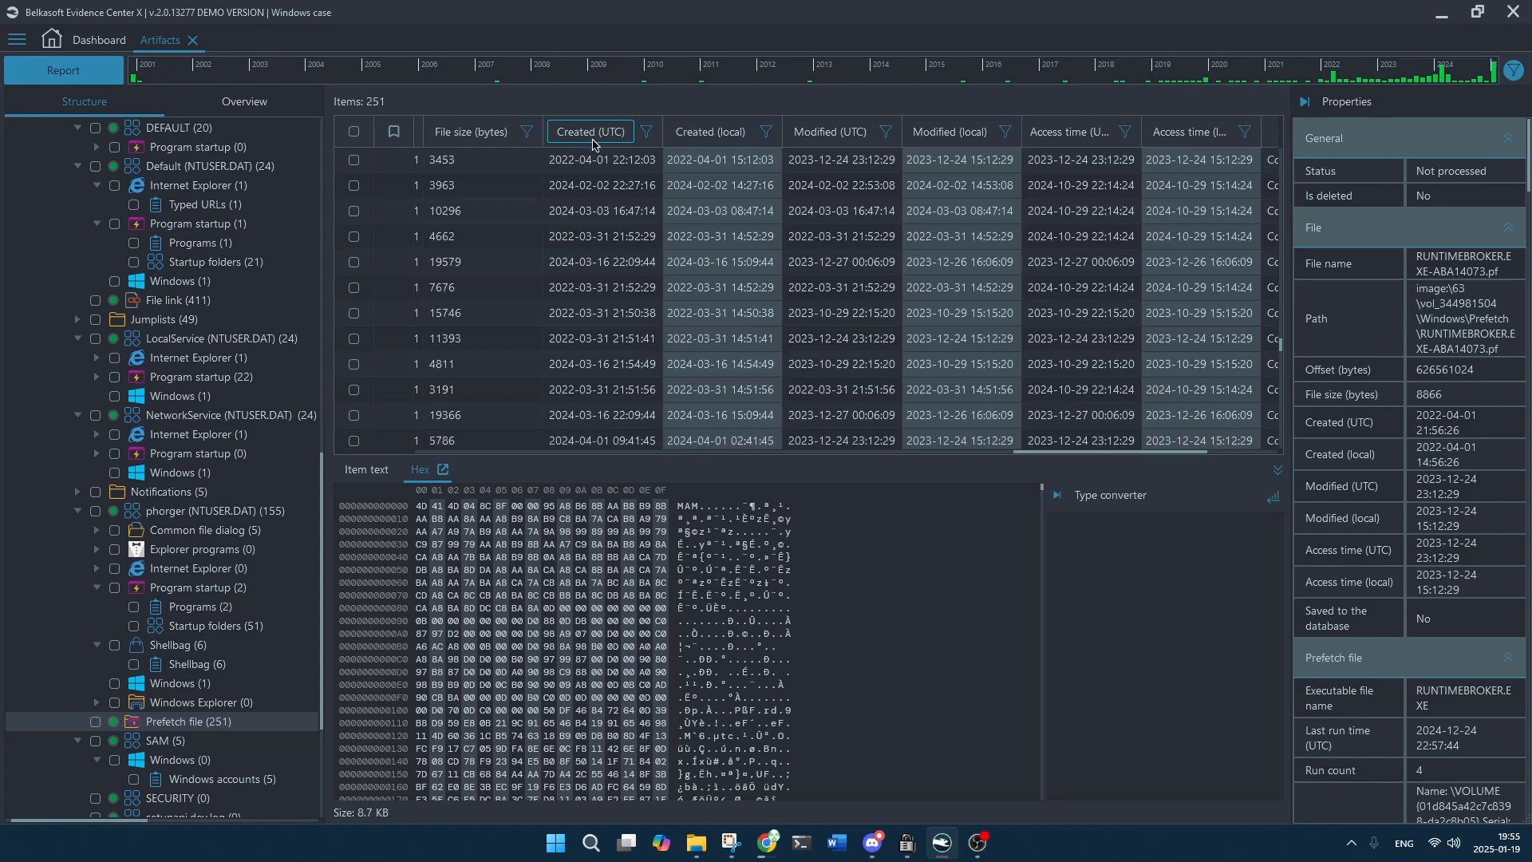
drag(1054, 448, 964, 448)
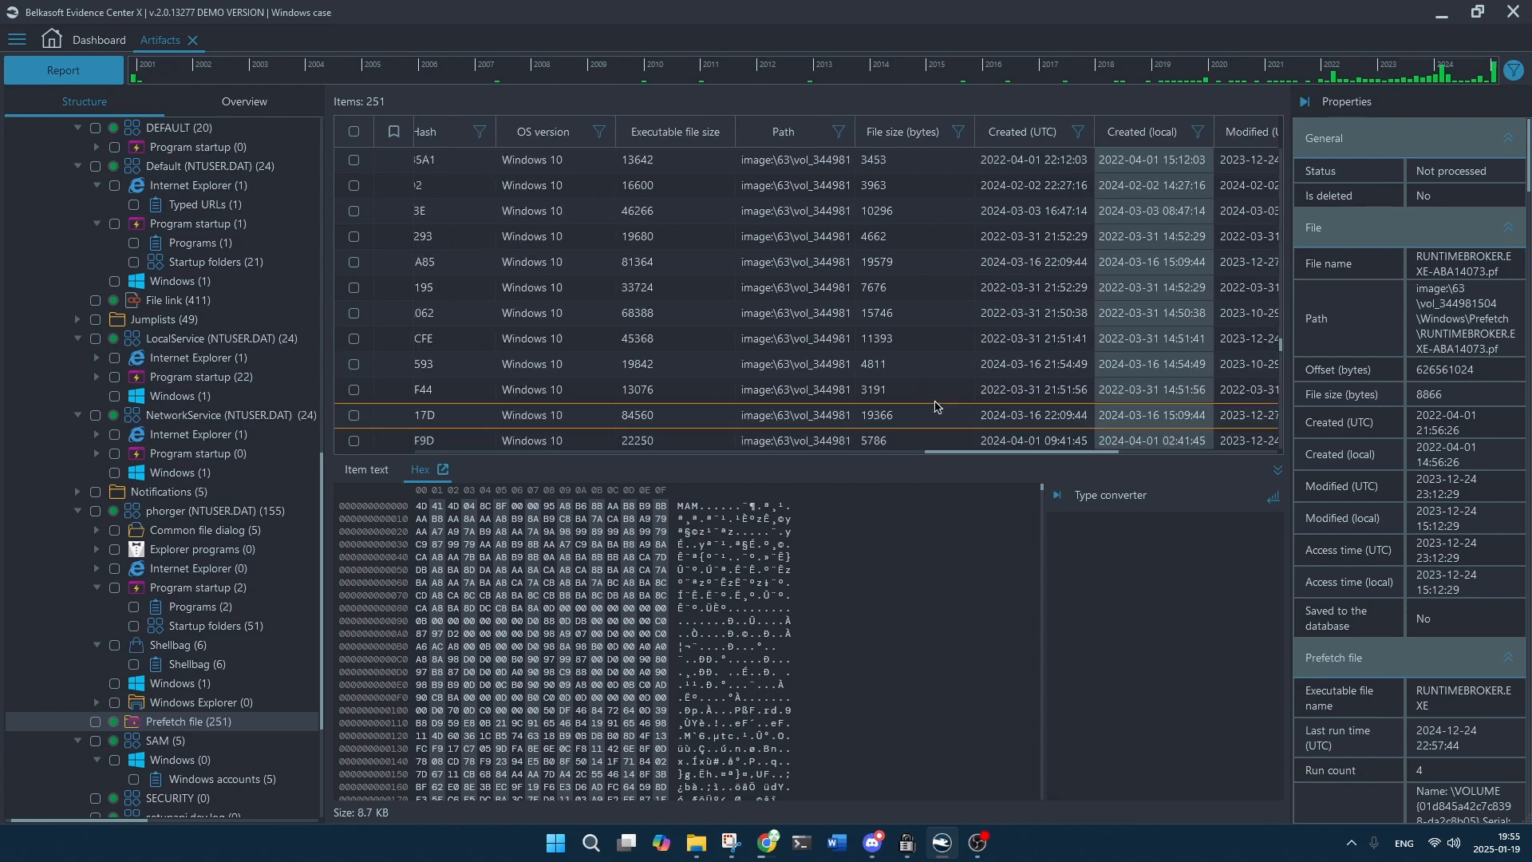
scroll(891, 317, down, 5)
scroll(891, 317, down, 3)
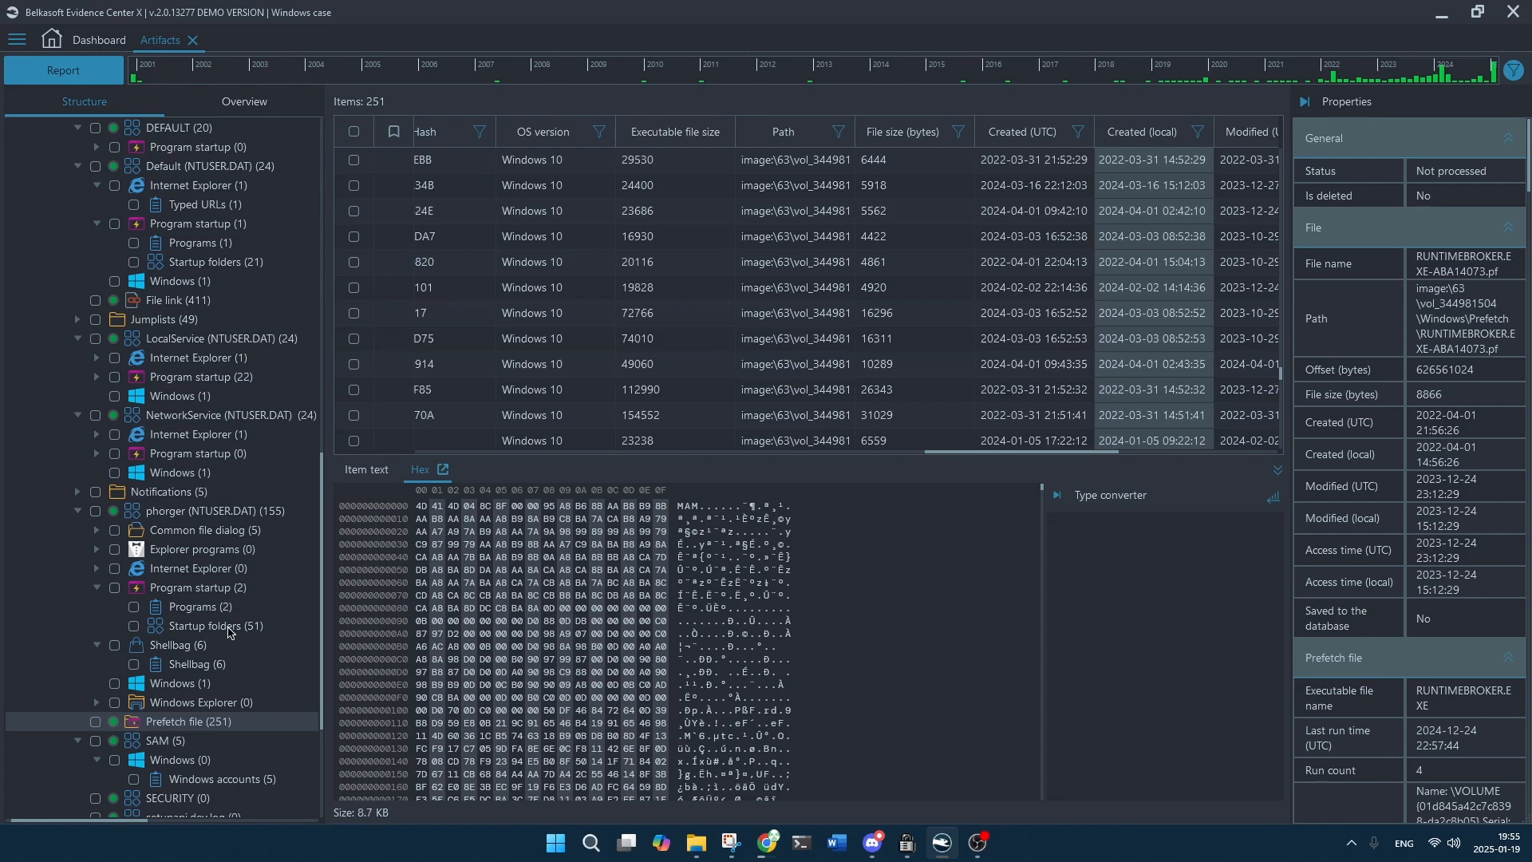
scroll(227, 630, down, 2)
scroll(227, 629, down, 1)
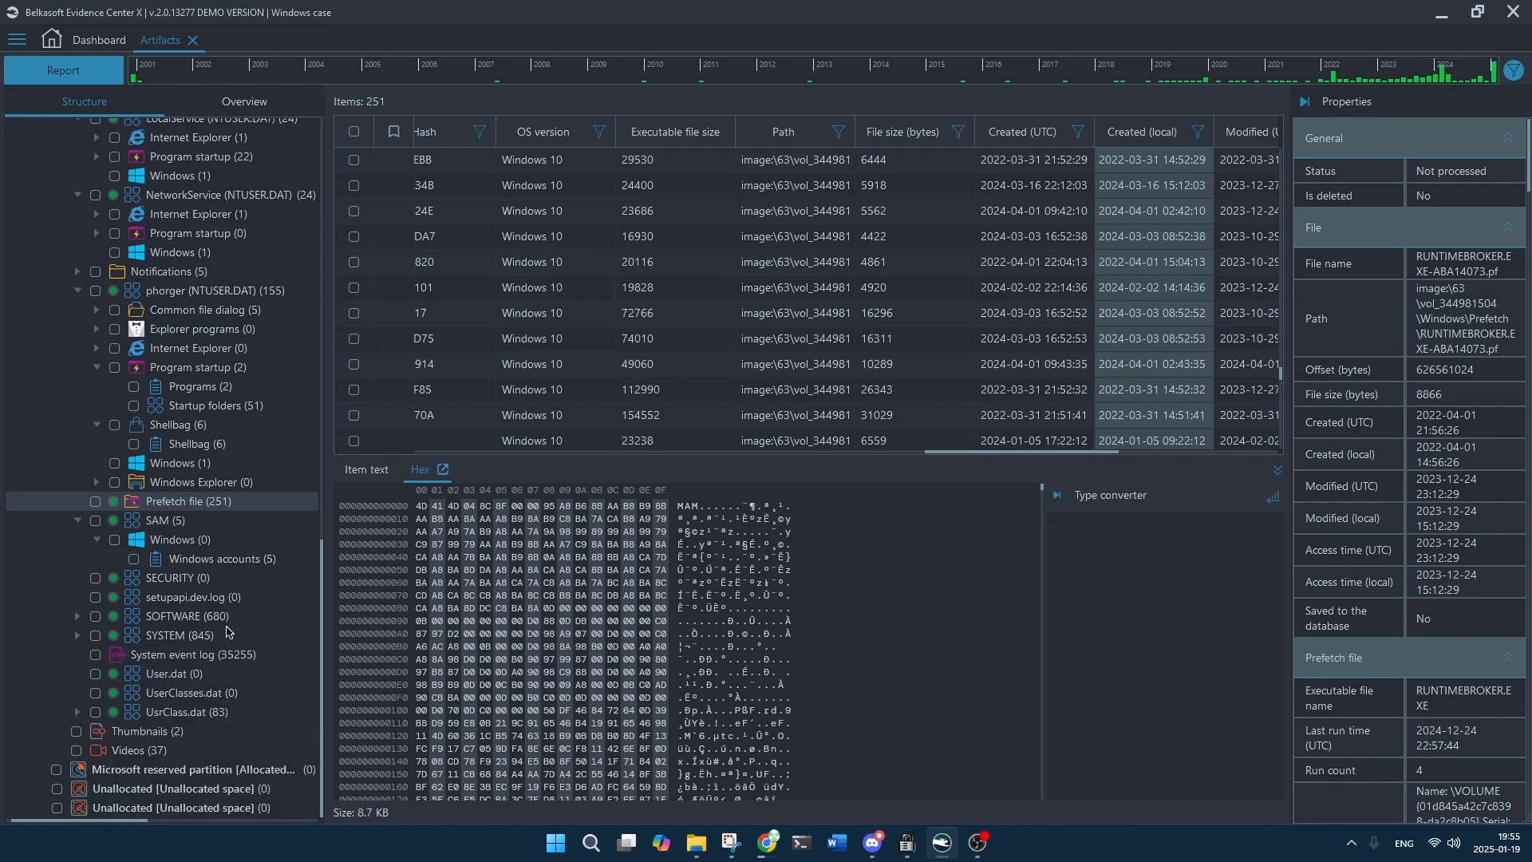
Check SECURITY and setupapi.dev.log, then open SOFTWARE (680) > Change default file associations (404).
click(182, 580)
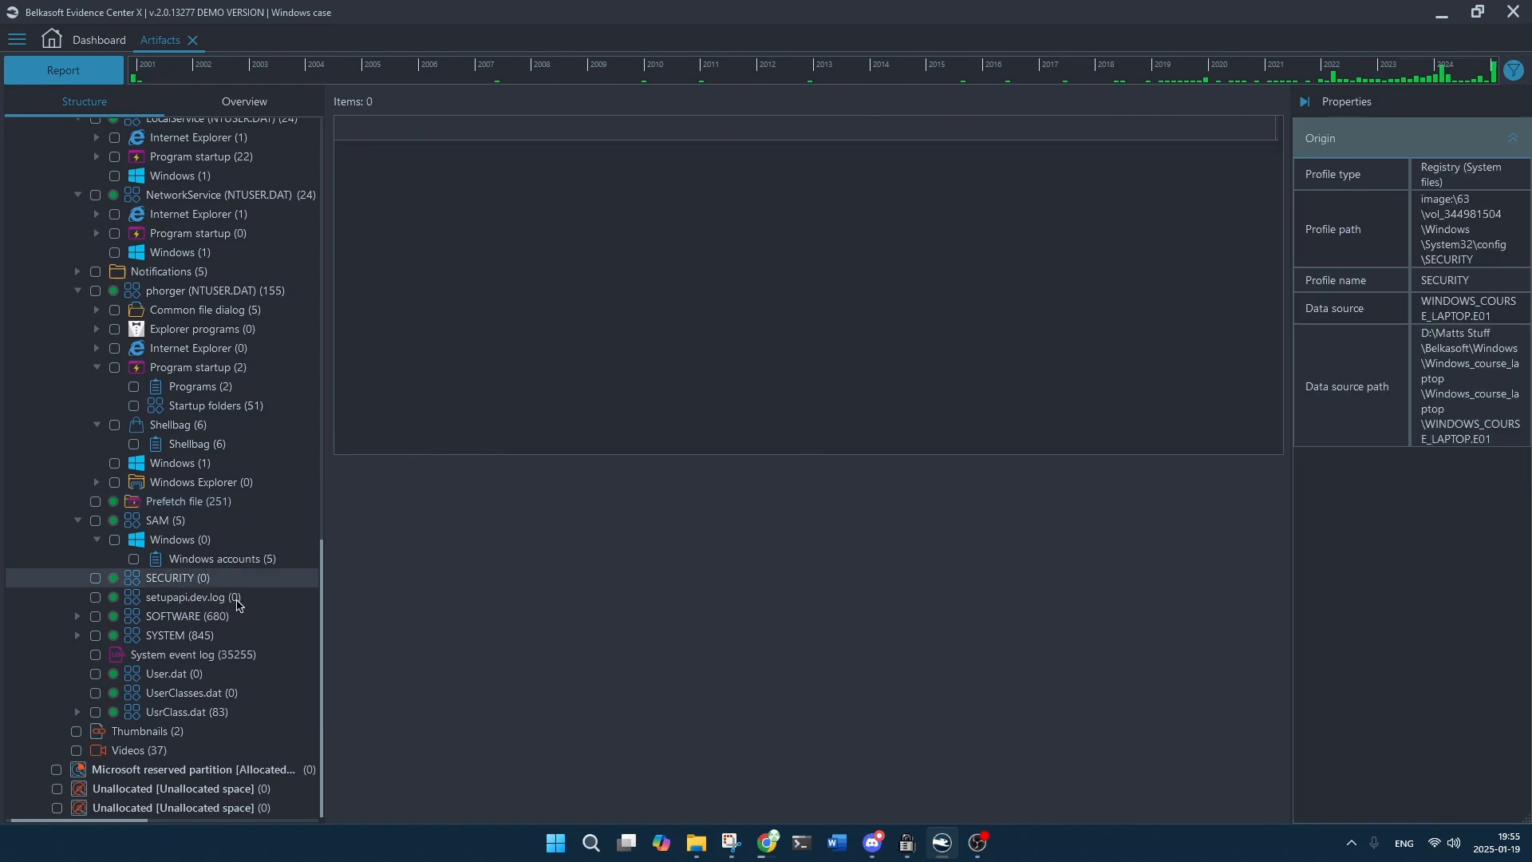
click(238, 601)
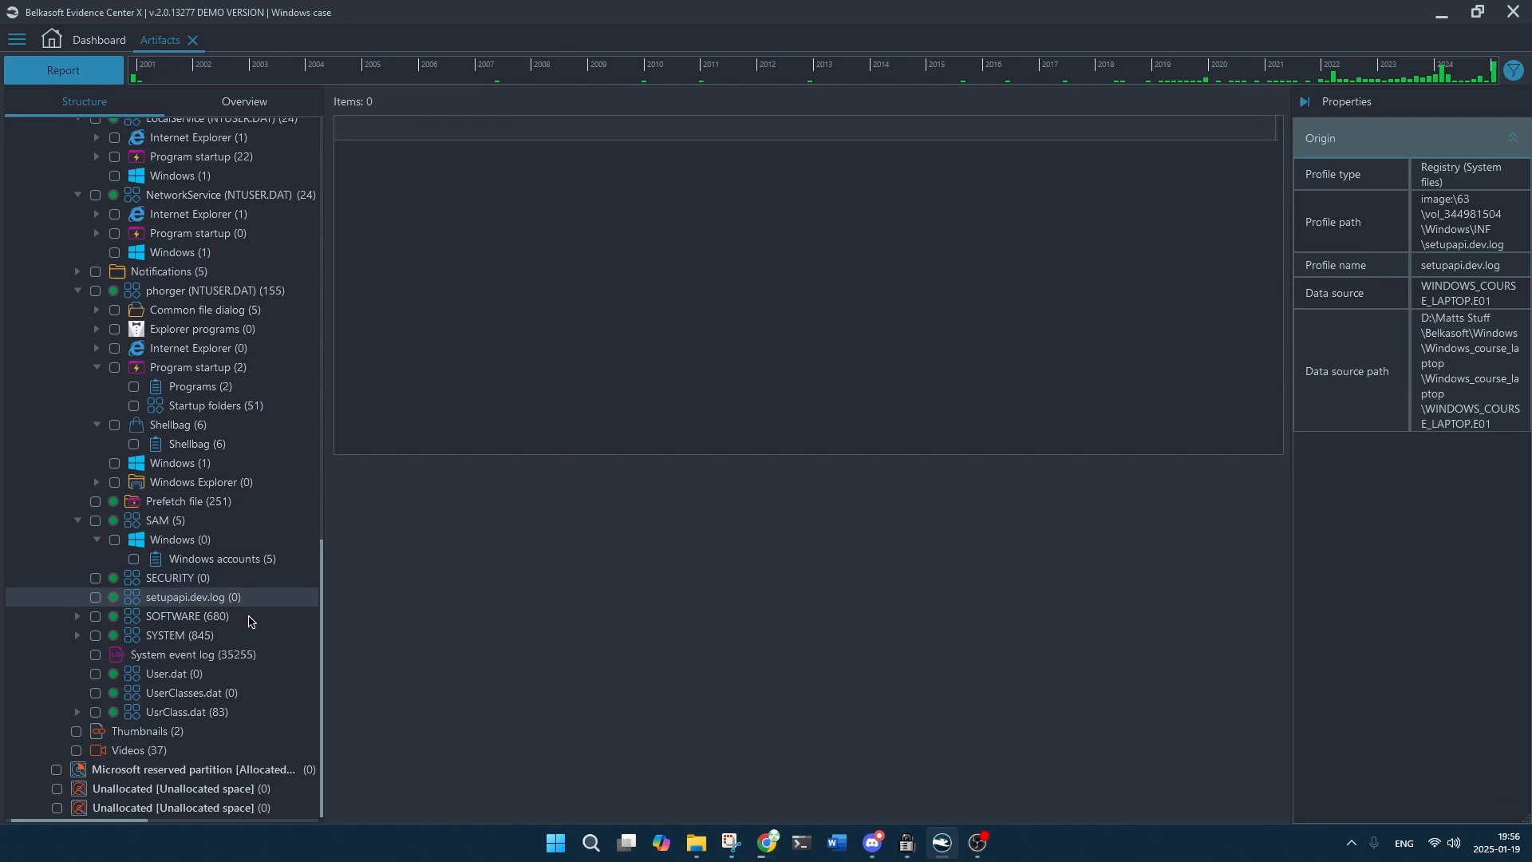
click(78, 615)
scroll(248, 618, down, 1)
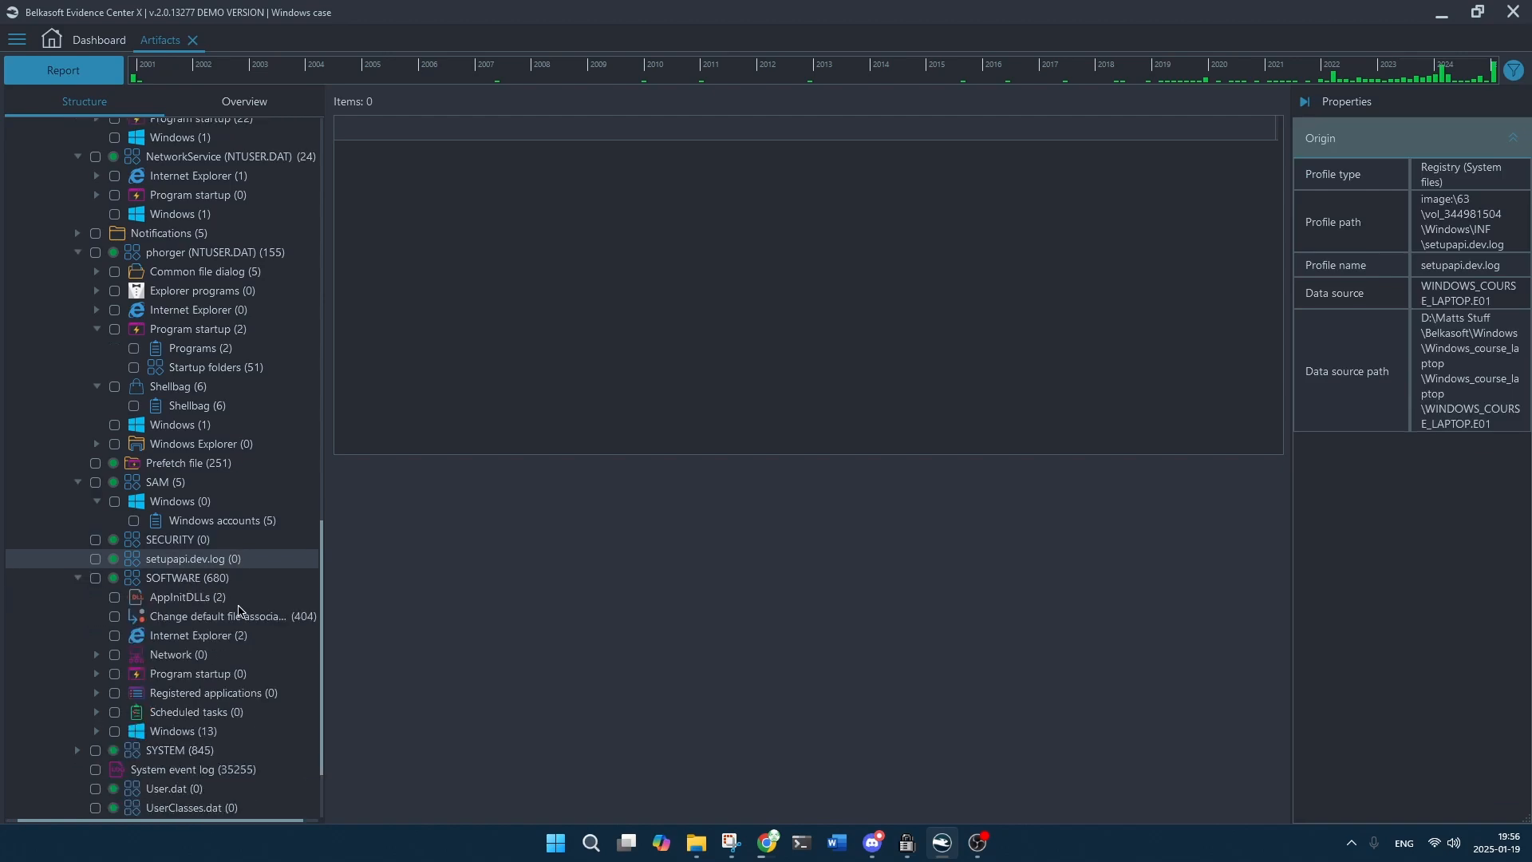
click(228, 578)
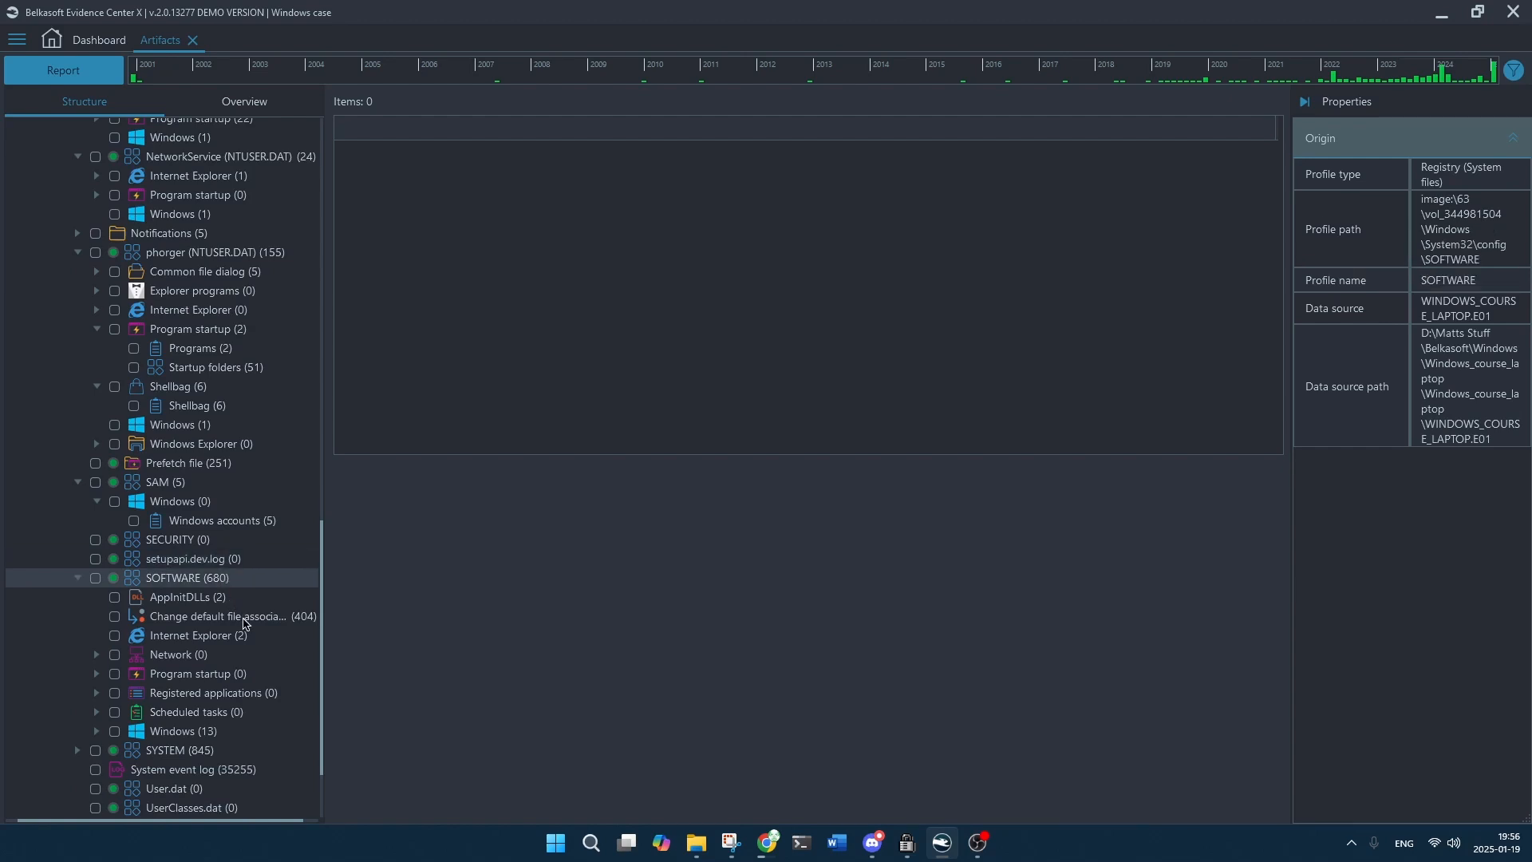
click(243, 619)
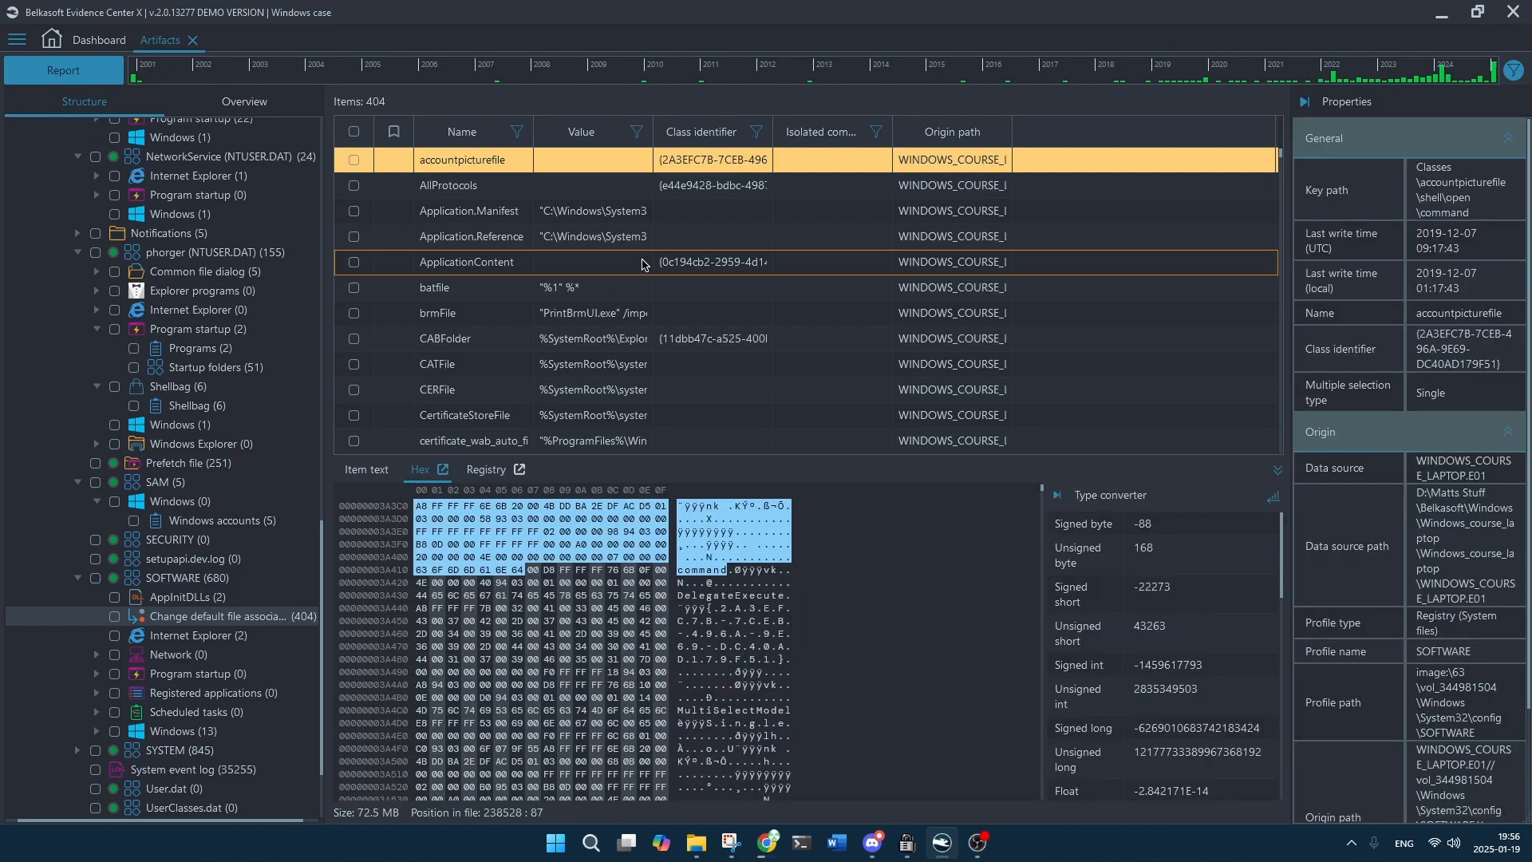
Scroll the file associations list and select the iTunes.aif entry.
scroll(643, 264, down, 2)
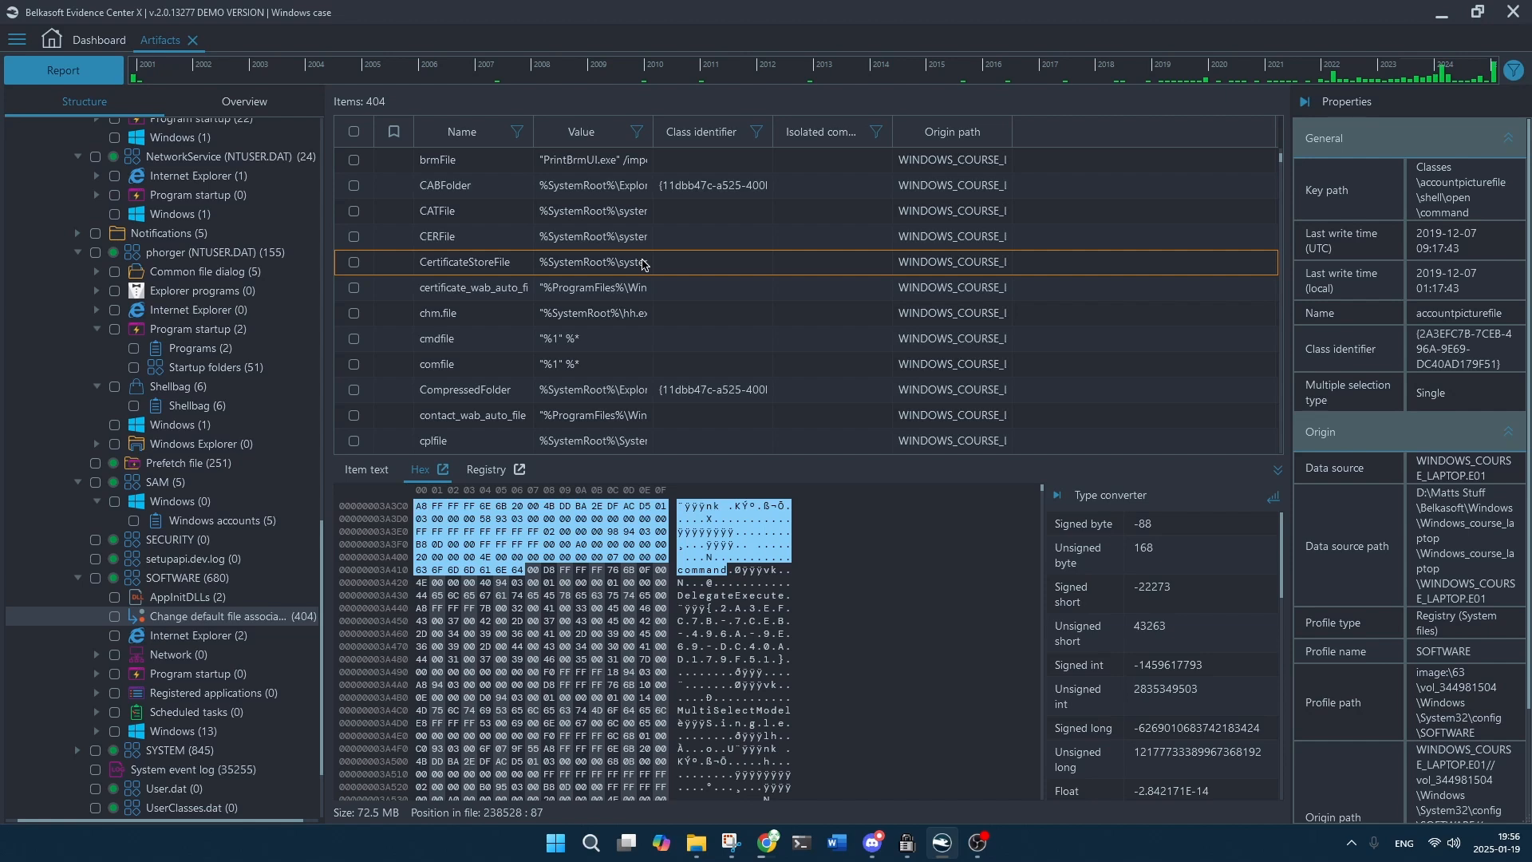
scroll(643, 264, down, 2)
scroll(643, 264, down, 2)
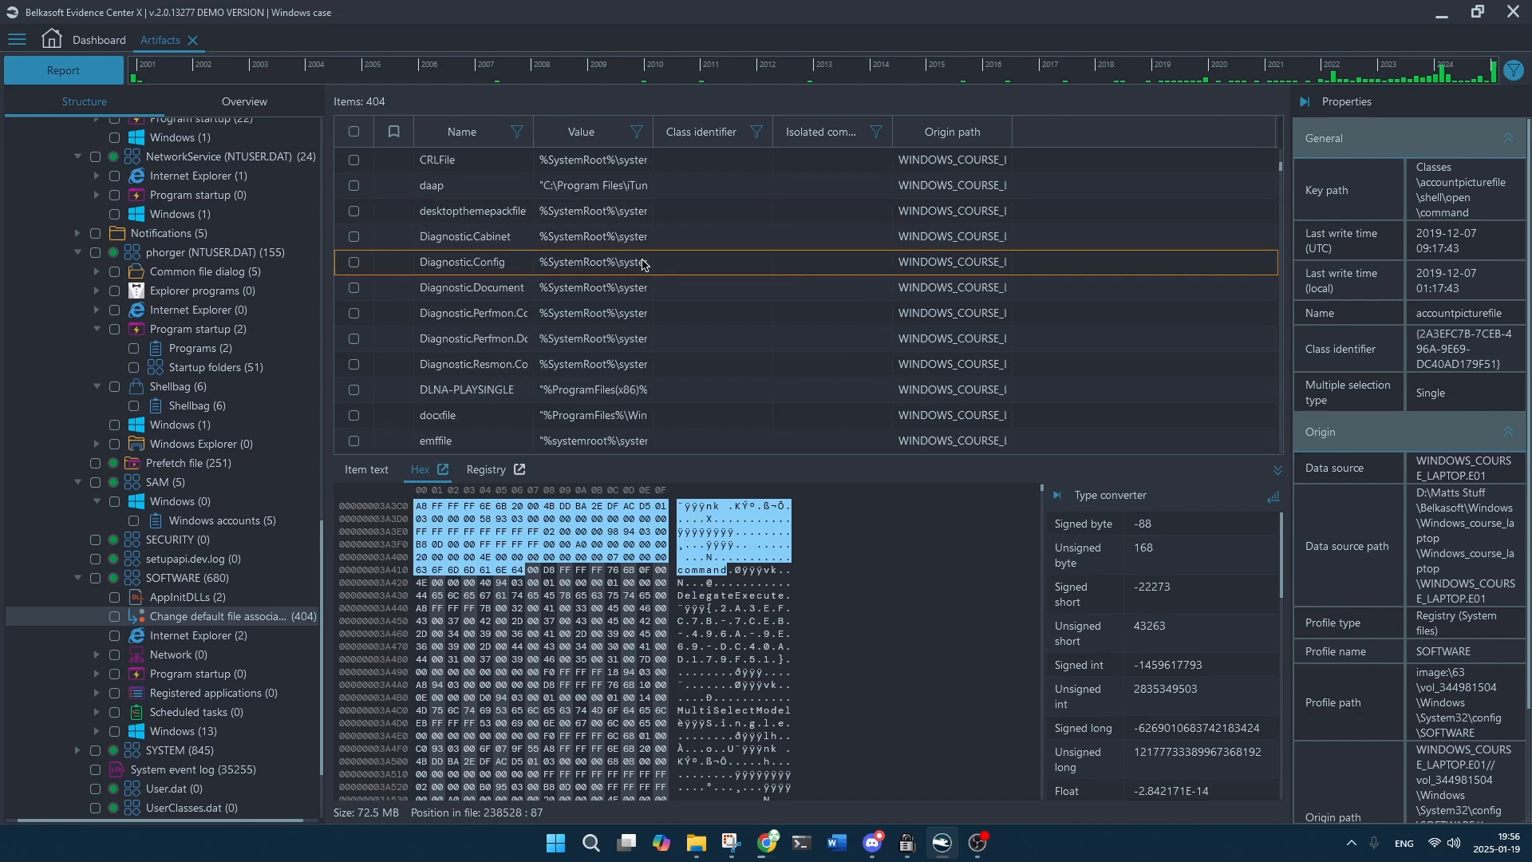
scroll(643, 264, down, 2)
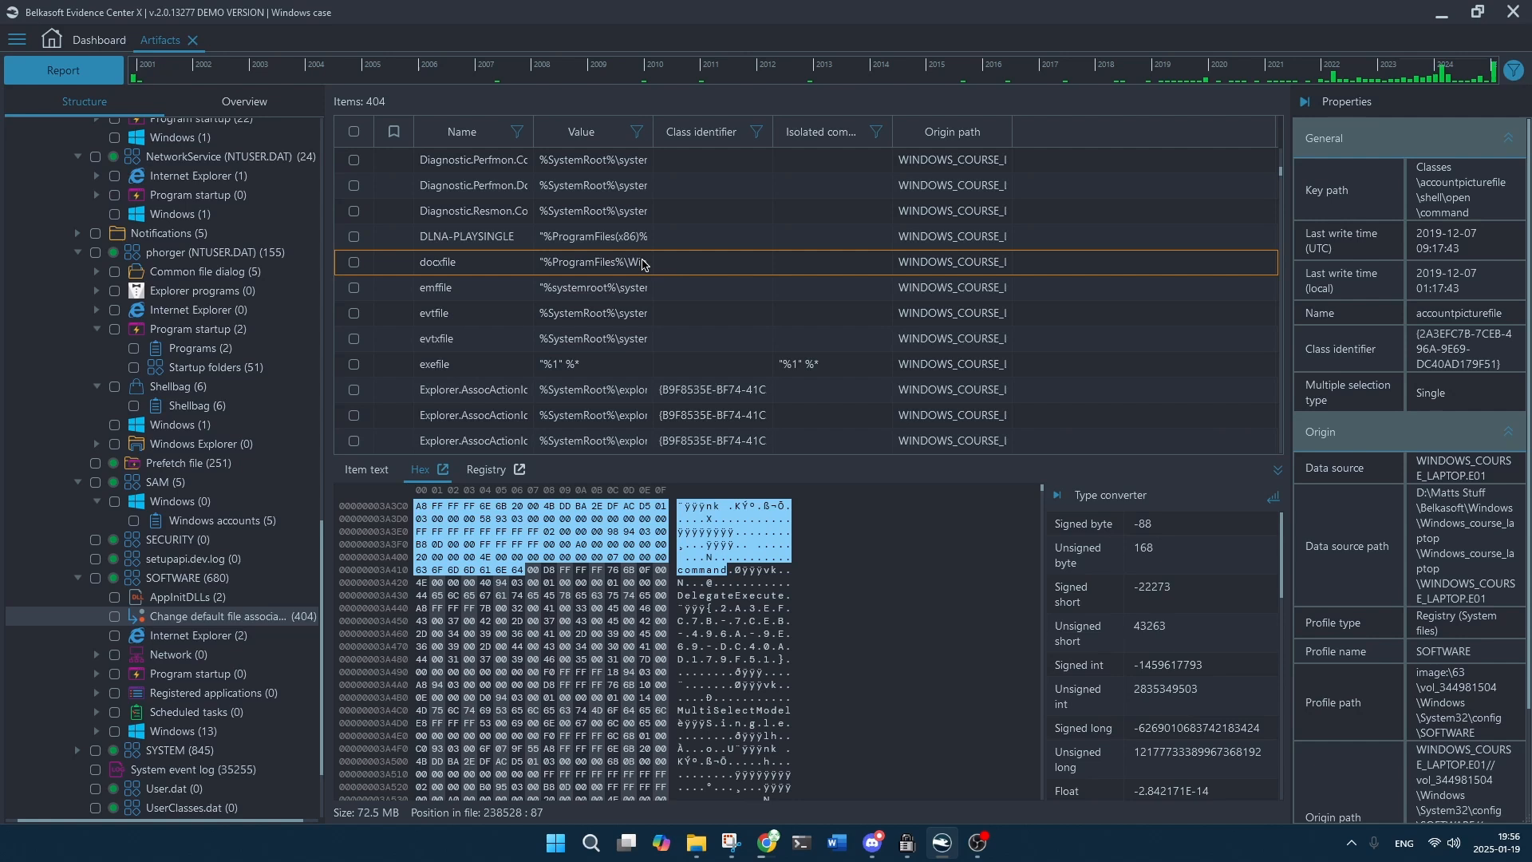
scroll(643, 264, down, 2)
scroll(643, 264, down, 8)
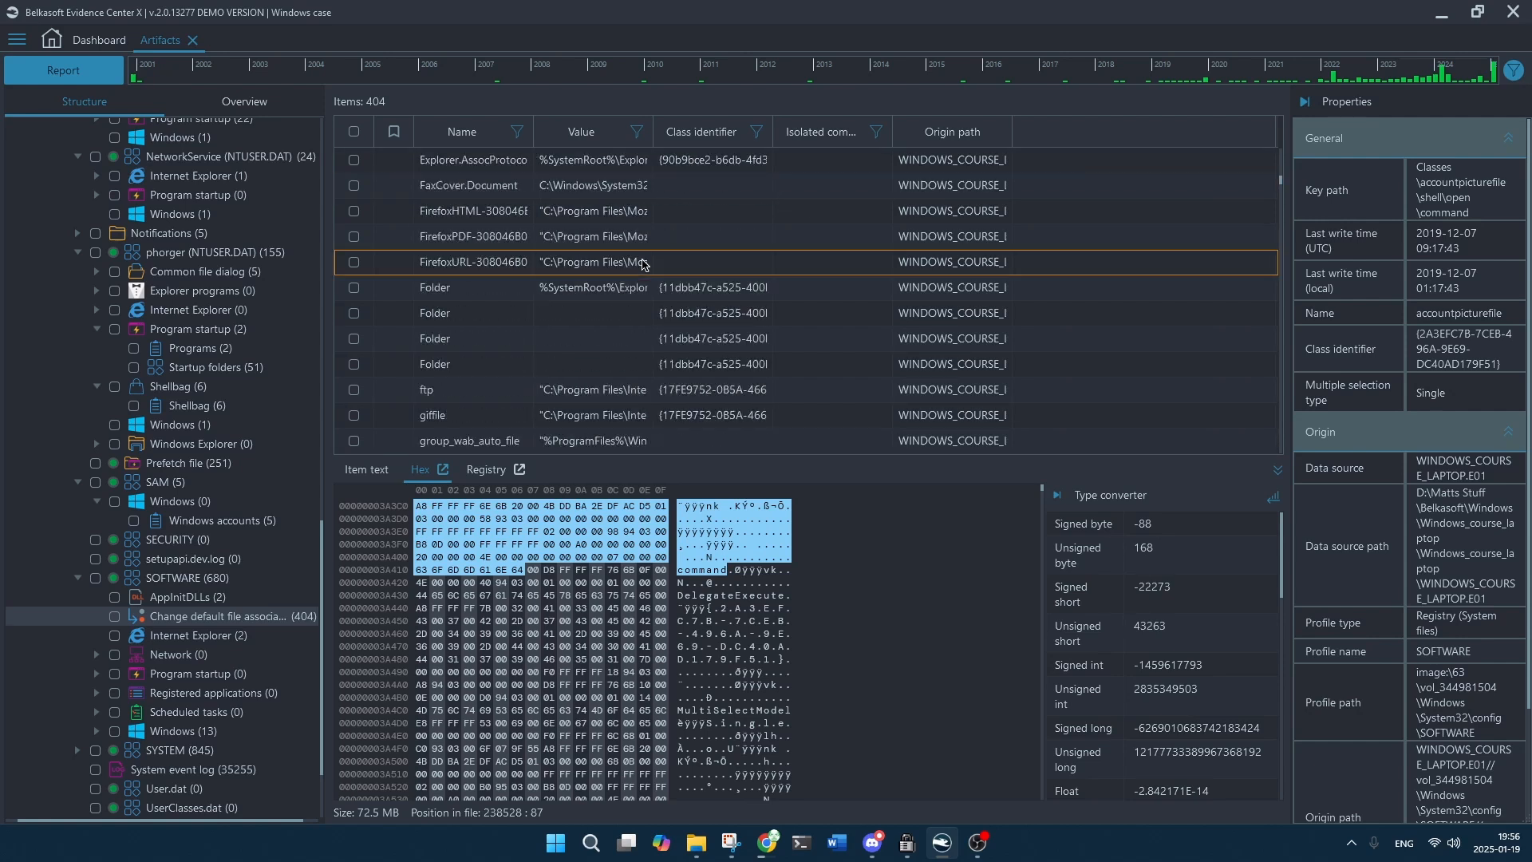
scroll(643, 264, down, 10)
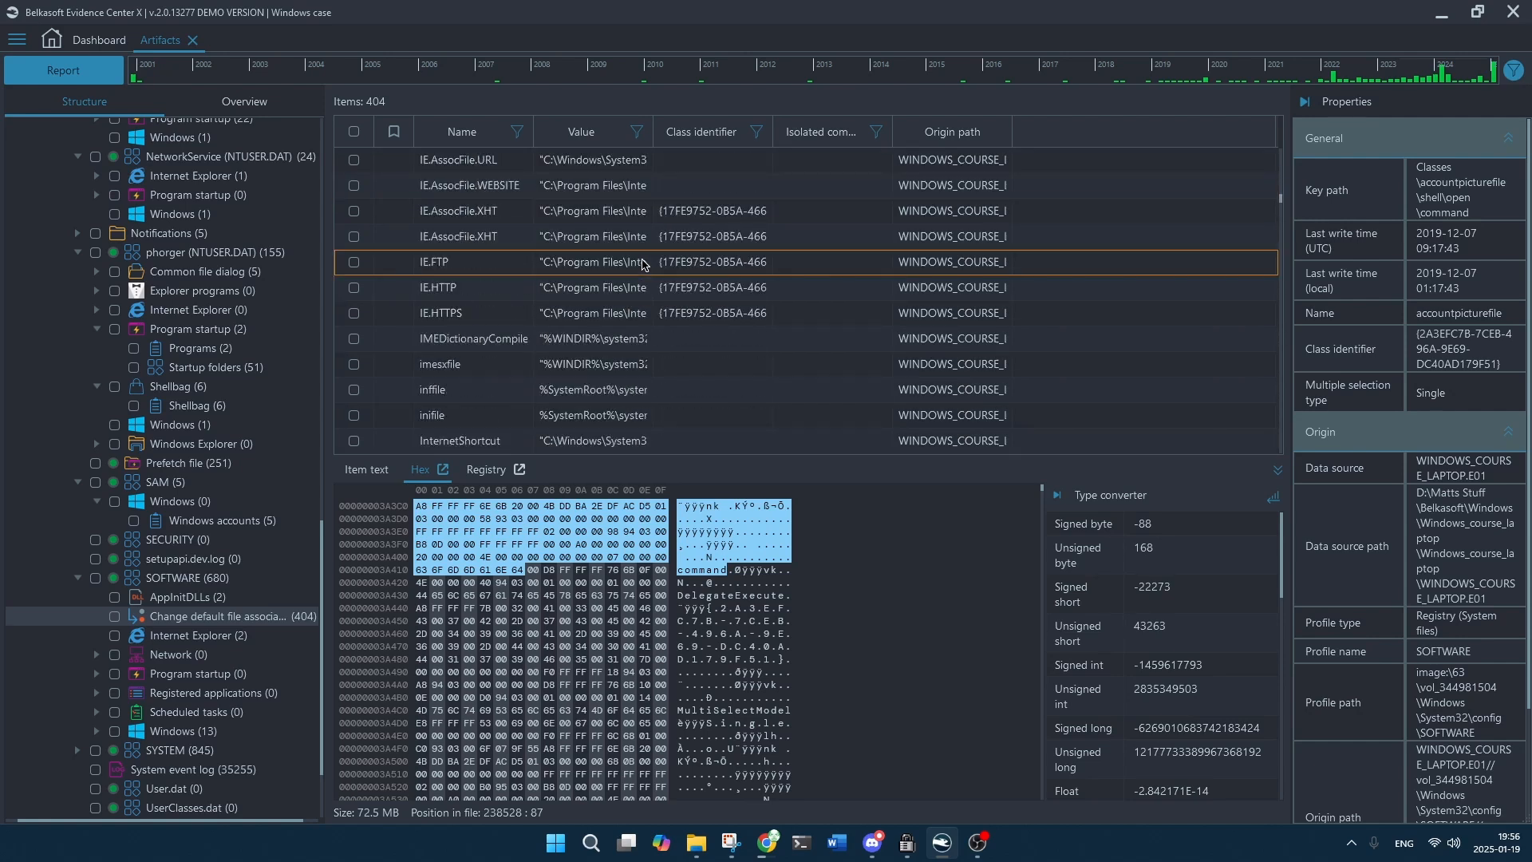
scroll(511, 361, down, 2)
click(493, 297)
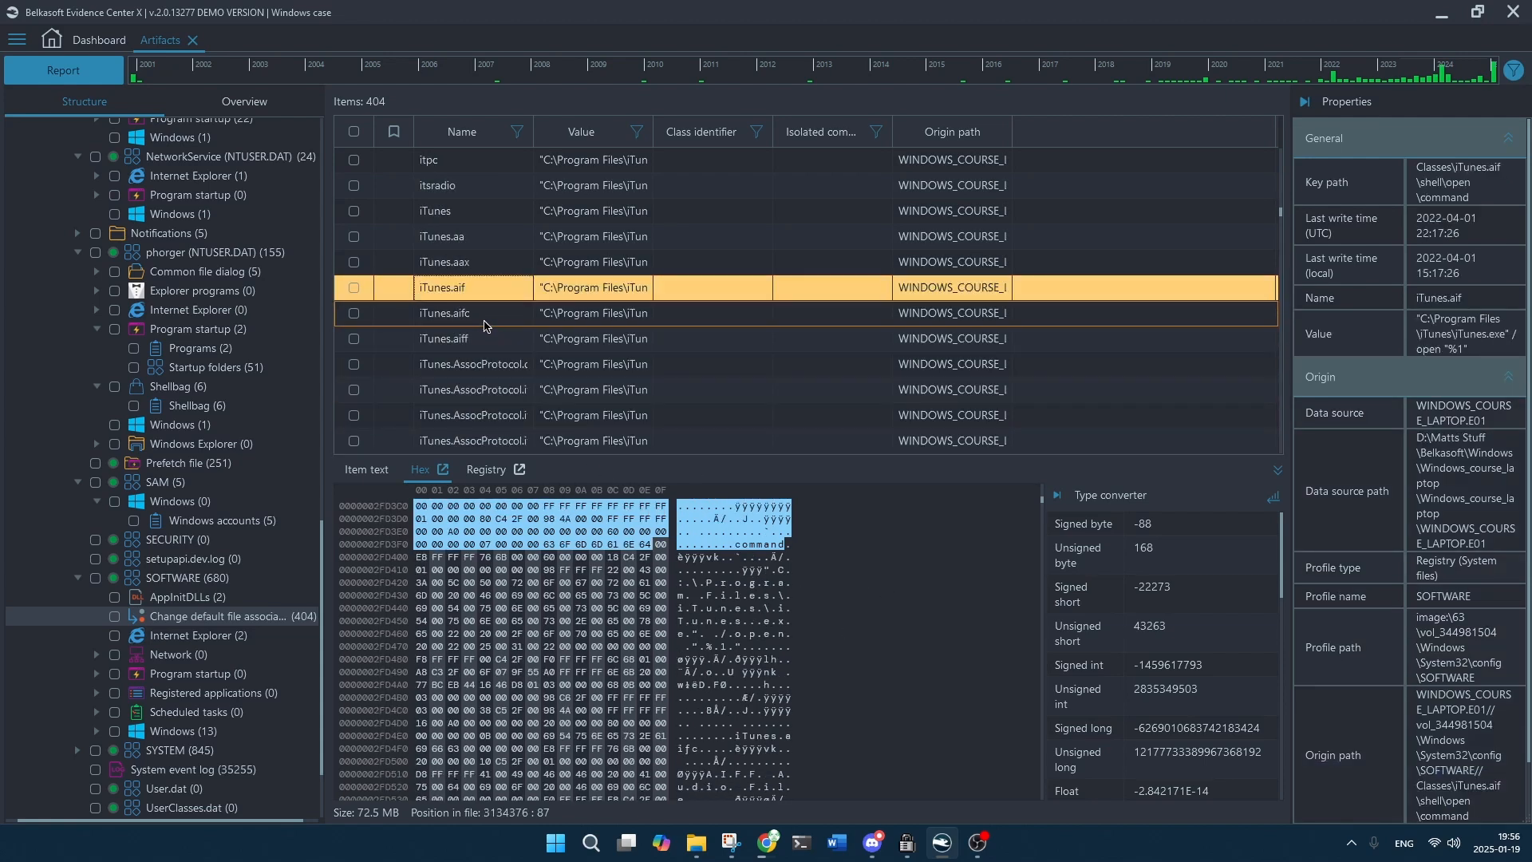
scroll(483, 322, down, 1)
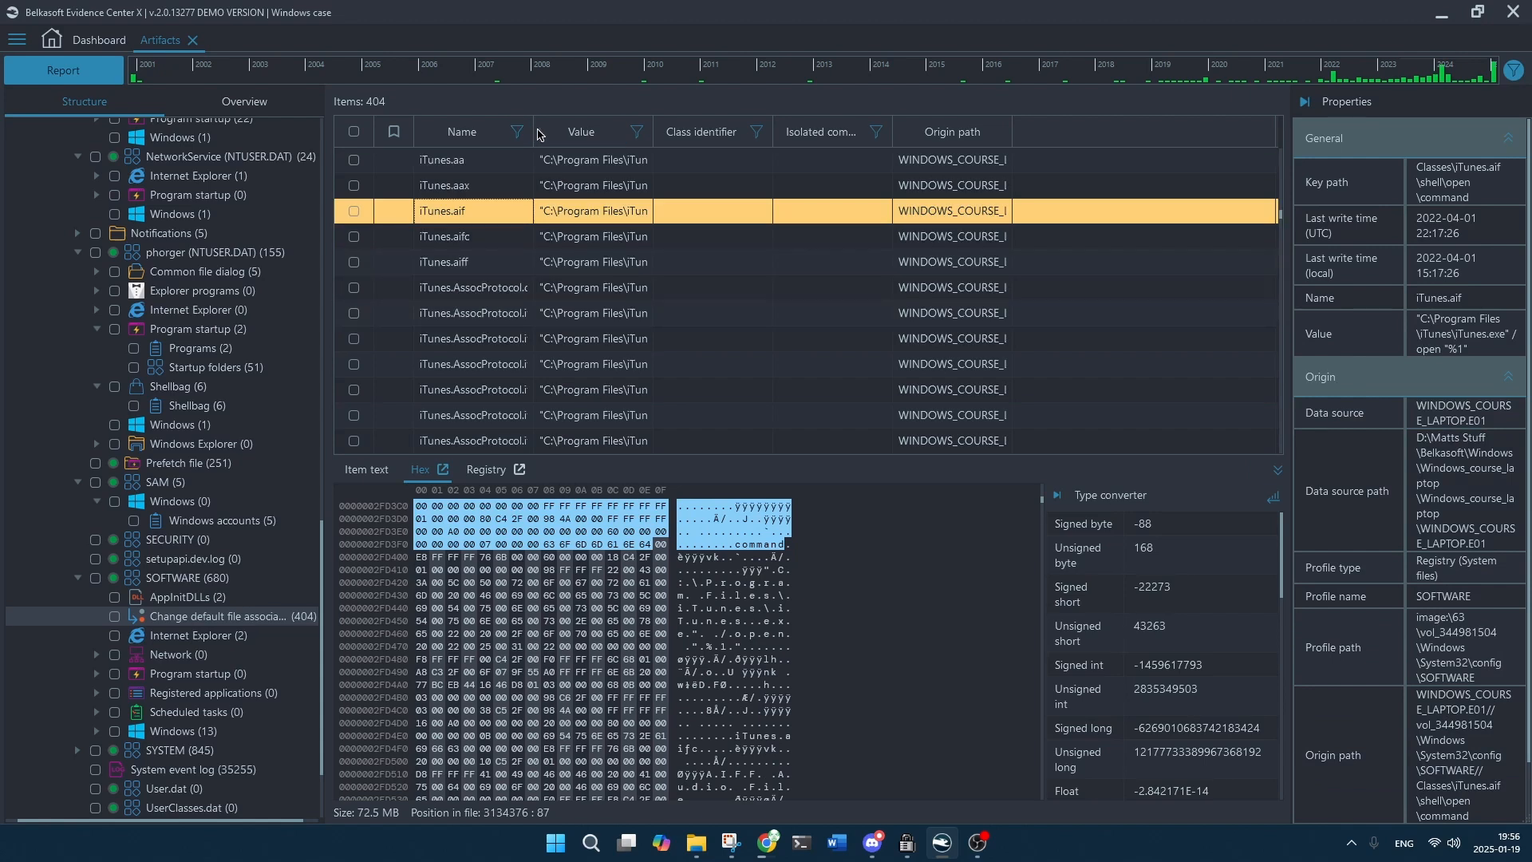
Widen the Name column to show full association names.
drag(534, 130, 692, 132)
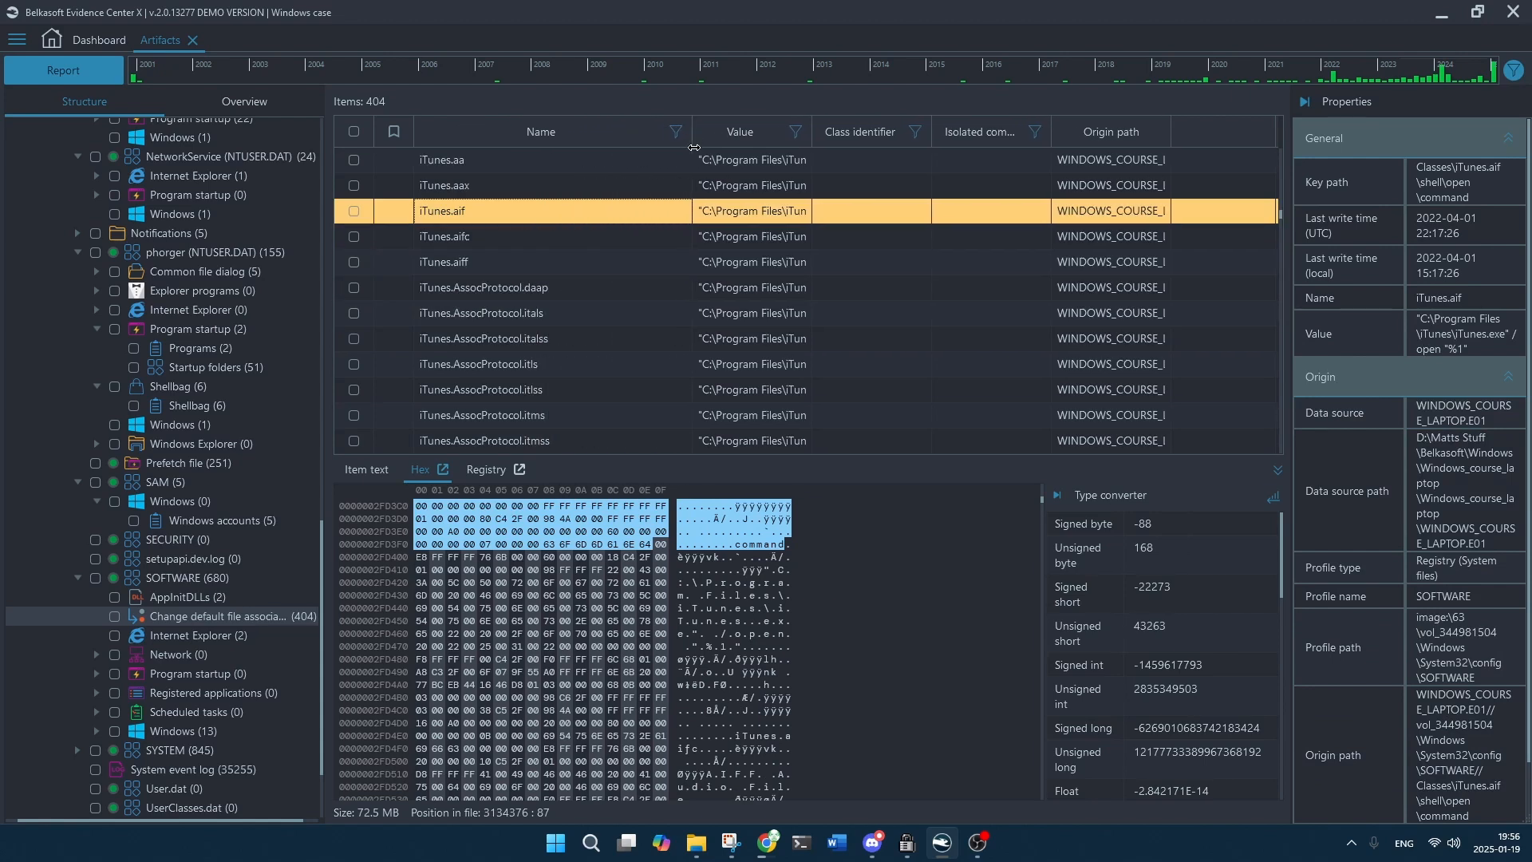
scroll(560, 297, down, 4)
scroll(560, 291, down, 2)
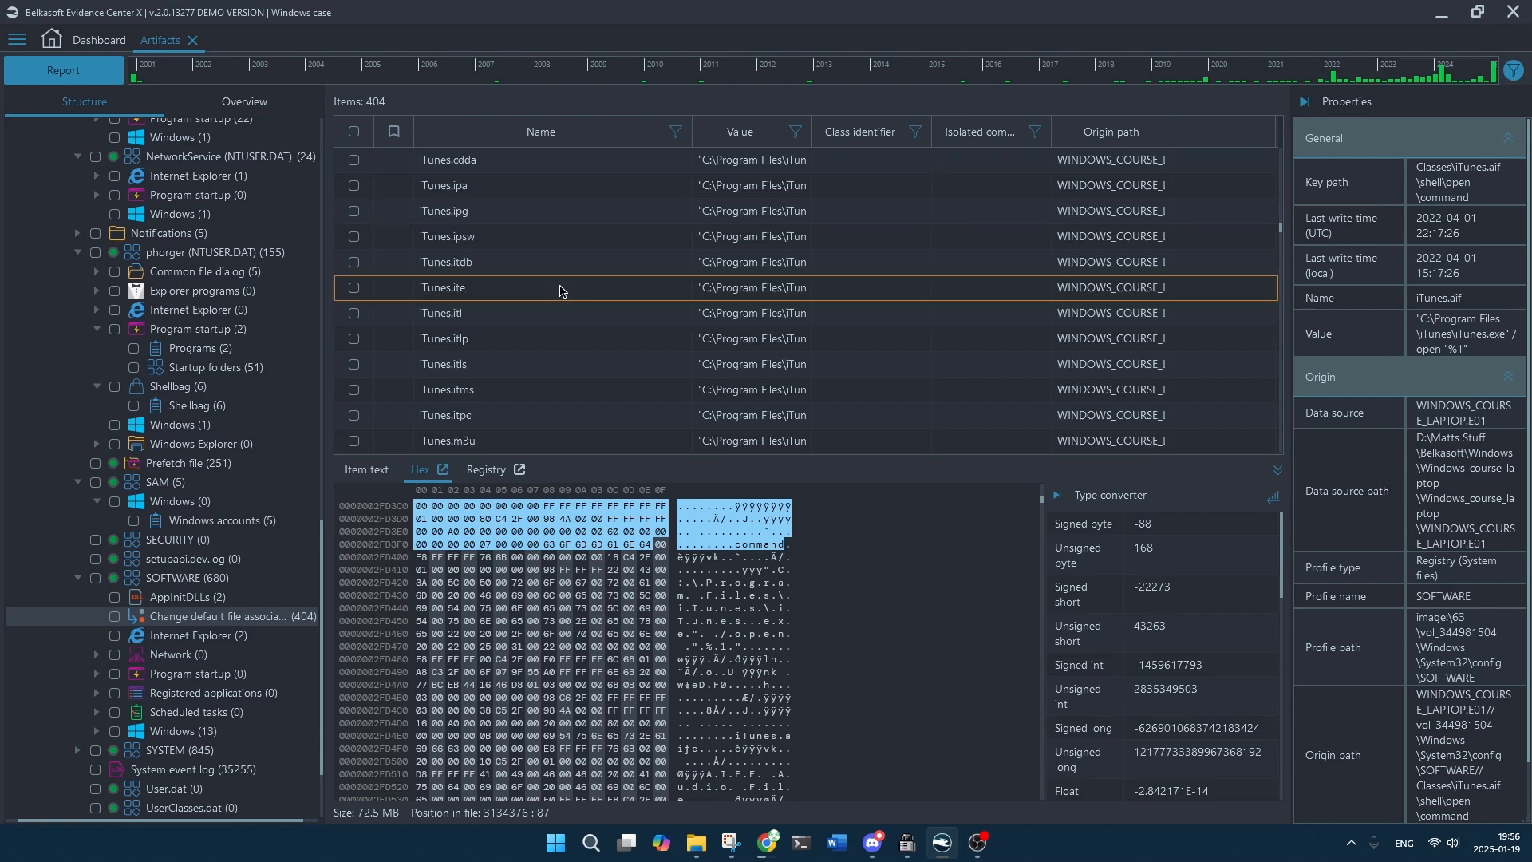
scroll(560, 291, down, 2)
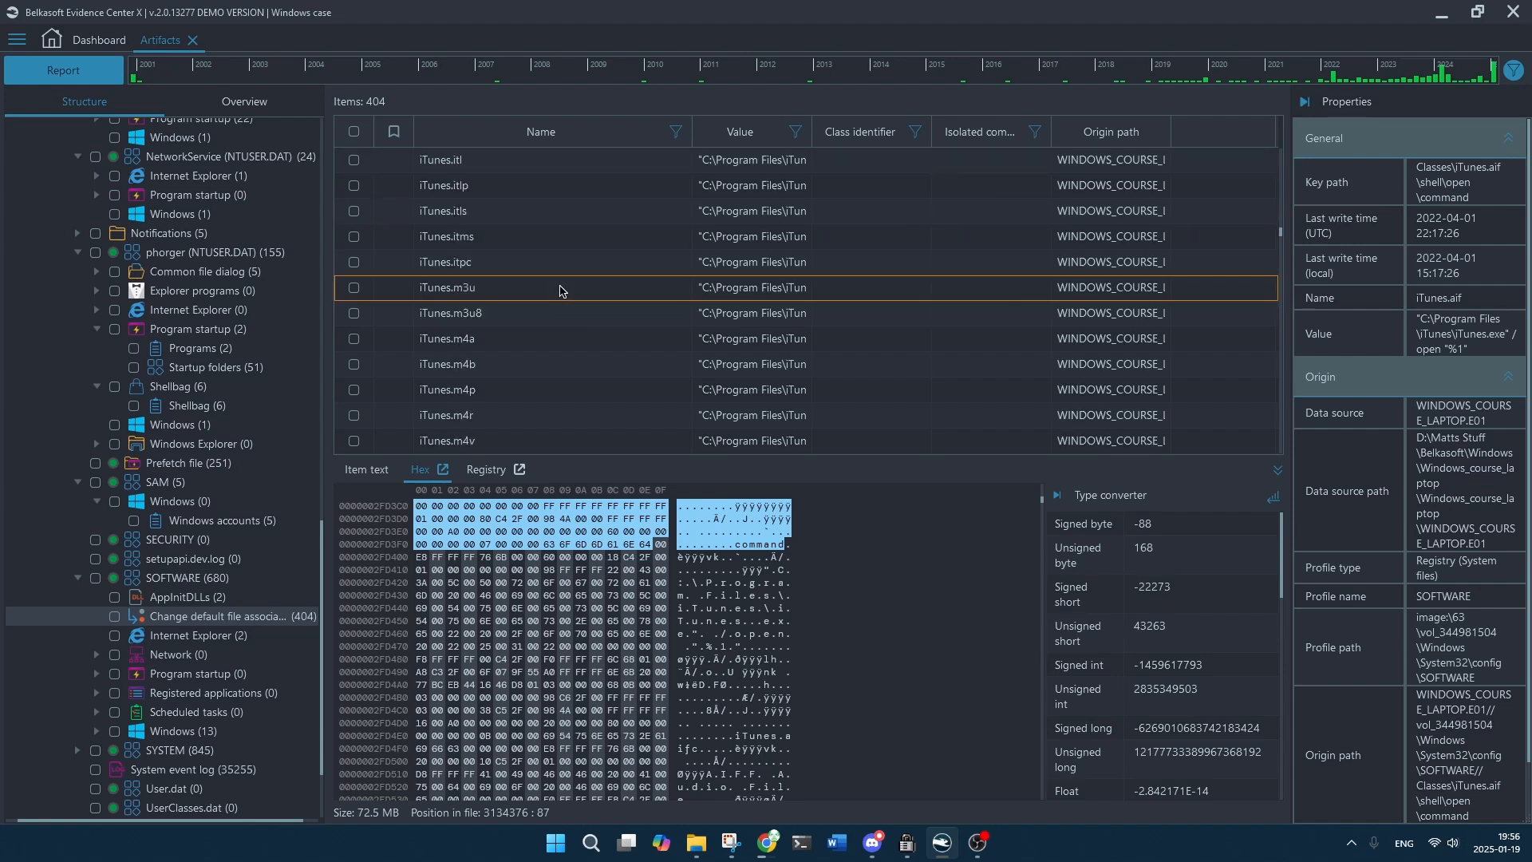
scroll(560, 291, down, 6)
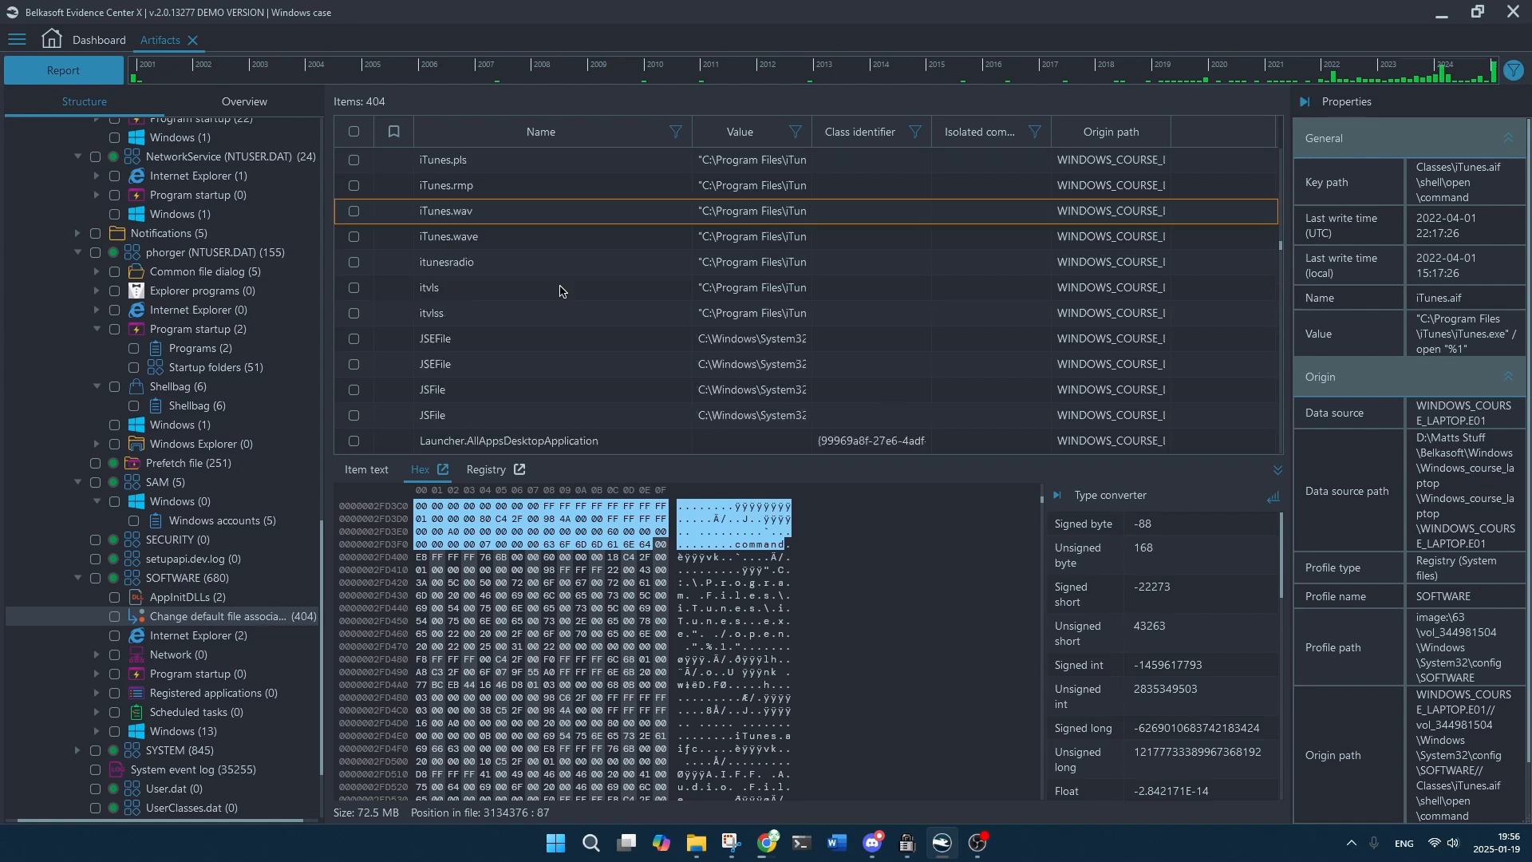
scroll(560, 292, down, 2)
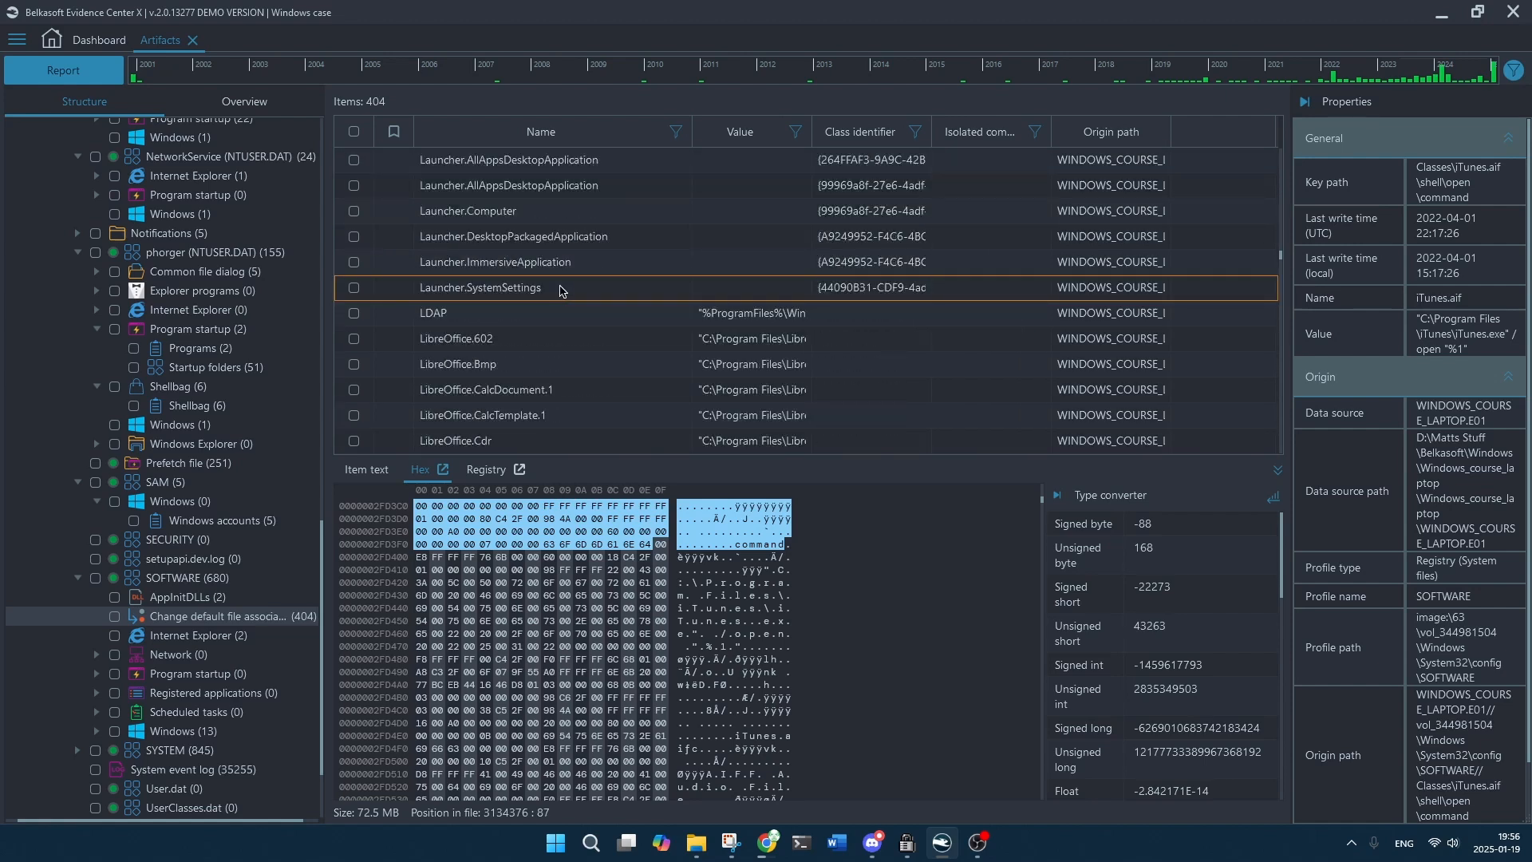
scroll(560, 291, down, 2)
scroll(690, 291, up, 2)
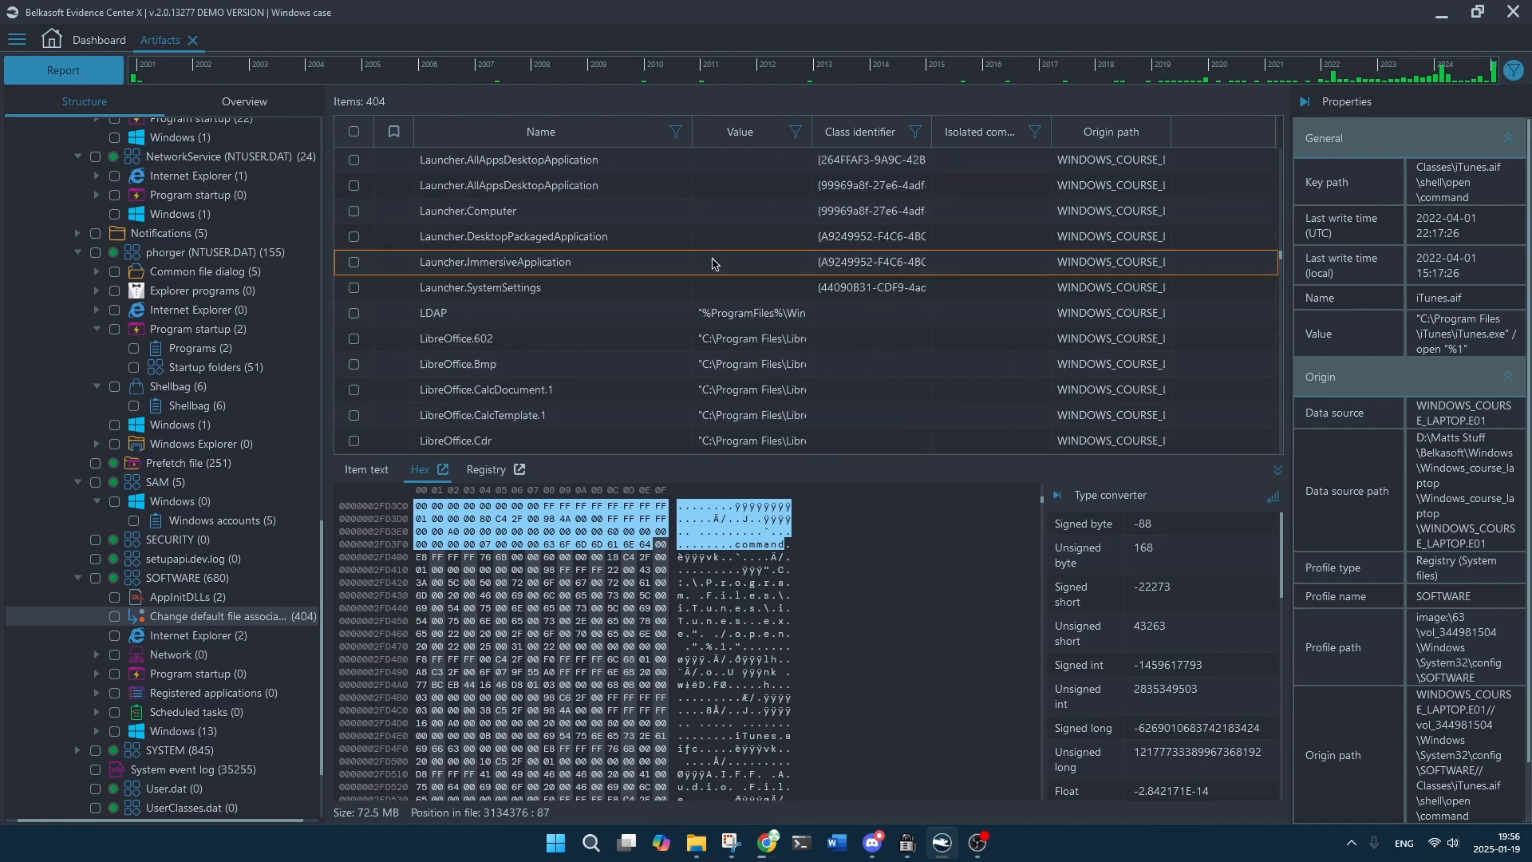
Widen the Value column to show full command paths such as iTunes.exe.
drag(812, 143, 1048, 155)
scroll(955, 328, down, 2)
scroll(955, 329, down, 5)
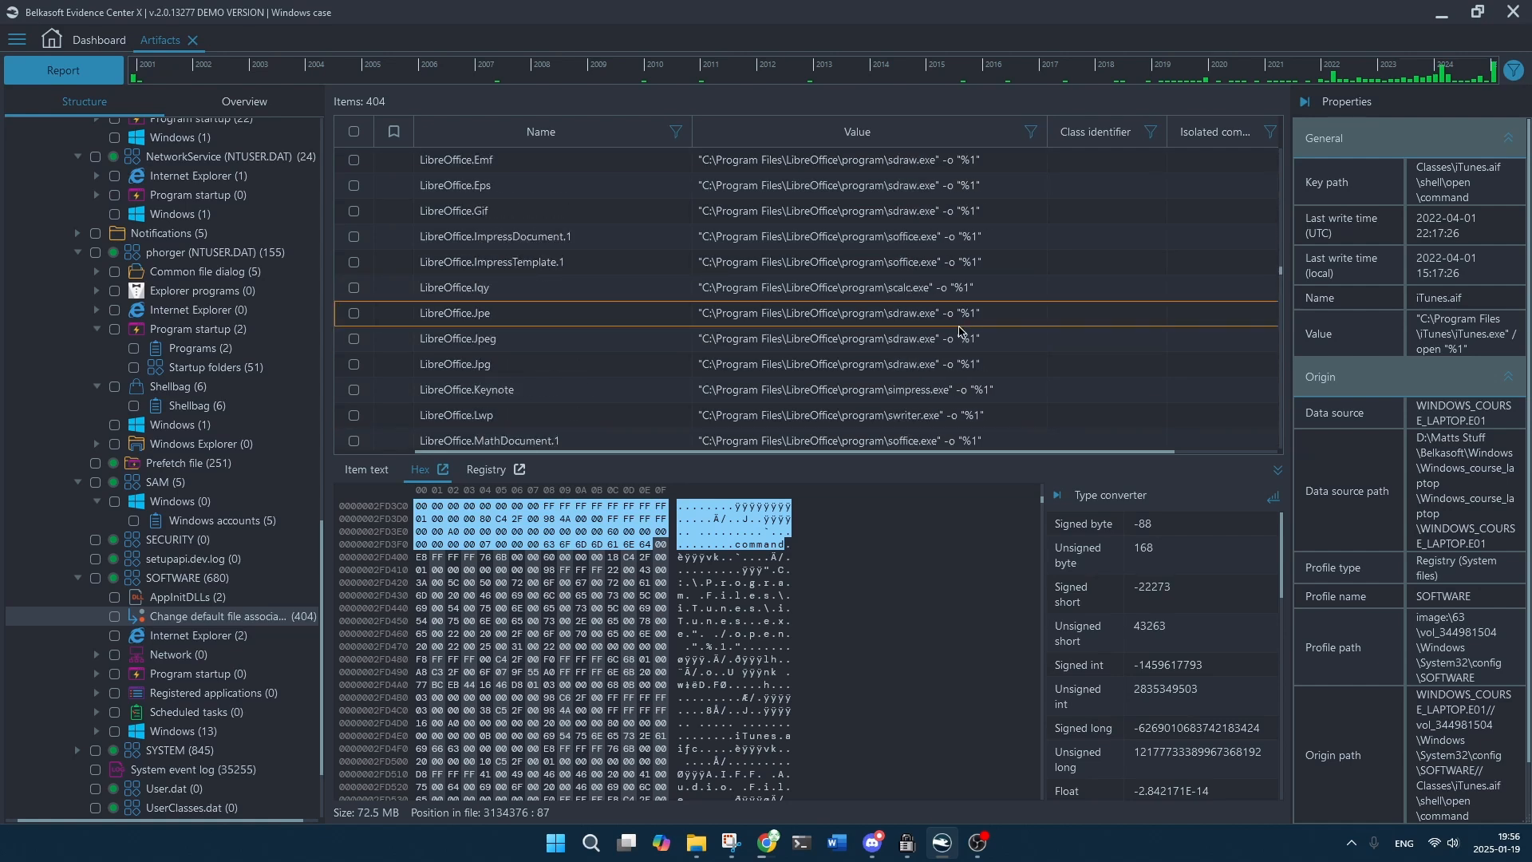
scroll(959, 330, up, 5)
scroll(1277, 280, down, 20)
drag(1265, 305, 1220, 139)
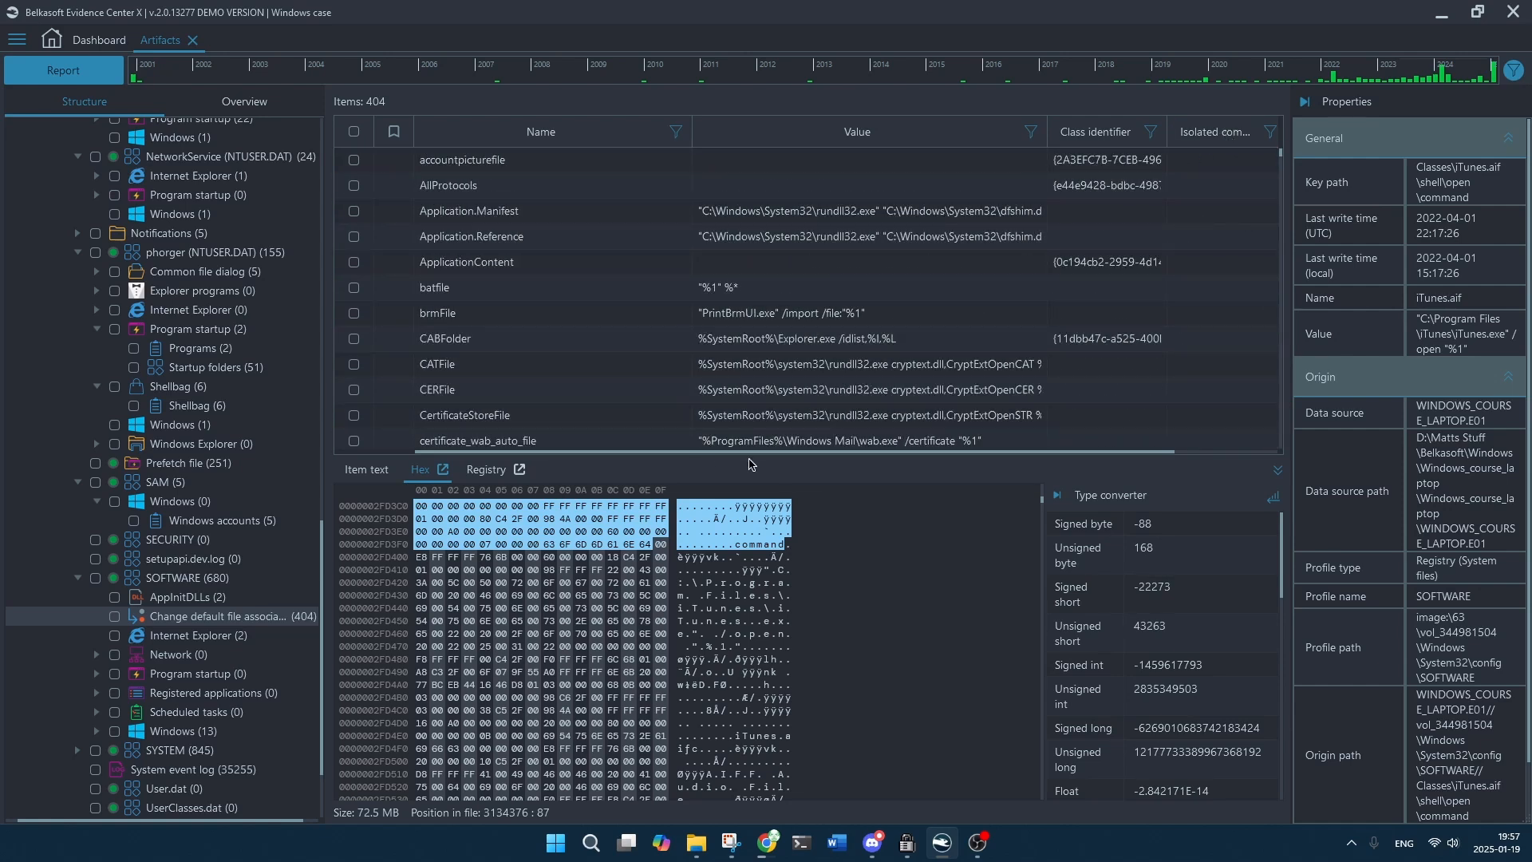
drag(937, 453, 1087, 453)
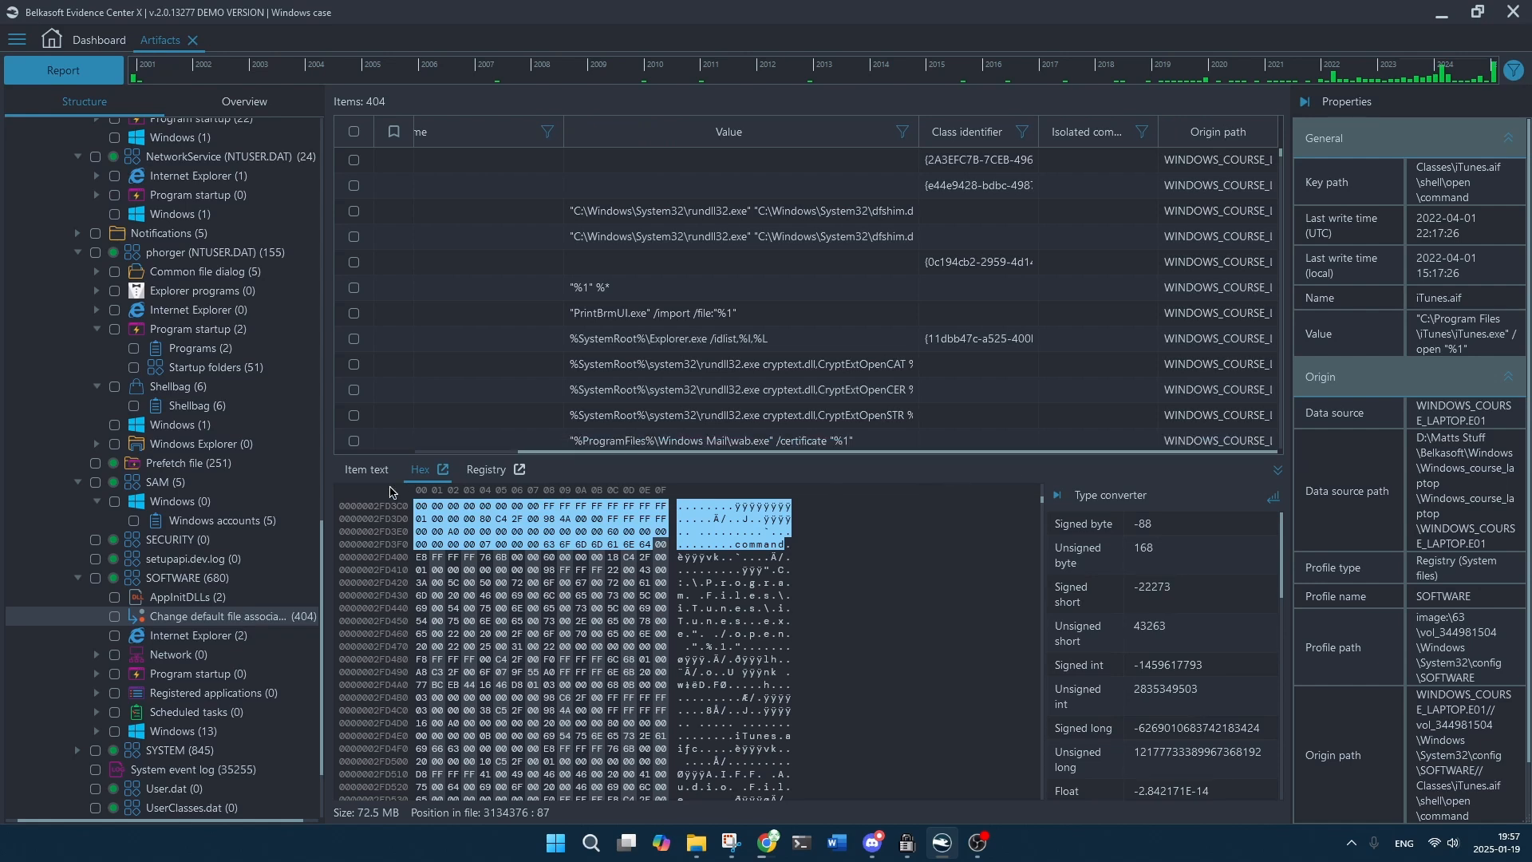
scroll(754, 317, down, 5)
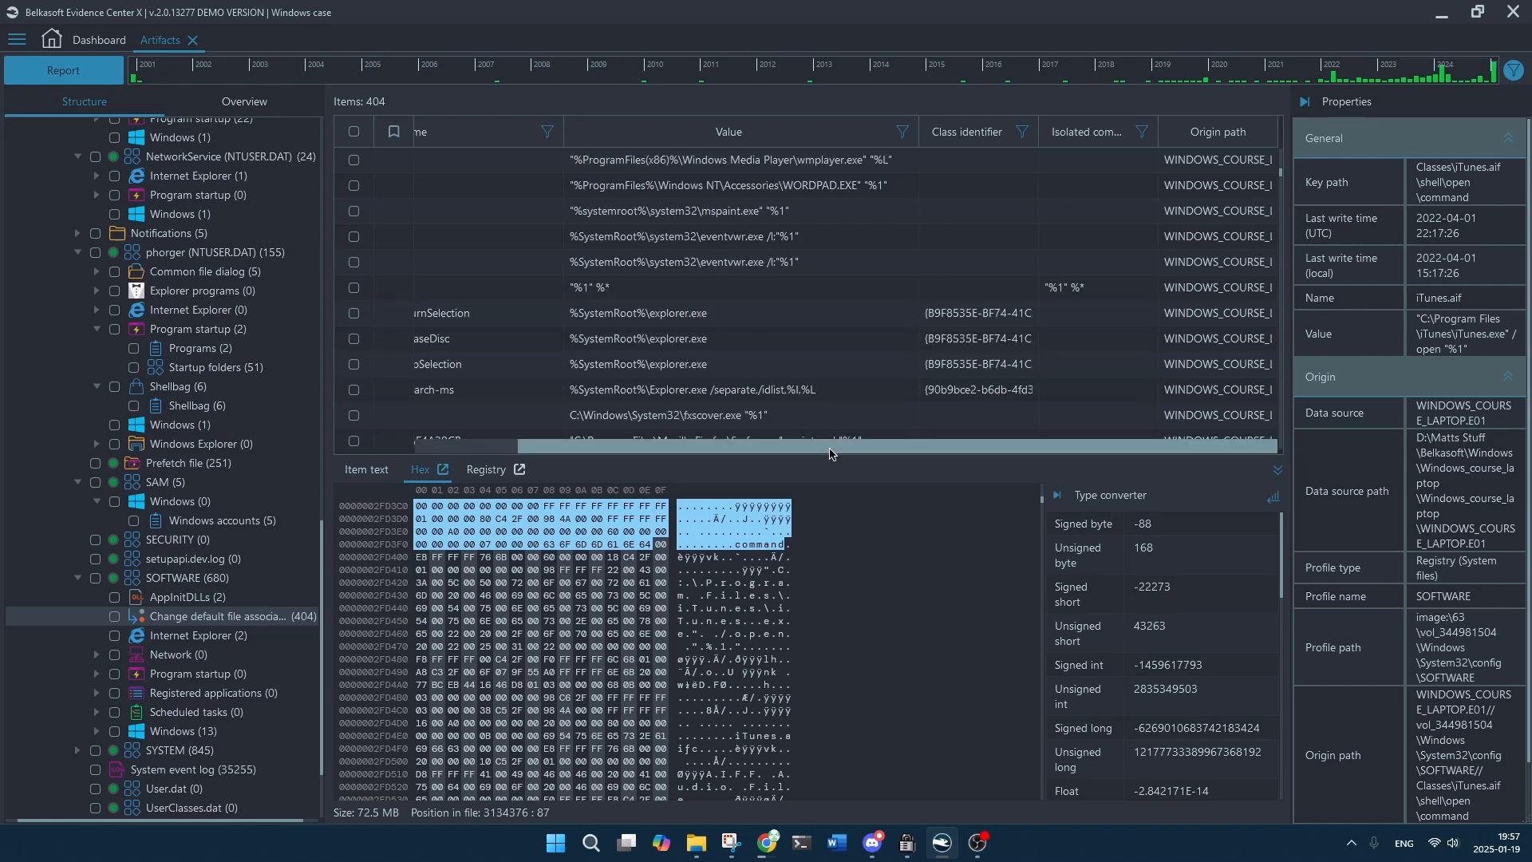
drag(930, 448, 638, 449)
scroll(604, 289, up, 5)
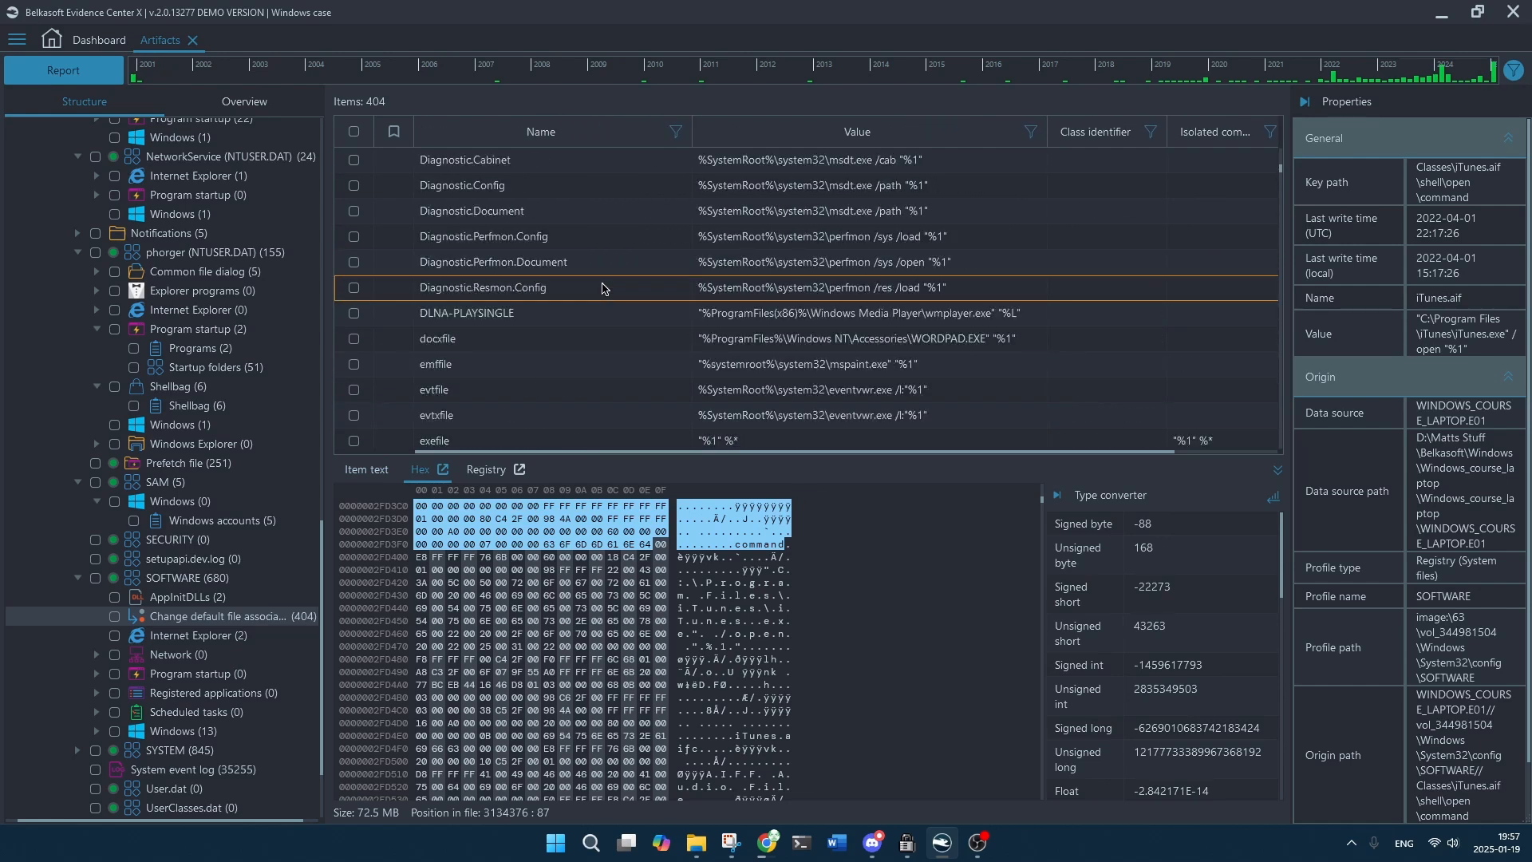
scroll(604, 289, up, 4)
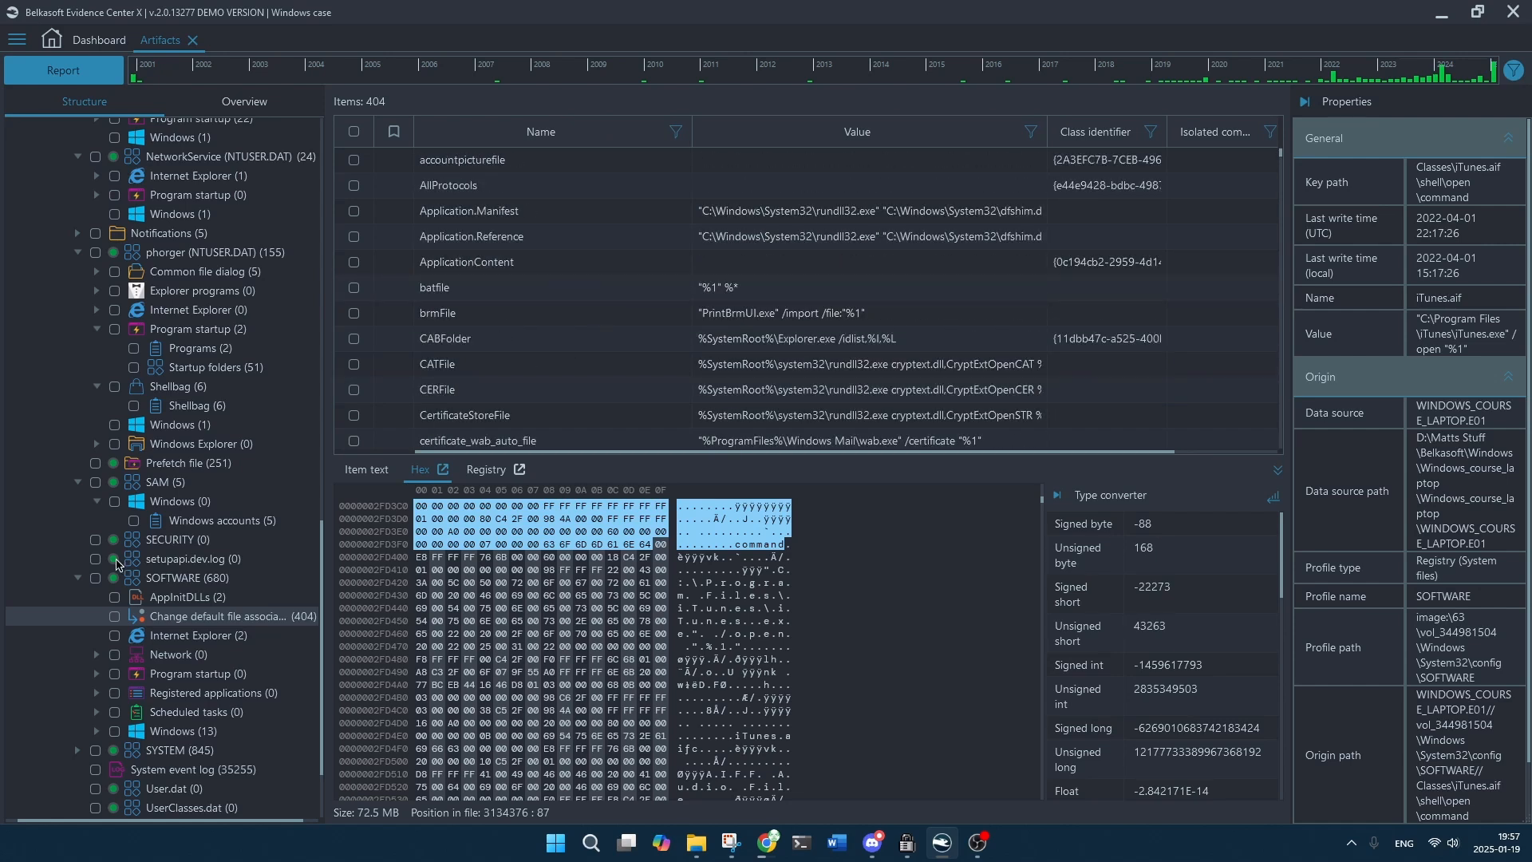
scroll(174, 550, down, 2)
scroll(196, 535, down, 1)
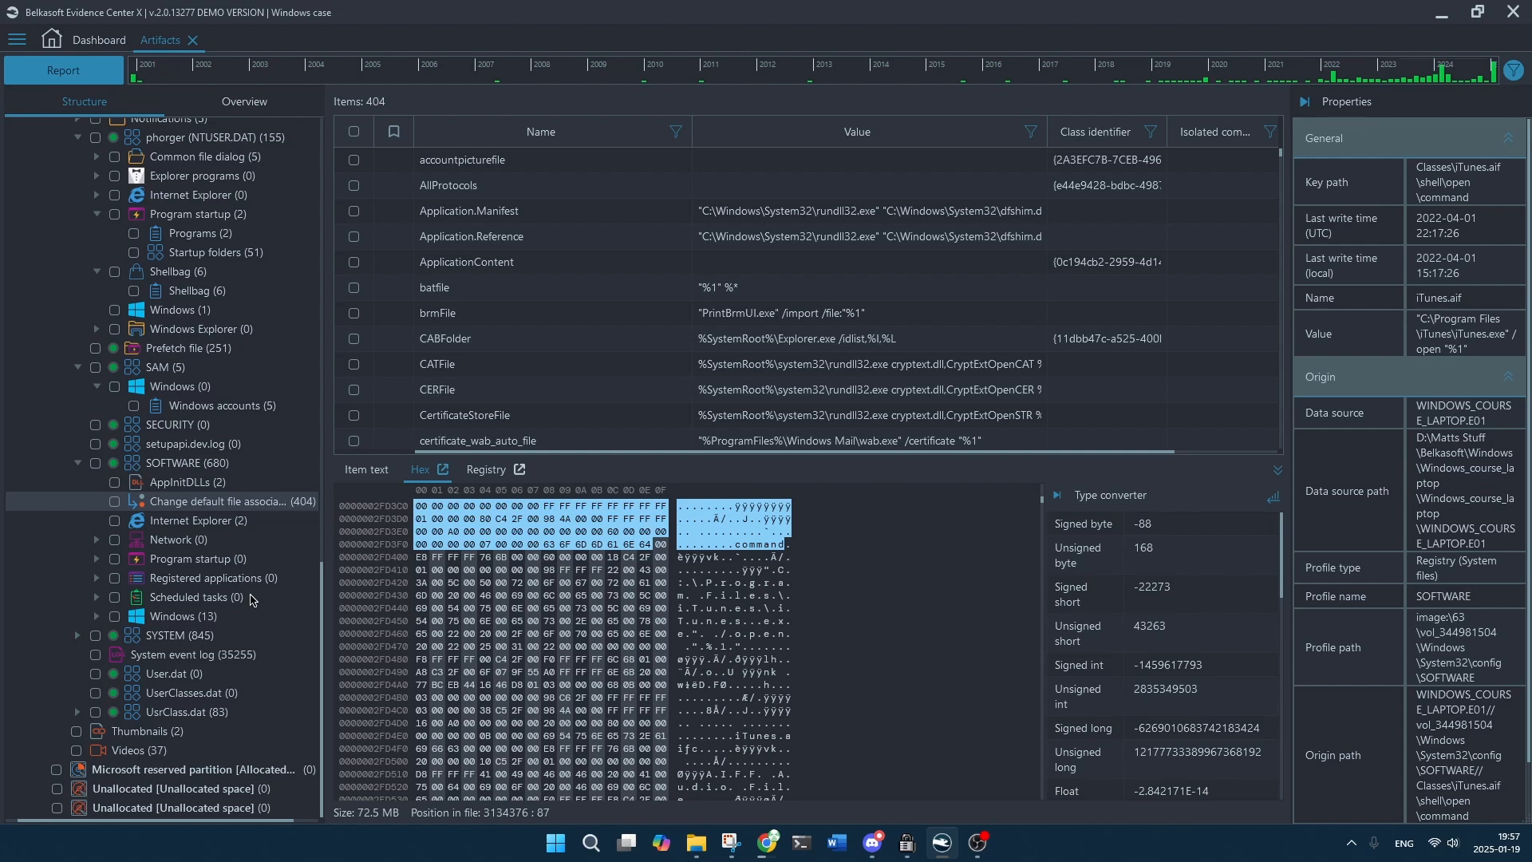
Browse SOFTWARE's Internet Explorer, Network, Program startup and Registered applications categories, then expand Windows (13).
click(240, 521)
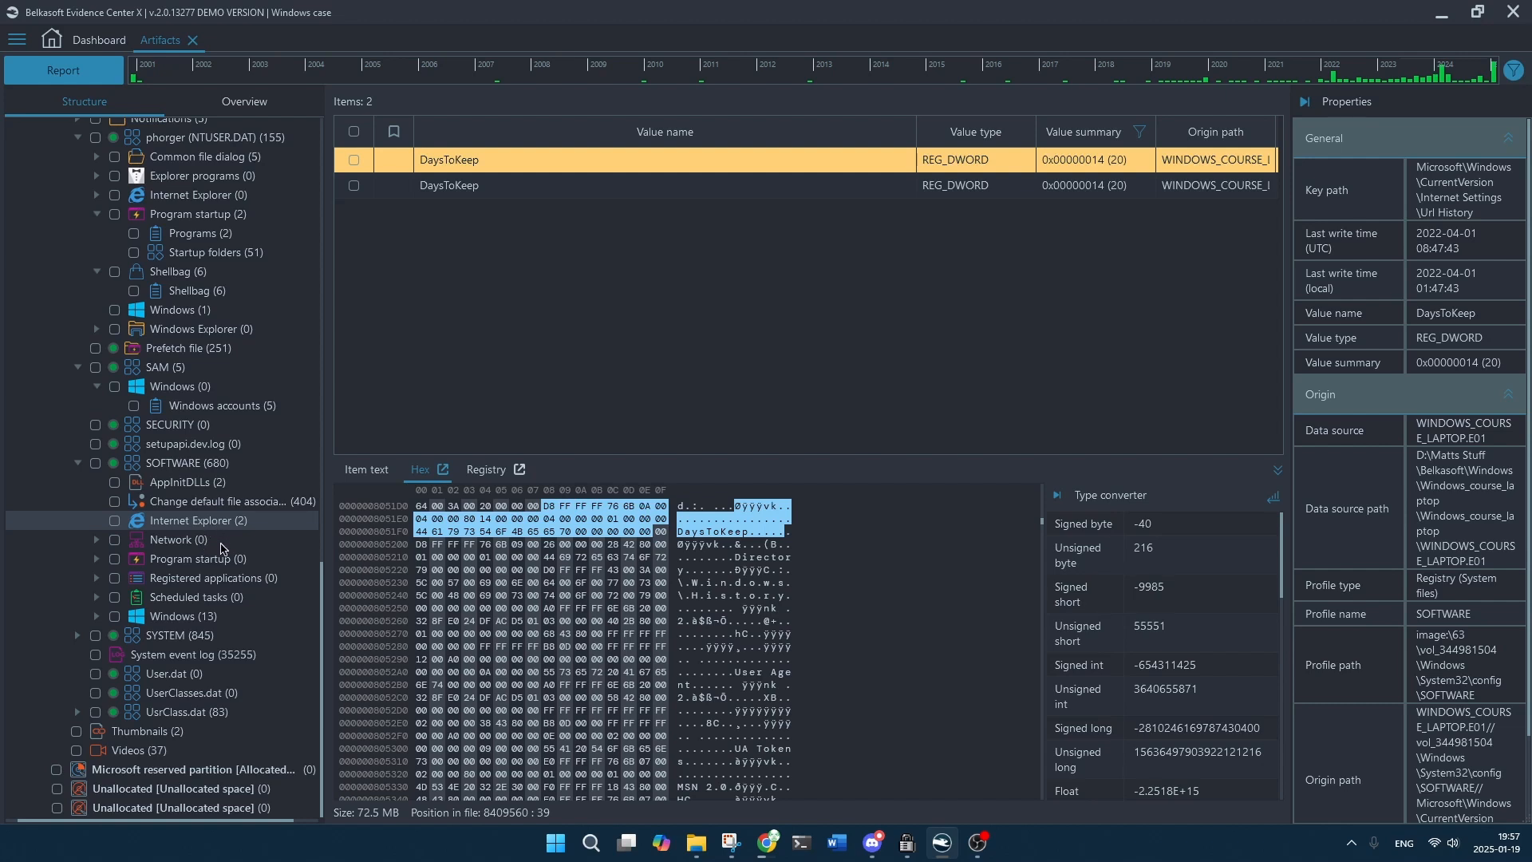
click(175, 543)
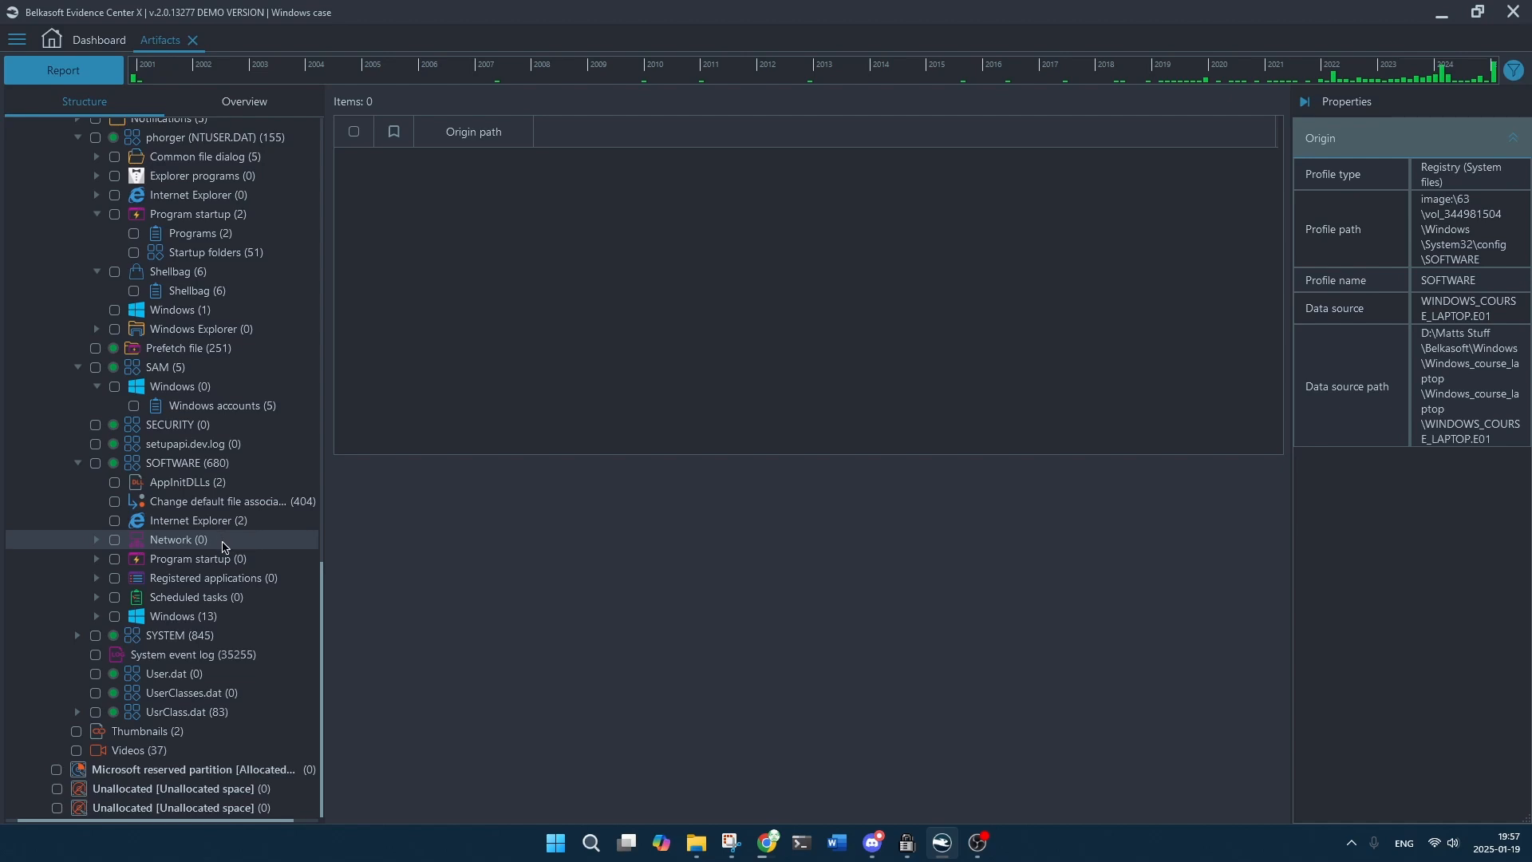
click(237, 563)
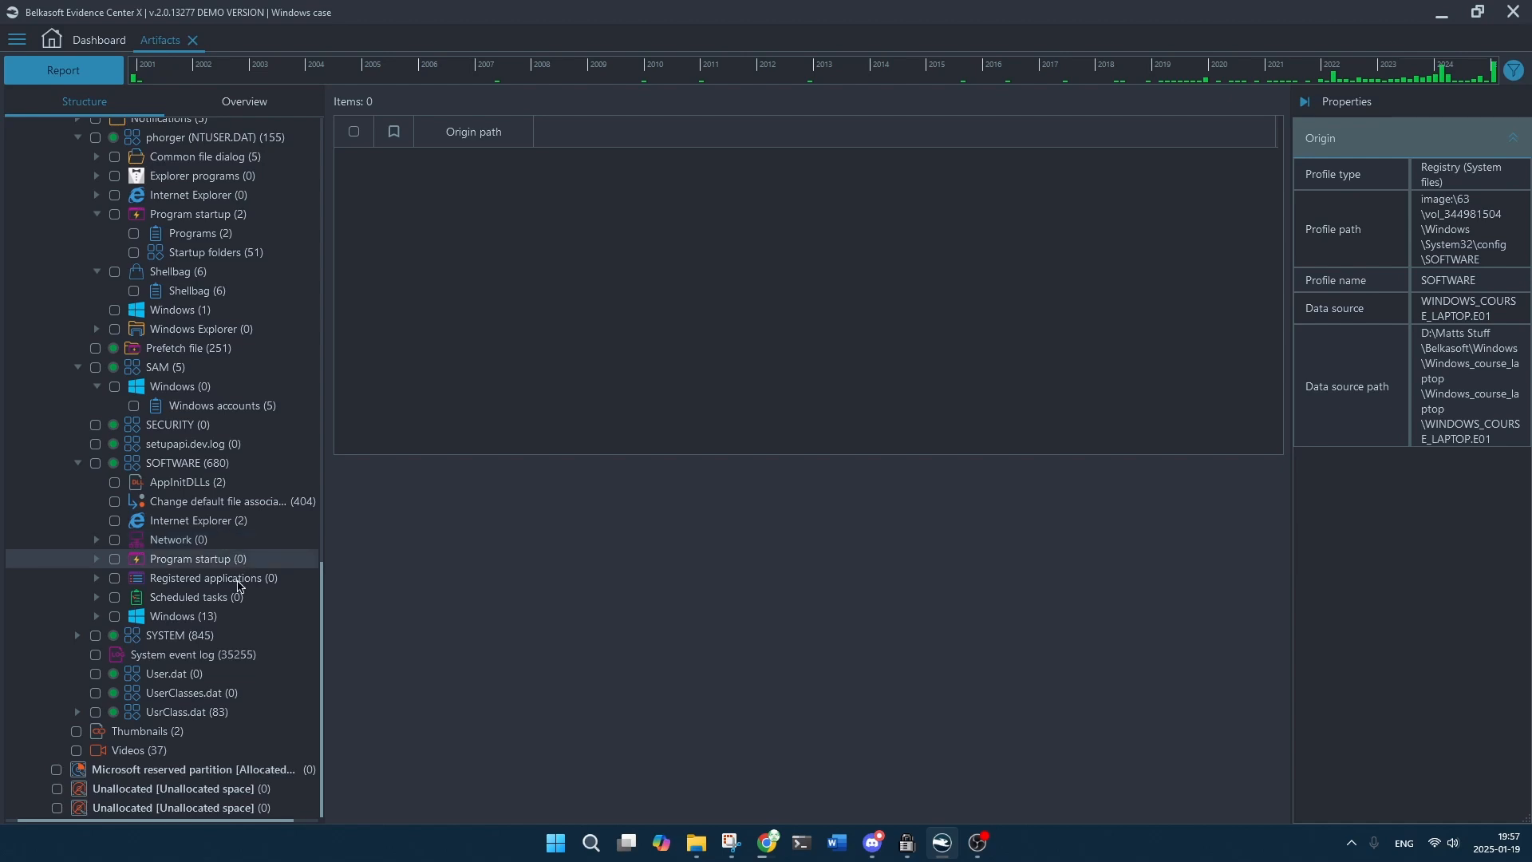
click(238, 582)
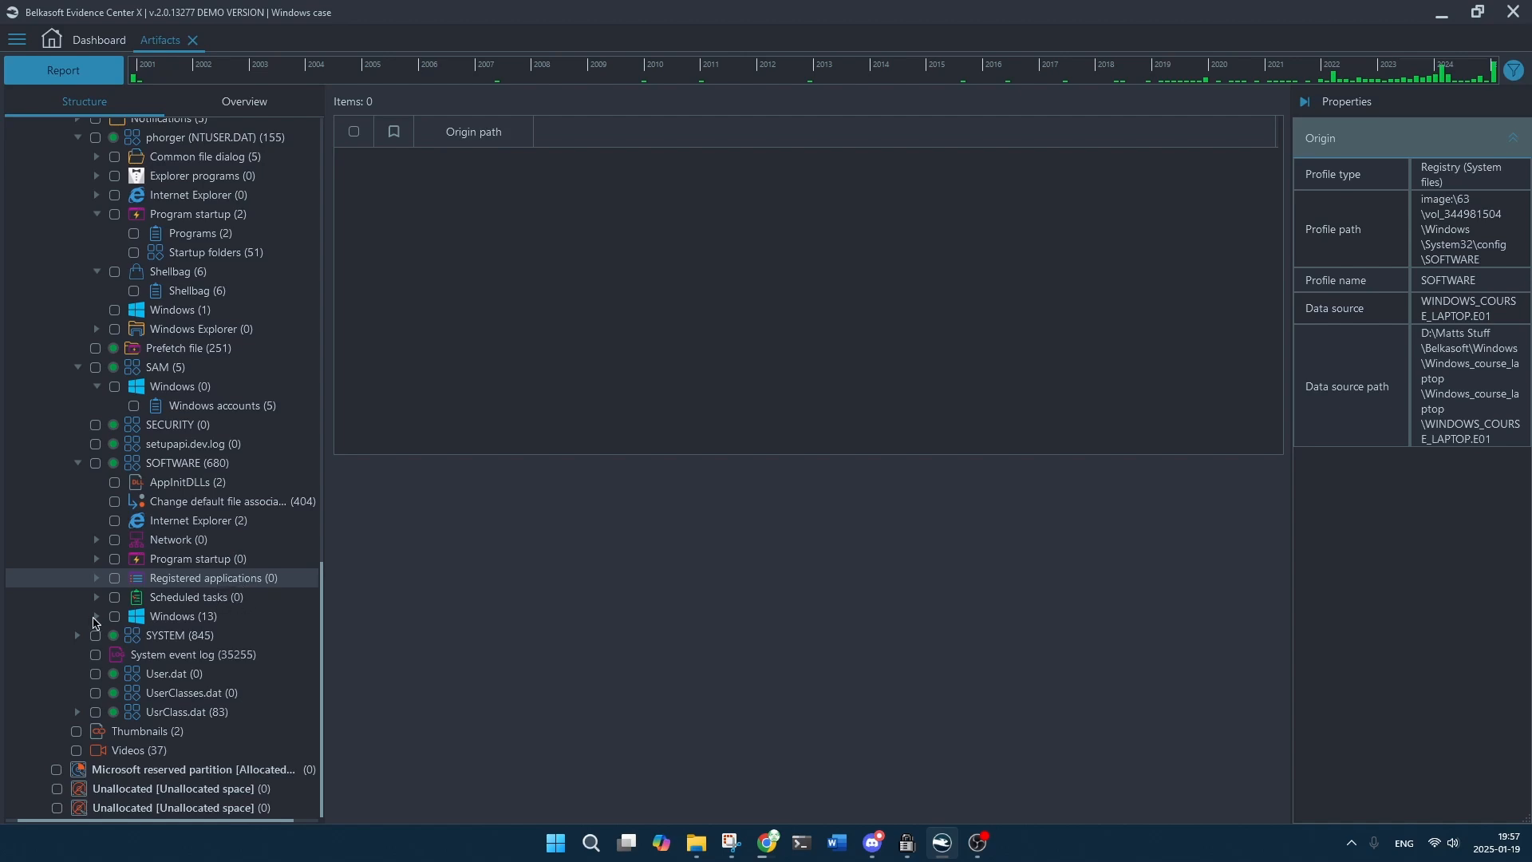
click(95, 616)
Read both entries in User name and Sid list (2), including systemprofile S-1-5-18, then select SYSTEM.
click(232, 636)
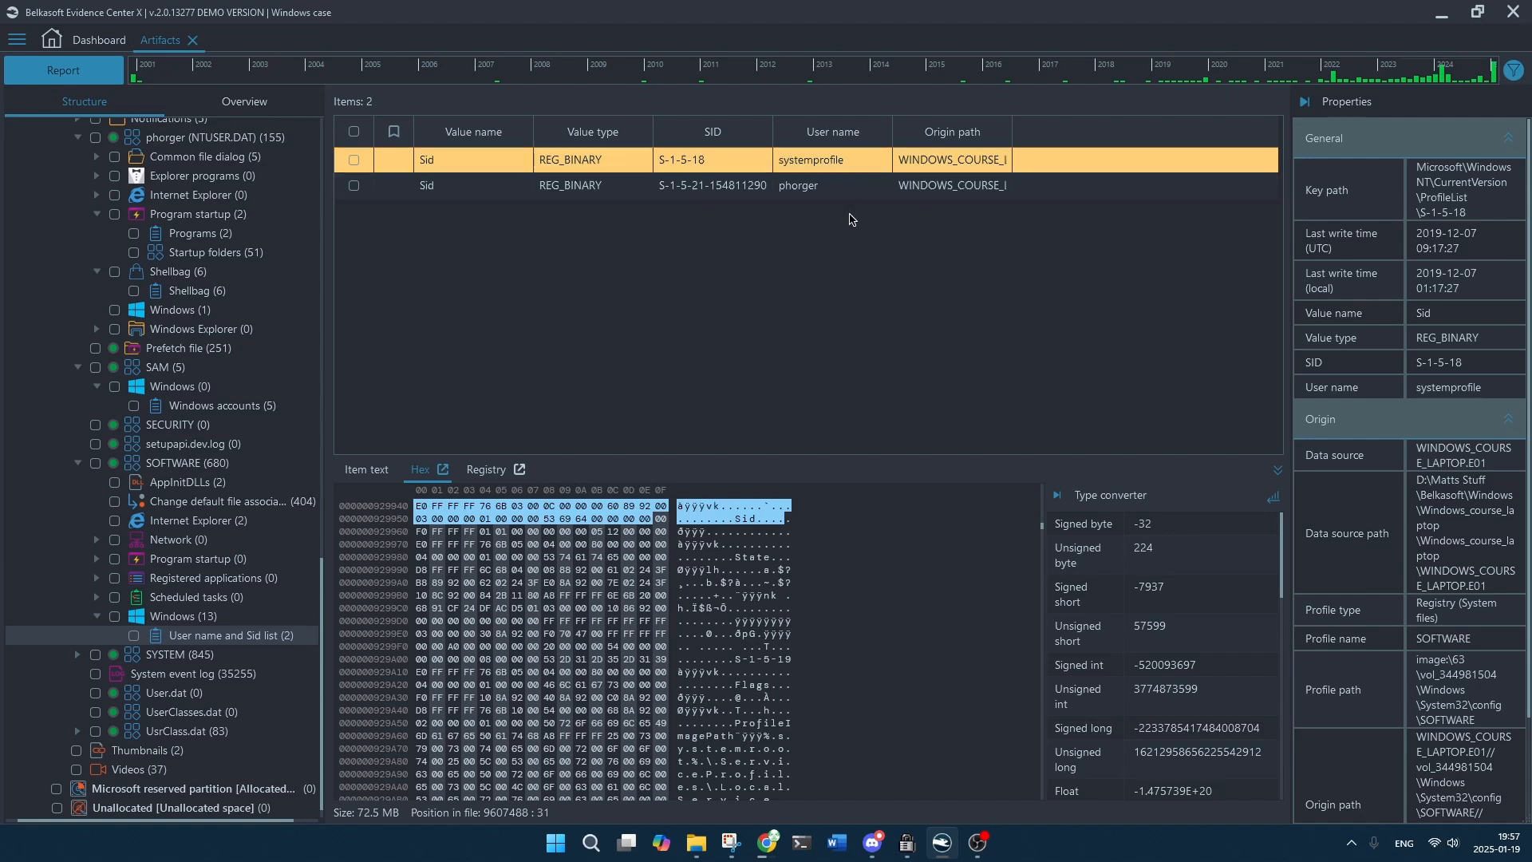
click(849, 190)
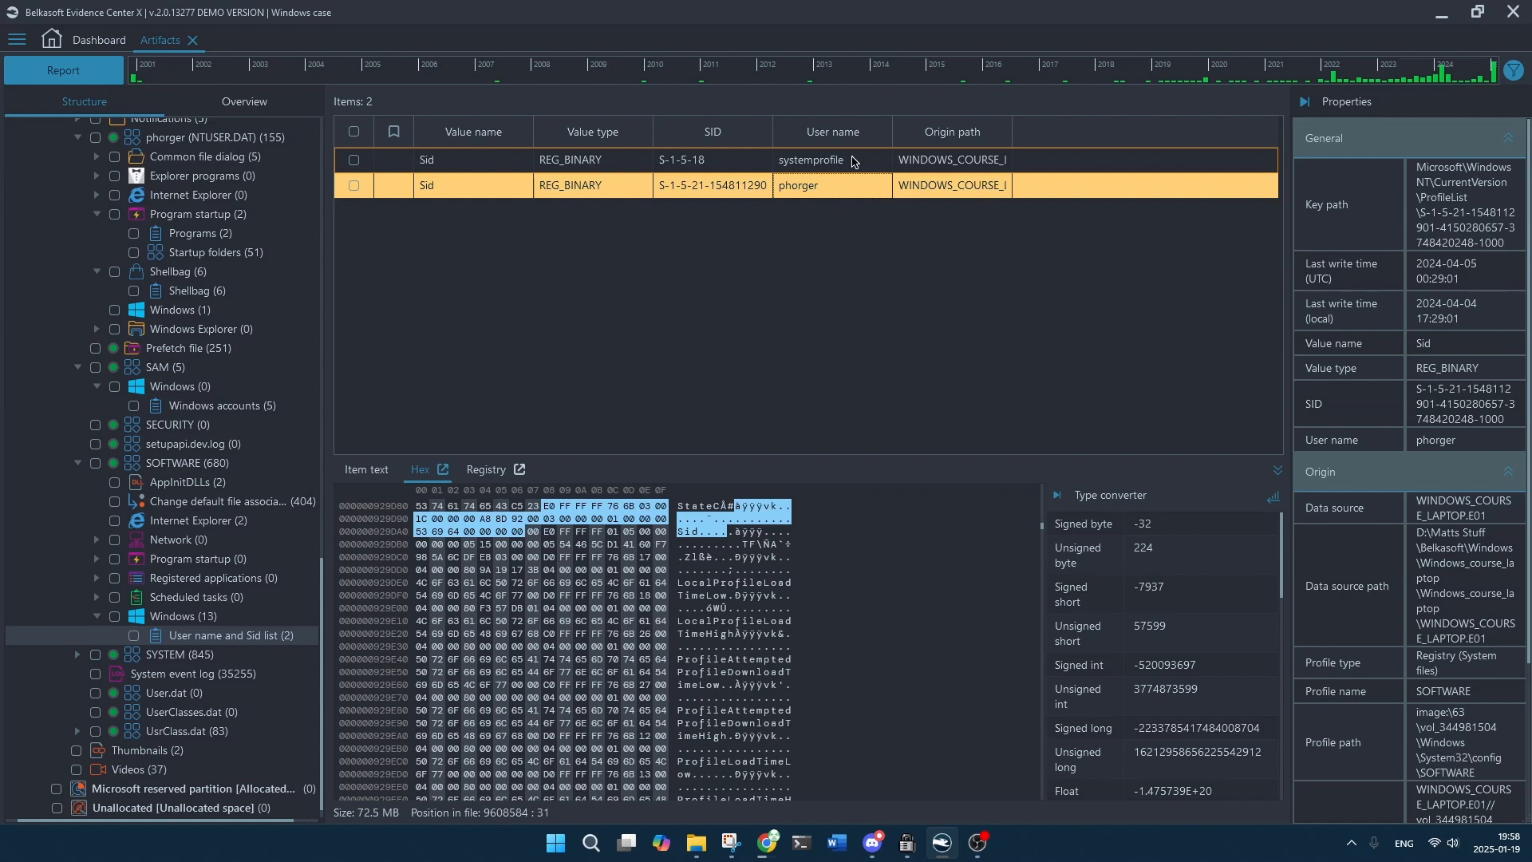
click(852, 162)
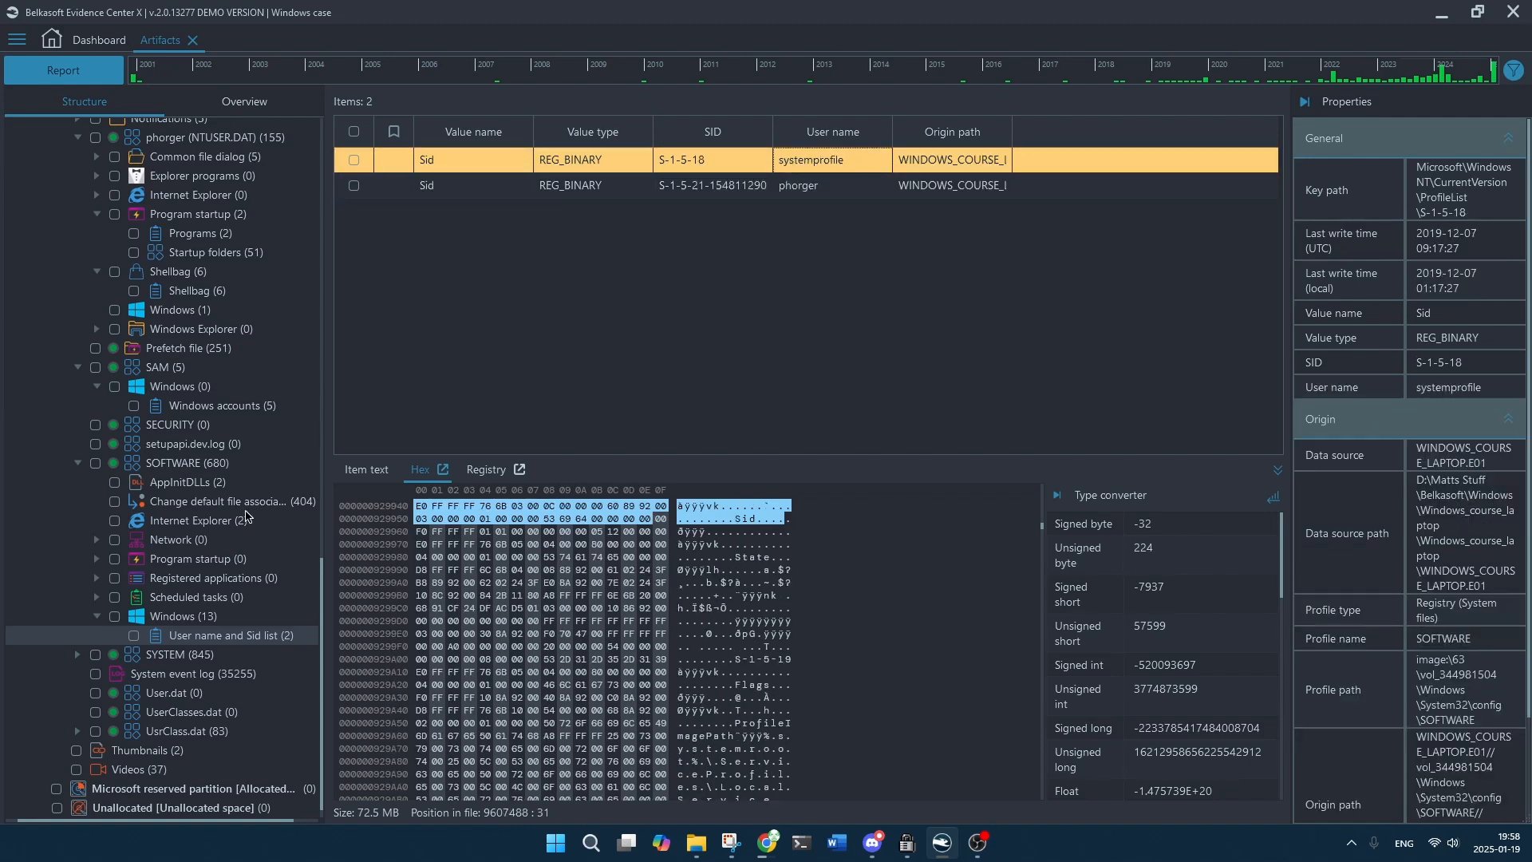
scroll(243, 516, down, 1)
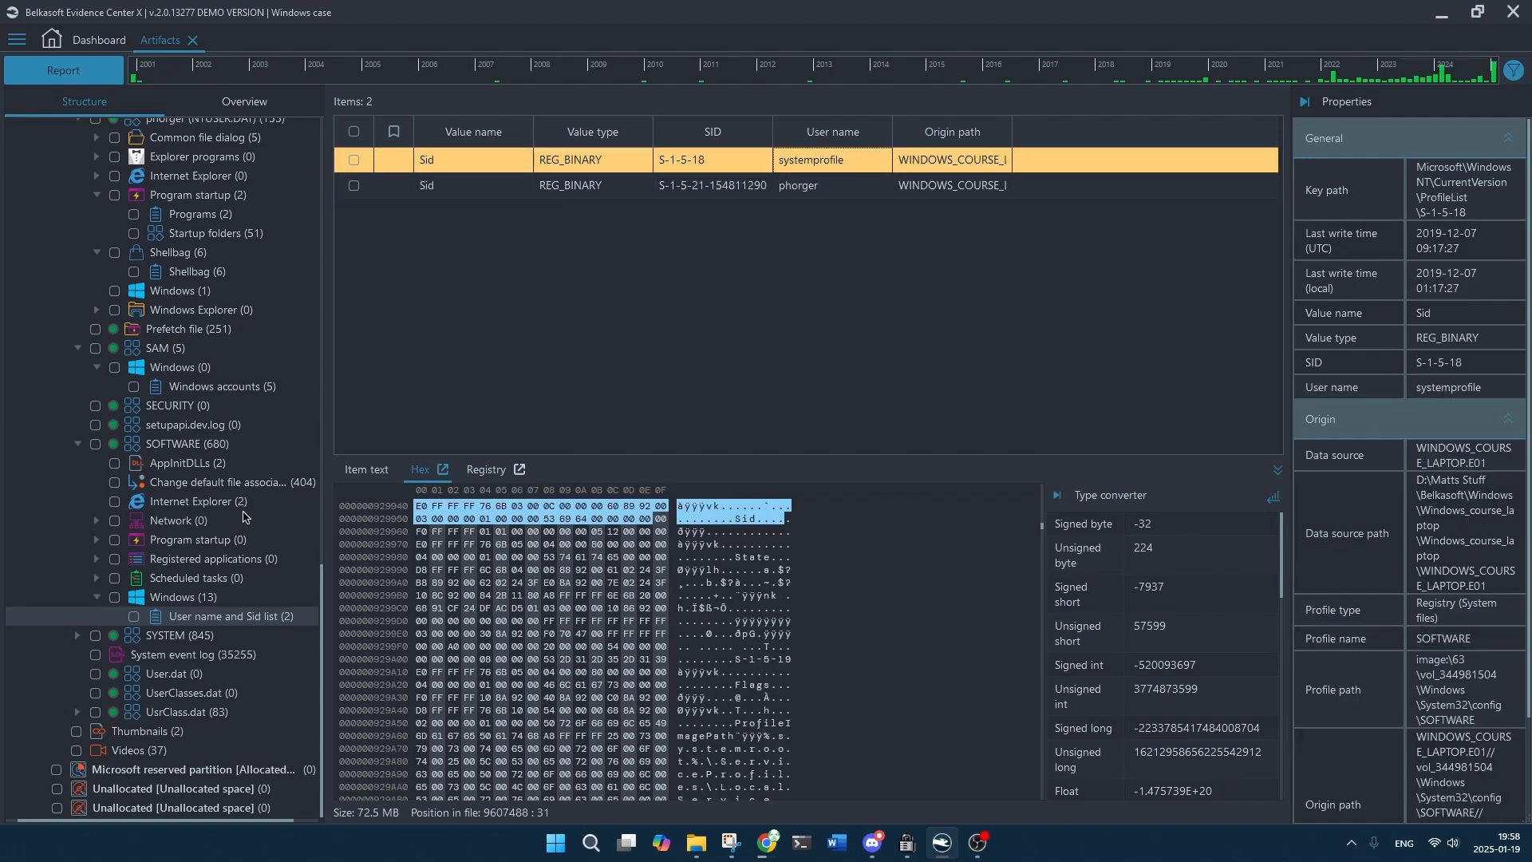
click(216, 638)
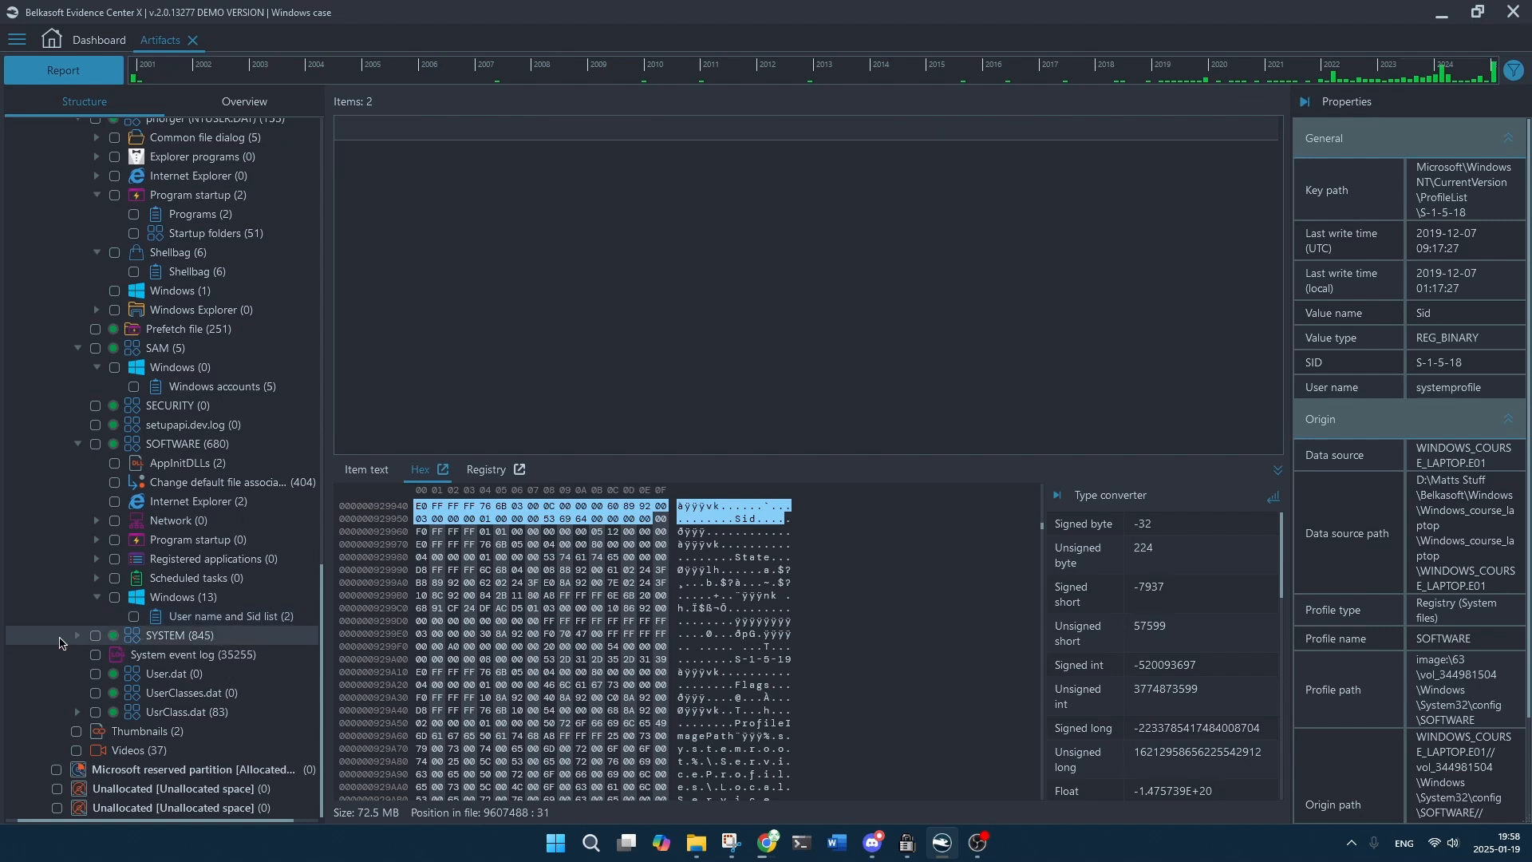
Expand SYSTEM and Connected USB devices to list the nine USB devices.
click(78, 637)
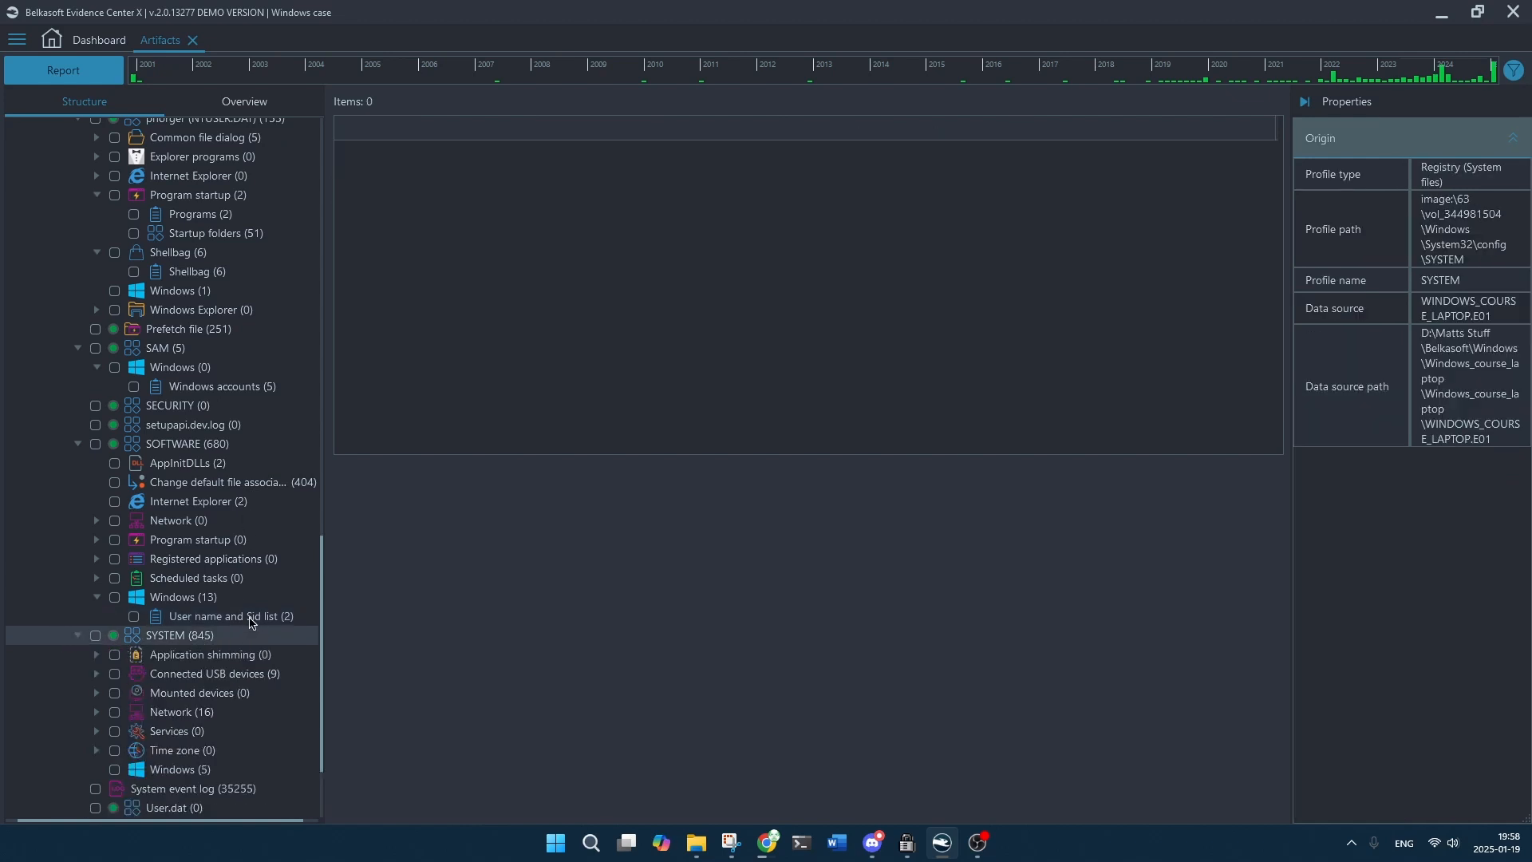
scroll(250, 619, down, 4)
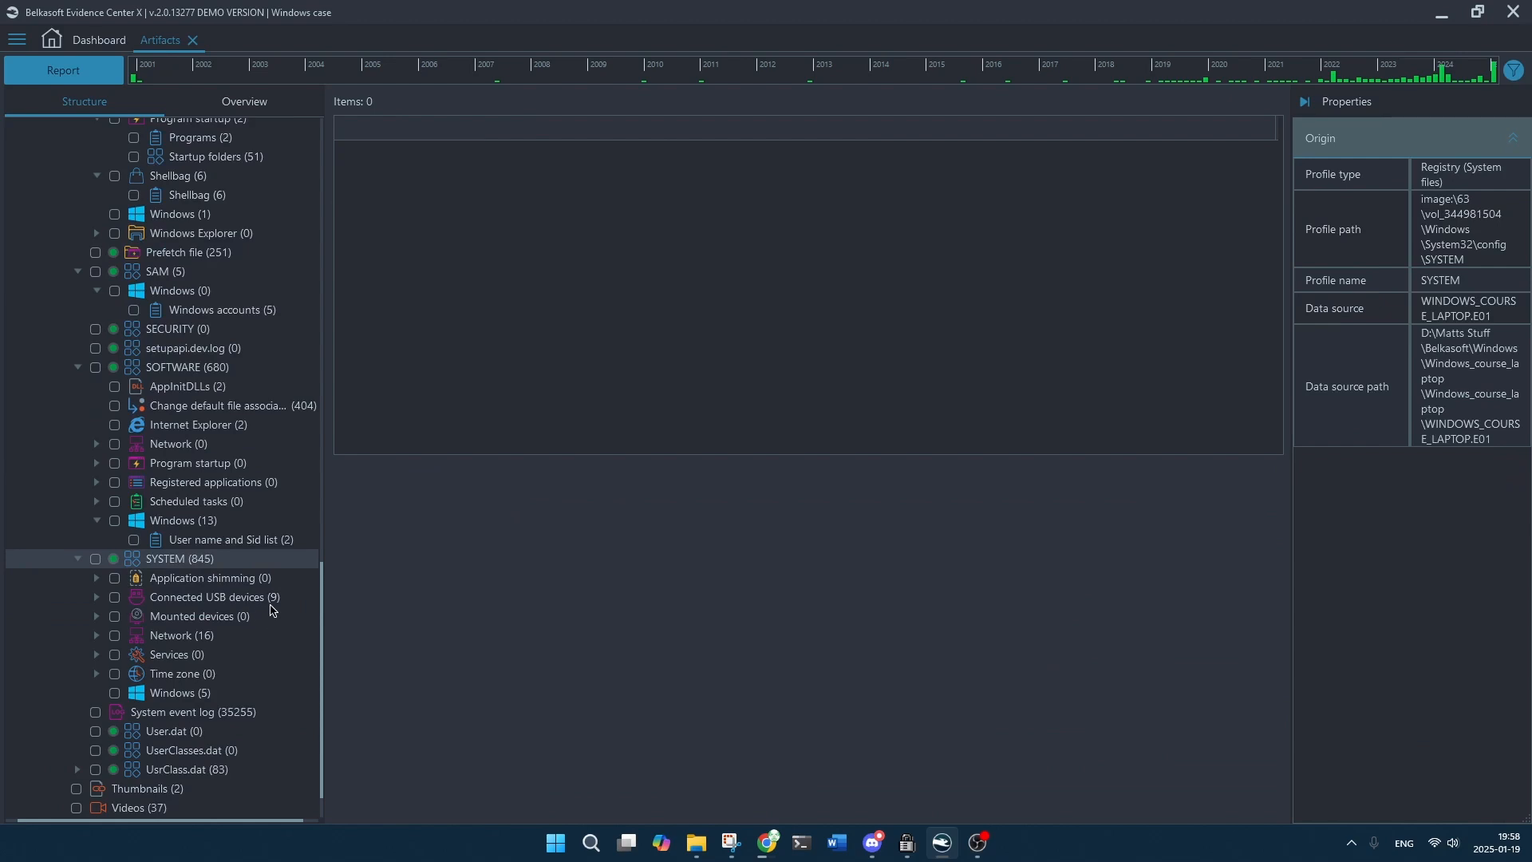
click(271, 608)
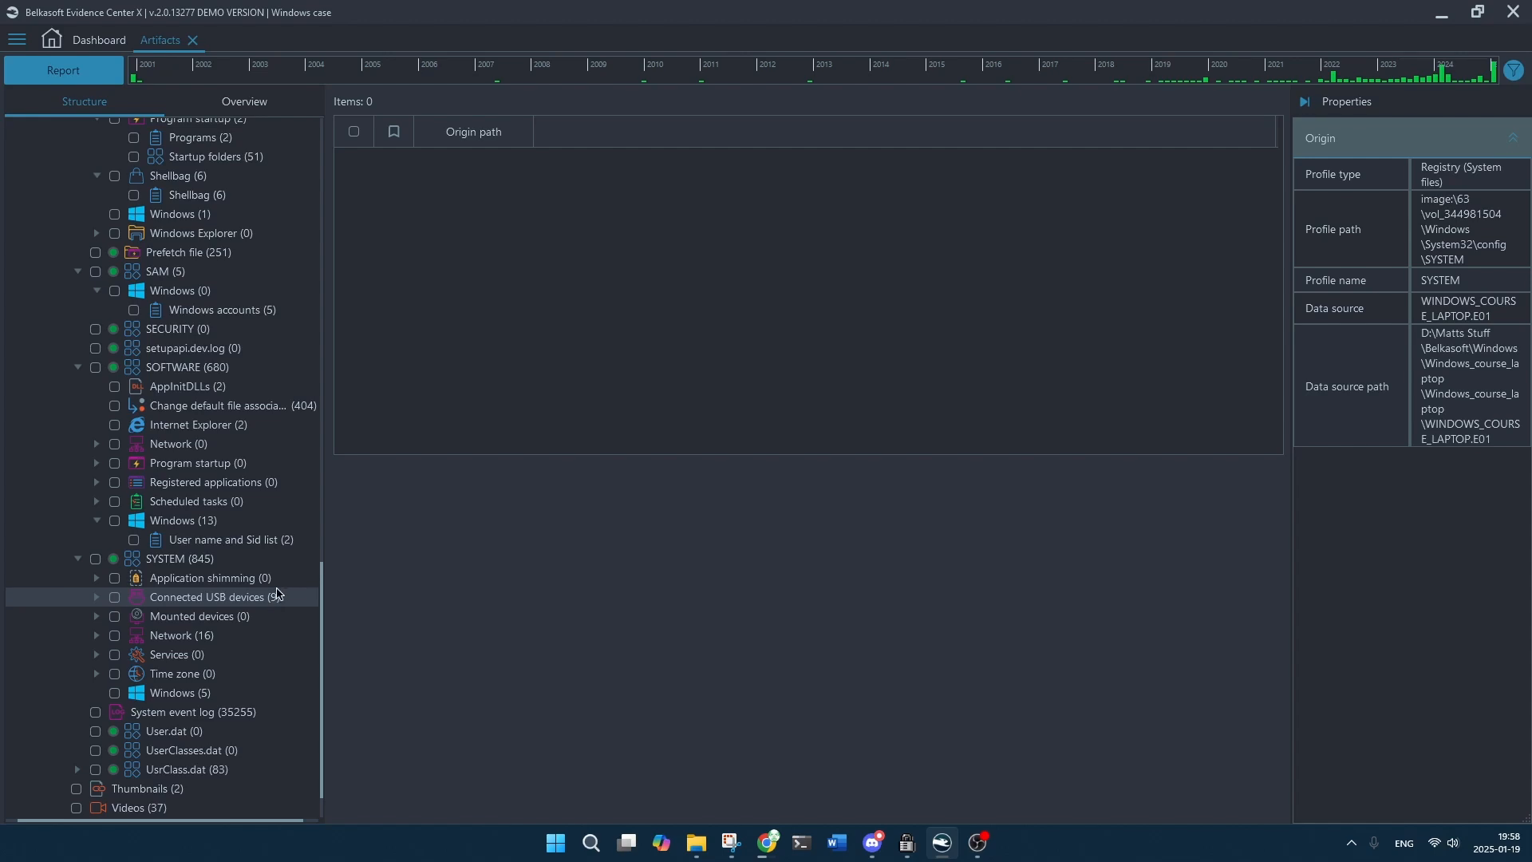
click(95, 598)
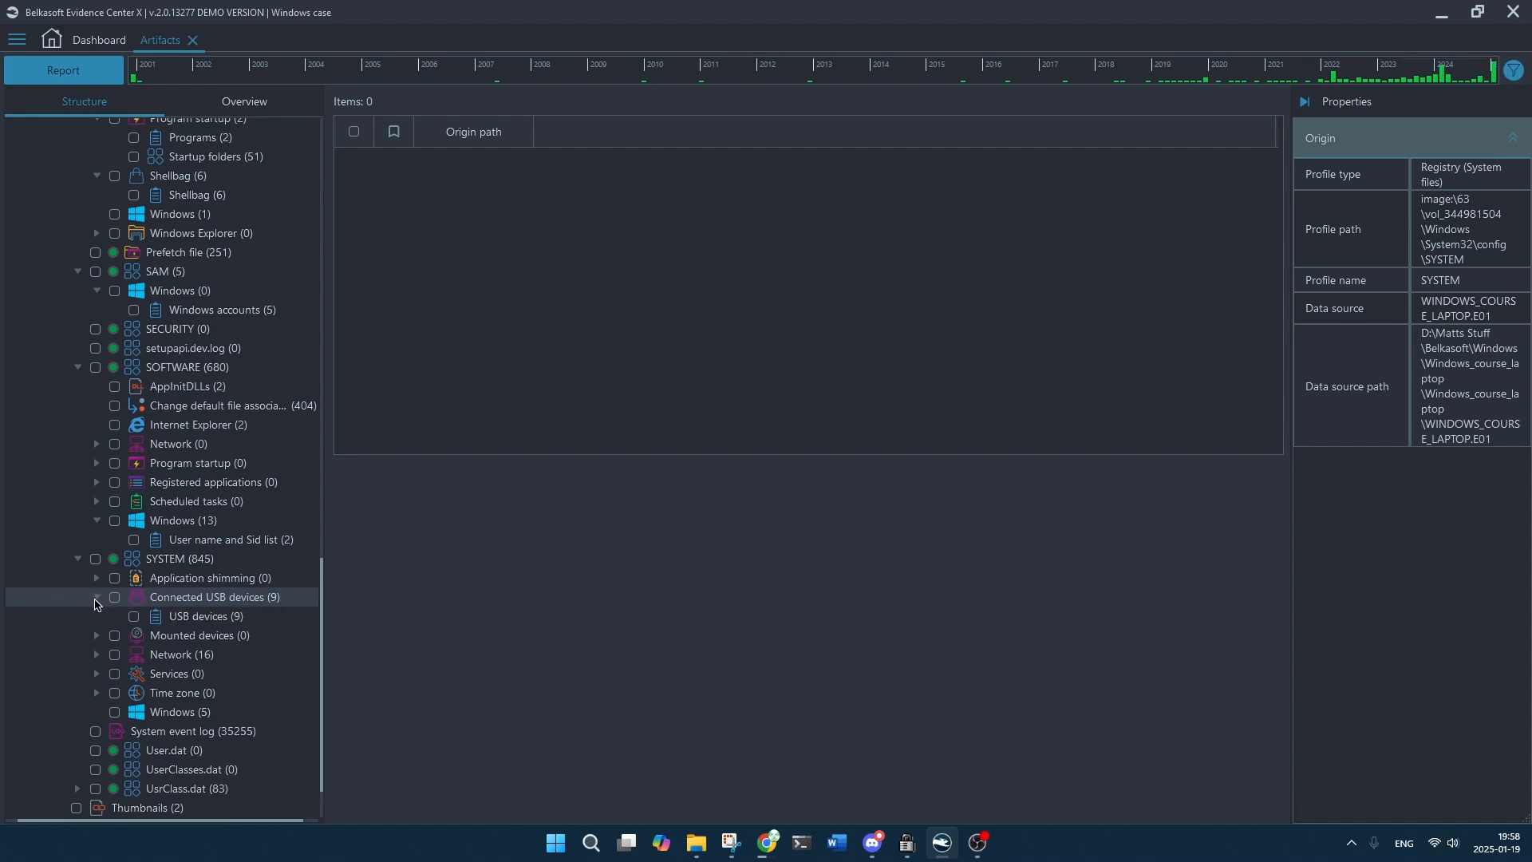
click(236, 619)
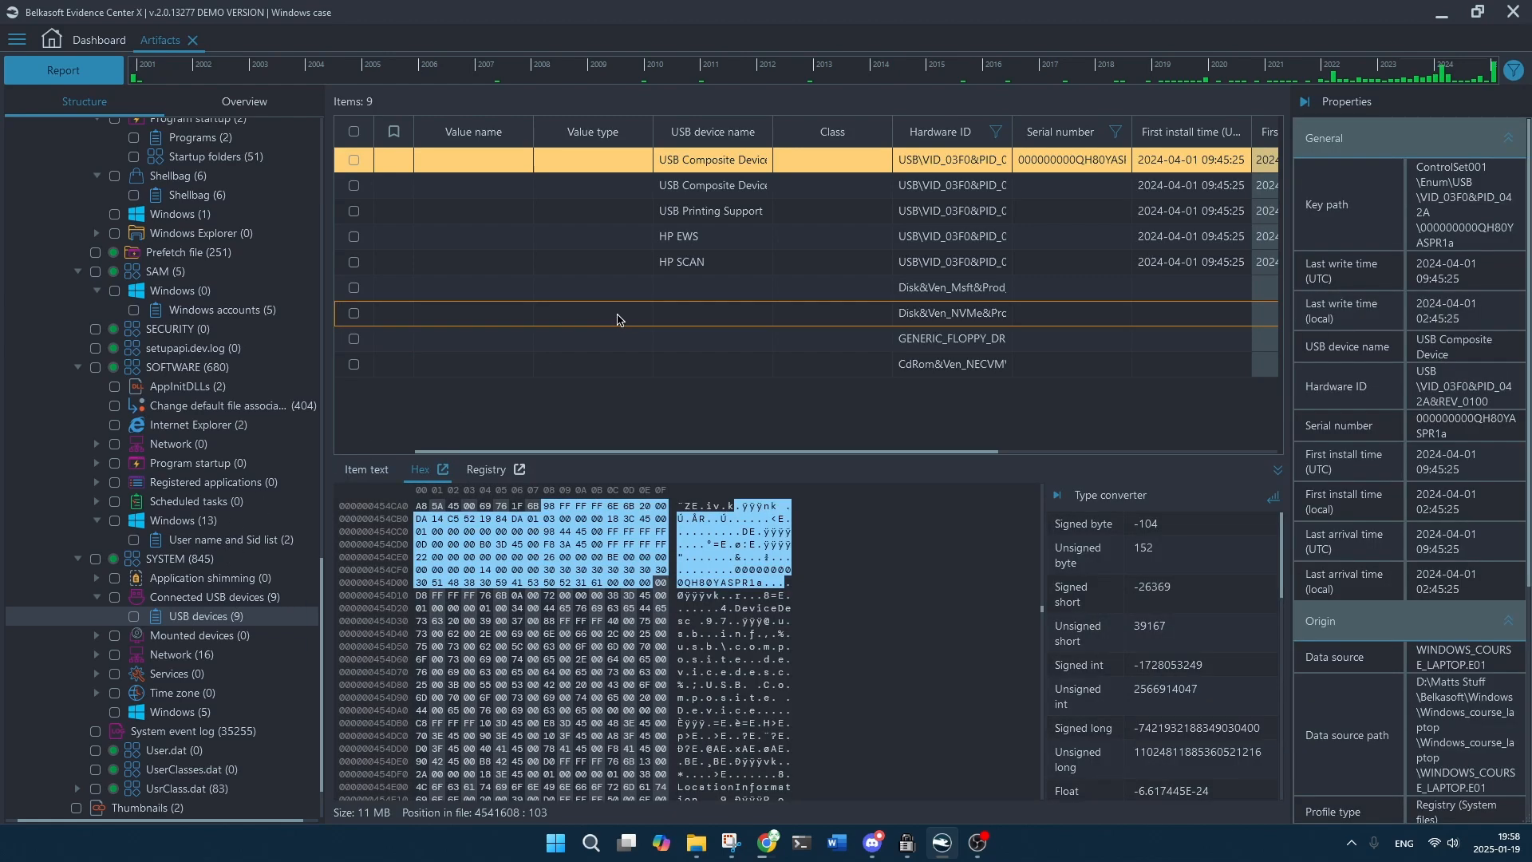
Inspect the HP, Msft virtual disk, USB Composite and Printing Support devices, then SYSTEM's Windows values.
click(730, 243)
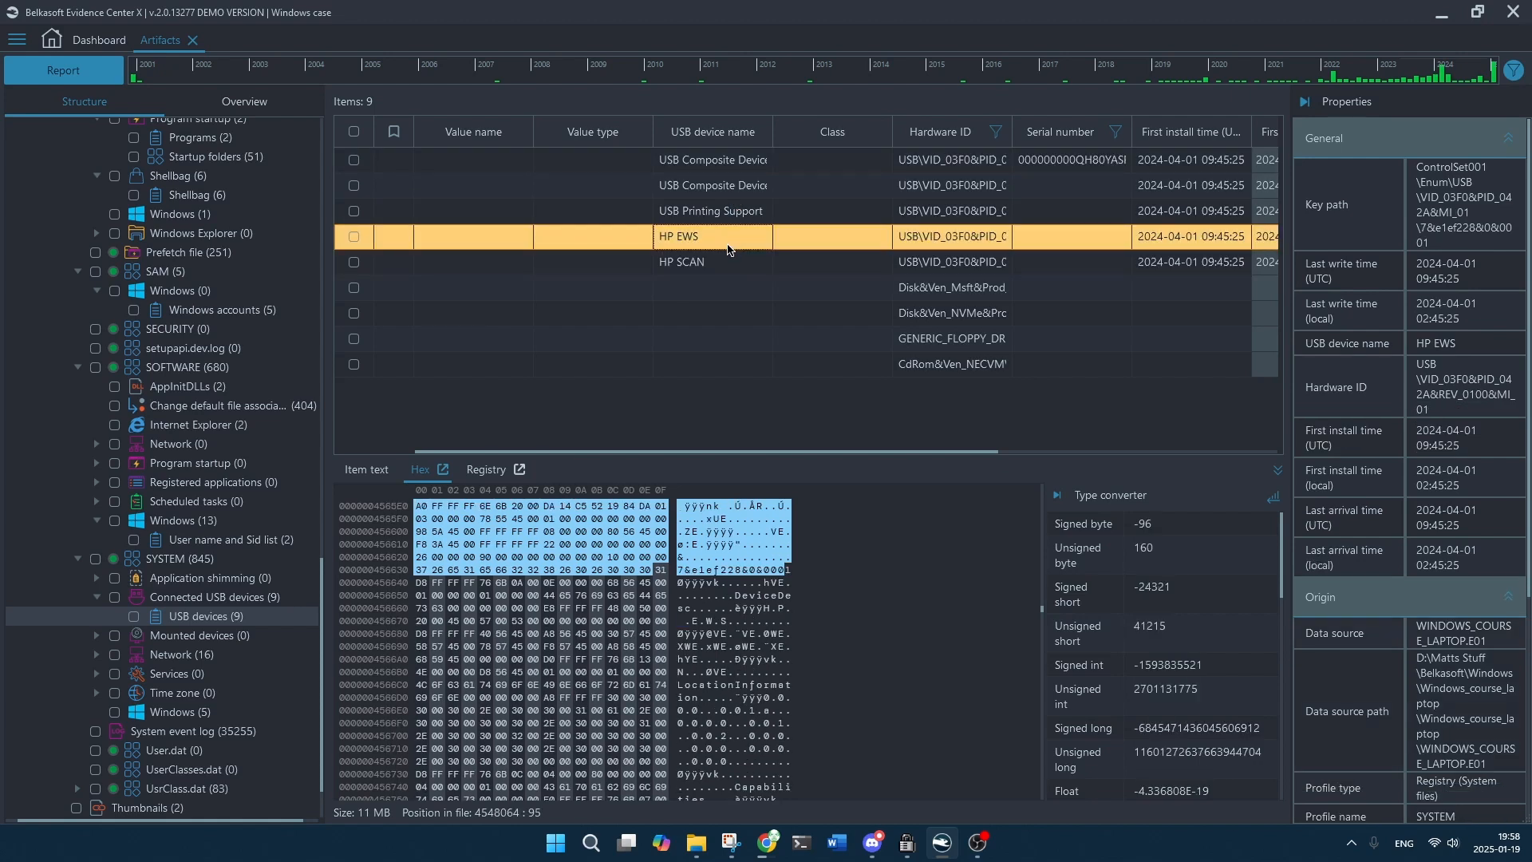
key(Down)
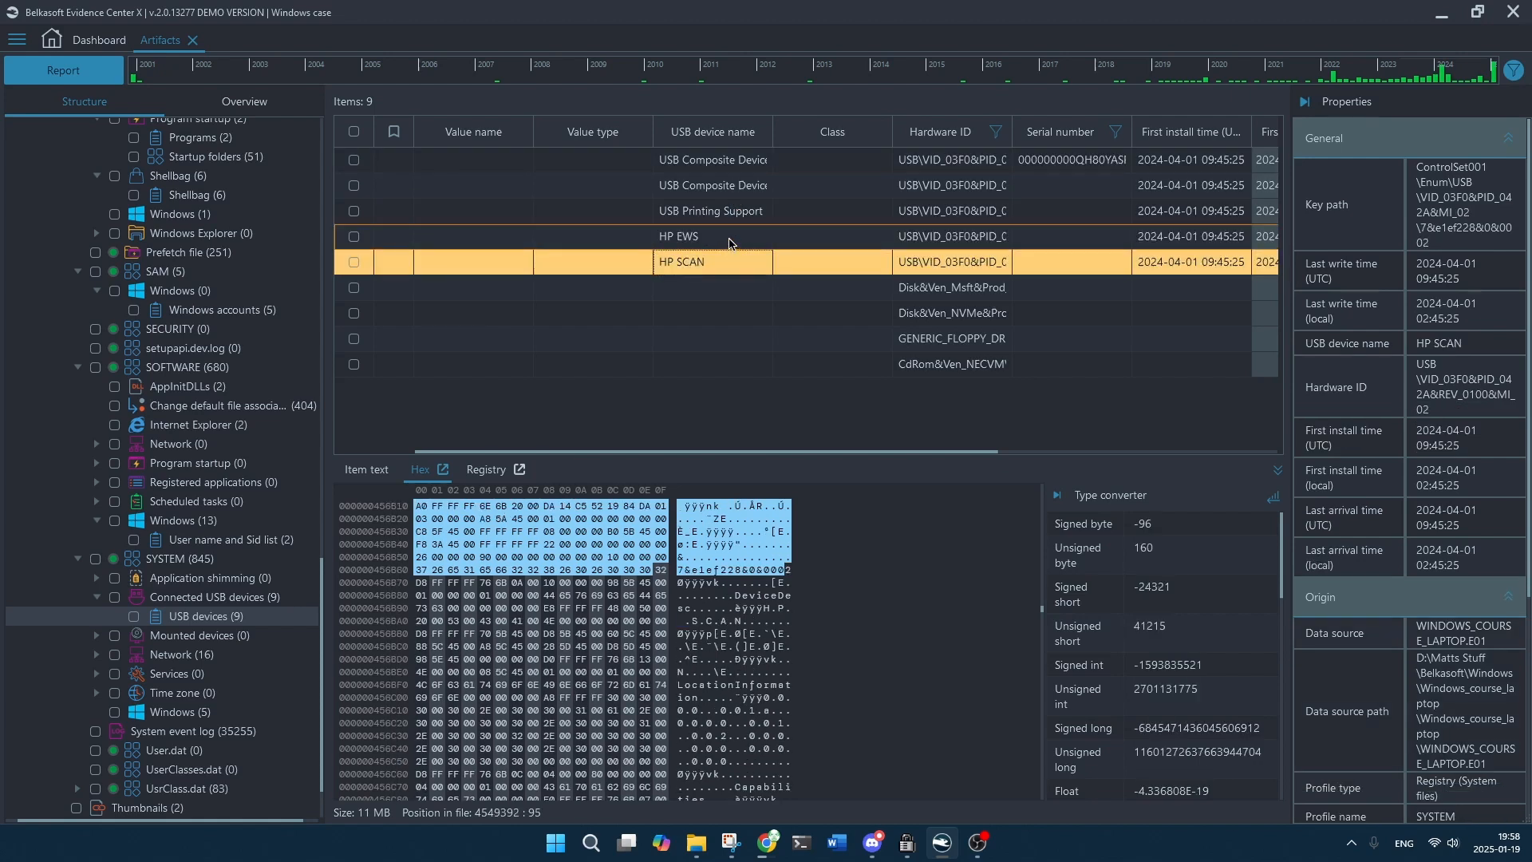
click(720, 285)
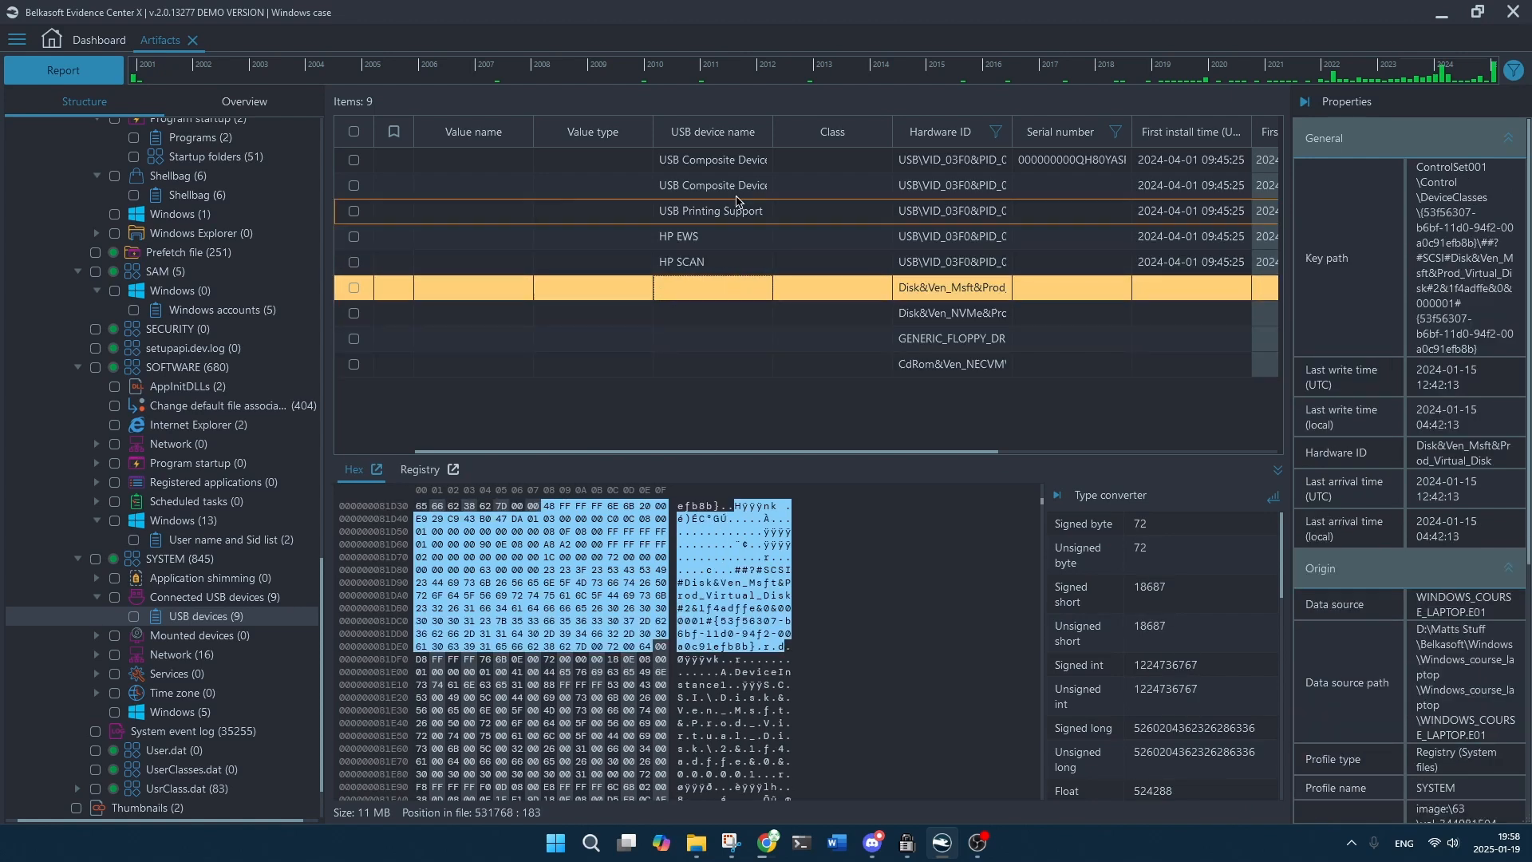
click(738, 166)
click(740, 188)
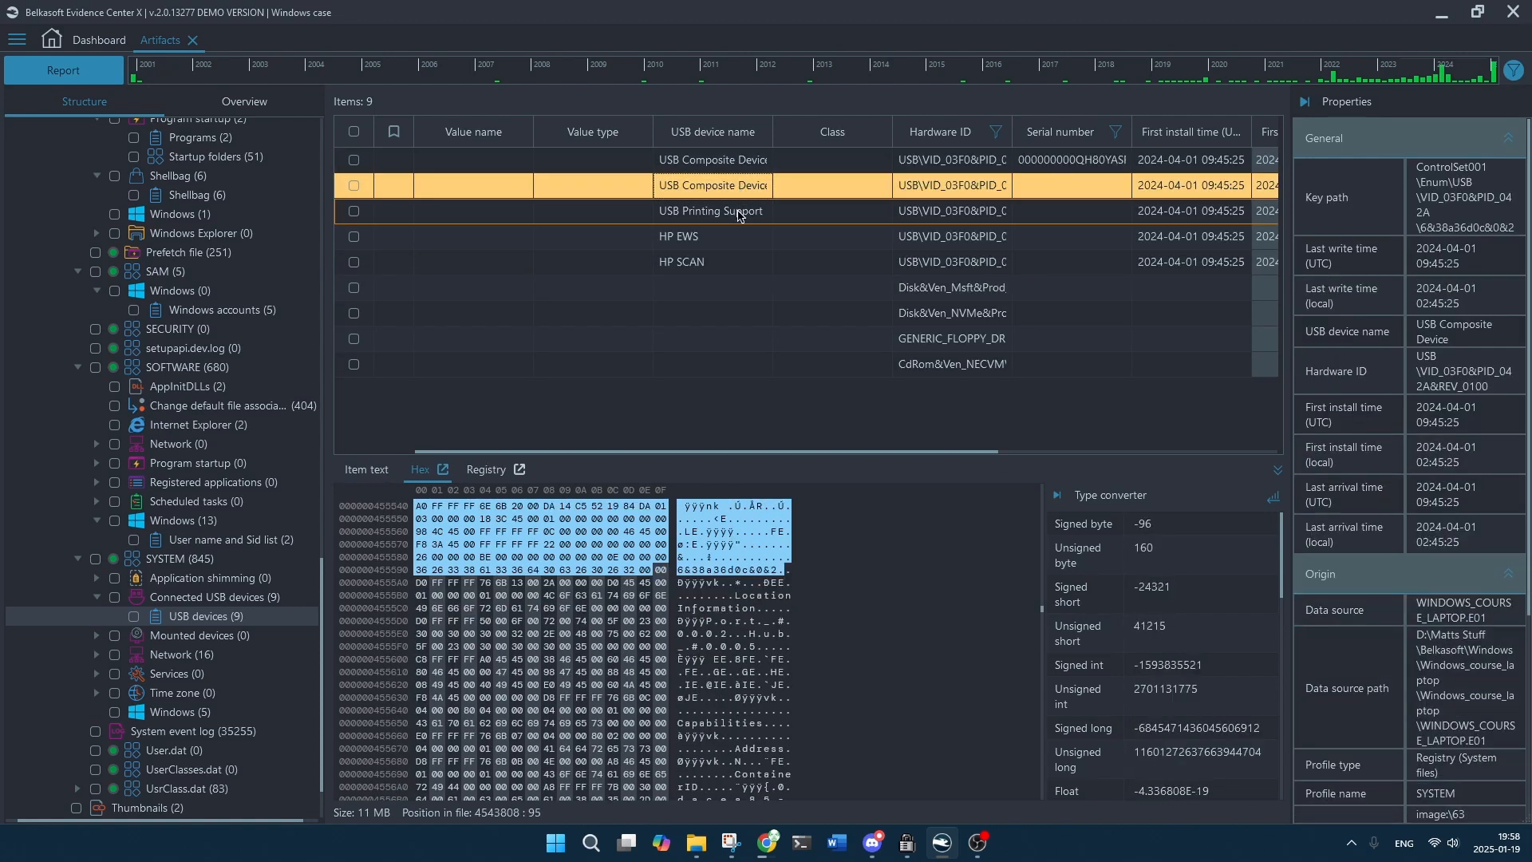
click(738, 210)
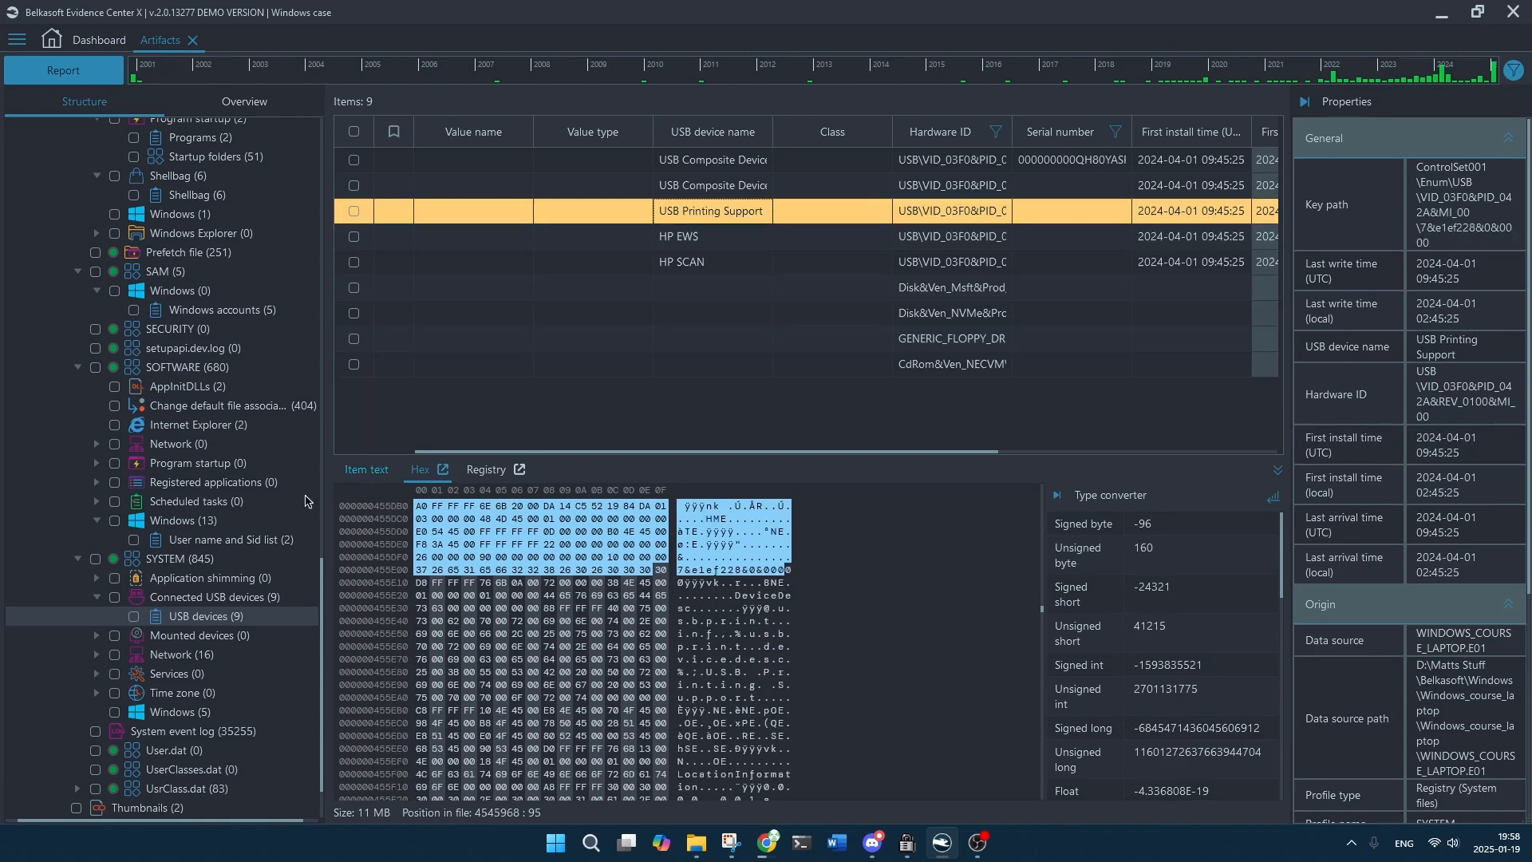
scroll(189, 477, down, 2)
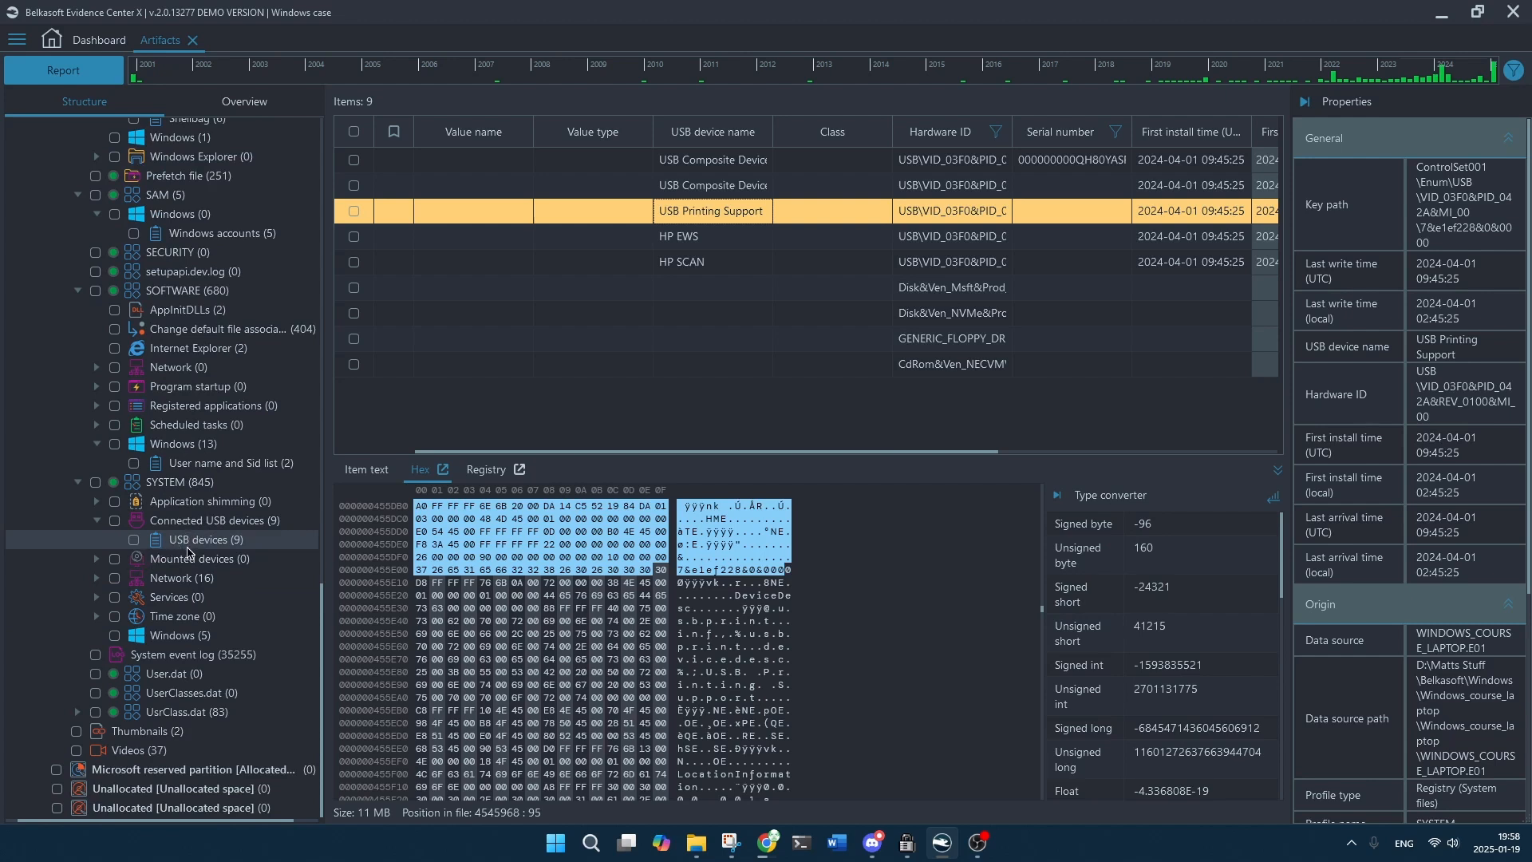
click(209, 639)
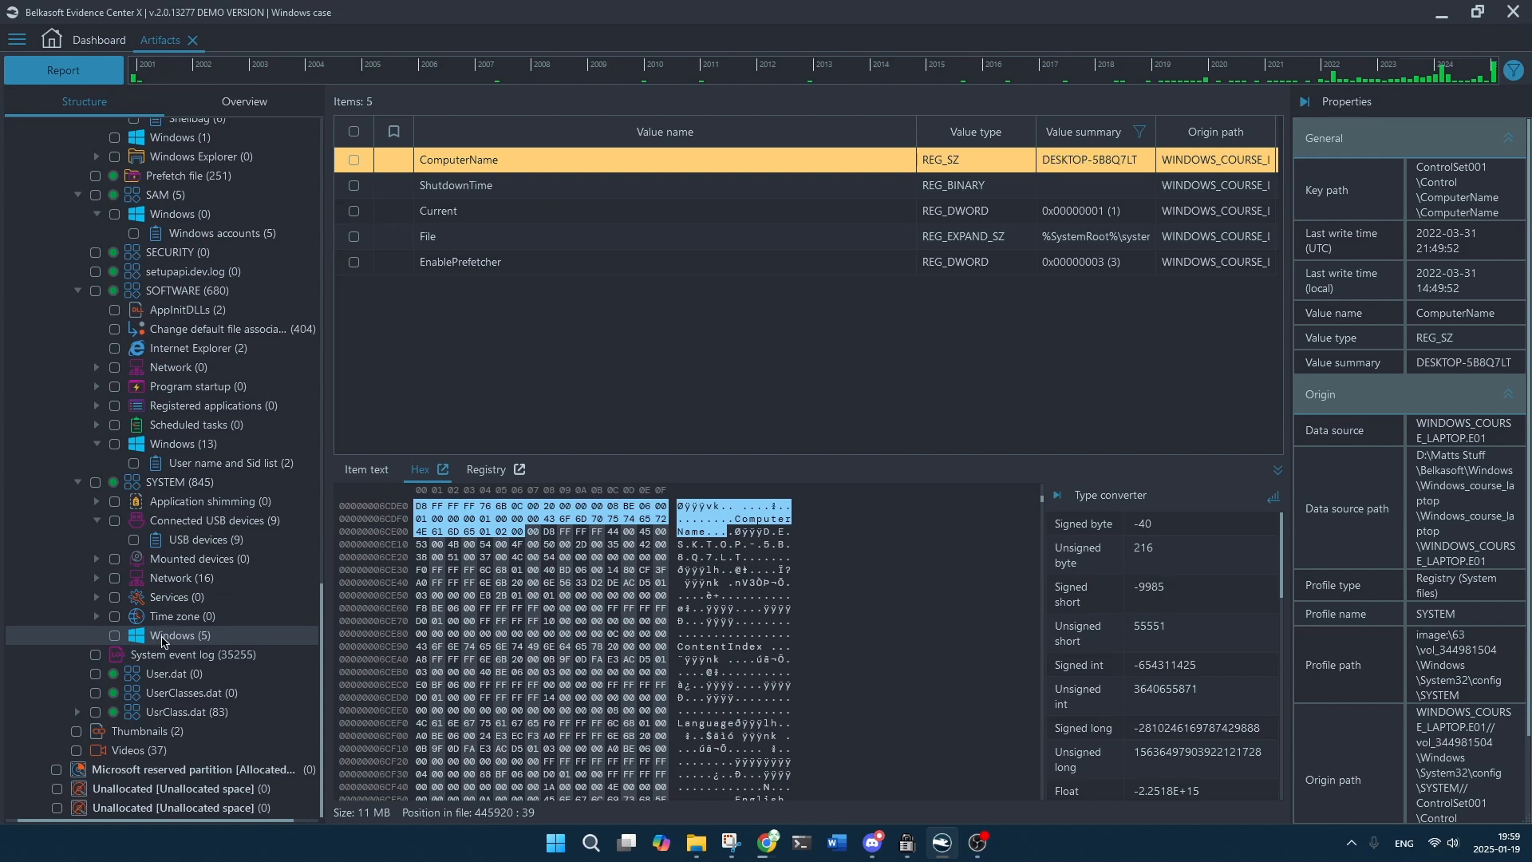
click(222, 659)
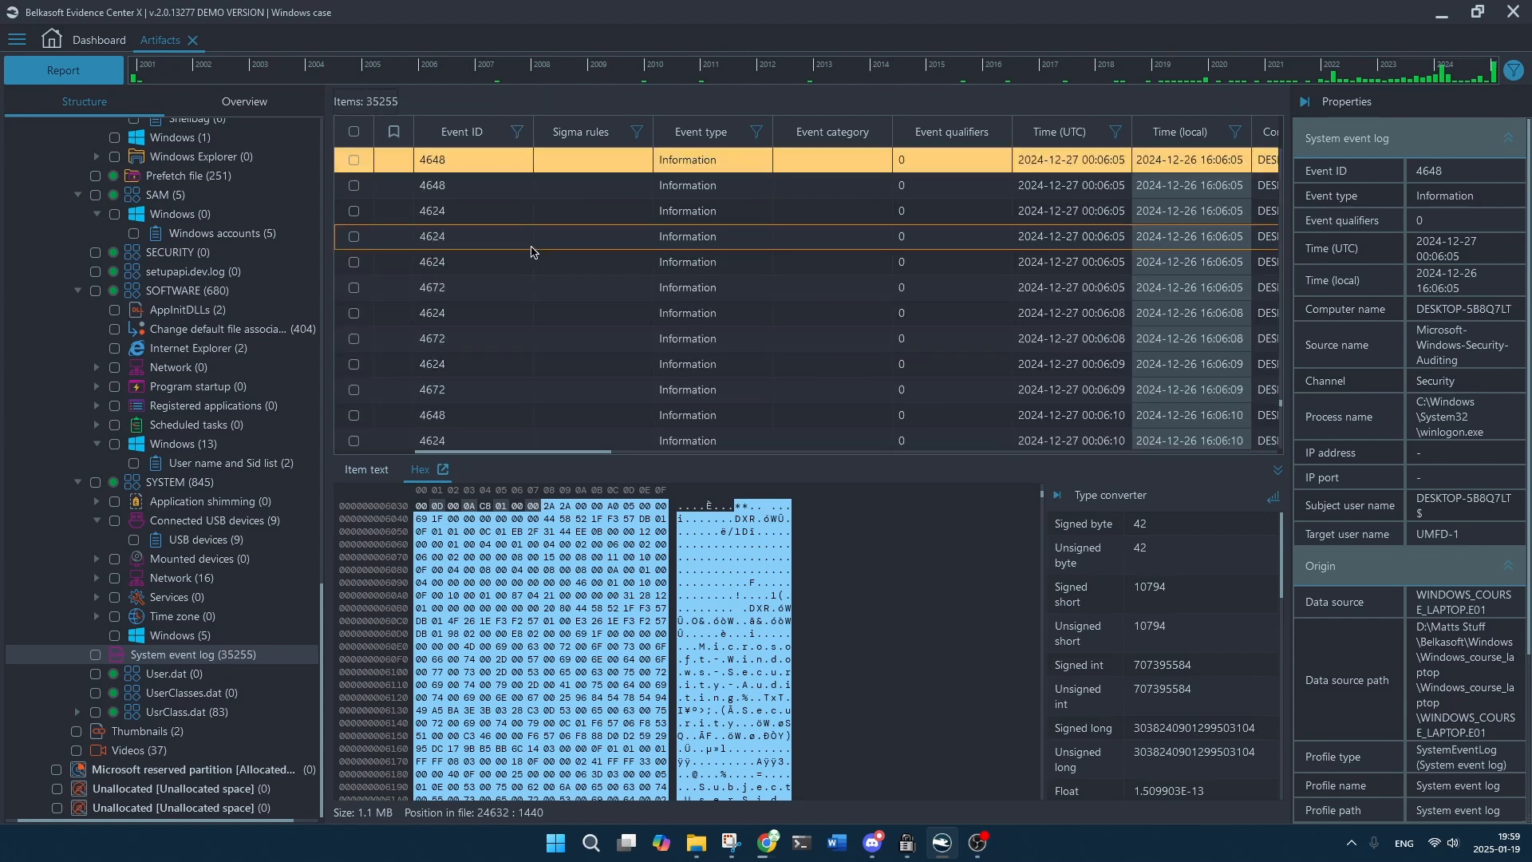
scroll(907, 286, down, 5)
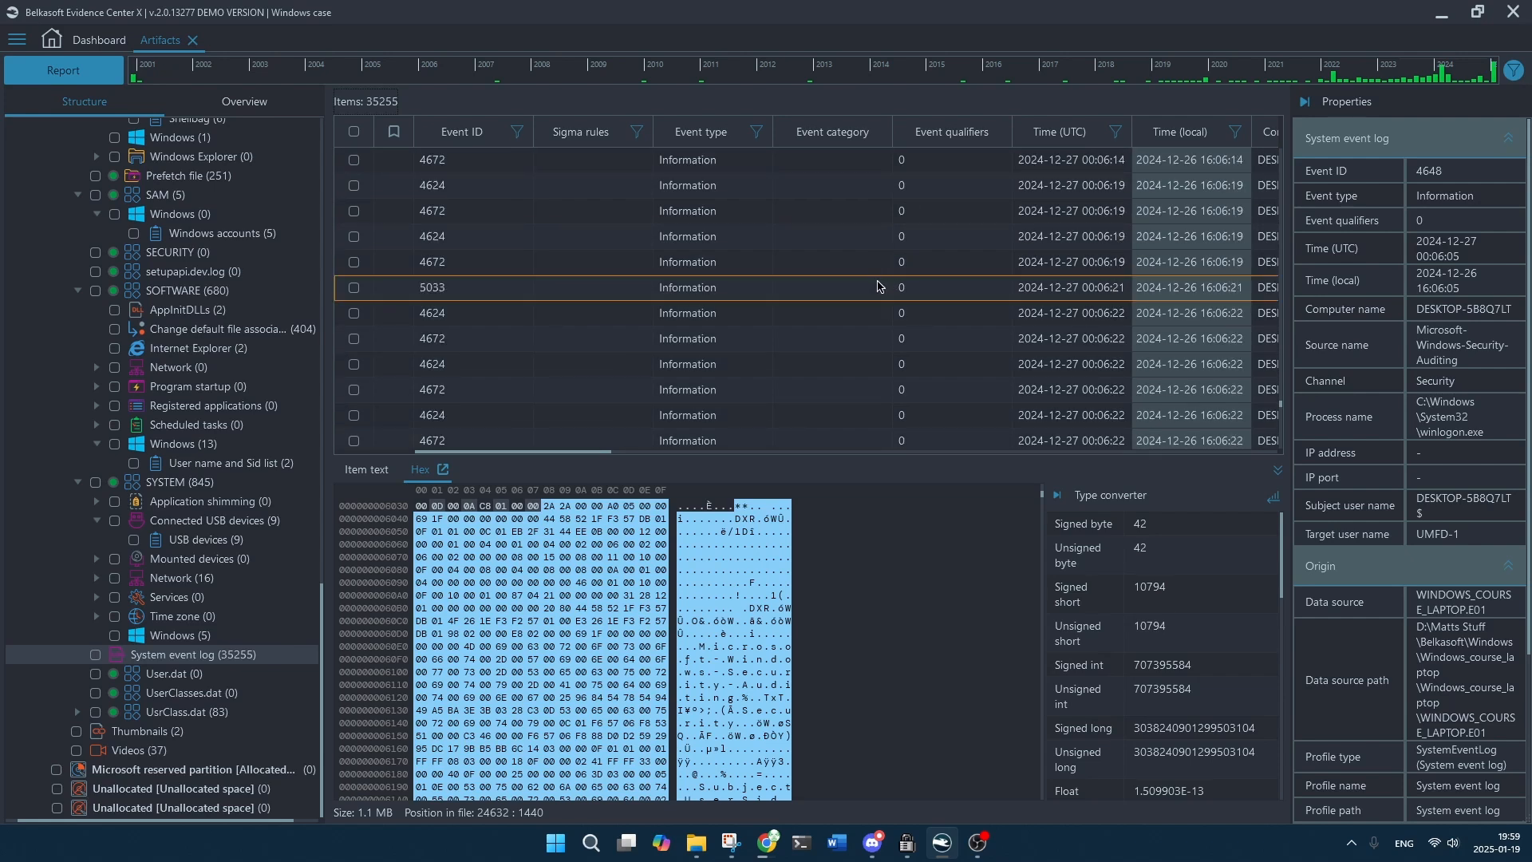
drag(610, 452, 417, 437)
scroll(917, 285, down, 5)
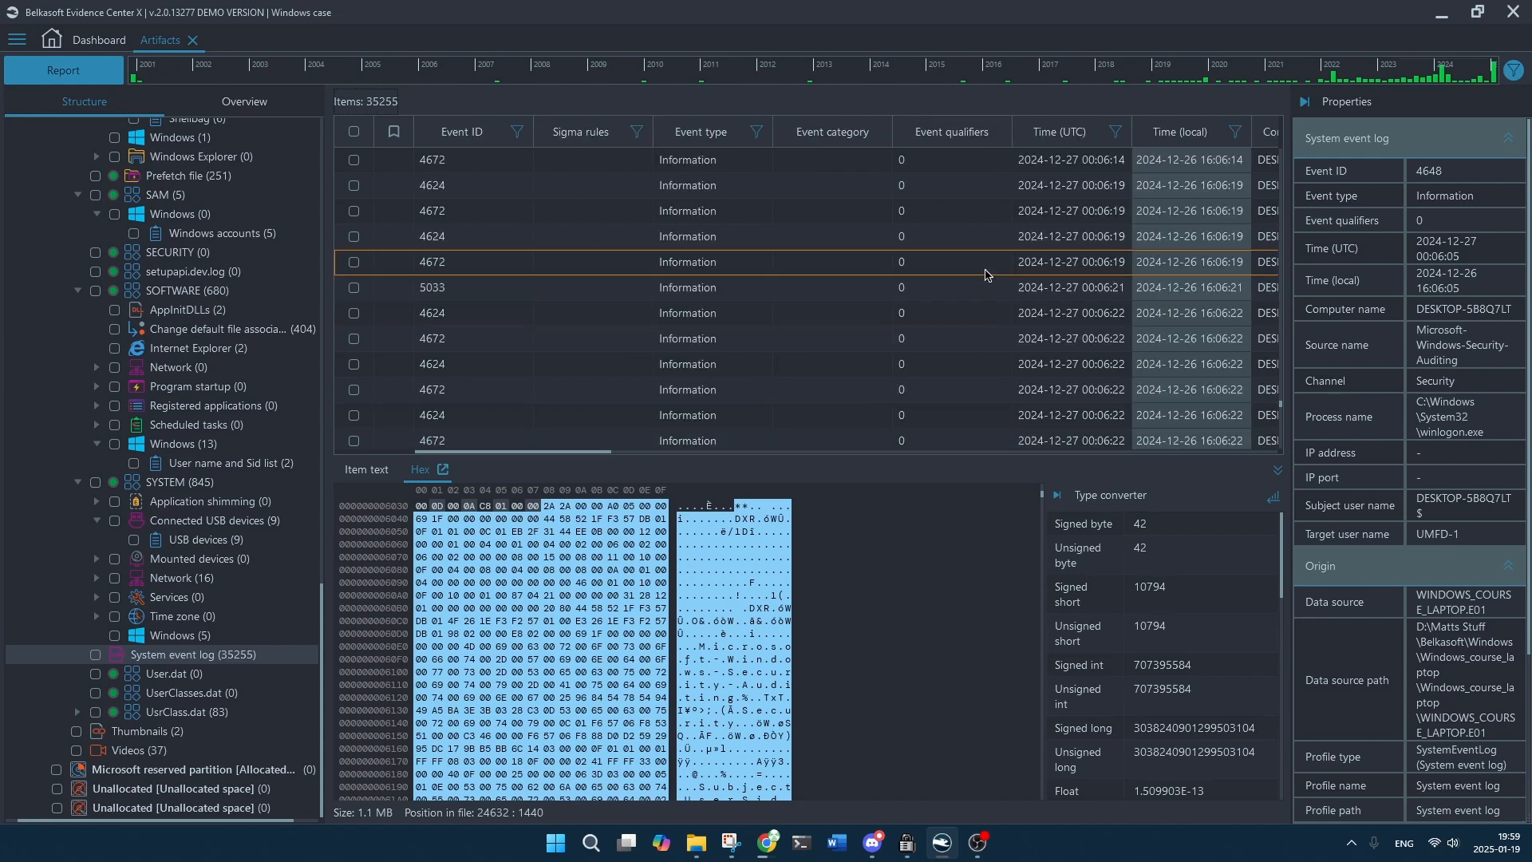
scroll(845, 287, down, 4)
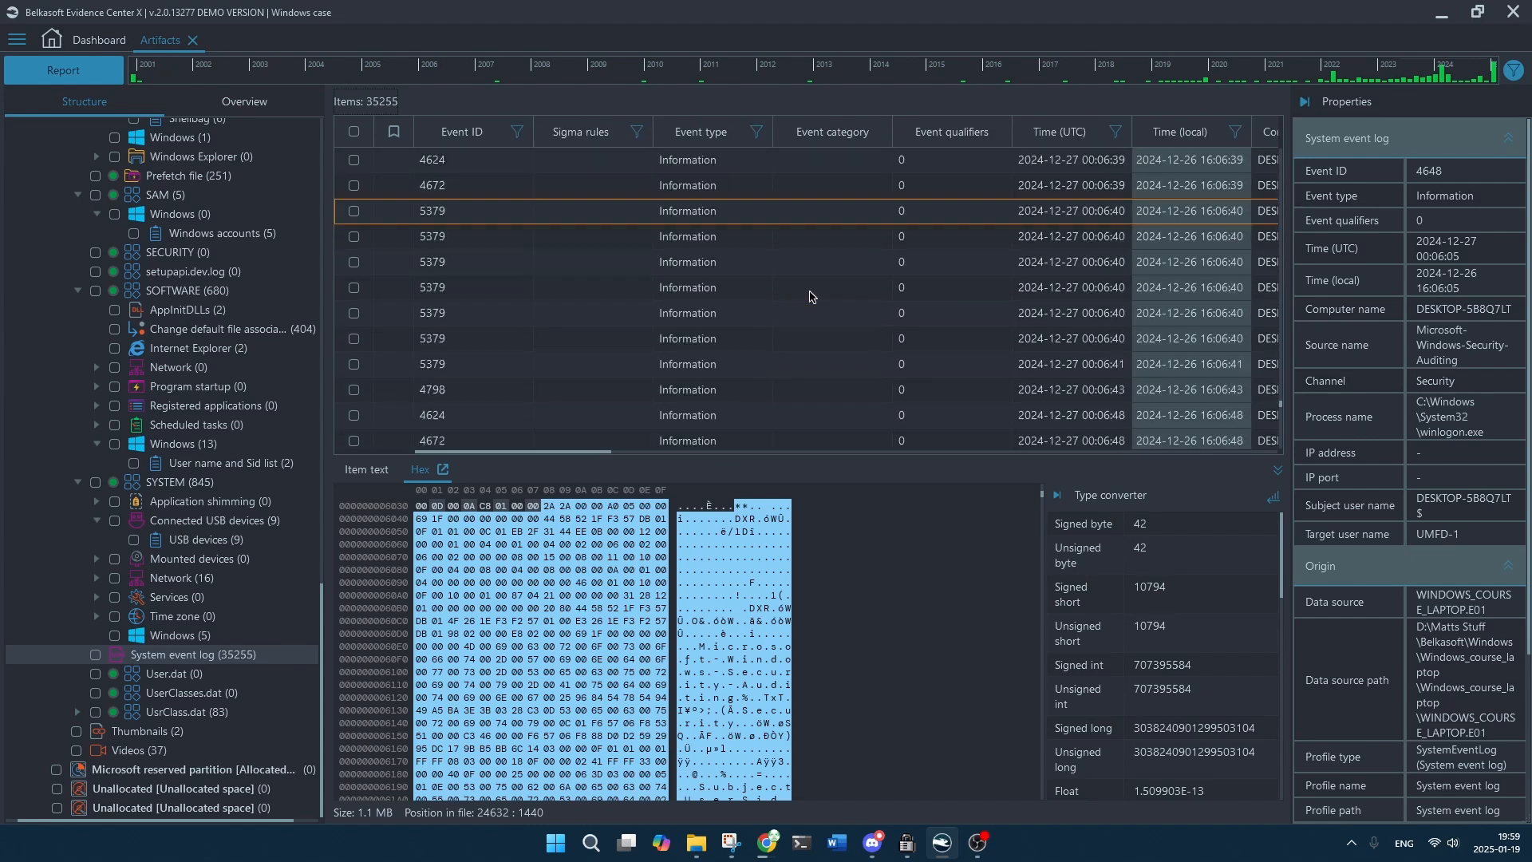
drag(582, 451, 788, 456)
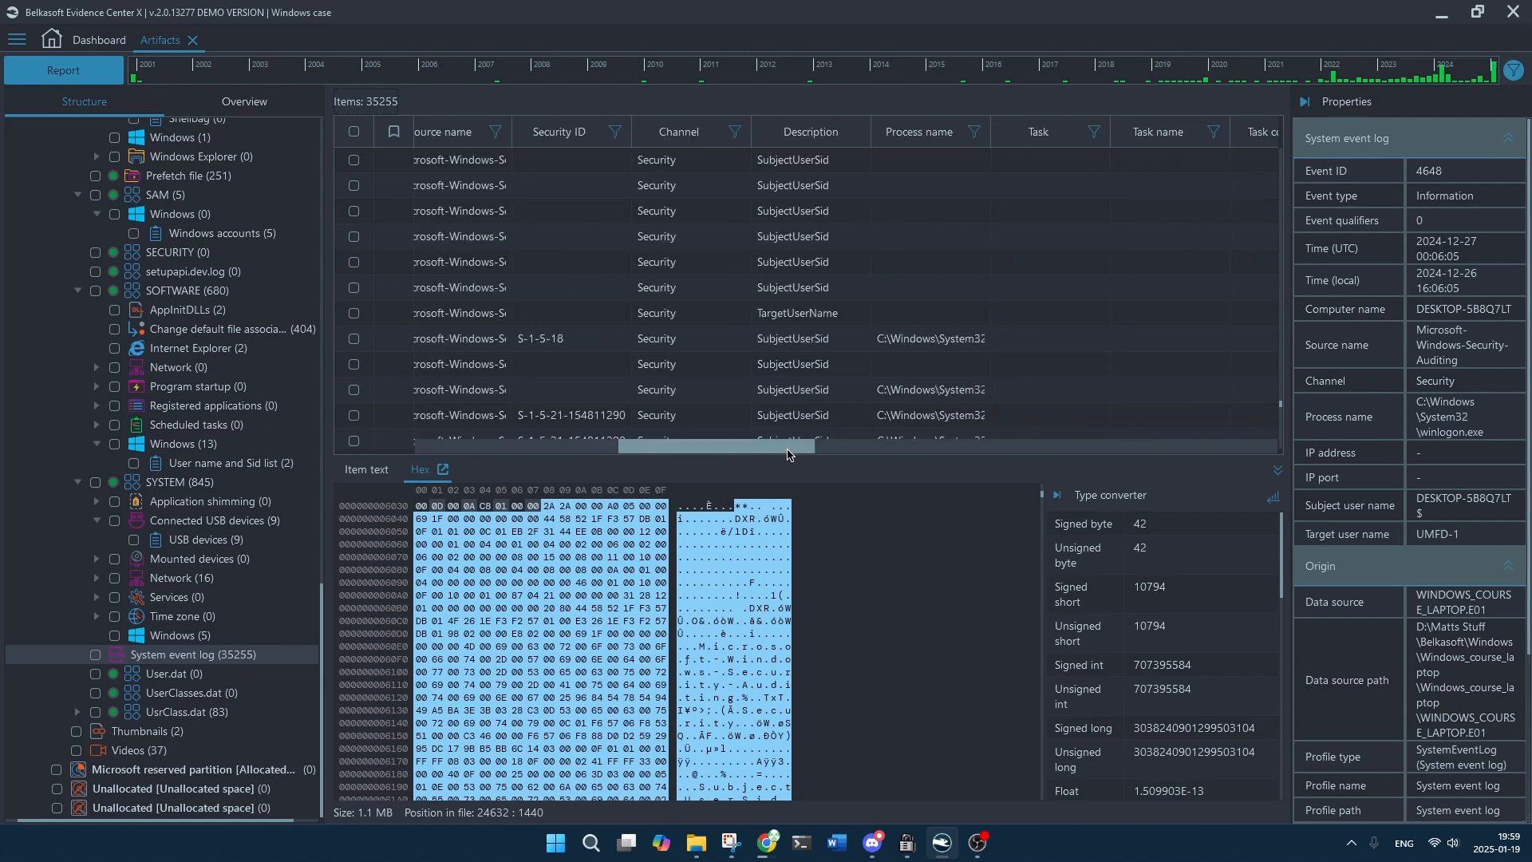
scroll(728, 320, down, 2)
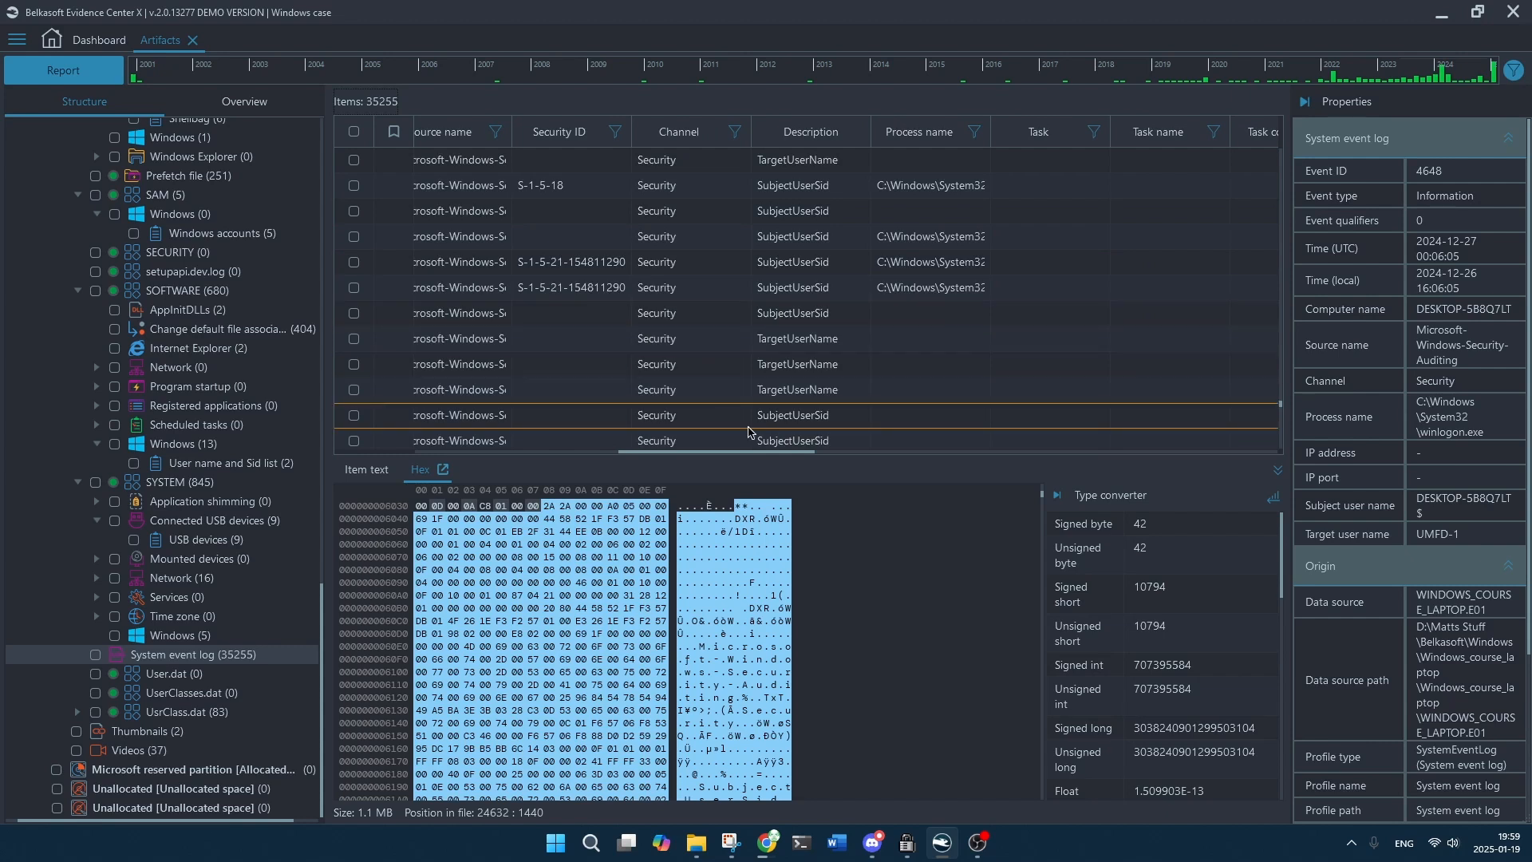
drag(785, 452, 485, 426)
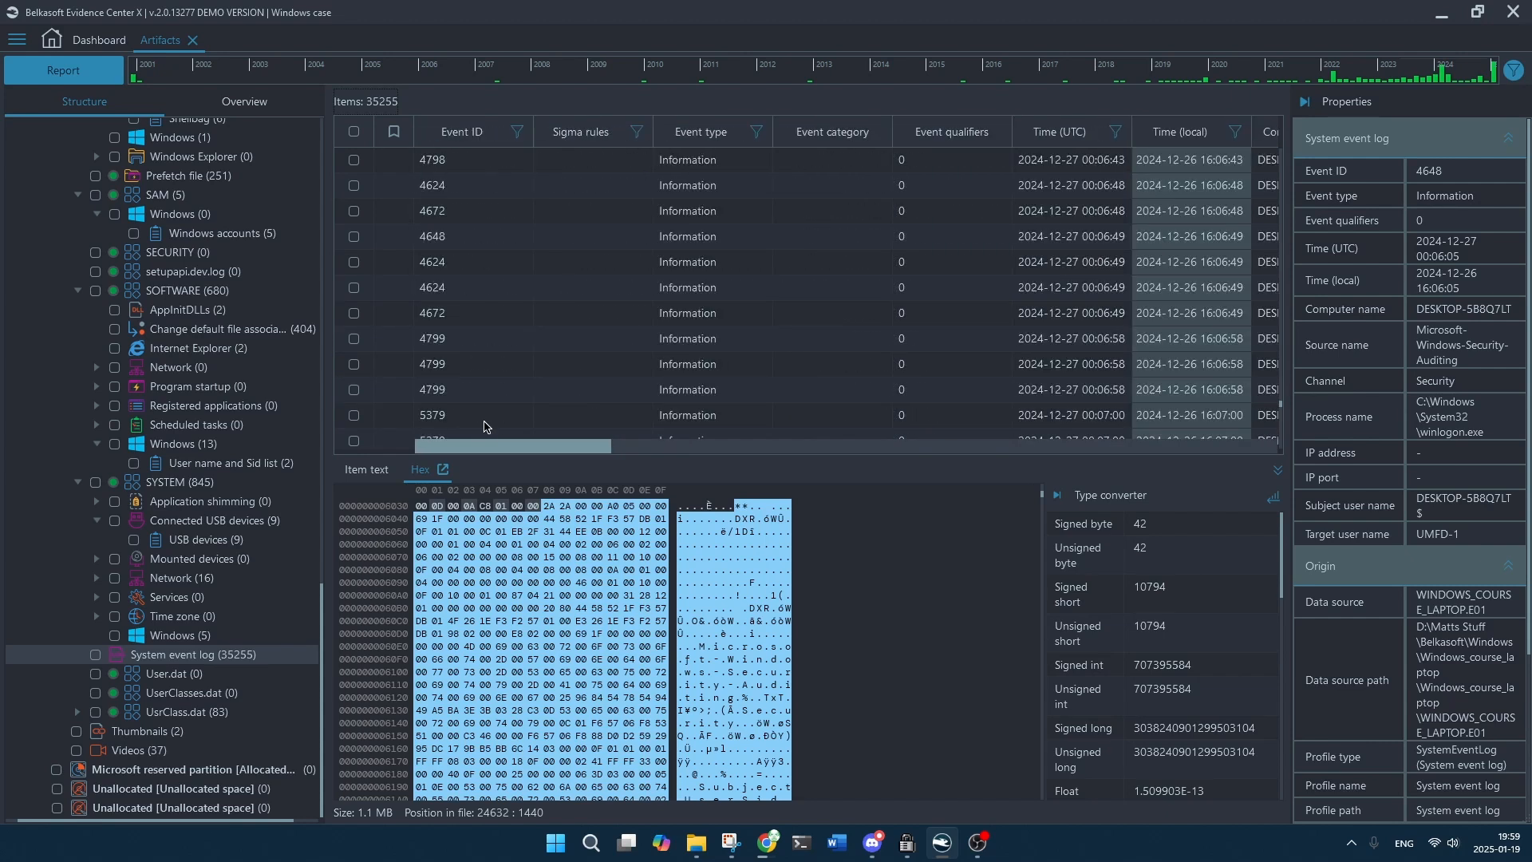
click(935, 322)
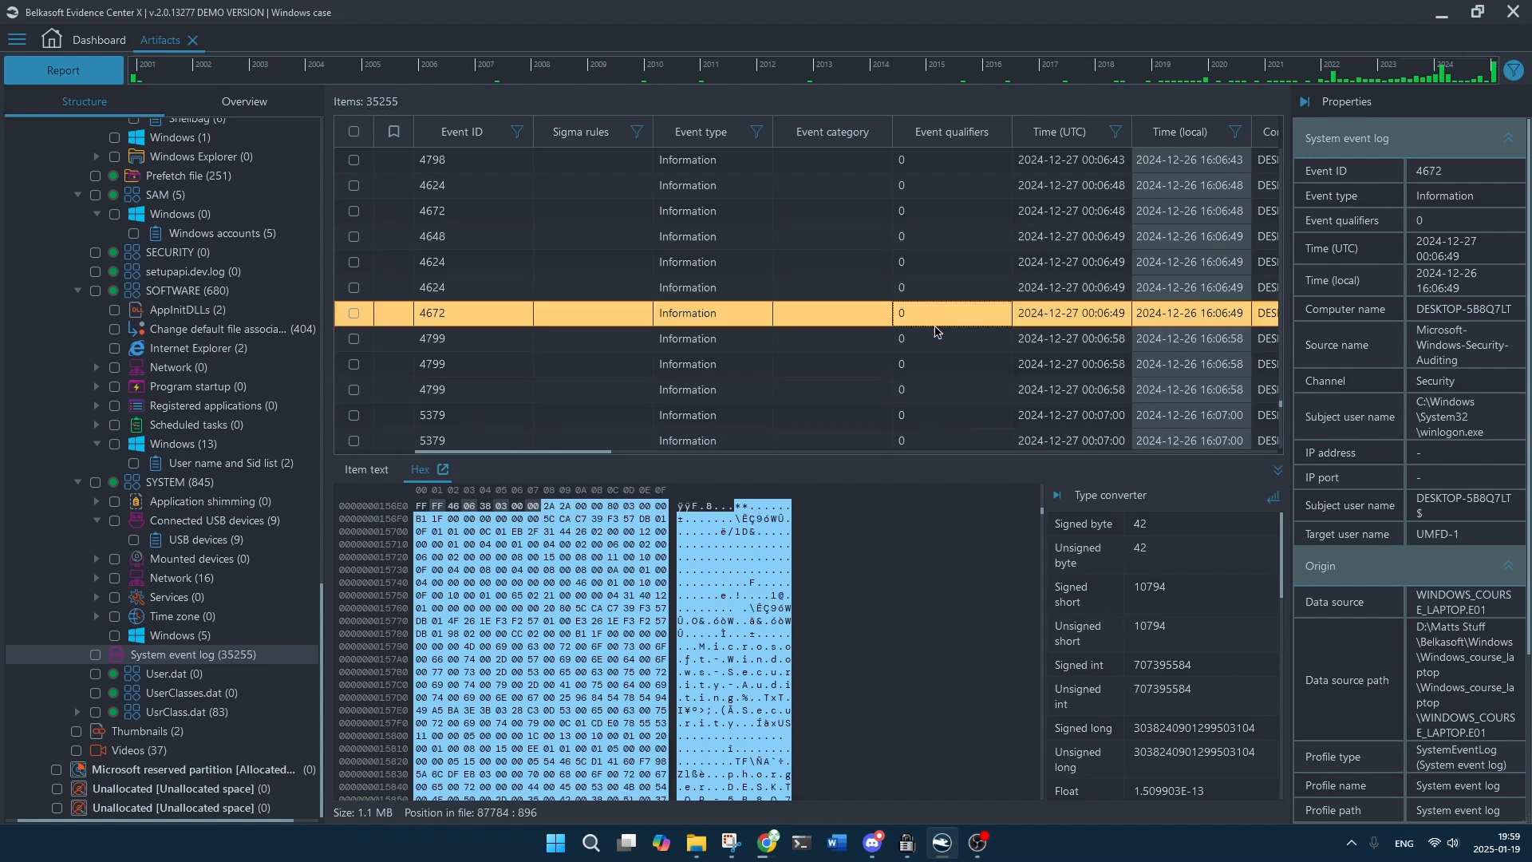
scroll(941, 335, down, 5)
scroll(943, 351, down, 5)
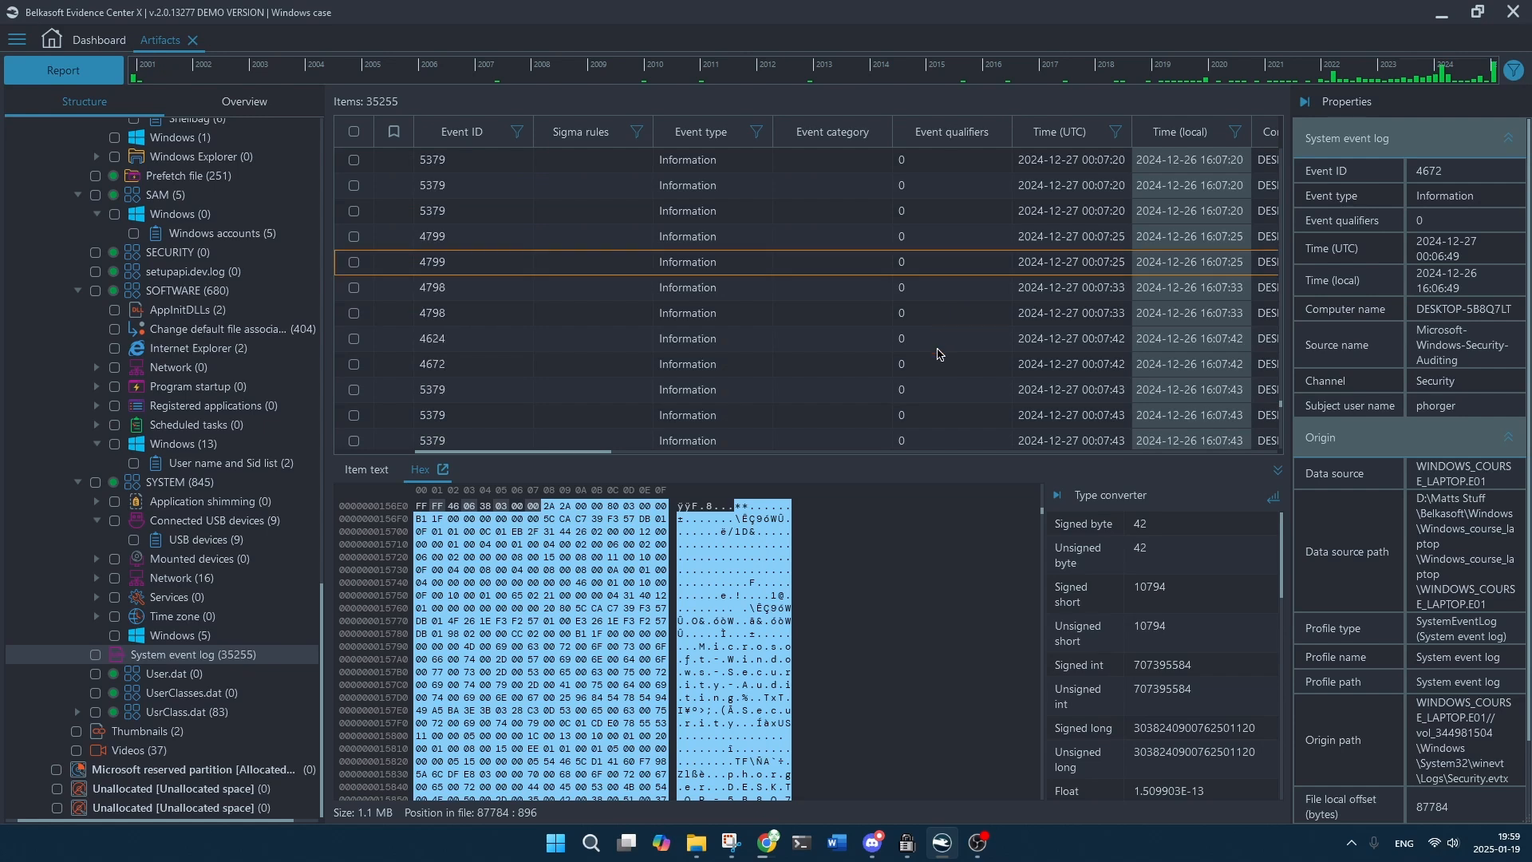
scroll(1274, 239, up, 10)
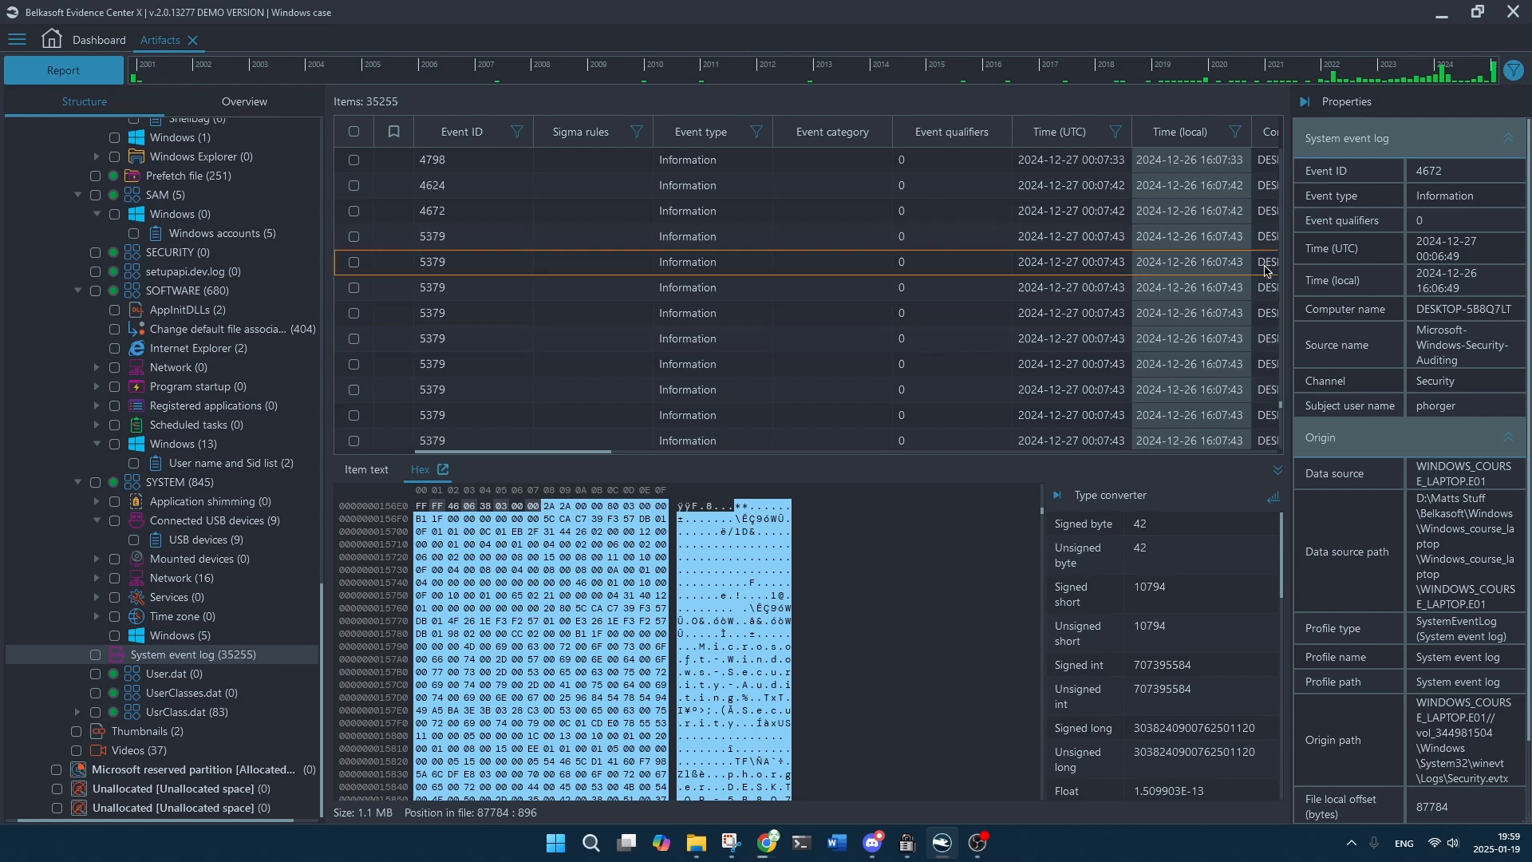
scroll(1274, 356, up, 10)
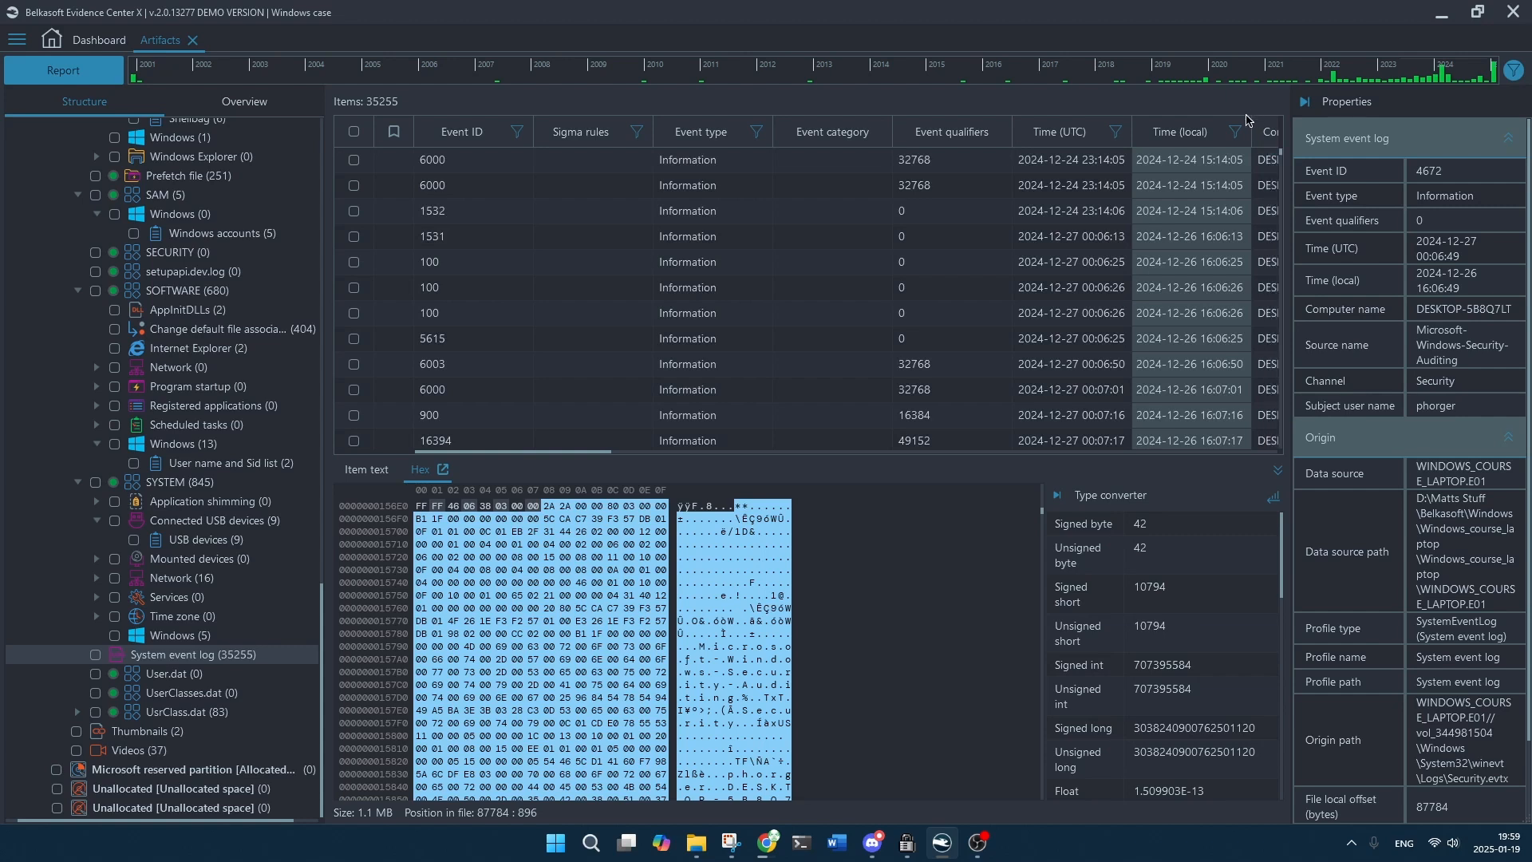
Select the earliest Wlclntfy 6000 event and scroll right to its Source name, Channel and Description columns.
click(920, 167)
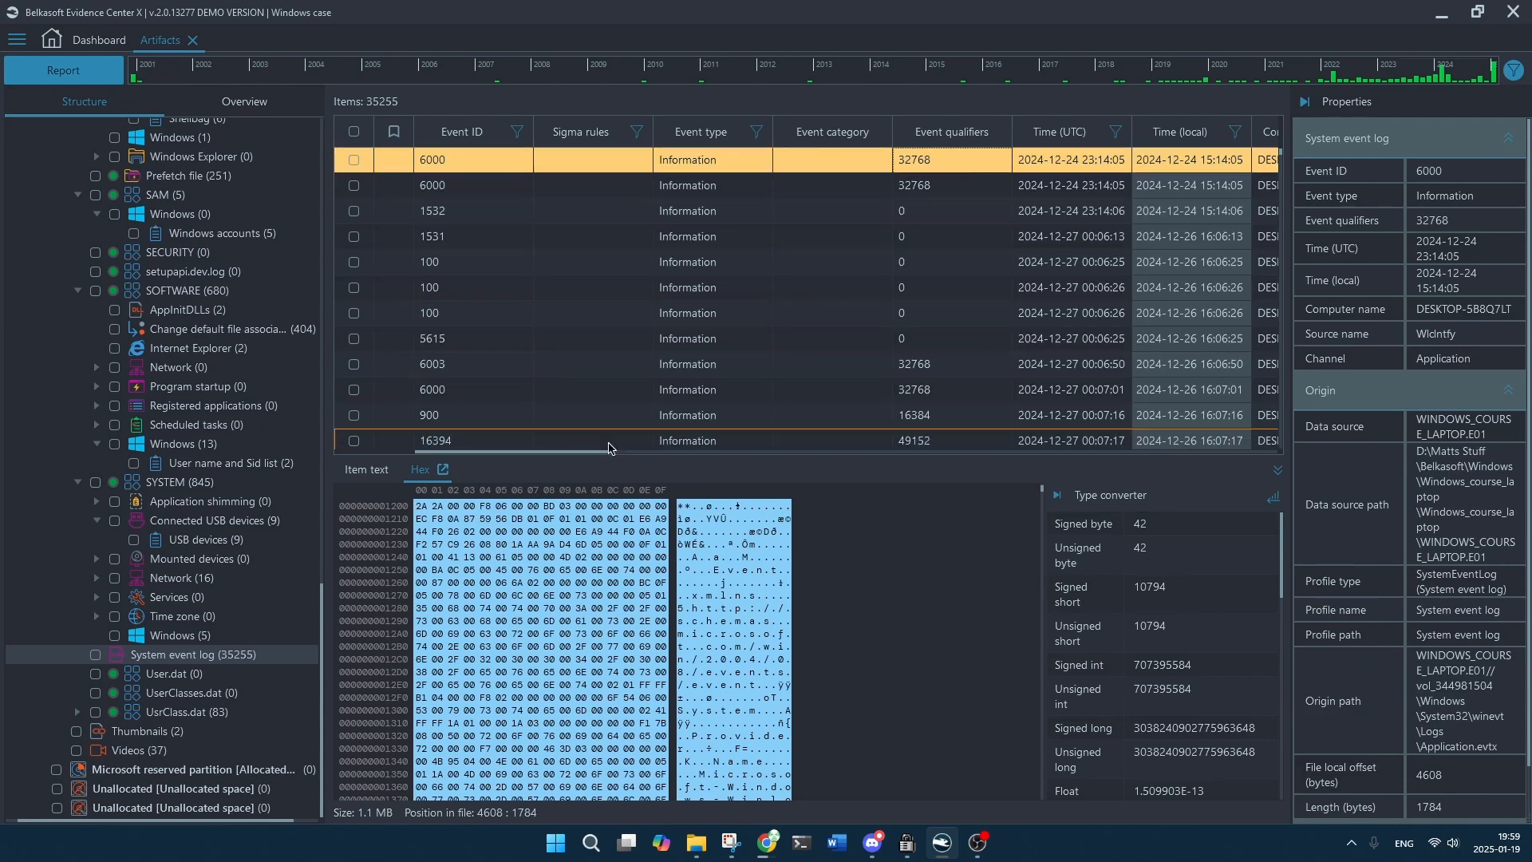
drag(619, 445, 757, 446)
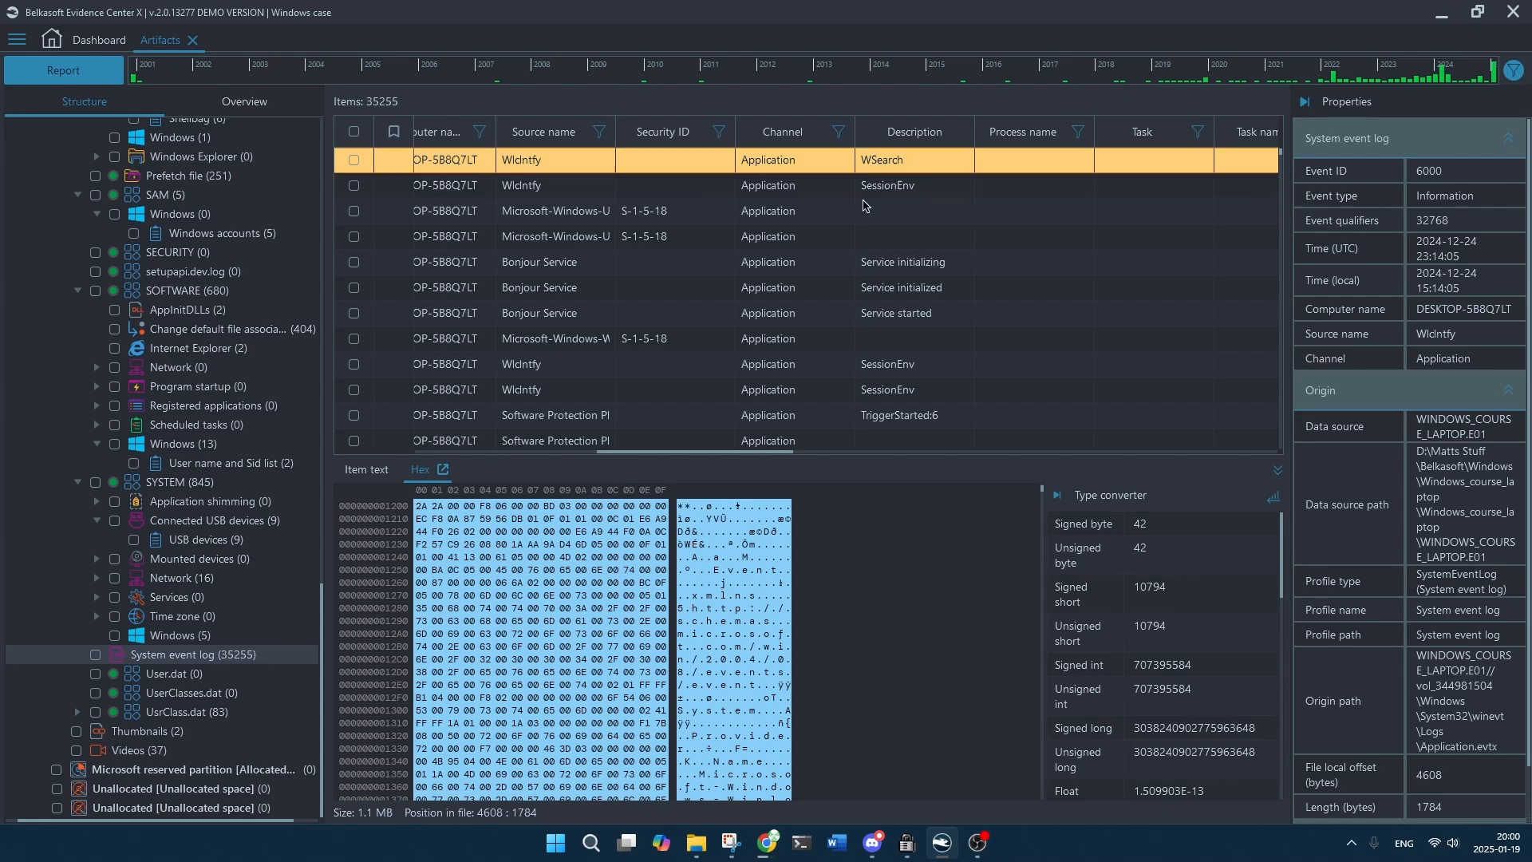
scroll(935, 300, down, 5)
scroll(936, 300, down, 2)
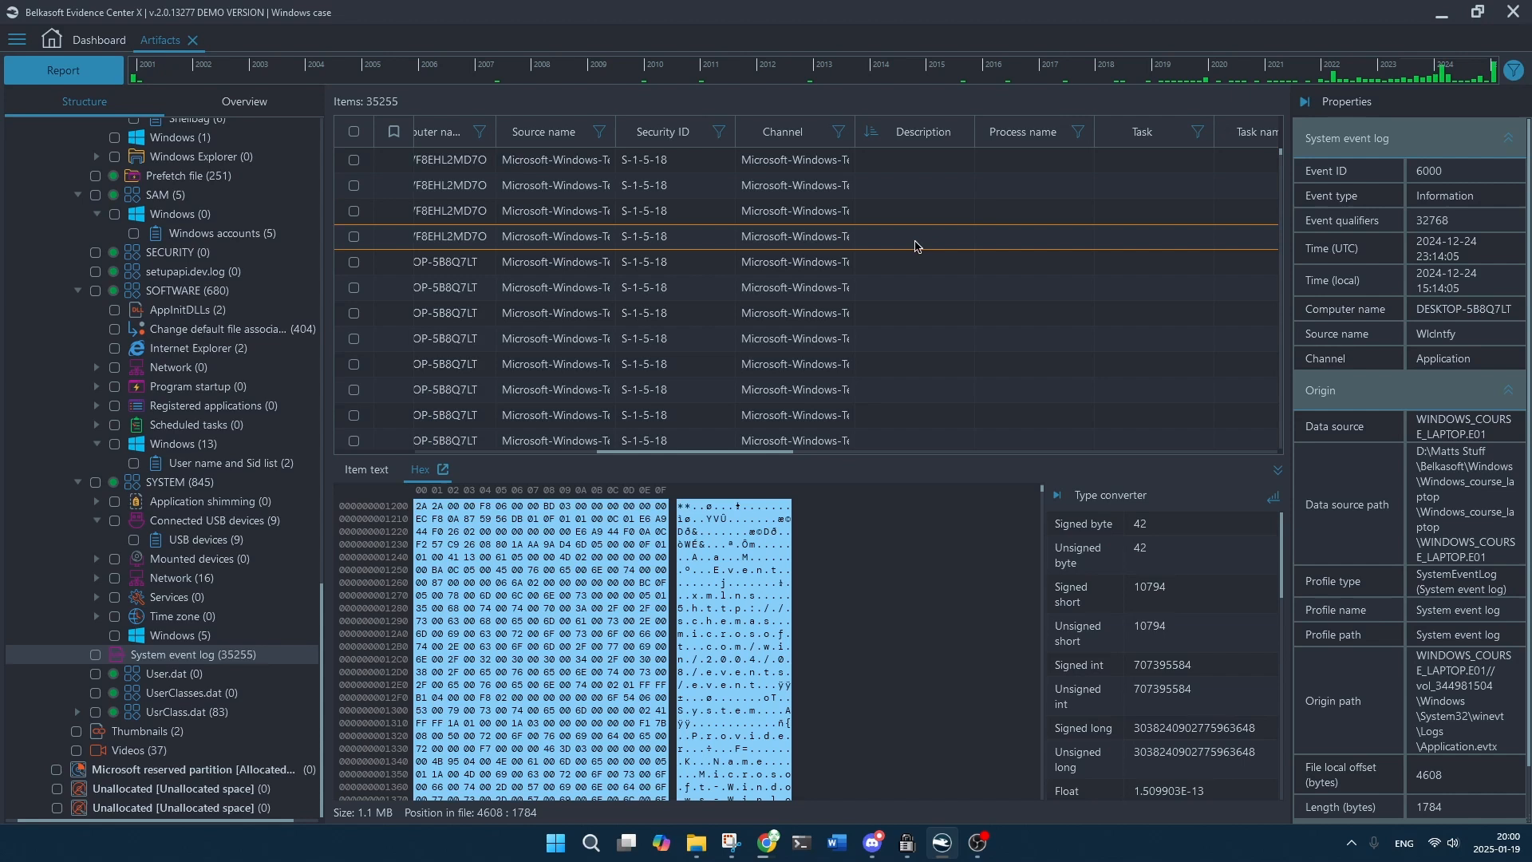
drag(1277, 159, 1268, 385)
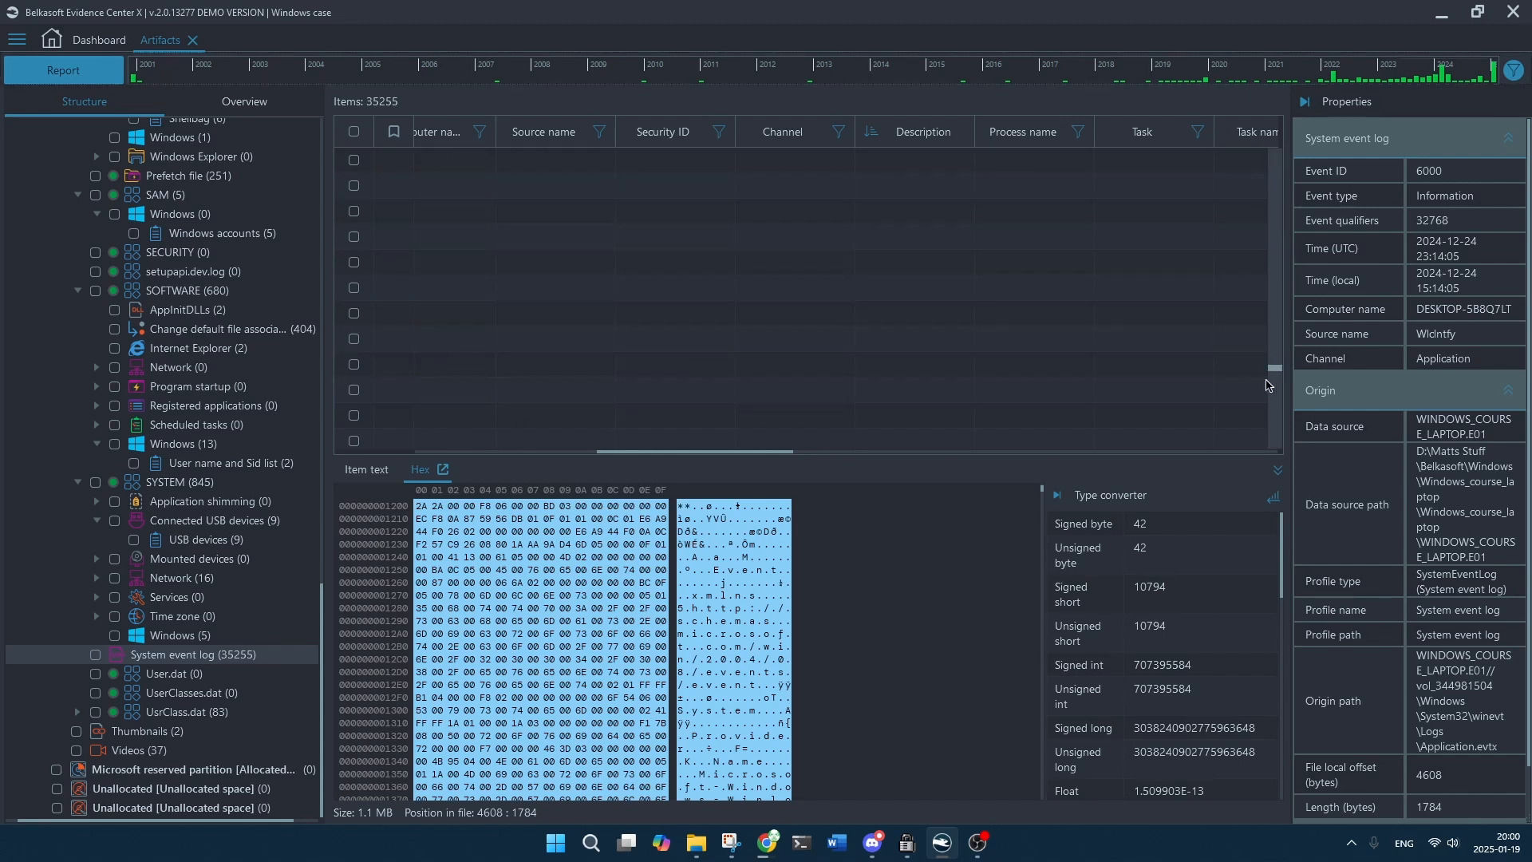
scroll(1015, 289, down, 1)
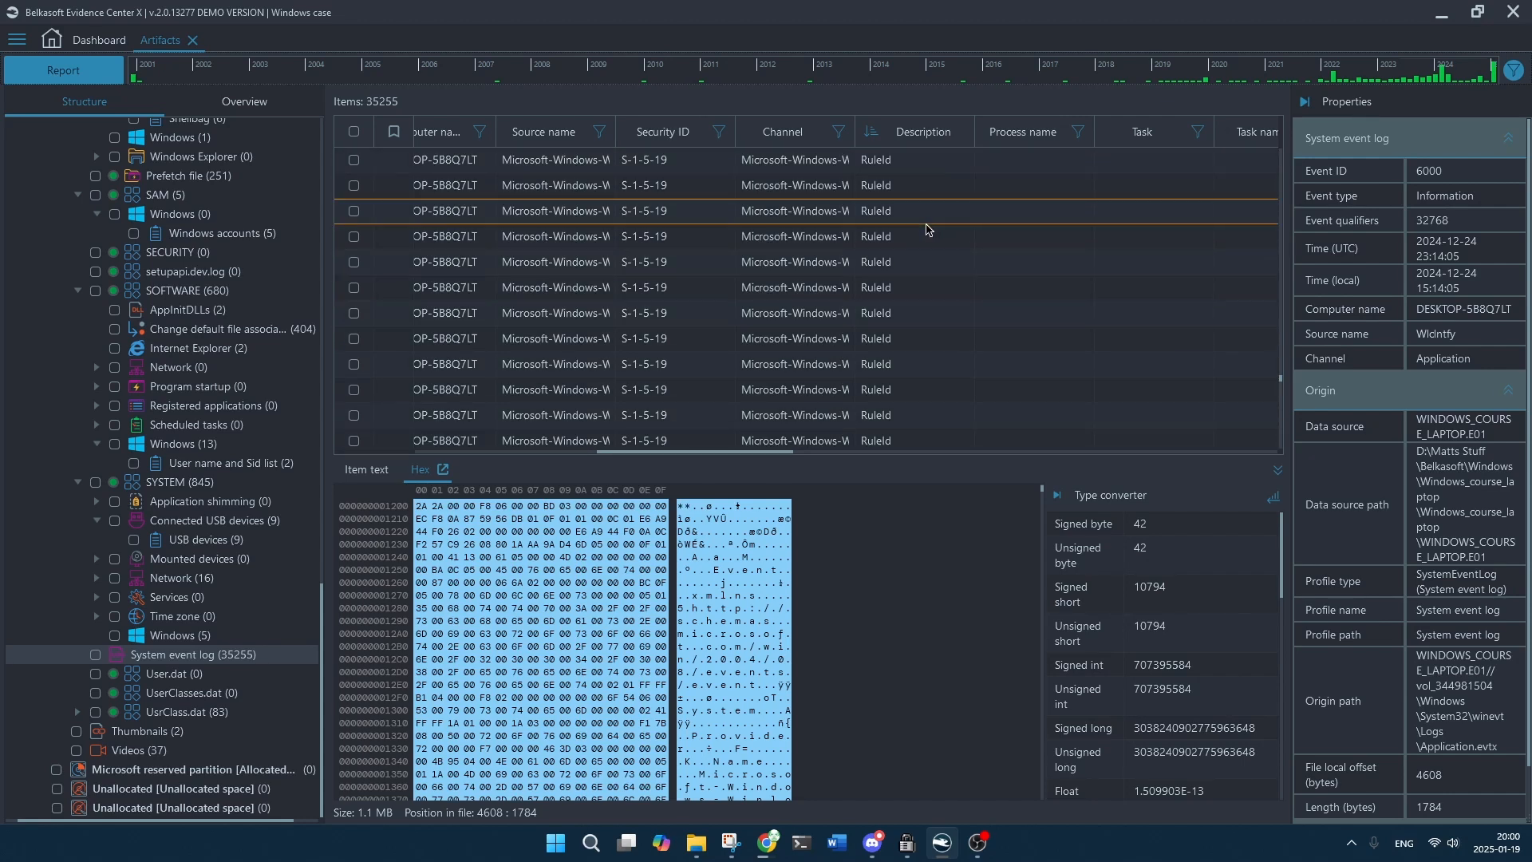
drag(758, 452, 1208, 457)
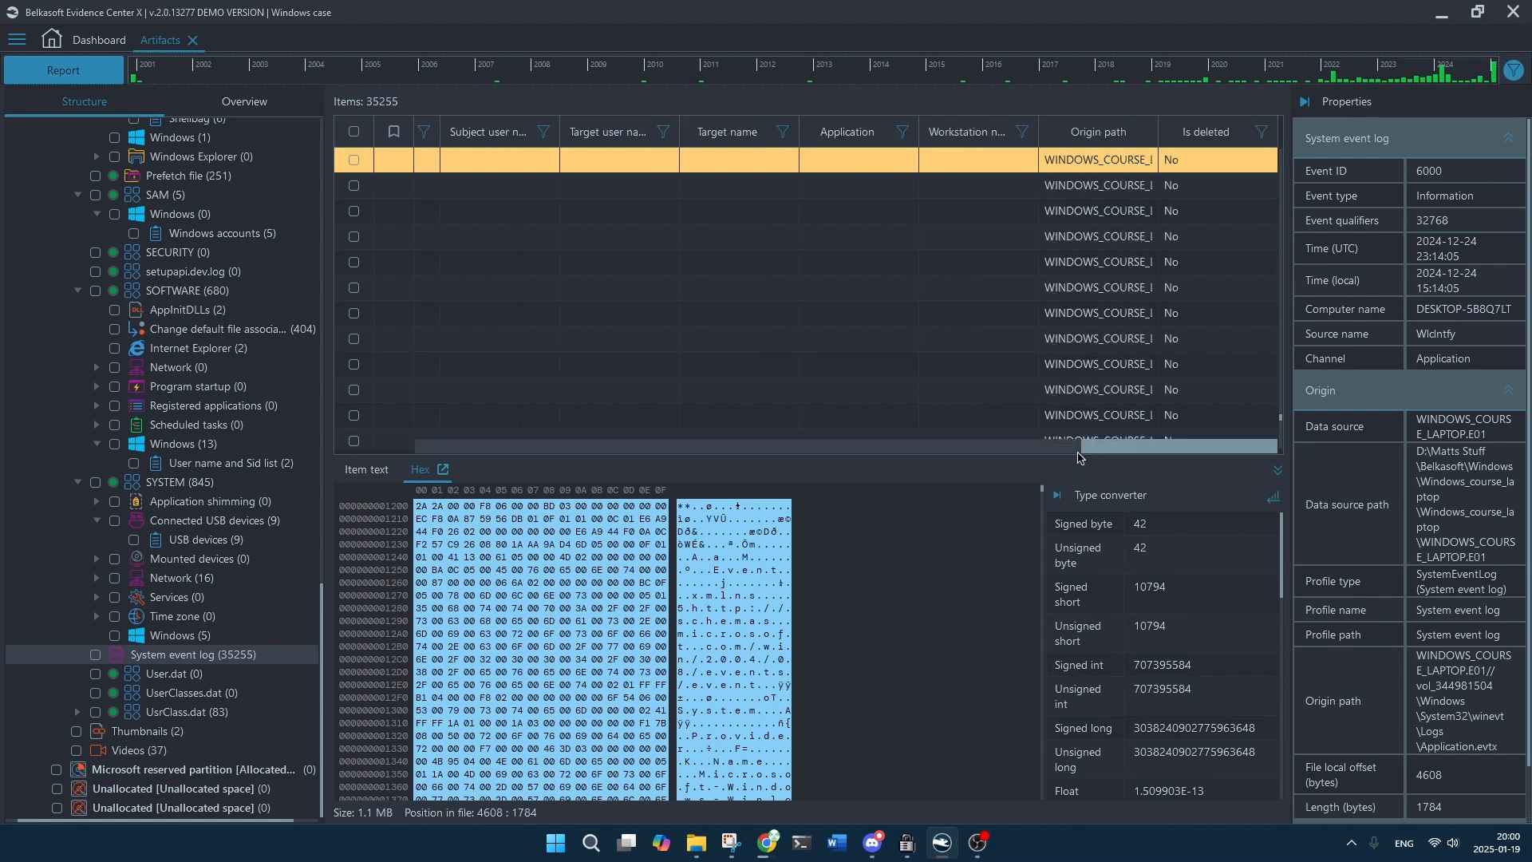
drag(1128, 453, 362, 427)
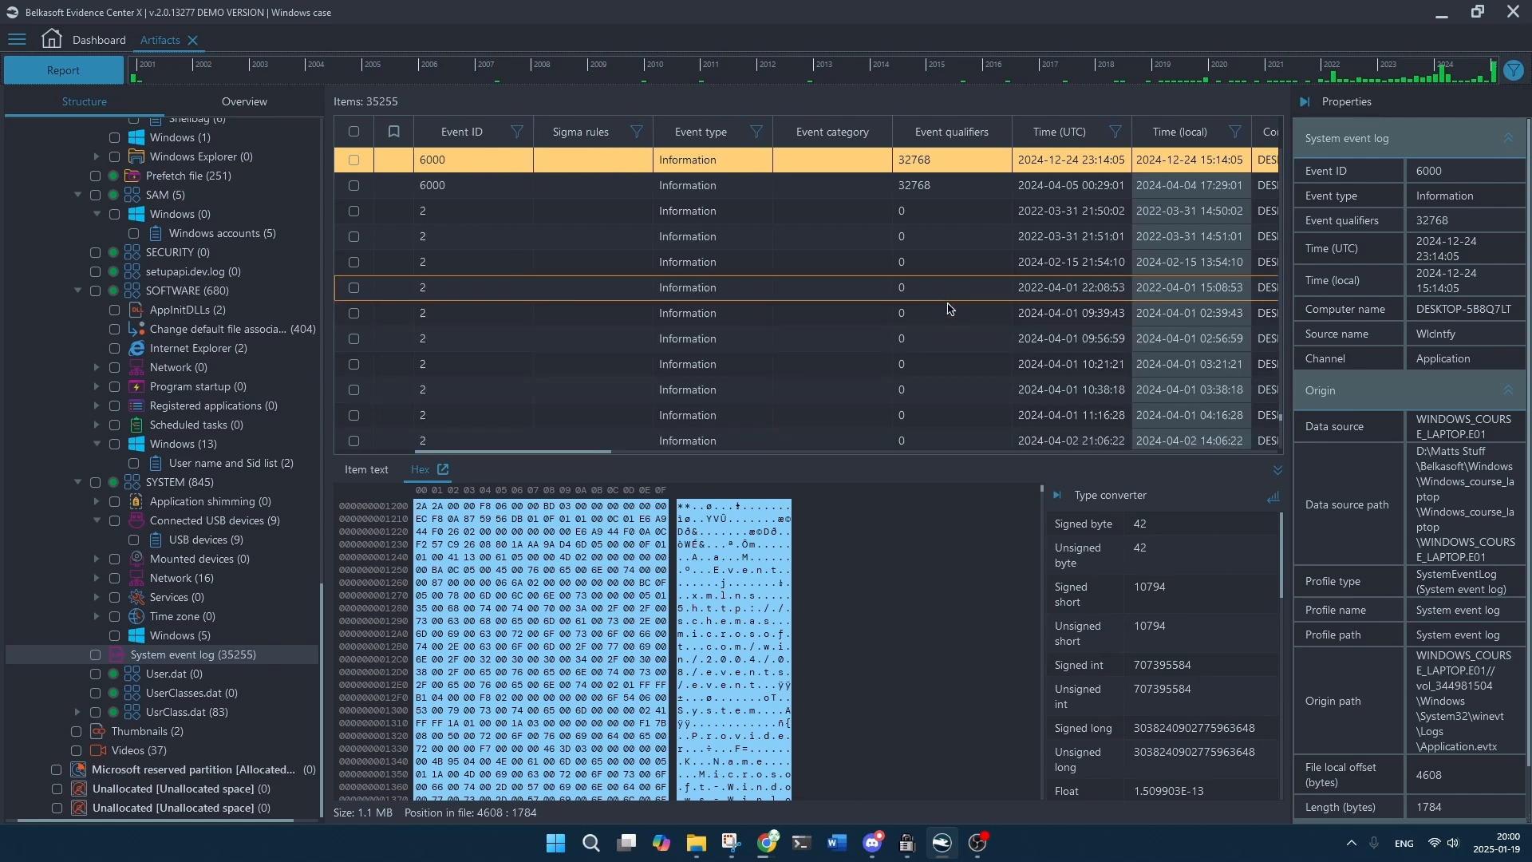
click(763, 448)
click(821, 450)
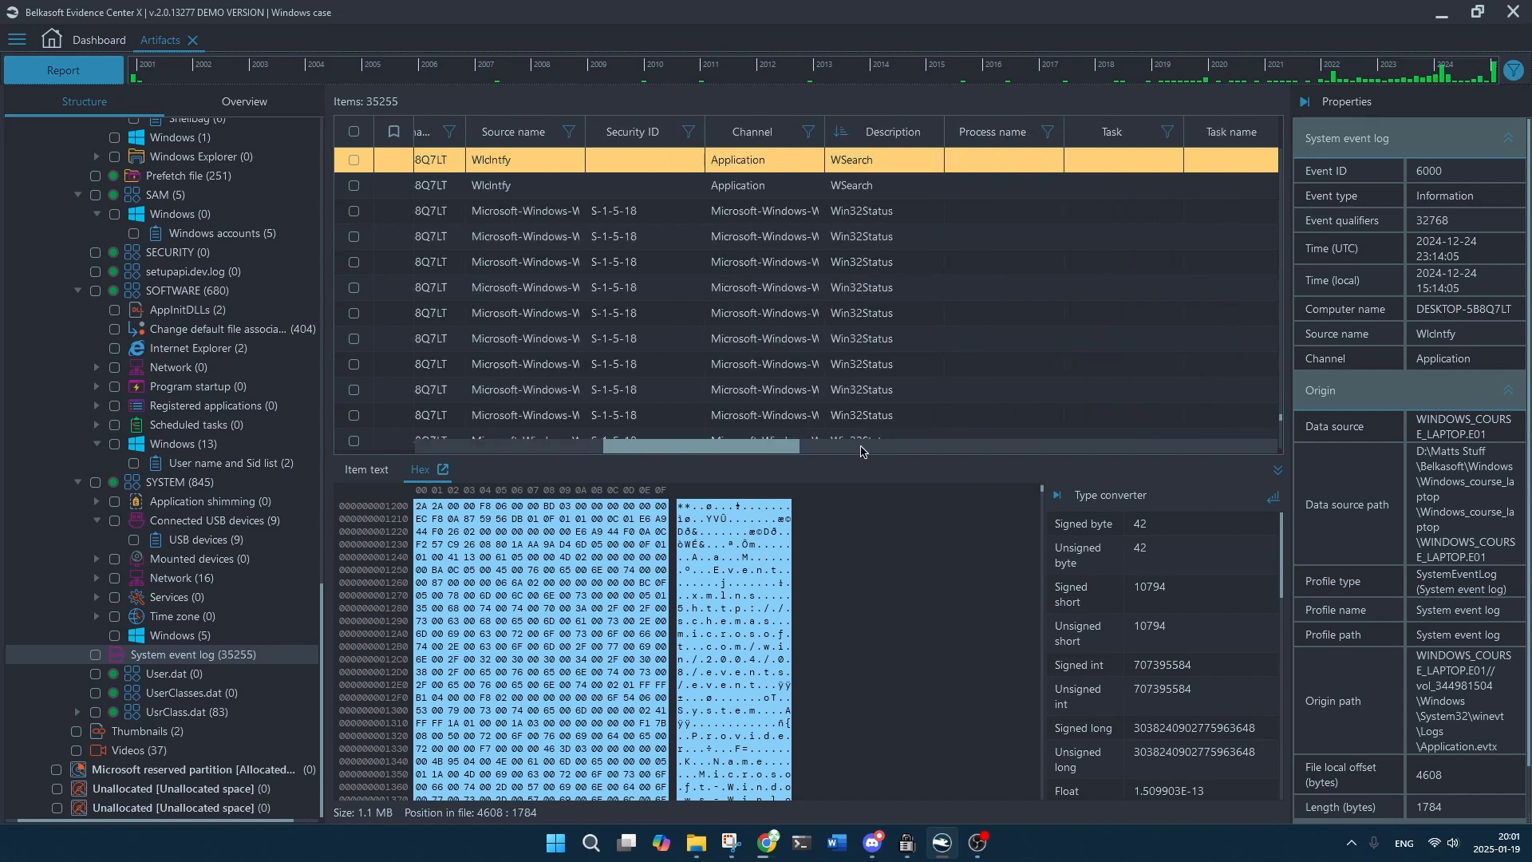
drag(817, 452, 815, 452)
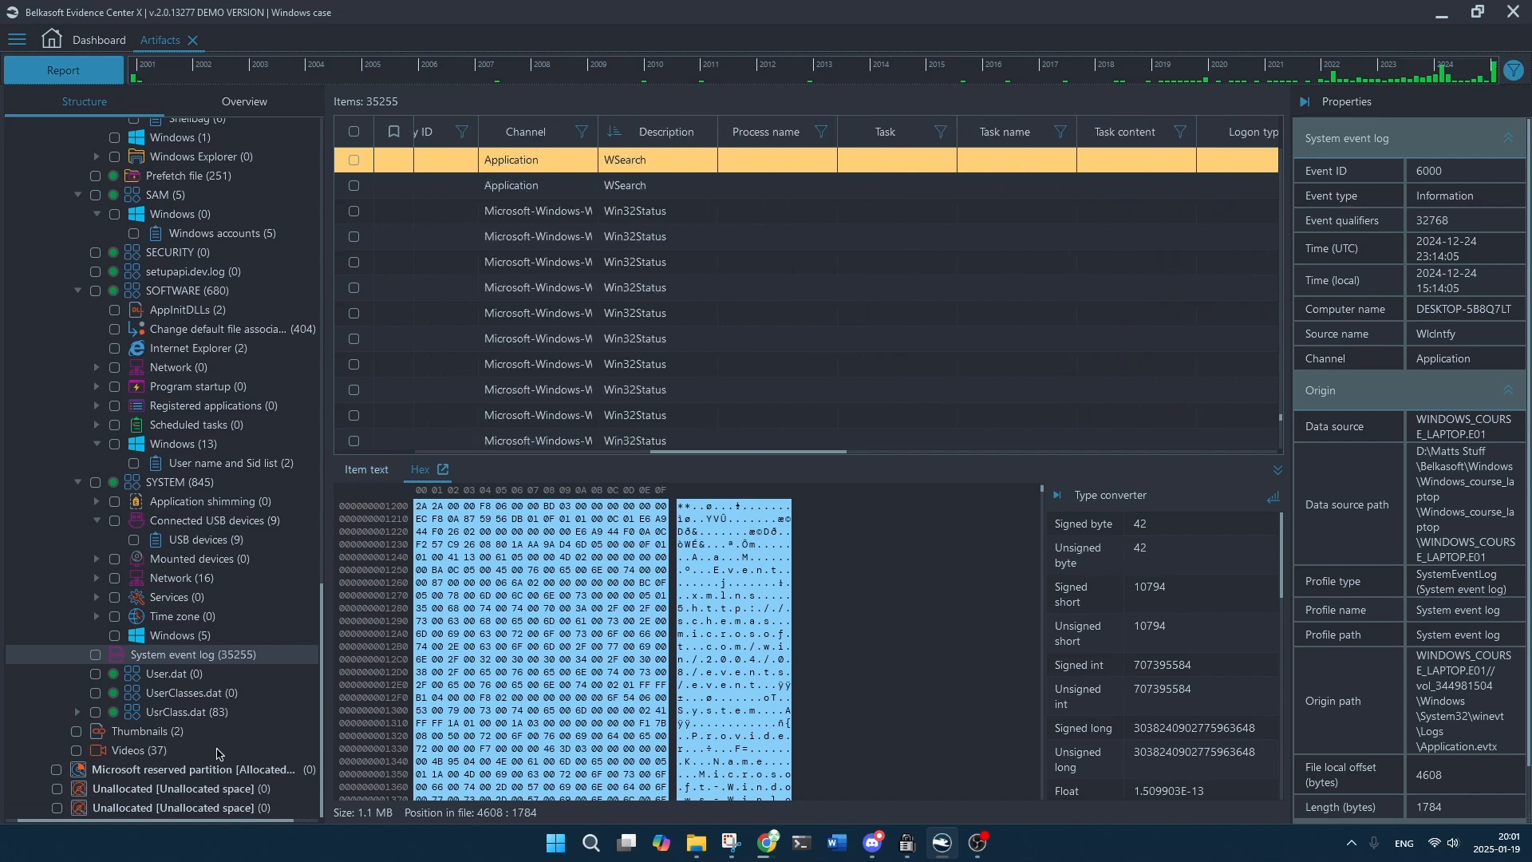
Open the UsrClass.dat hive's artifact categories, glance at Program startup, and return to the hive.
click(226, 716)
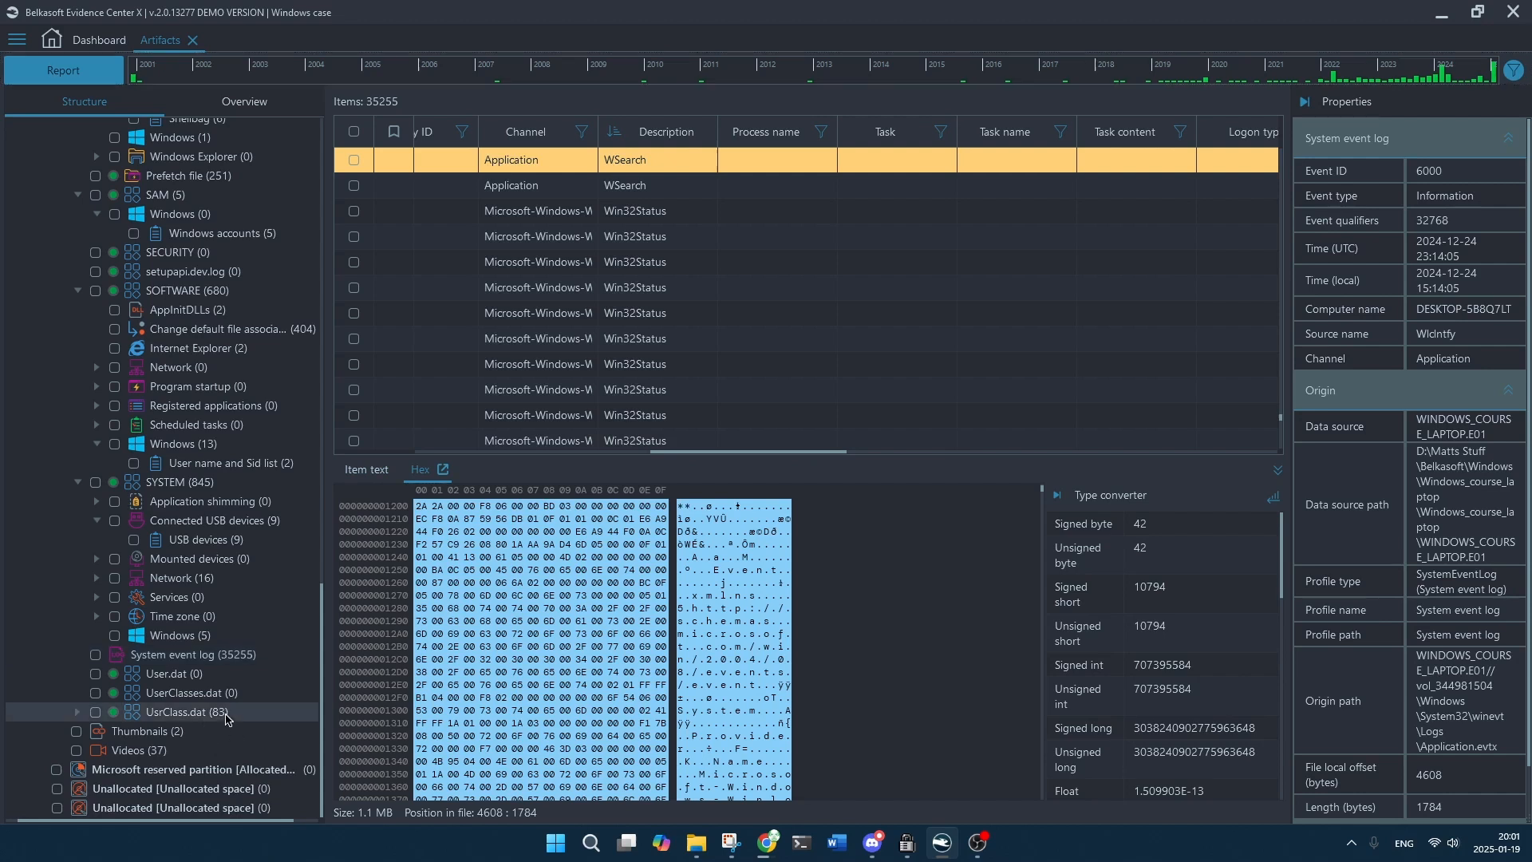
click(78, 711)
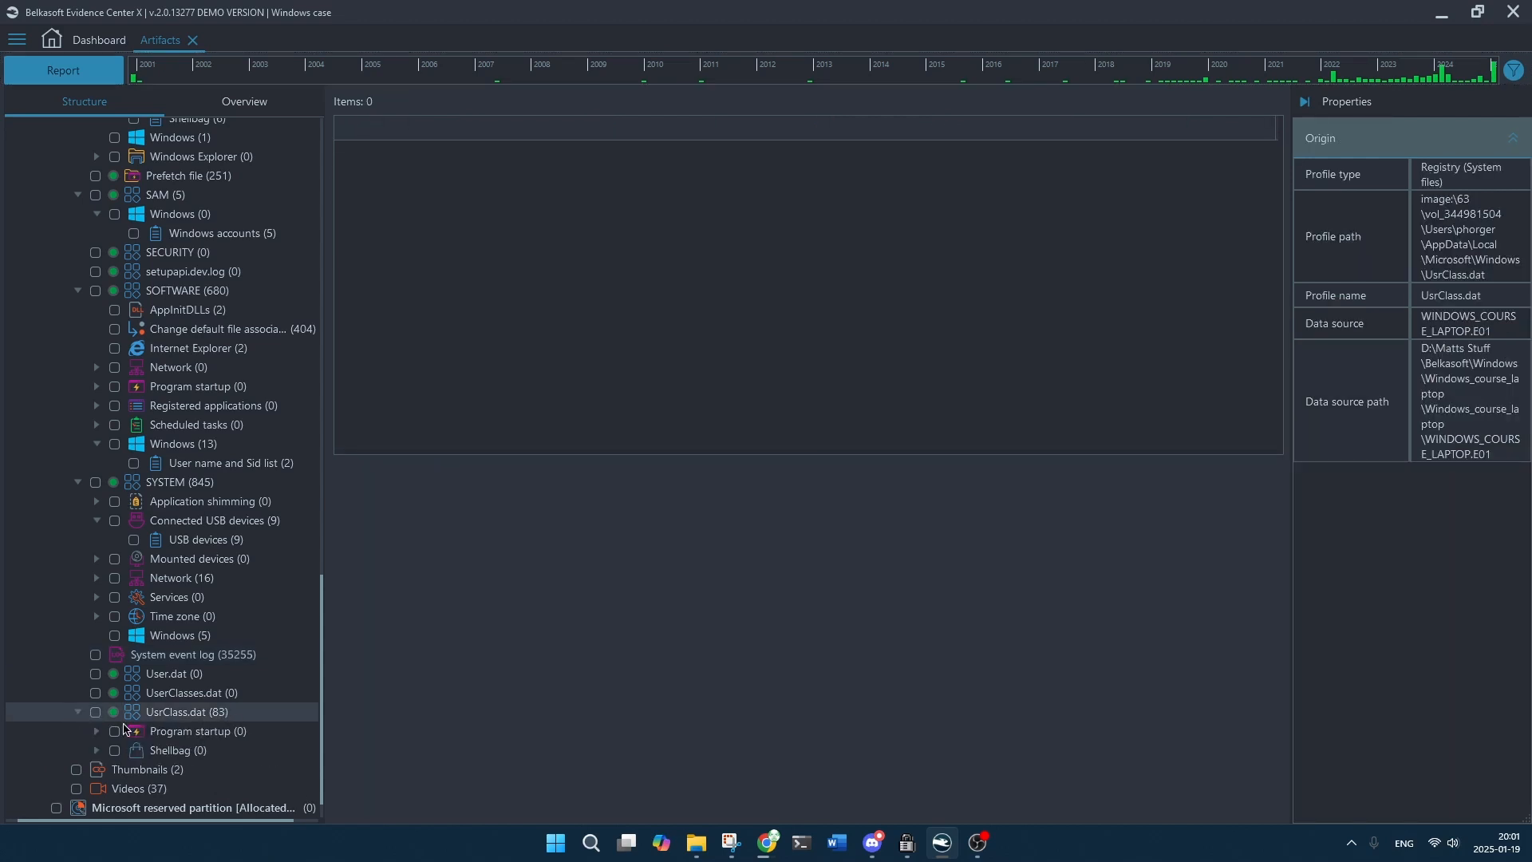
click(206, 737)
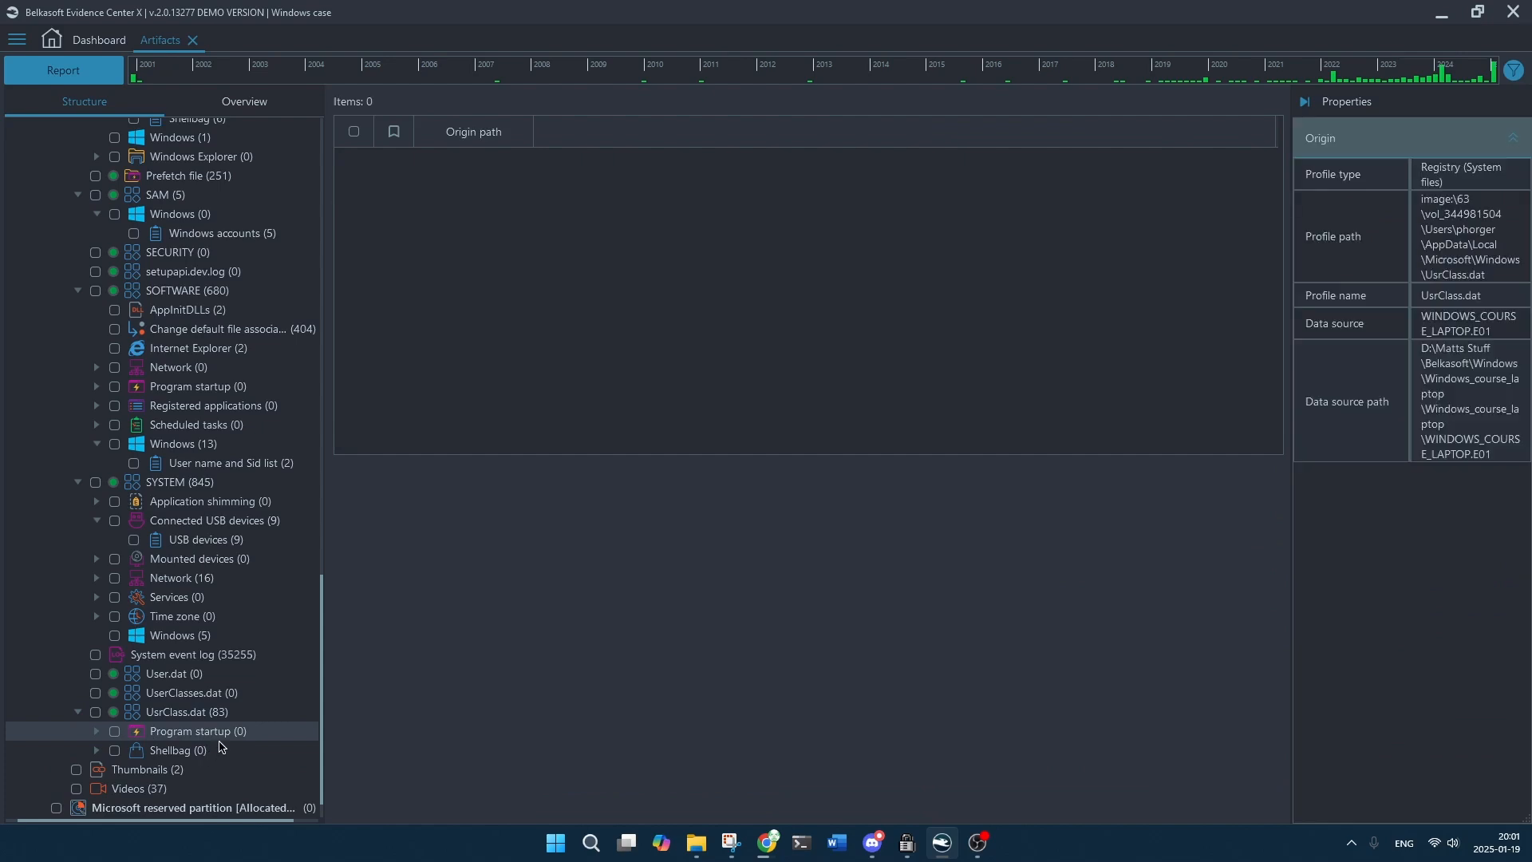
click(228, 717)
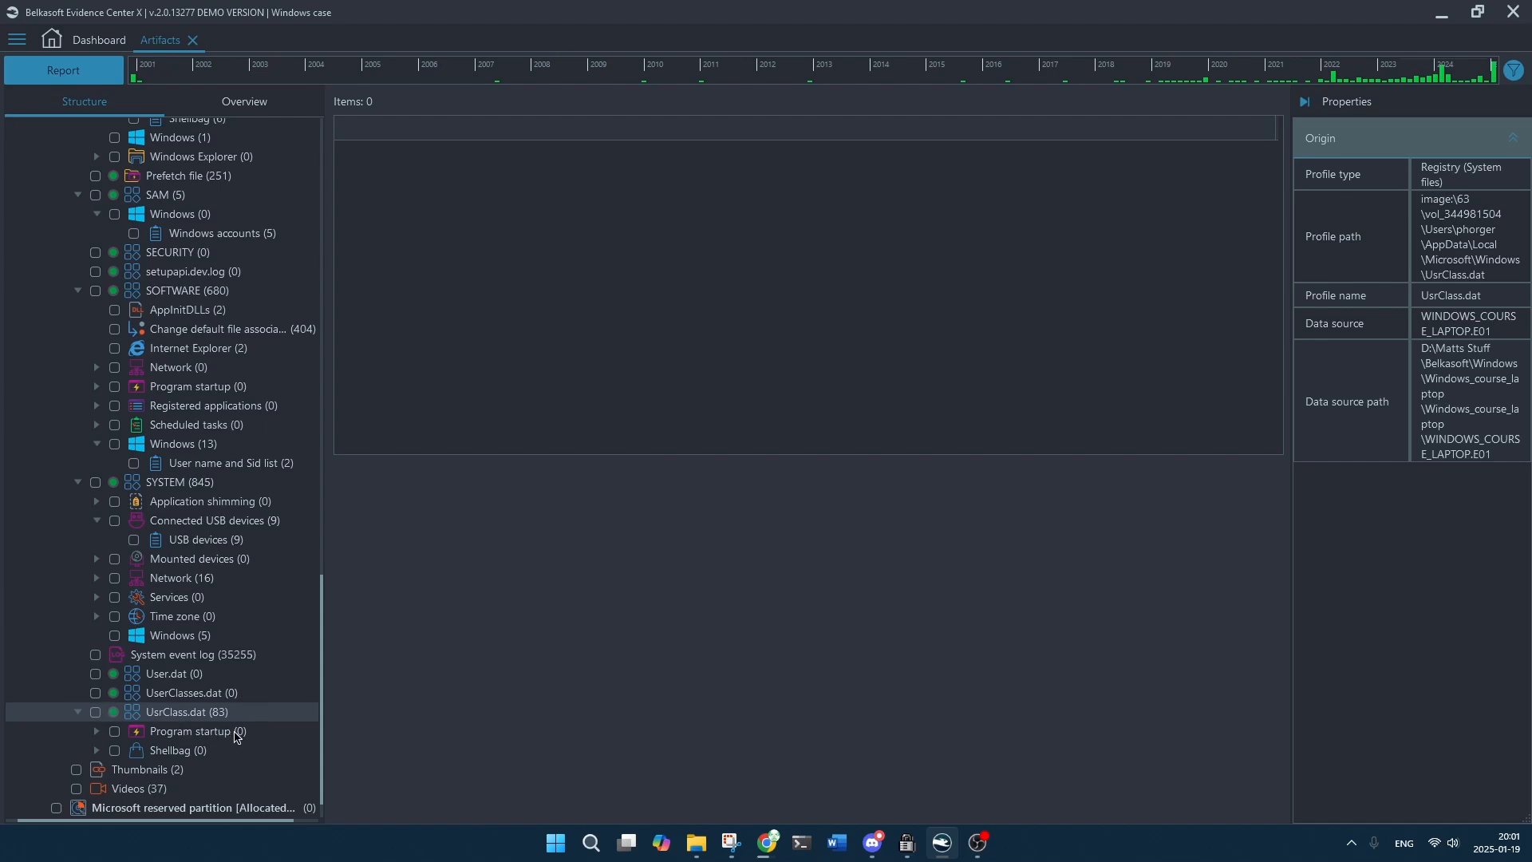
Expand Notifications (5) to show its two wpndatabase.db sources with 5 and 0 items.
scroll(236, 734, down, 1)
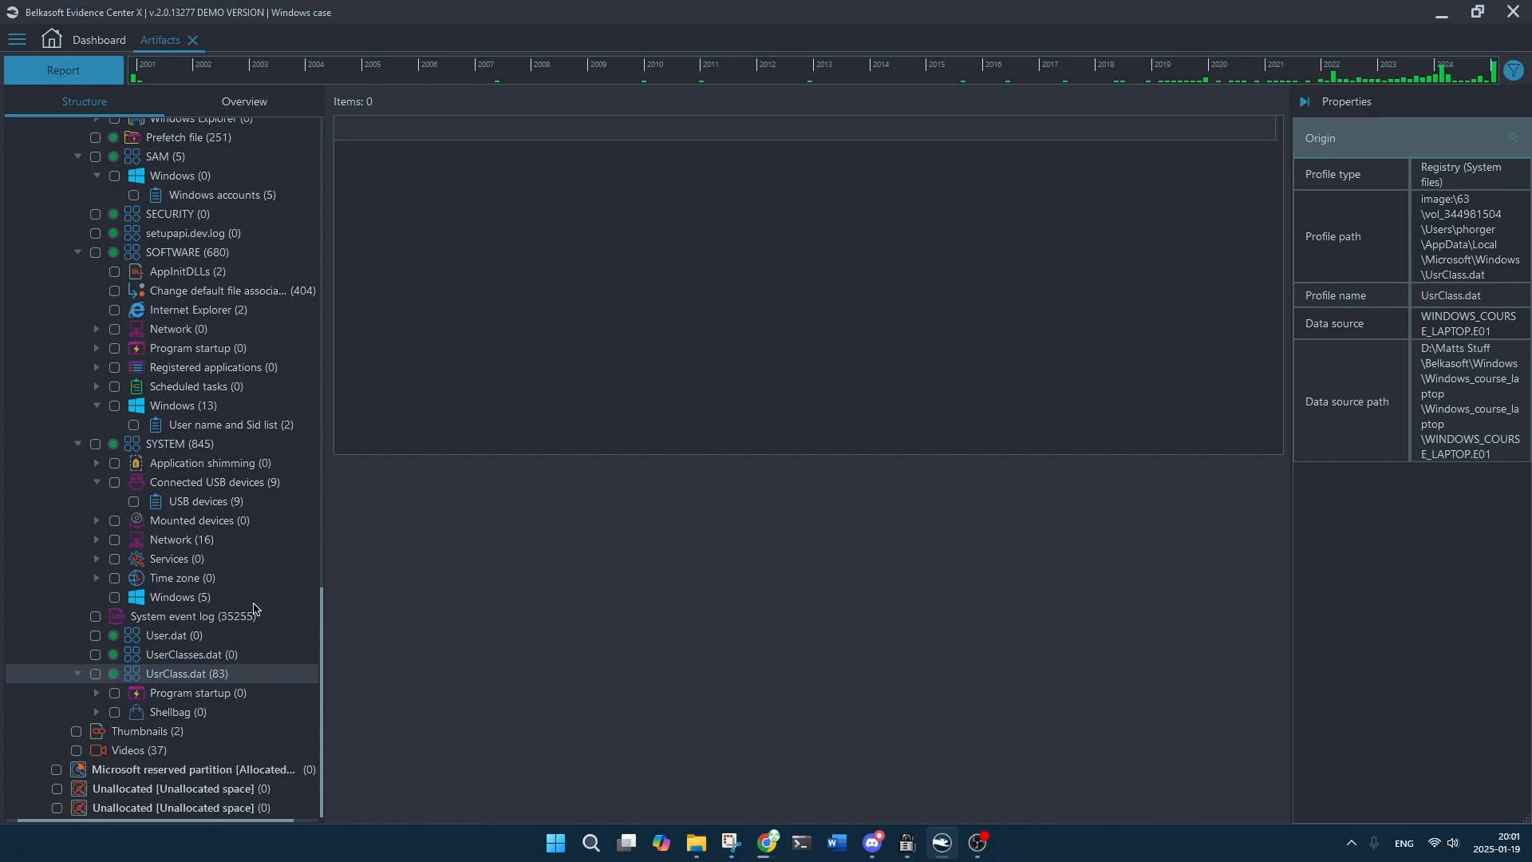
scroll(255, 599, up, 2)
scroll(254, 597, up, 2)
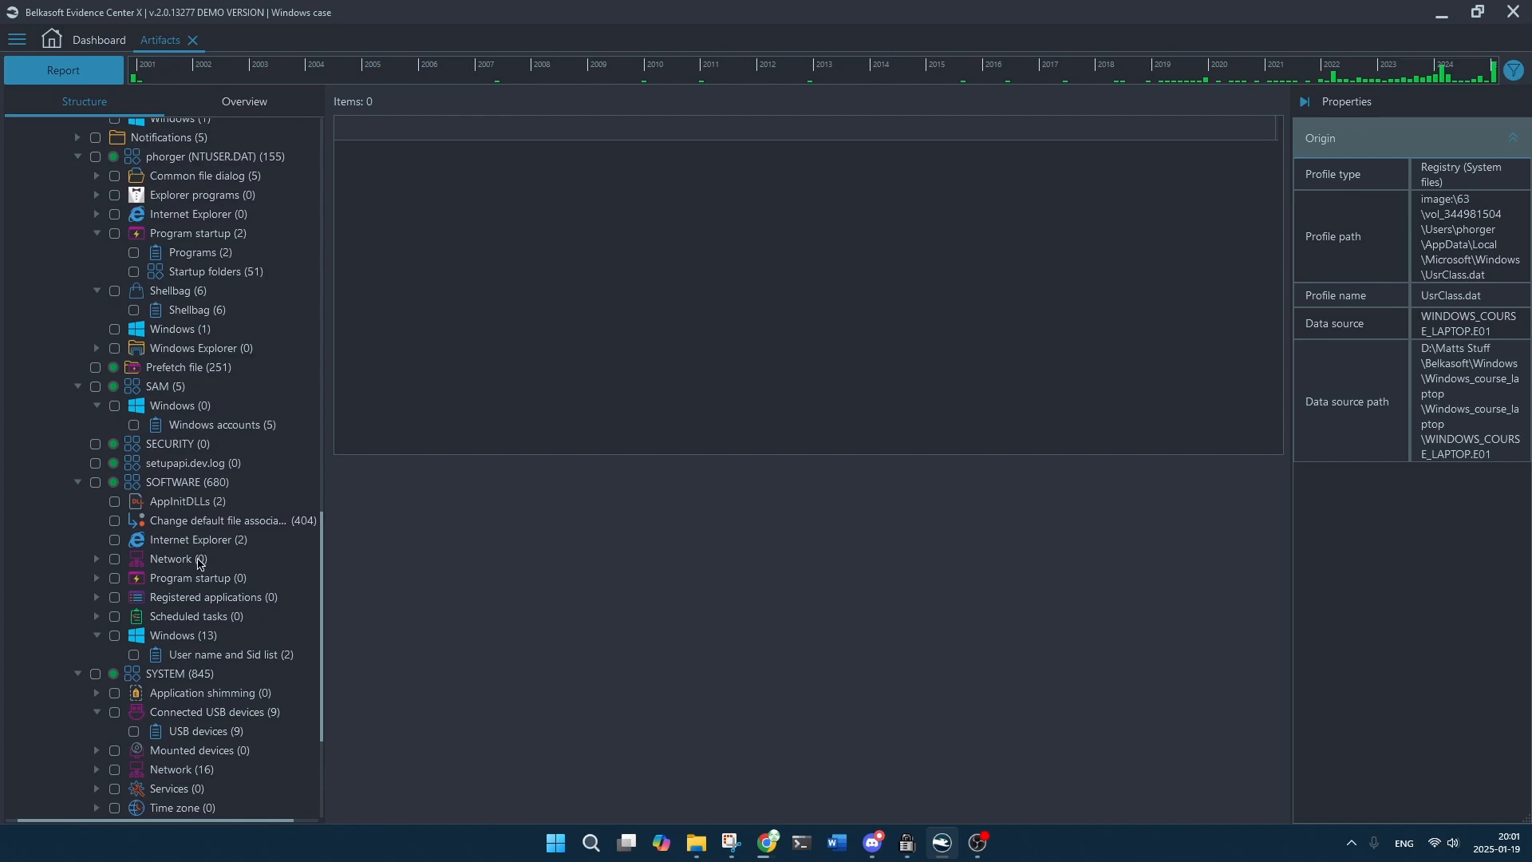
scroll(219, 594, up, 3)
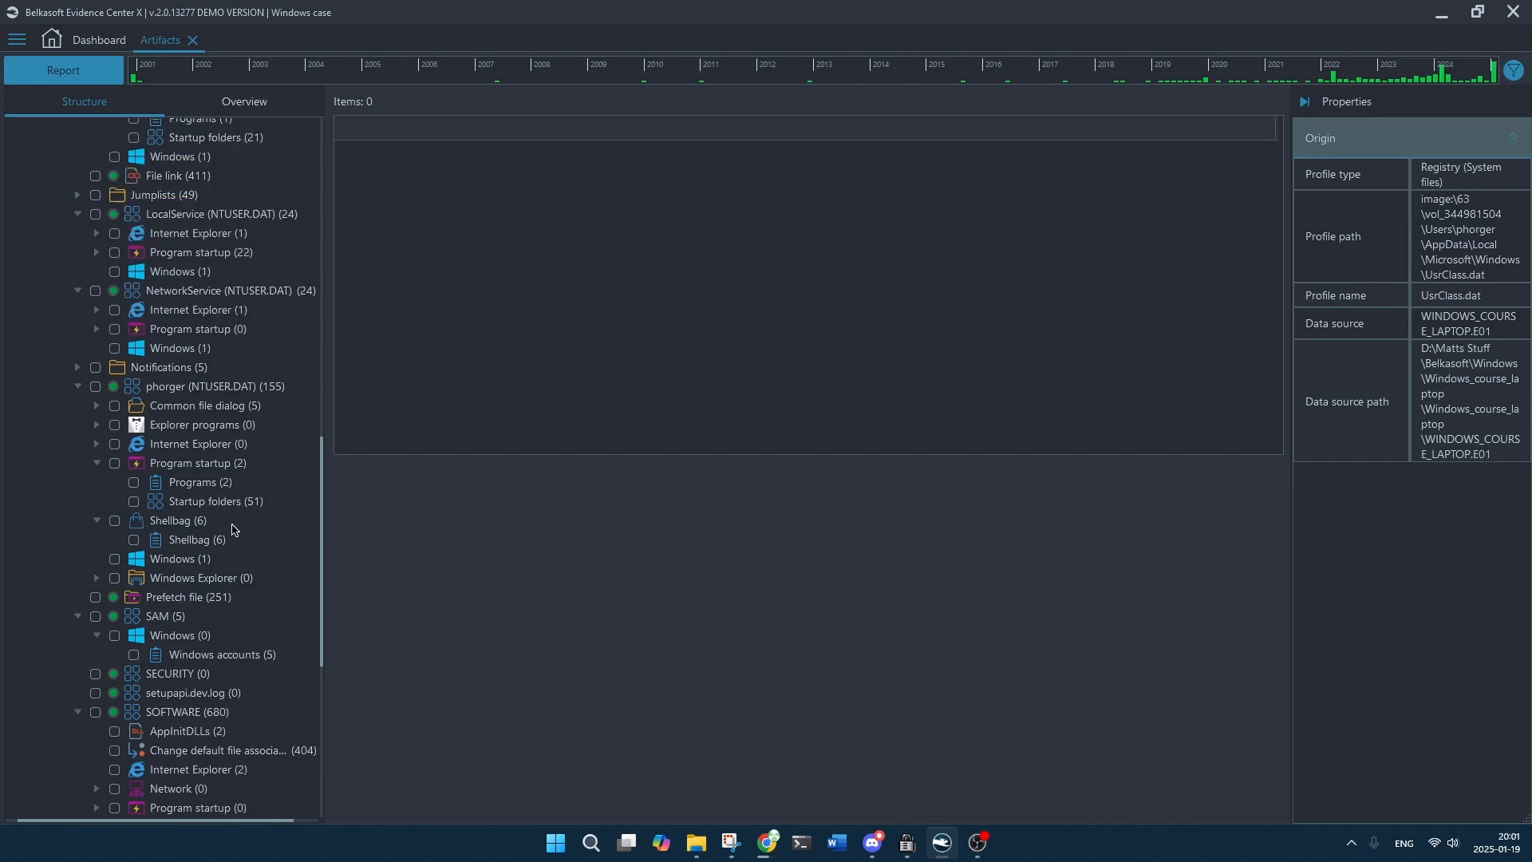
scroll(232, 531, down, 1)
scroll(232, 532, up, 1)
scroll(232, 532, up, 1)
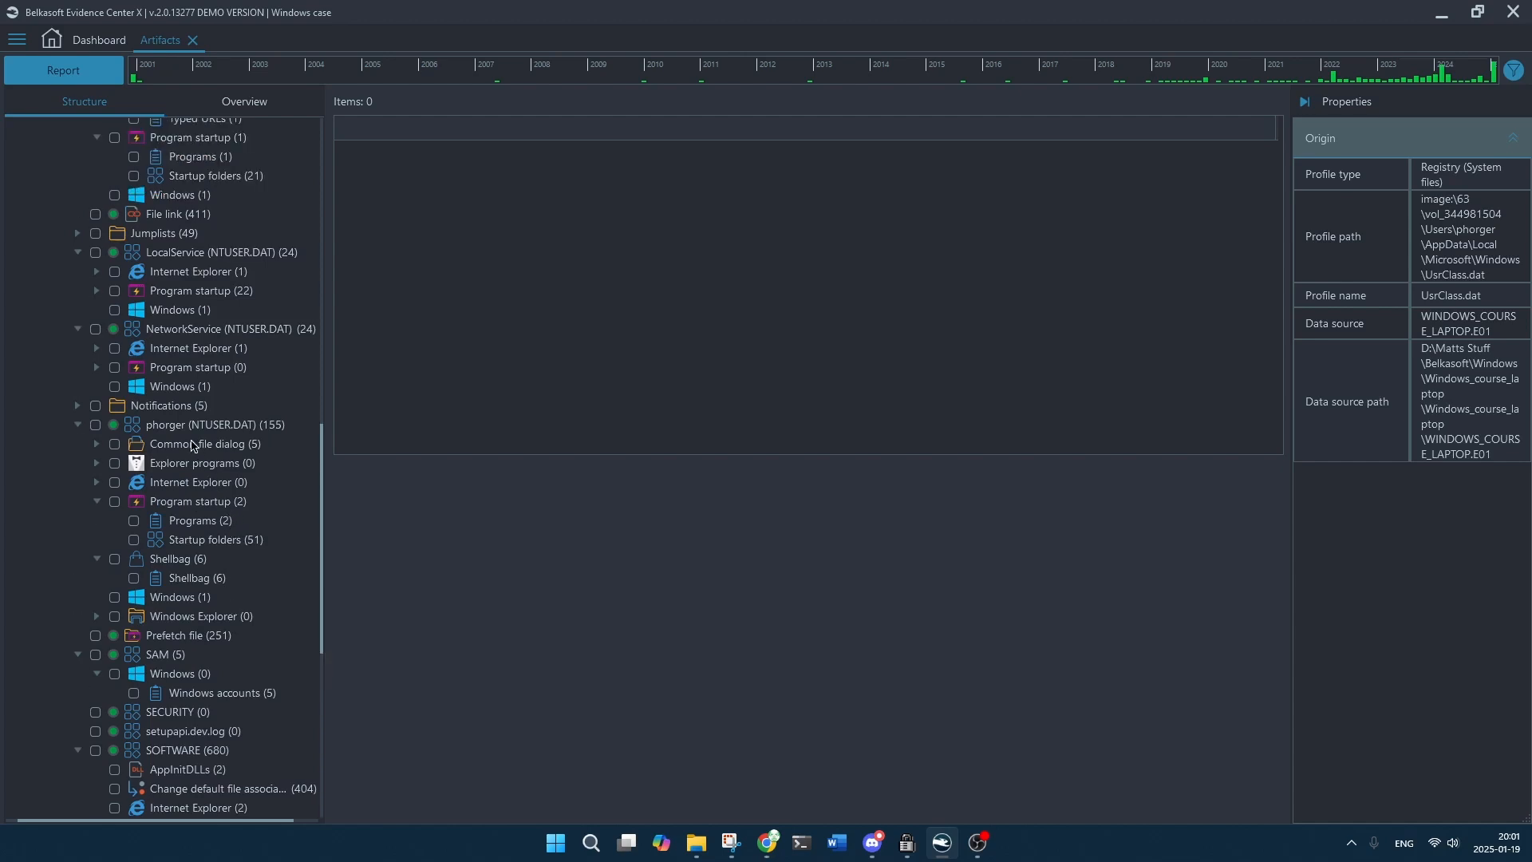
click(77, 406)
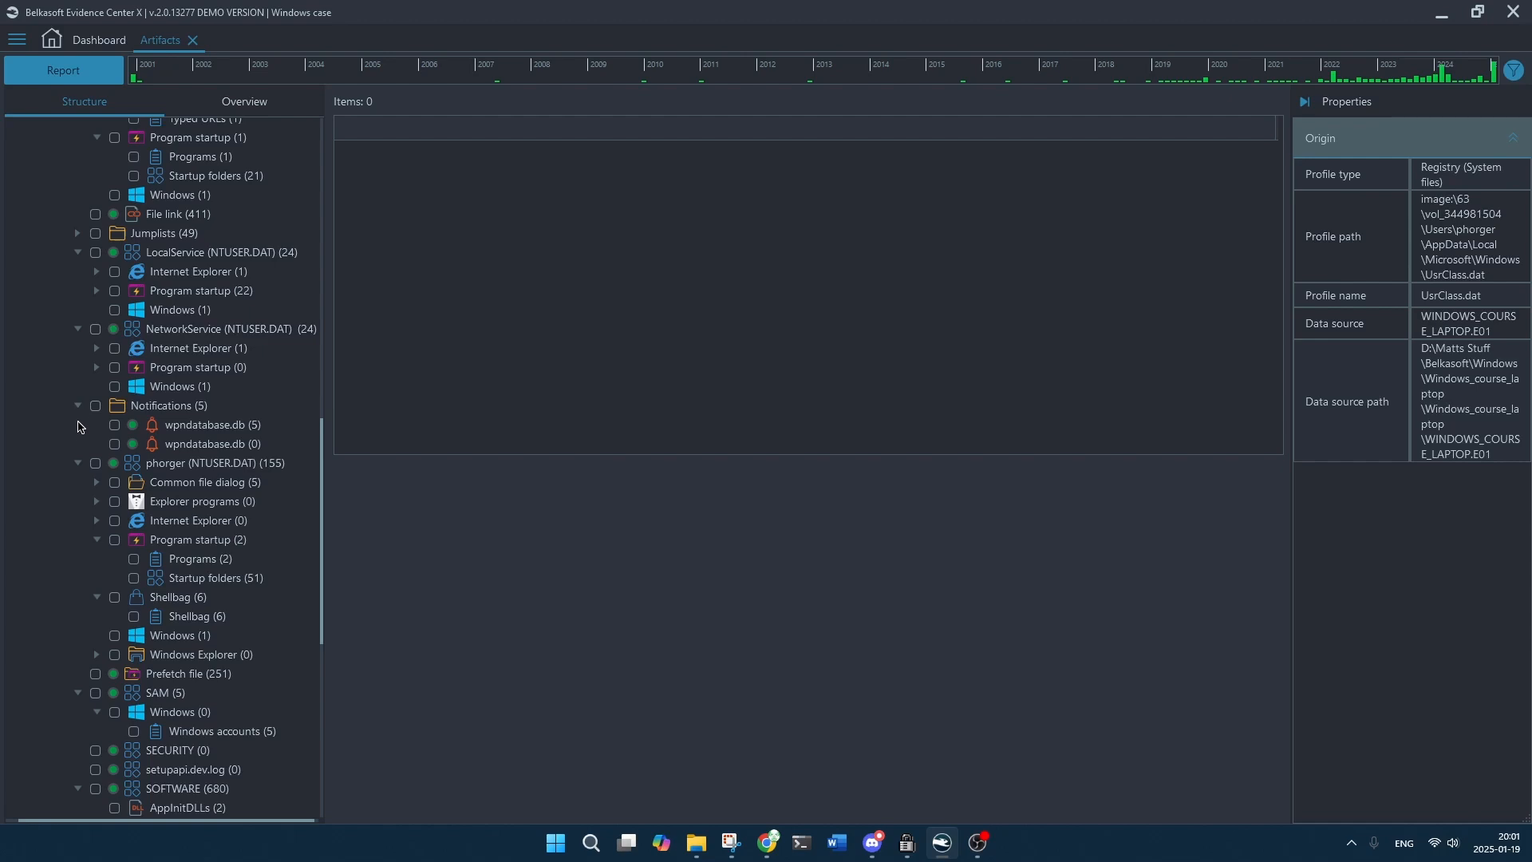
List the 5 wpndatabase.db notifications and widen the Text column to read full messages.
click(221, 429)
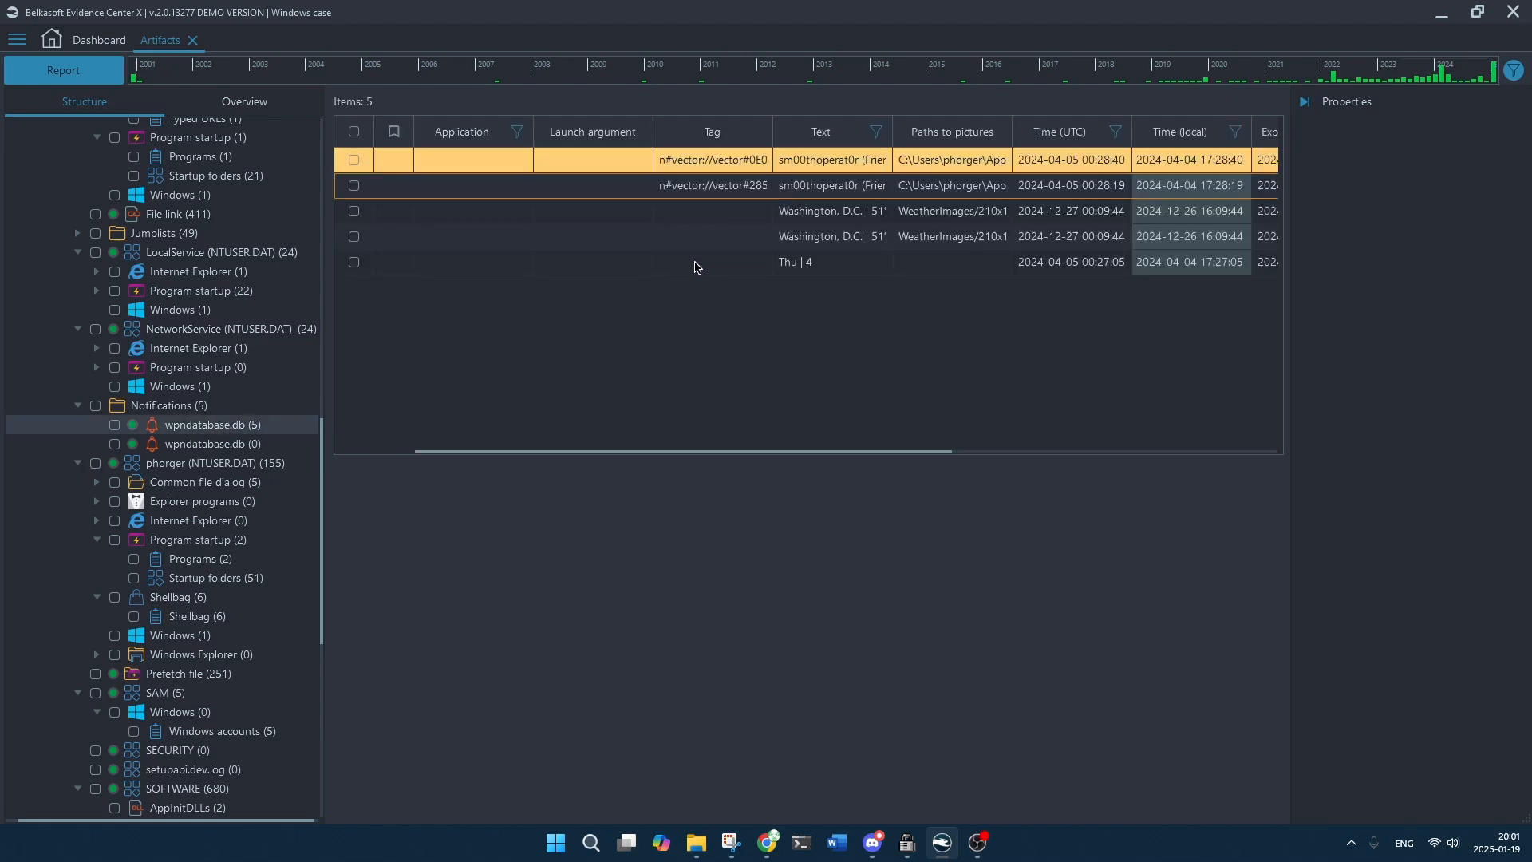
drag(892, 134, 975, 136)
mouse_move(1044, 138)
mouse_down()
mouse_move(1069, 138)
mouse_move(1041, 138)
mouse_up()
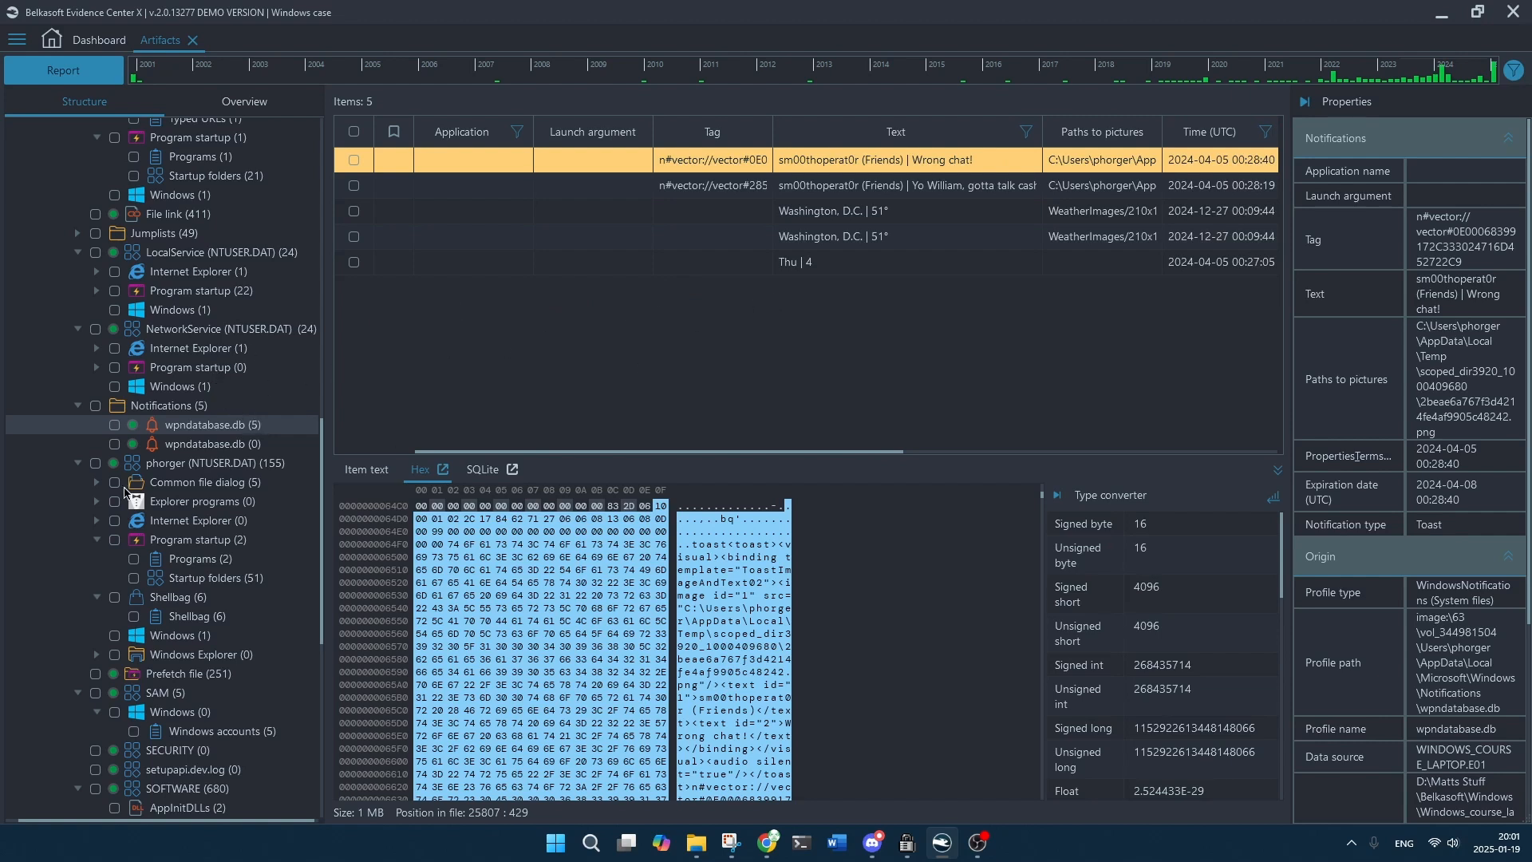
scroll(232, 459, down, 2)
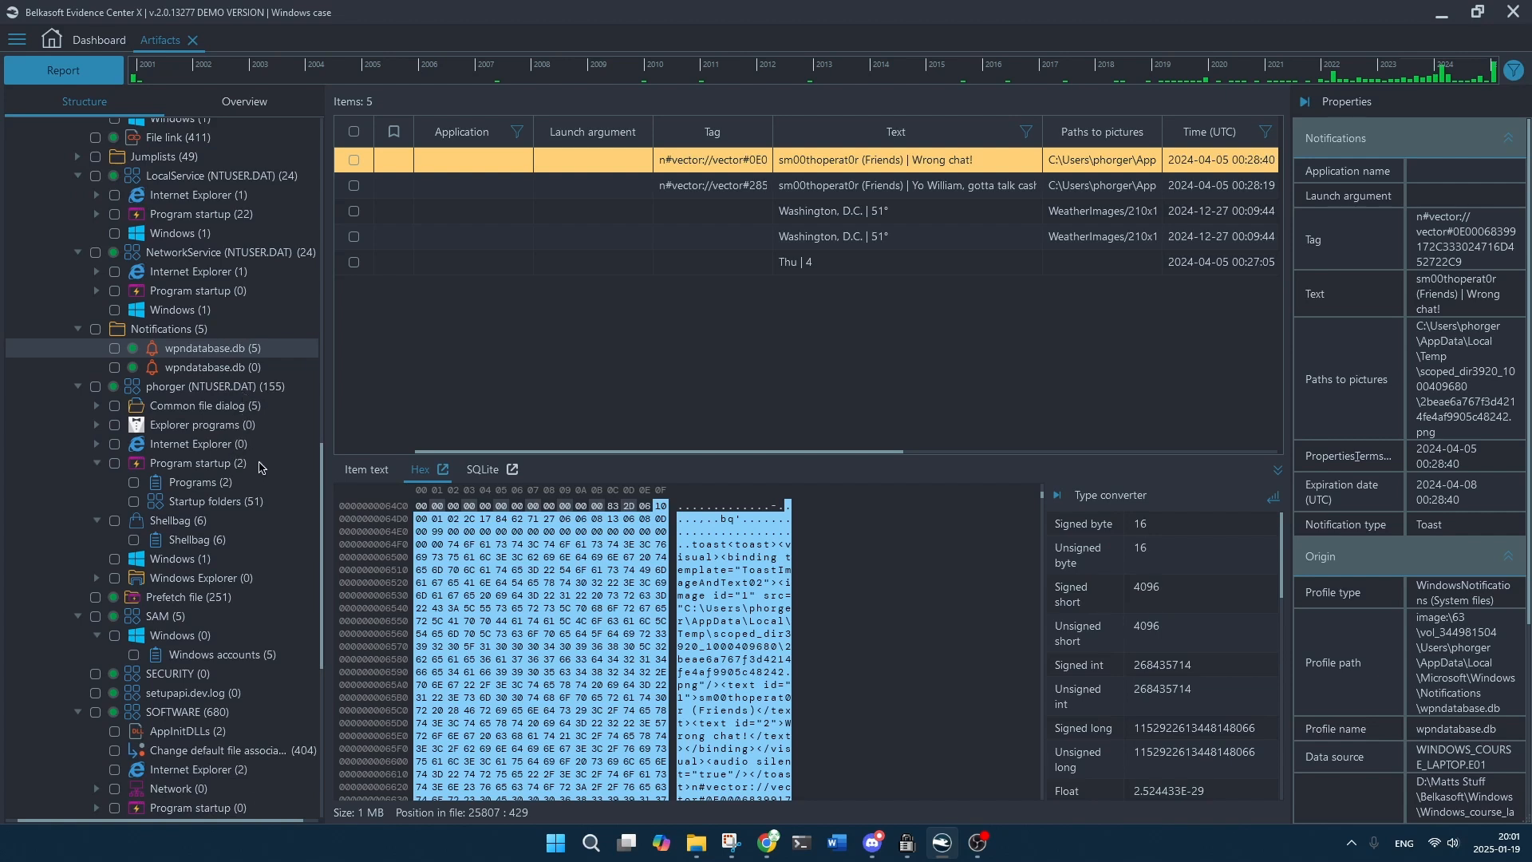
Collapse the Shellbag and Program startup branches in the Structure tree.
click(97, 521)
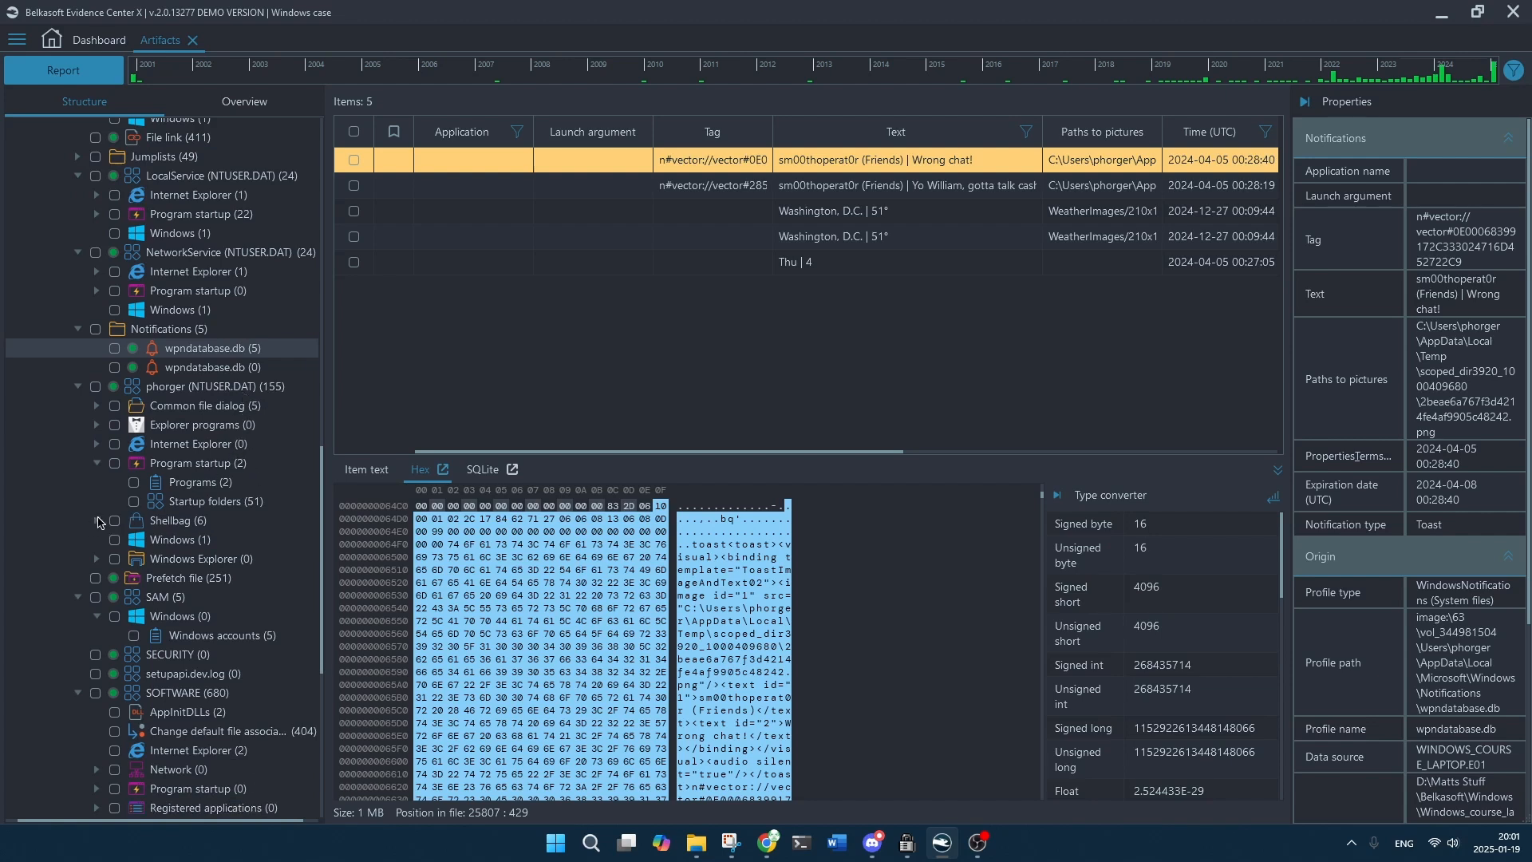
click(97, 462)
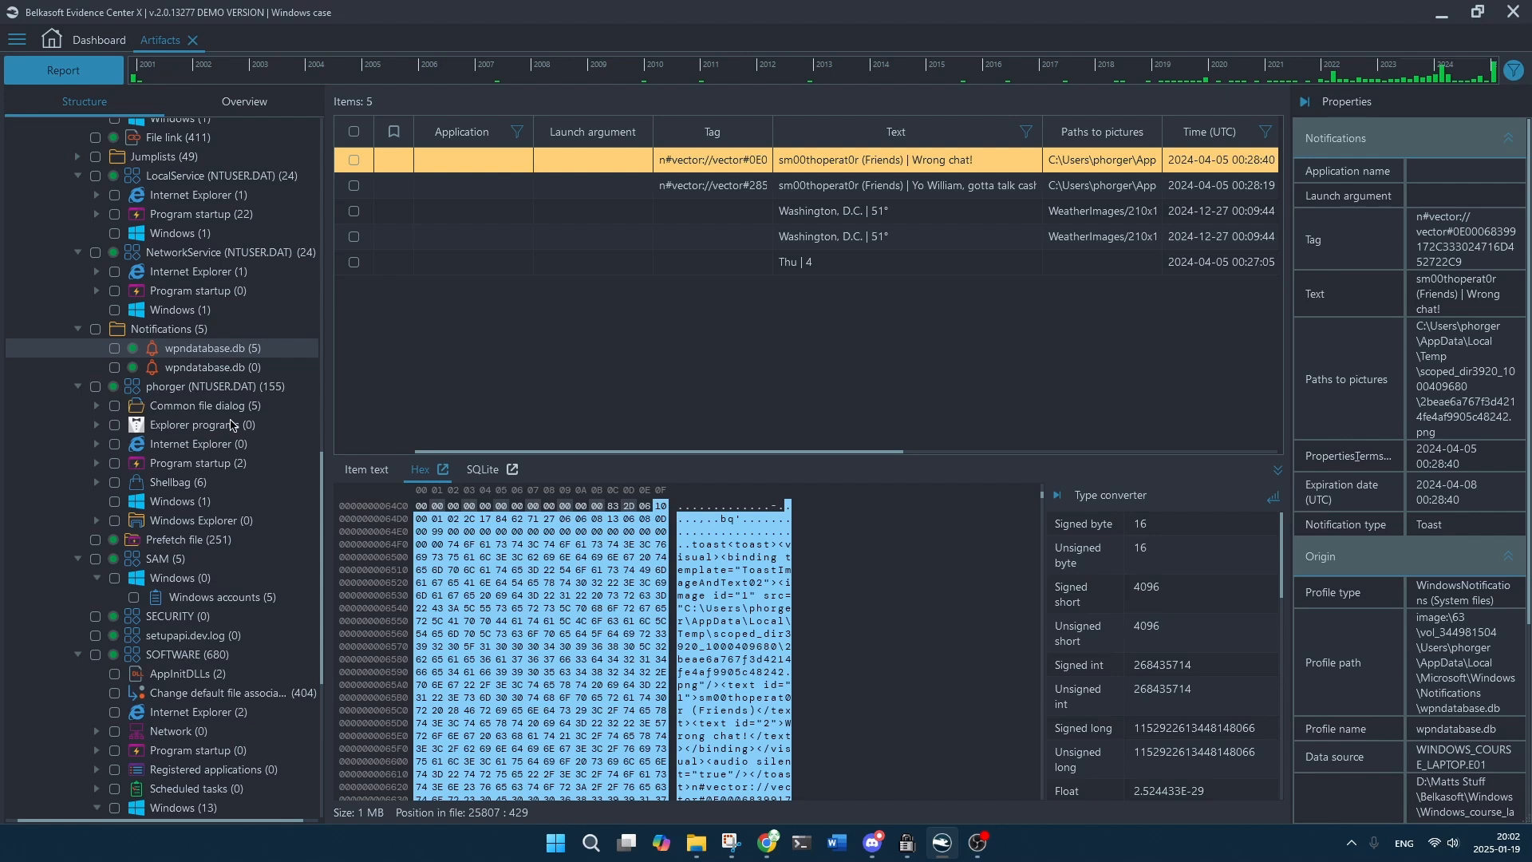
scroll(231, 424, down, 1)
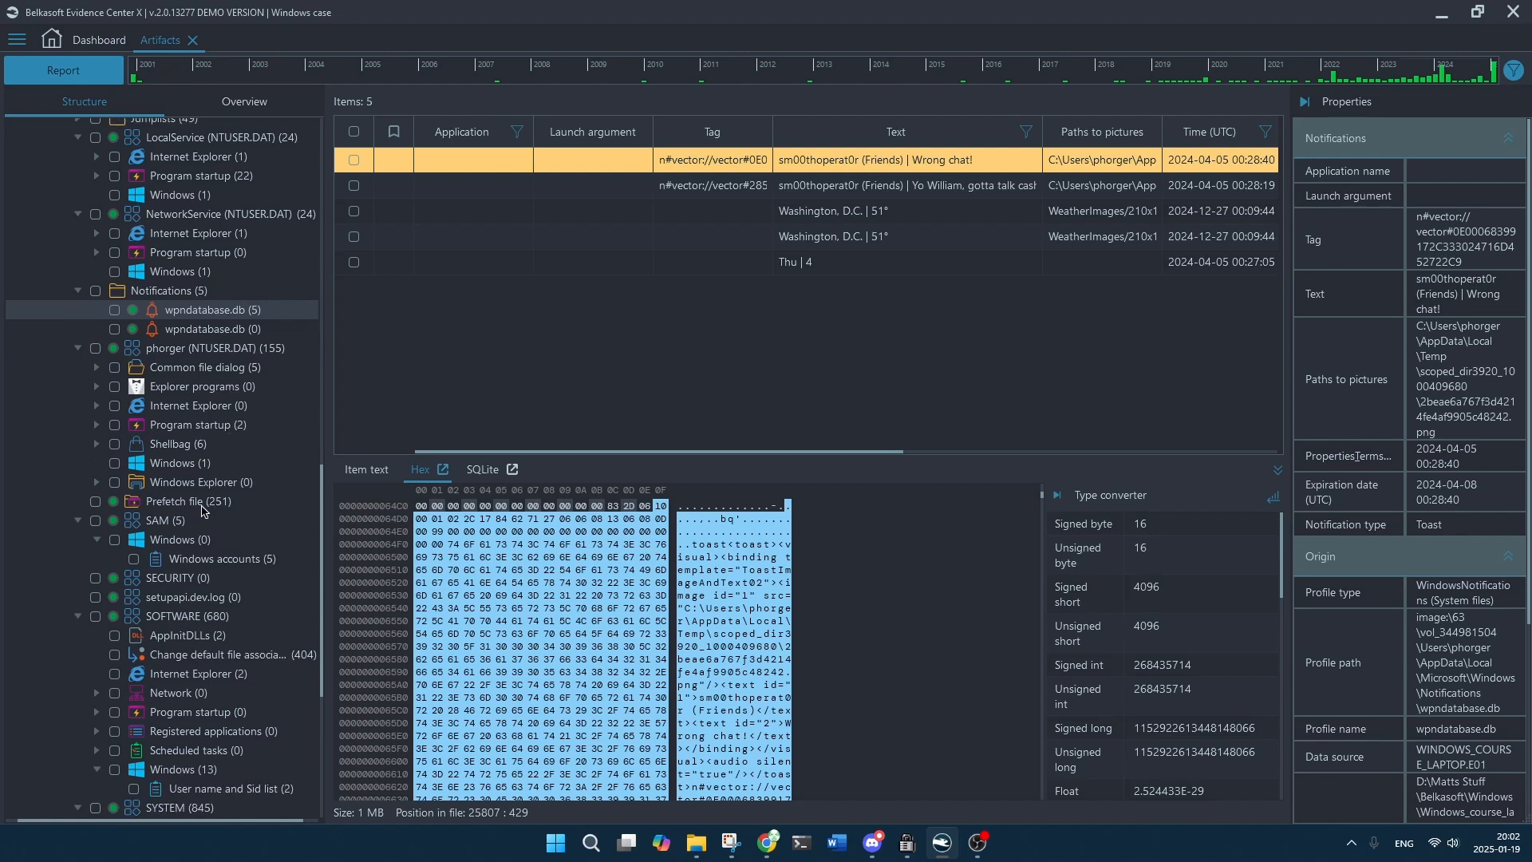
scroll(215, 481, up, 7)
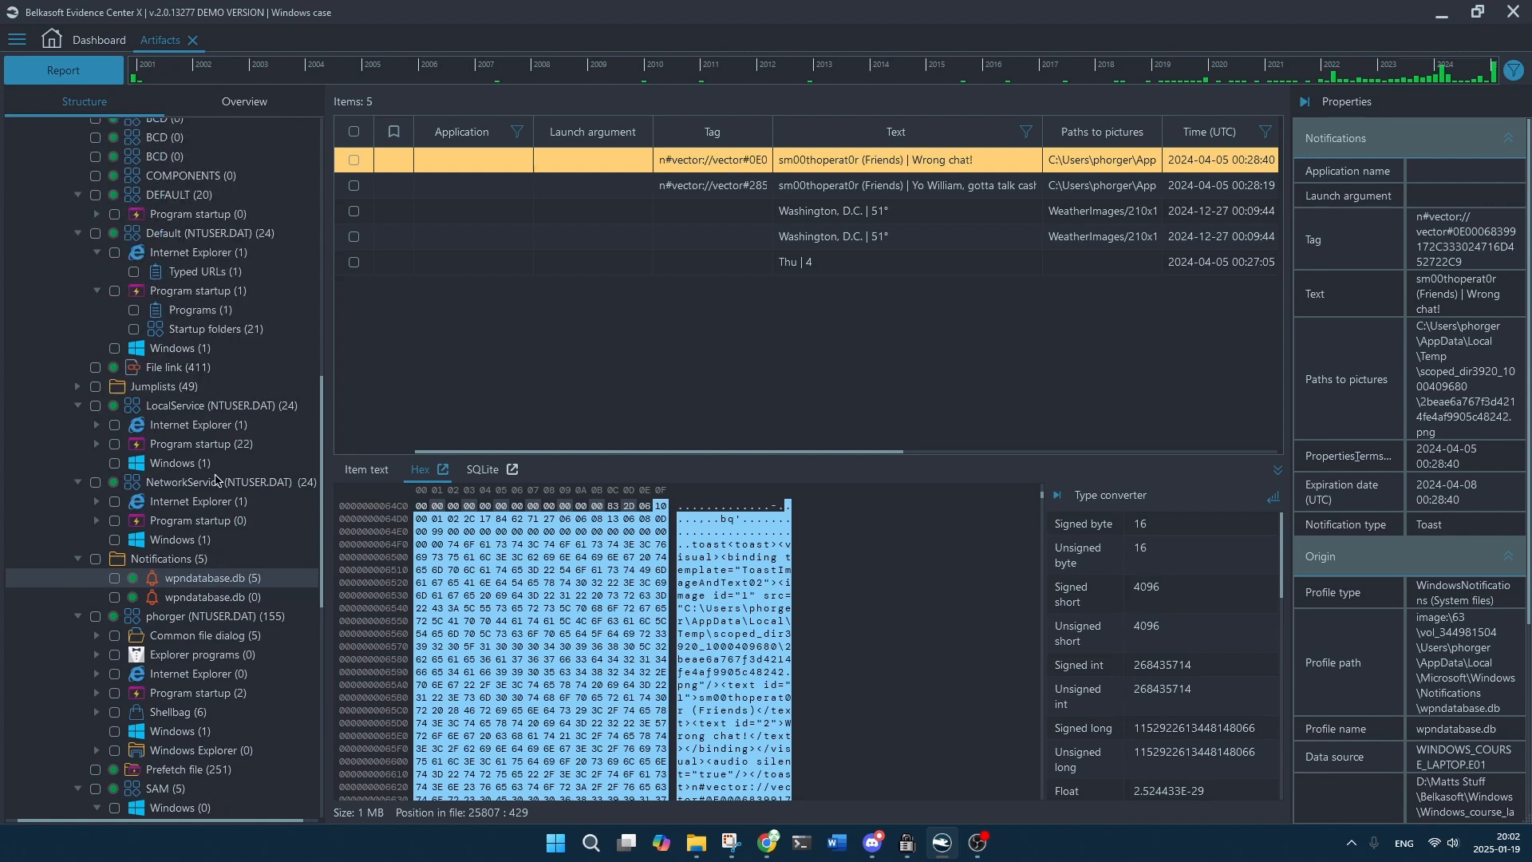
Expand Jumplists (49) and list the 5 msedge.exe entries under Microsoft Edge (Chromium).
click(187, 391)
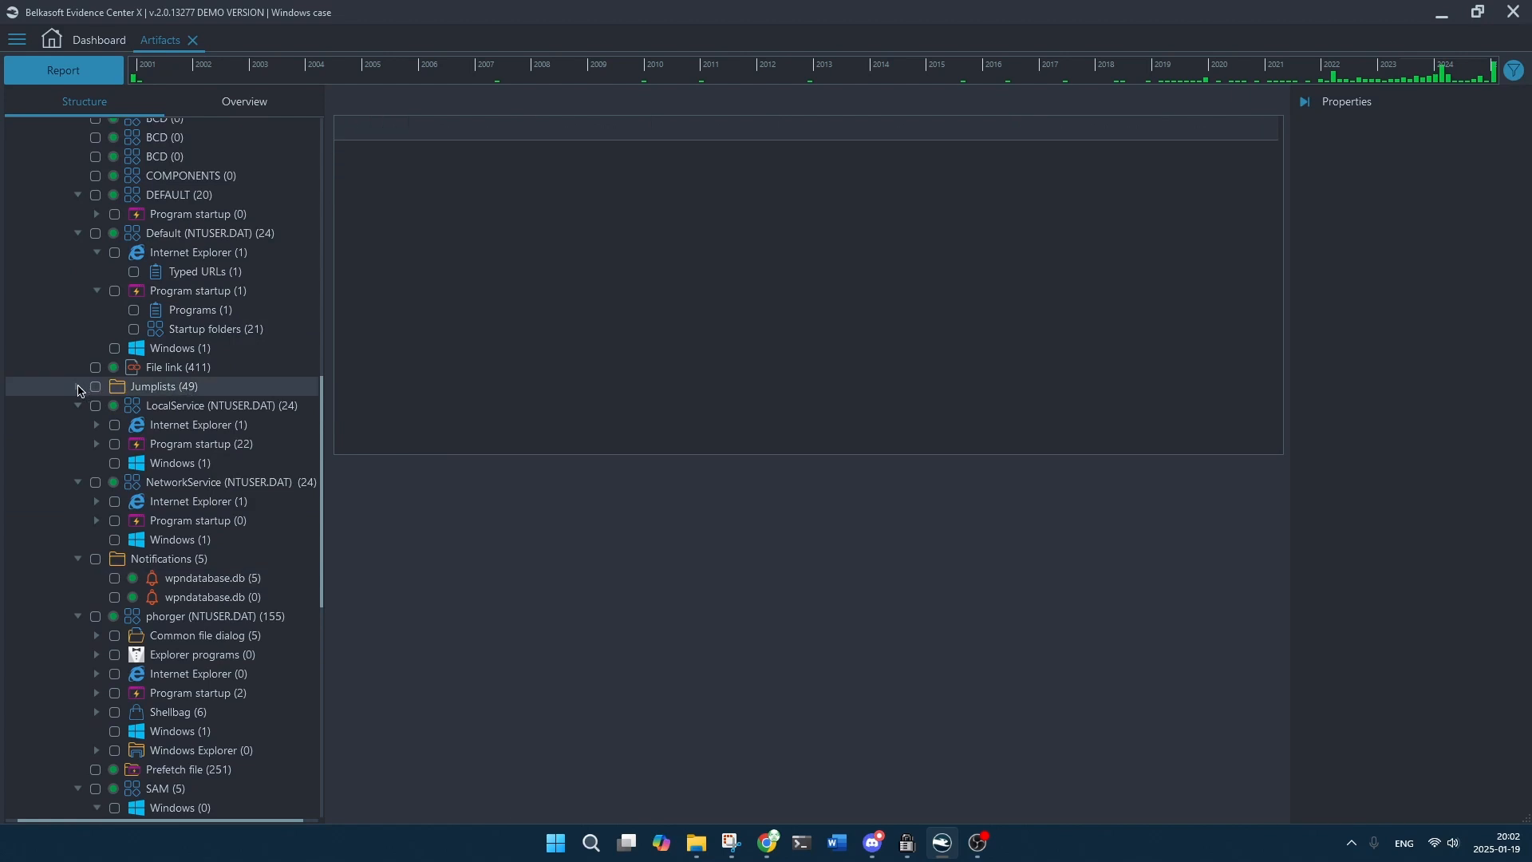
click(79, 387)
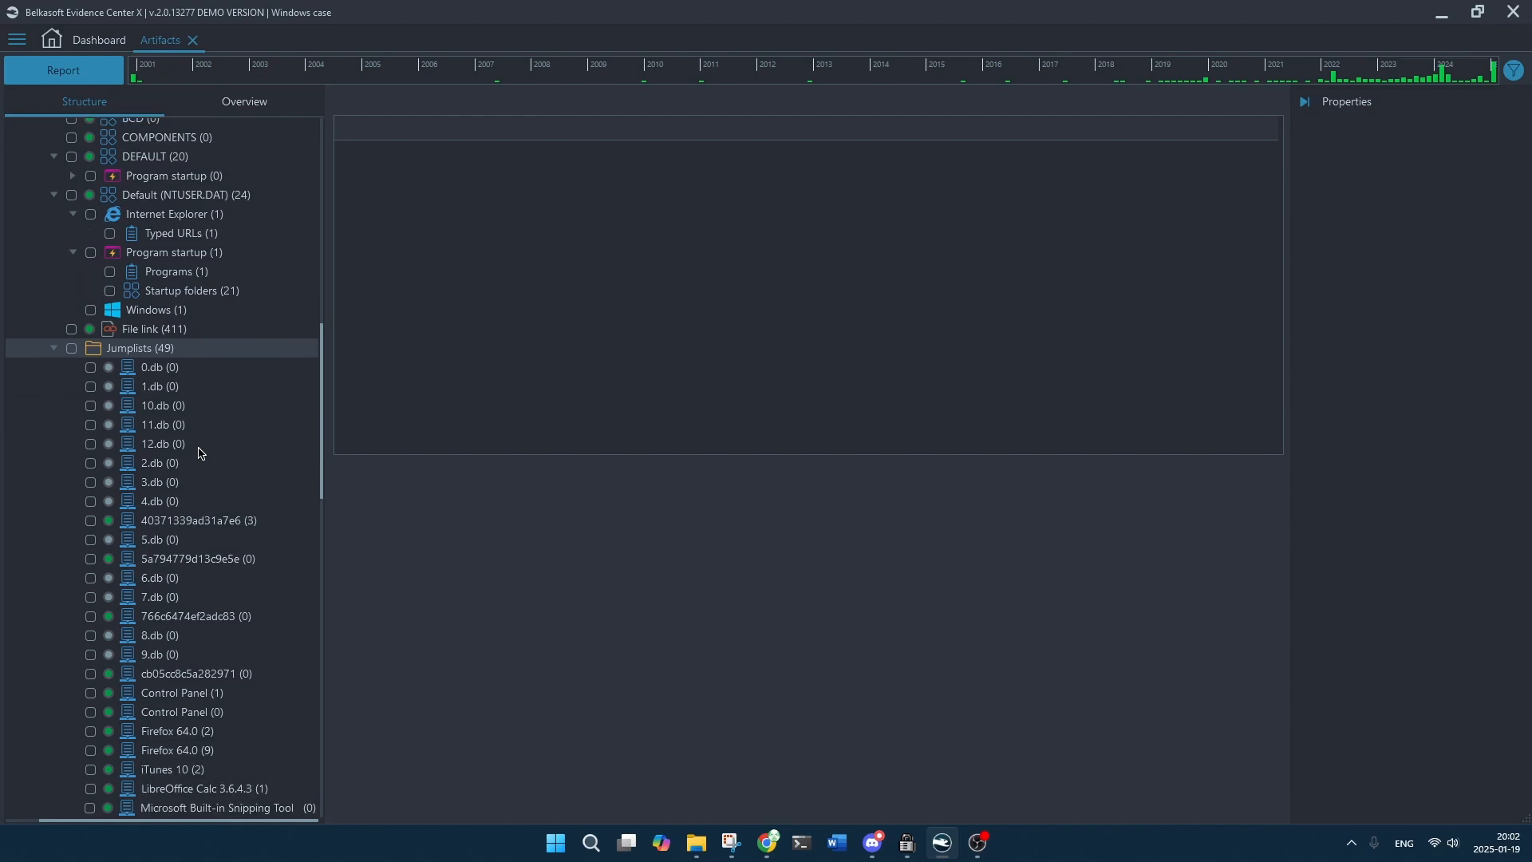
scroll(199, 452, down, 4)
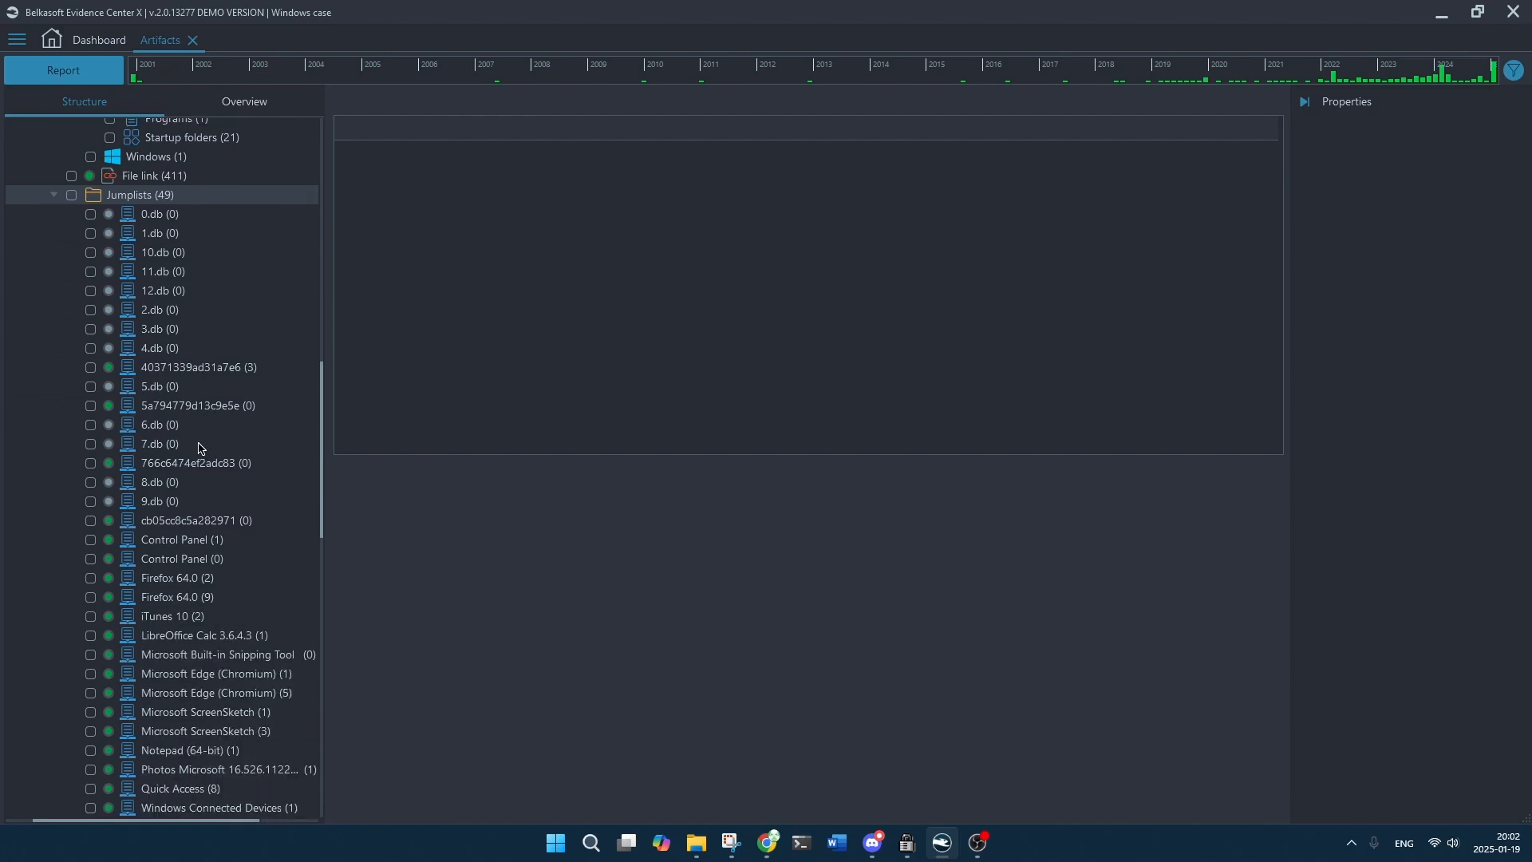
scroll(198, 447, down, 2)
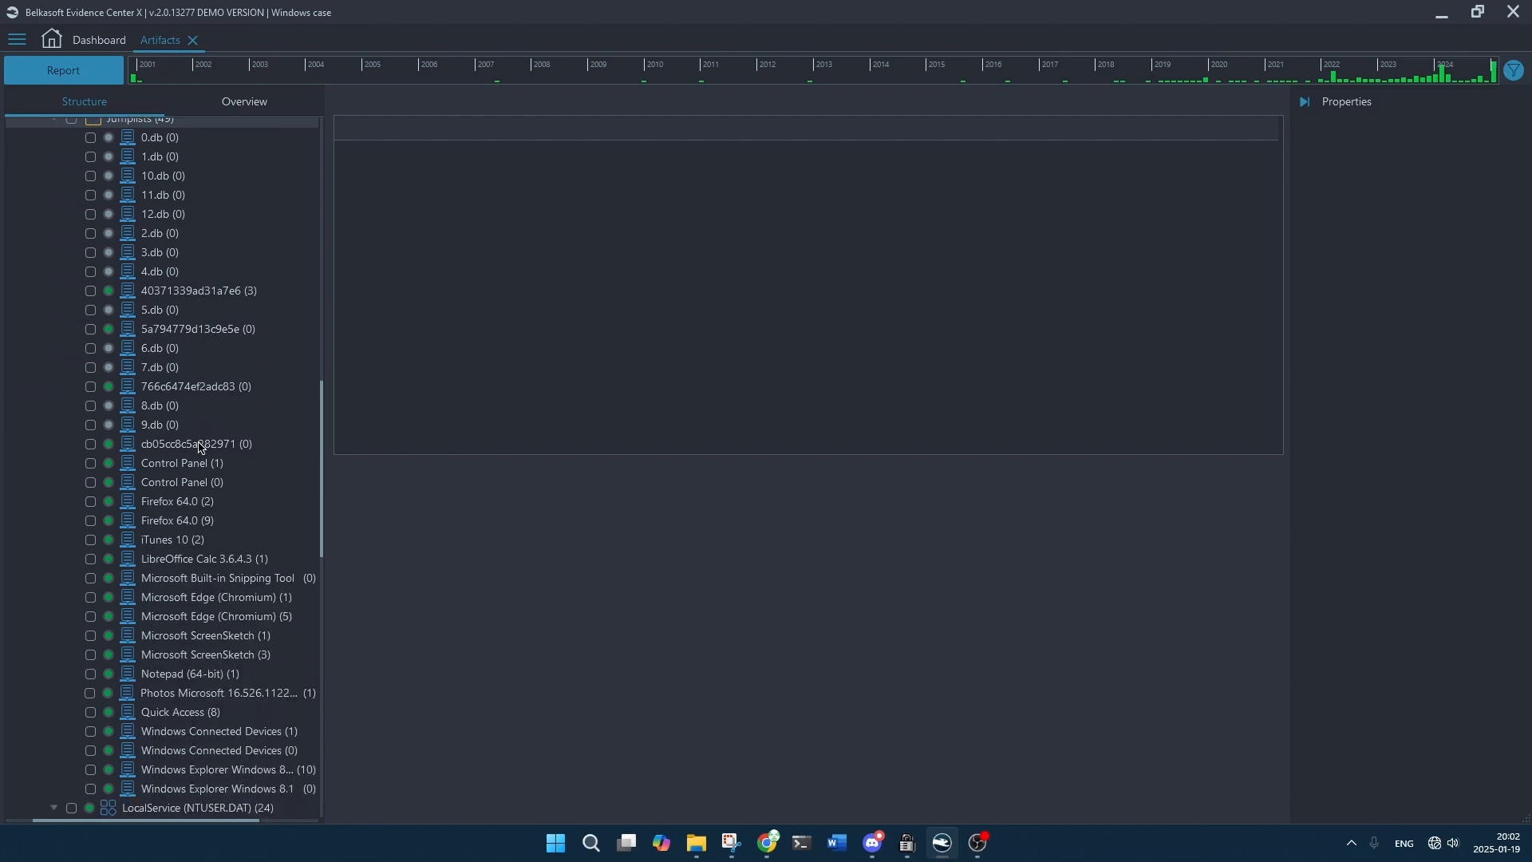
click(224, 616)
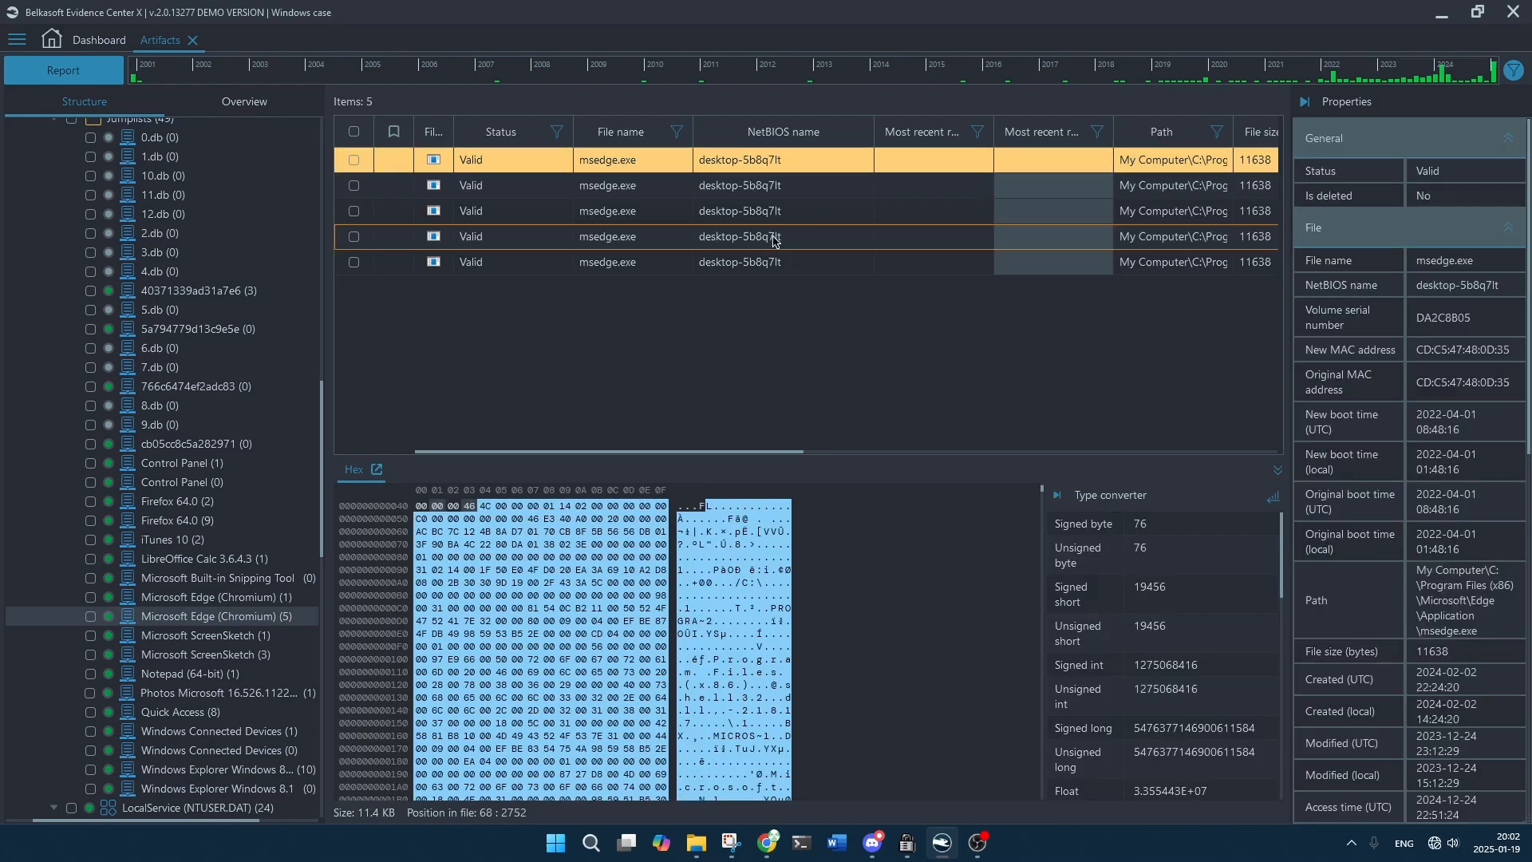
drag(795, 449, 421, 453)
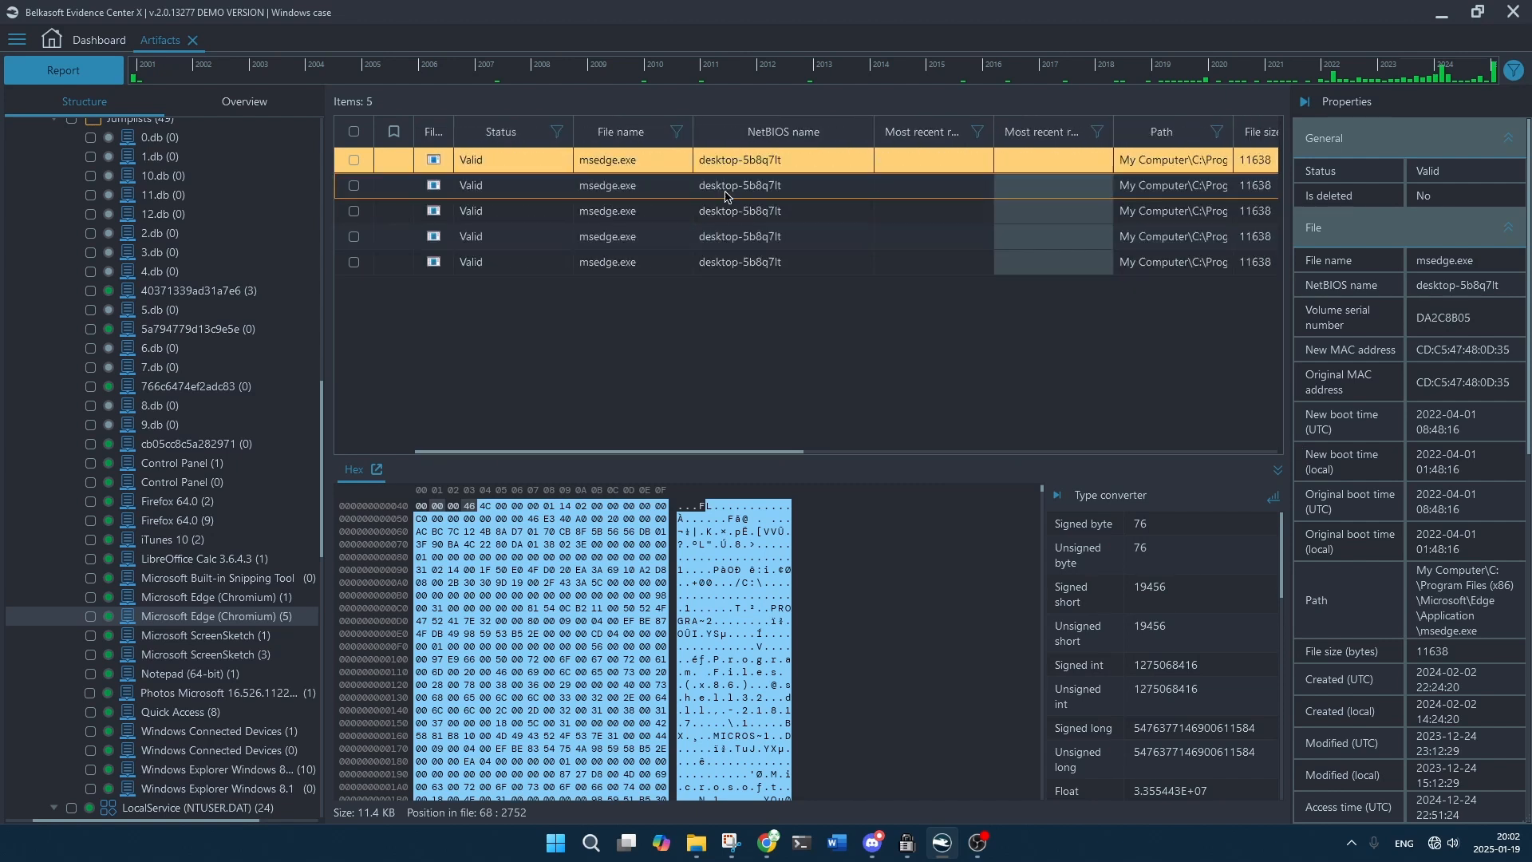
right_click(770, 855)
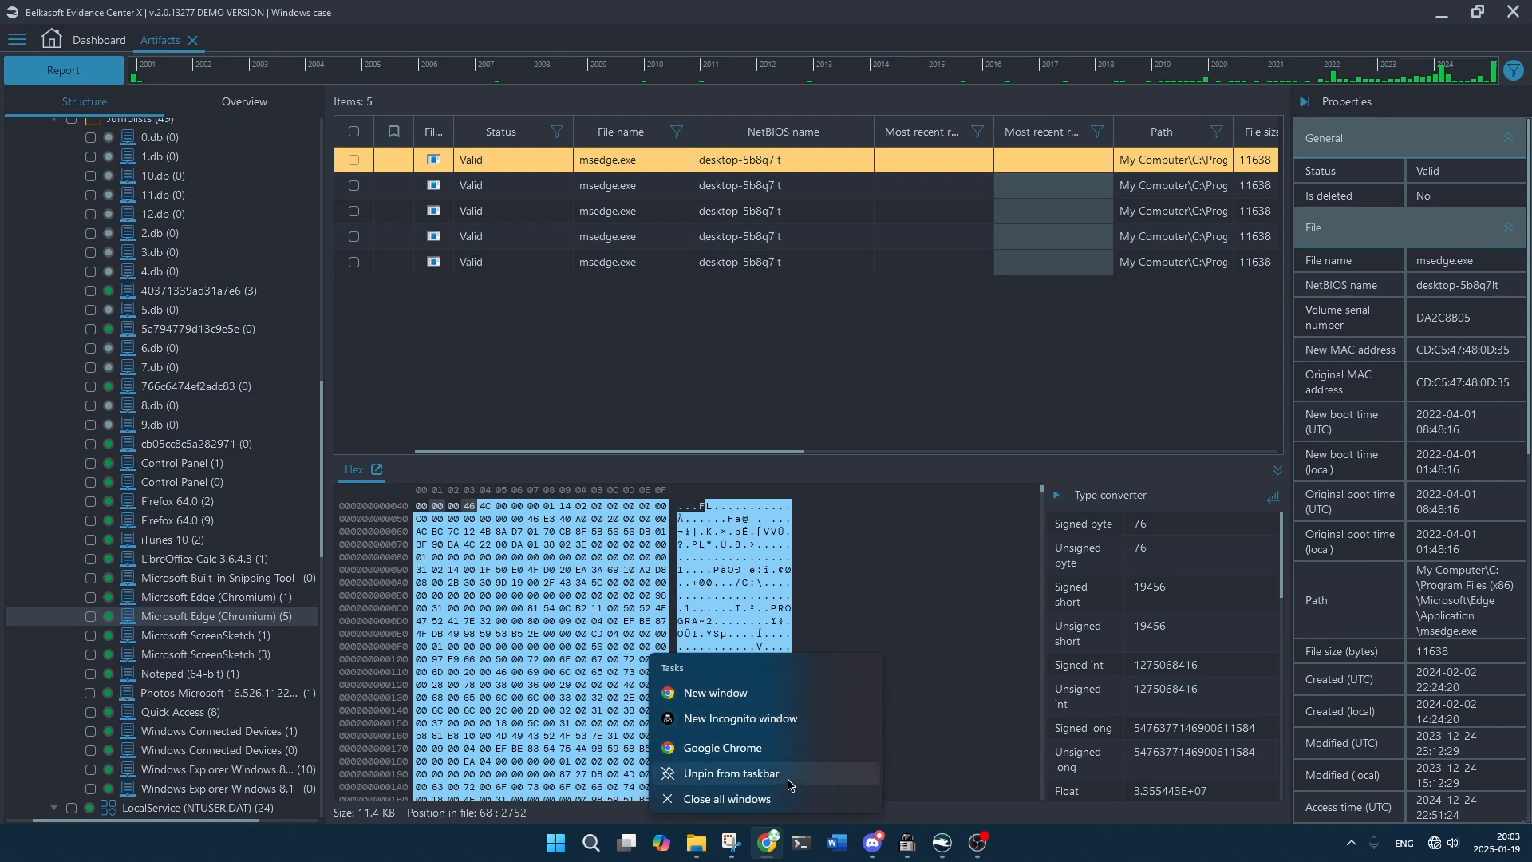
click(899, 703)
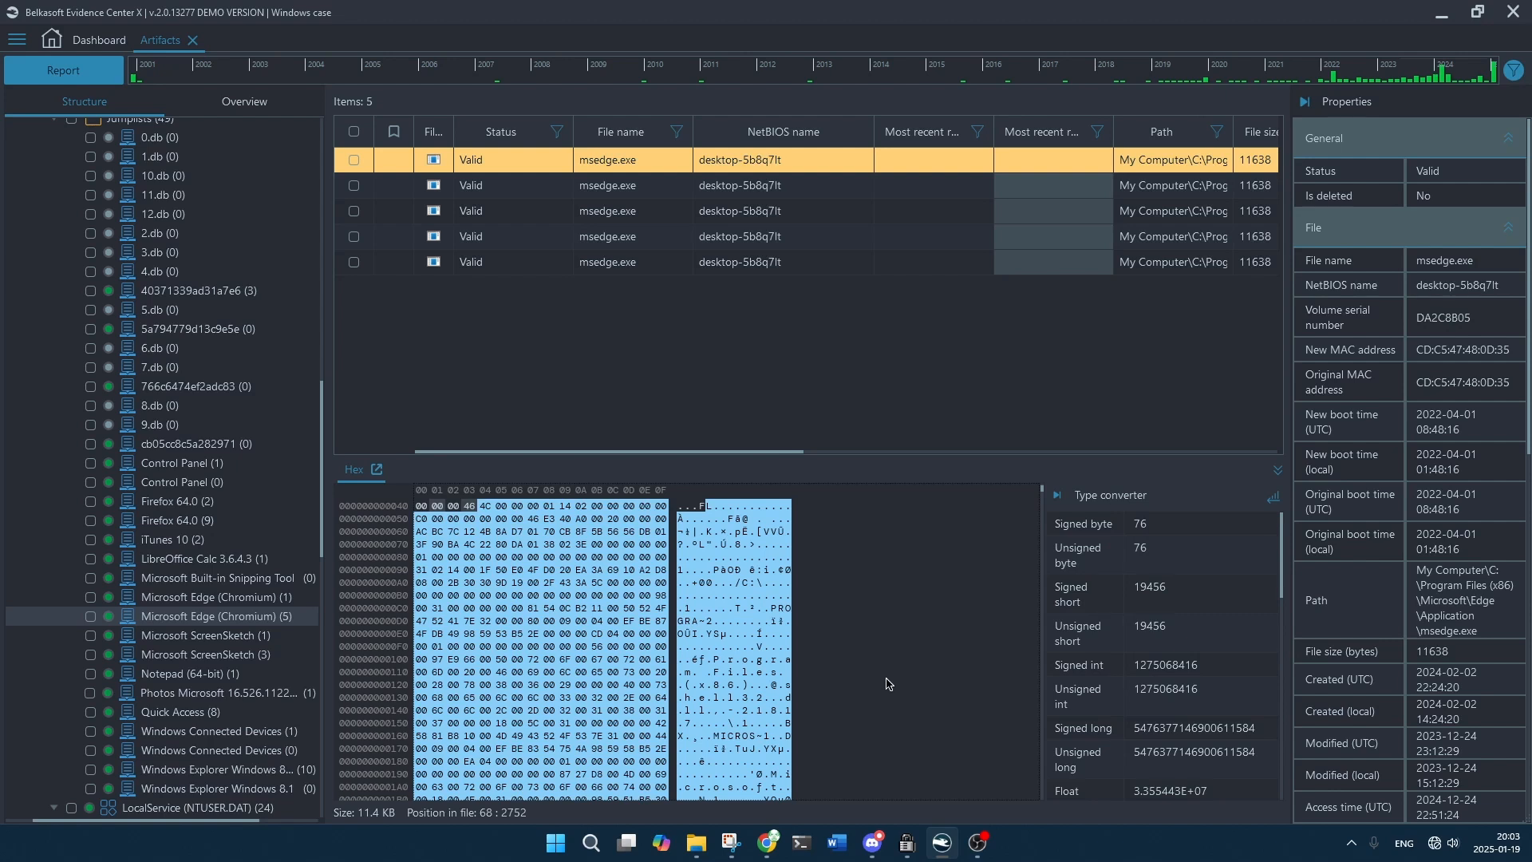
mouse_move(979, 839)
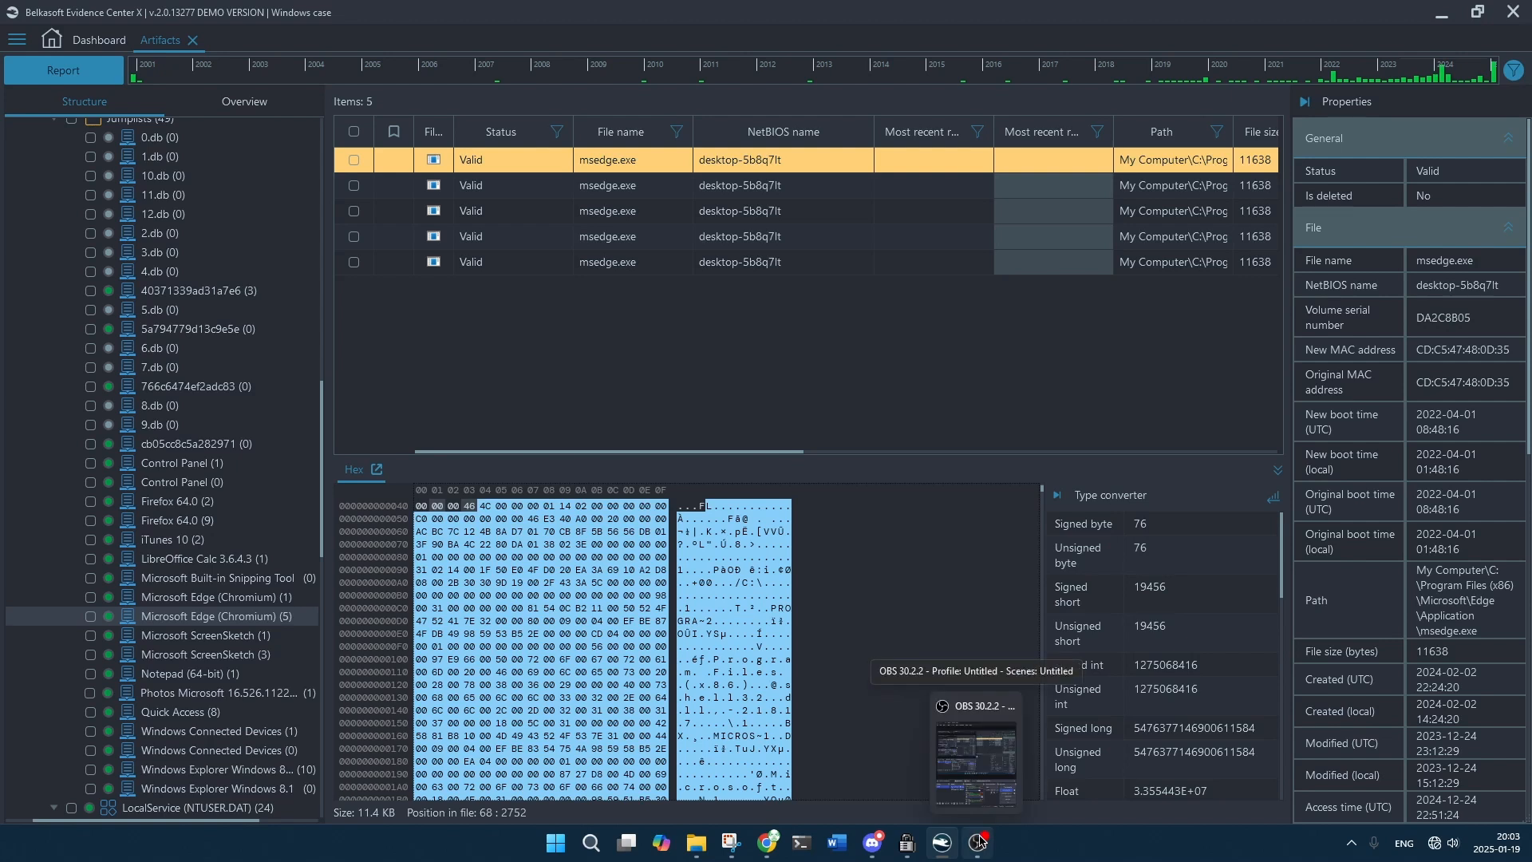